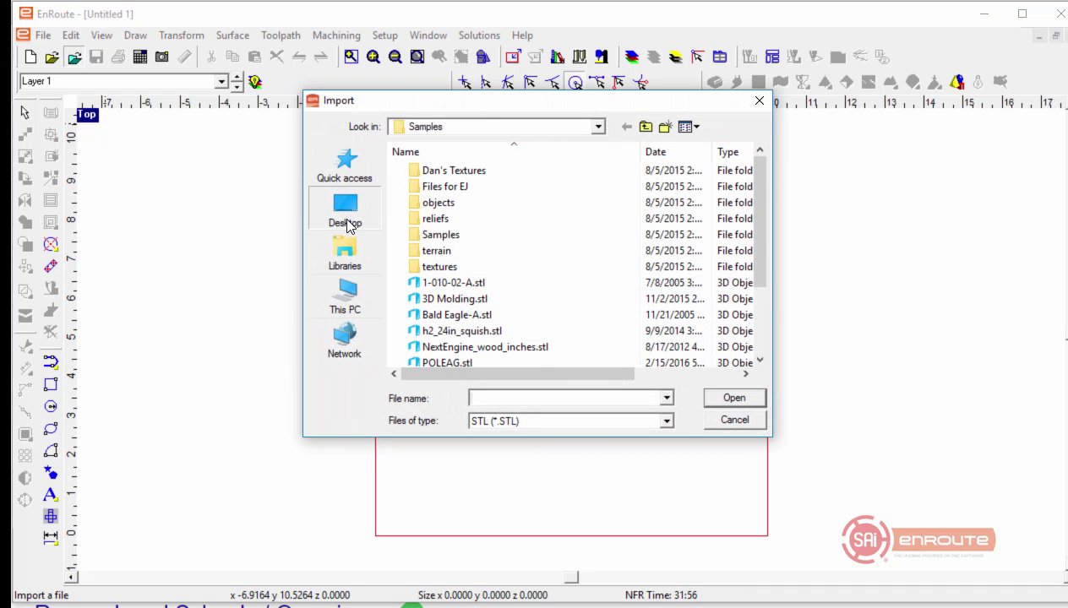
Step: Import Spoon_W_Bowl _ test2.STL from the Demo Files folder on the Desktop
left_click(347, 213)
double_click(422, 314)
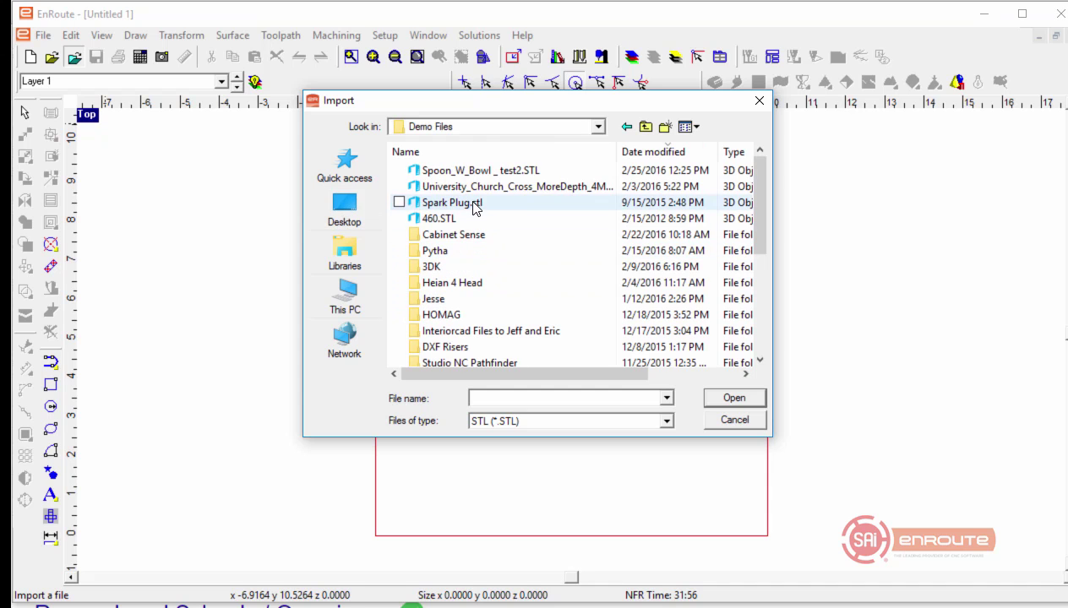
double_click(473, 171)
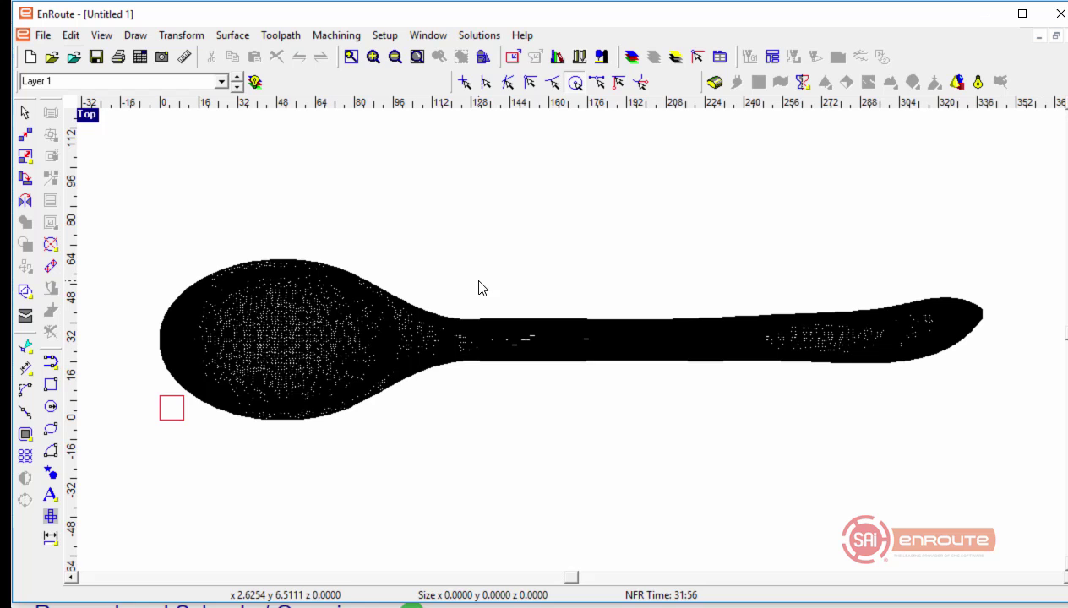
Step: Select the whole spoon mesh and scale it proportionally by a factor of 1.0000/25.4
left_click(445, 323)
left_click(651, 341, "shift")
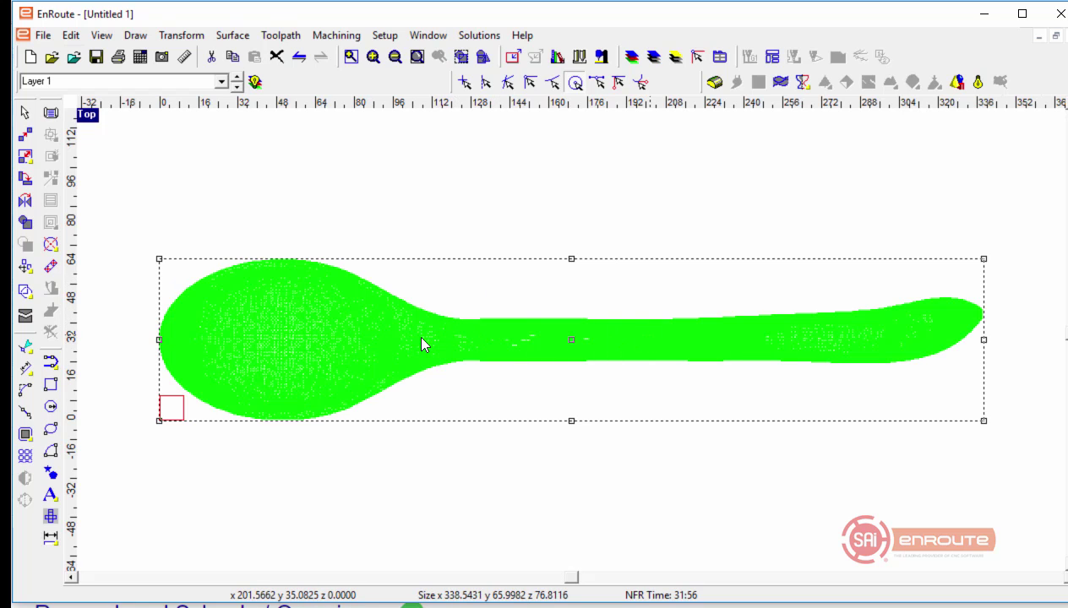
left_click(271, 449)
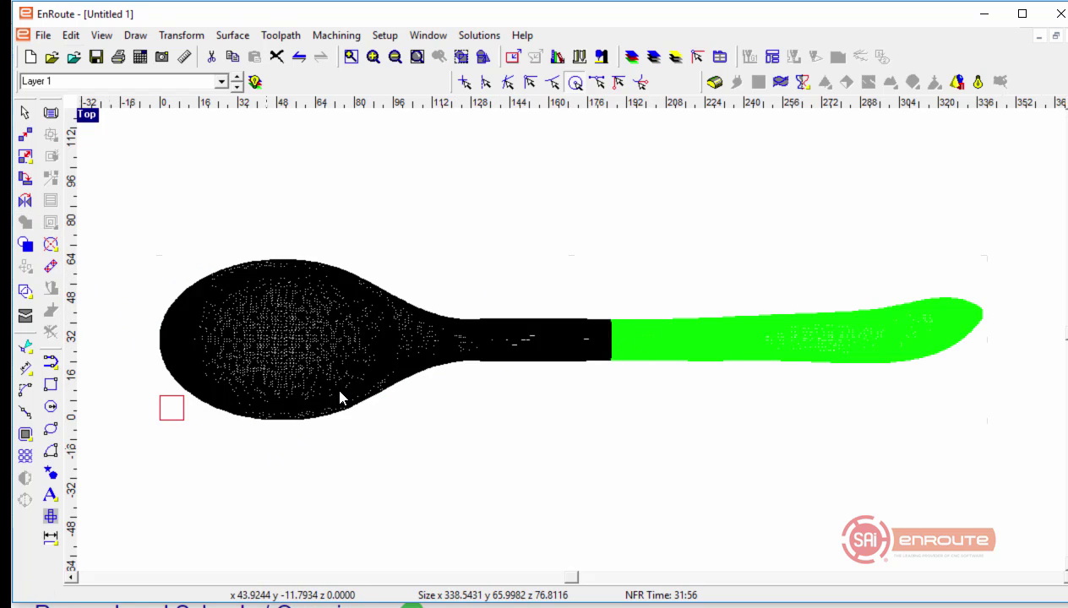
left_click(339, 391)
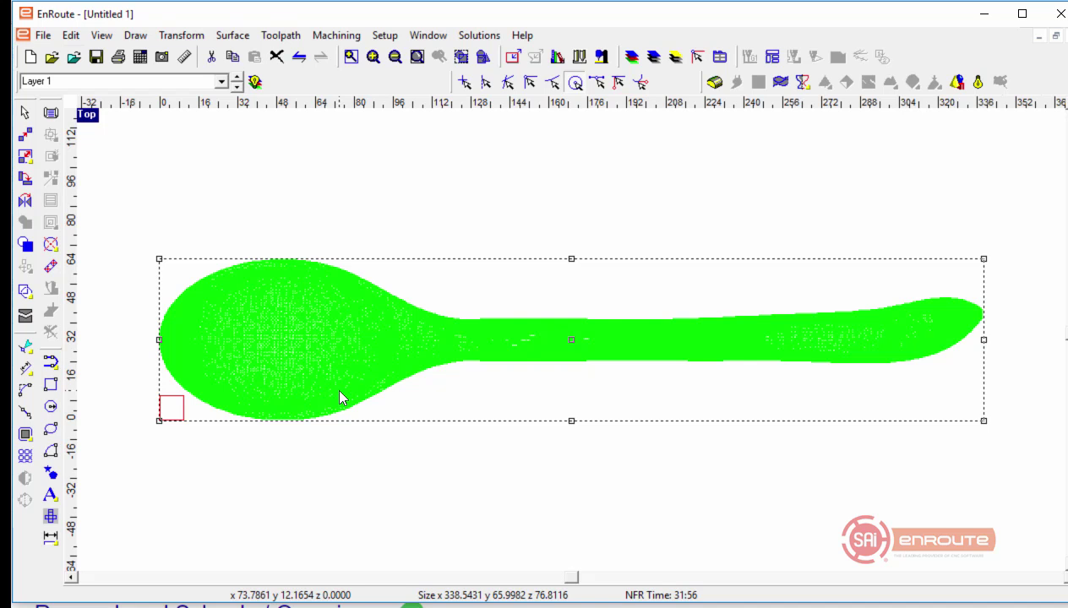
double_click(507, 352)
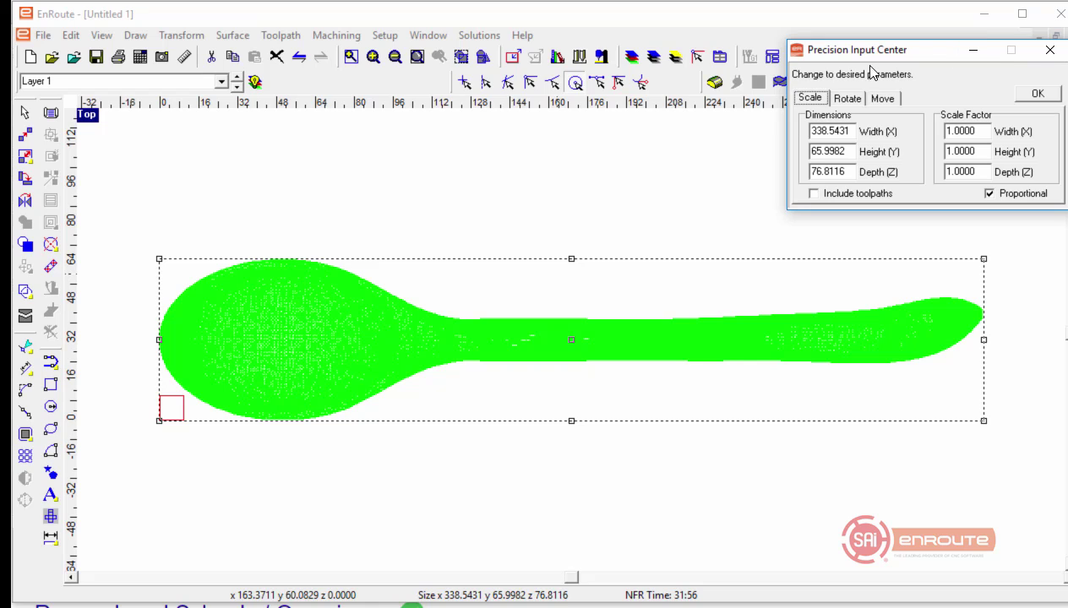
left_click_drag(869, 62, 754, 83)
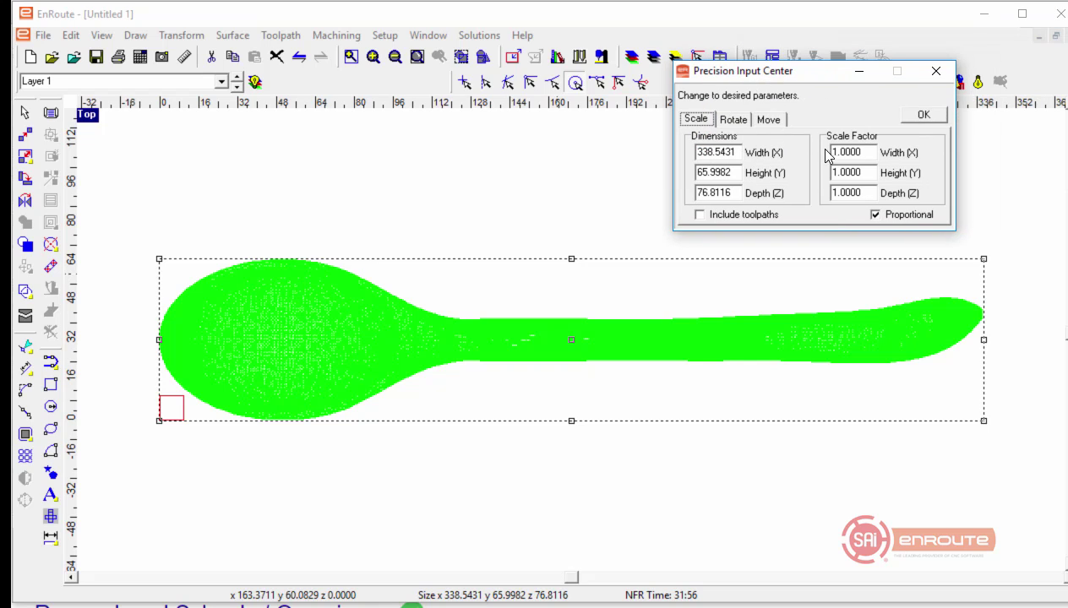
left_click(864, 152)
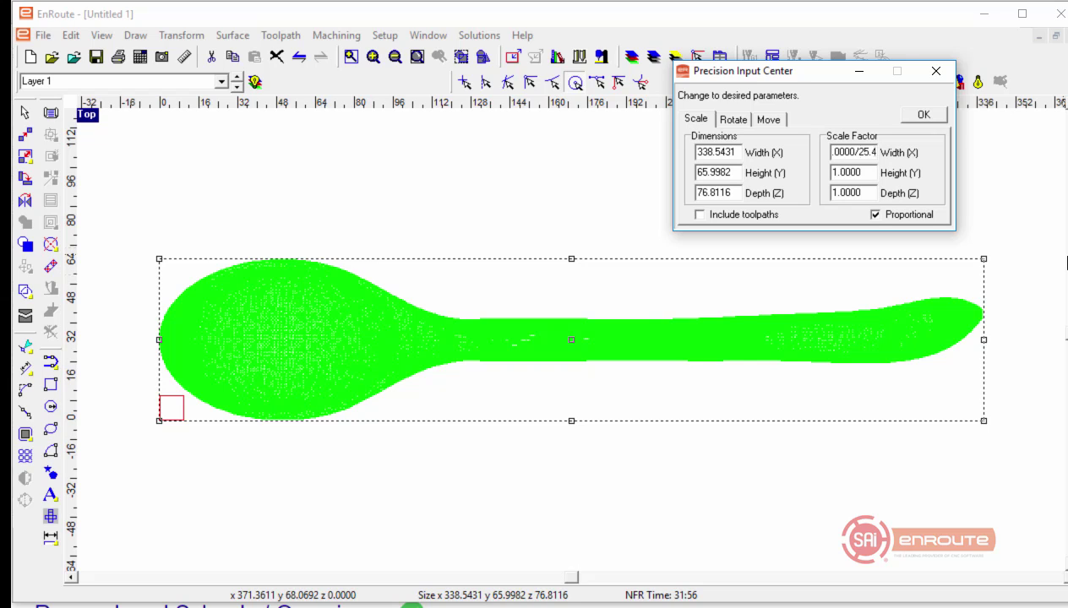
key("Tab")
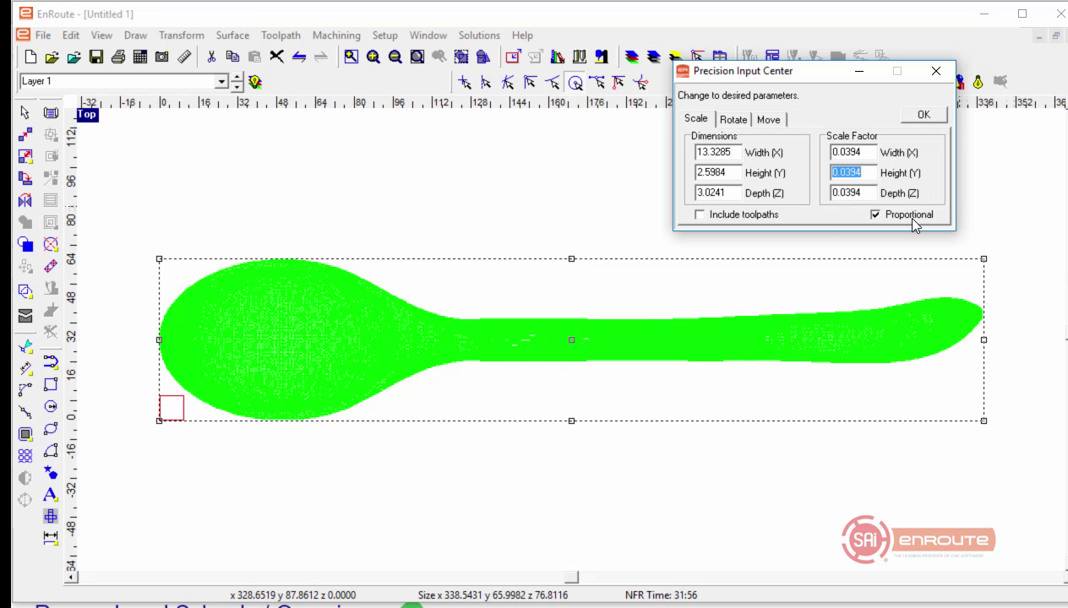
left_click(922, 115)
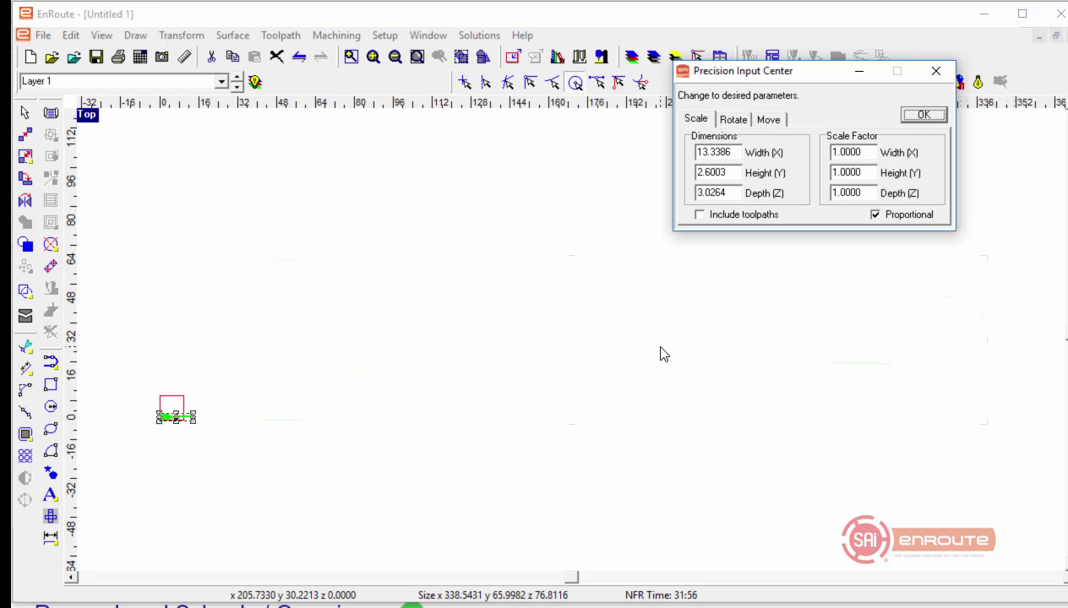
Step: Scale the spoon mesh proportionally to a depth (Z) of 3 inches
left_click(171, 433)
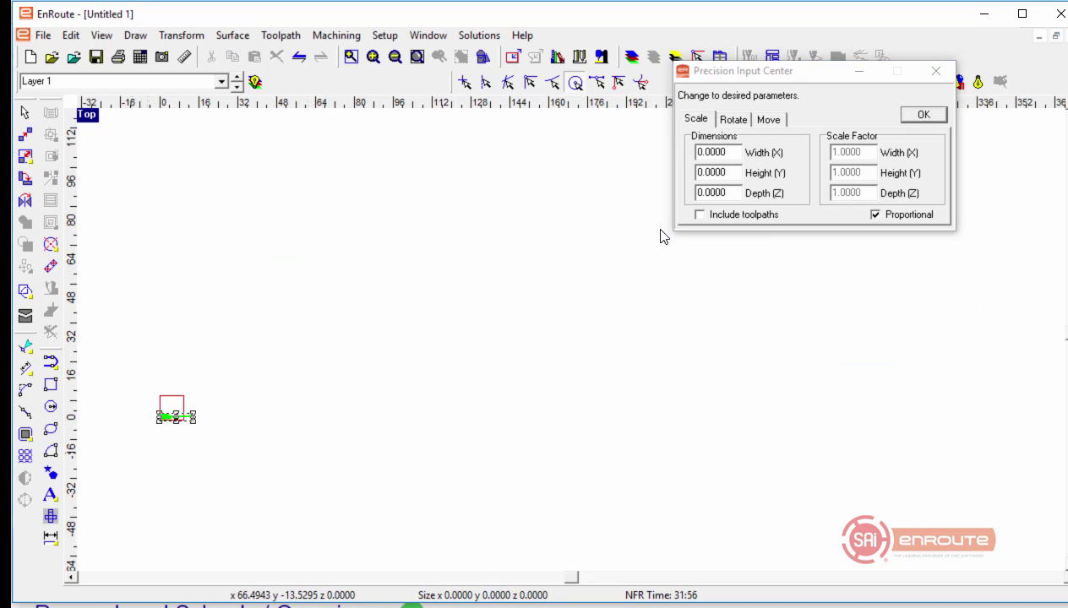
left_click(741, 192)
double_click(729, 191)
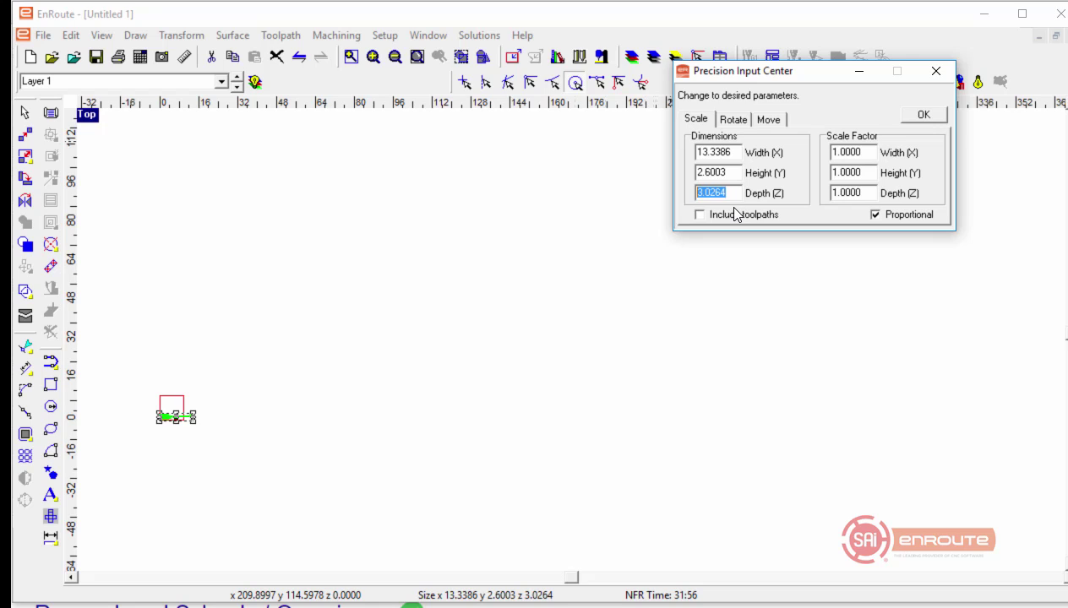
type("3")
key("Tab")
left_click(926, 118)
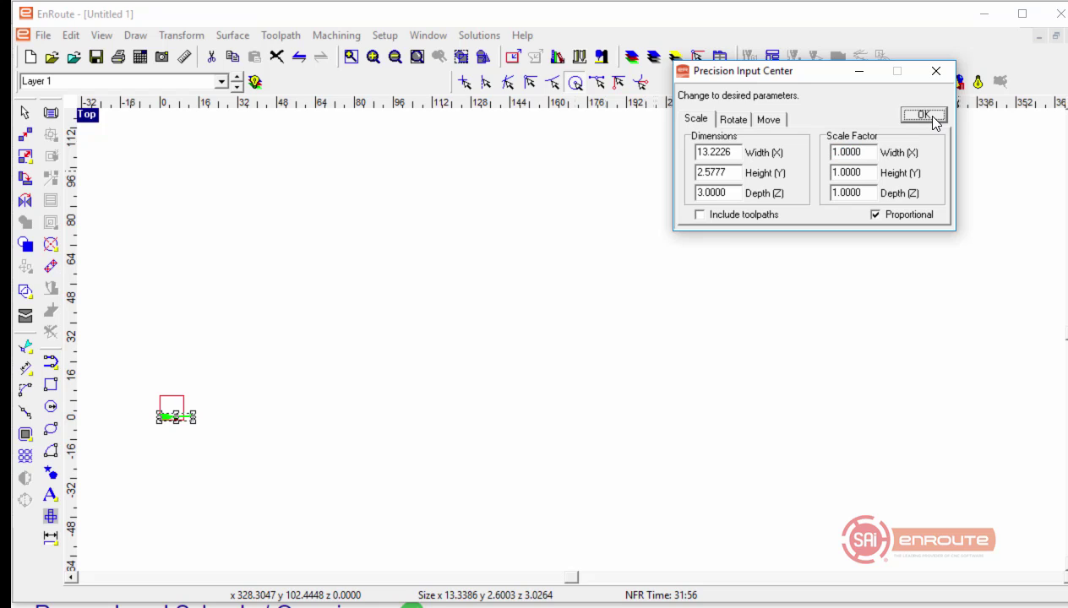
left_click(926, 117)
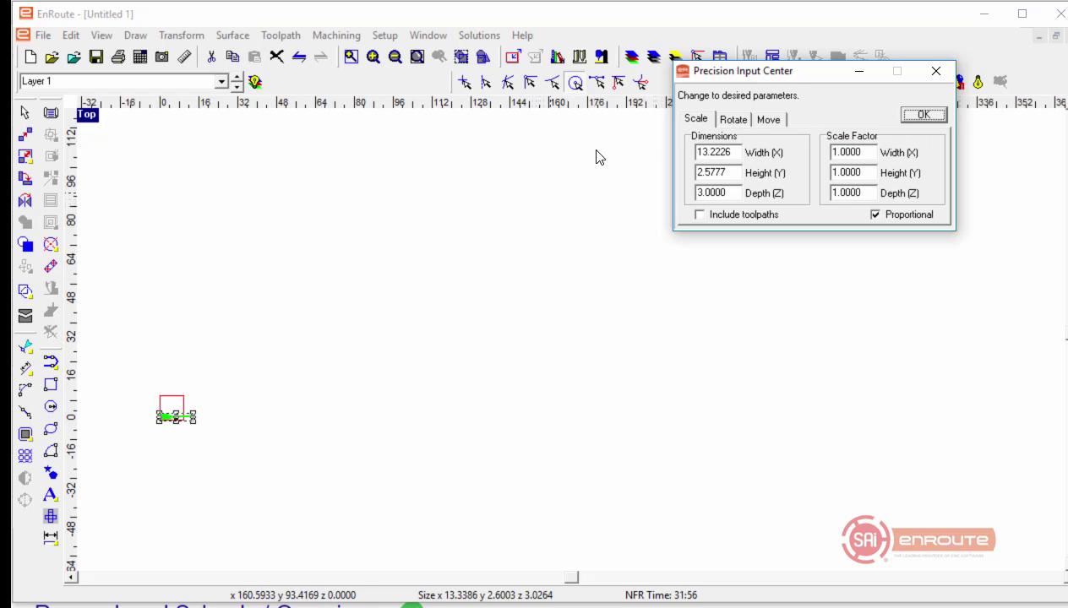
Step: Move the spoon mesh to a Z location of 0 and close the precision input dialog
double_click(87, 114)
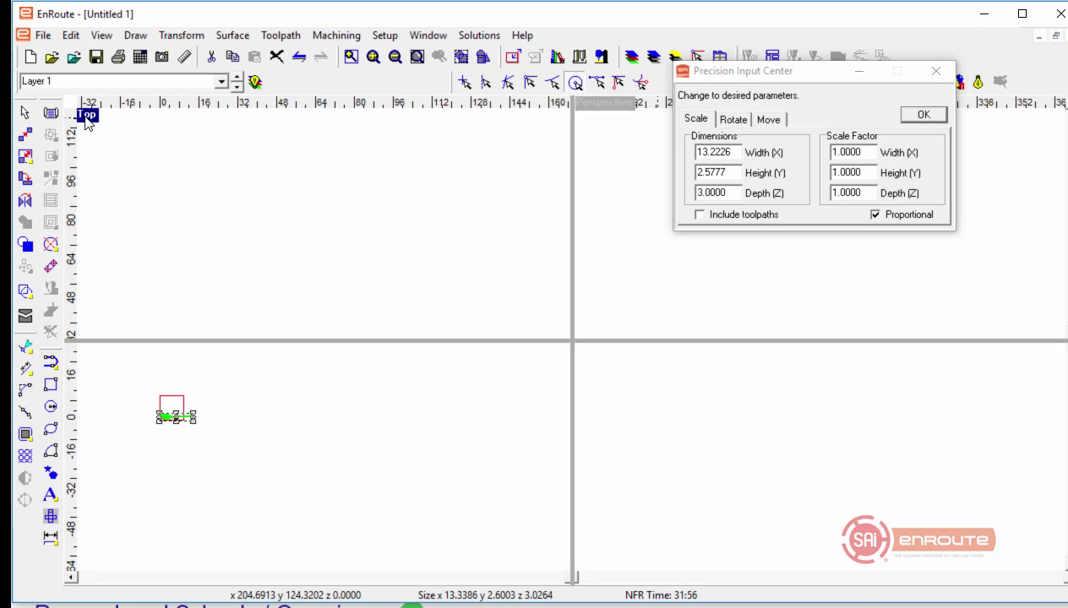
left_click_drag(731, 470, 802, 545)
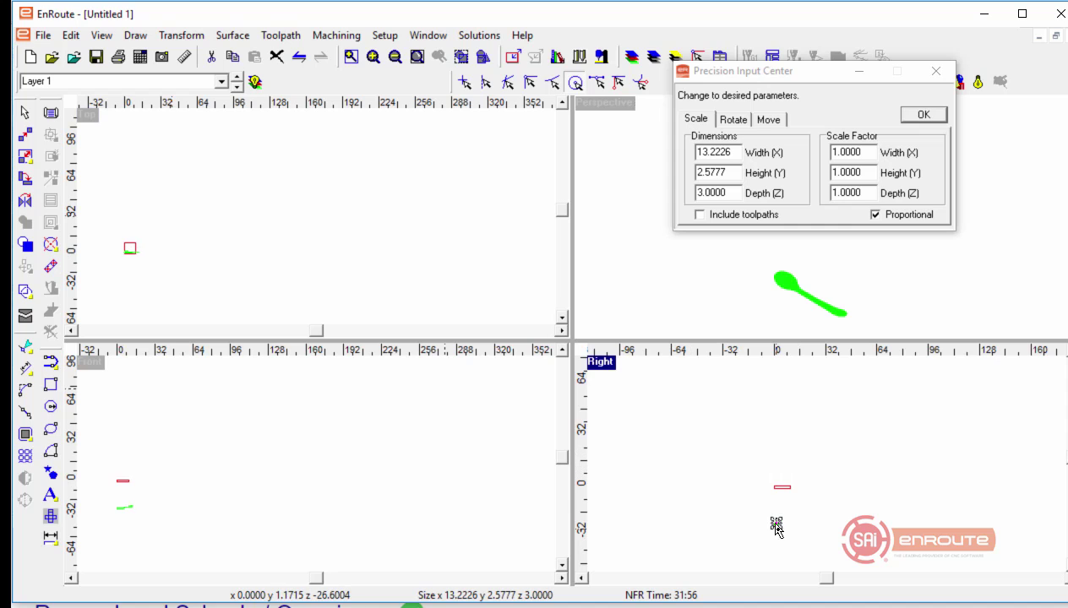
left_click(770, 119)
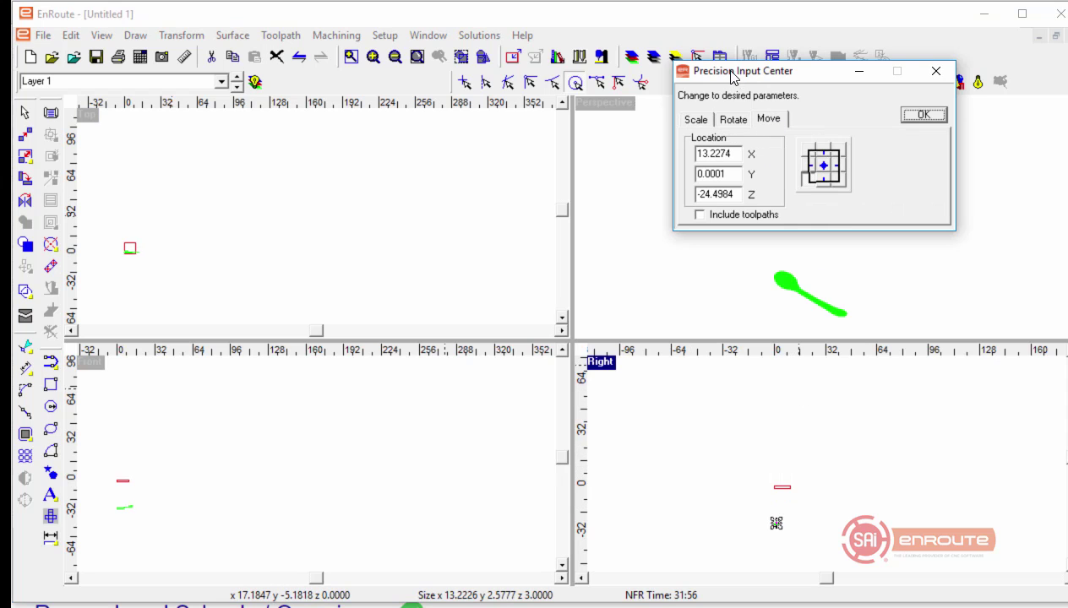
left_click_drag(734, 195, 654, 196)
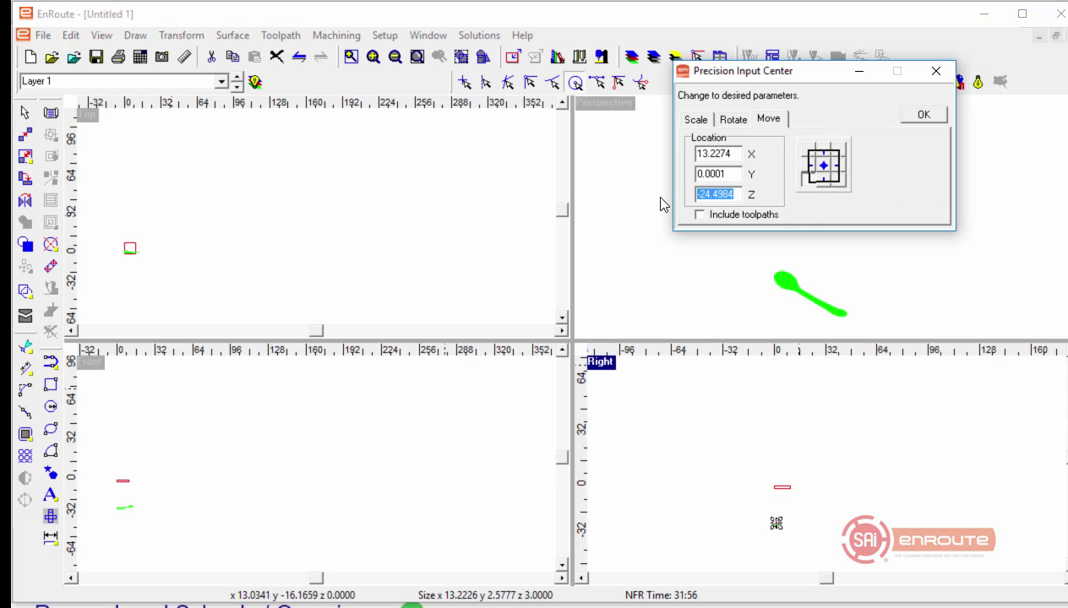
type("0")
key("Tab")
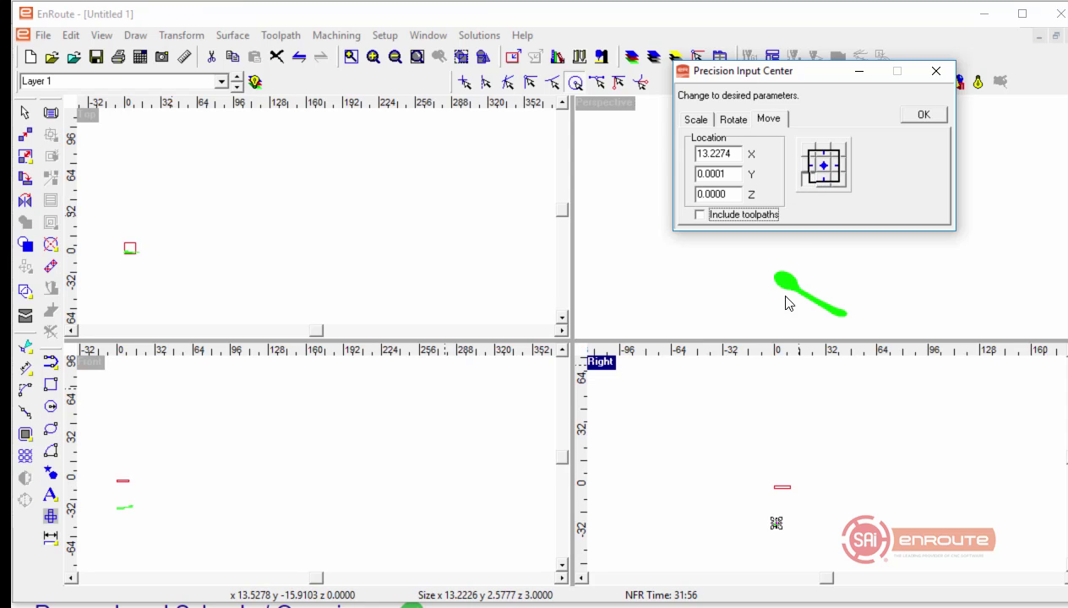
left_click(920, 118)
left_click(774, 485)
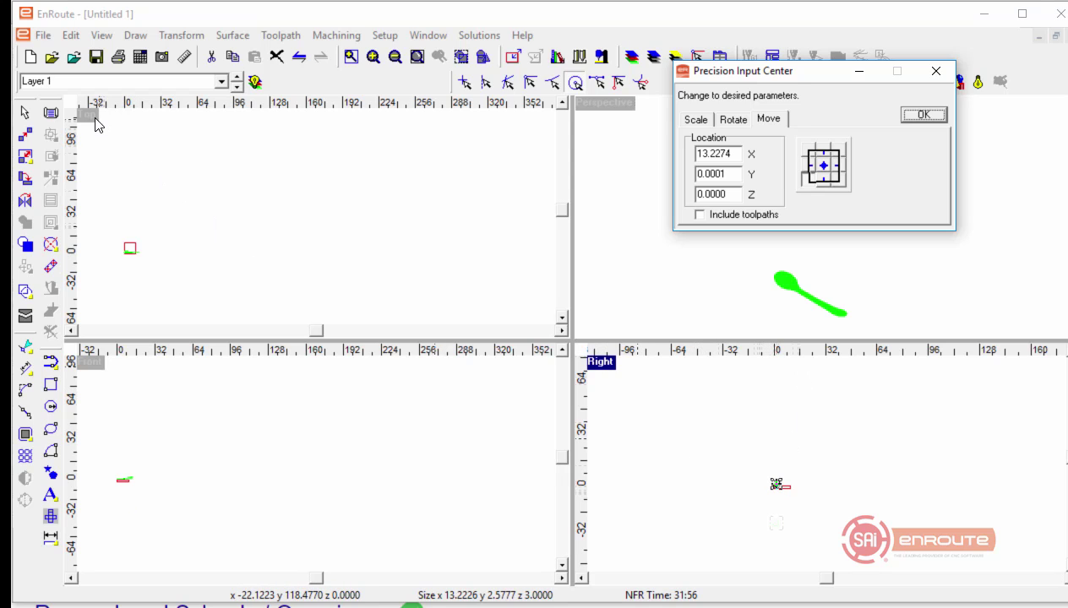
double_click(91, 116)
left_click(483, 58)
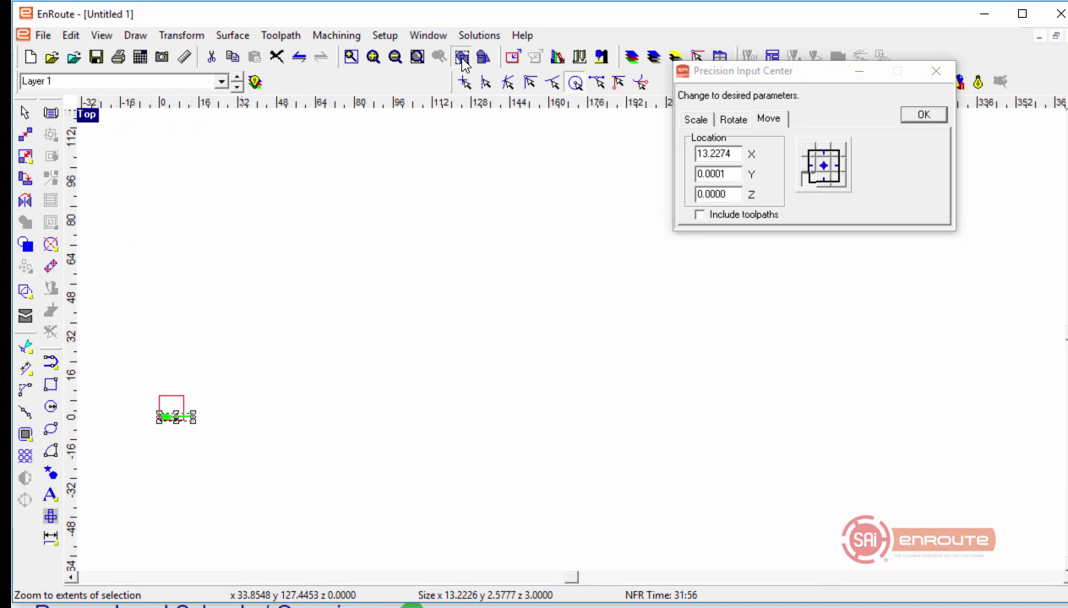
left_click(936, 71)
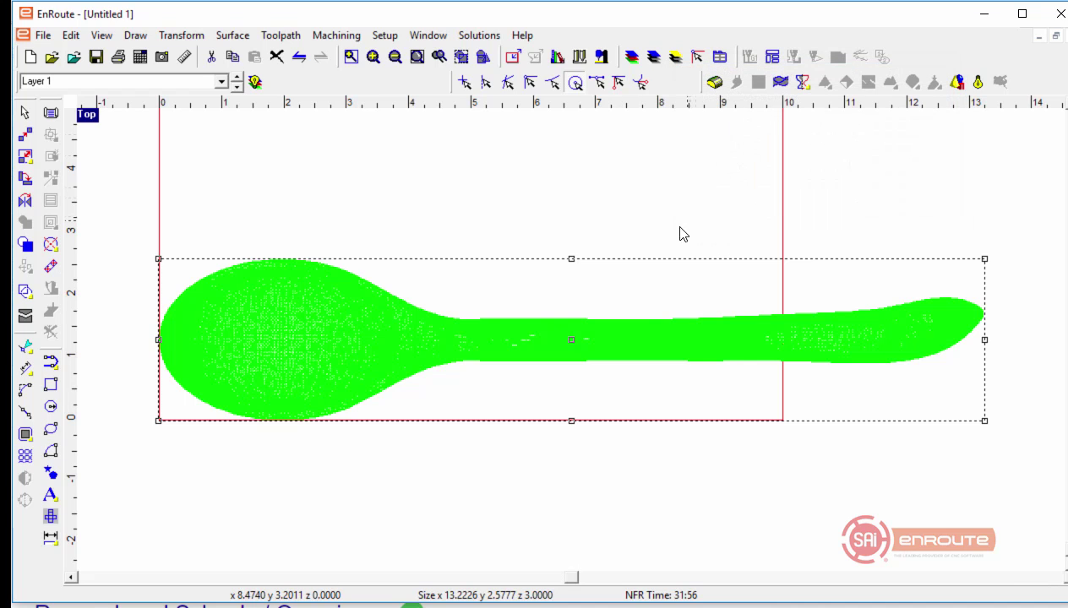
Step: Fit the plate to the selected spoon and check its position against the plate in the four views
scroll(390, 308, "down", 2)
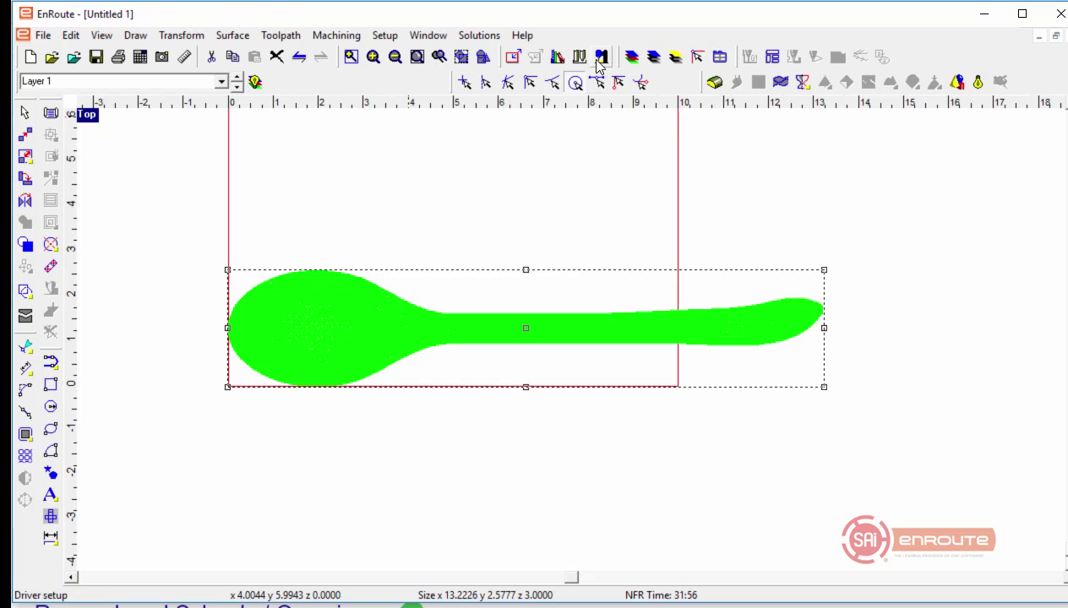
left_click(514, 58)
left_click(241, 216)
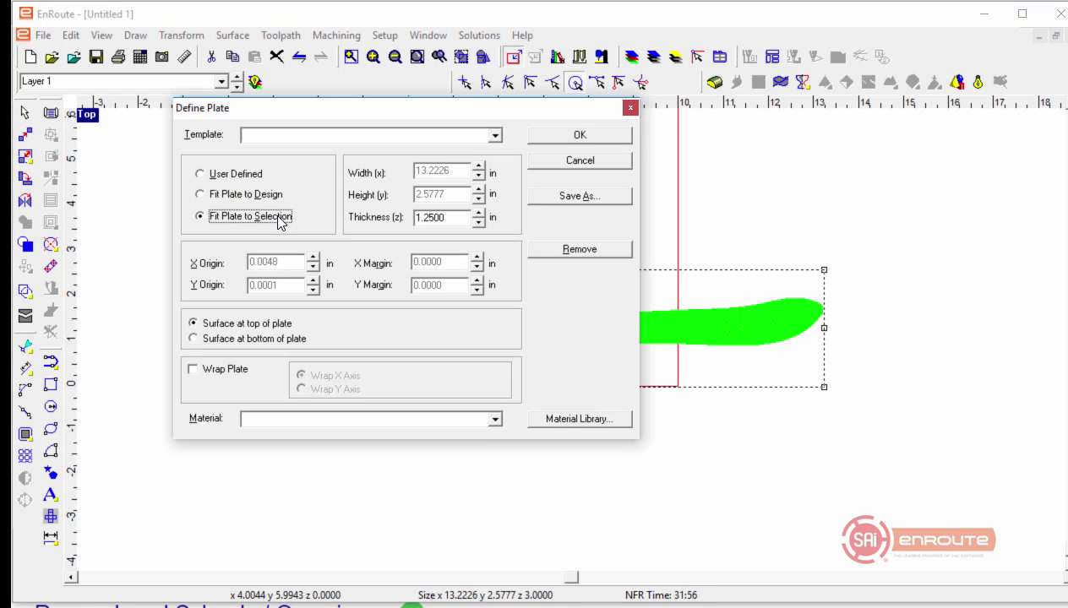
left_click(581, 138)
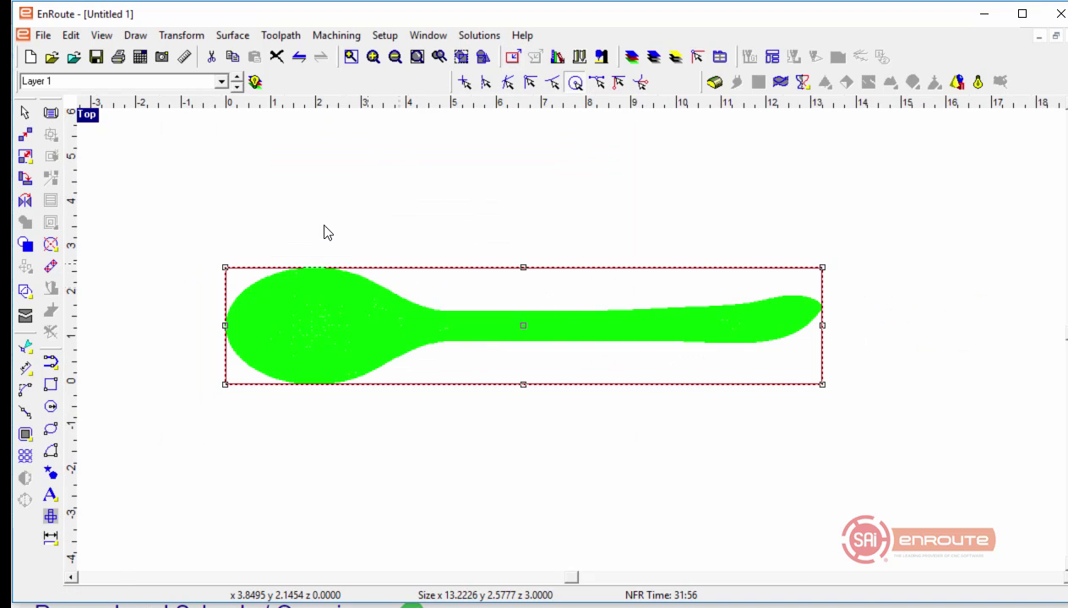
left_click(95, 118)
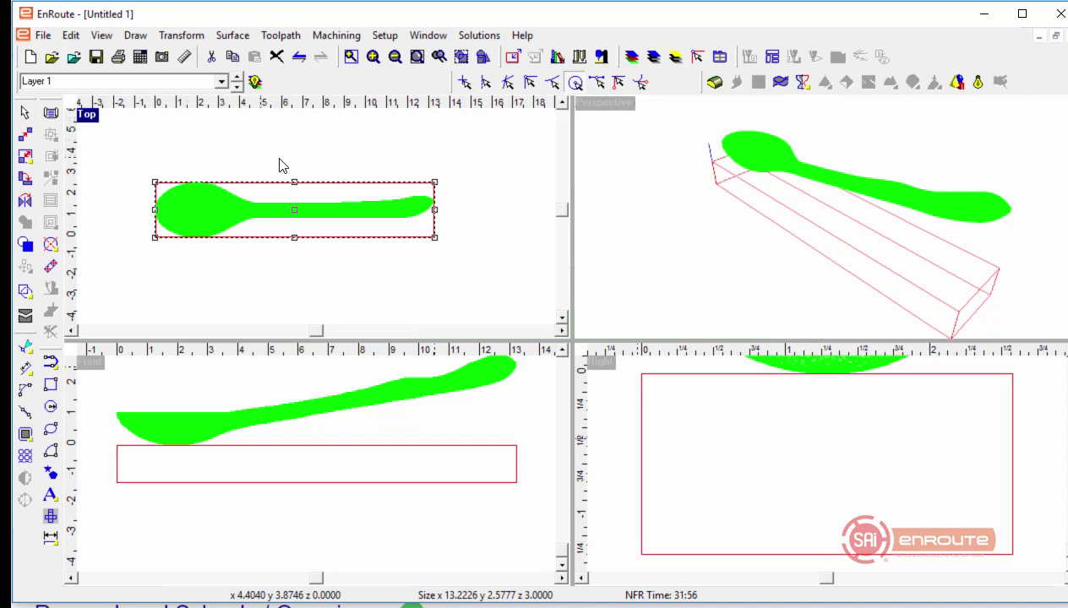
left_click(86, 113)
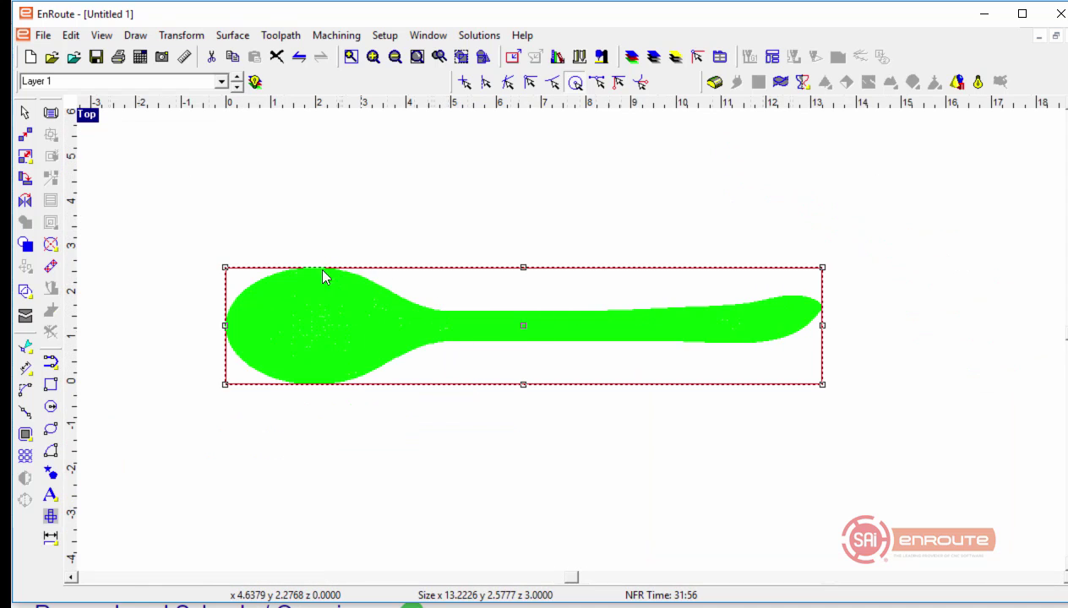
Step: Create a block outline around the spoon with X and Y offsets of .5 using the Block solution
left_click(479, 38)
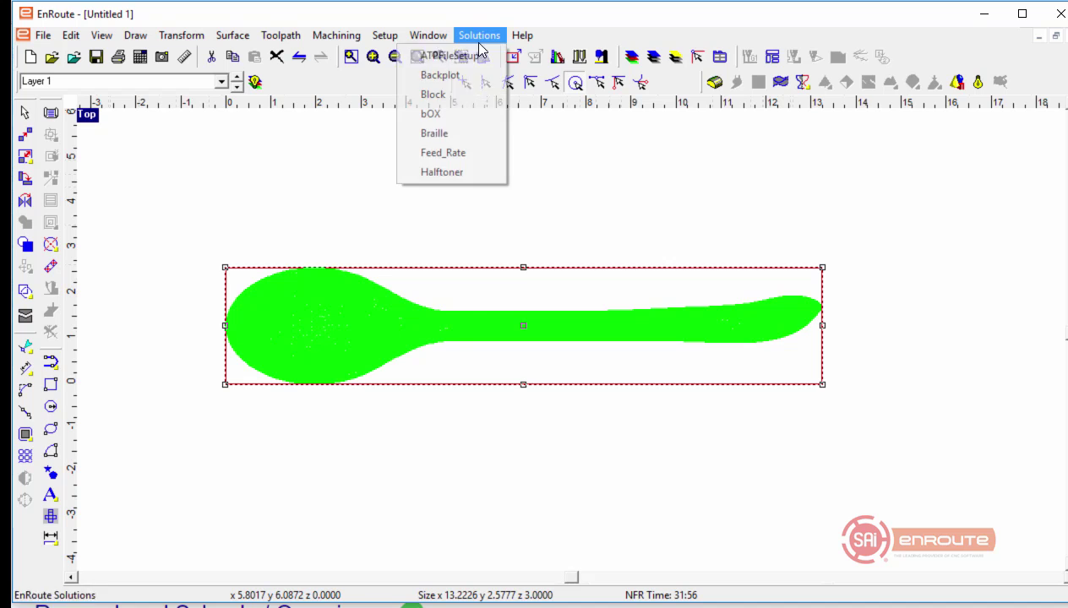
left_click(458, 96)
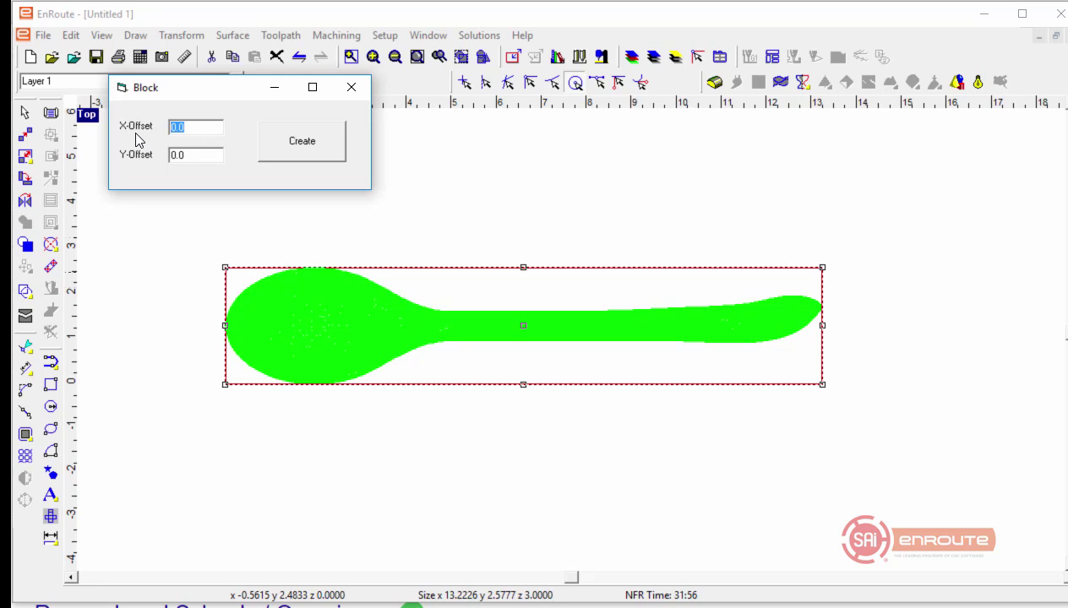
type(".5.5")
key("Tab")
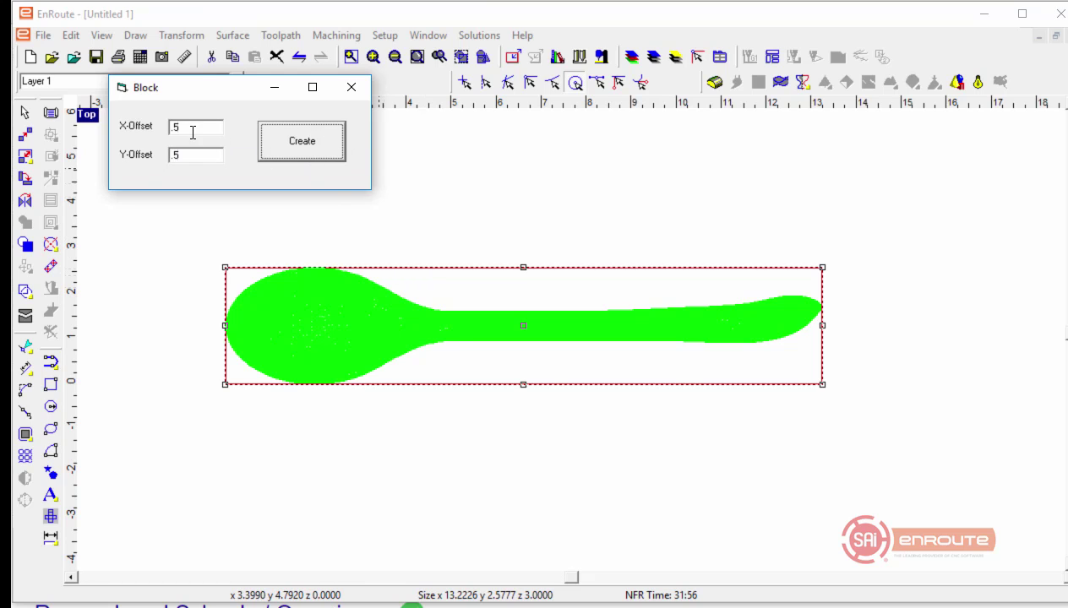
left_click(326, 161)
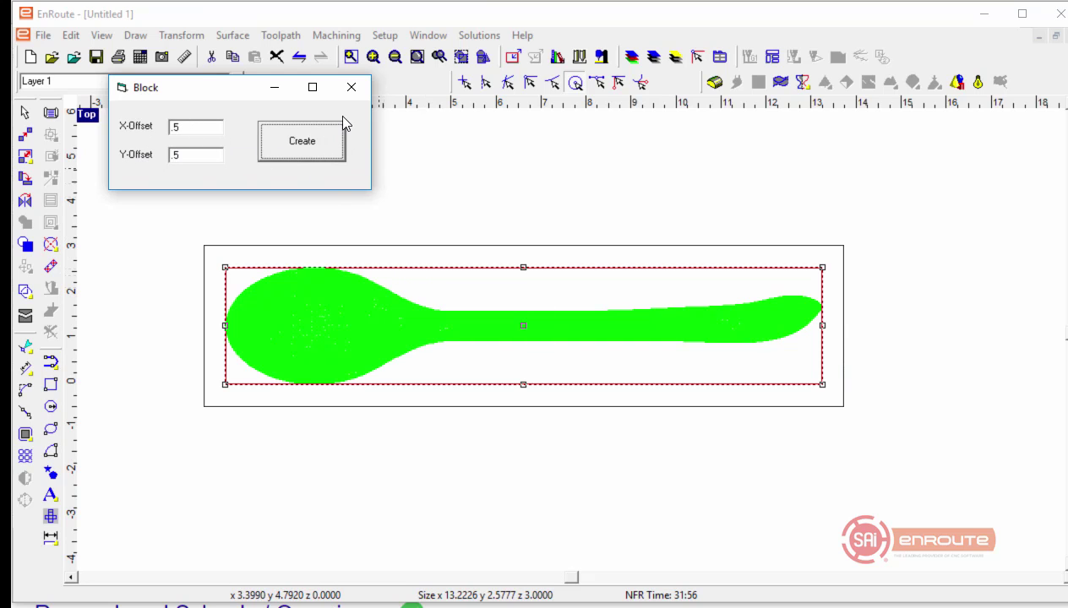
left_click(350, 88)
Step: Create a flat relief on the rectangular block outline around the spoon with a resolution of 150, then close the relief settings
left_click(359, 258)
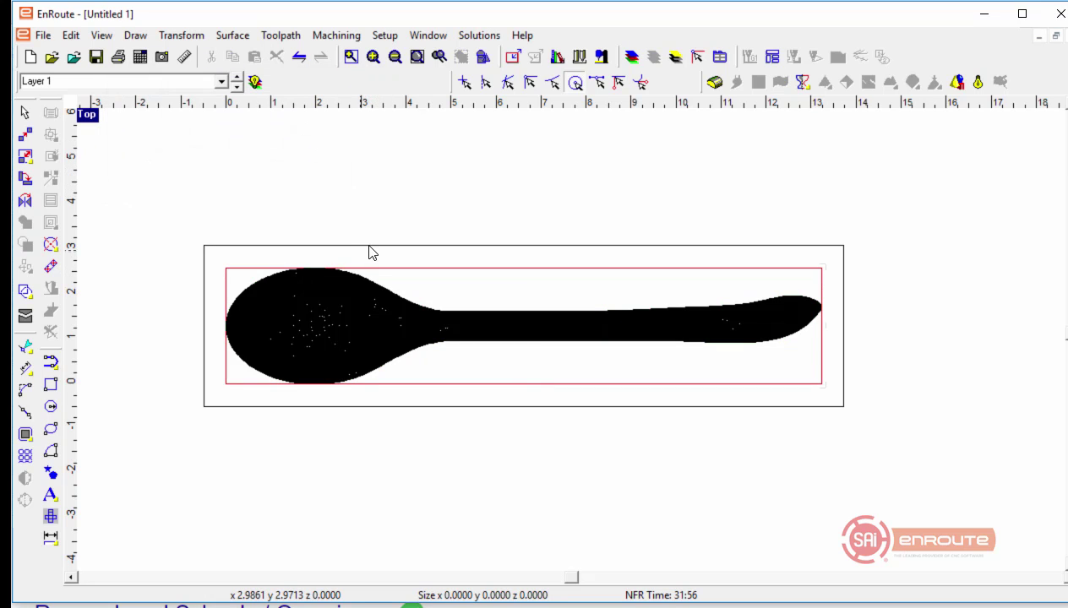
left_click(362, 245)
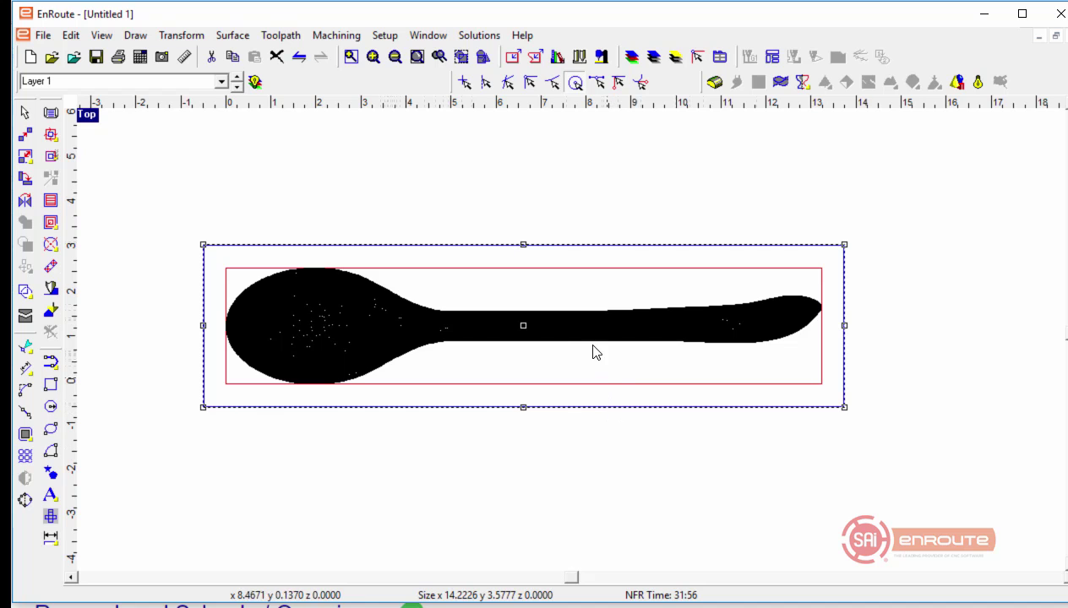
left_click(715, 82)
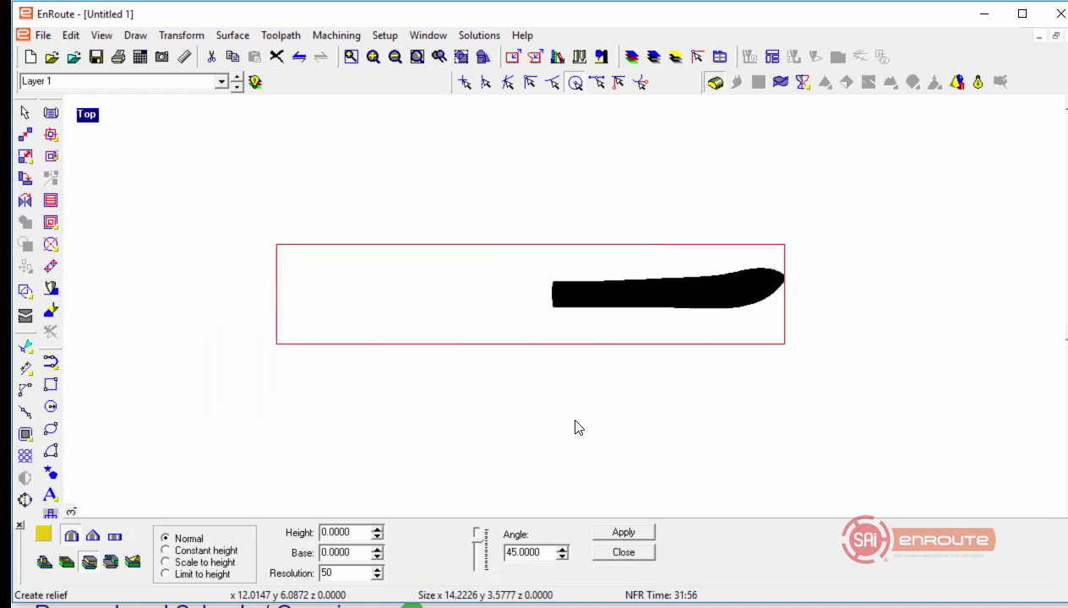
left_click(115, 537)
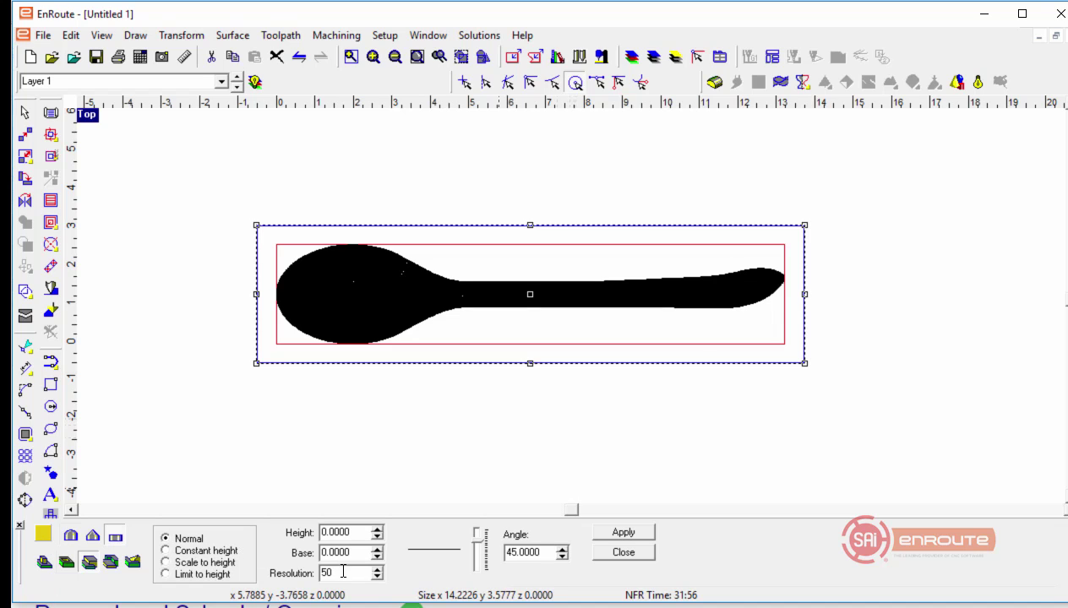
left_click_drag(337, 573, 272, 576)
key("Tab")
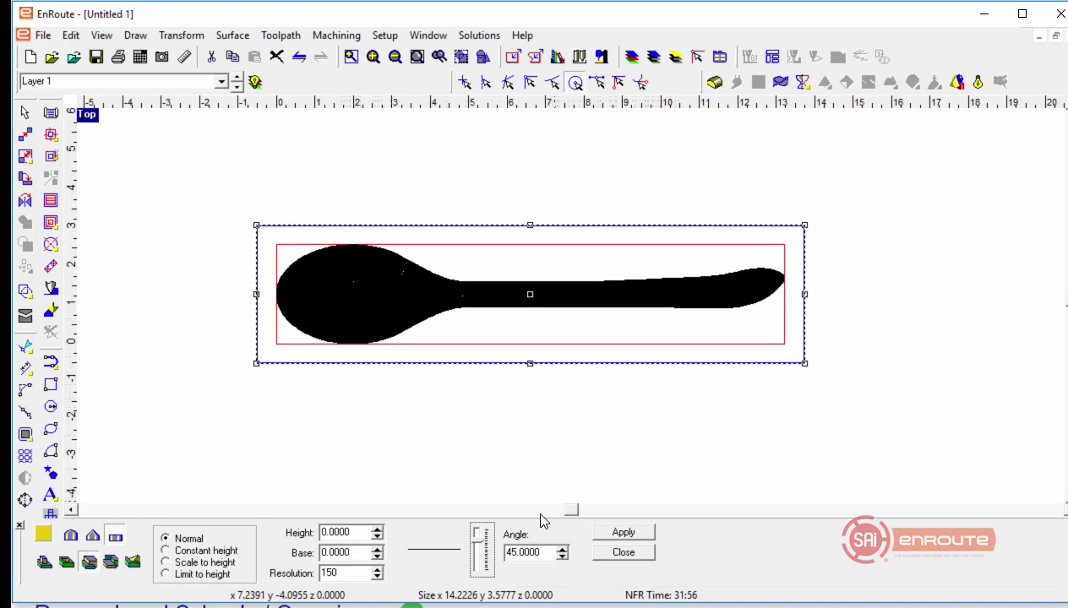
left_click(623, 533)
left_click(622, 552)
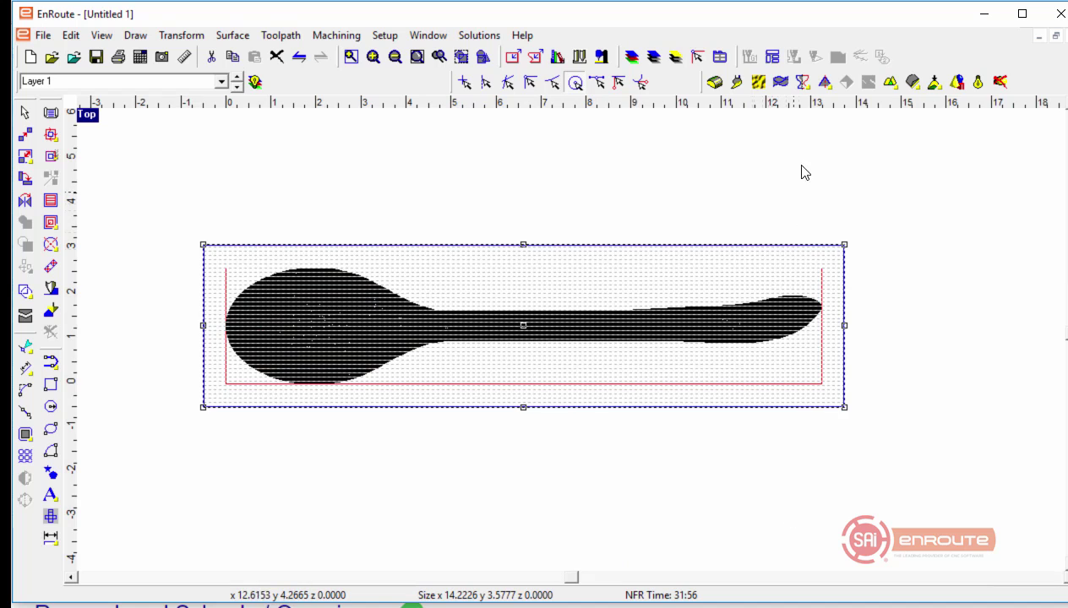
Step: Switch to rendered view and apply the spoon mesh to the block relief as a faceted object, using the first application method
left_click(977, 81)
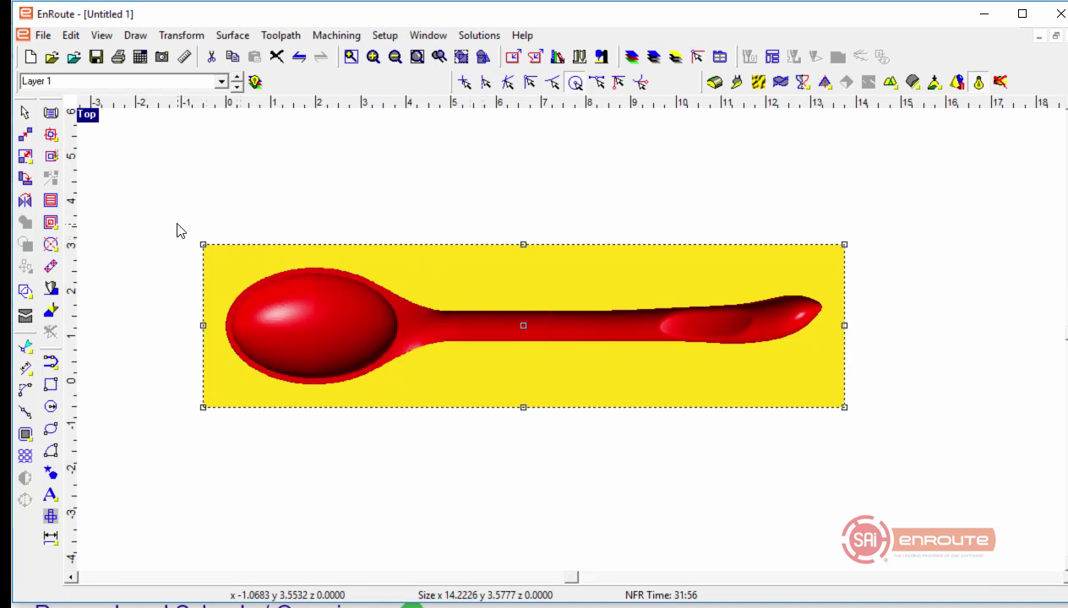
mouse_move(162, 215)
left_mouse_down()
mouse_move(703, 420)
mouse_move(896, 466)
left_mouse_up()
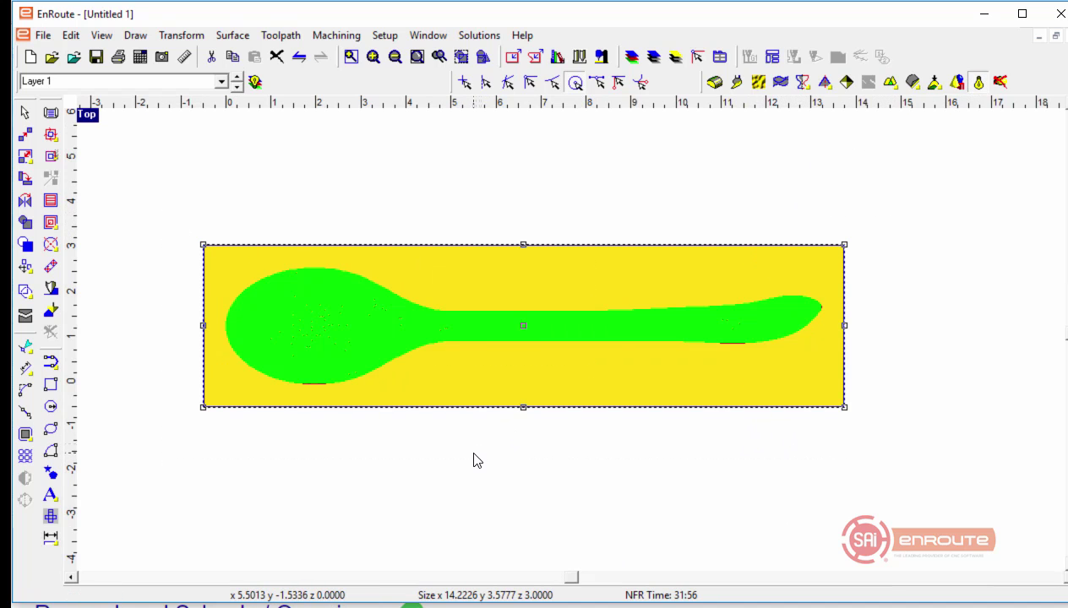
left_click(846, 81)
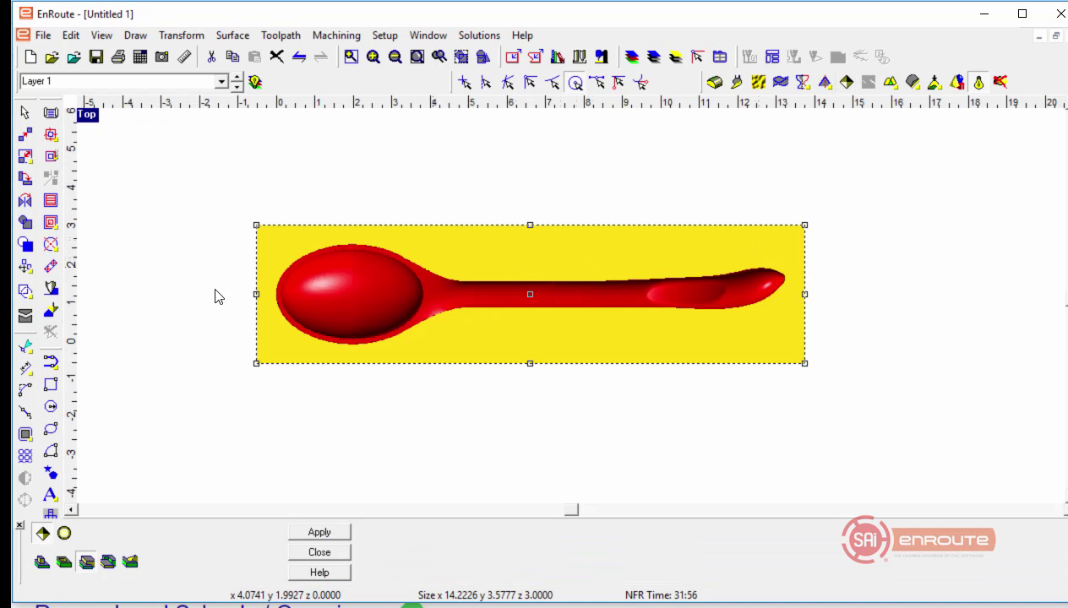
left_click(42, 561)
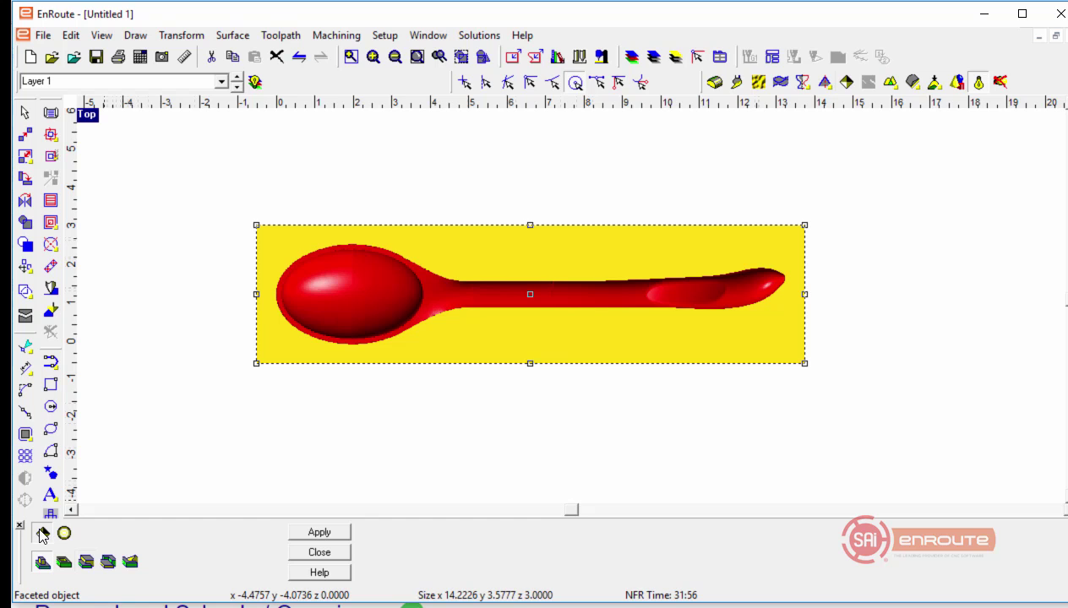
left_click(319, 553)
left_click(353, 480)
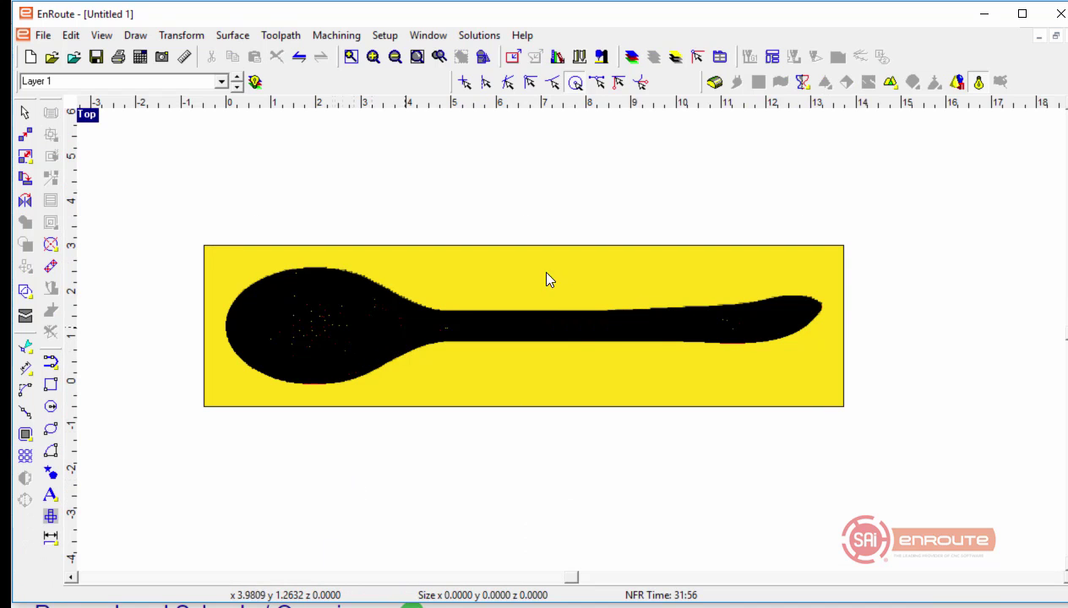
Step: Turn off the other layers to hide the spoon mesh, and check the relief in the four views
scroll(846, 300, "up", 3)
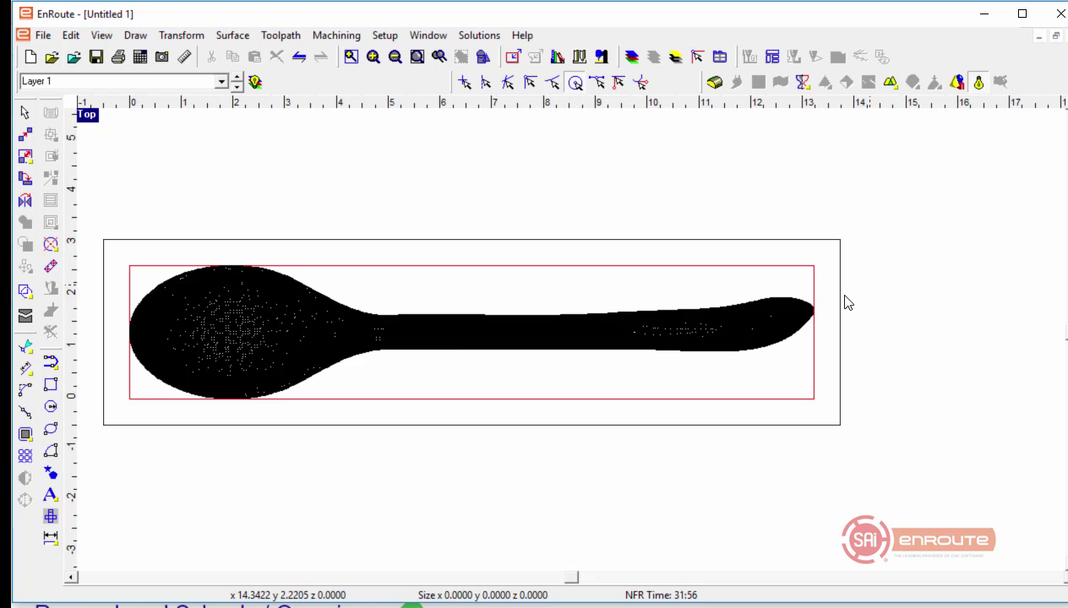
left_click(351, 340)
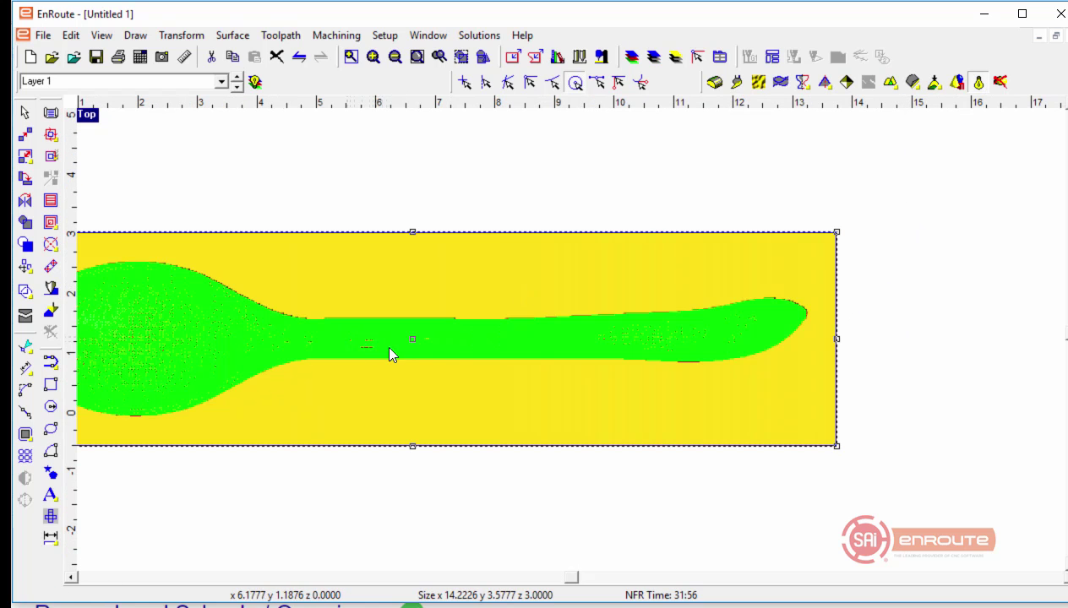
scroll(414, 362, "up", 1)
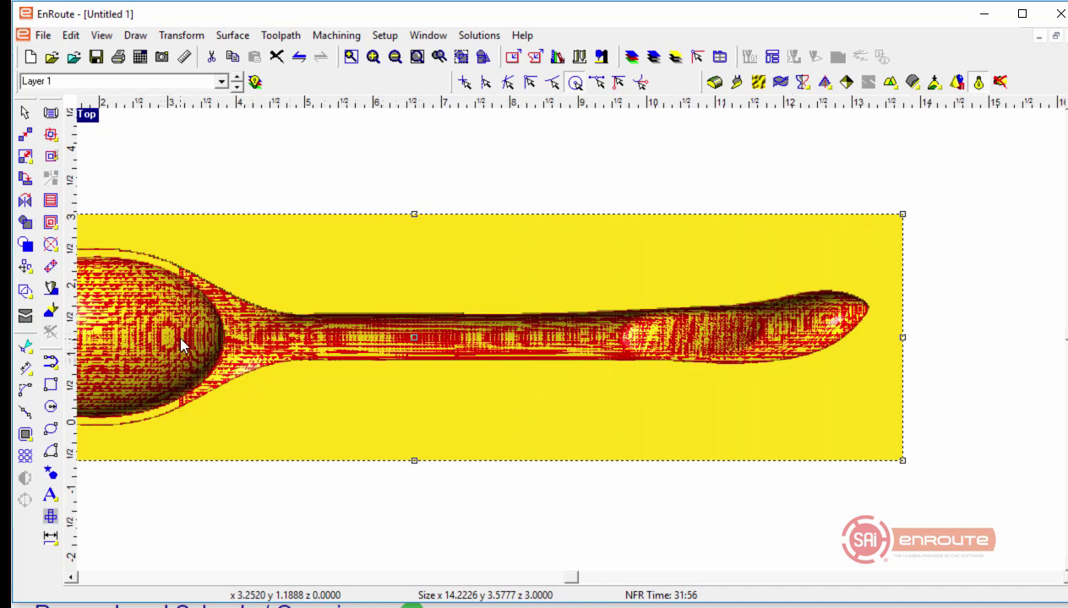
left_click(255, 82)
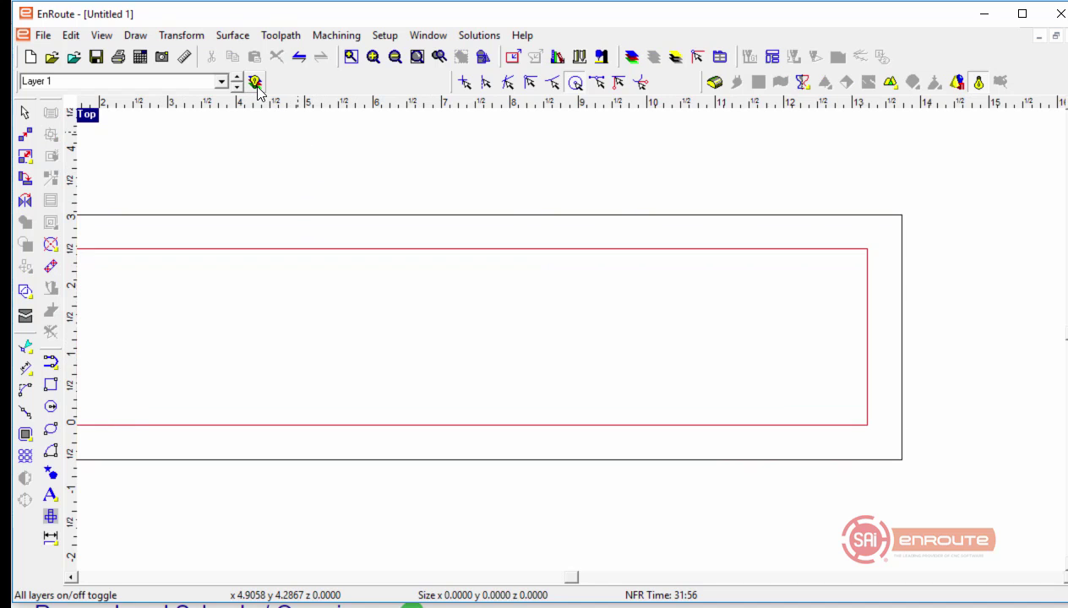
left_click(255, 82)
scroll(648, 303, "down", 1)
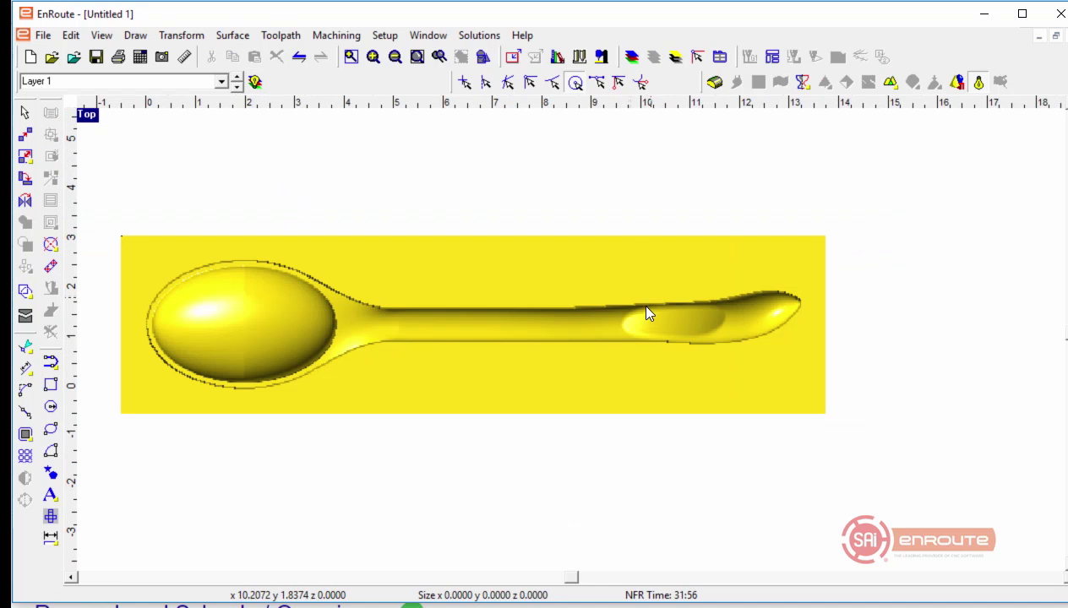
left_click(88, 115)
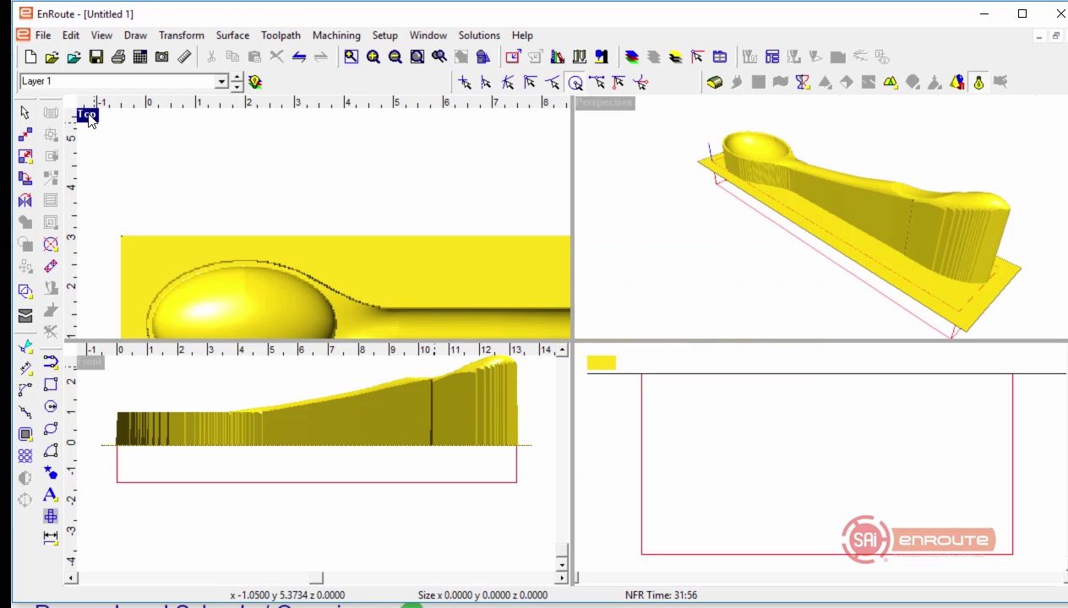
left_click_drag(743, 299, 820, 314)
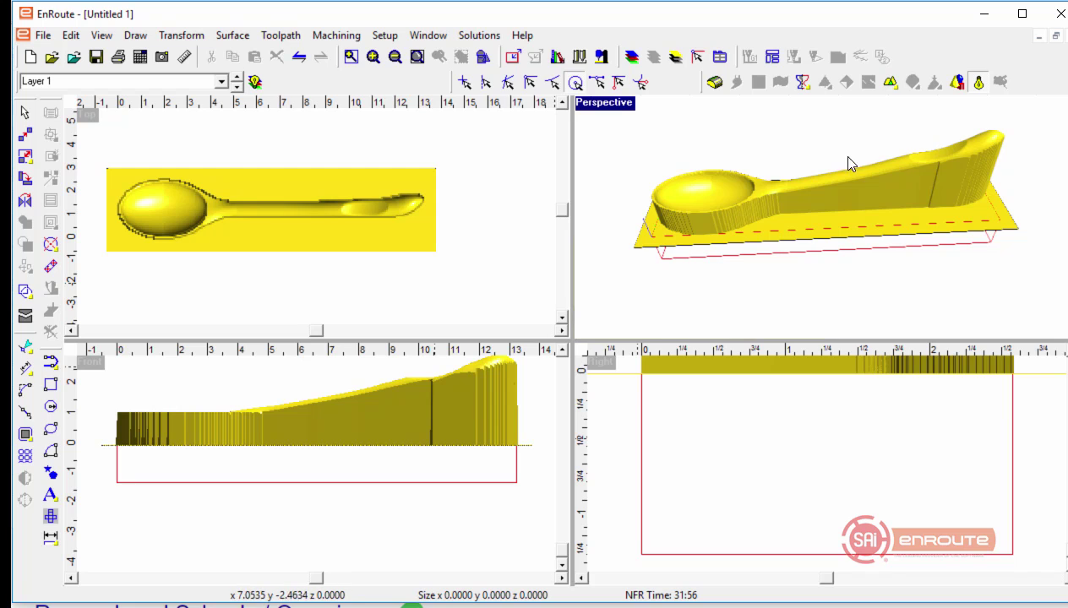
left_click(88, 114)
Step: Extract the current slice from the block relief, using 1 slice with a thickness of 3.0000 and a bottom of 0.0000
left_click(281, 241)
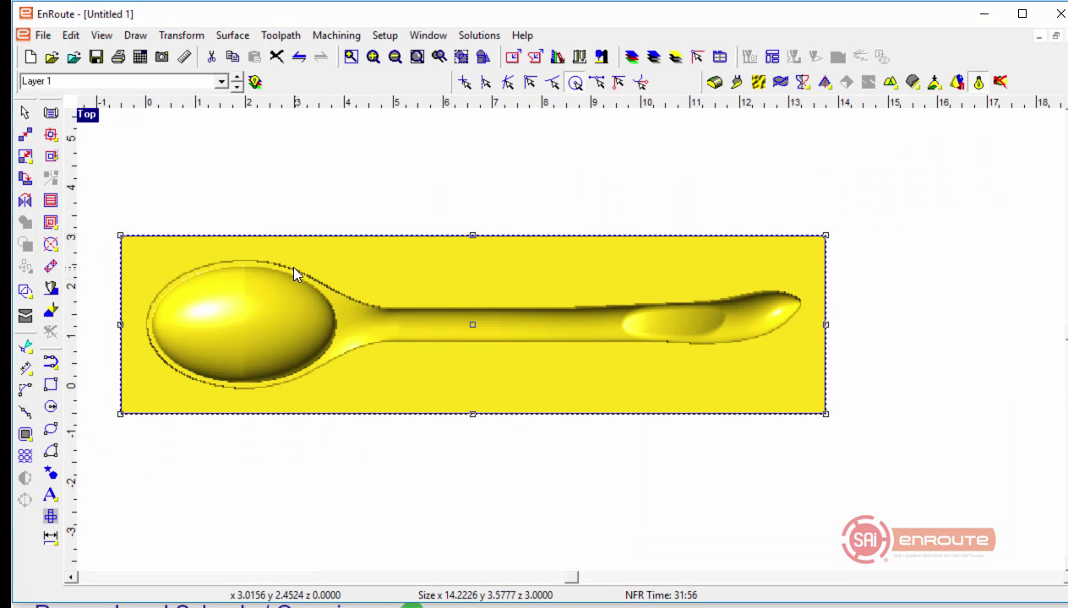
left_click(223, 37)
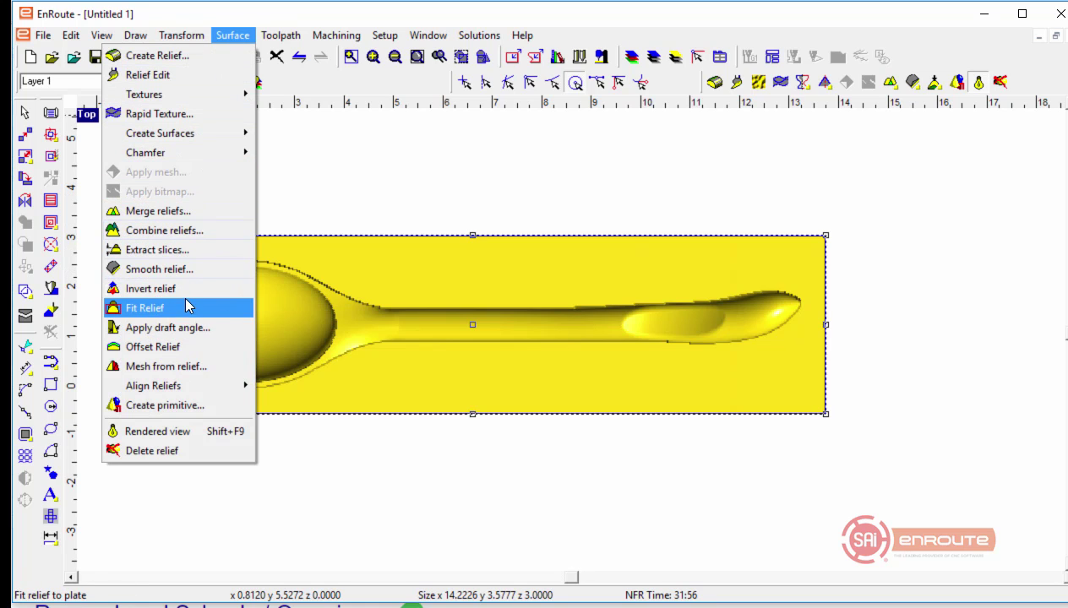
left_click(153, 250)
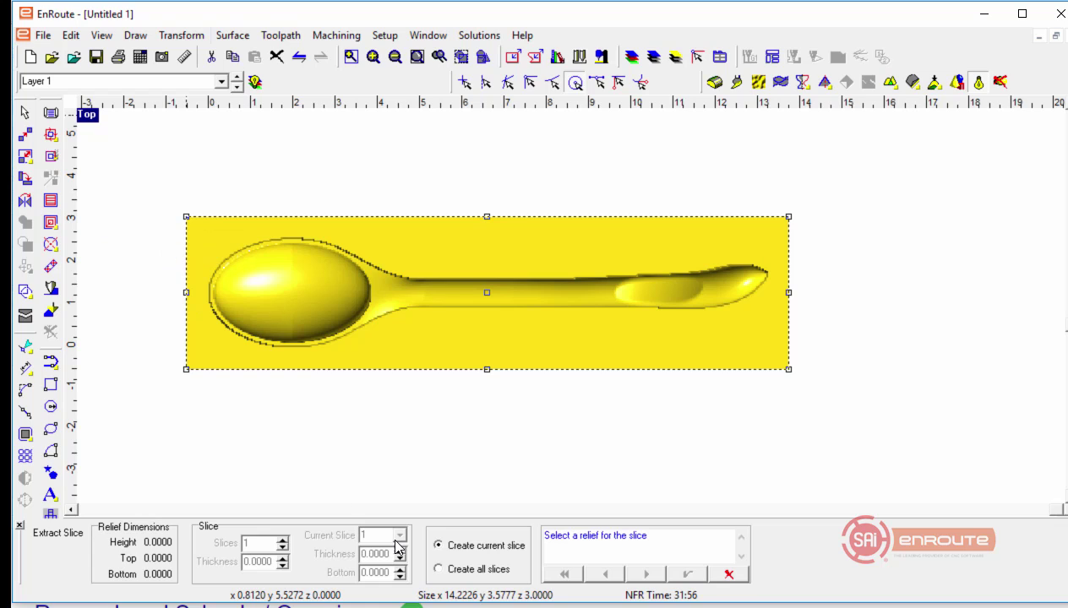
left_click(322, 370)
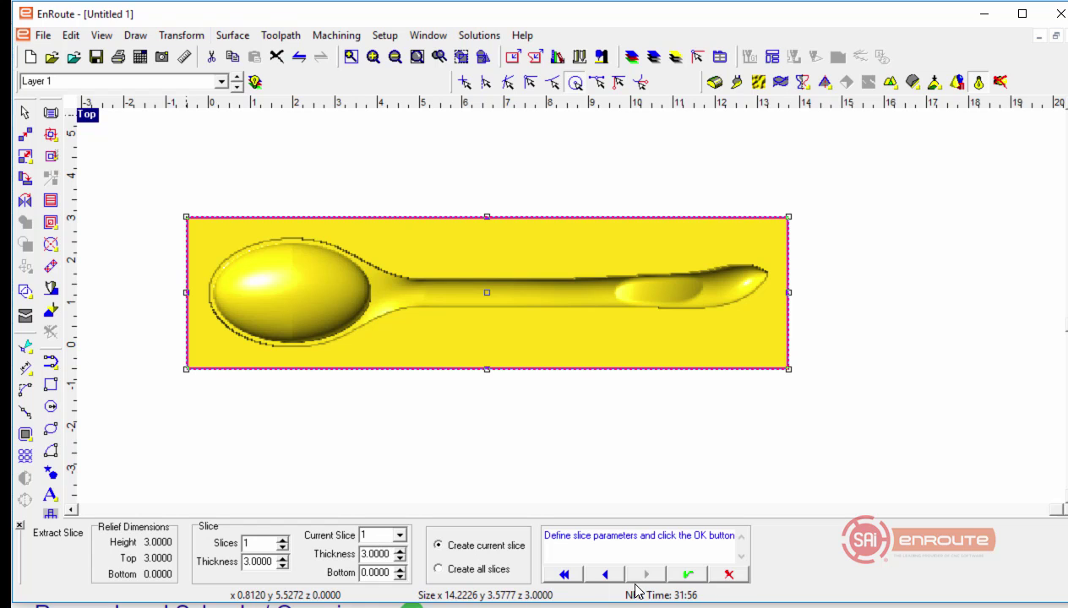
left_click(688, 574)
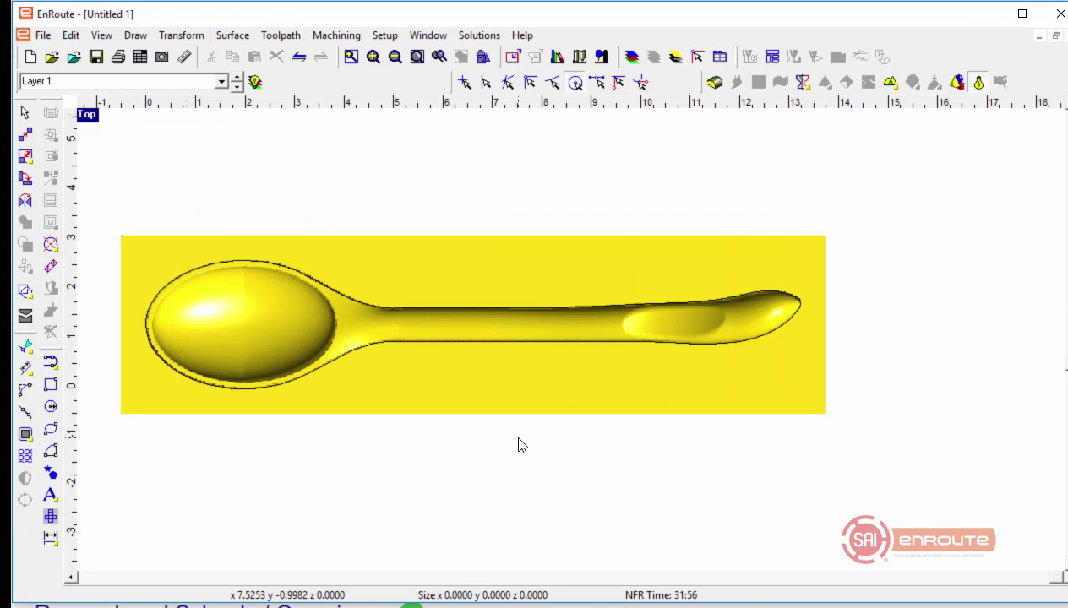
Step: Try moving the extracted spoon slice below the block relief
left_click(524, 345)
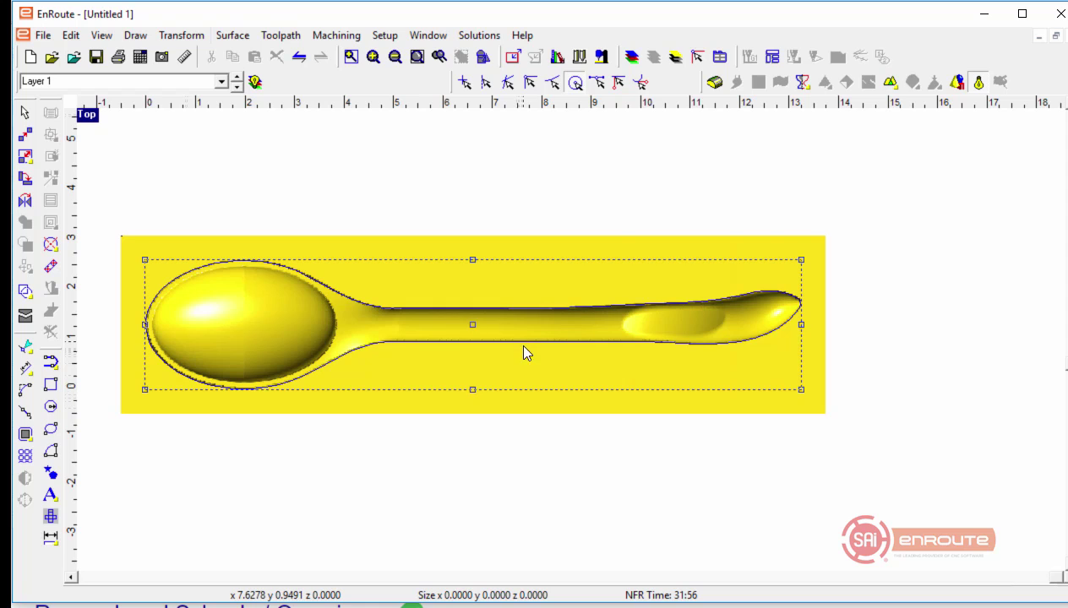
left_click_drag(523, 353, 543, 507)
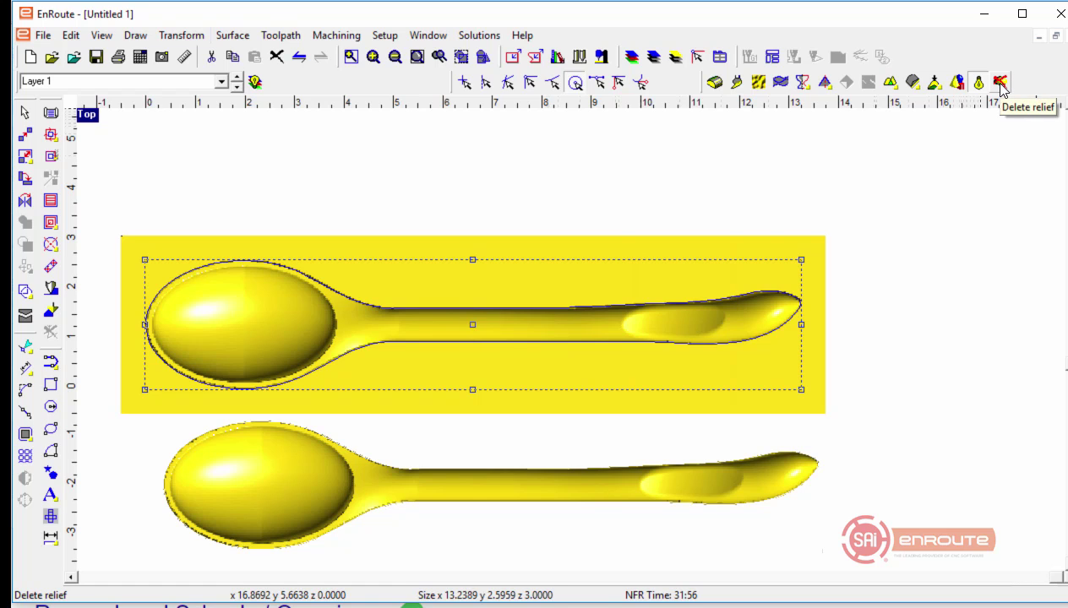
left_click(845, 221)
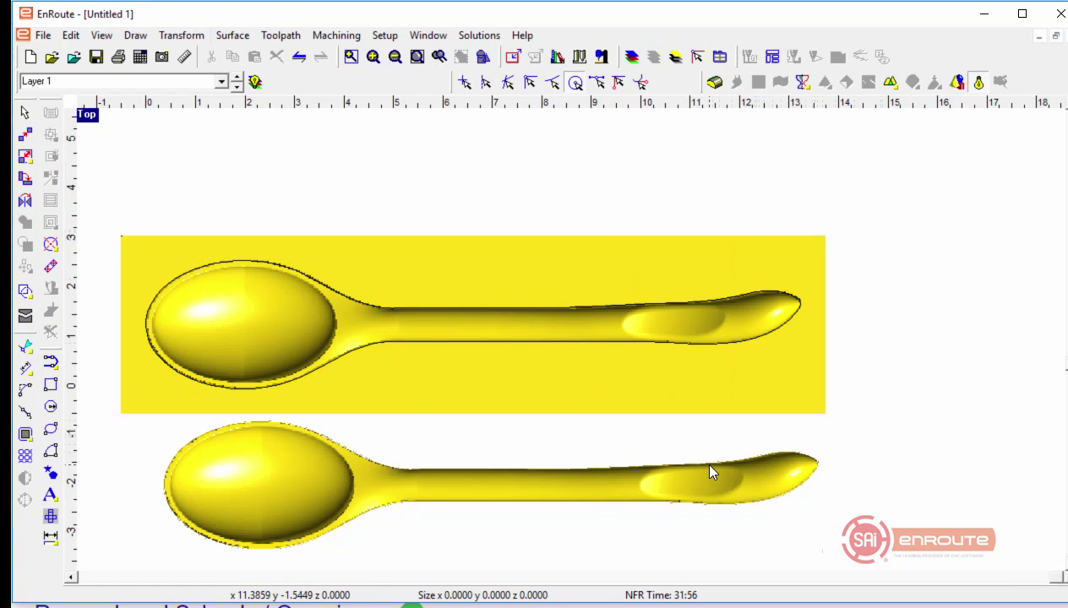
Step: Delete the original relief from the rectangular block outline, keeping the extracted spoon relief
scroll(710, 466, "down", 1)
left_click(729, 418)
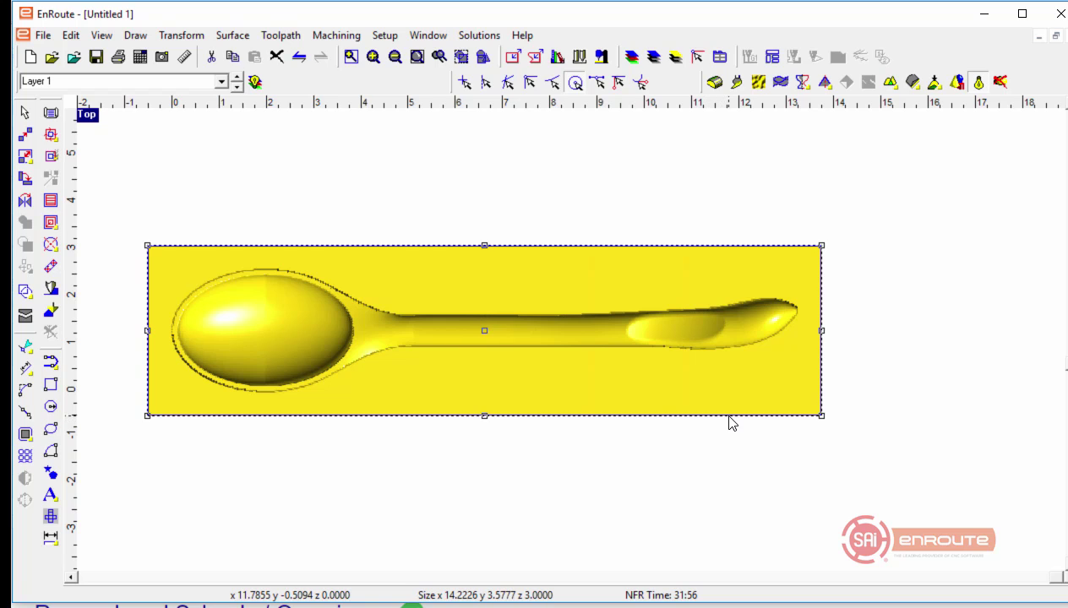
left_click(999, 81)
left_click(964, 289)
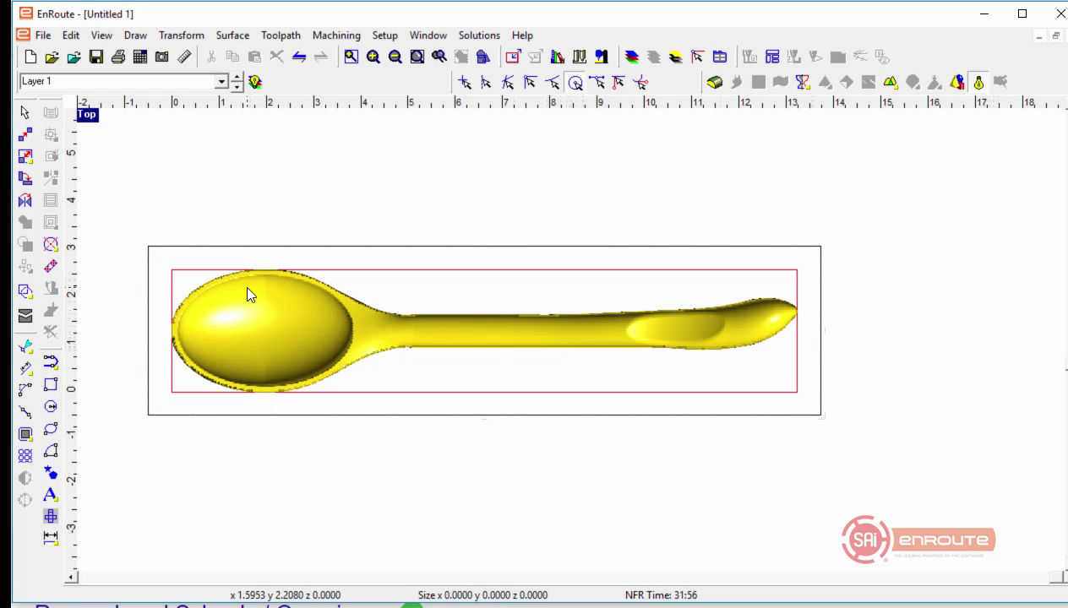
Step: Offset the spoon relief's contour outward by .5 as a single rounded outline, then close the offset settings
scroll(401, 293, "up", 1)
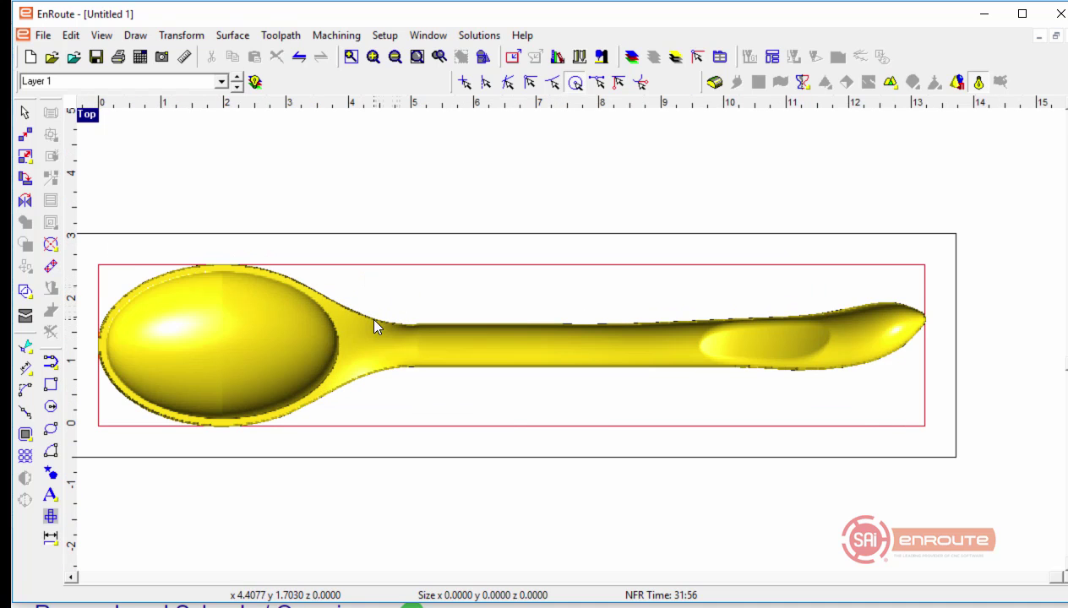
left_click(369, 317)
scroll(371, 320, "down", 1)
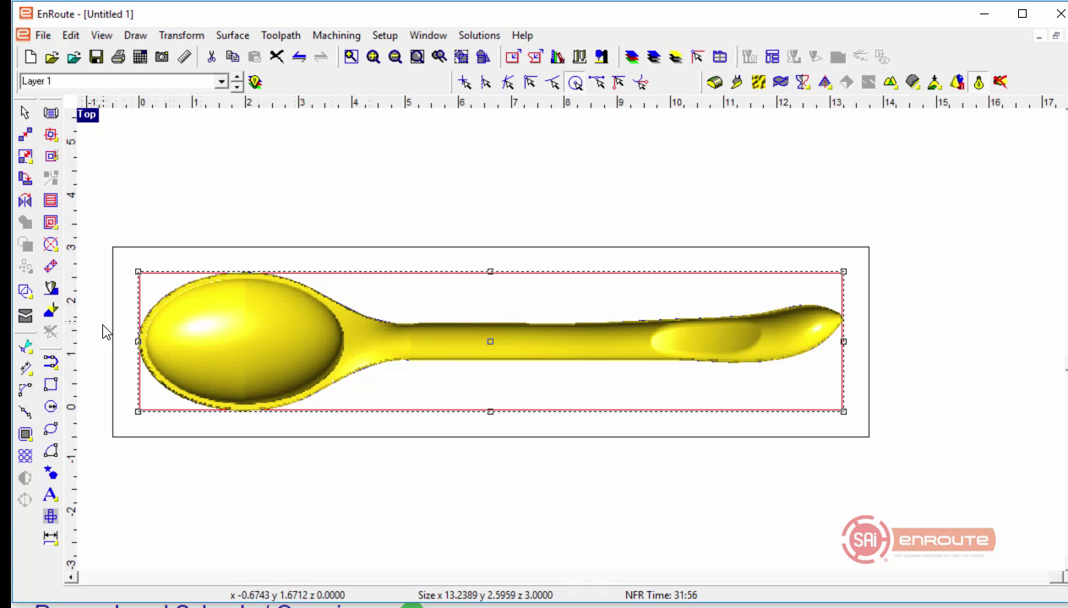
left_click(25, 433)
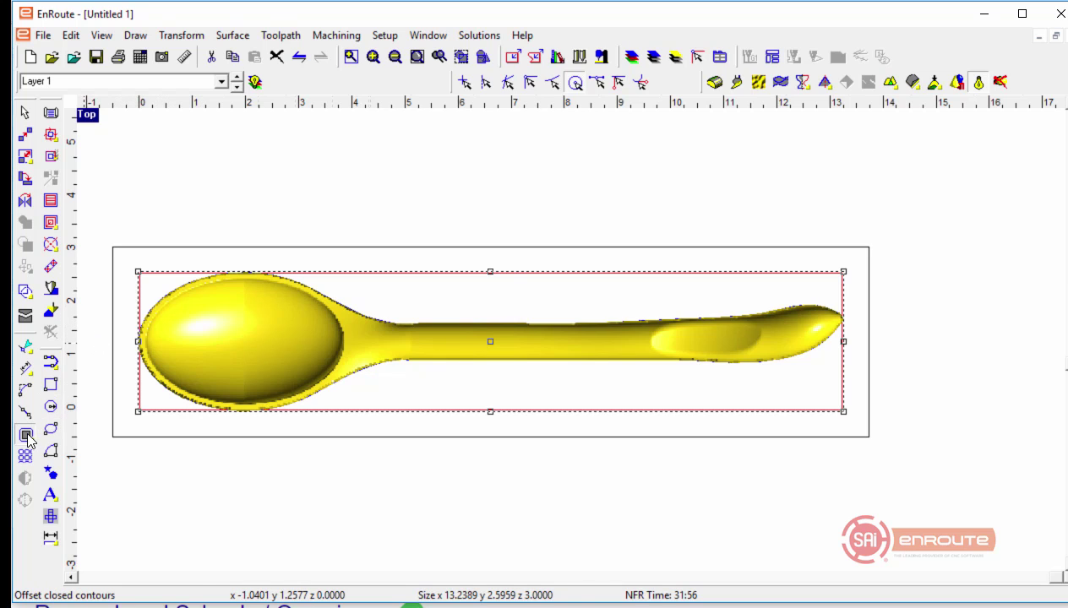
scroll(429, 305, "up", 1)
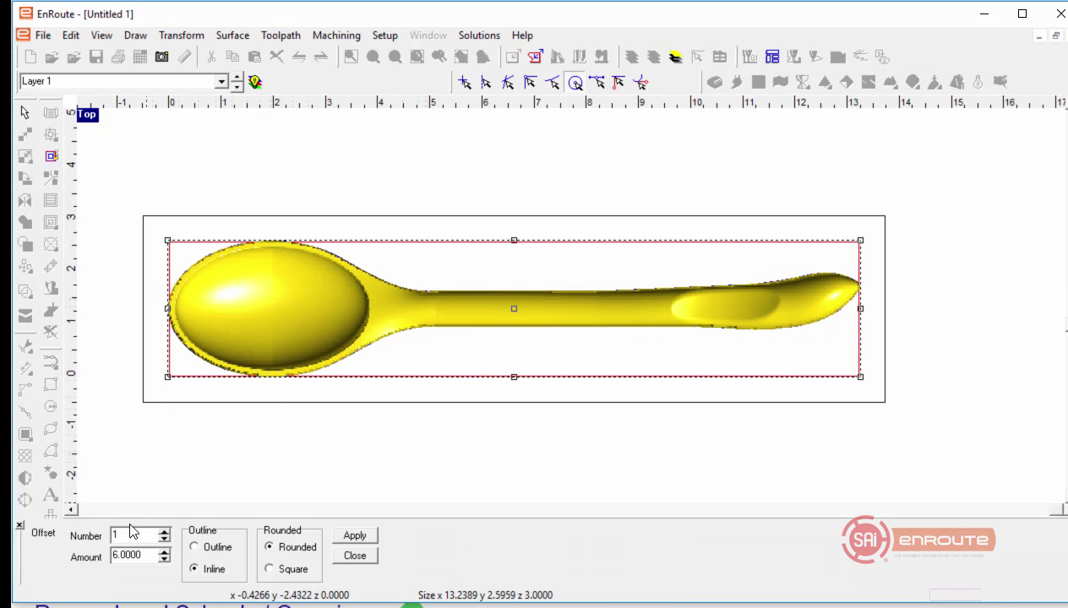
left_click(194, 547)
left_click_drag(143, 554, 74, 547)
type(".5")
key("Tab")
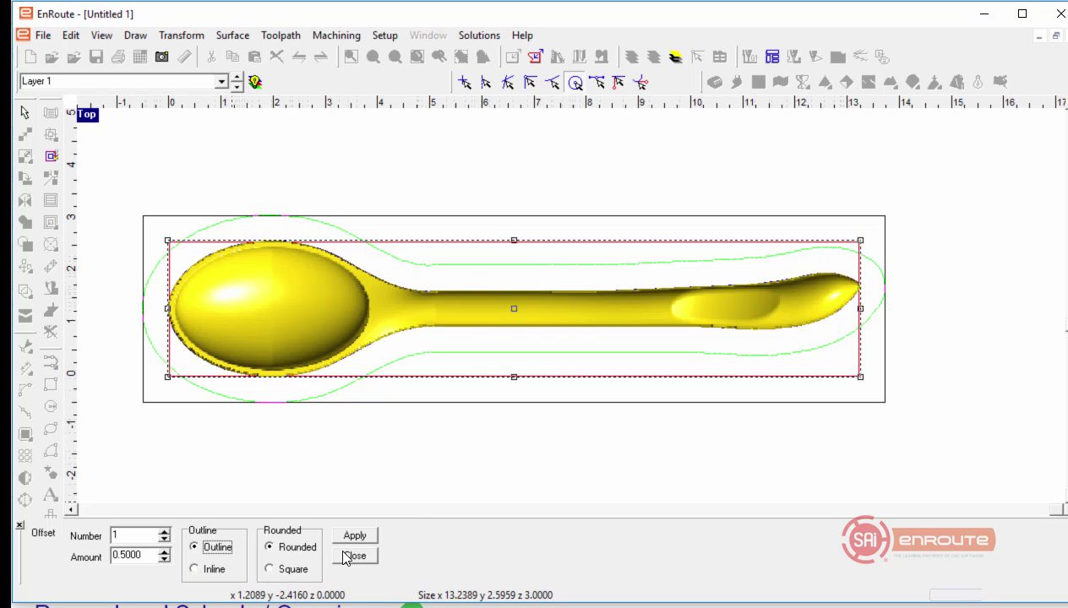
left_click(367, 539)
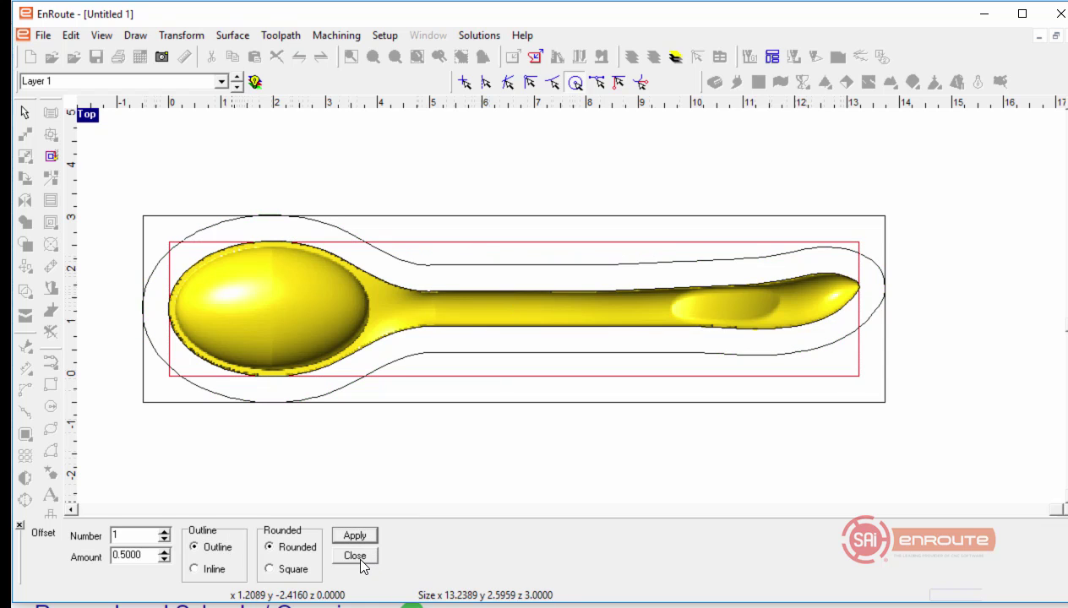
left_click(354, 556)
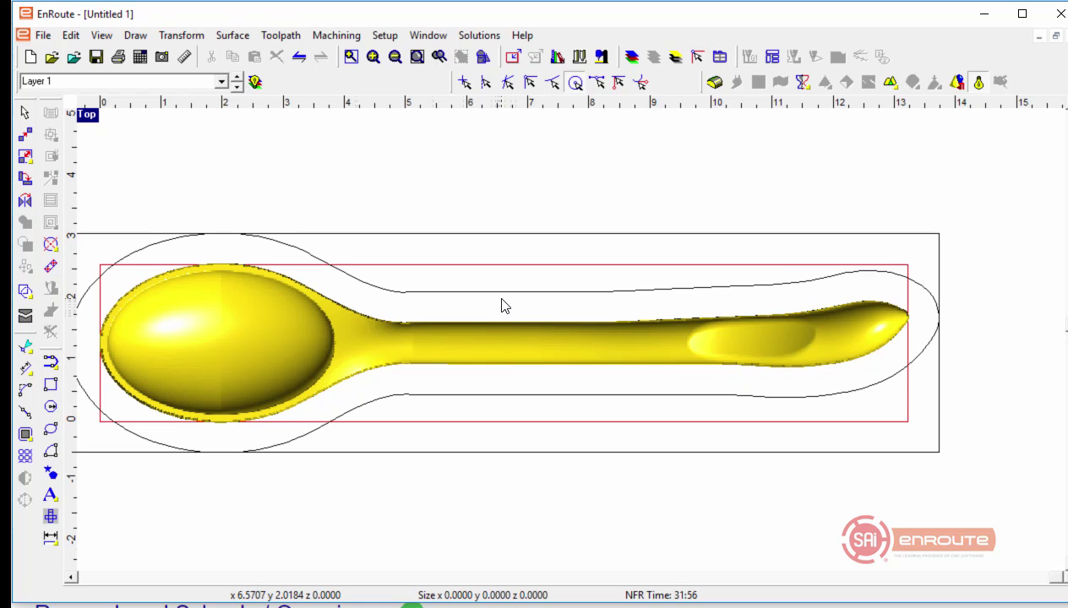
Step: Offset the rectangle around the spoon contour outward by 0.5 as one rounded outline, then delete the original rectangle
left_click(502, 233)
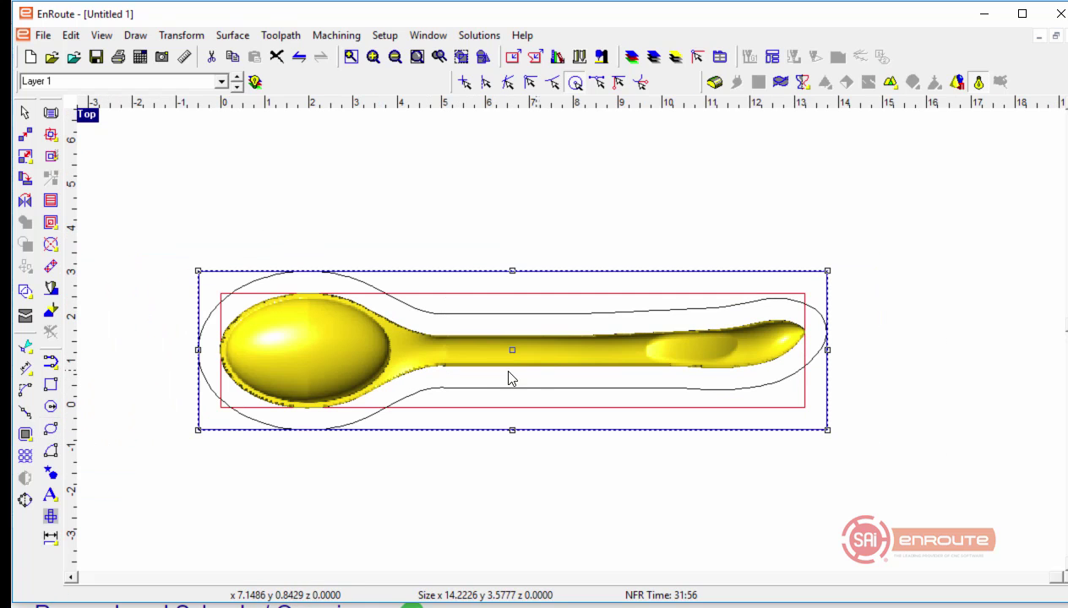
scroll(74, 380, "down", 1)
left_click(25, 432)
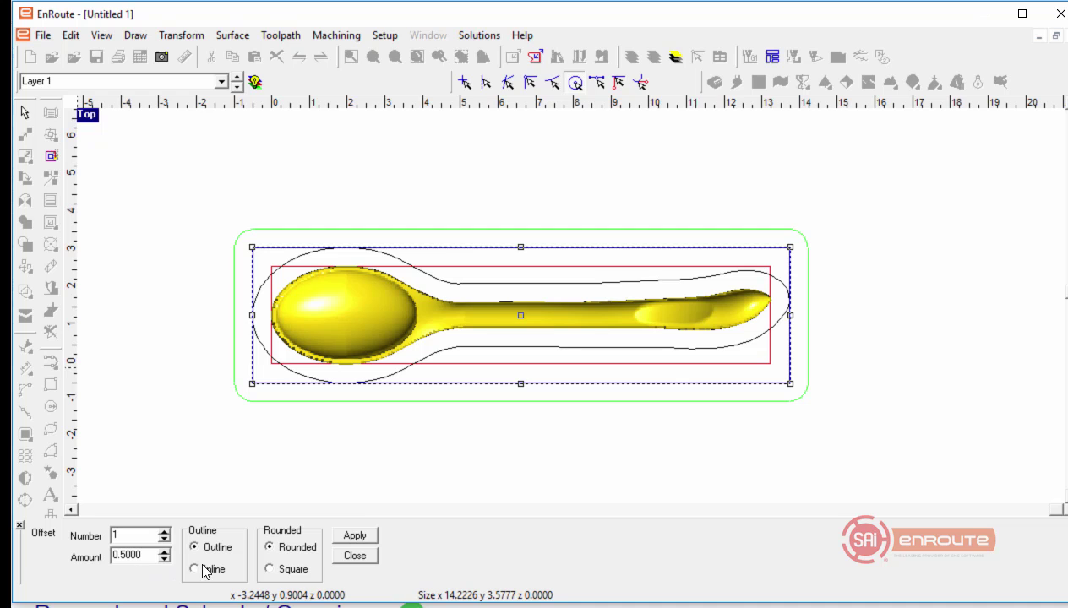
left_click(353, 536)
left_click(354, 555)
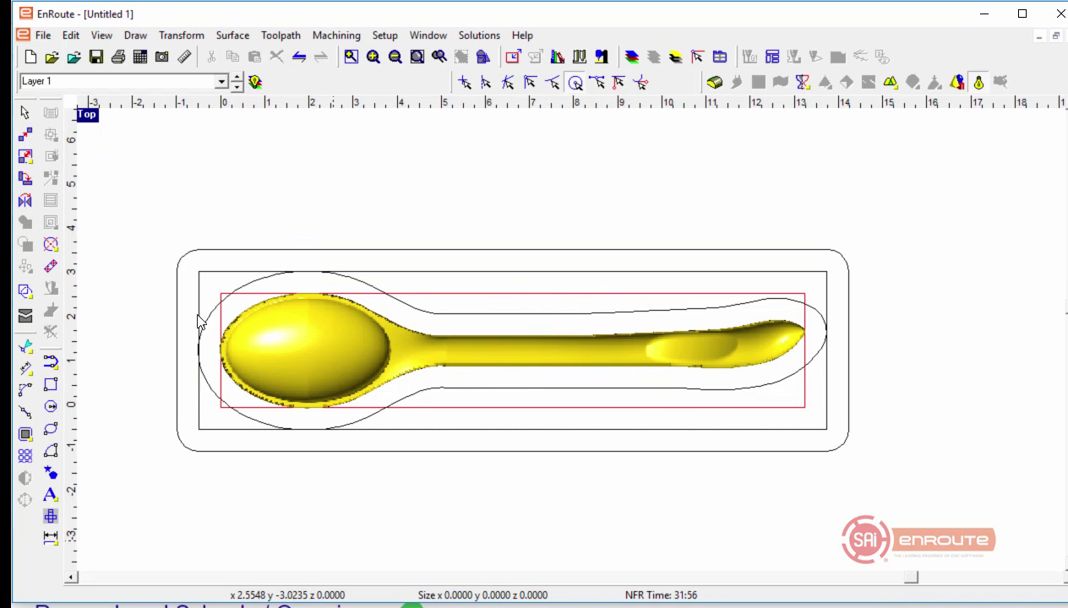
left_click(208, 277)
key("Delete")
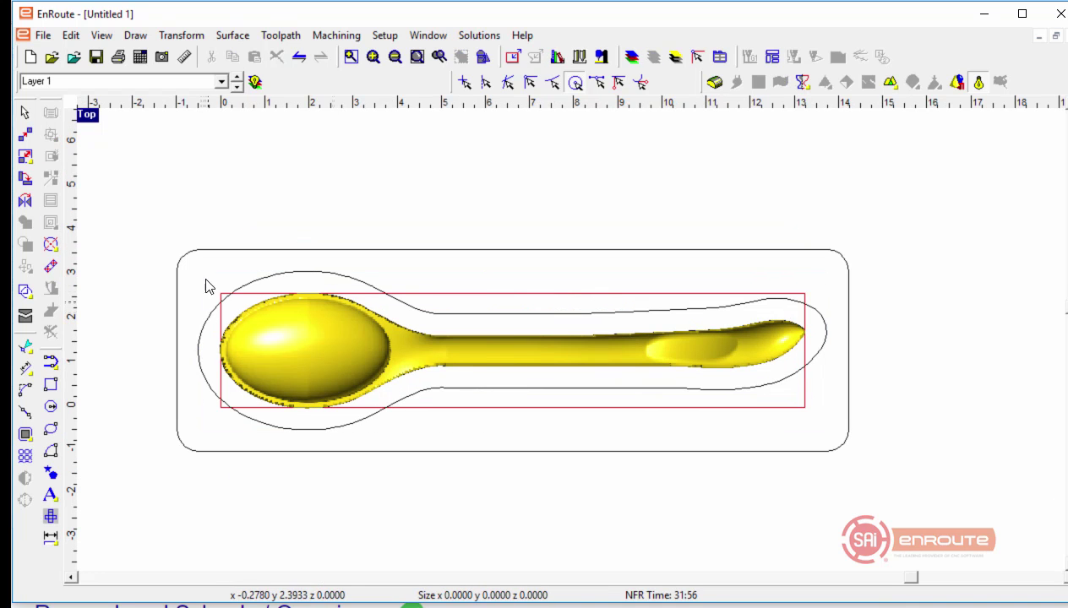
Step: Show the geometry on all layers, select the spoon with its outlines, and move everything to the origin
left_click(205, 249)
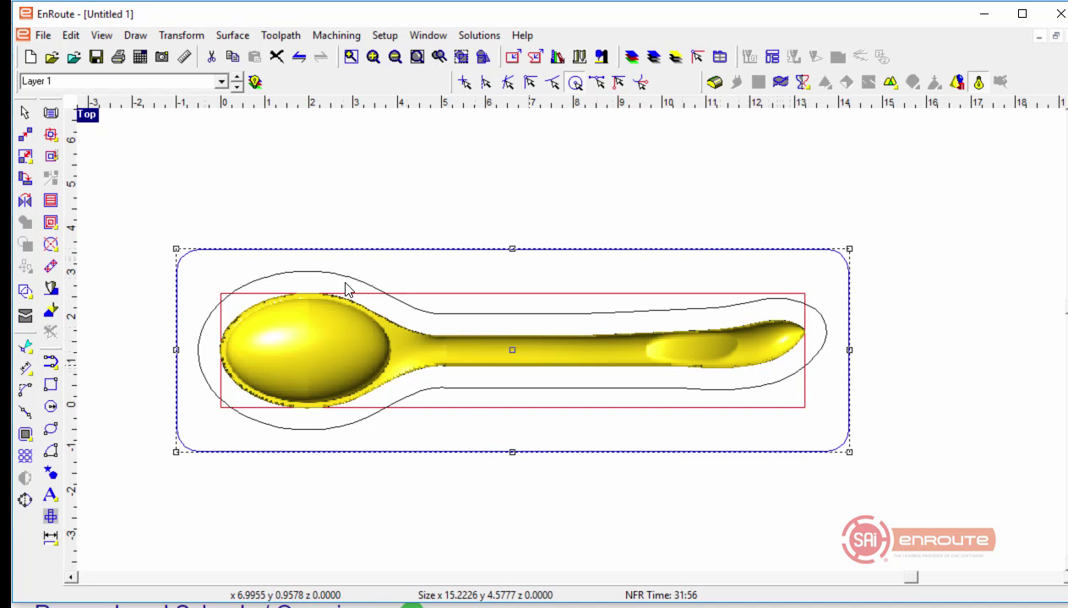
left_click(289, 279)
left_click(288, 279)
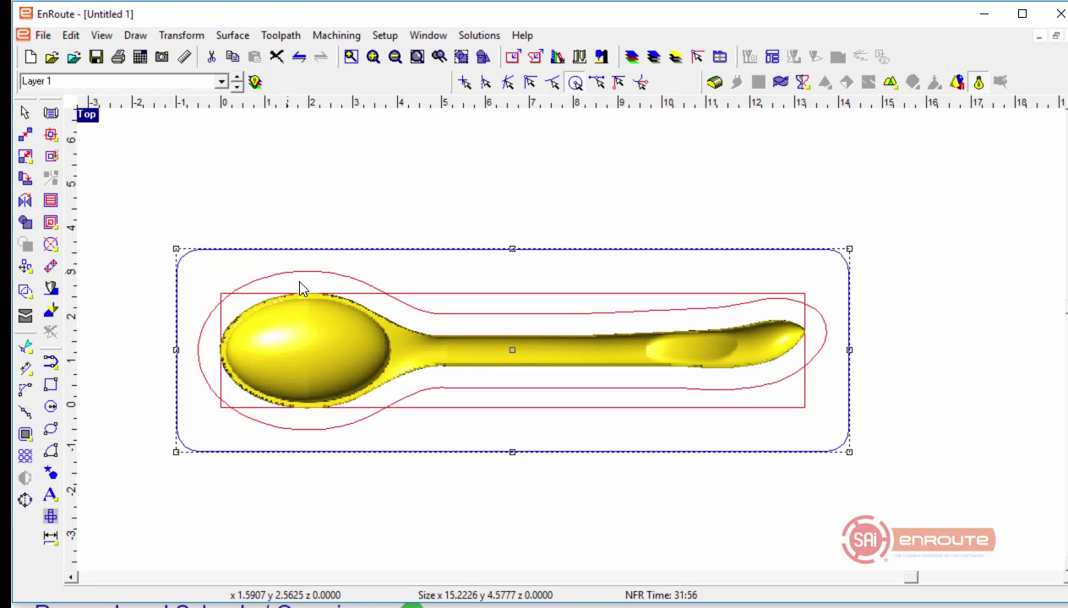
left_click(255, 81)
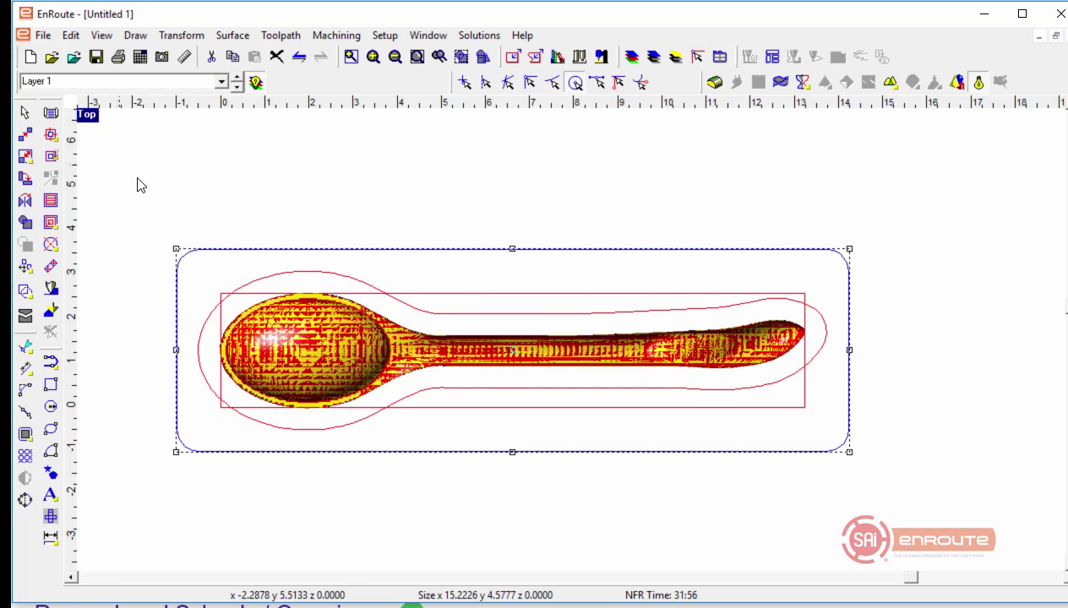
left_click_drag(119, 162, 910, 507)
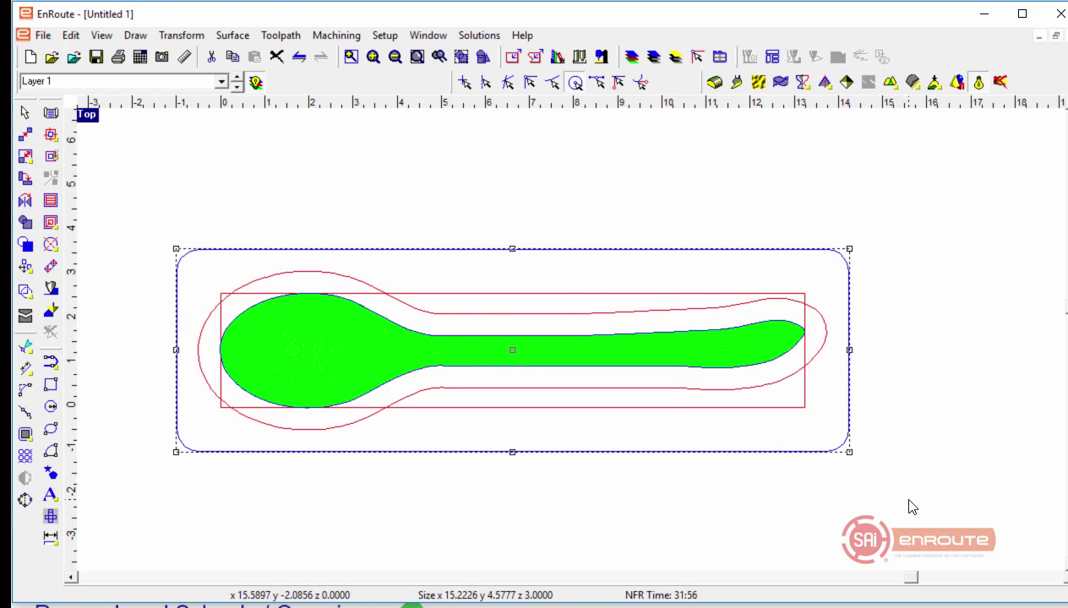
key("Home")
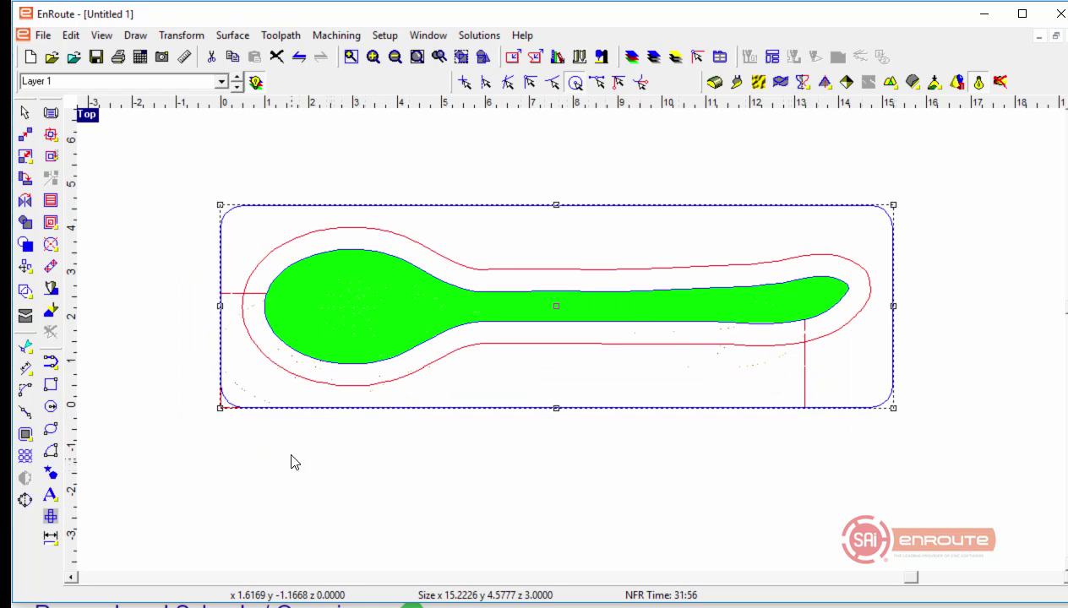
Step: Define a 1.25 in thick plate fitted to the selected geometry, switch it to User Defined, and clear the selection
left_click(513, 57)
left_click(268, 218)
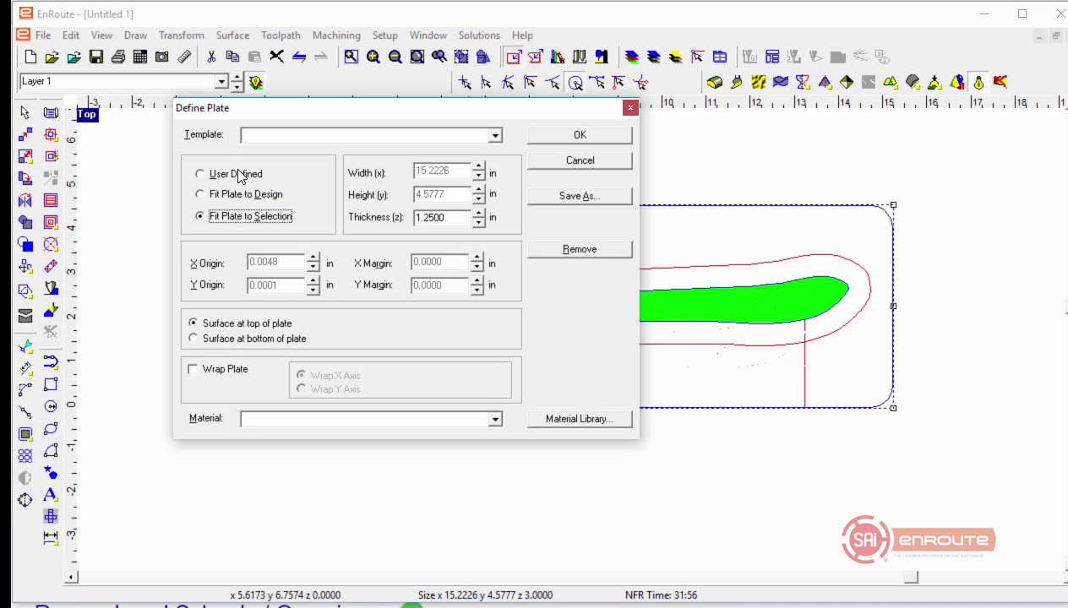
left_click(238, 173)
left_click(542, 138)
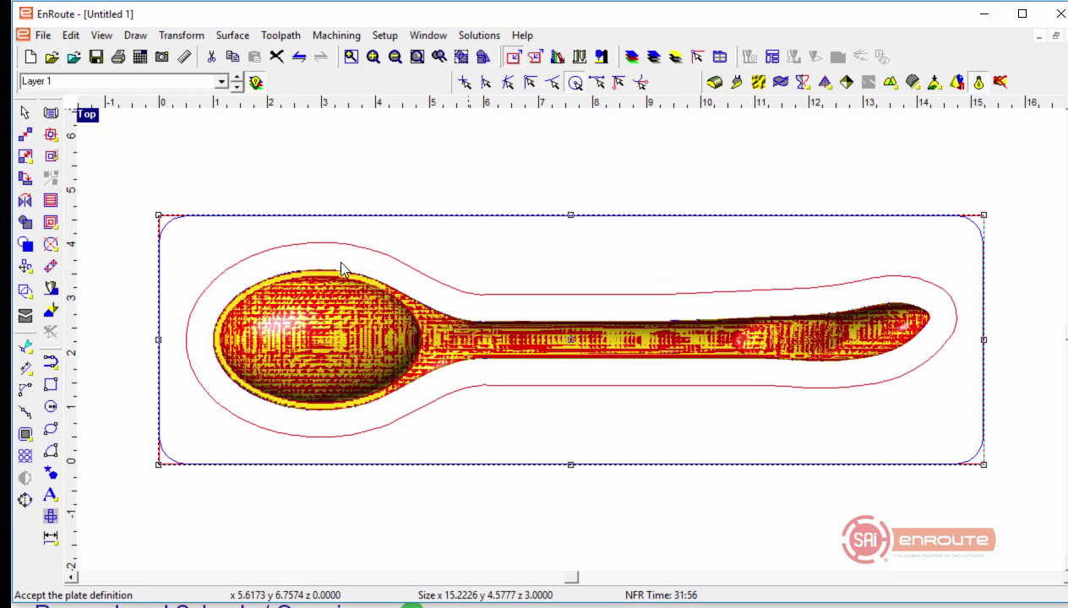
left_click(374, 174)
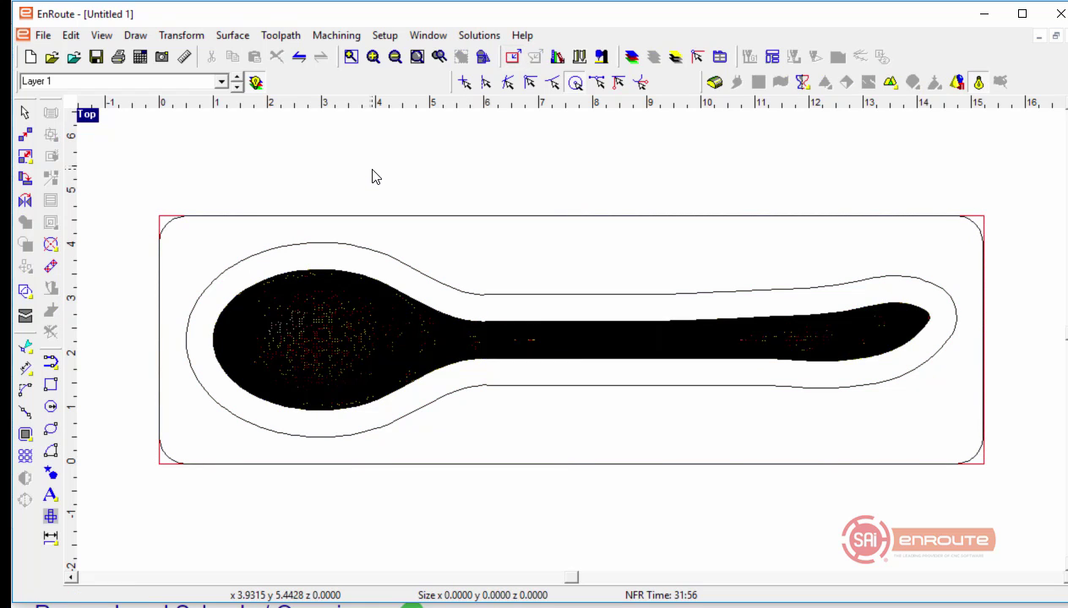
Step: Show all four views, display only the Imported_2 layer, and check the spoon mesh against the plate from the front
left_click(167, 227)
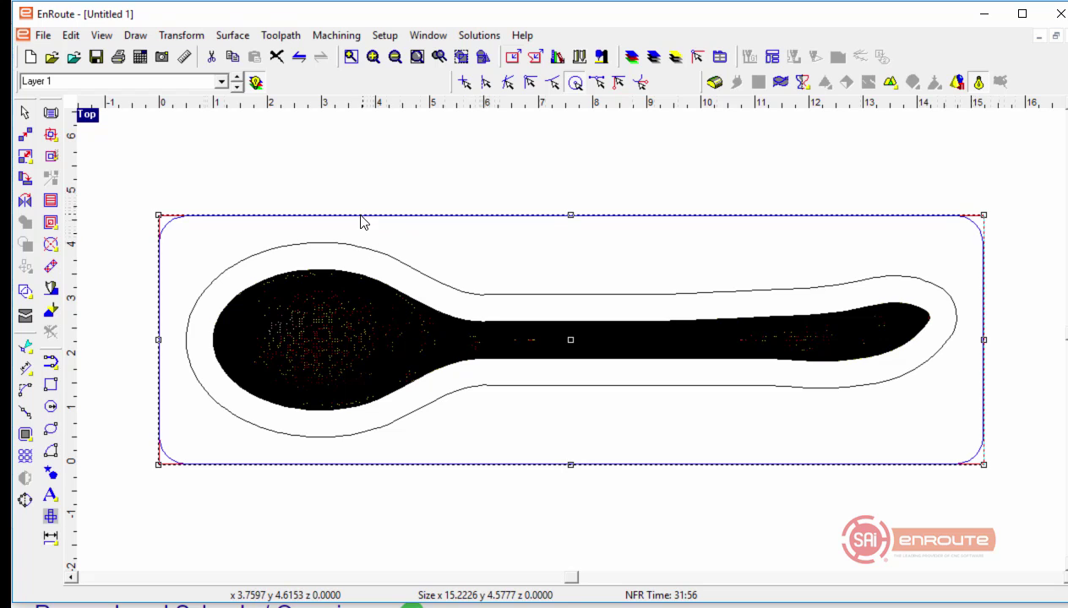
left_click(464, 247)
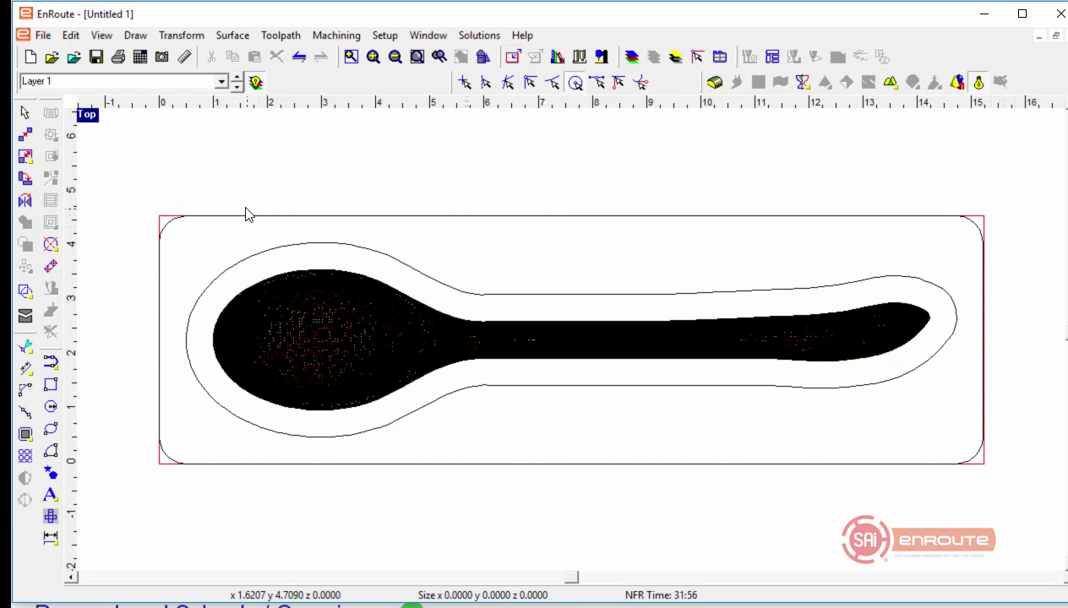
left_click(378, 316)
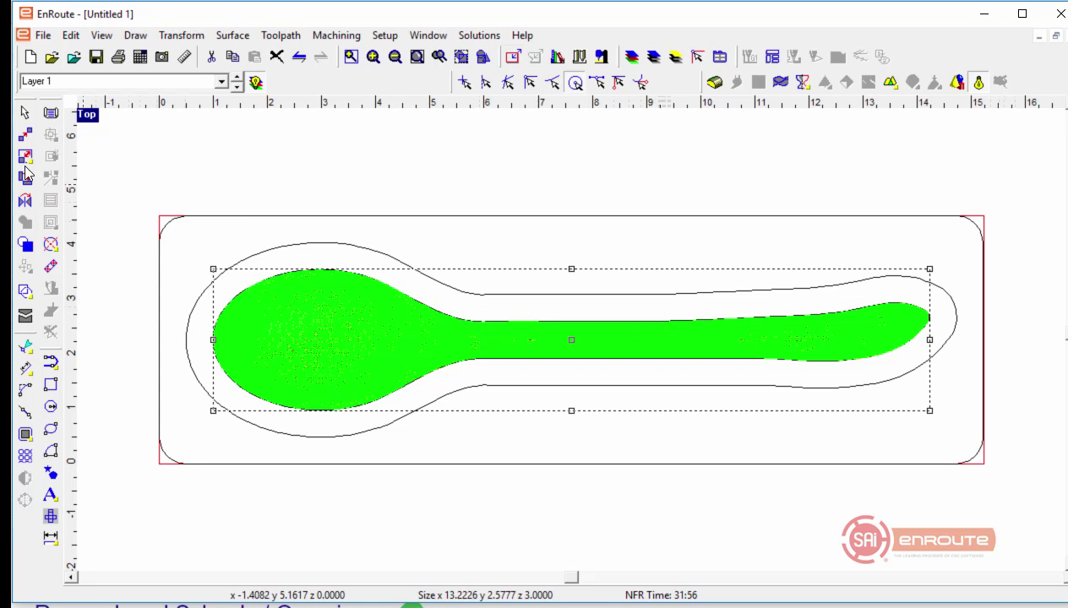
left_click(88, 113)
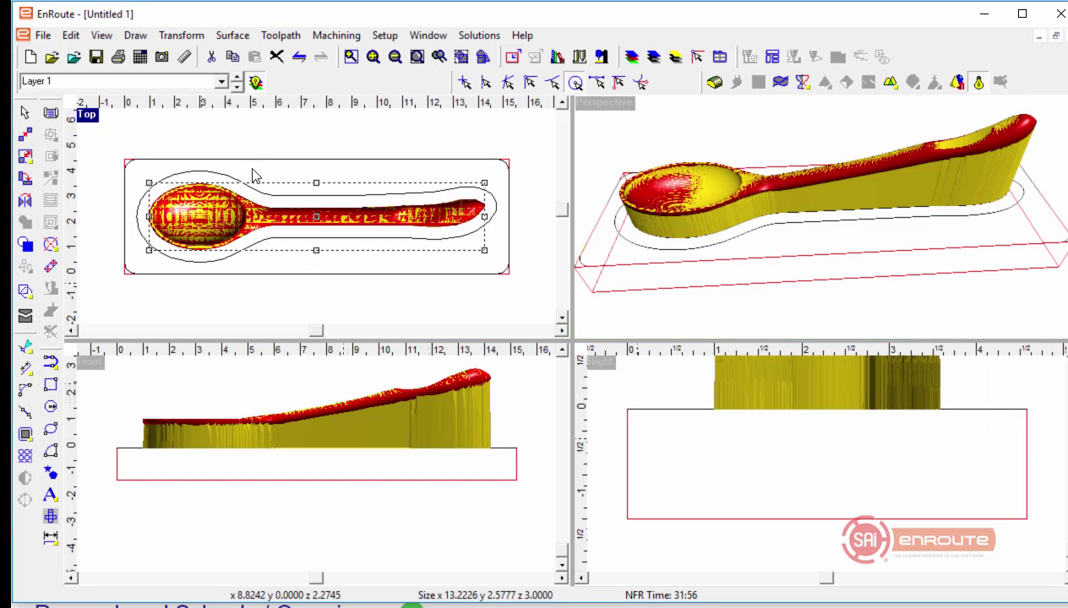
left_click(255, 82)
left_click(236, 84)
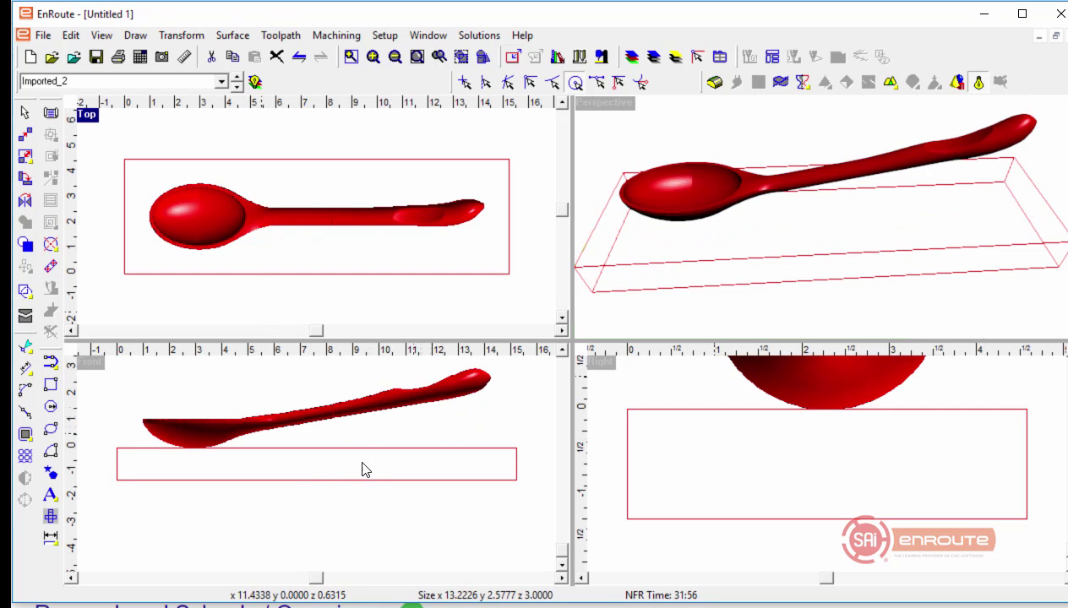
scroll(330, 446, "down", 2)
middle_click_drag(323, 470, 300, 497)
left_click(298, 496)
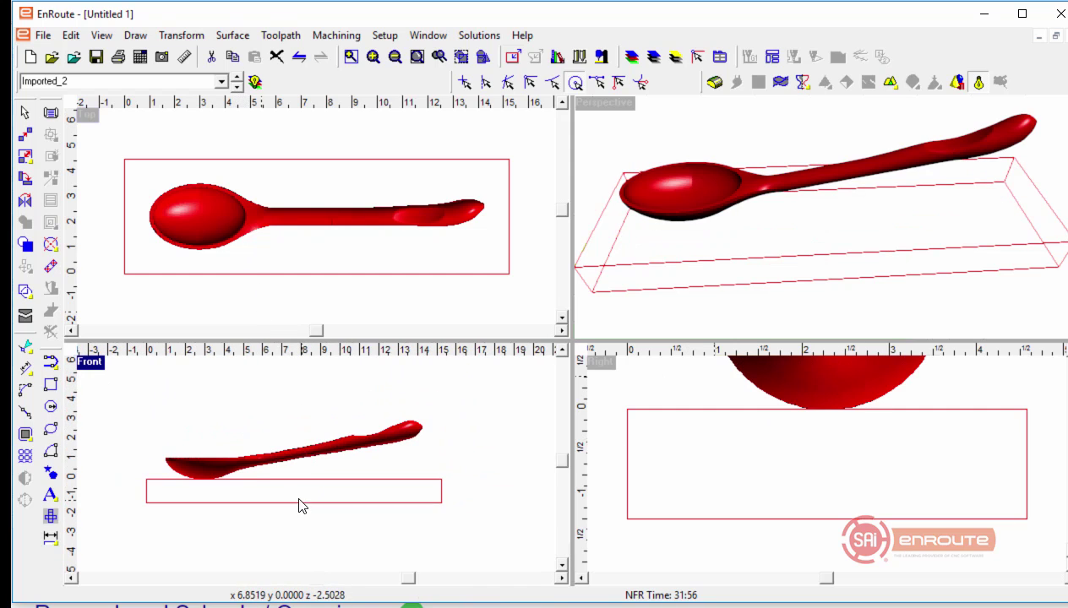
double_click(90, 363)
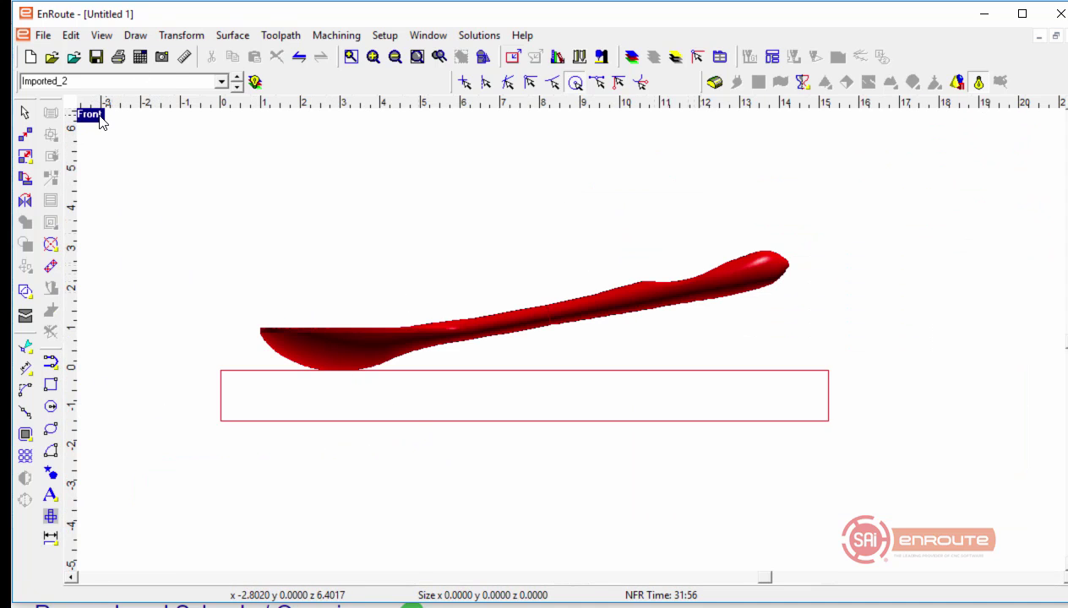
double_click(98, 116)
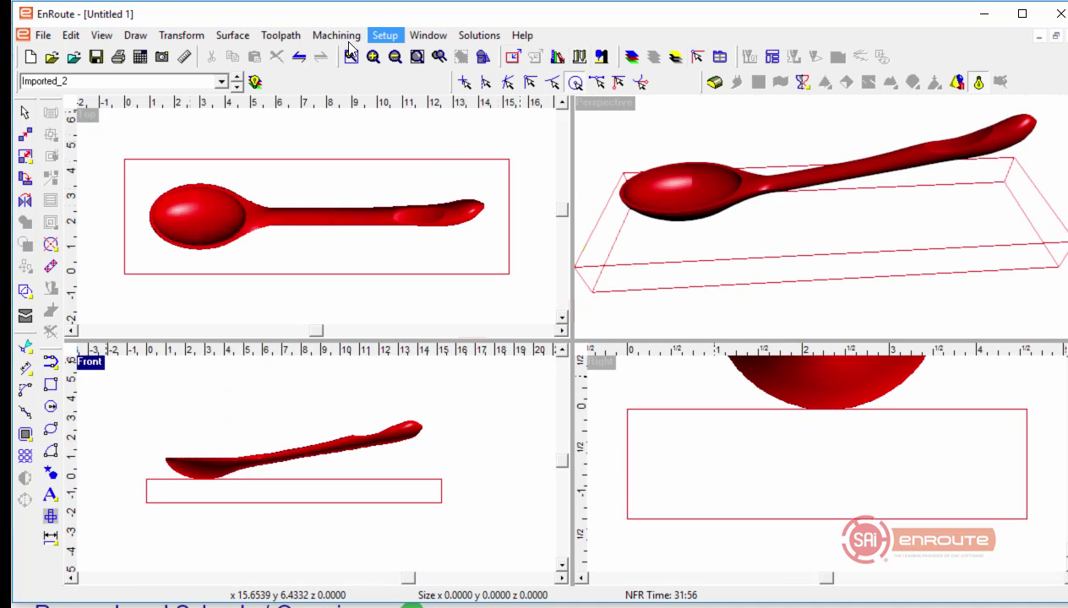
Step: Start a box primitive and set its X Size (top) to 0.5
left_click(957, 82)
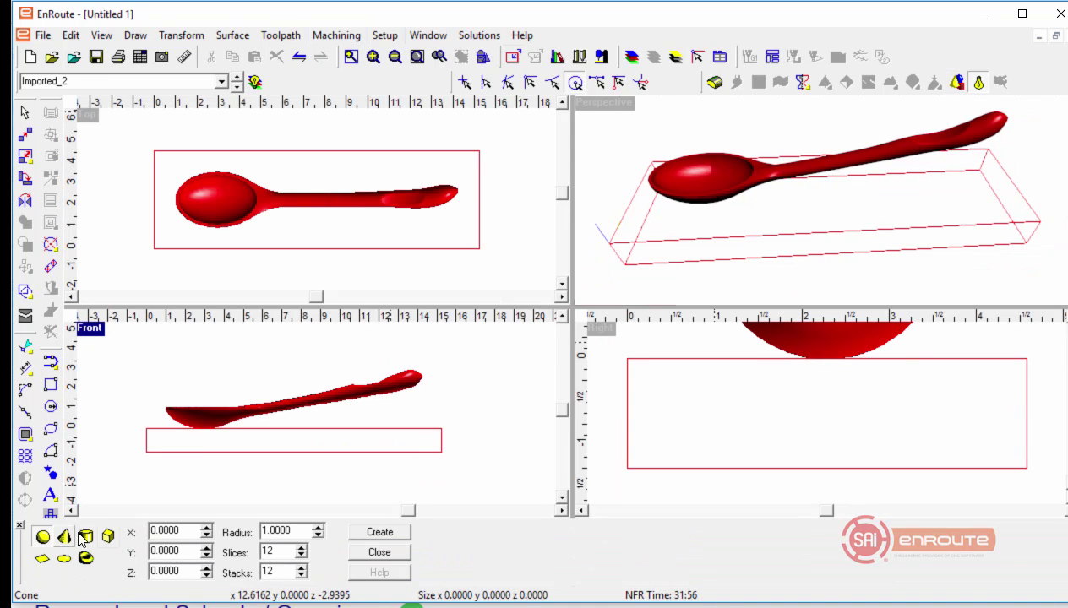
left_click(108, 538)
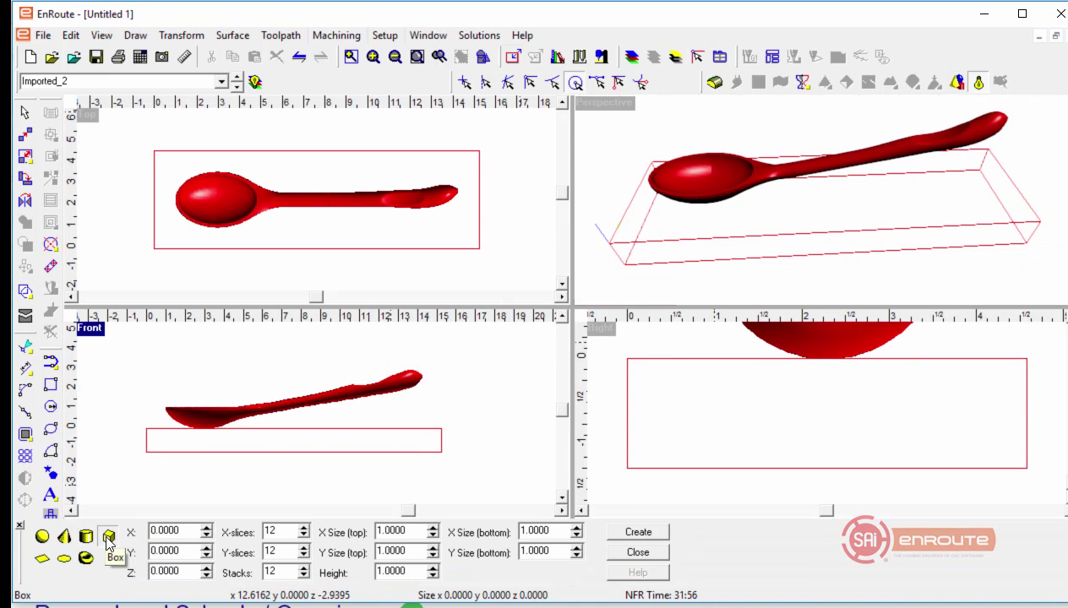
left_click_drag(289, 532, 226, 539)
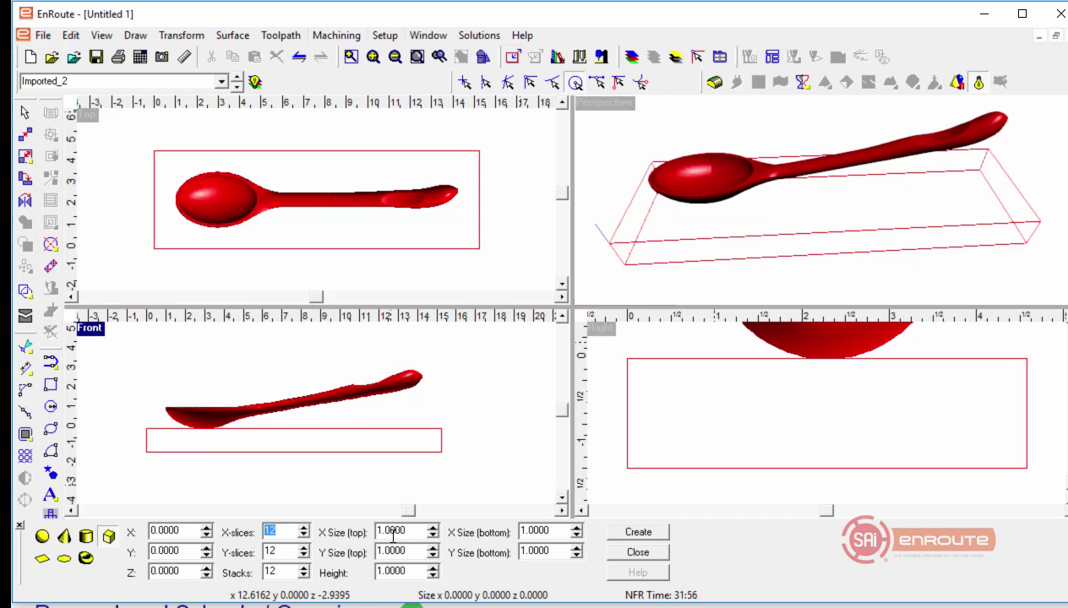
left_click_drag(404, 530, 334, 556)
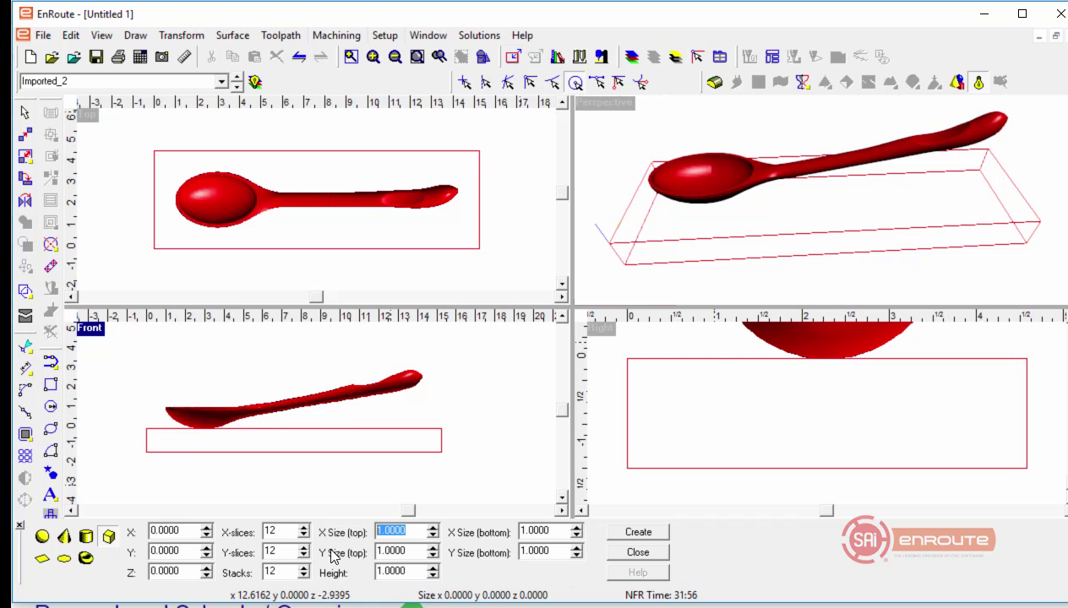
type("2.5")
key("Tab")
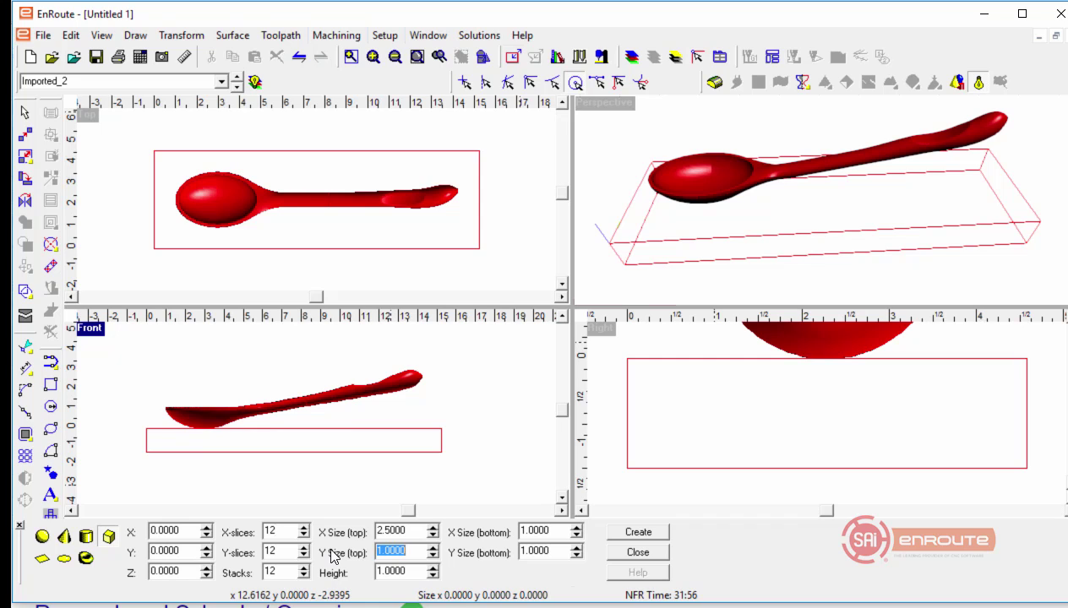
key("shift+Tab")
key("BackSpace")
type(".5")
key("Tab")
Step: Set the box's Y Size (top) to 2.5 and its height to 0.125
type("2.5")
key("Tab")
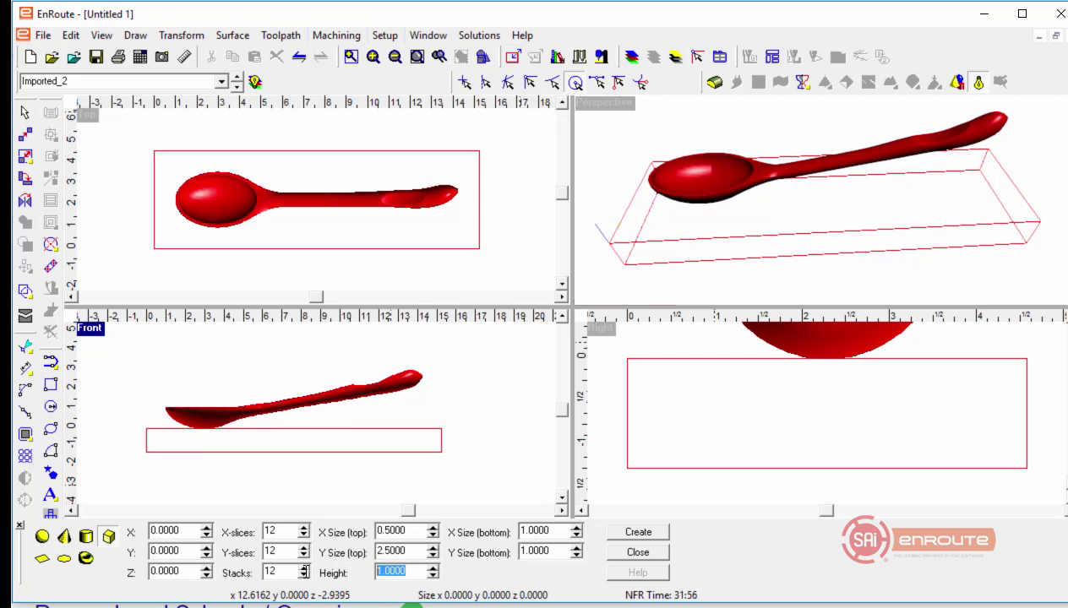
type(".125")
key("Tab")
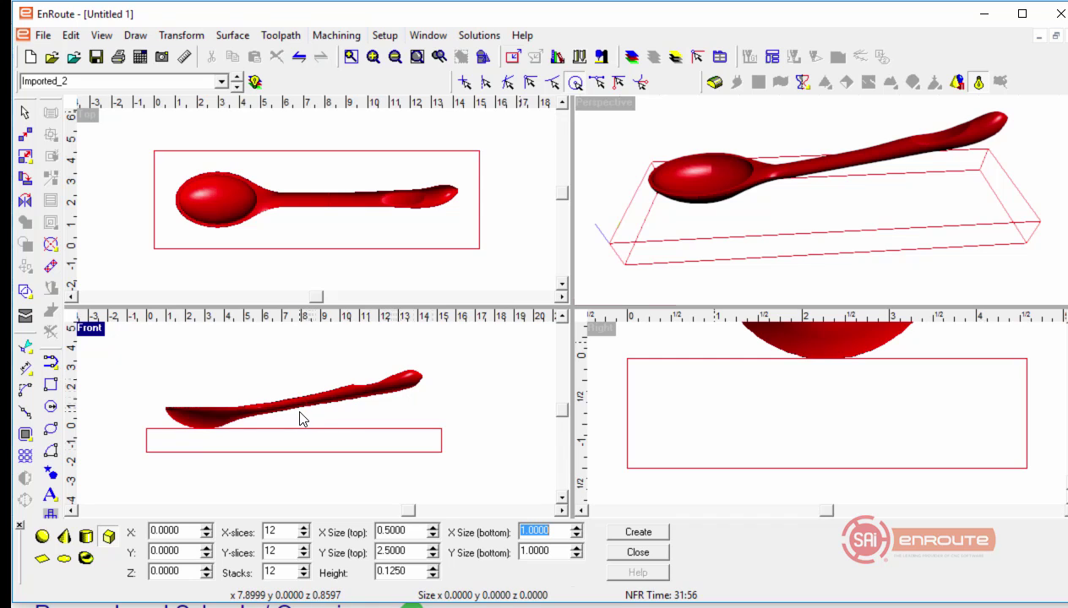
left_click(635, 533)
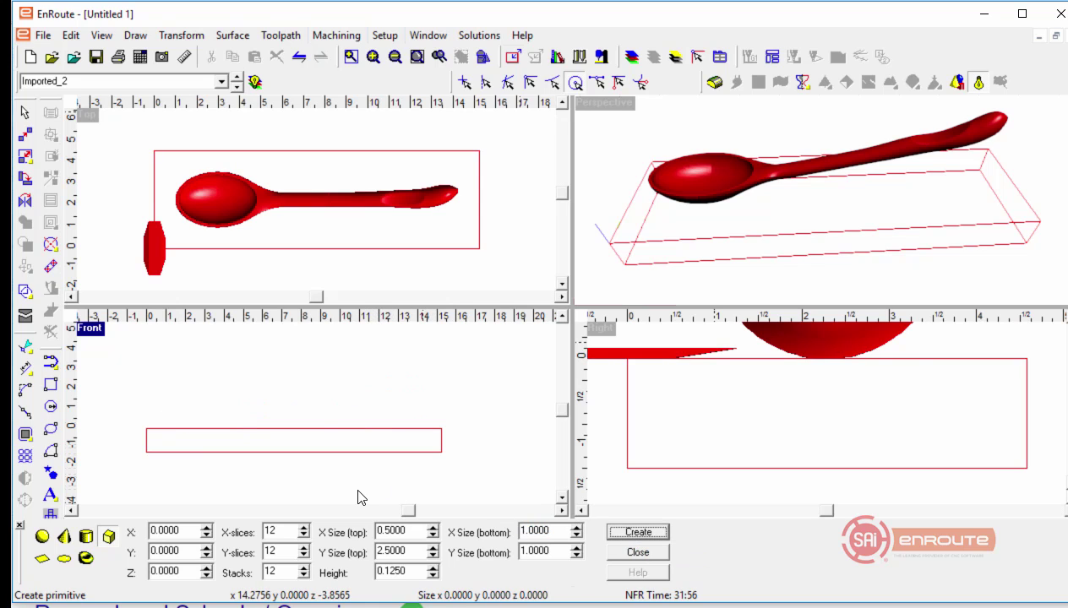
left_click(160, 272)
key("Delete")
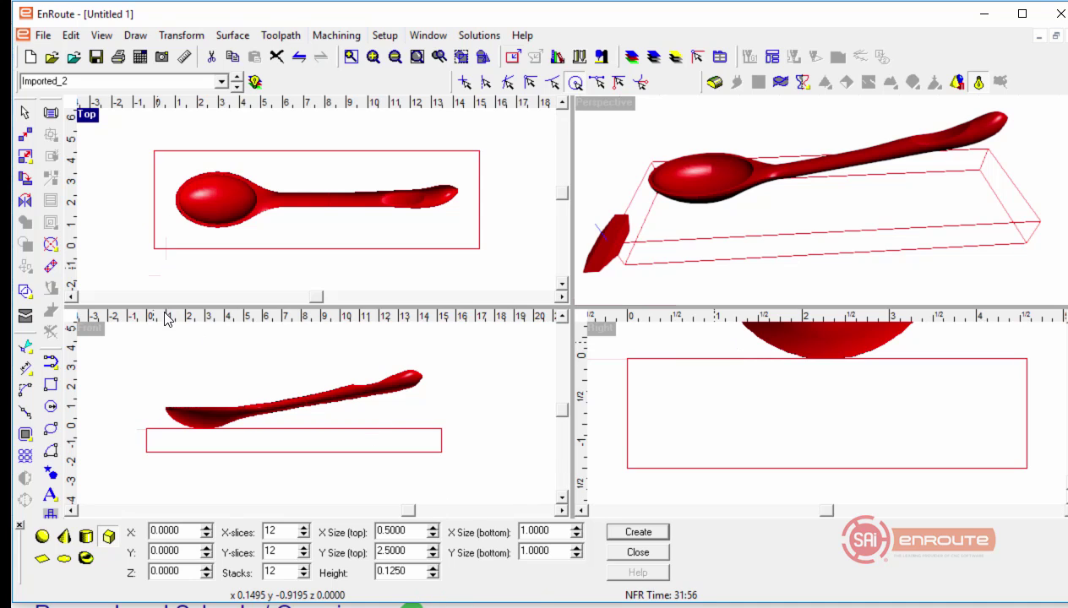
Step: Set the box's bottom size to 0.5 in X and 2.5 in Y, create it, and close the primitive settings
left_click_drag(557, 534, 492, 535)
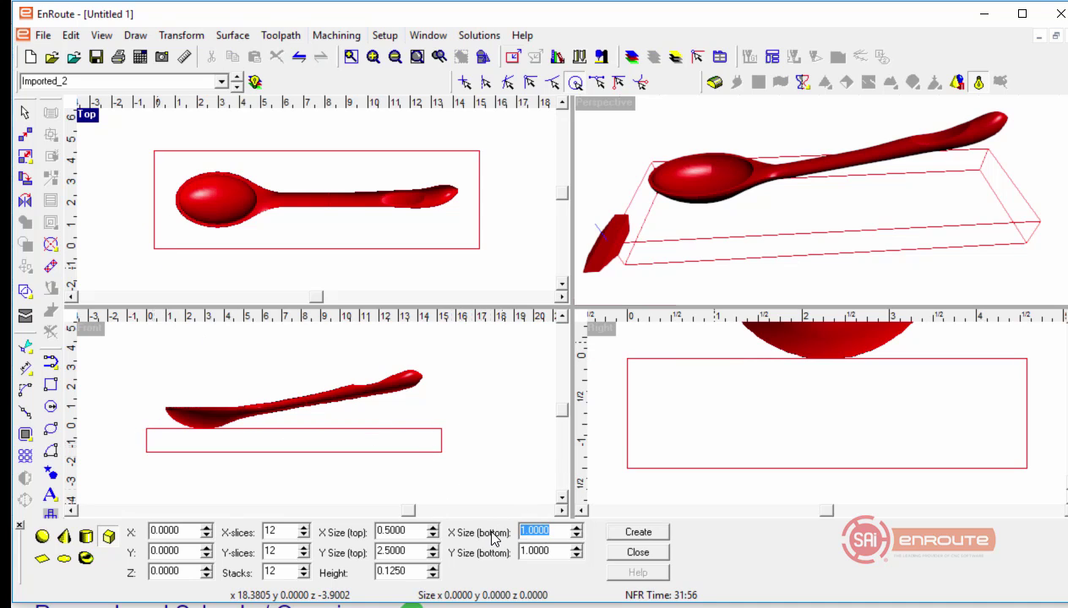
type(".5")
key("Tab")
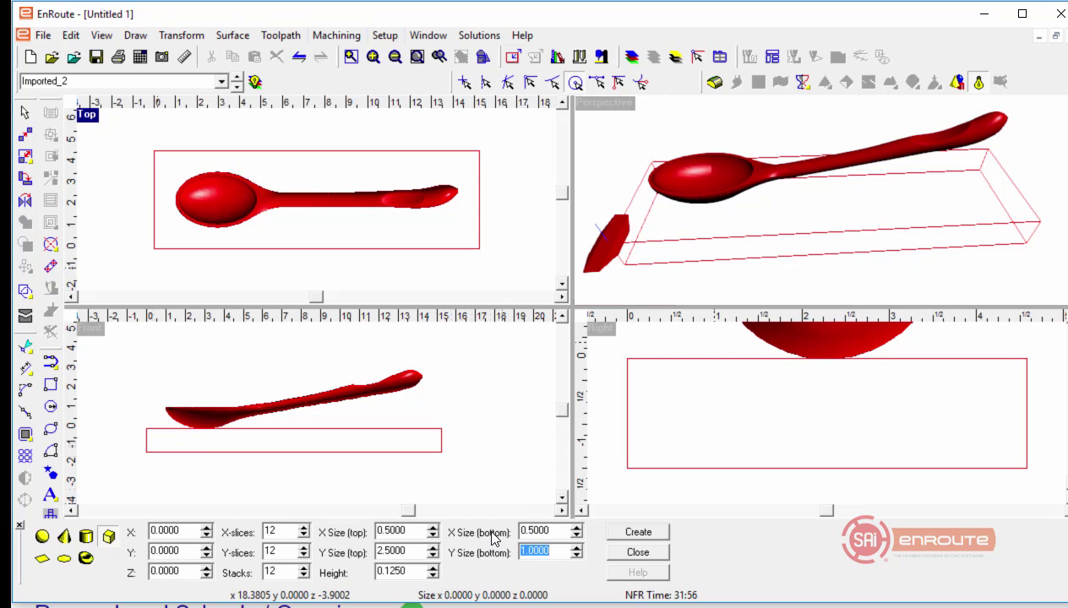
type("2.5")
key("Tab")
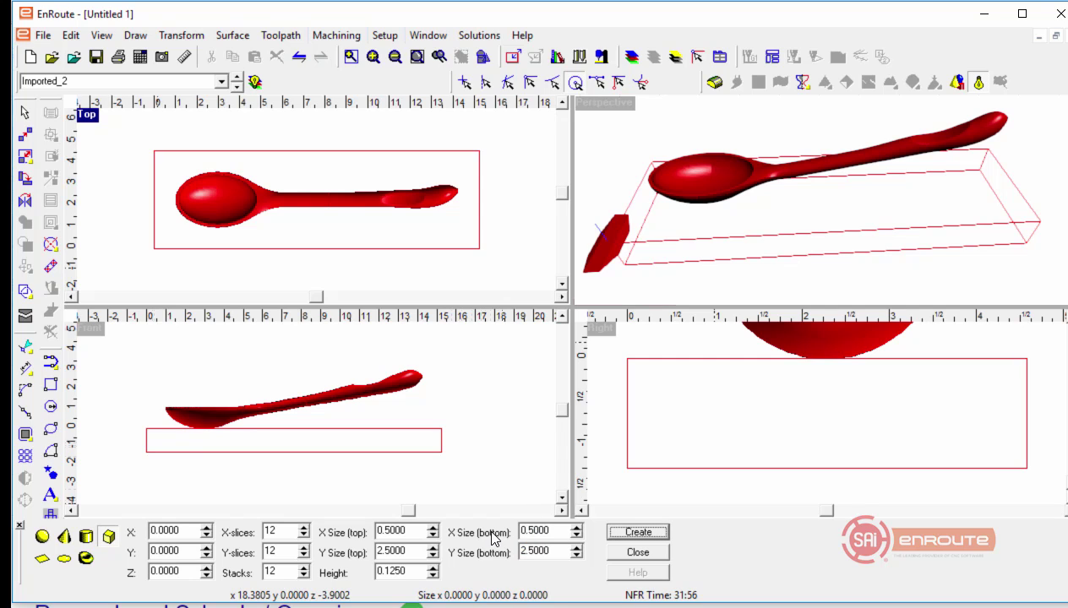
left_click(638, 532)
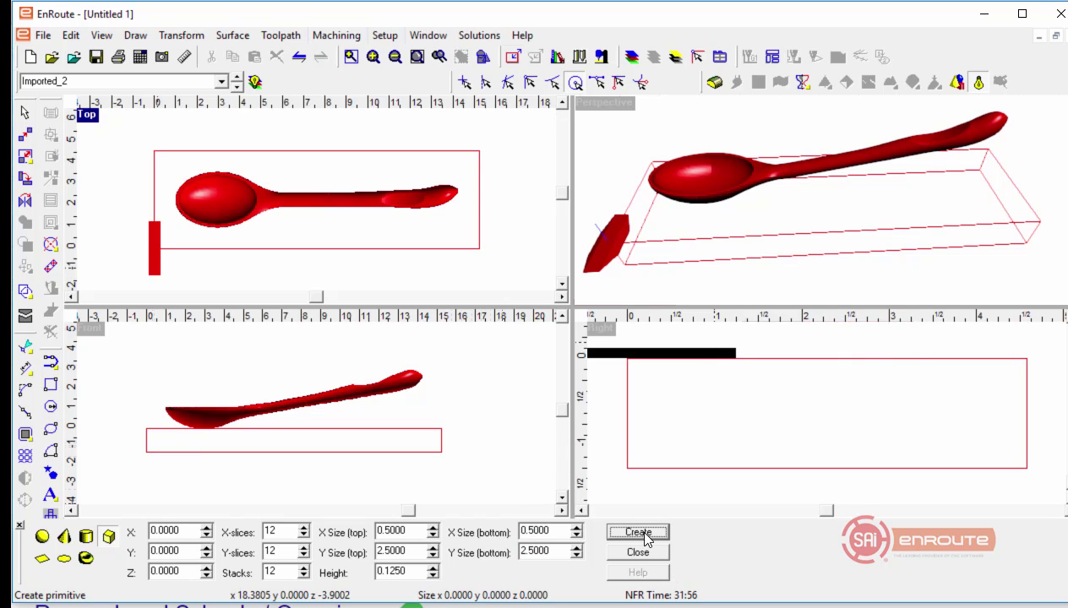
left_click(637, 552)
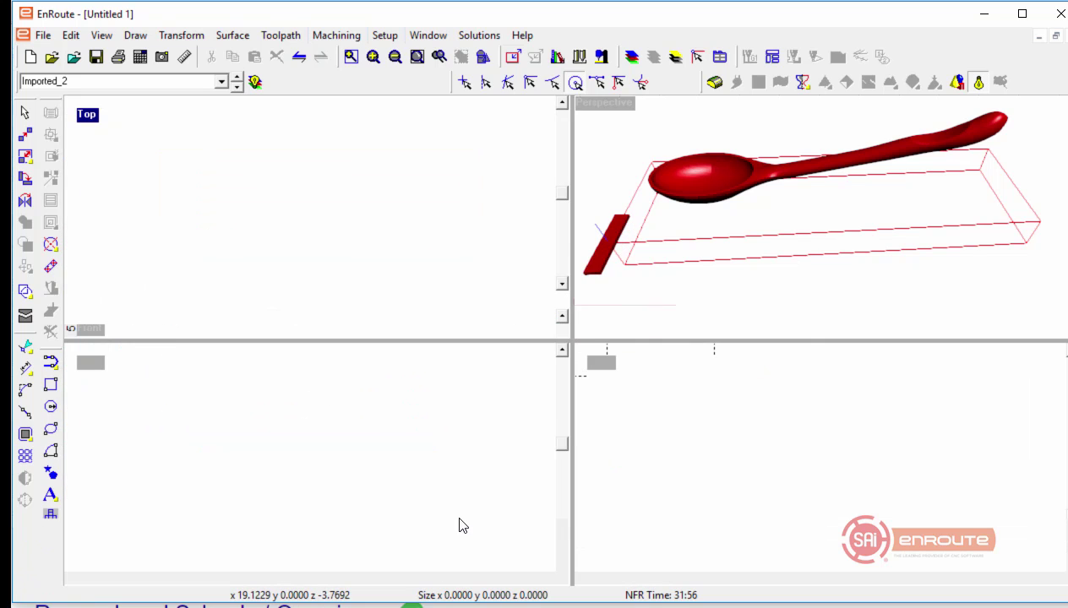
Step: Select the flat box in the front view and stretch it to about 0.79 wide in X
left_click_drag(112, 437, 162, 495)
scroll(156, 495, "up", 5)
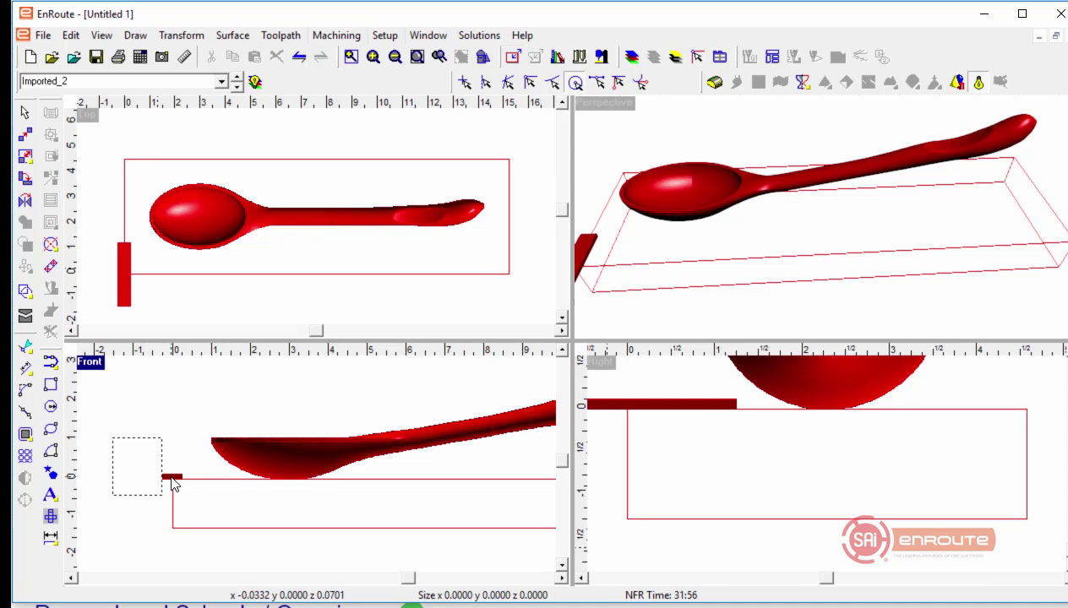
left_click(174, 480)
scroll(173, 479, "up", 10)
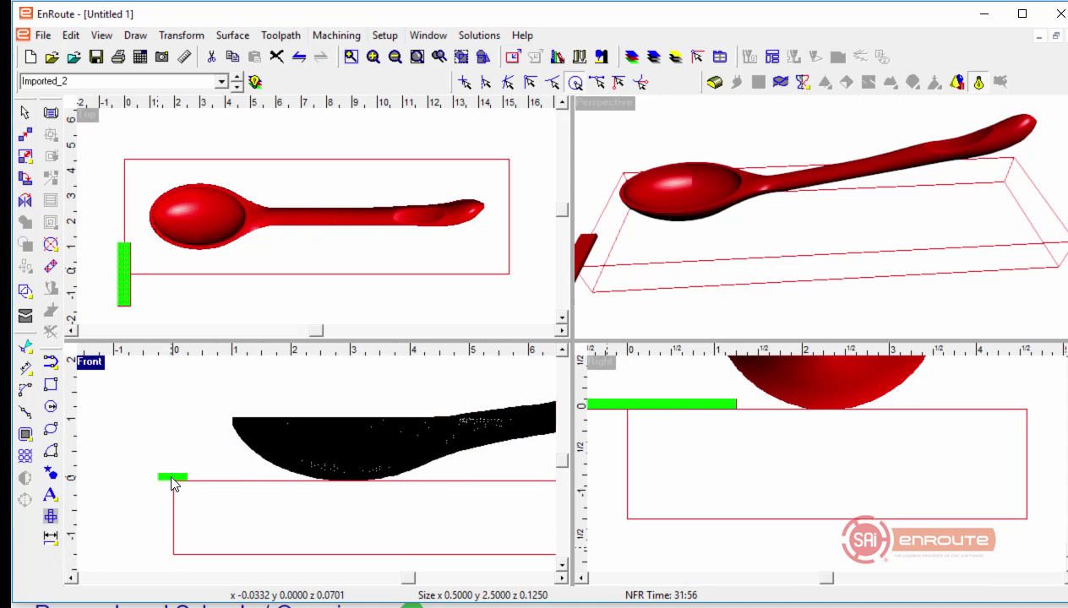
scroll(172, 478, "up", 2)
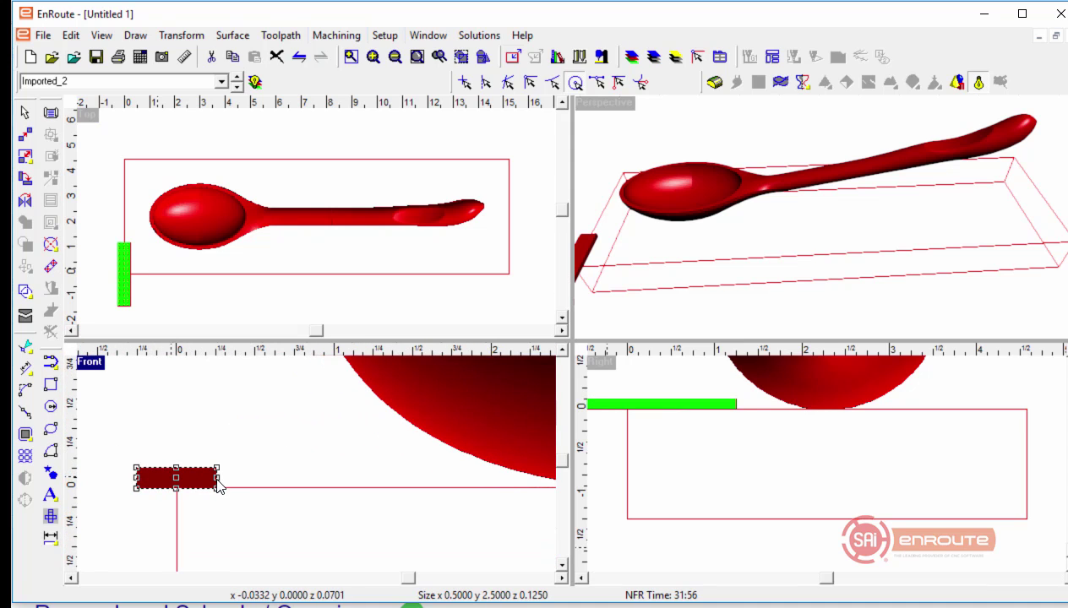
left_click_drag(217, 479, 262, 482)
Step: Stretch the box downward in the front view to a thickness of about 0.19
scroll(124, 520, "down", 5)
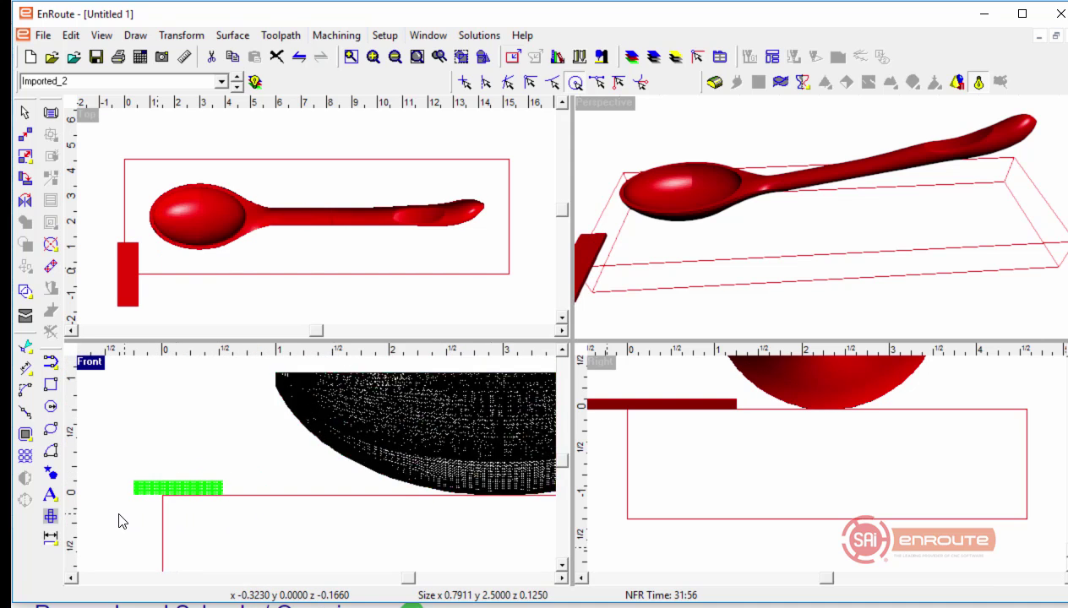
scroll(101, 519, "down", 2)
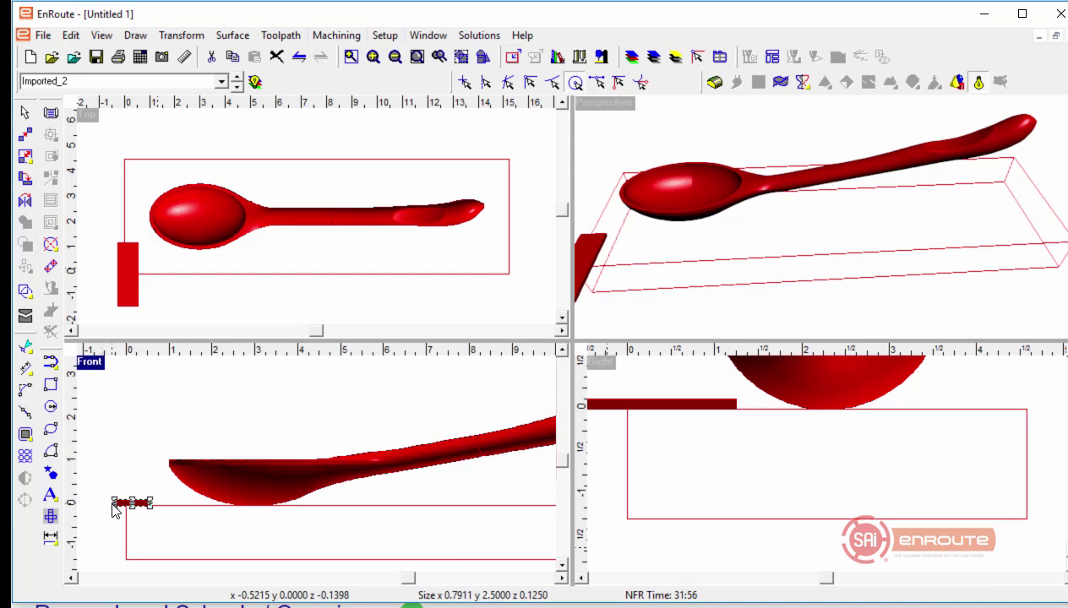
scroll(129, 500, "up", 3)
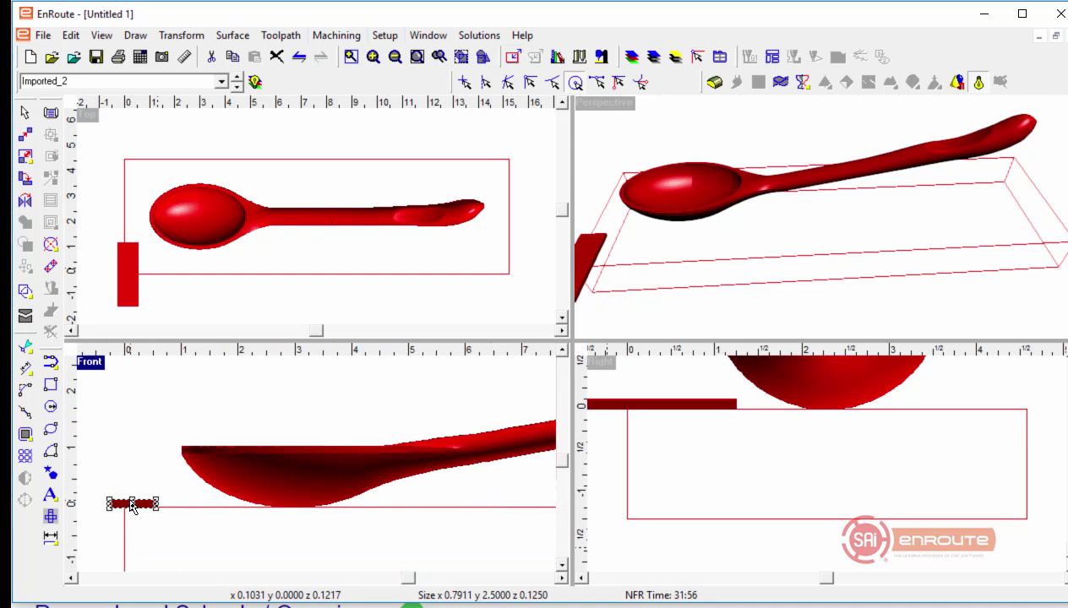
scroll(99, 505, "down", 3)
scroll(127, 507, "up", 3)
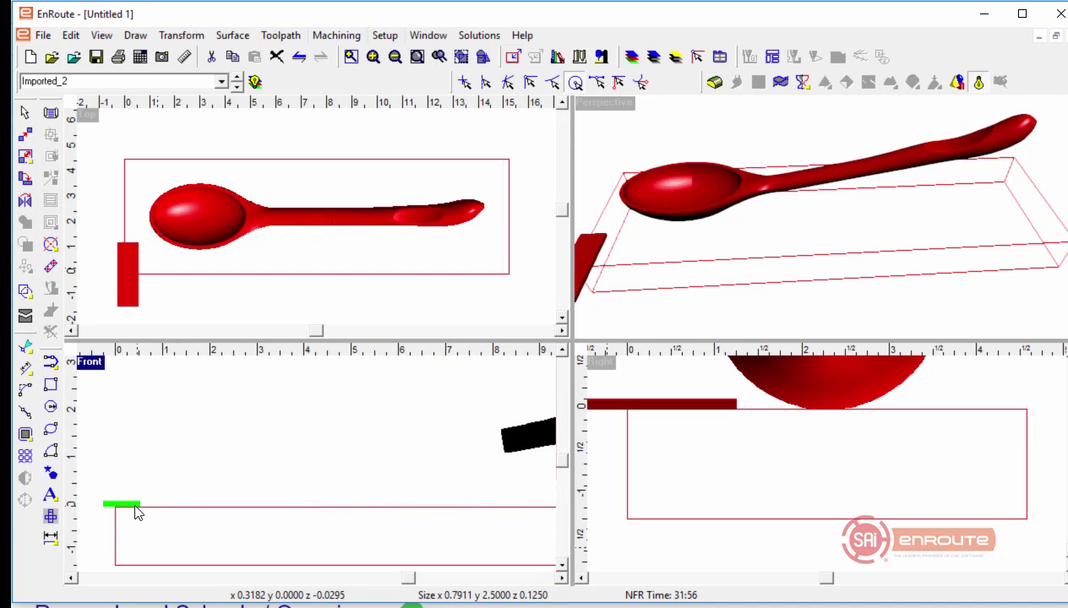
scroll(123, 509, "down", 2)
scroll(120, 510, "up", 2)
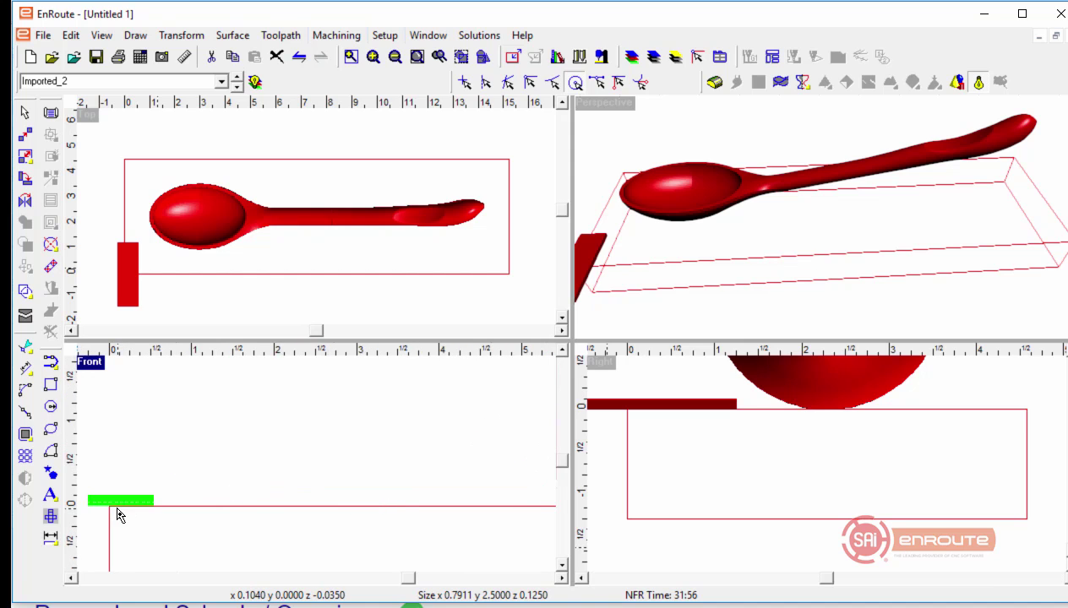
left_click_drag(122, 509, 122, 512)
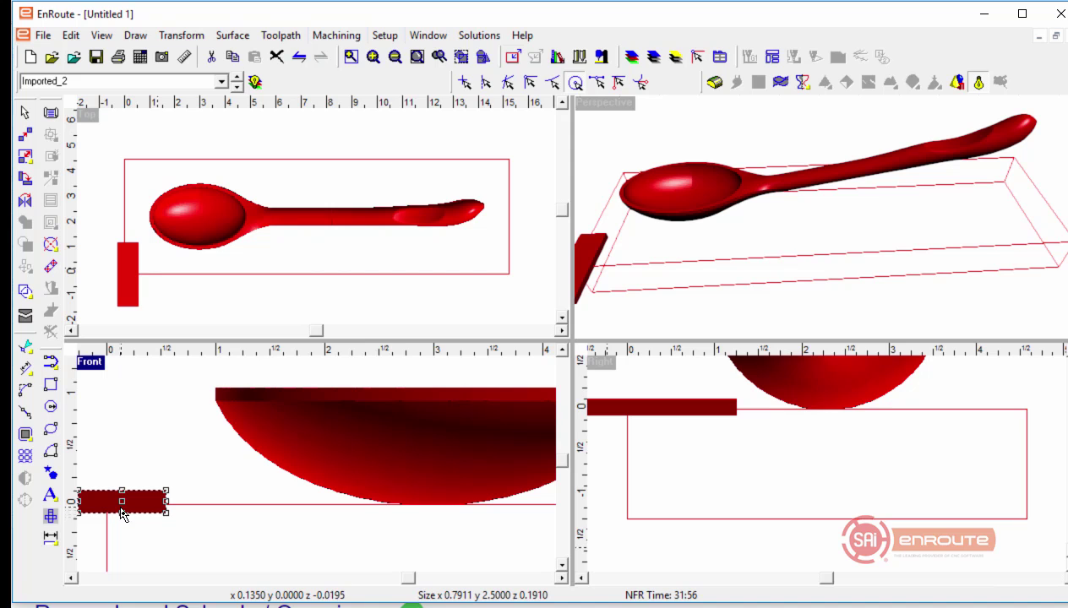
Step: Move the box up into the spoon bowl in the front view and centre it across the bowl in the top view
scroll(121, 514, "down", 4)
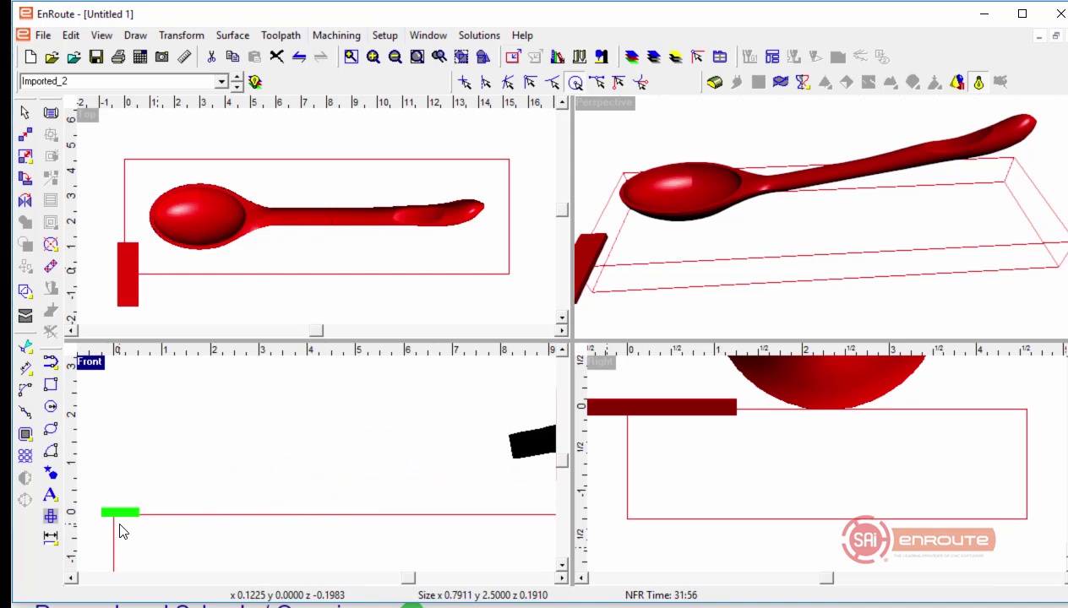
left_click_drag(121, 513, 261, 483)
left_click(205, 276)
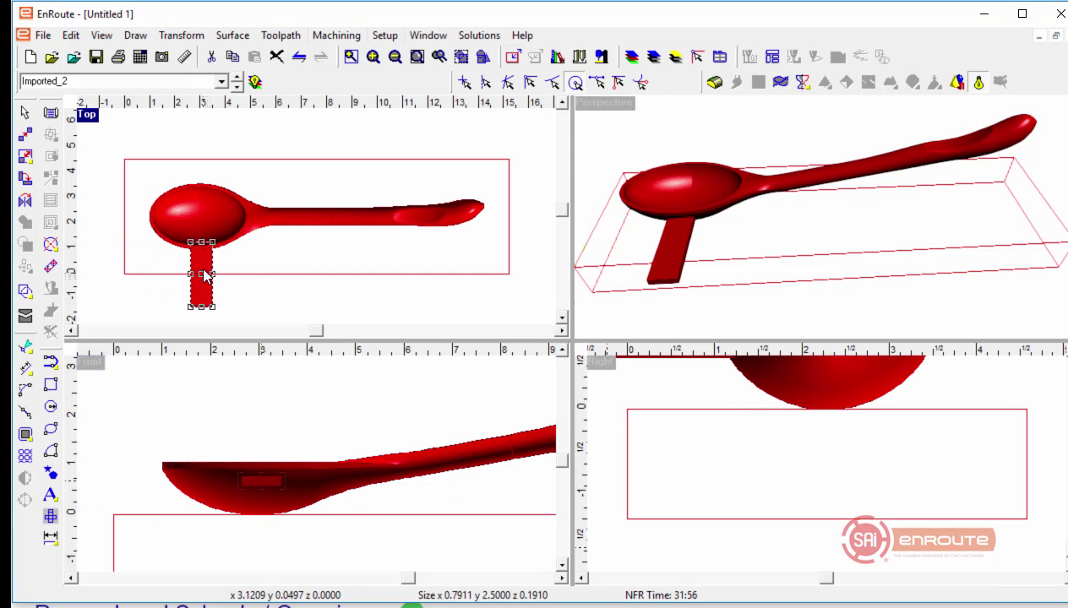
left_click_drag(205, 276, 202, 216)
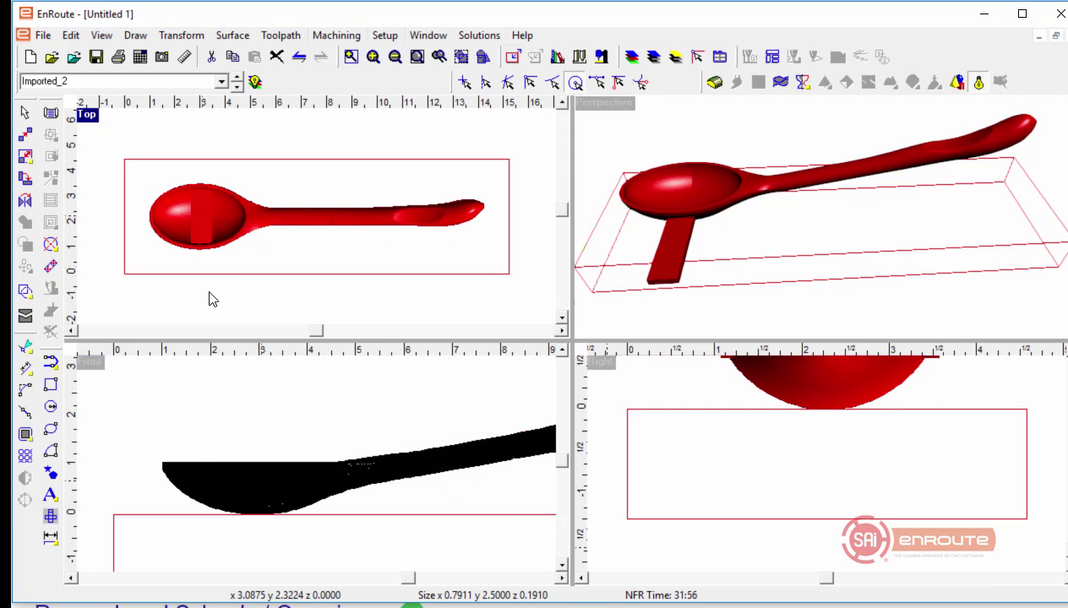
Step: Lengthen the box past both sides of the bowl in the top view to about 3.87 in Y
scroll(196, 256, "up", 1)
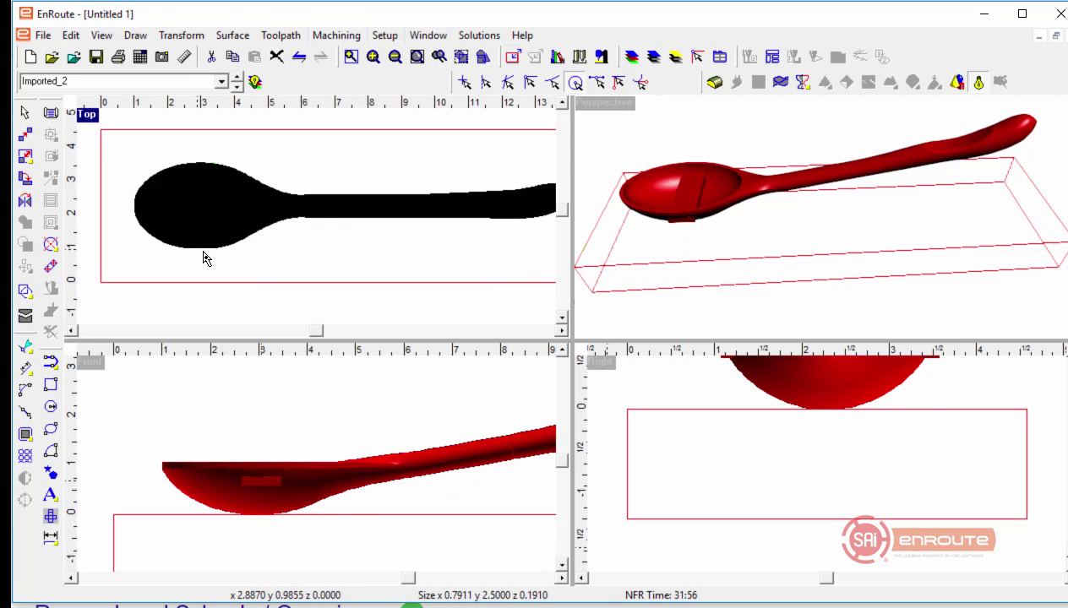
mouse_move(203, 269)
left_mouse_down()
mouse_move(205, 167)
mouse_move(203, 272)
left_mouse_up()
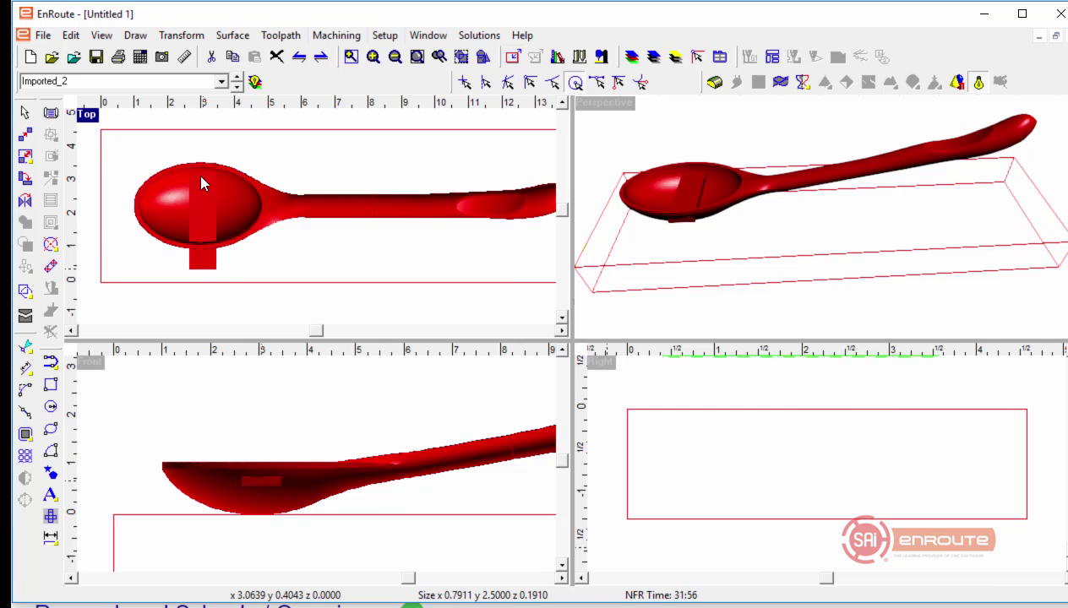
left_click_drag(203, 162, 203, 146)
left_click(188, 213)
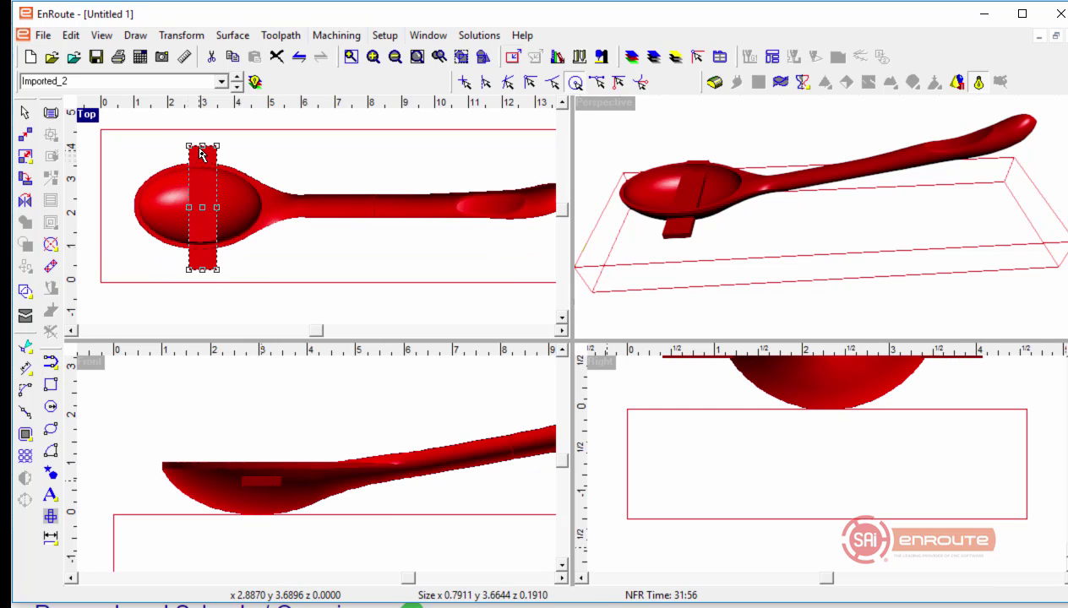
left_click_drag(204, 148, 205, 144)
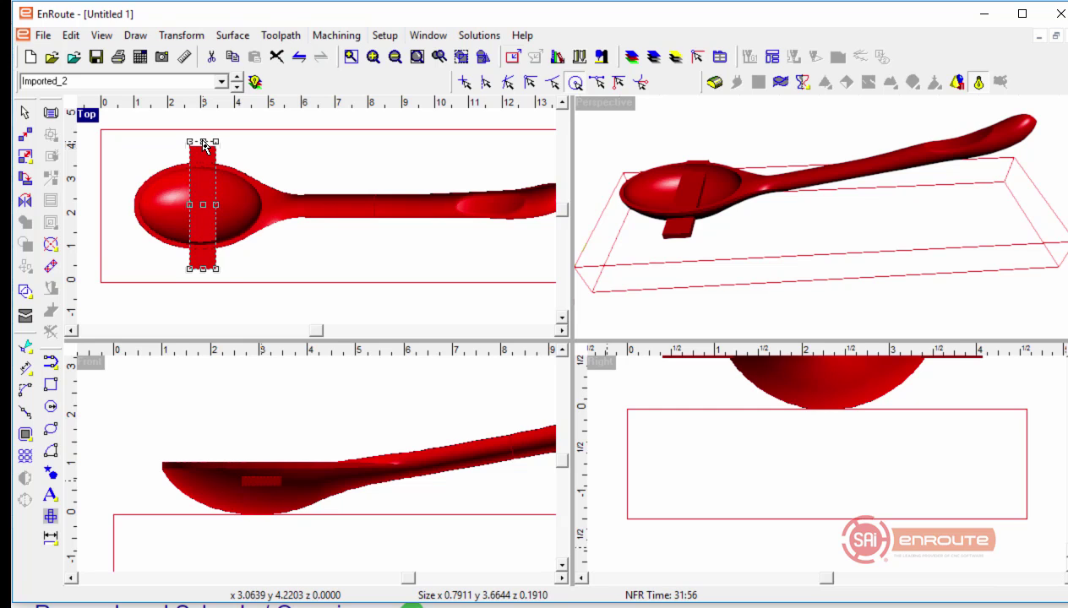
left_click_drag(203, 270, 202, 281)
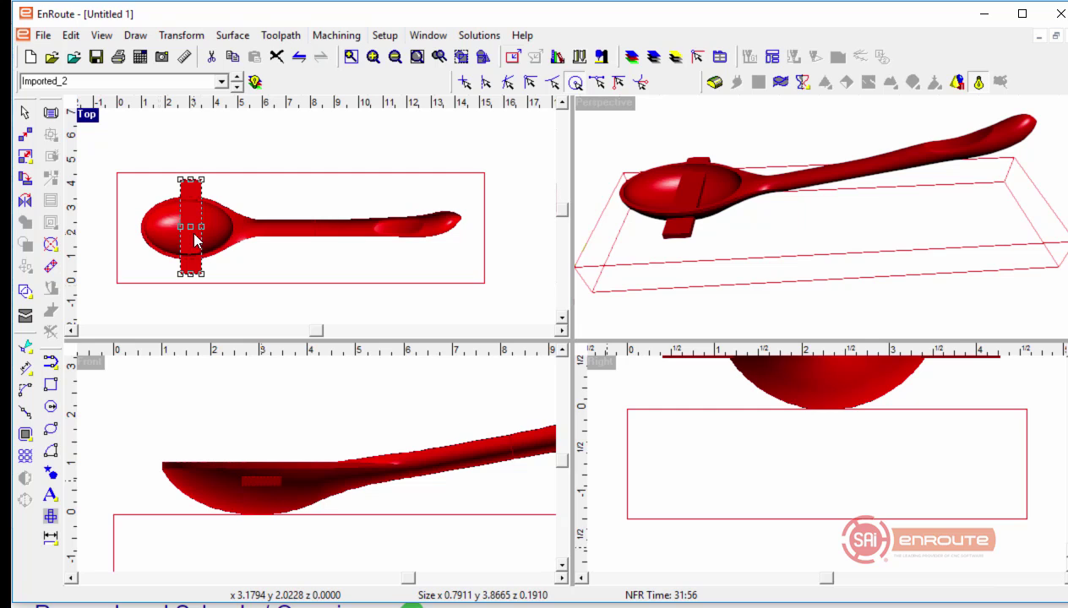
Step: Copy the support box along the spoon in the top view, placing one copy at mid-handle and another near the handle's end
left_click_drag(200, 237, 338, 233)
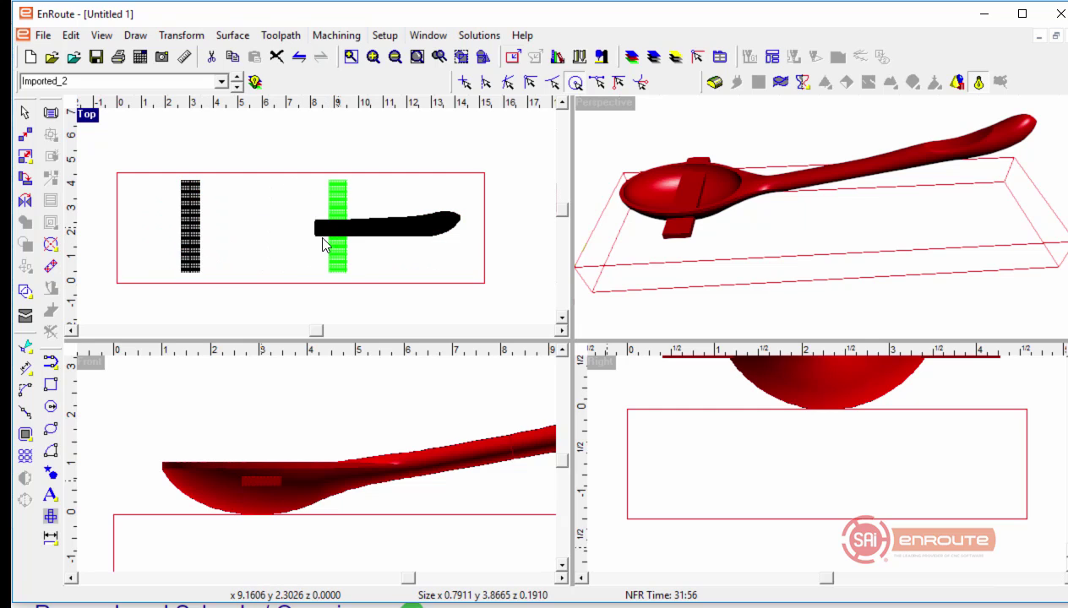
scroll(82, 289, "down", 1)
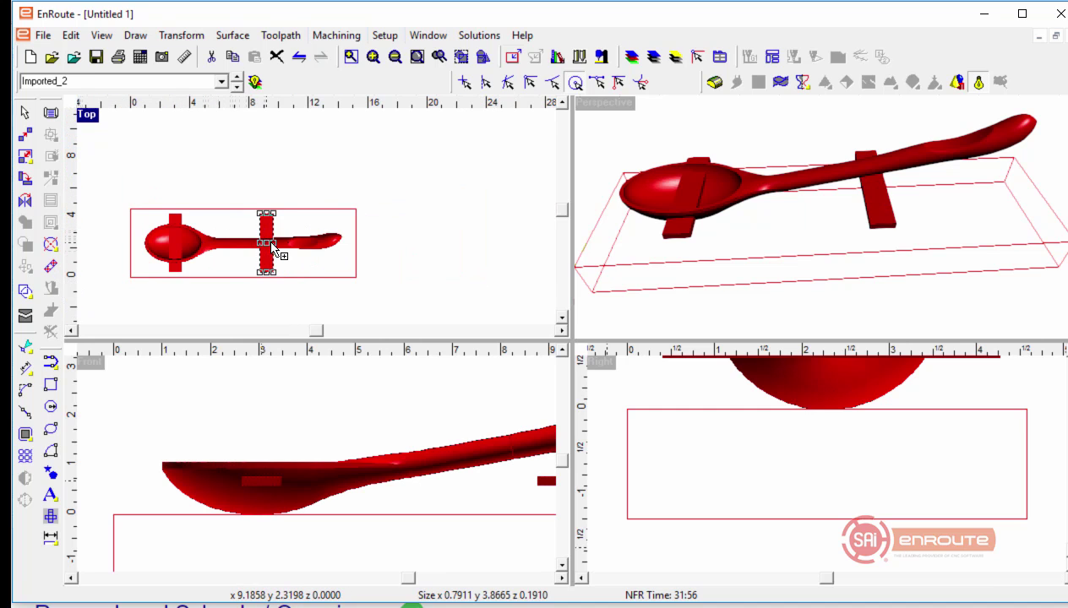
left_click_drag(271, 243, 327, 242)
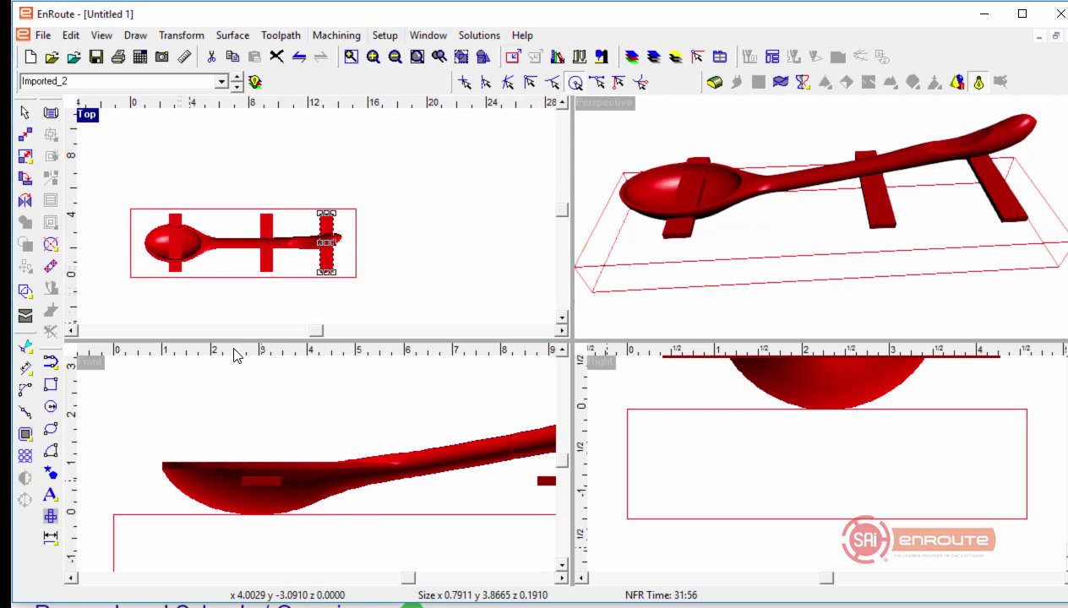
Step: Maximize the front view and move the mid-handle support box up and slightly toward the bowl, into the handle
left_click(123, 380)
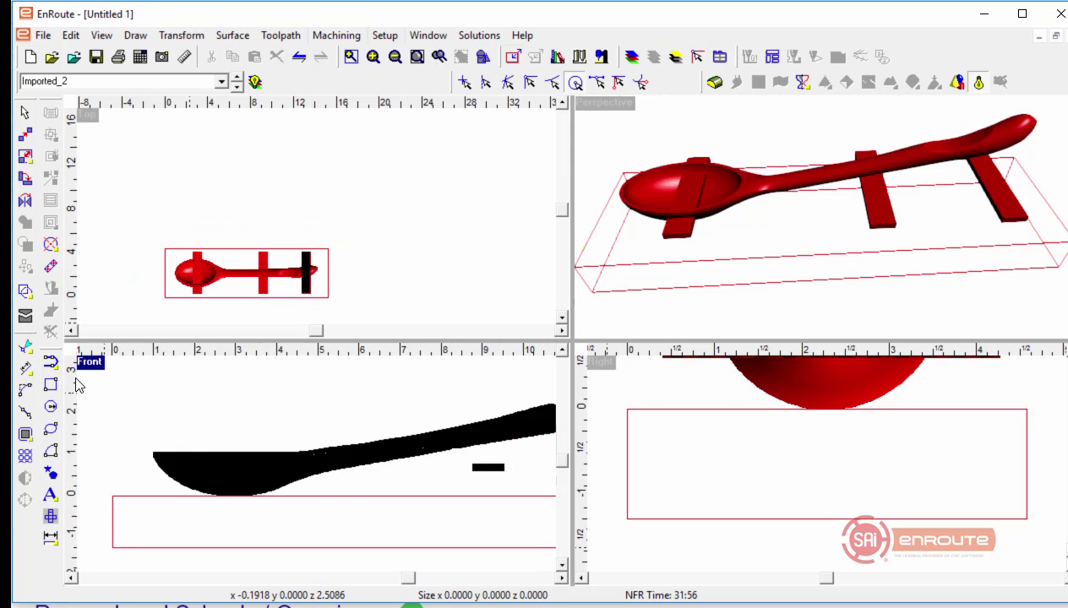
double_click(89, 363)
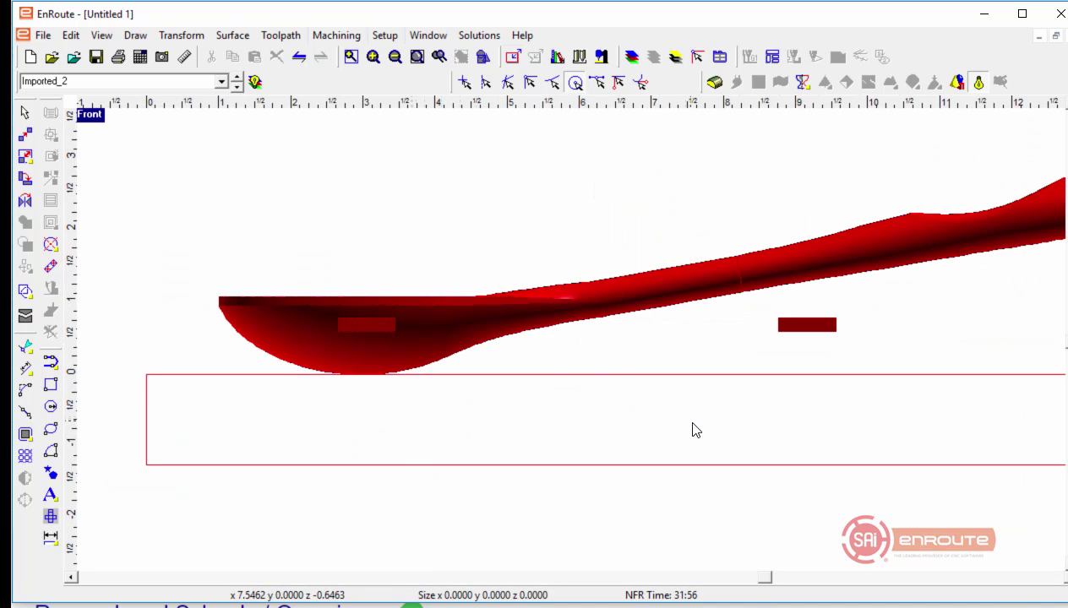
mouse_move(692, 431)
middle_mouse_down()
mouse_move(398, 458)
mouse_move(476, 455)
mouse_move(534, 351)
middle_mouse_up()
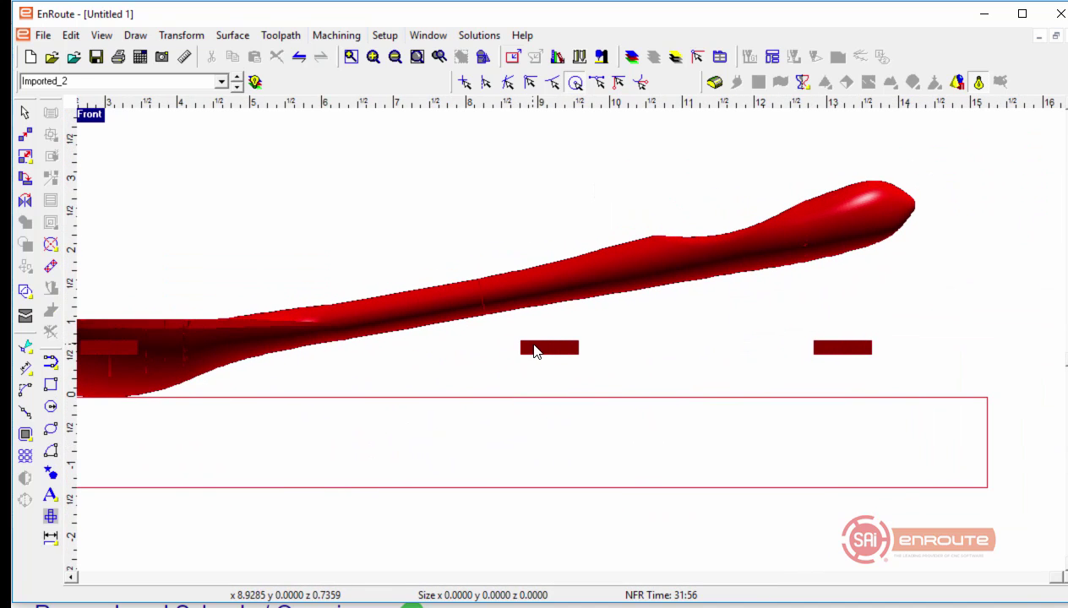
left_click(533, 351)
left_click_drag(548, 348, 492, 301)
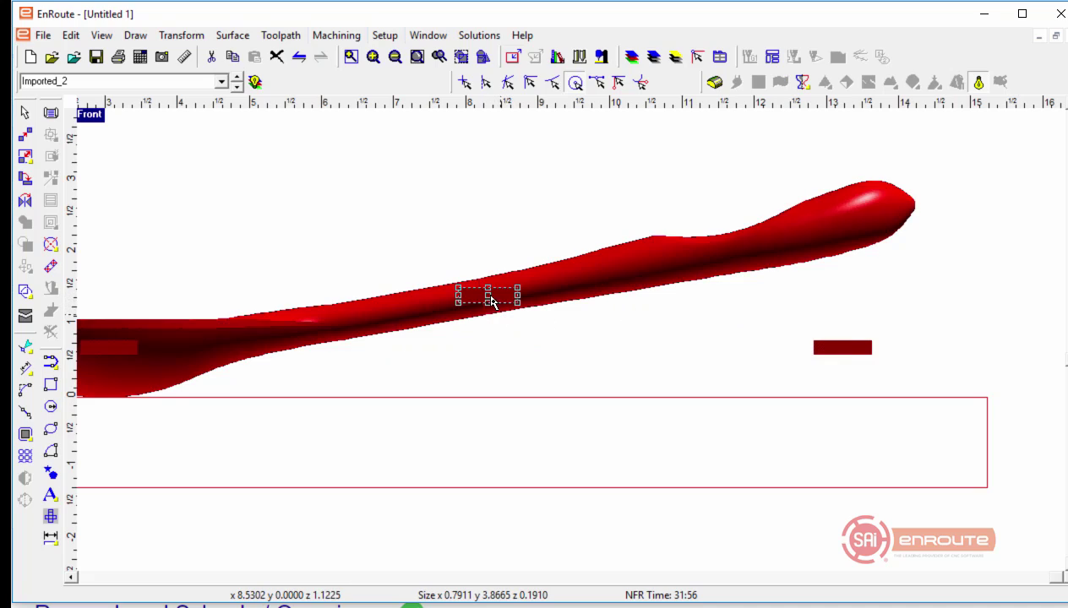
Step: Rotate the mid-handle support box about the Y axis from its bowl-side edge midpoint to match the handle's slope
left_click(460, 59)
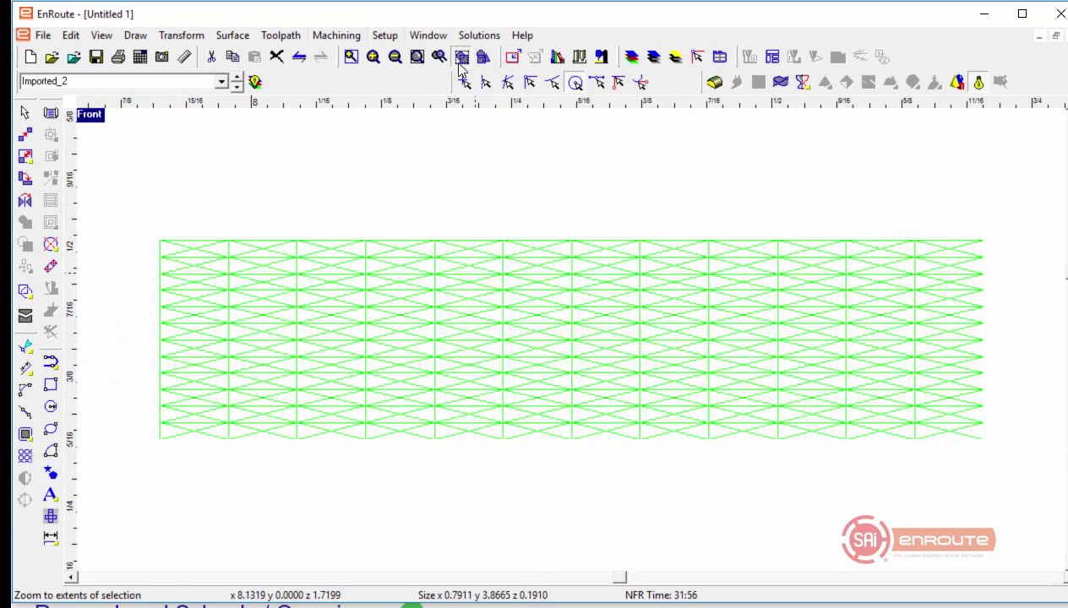
scroll(397, 300, "down", 1)
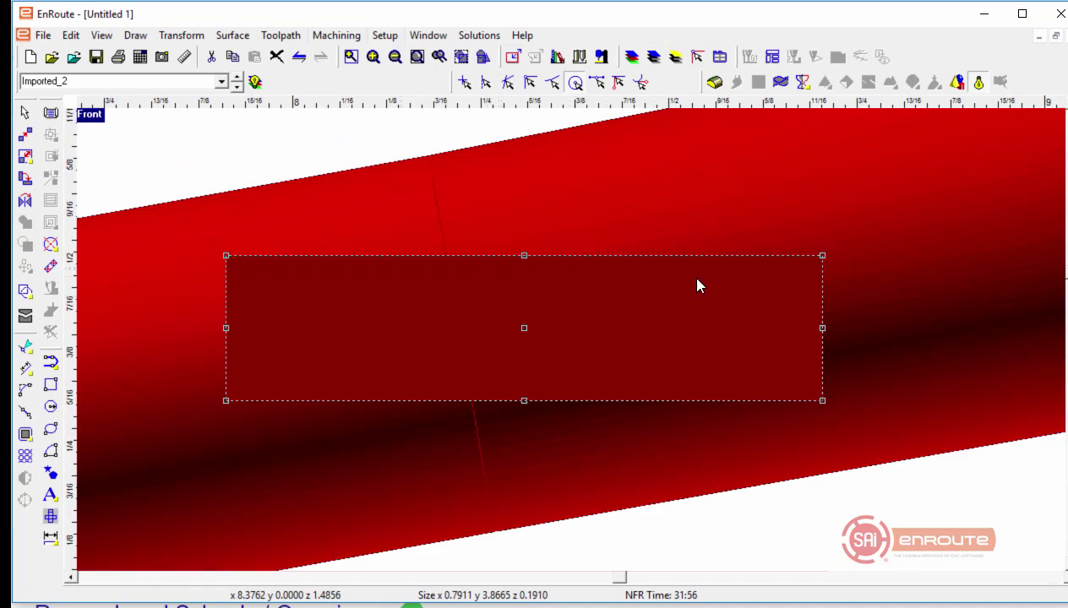
left_click(26, 178)
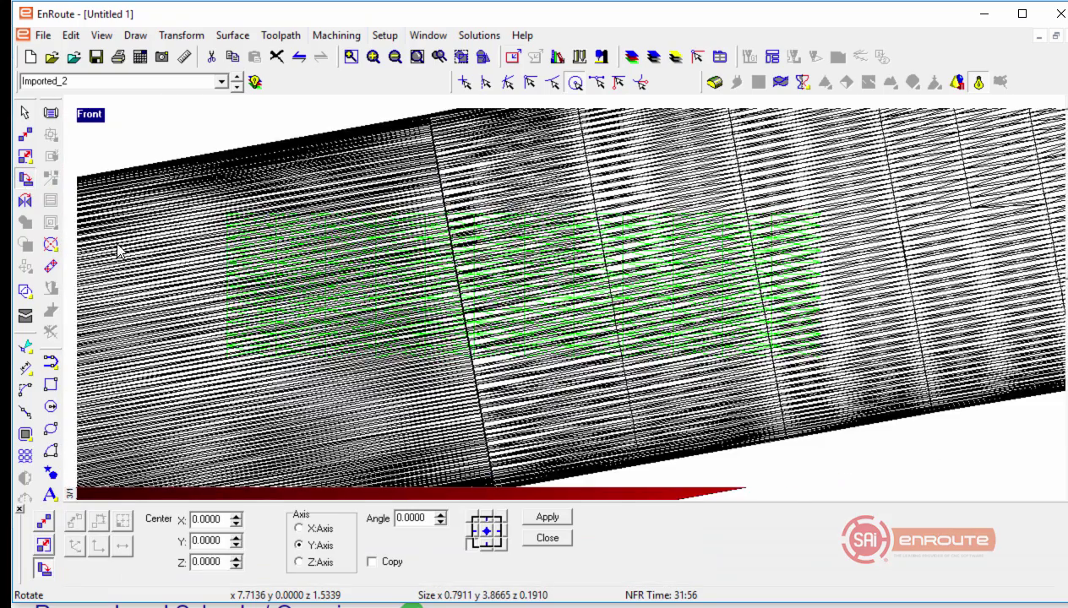
left_click(225, 285)
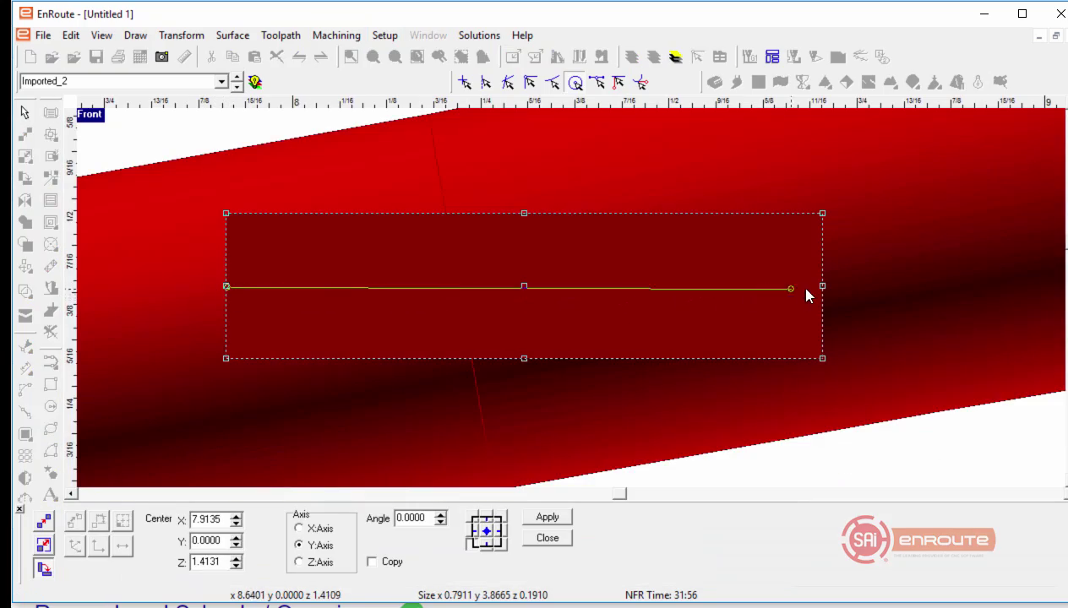
left_click_drag(822, 286, 795, 195)
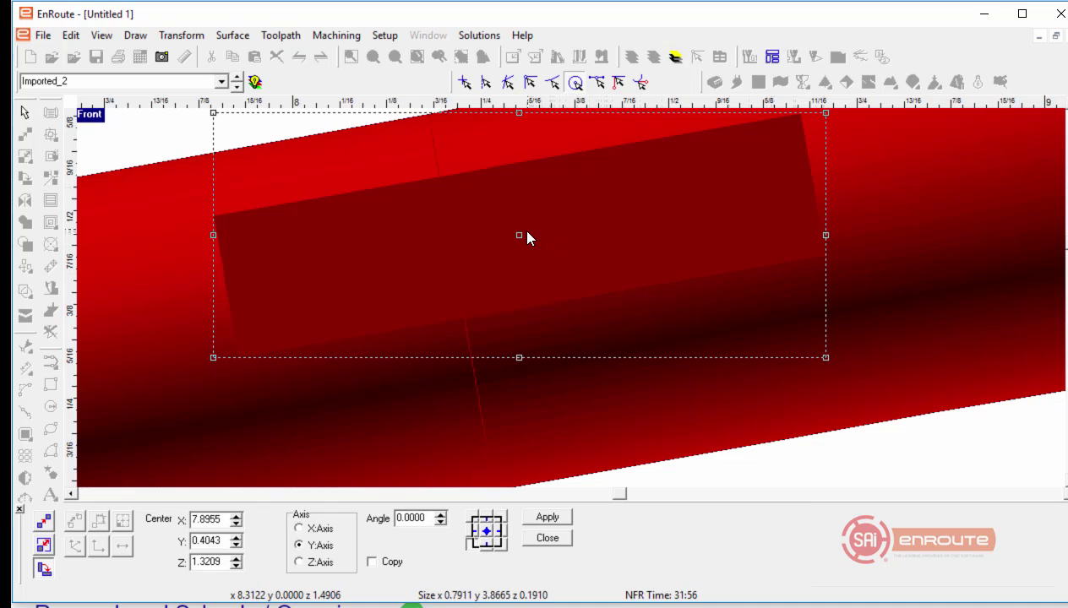
Step: Move the rotated support box down and toward the bowl so it sits in the middle of the handle's thickness
left_click_drag(520, 235, 553, 299)
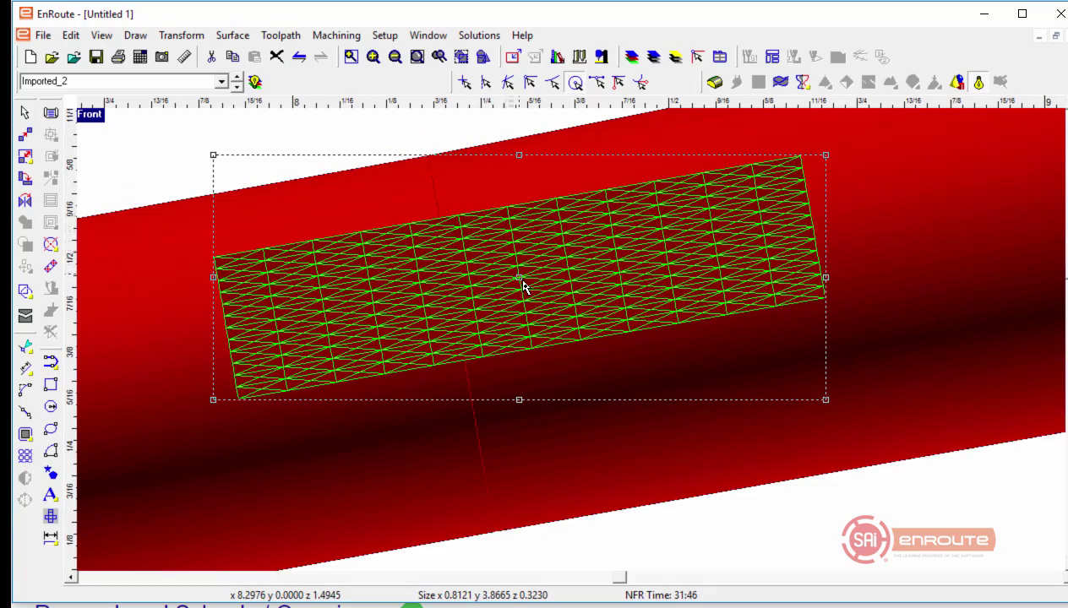
left_click_drag(522, 282, 462, 342)
scroll(435, 404, "down", 3)
scroll(427, 405, "down", 1)
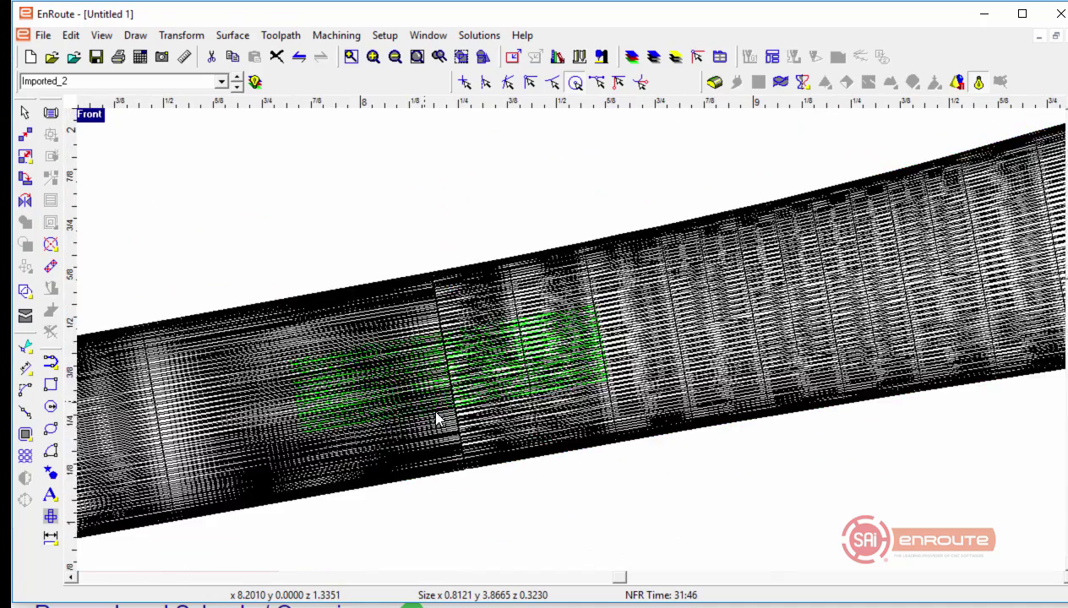
Step: Move the support box at the handle's end straight up into the handle tip in the front view
left_click(483, 57)
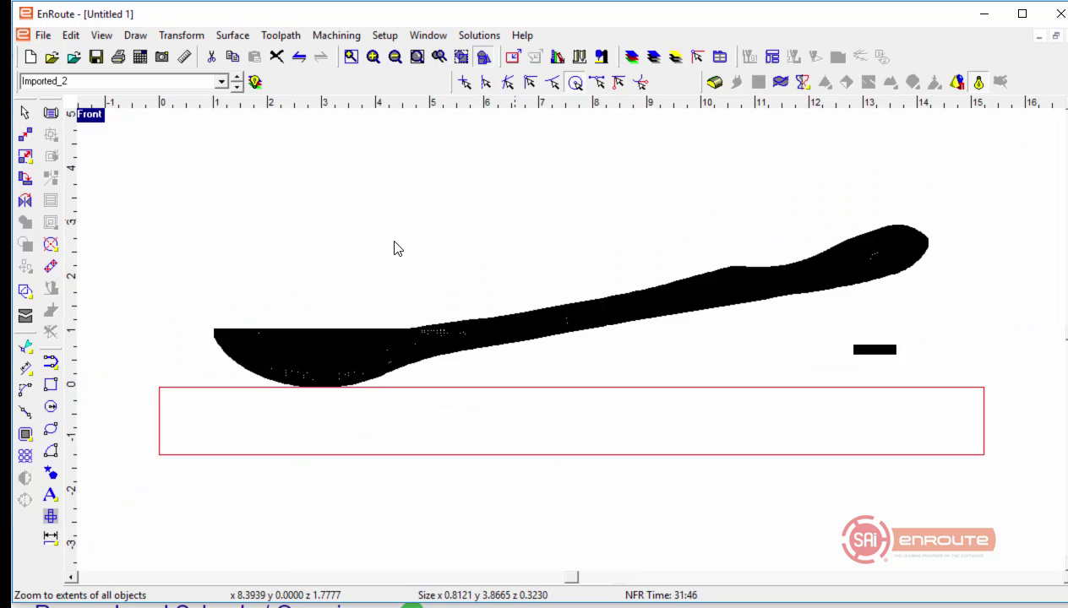
left_click(870, 363)
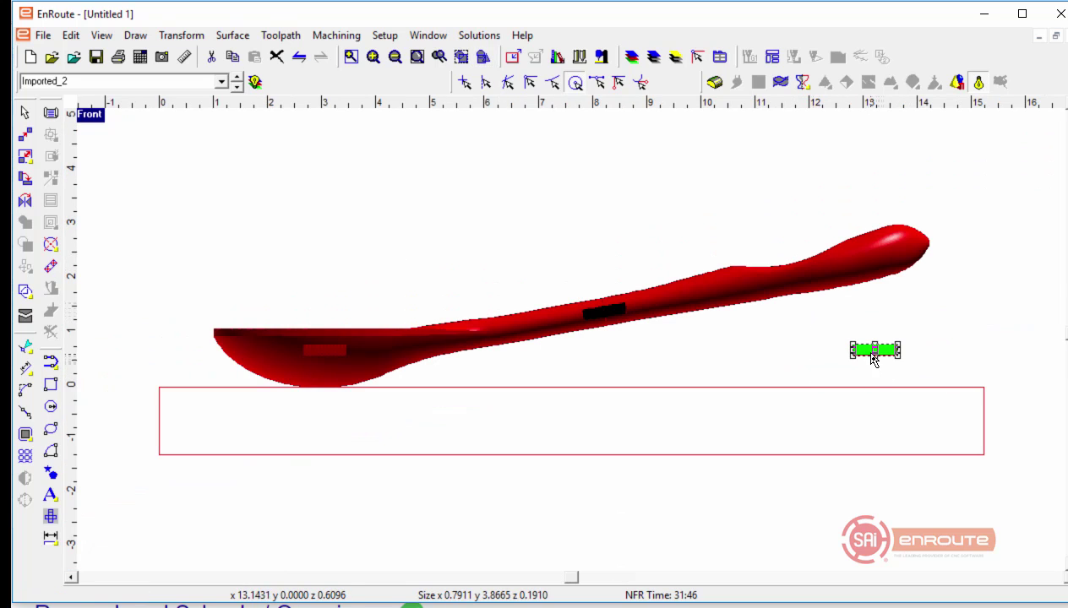
left_click_drag(878, 353, 882, 257)
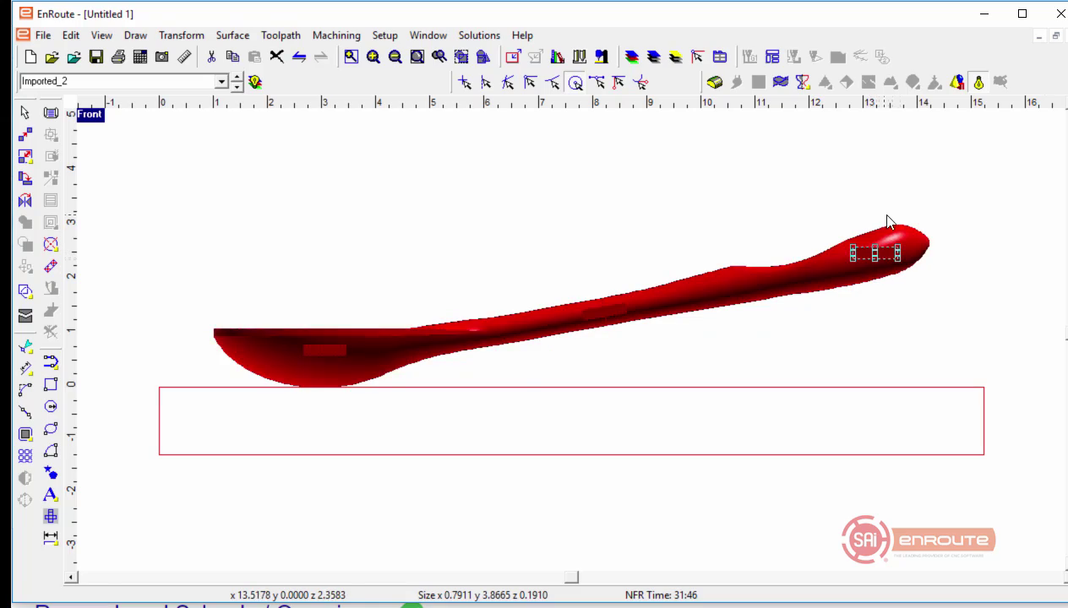
left_click(461, 56)
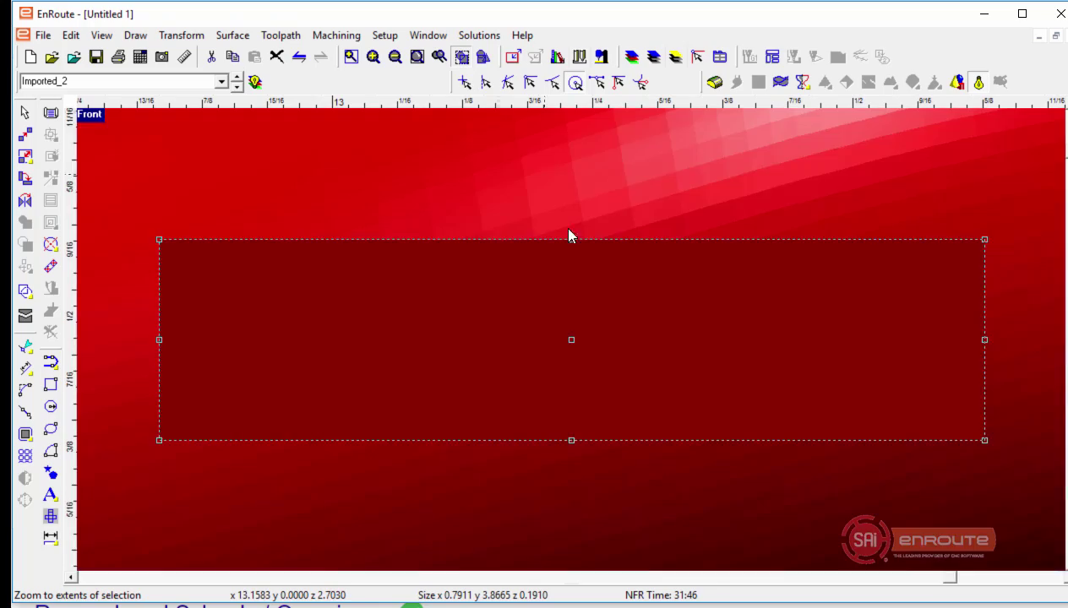
Step: Rotate the handle-end support box about the Y axis to match the handle's slope, and move it down slightly toward the tip, inside the handle
scroll(482, 271, "down", 3)
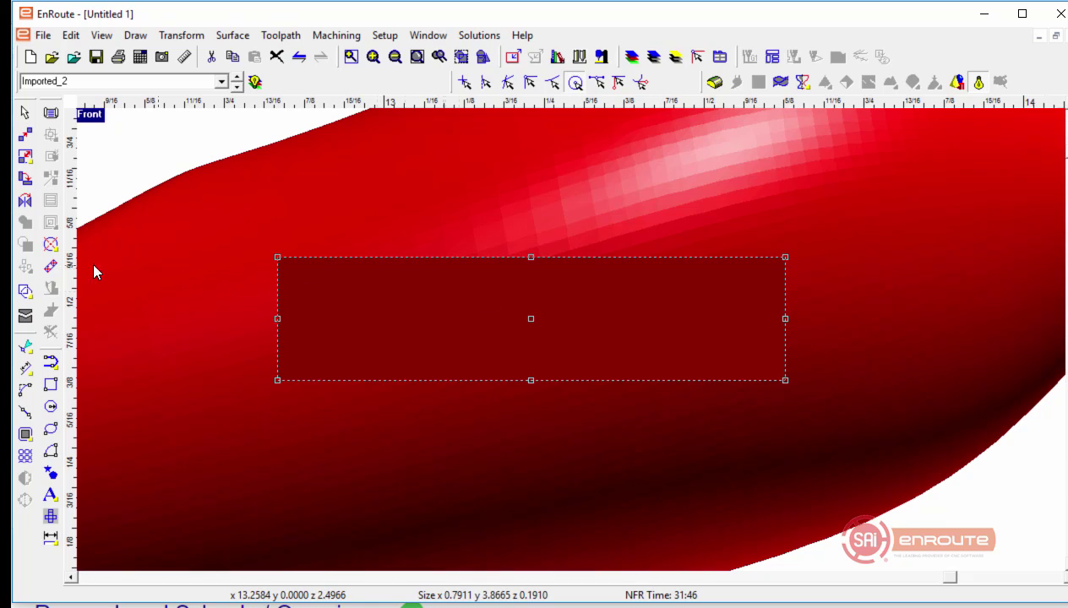
left_click(23, 180)
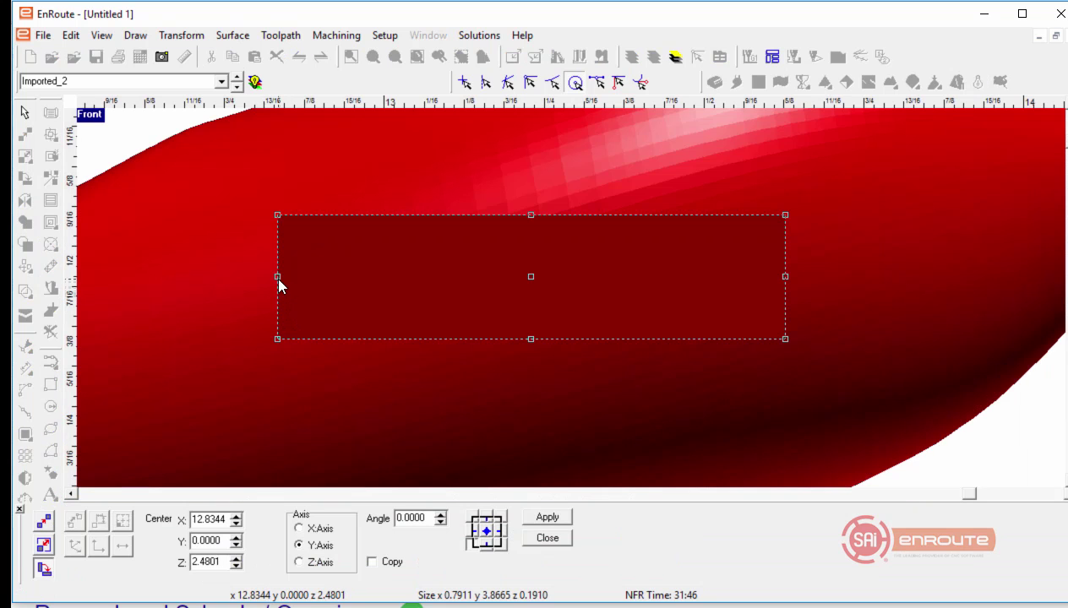
left_click_drag(278, 279, 749, 138)
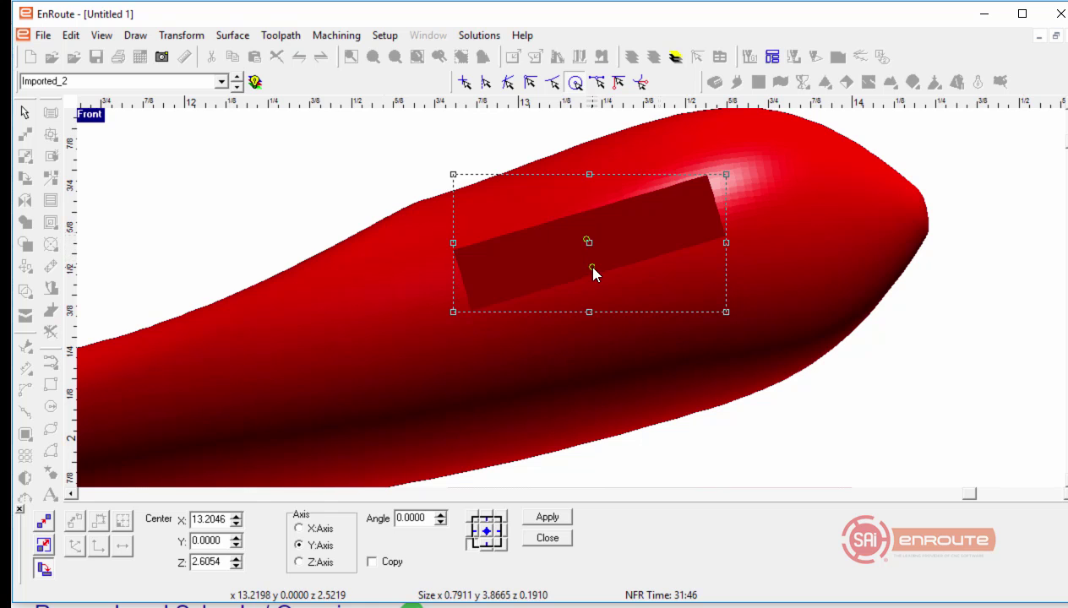
key("Escape")
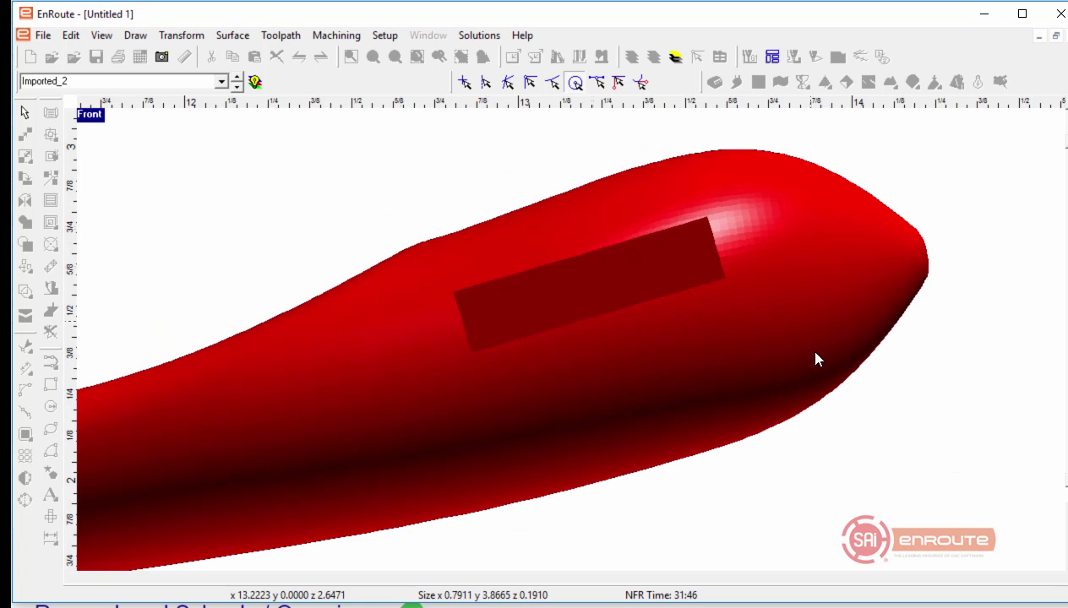
left_click(632, 304)
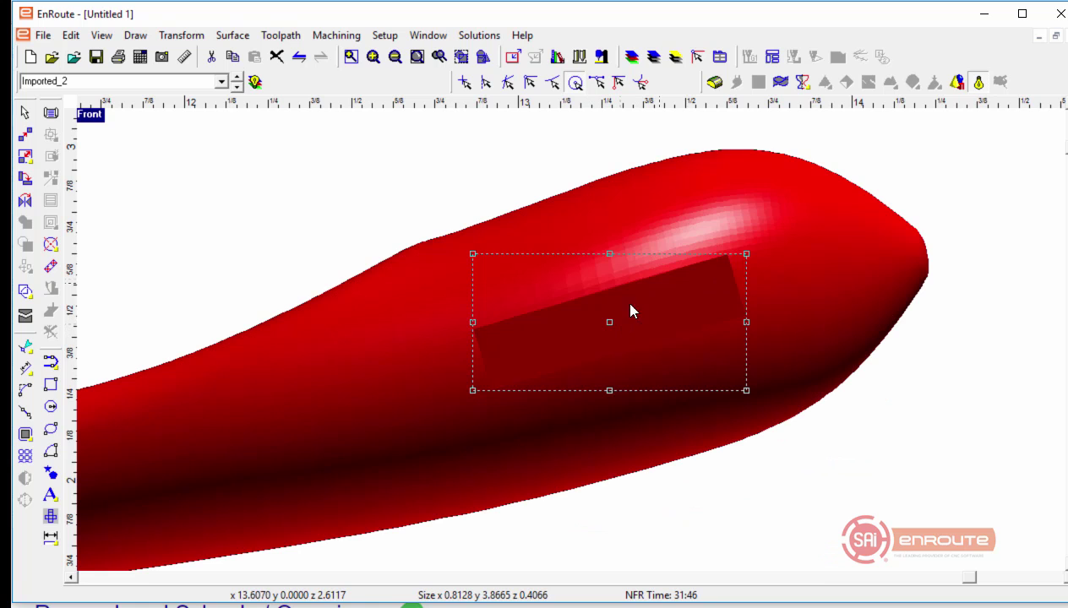
left_click(101, 128)
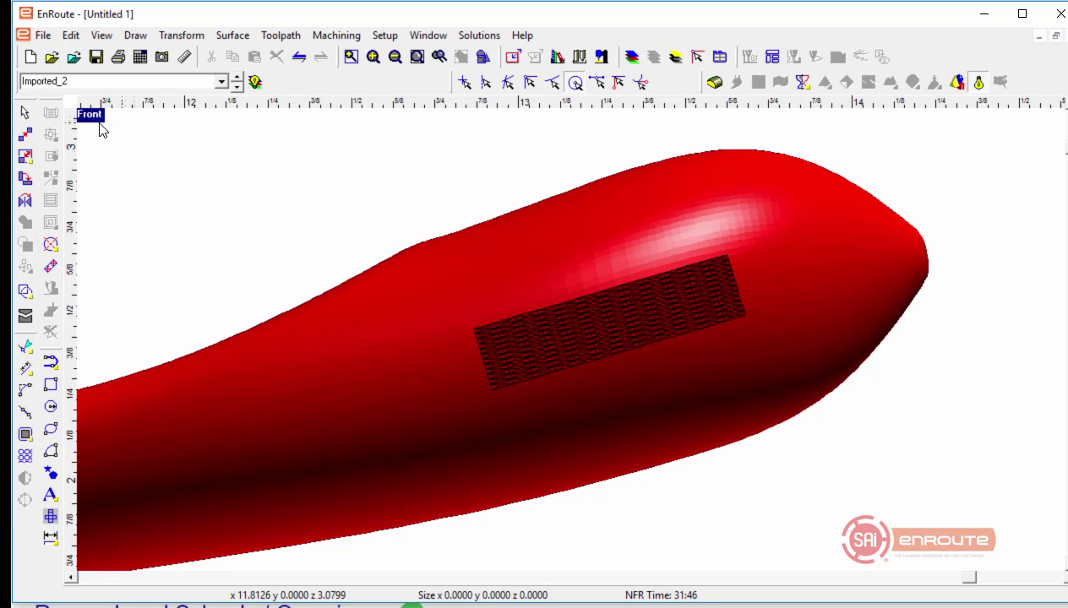
Step: Maximize the top view and switch the active layer to Layer 1
double_click(86, 118)
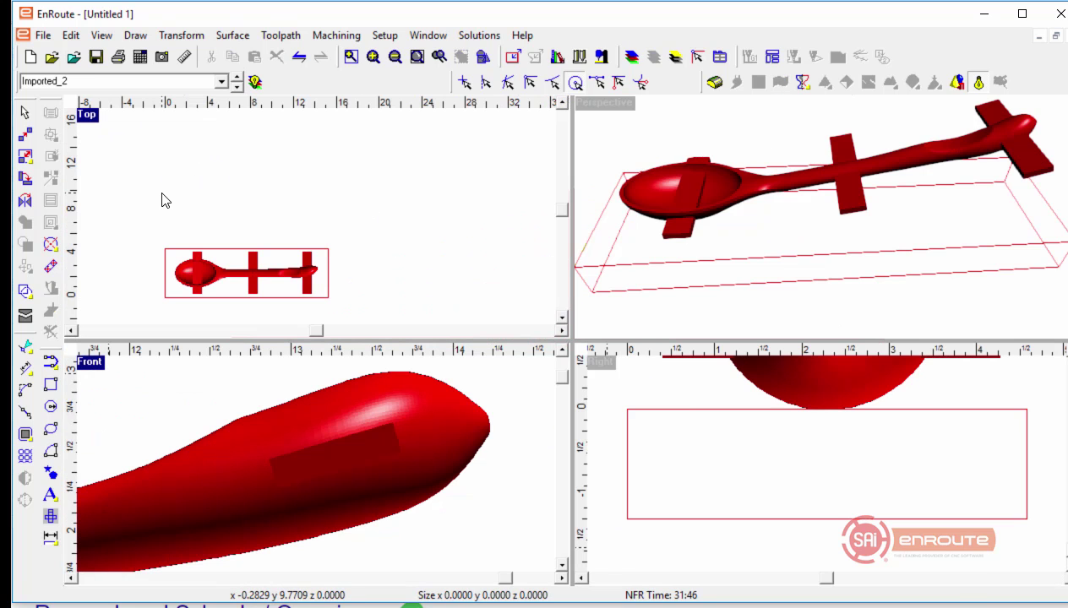
double_click(90, 118)
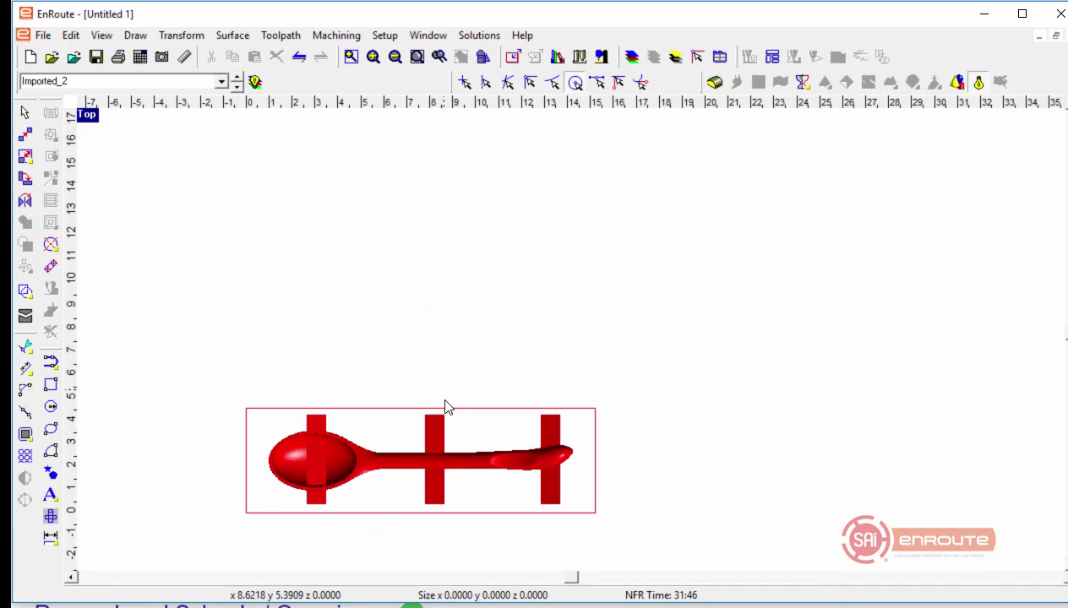
scroll(438, 562, "up", 3)
scroll(438, 553, "up", 1)
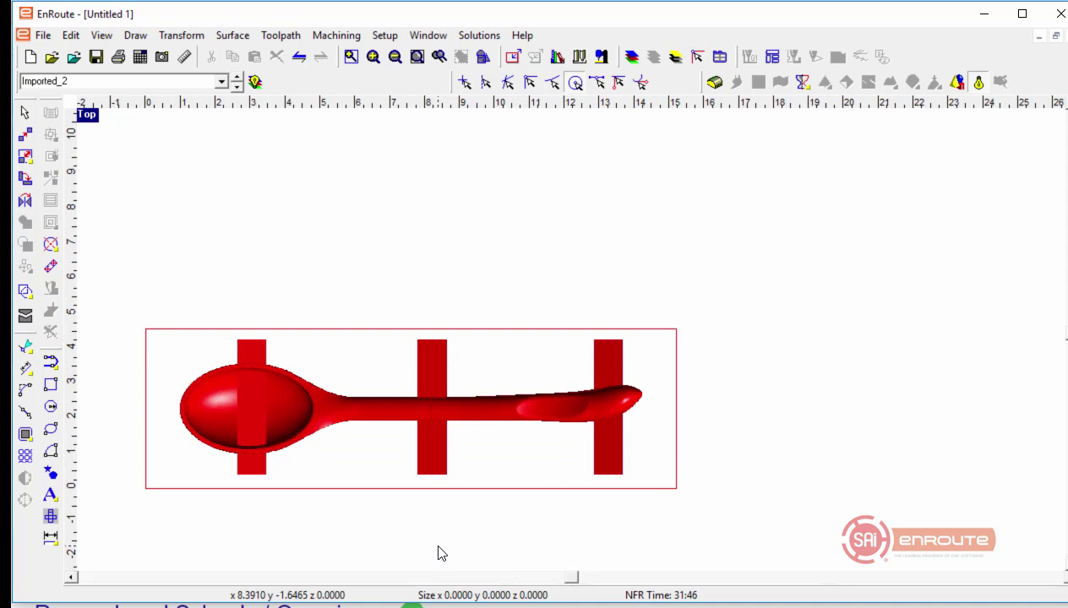
scroll(304, 366, "up", 2)
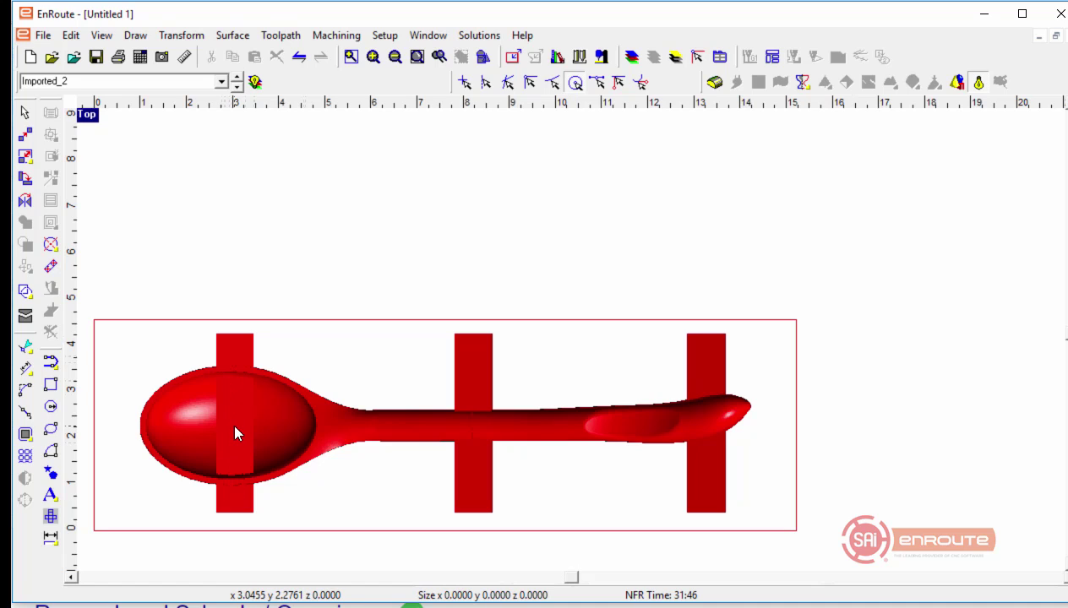
left_click(236, 88)
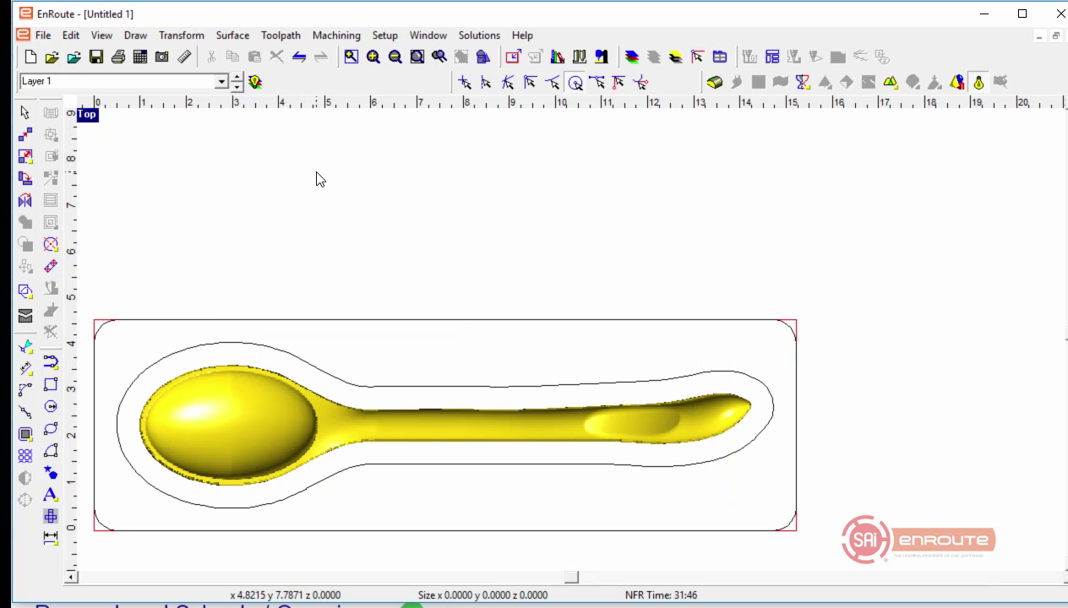
Step: Create a flat relief with a height of 3 between the rounded plate outline and the spoon's outer offset contour
left_click(328, 321)
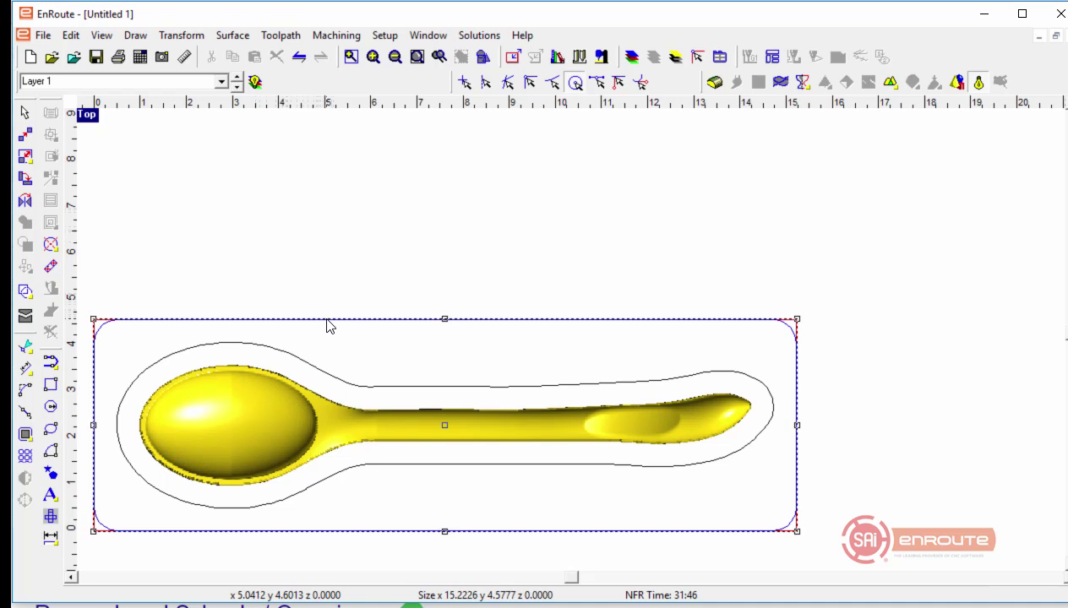
left_click(378, 385, "shift")
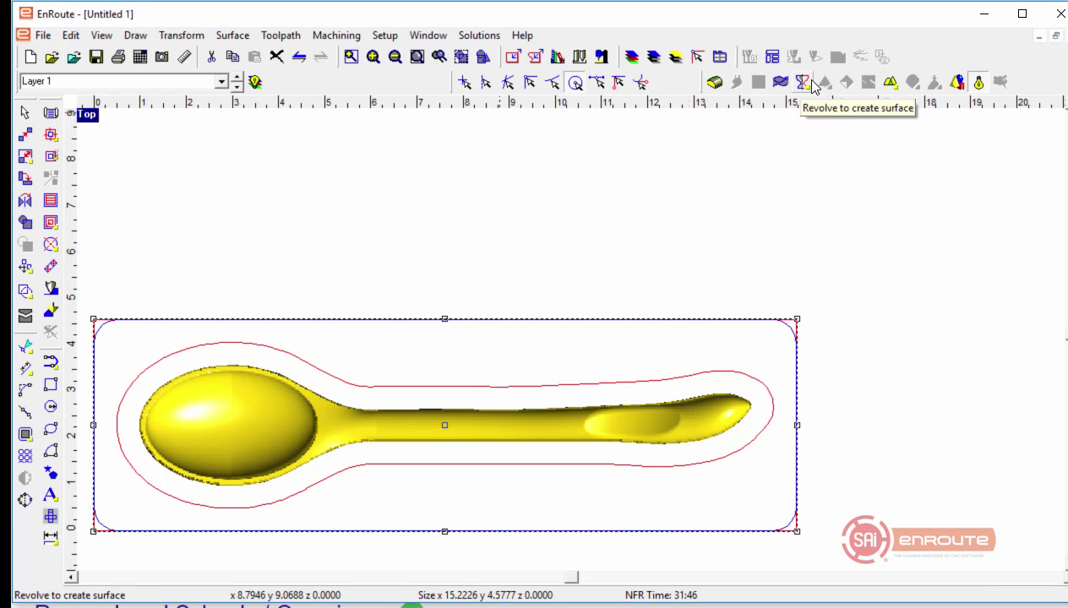
left_click(714, 82)
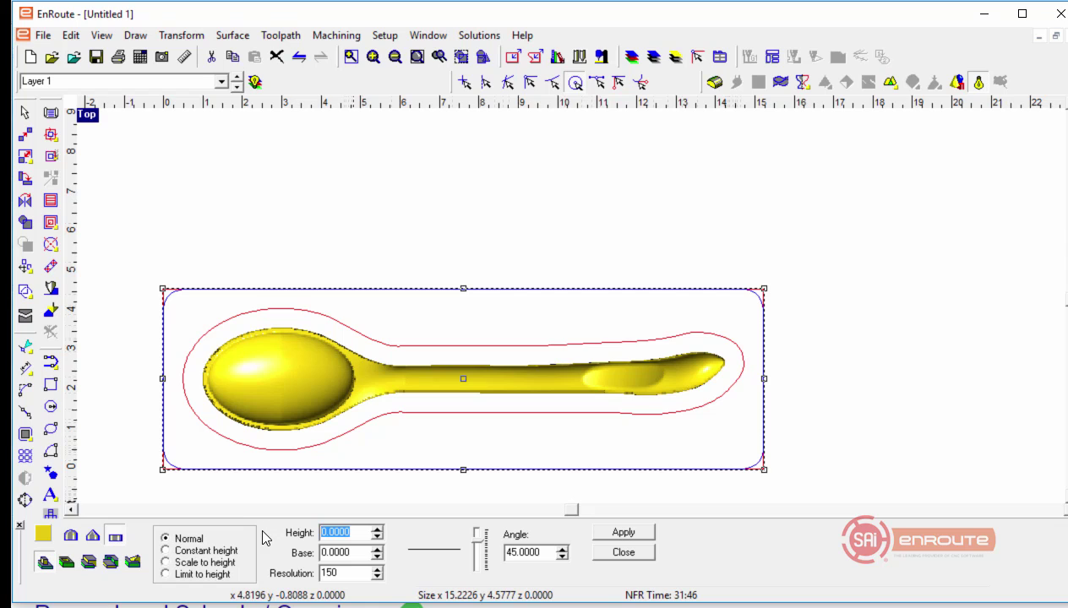
type("3")
key("Tab")
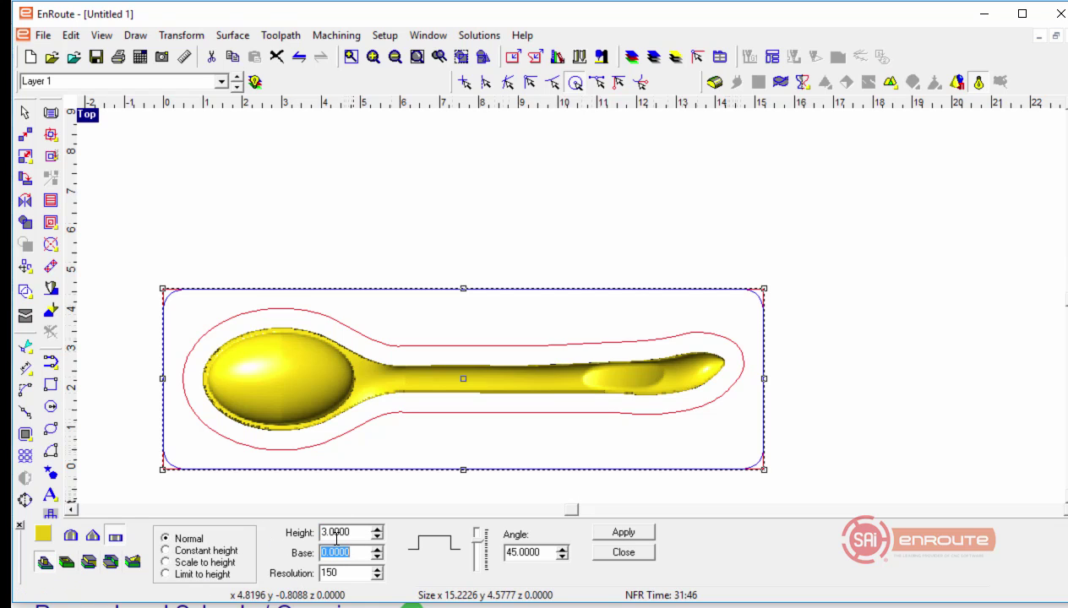
left_click(623, 532)
left_click(624, 551)
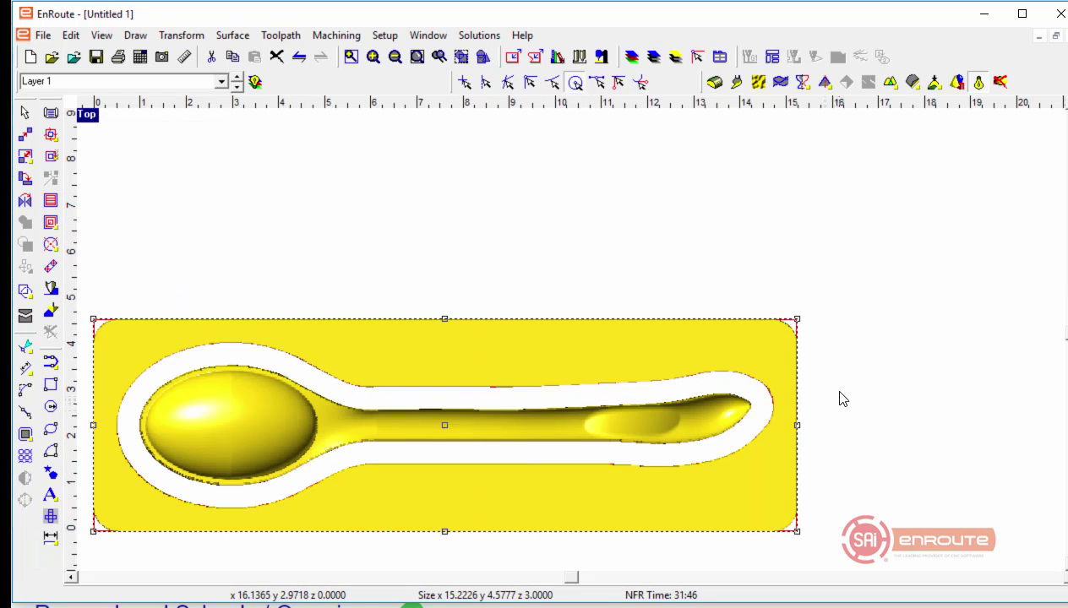
key("F8")
left_click_drag(664, 384, 479, 391)
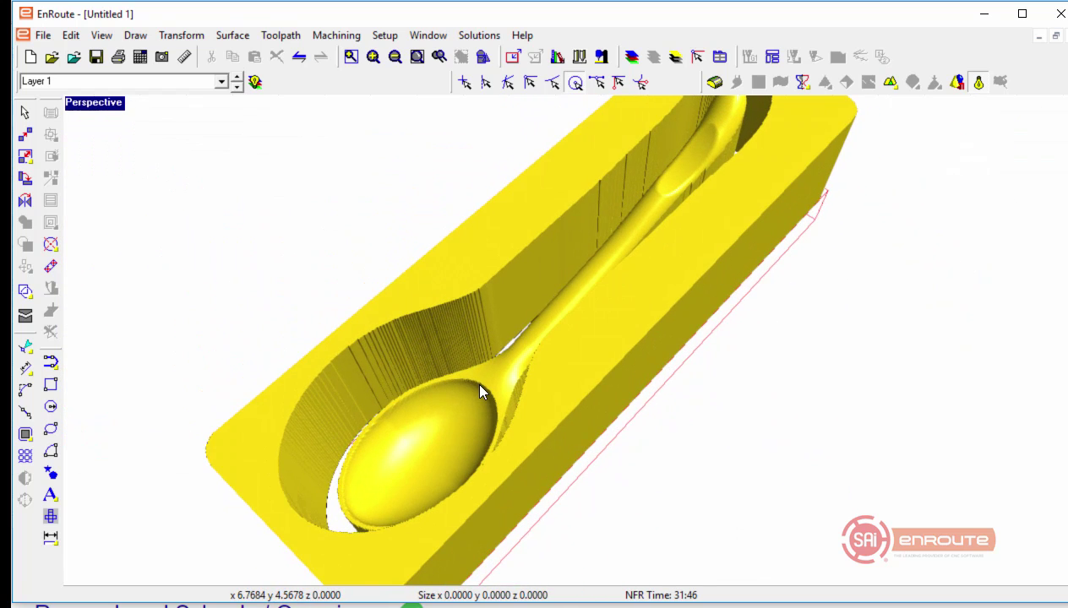
Step: In the top view, switch to layer Imported_2 and create block outlines around the three support boxes with X and Y offsets of 0.0
key("F5")
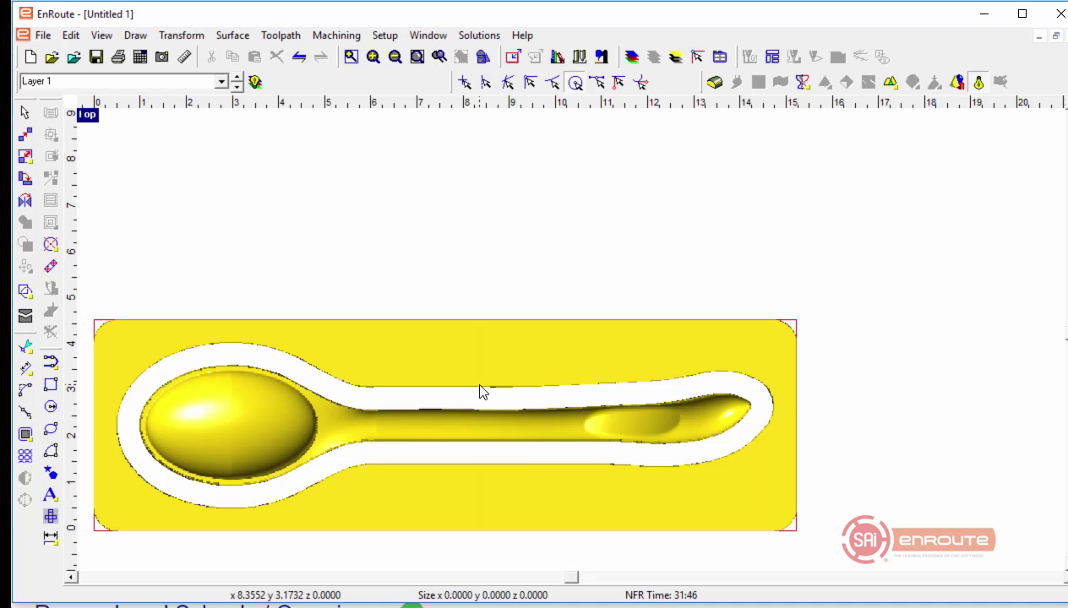
left_click(236, 86)
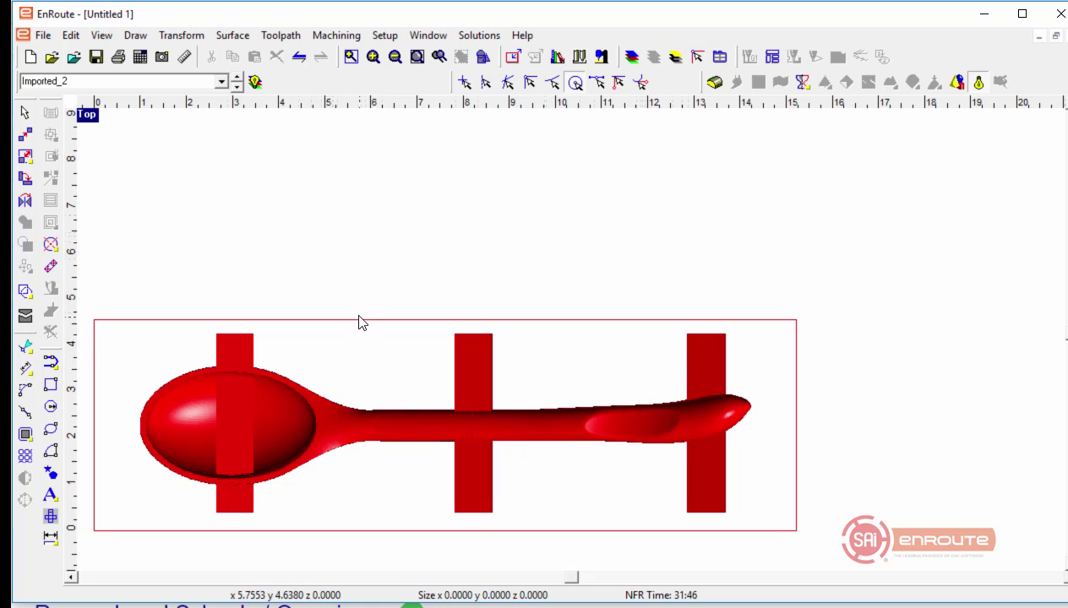
left_click(240, 343)
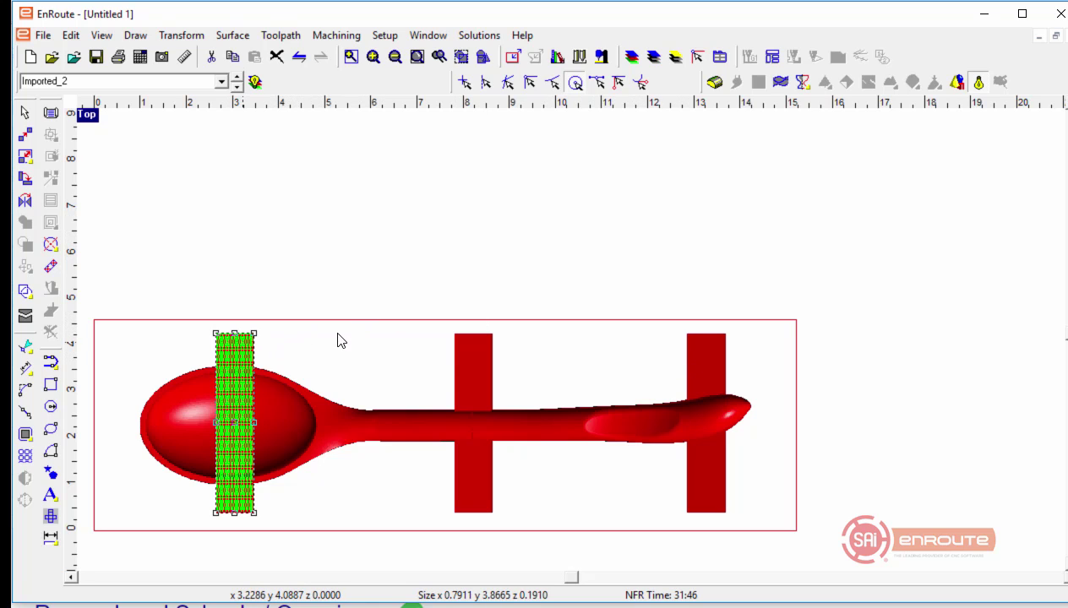
left_click(464, 369, "shift")
left_click(689, 355, "shift")
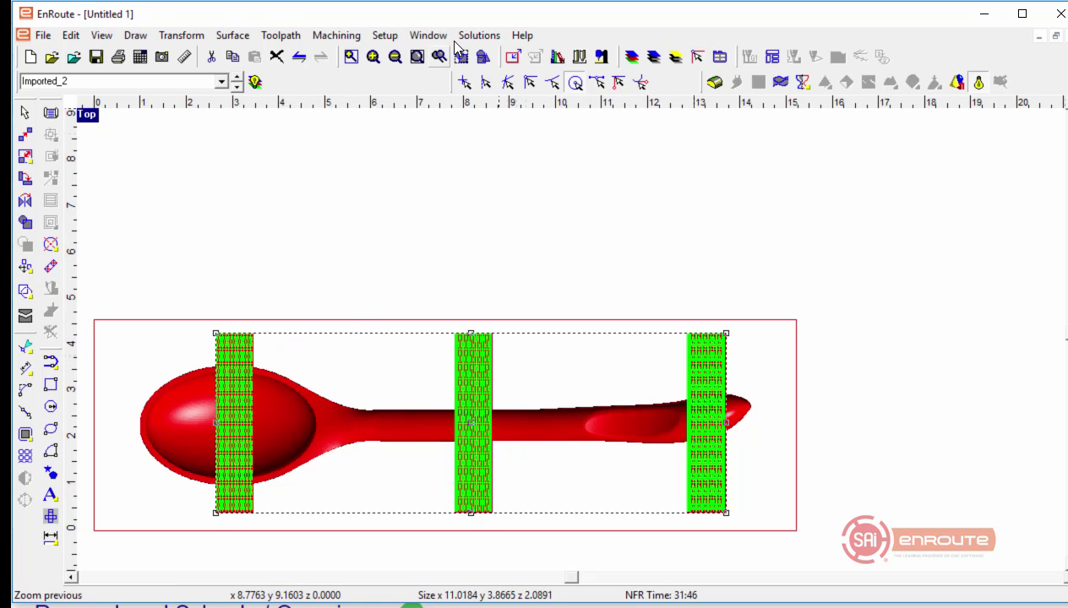
left_click(476, 36)
left_click(461, 94)
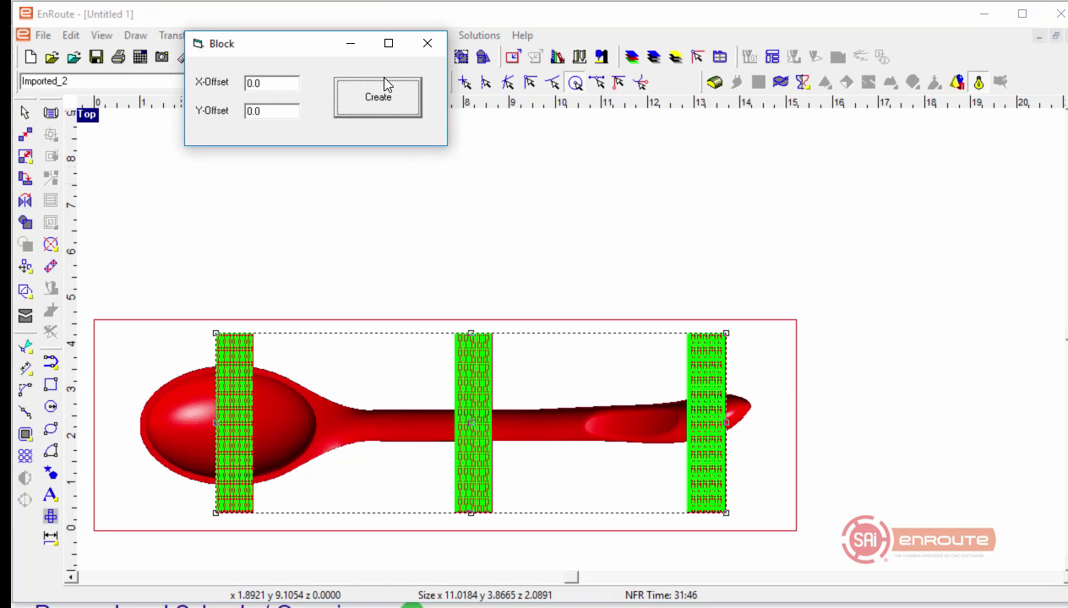
left_click(385, 91)
left_click(428, 45)
left_click(172, 269)
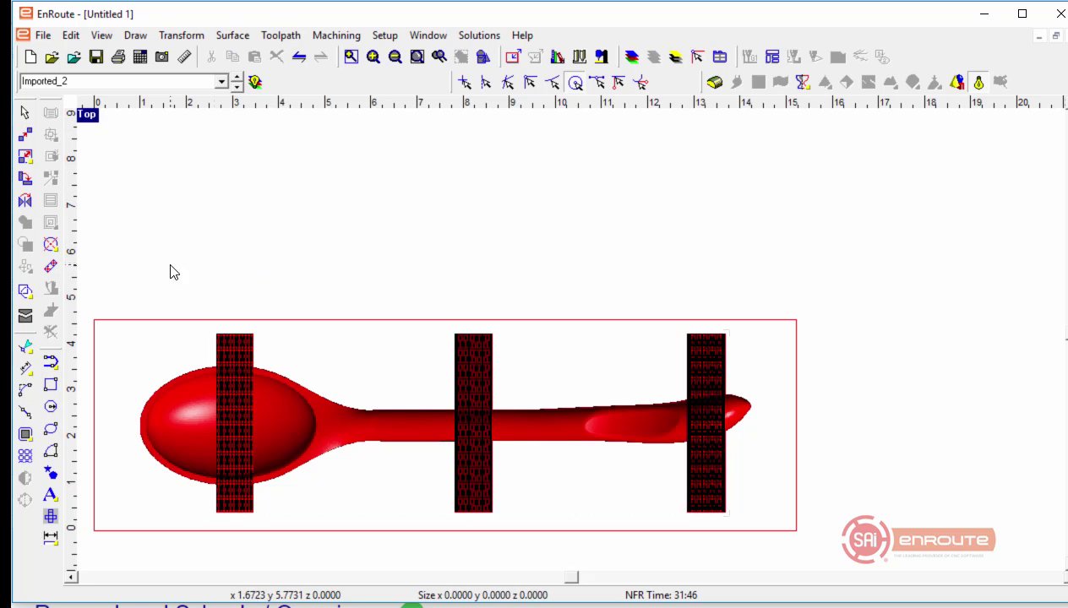
Step: Create flat reliefs with a height of 0 and base of 0 from the block outlines around the three support boxes
mouse_move(135, 268)
left_mouse_down()
mouse_move(296, 500)
mouse_move(299, 529)
left_mouse_up()
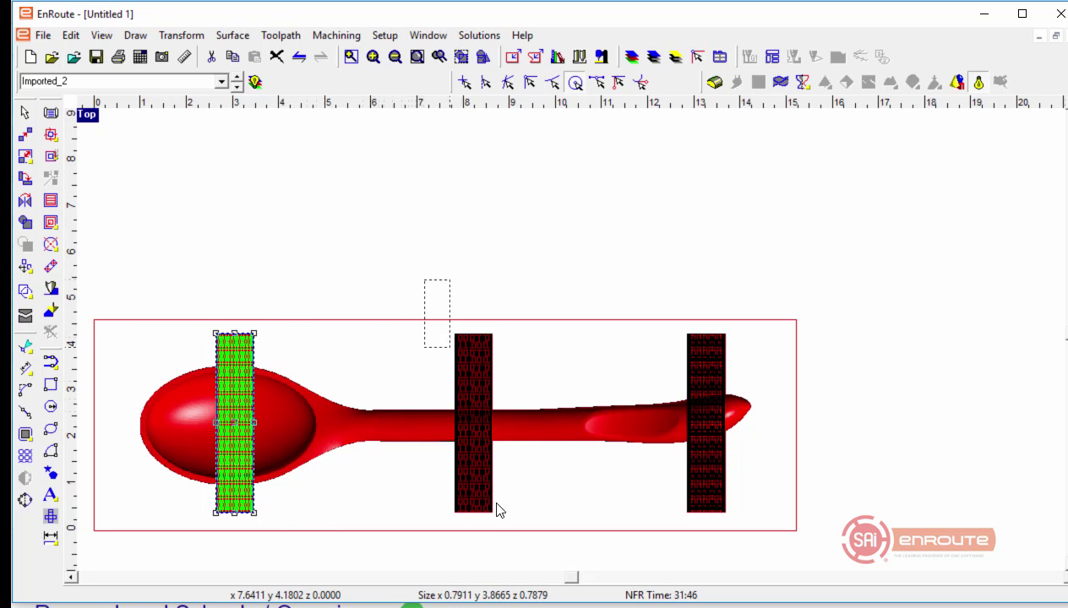
mouse_move(498, 511)
left_mouse_down("shift")
mouse_move(488, 512)
mouse_move(500, 516)
left_mouse_up("shift")
left_click_drag(655, 245, 769, 537, "shift")
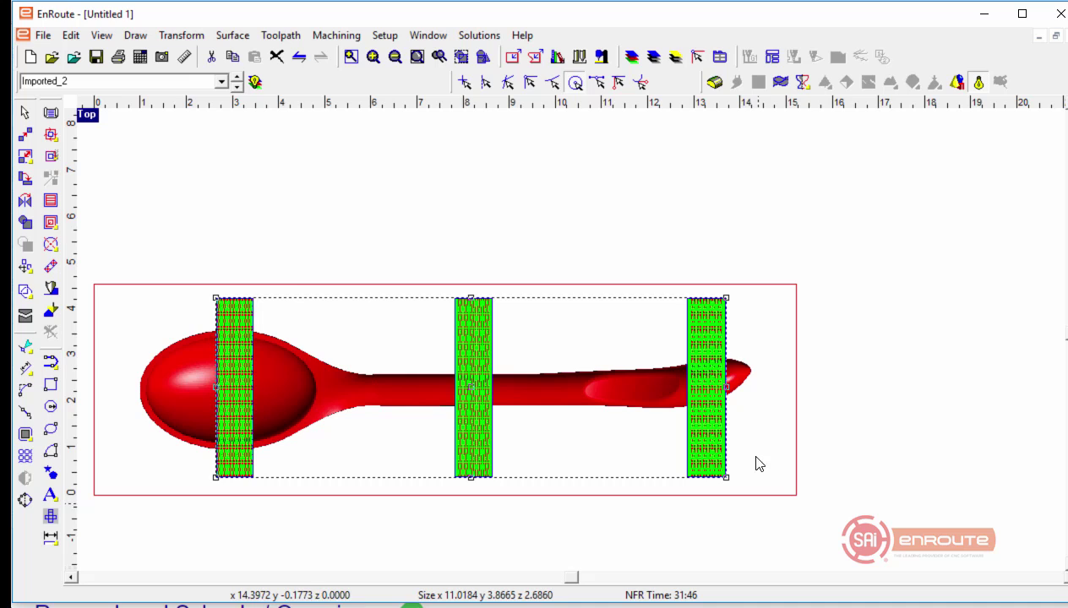
left_click(713, 84)
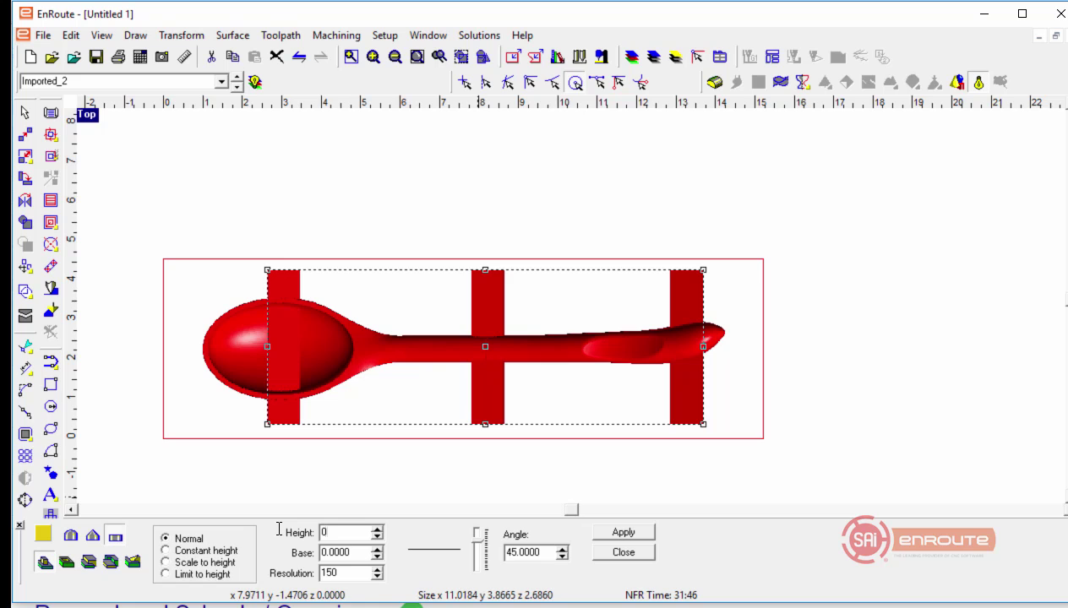
key("Tab")
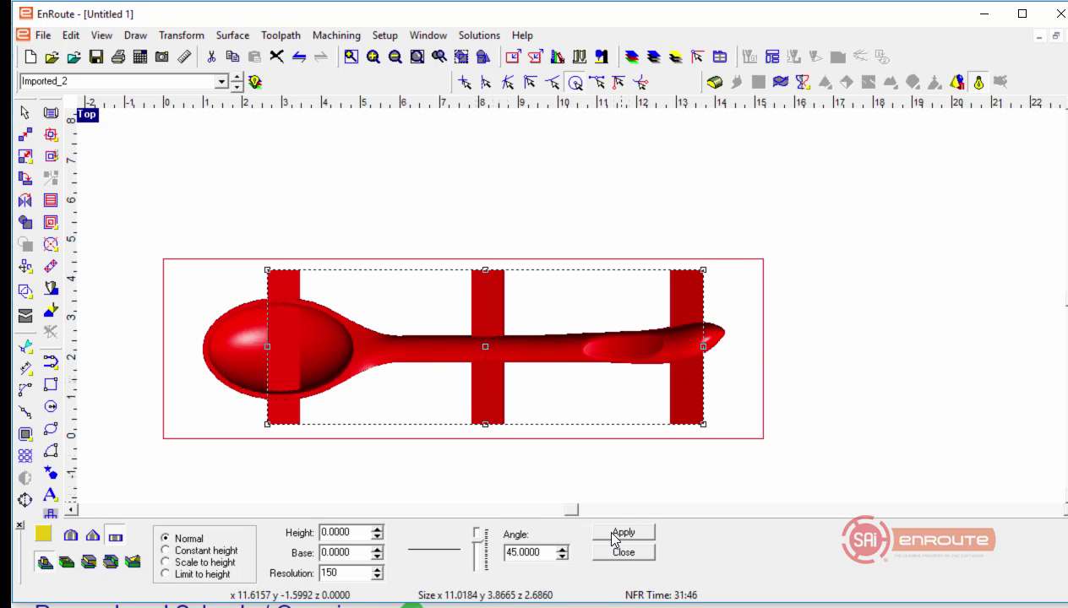
left_click(614, 536)
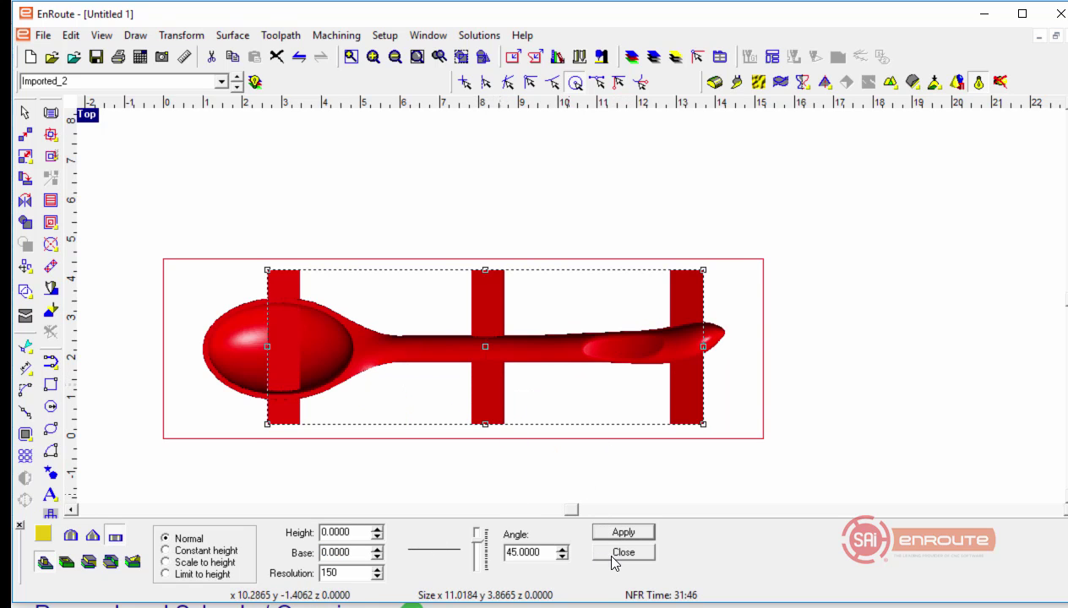
left_click(622, 552)
Step: Select all three support boxes with their flat reliefs and apply the box meshes to the reliefs
left_click_drag(124, 202, 300, 491)
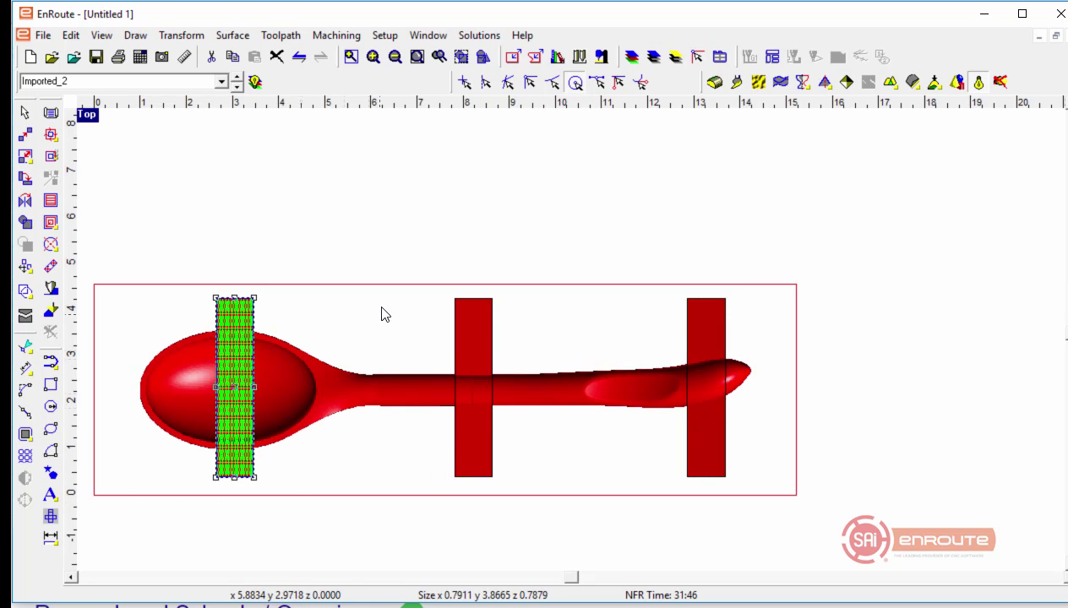
left_click_drag(435, 253, 507, 545, "shift")
left_click_drag(665, 247, 778, 539, "shift")
key("F5")
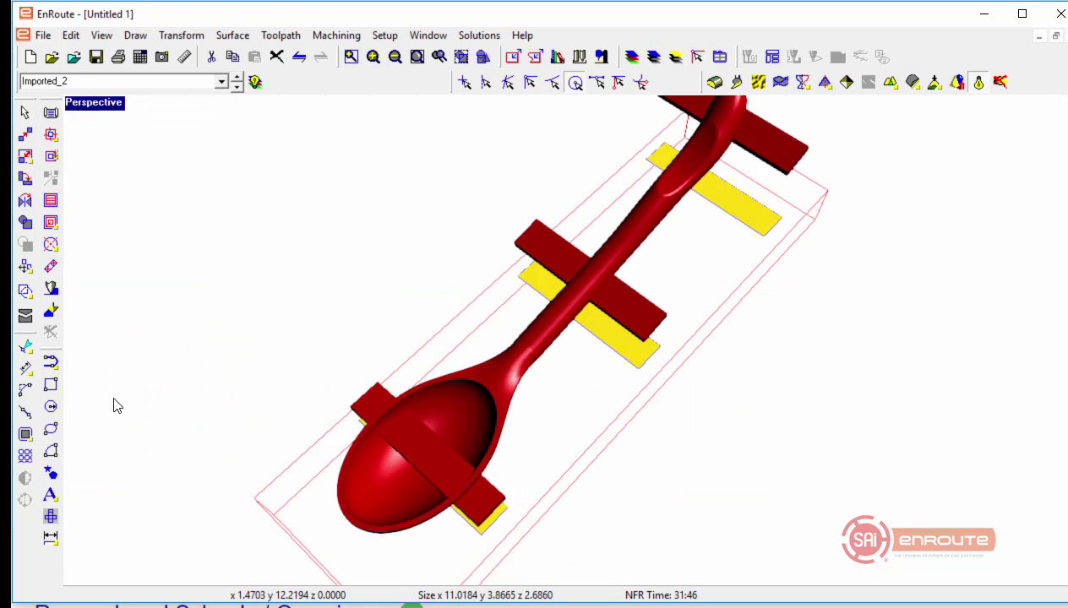
middle_click_drag(117, 406, 160, 260)
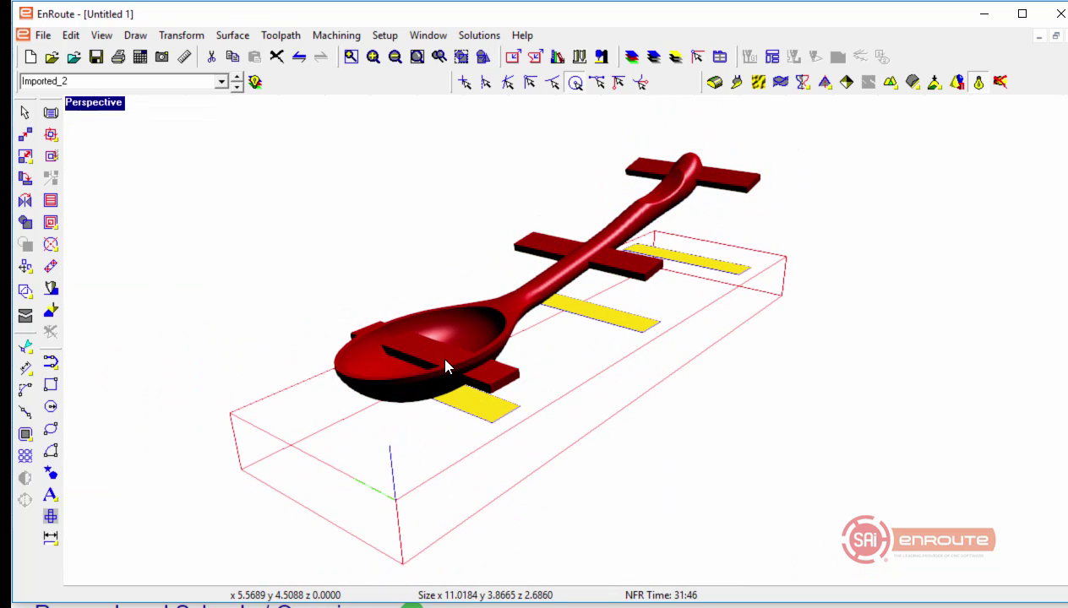
key("F2")
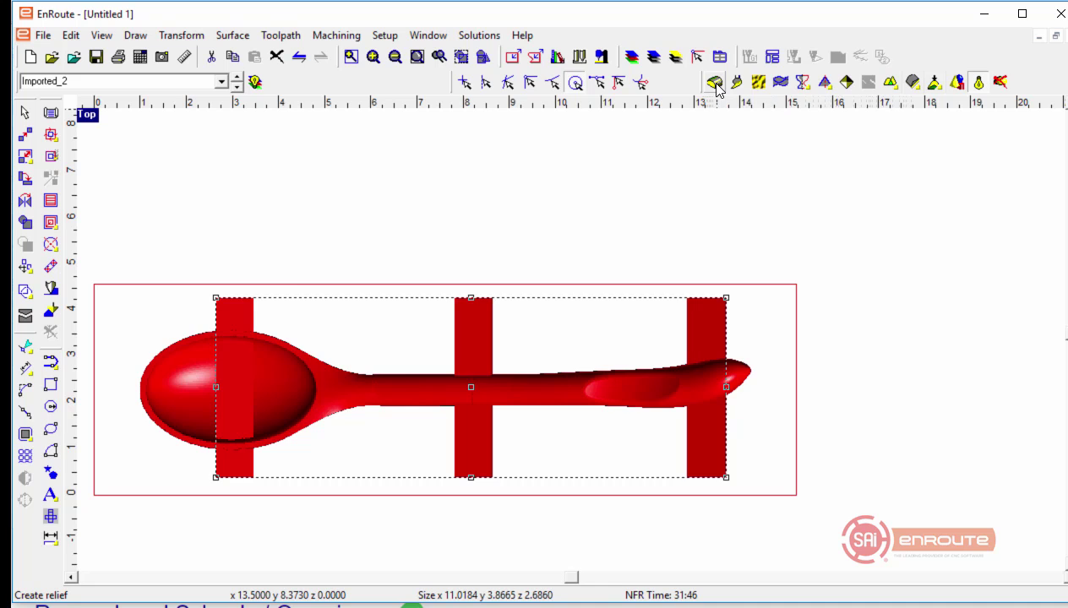
left_click(846, 82)
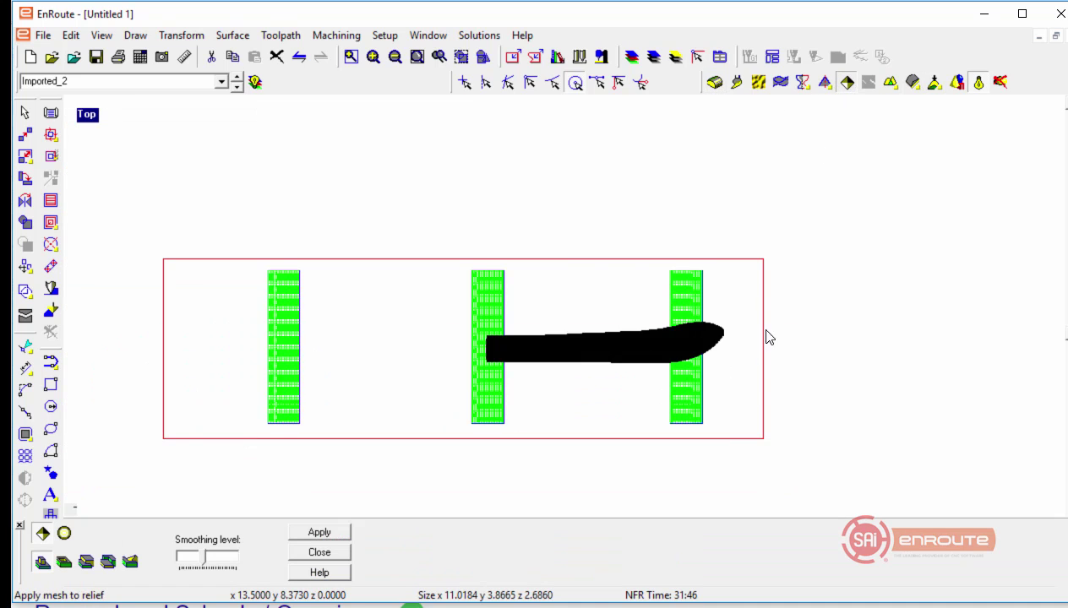
left_click(320, 533)
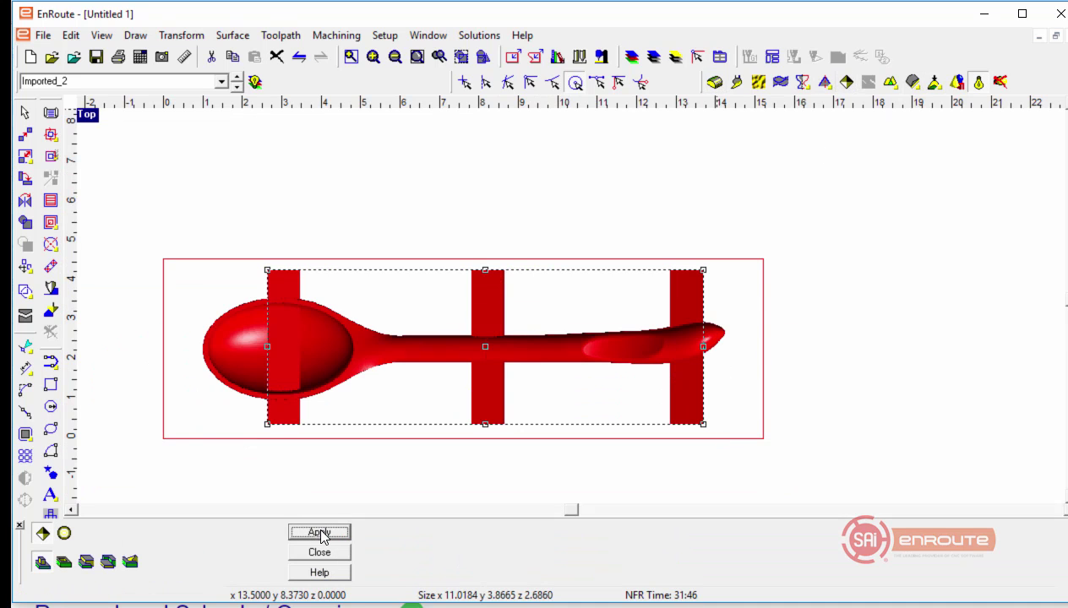
left_click(319, 552)
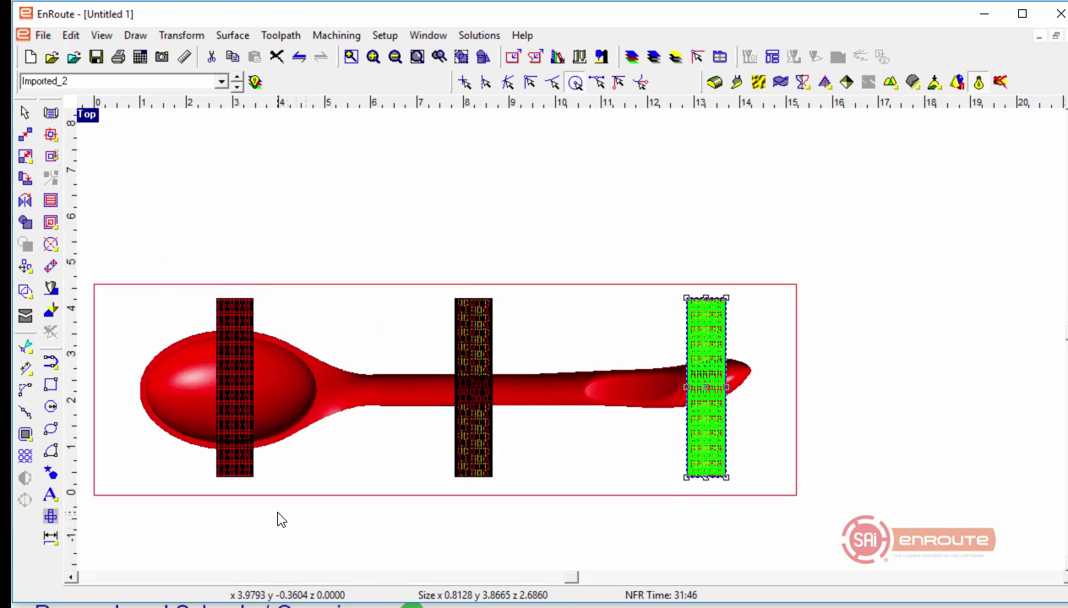
left_click(231, 312)
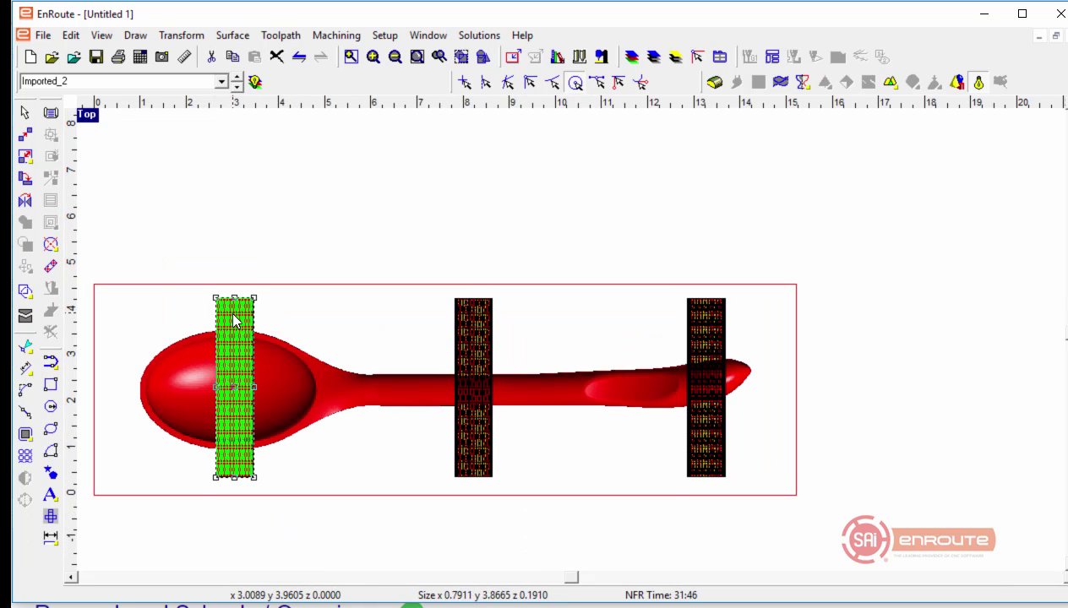
left_click(223, 311)
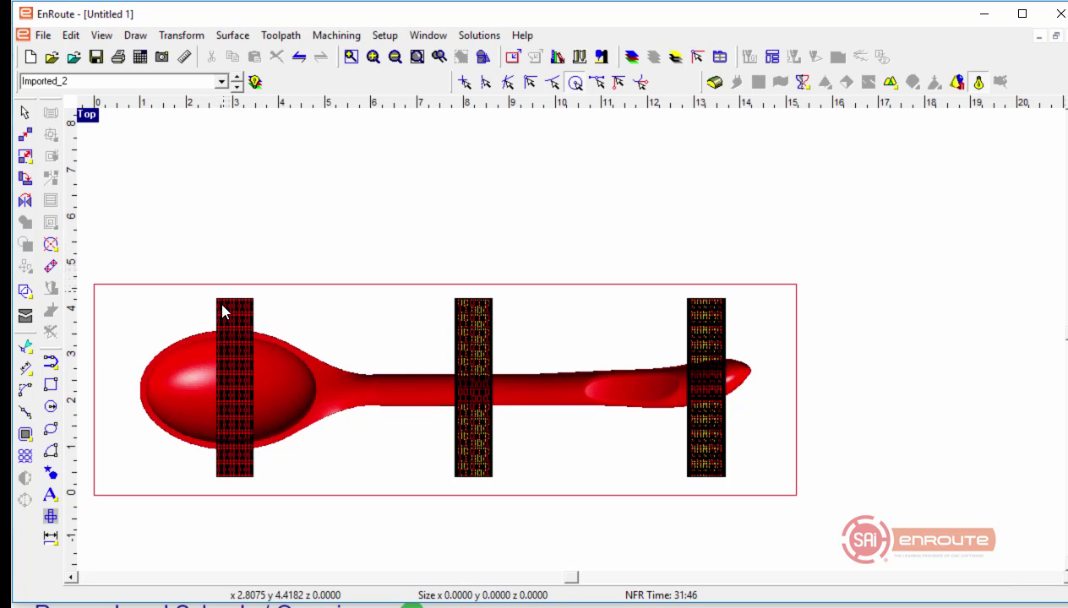
left_click(231, 331)
scroll(231, 330, "up", 2)
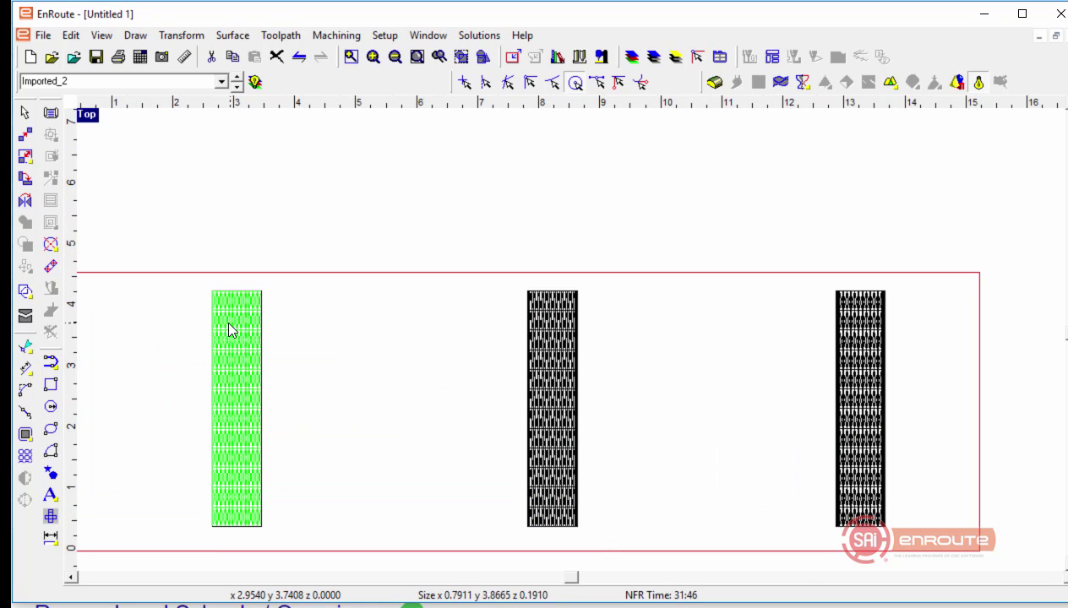
left_click(539, 340, "shift")
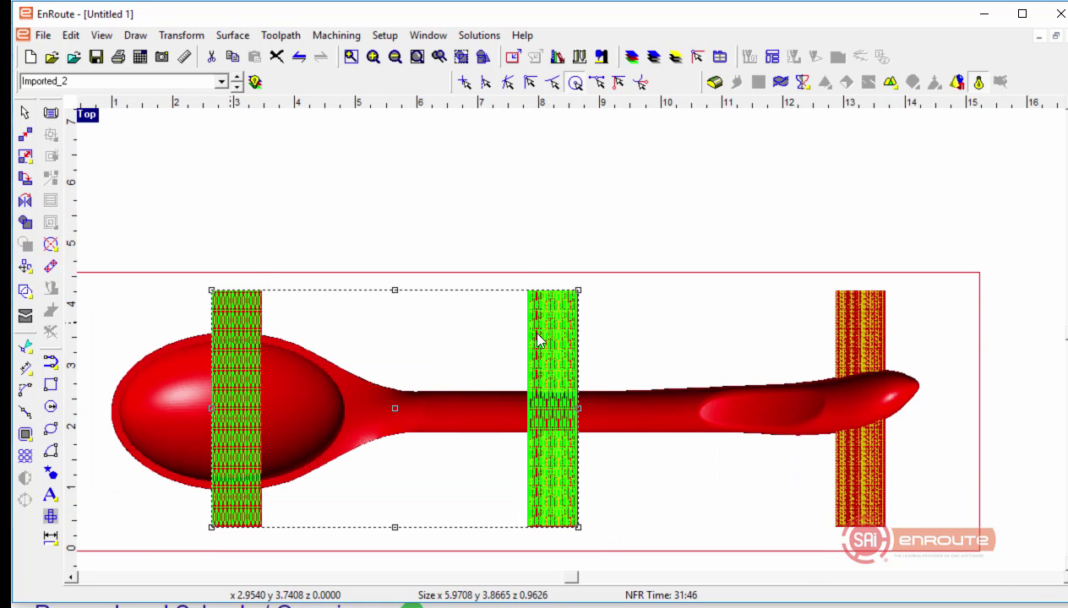
left_click(867, 344, "shift")
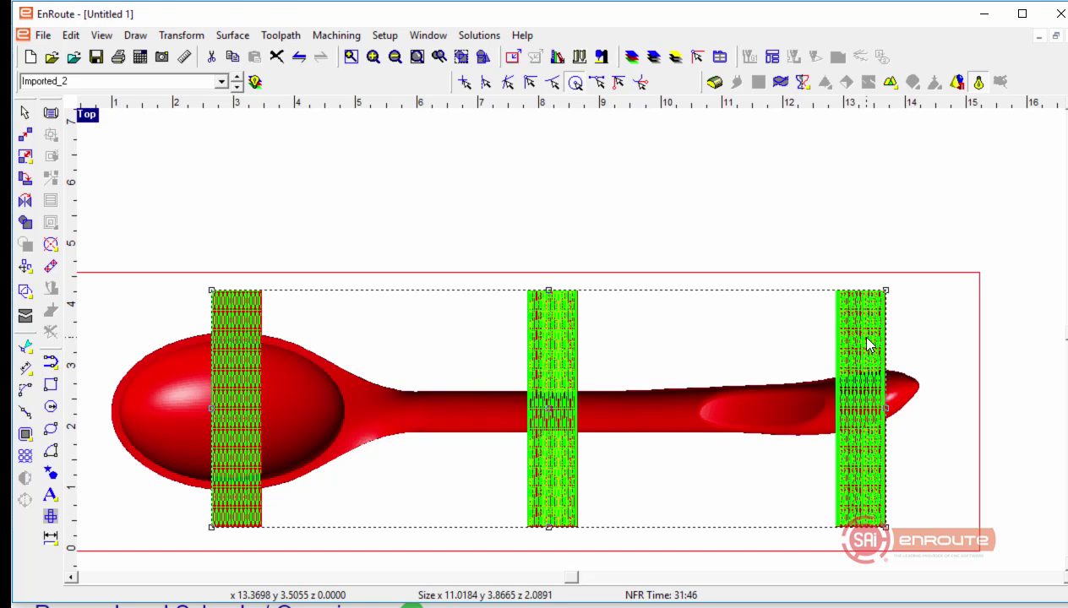
right_click(865, 343)
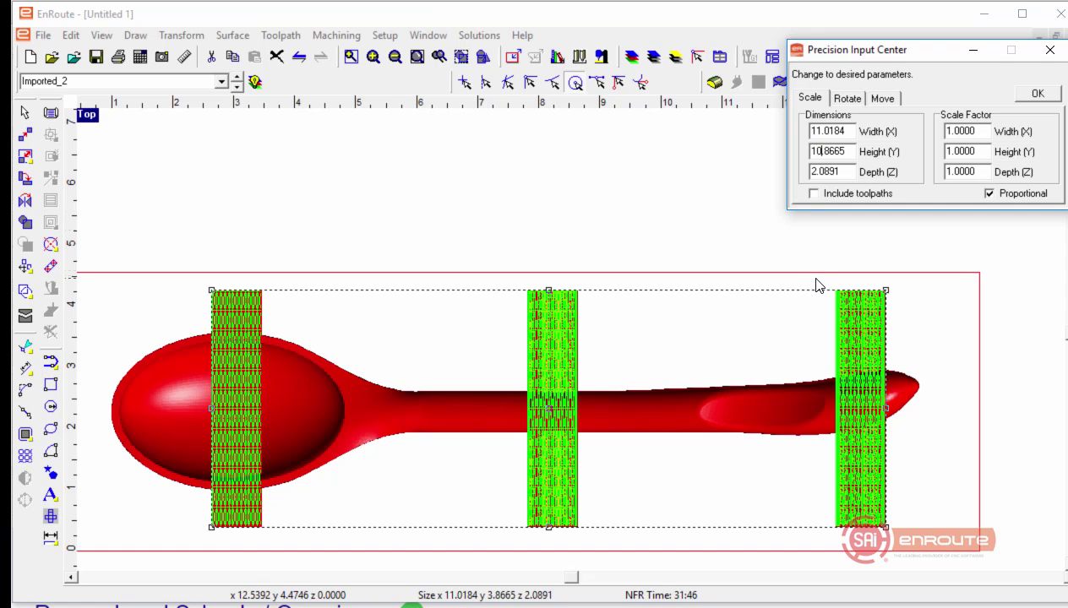
key("Tab")
left_click(1055, 96)
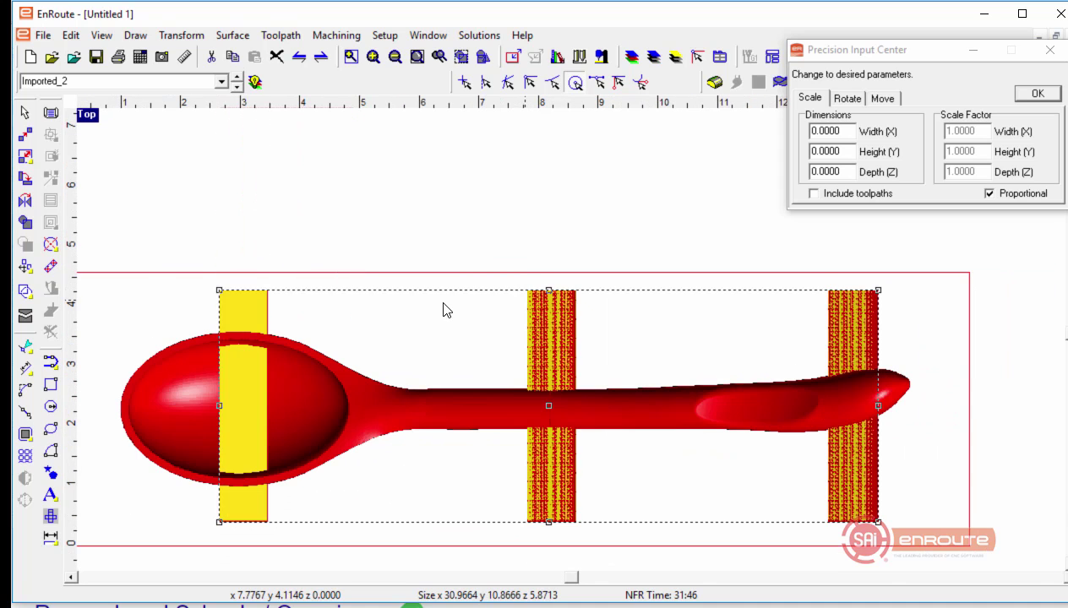
Step: Select the three support box meshes across the spoon and remove them from layer Imported_2, leaving only their reliefs
left_click(396, 301)
left_click(236, 312)
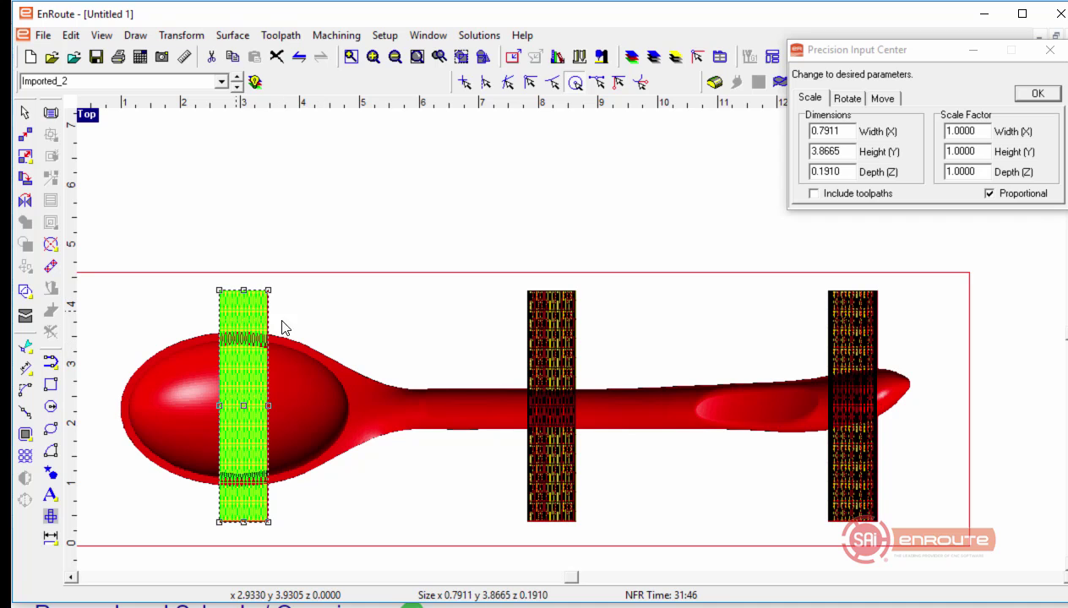
left_click(551, 347, "shift")
left_click(847, 334, "shift")
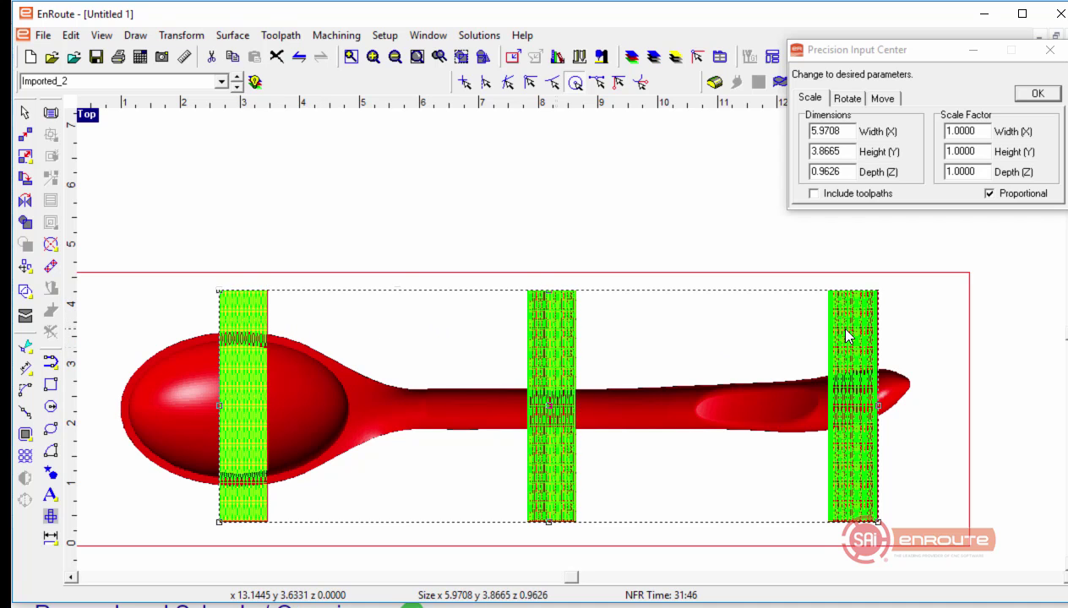
left_click(484, 204)
scroll(448, 276, "down", 1)
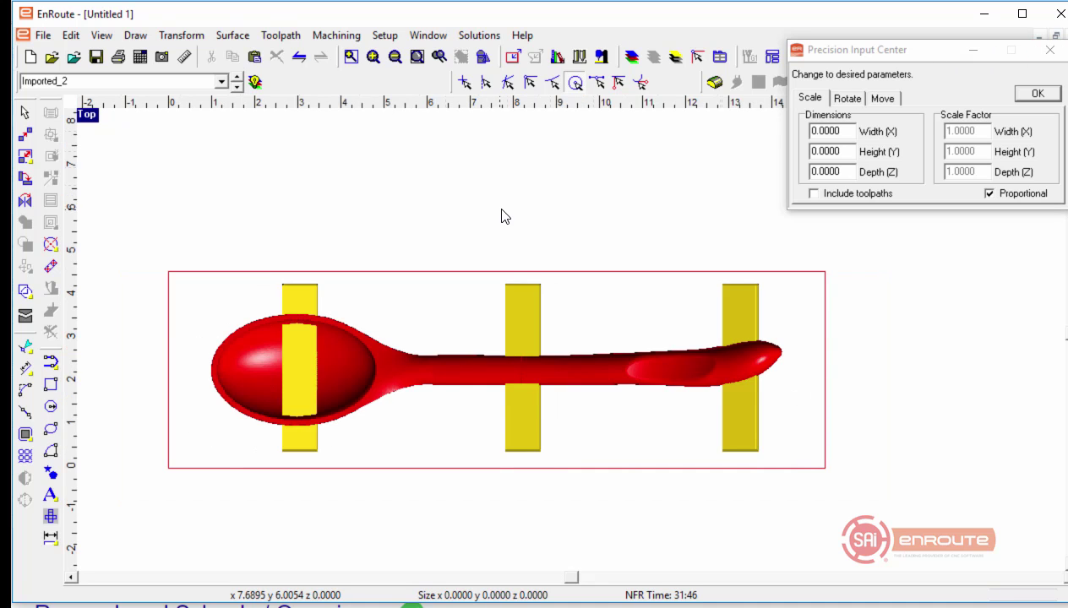
Step: Create two new layers and make Layer 4 the current layer
left_click(238, 87)
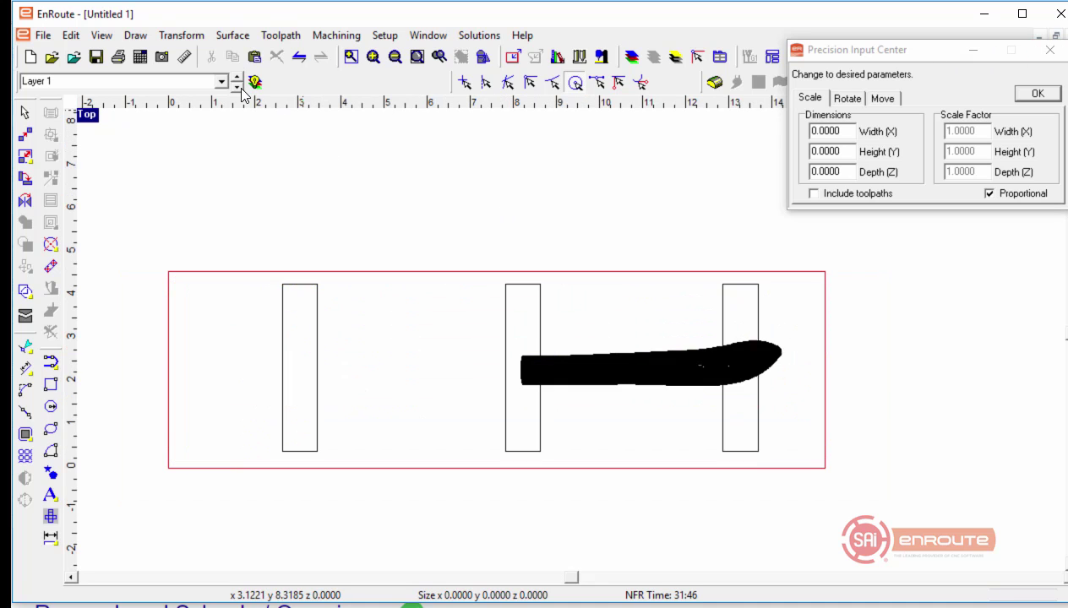
left_click(238, 76)
left_click(1050, 50)
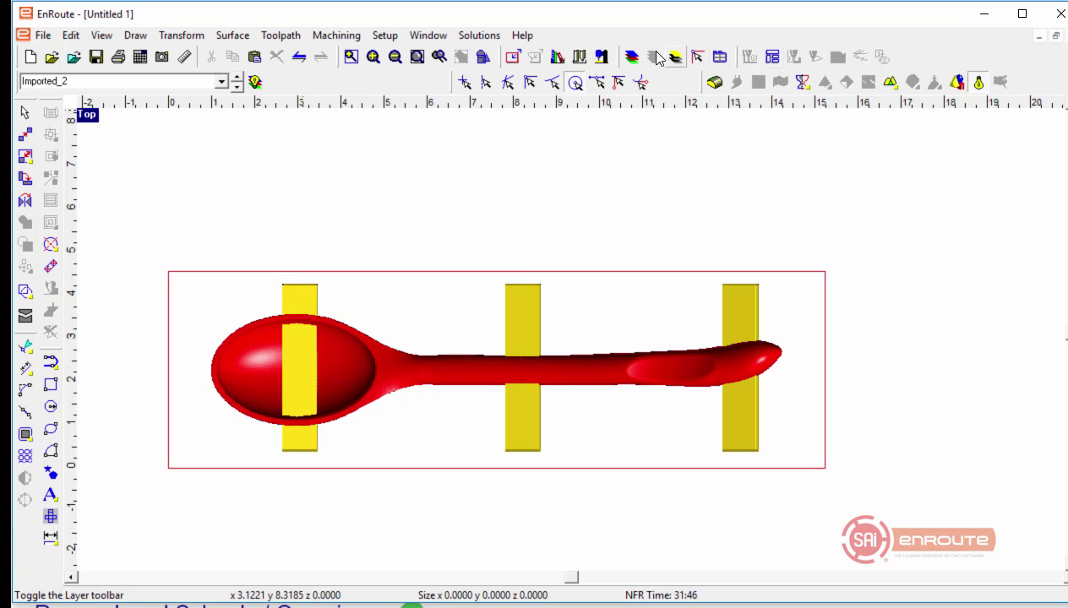
left_click(631, 56)
left_click(760, 300)
left_click(760, 299)
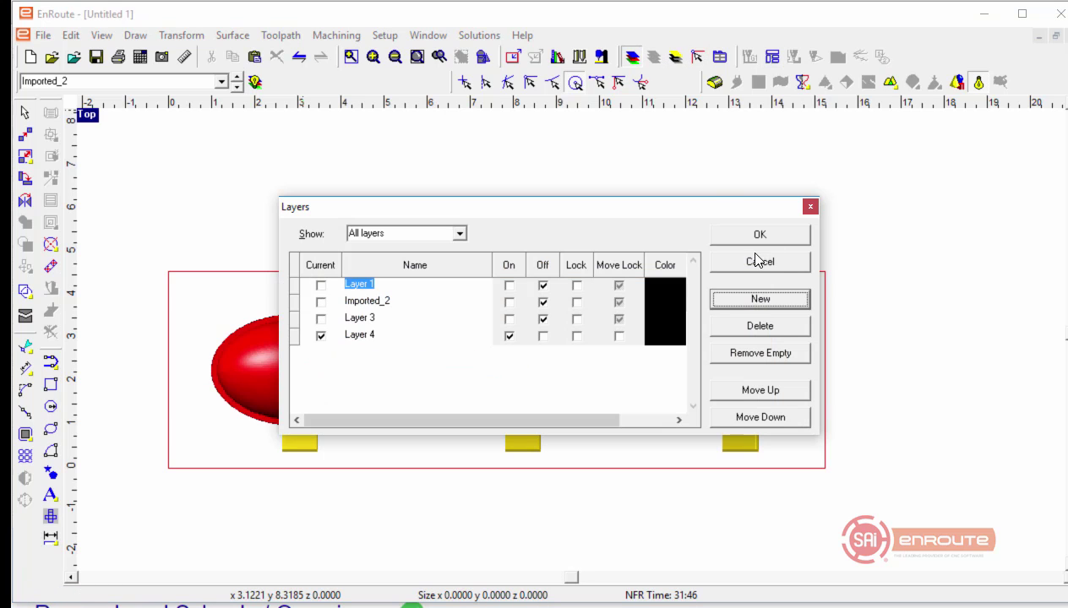
left_click(758, 235)
right_click(392, 368)
left_click(481, 600)
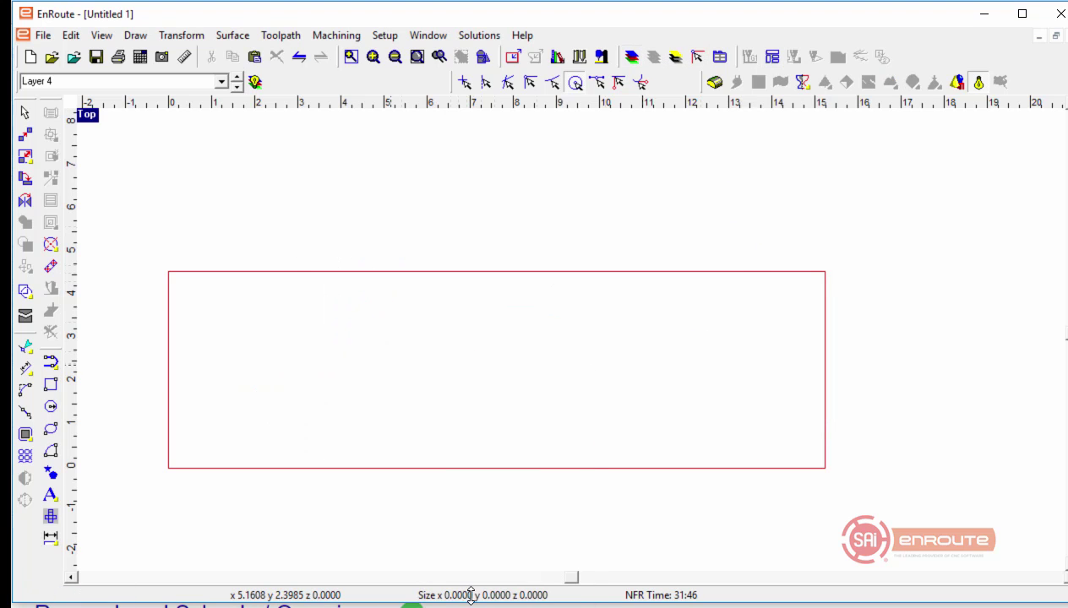
left_click(215, 201)
Step: Return to layer Imported_2, select the three support box reliefs and move them to Layer 1
left_click(237, 89)
left_click(238, 88)
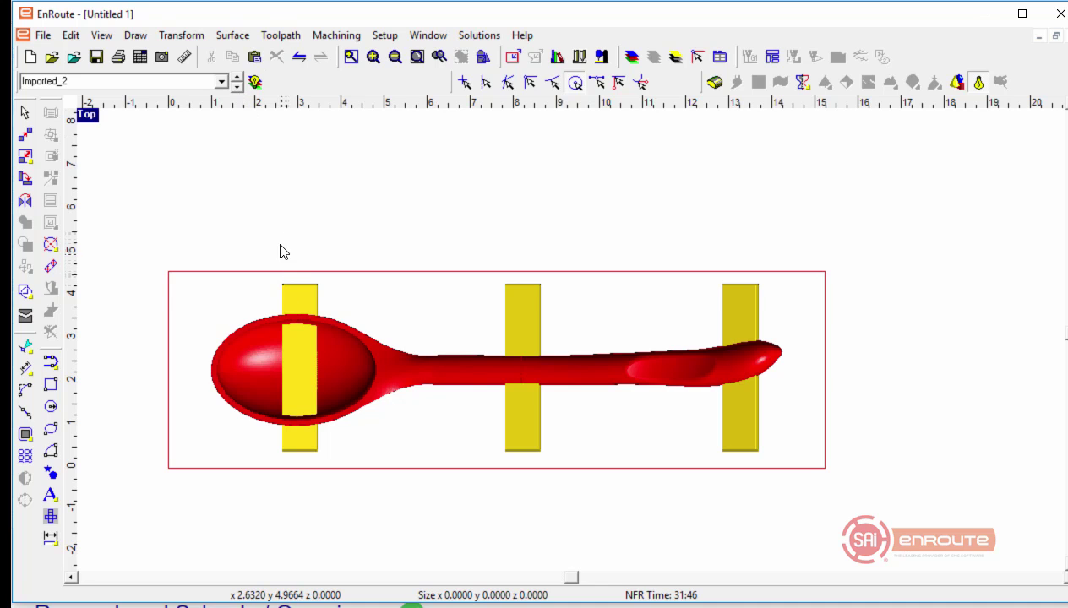
left_click(311, 289)
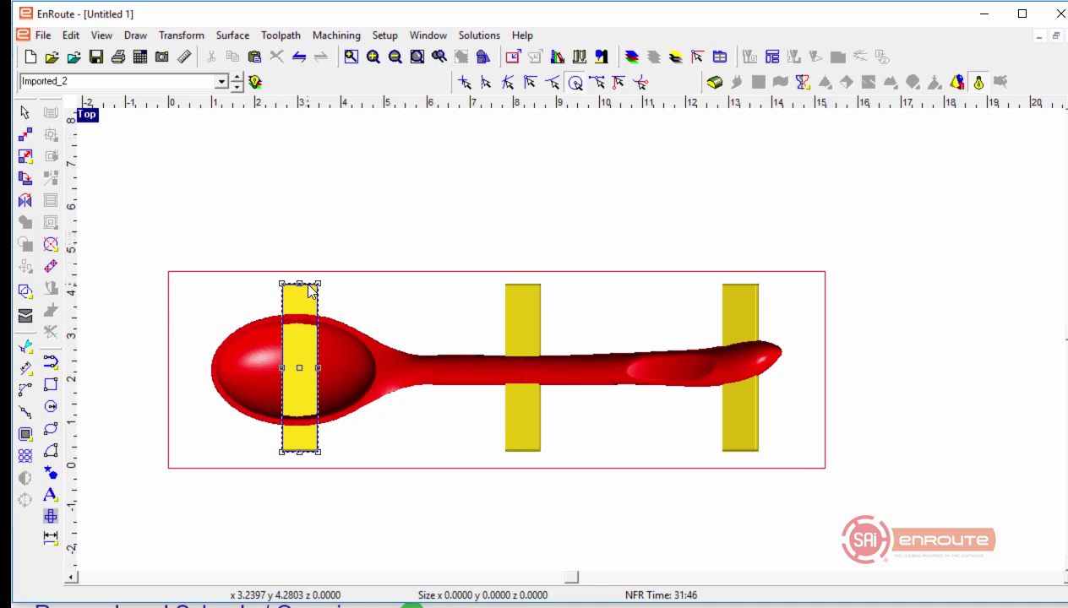
left_click(509, 287, "shift")
left_click(742, 287, "shift")
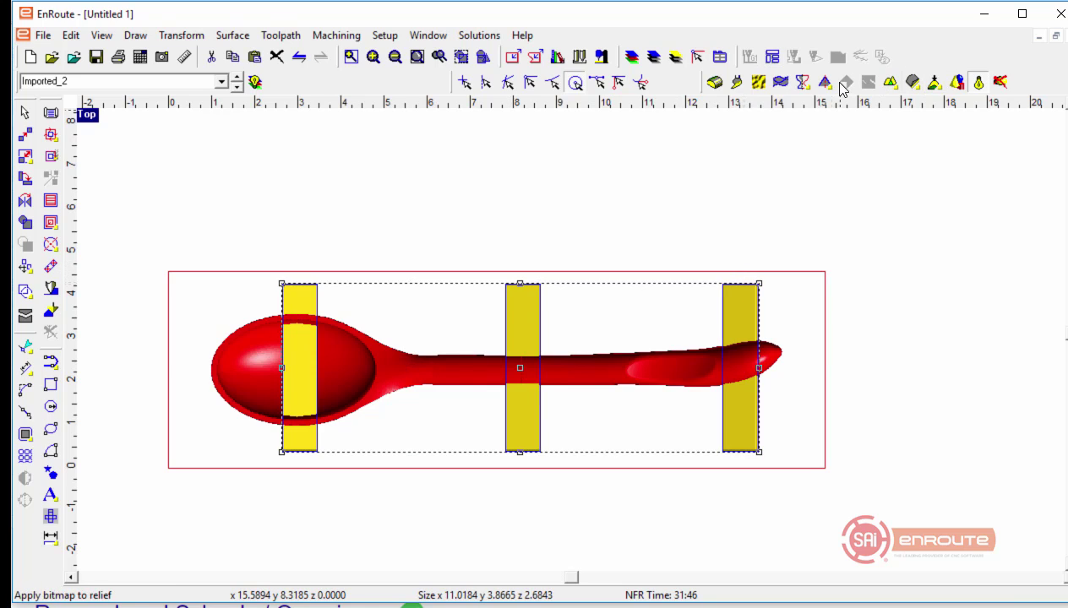
left_click(653, 56)
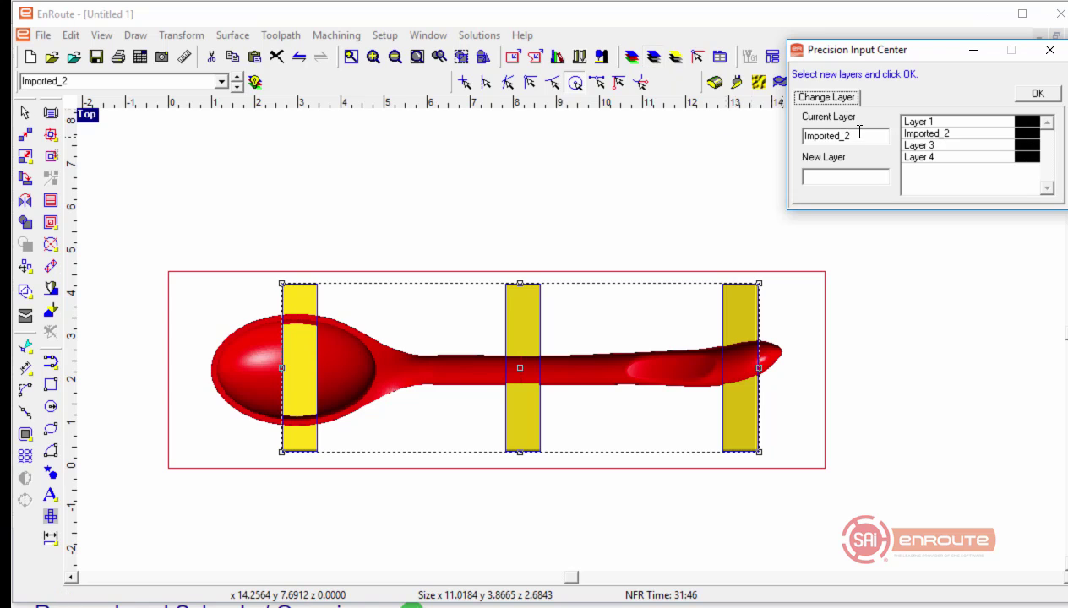
left_click(916, 122)
left_click(1035, 95)
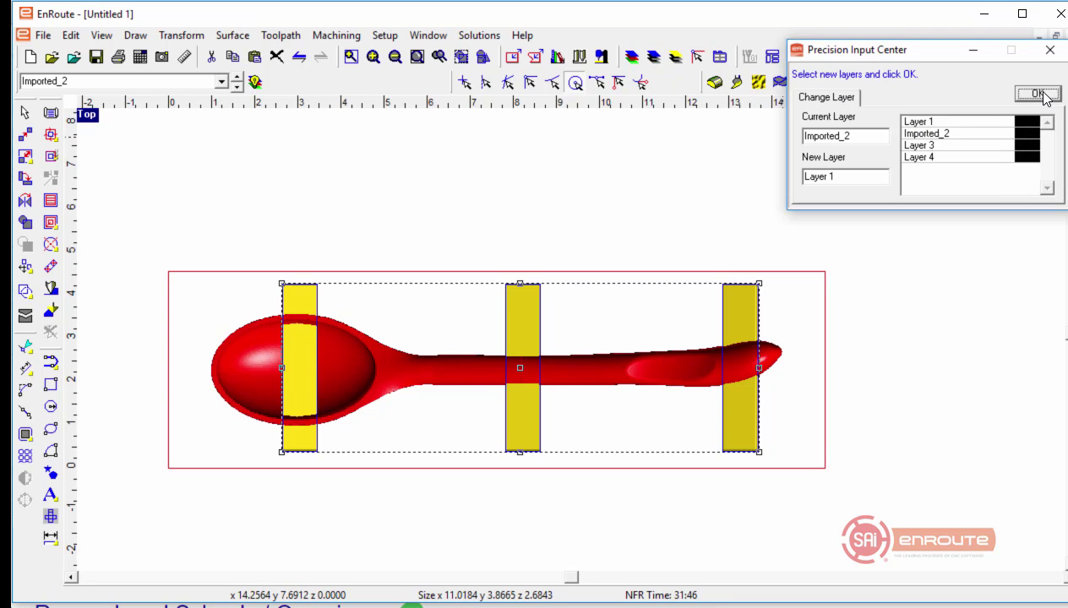
Step: On Layer 1, combine the surrounding plate relief with the mid-handle and handle-end support reliefs
left_click(239, 88)
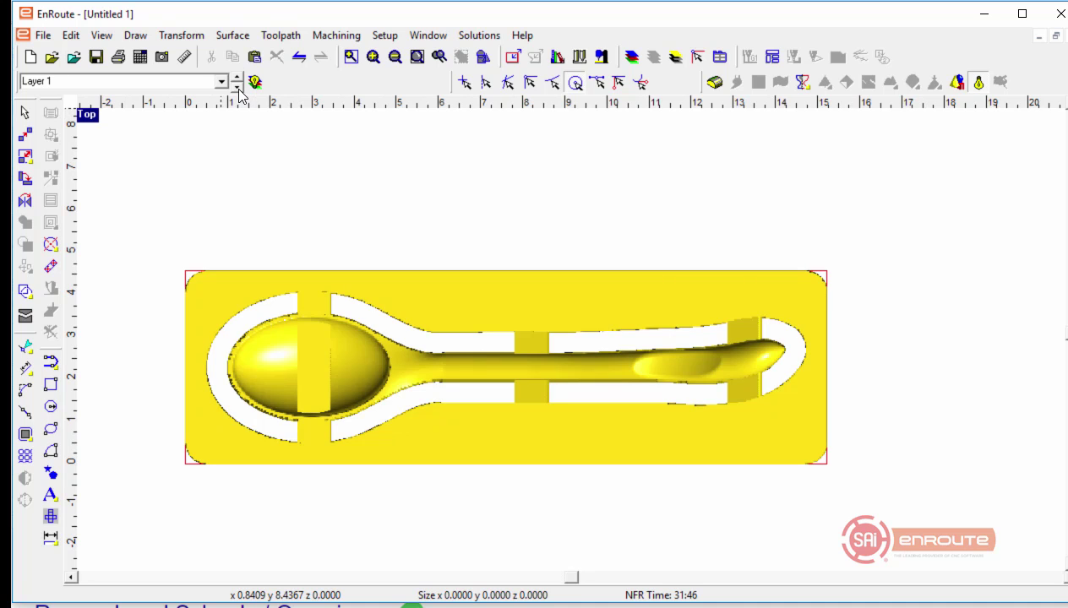
key("F8")
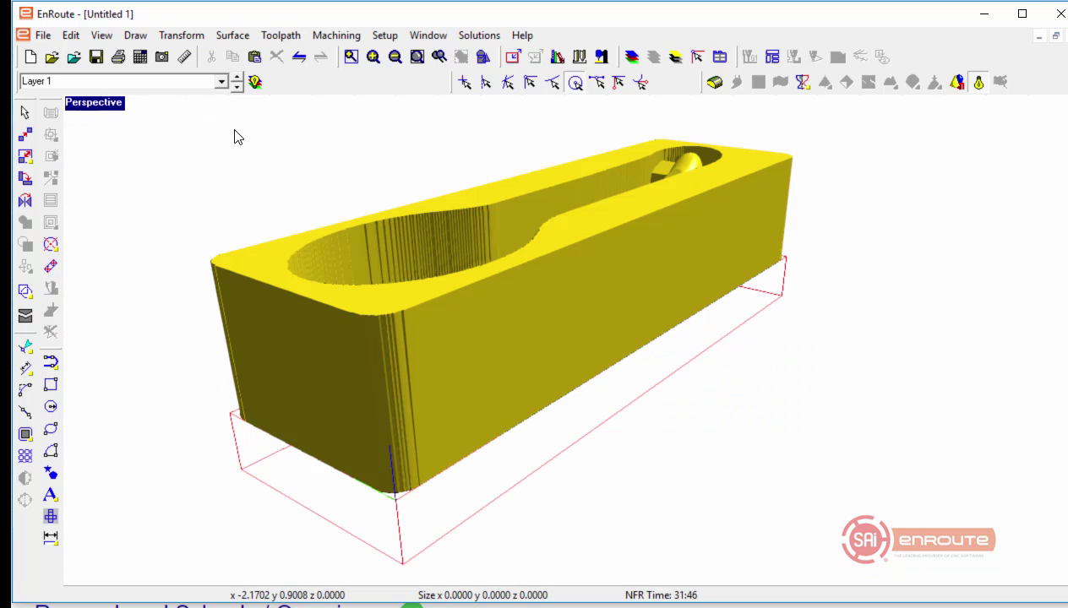
key("F8")
left_click(536, 272)
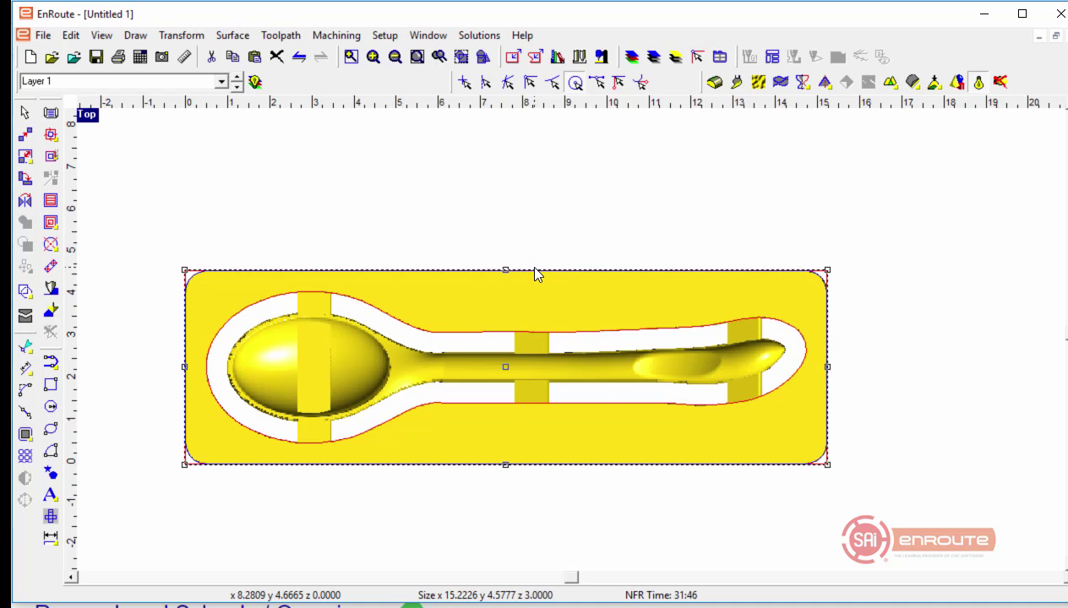
left_click_drag(607, 553, 466, 273, "shift")
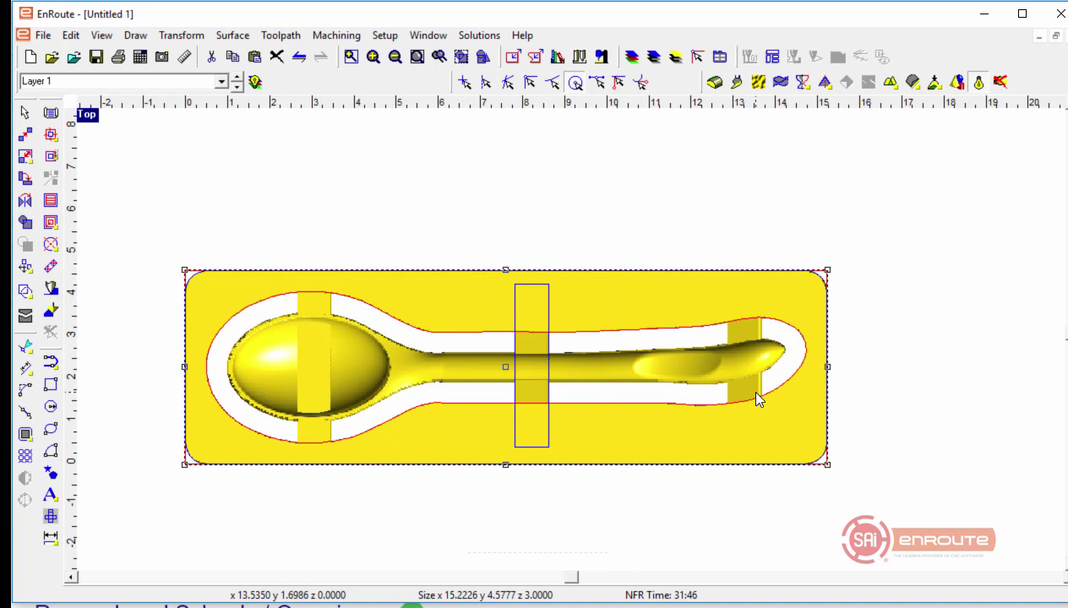
left_click_drag(799, 522, 709, 268, "shift")
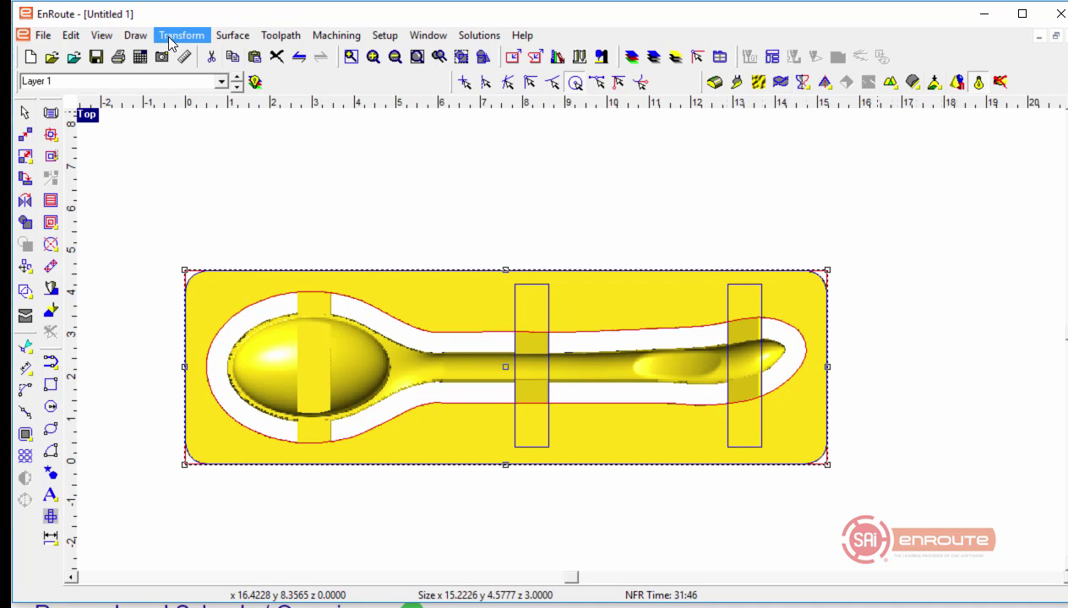
left_click(234, 35)
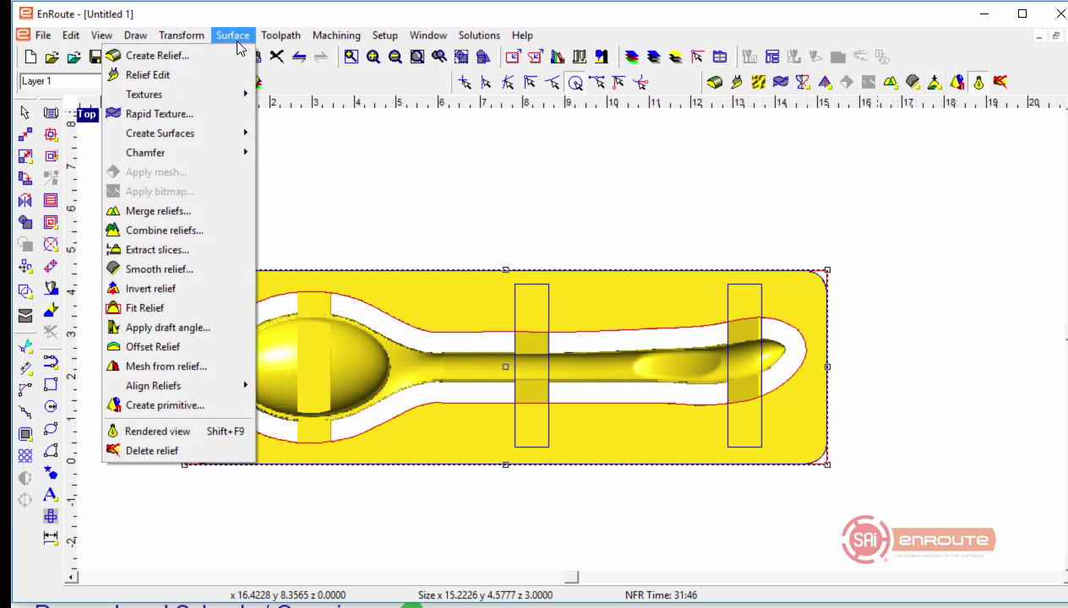
left_click(208, 233)
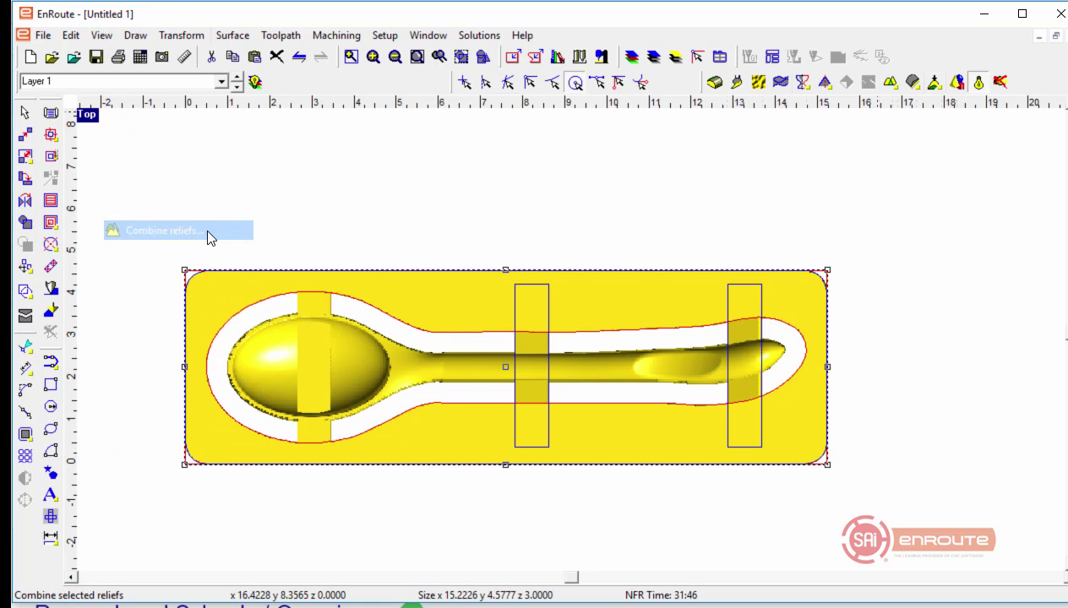
left_click(517, 213)
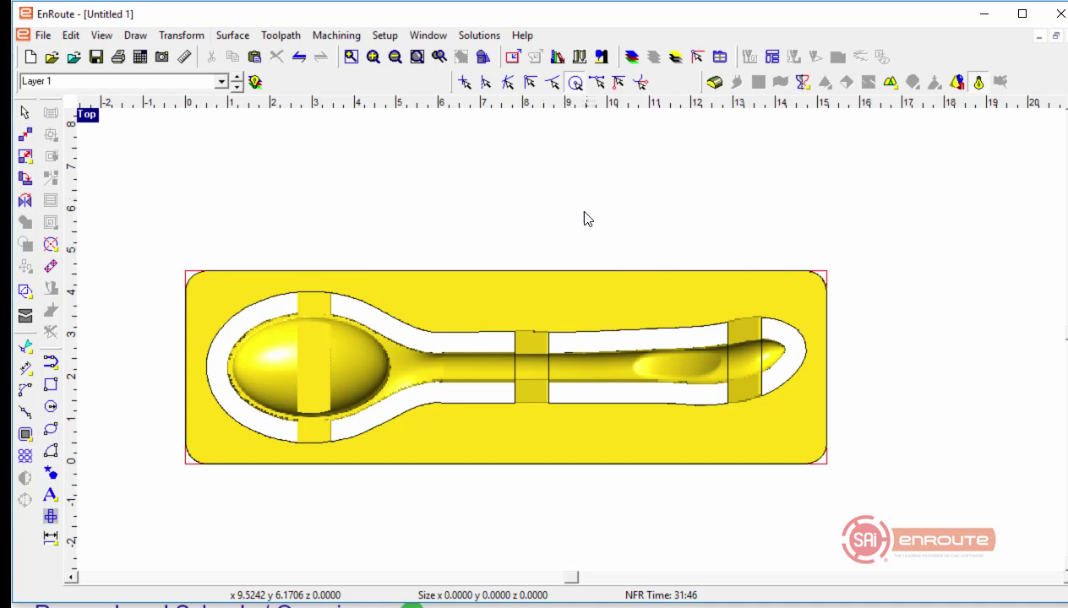
Step: Examine the combined reliefs in perspective, and check the bowl's support relief in the top view
key("F10")
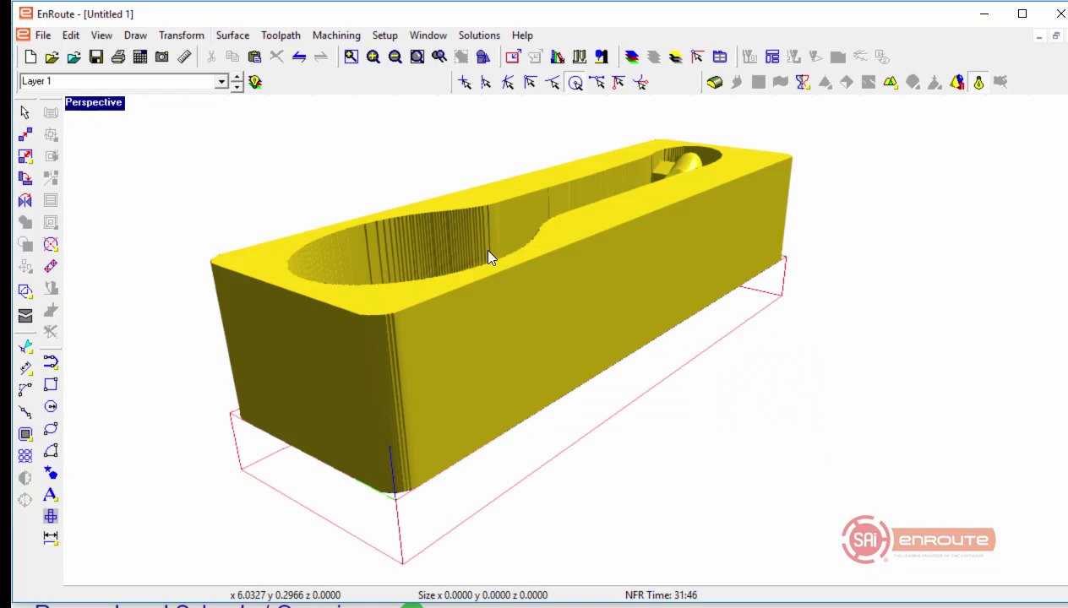
left_click_drag(525, 275, 477, 437)
key("F10")
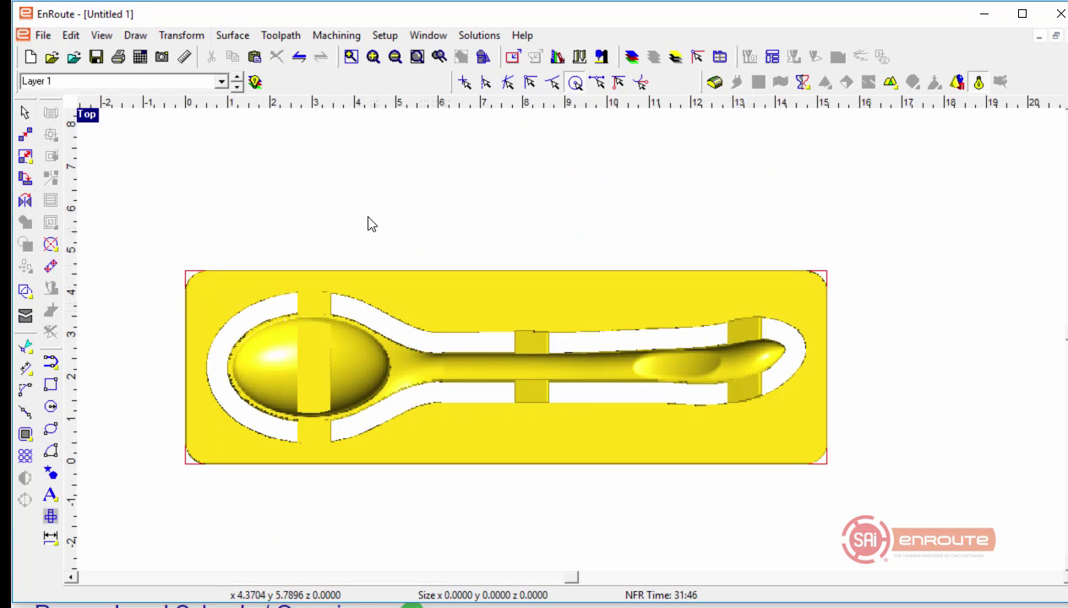
scroll(279, 329, "up", 2)
scroll(295, 311, "up", 1)
mouse_move(291, 218)
left_mouse_down()
mouse_move(414, 538)
mouse_move(414, 567)
left_mouse_up()
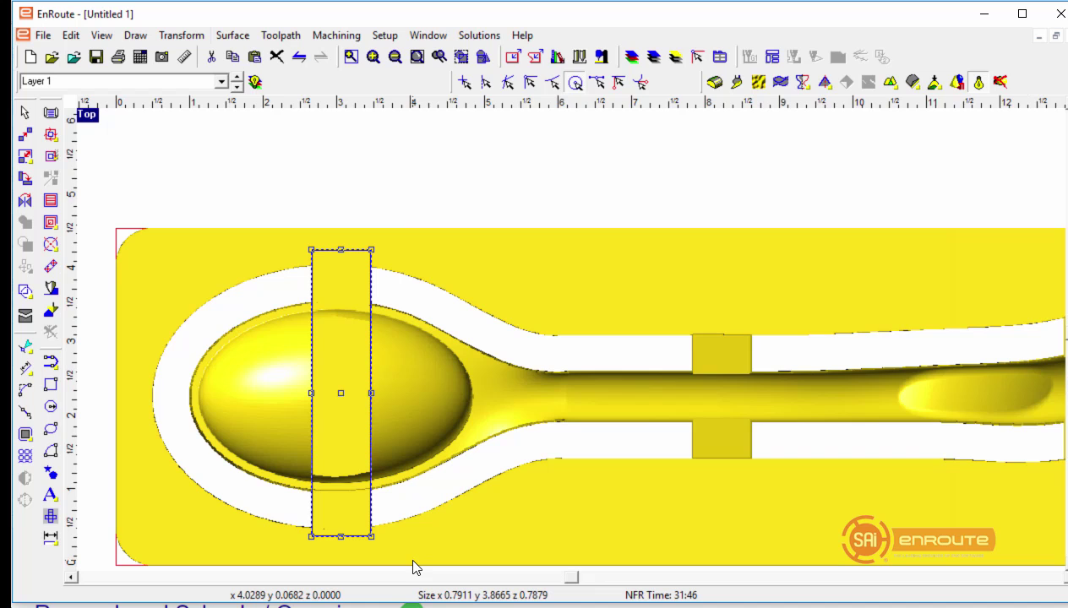
left_click(317, 198)
Step: Draw a straight polyarc line across the bowl's support relief, just inside the bowl's upper rim
scroll(338, 335, "up", 3)
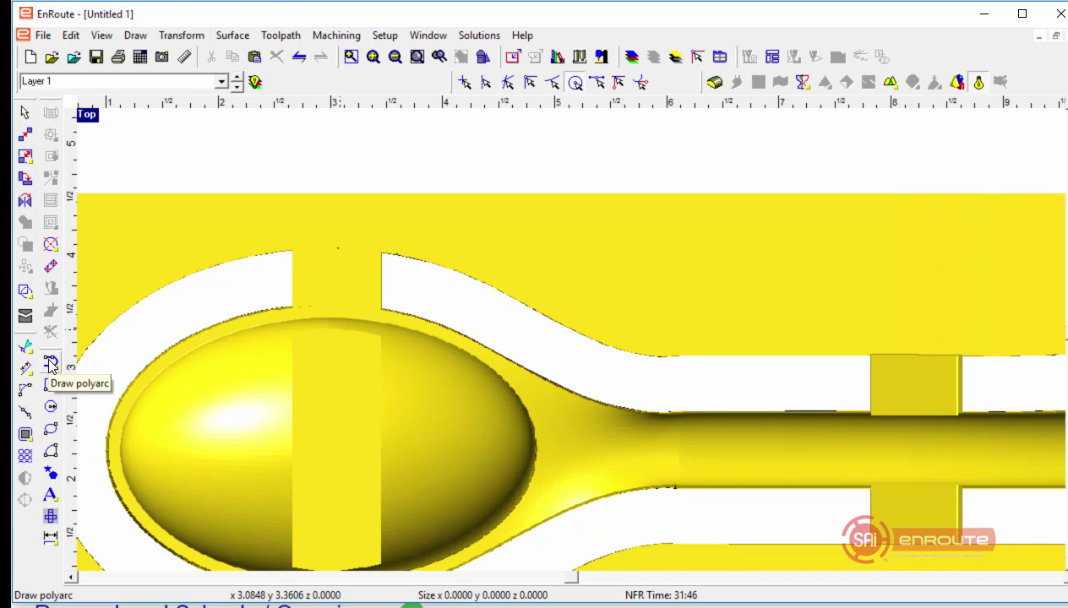
left_click(51, 365)
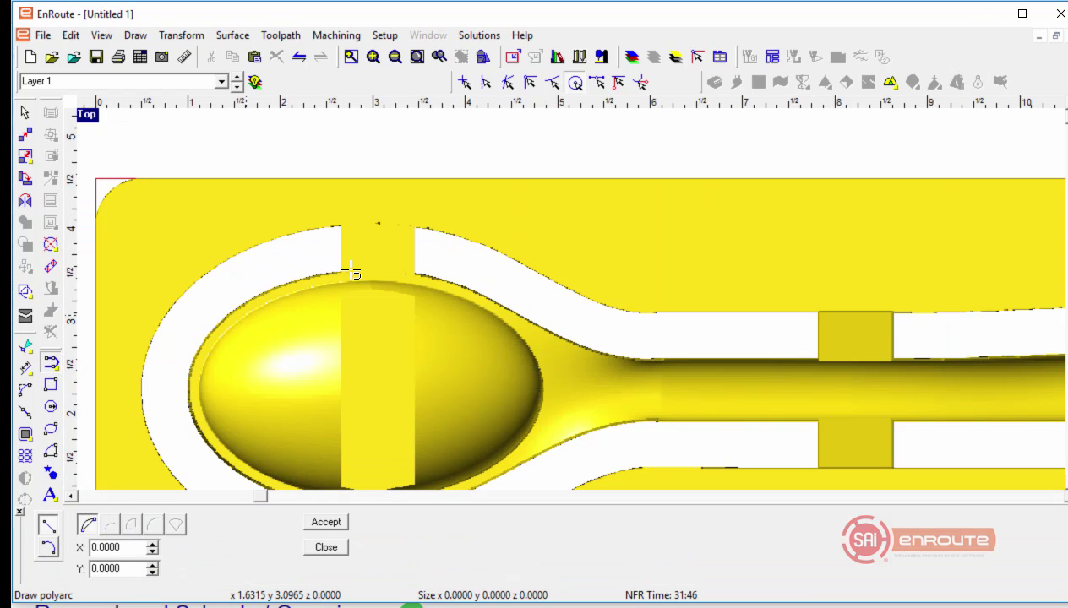
scroll(347, 272, "up", 2)
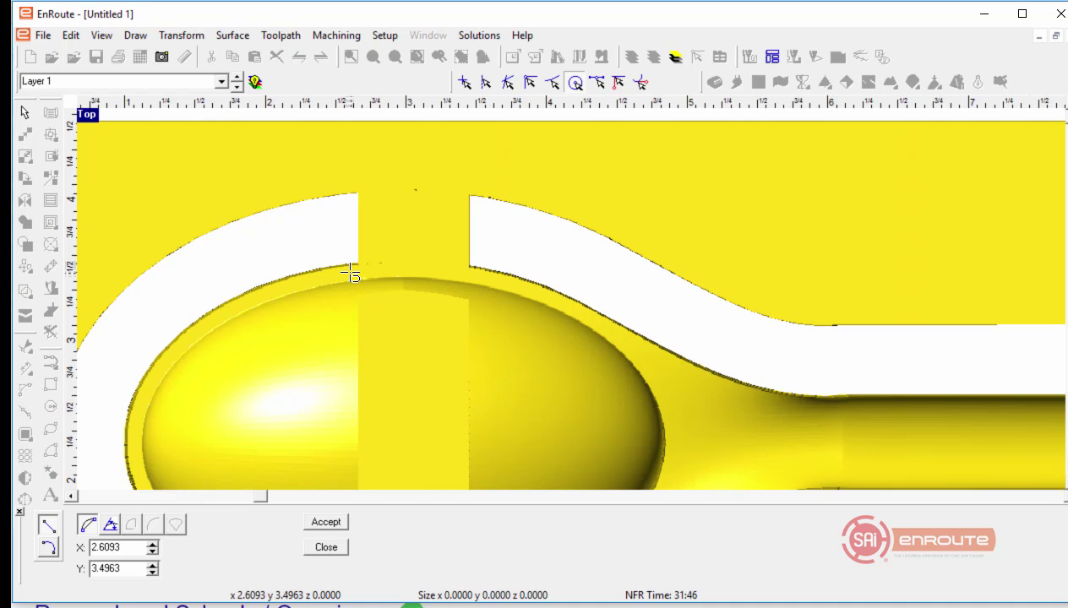
left_click(349, 272)
left_click(478, 272)
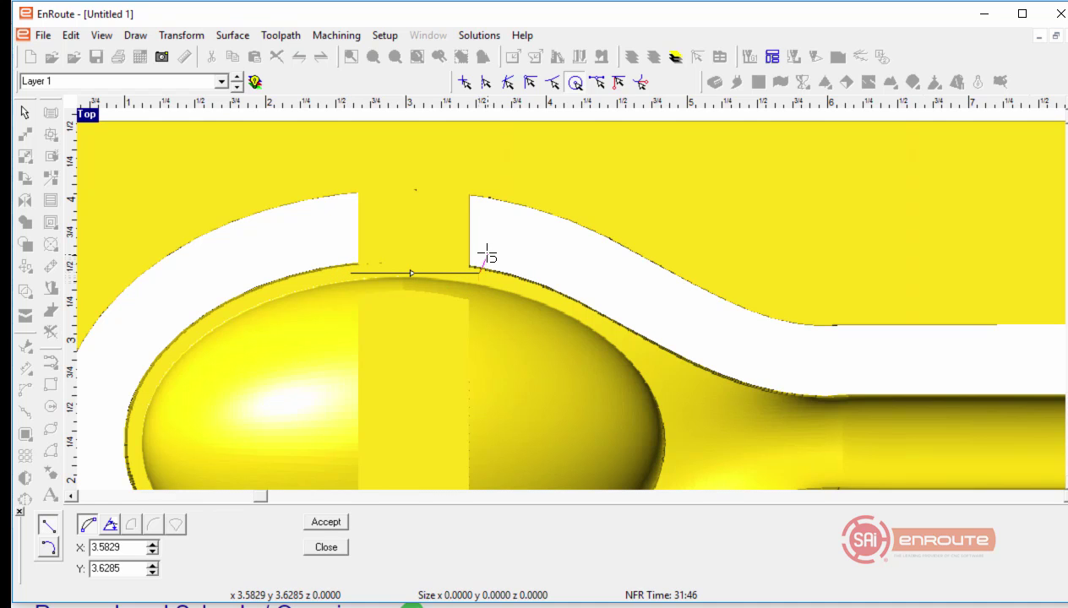
right_click(486, 253)
right_click(486, 253)
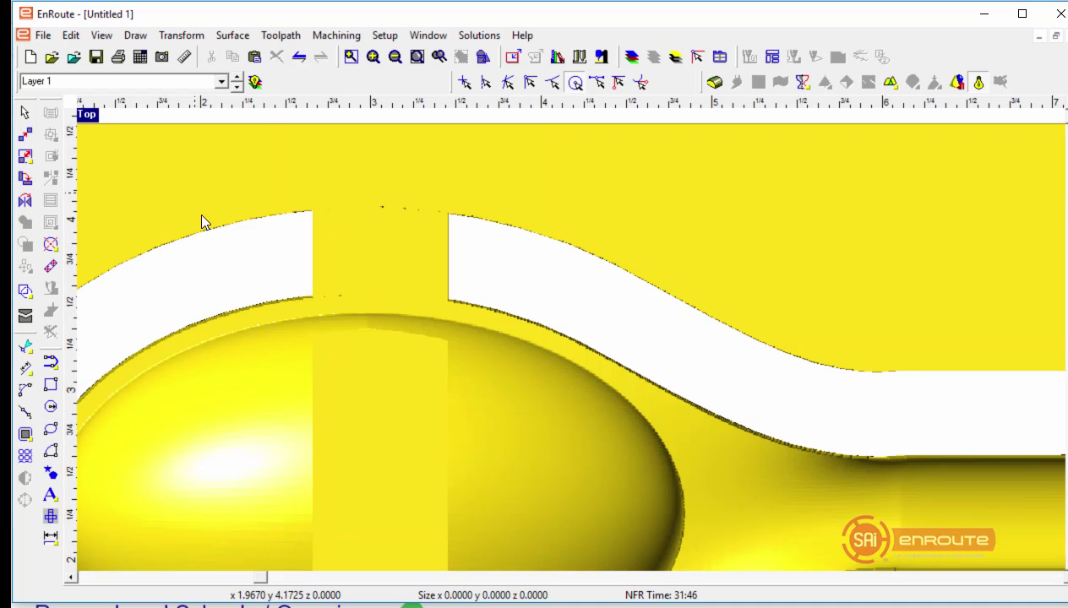
Step: Bend the line across the bowl's support into an arc following the upper rim, adjust its endpoint, and check it in shaded view
left_click(960, 82)
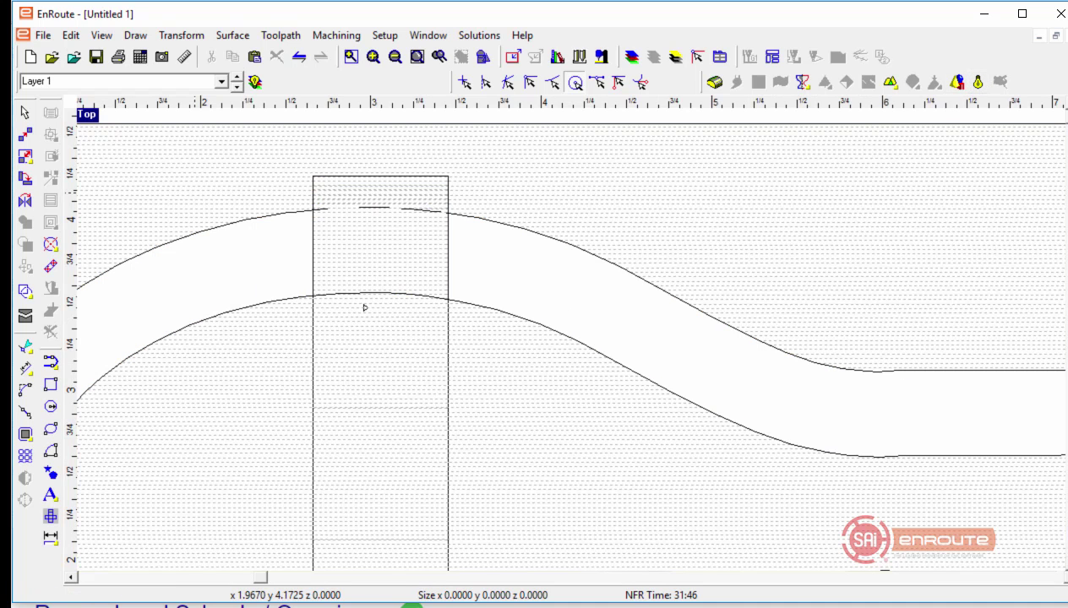
left_click(25, 317)
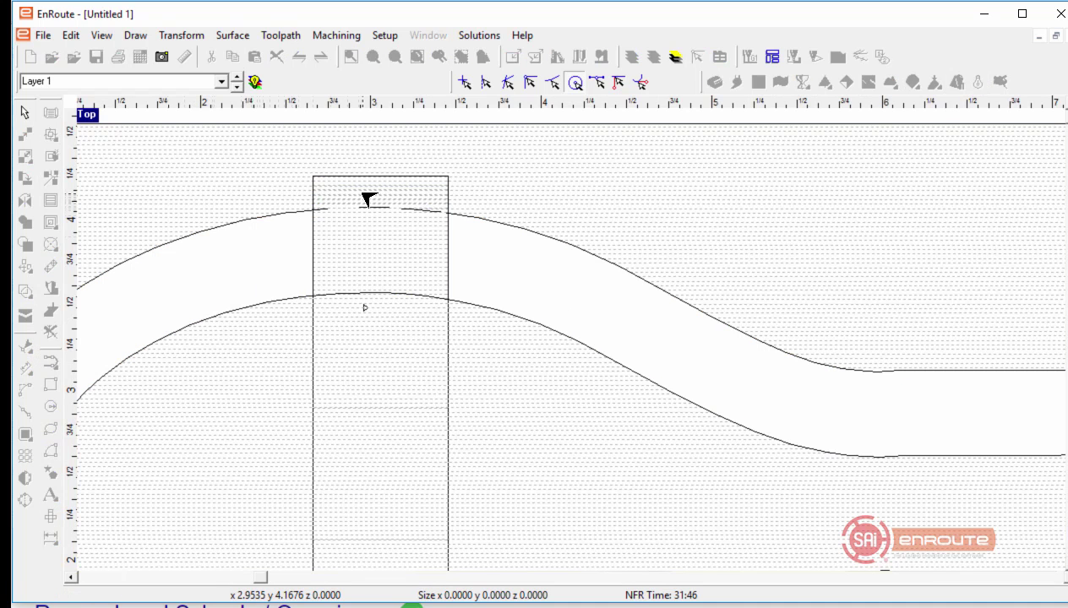
scroll(368, 200, "up", 2)
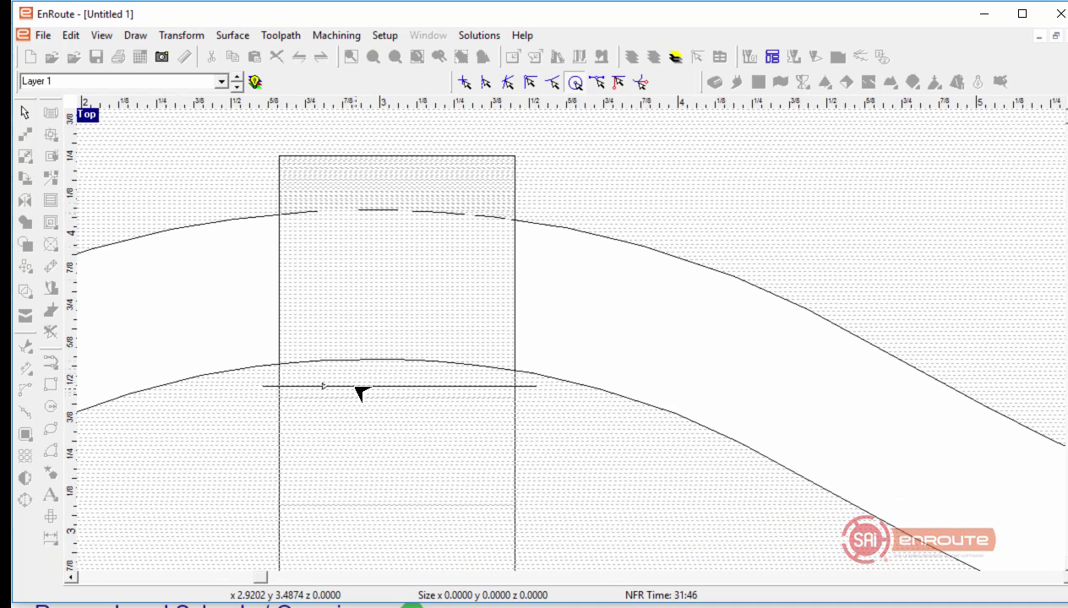
left_click_drag(356, 387, 357, 375)
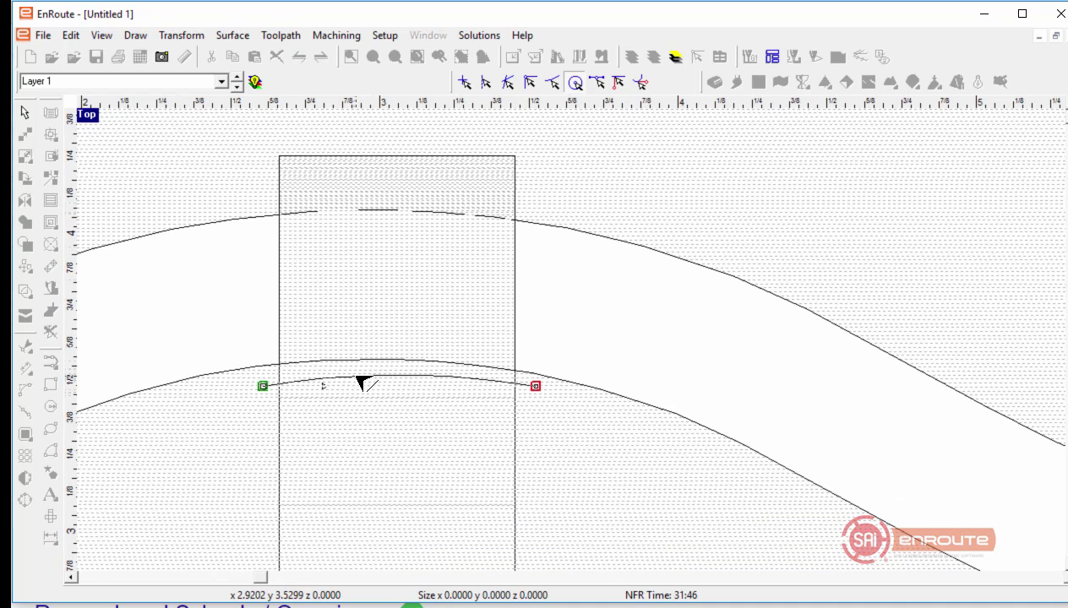
left_click_drag(271, 387, 257, 381)
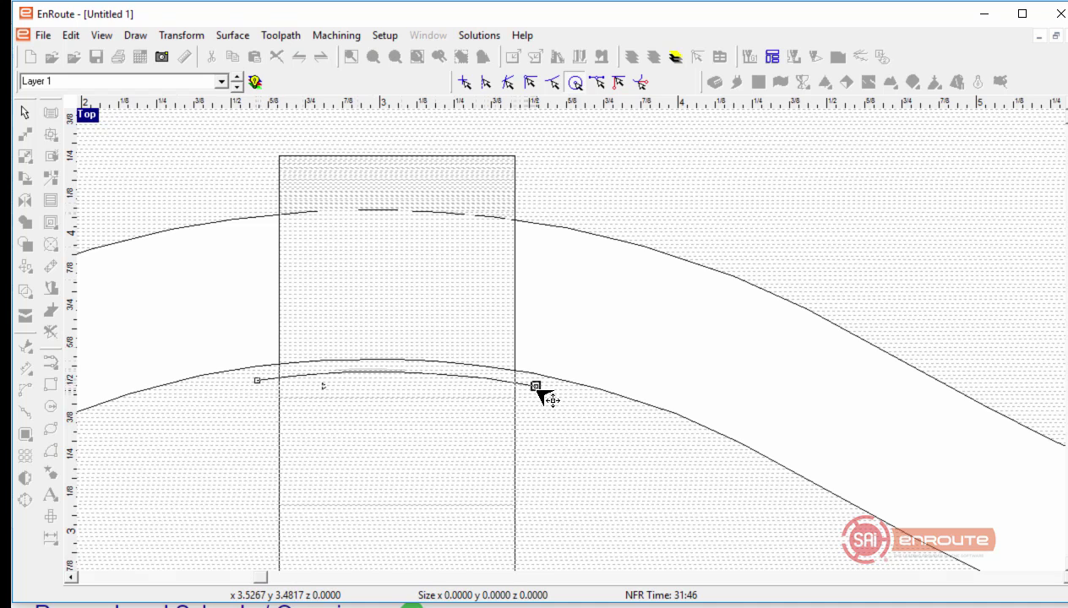
right_click(640, 324)
left_click(652, 336)
left_click(533, 388)
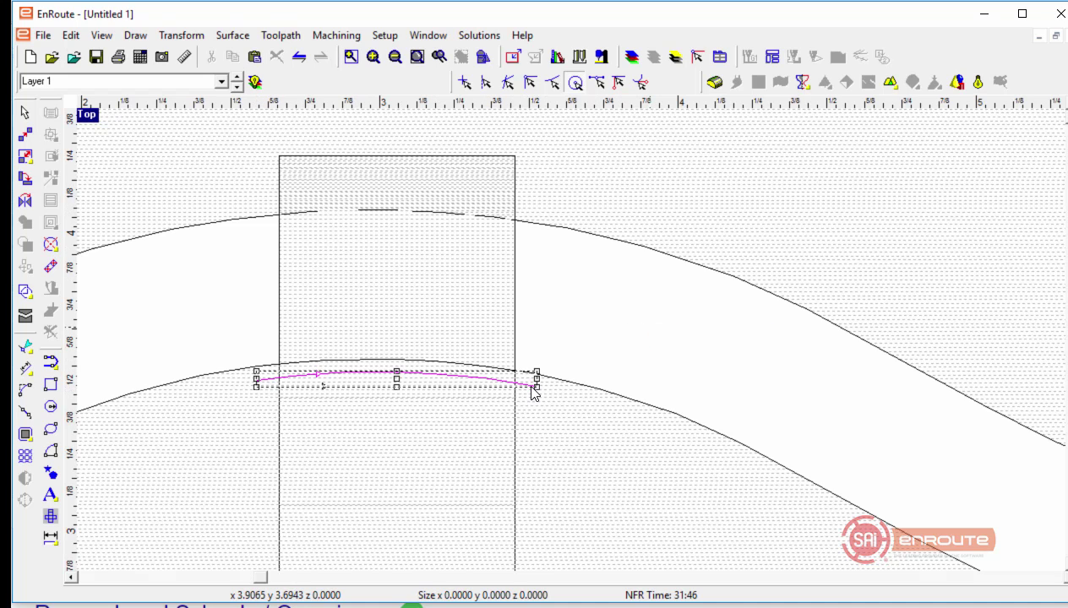
left_click(978, 82)
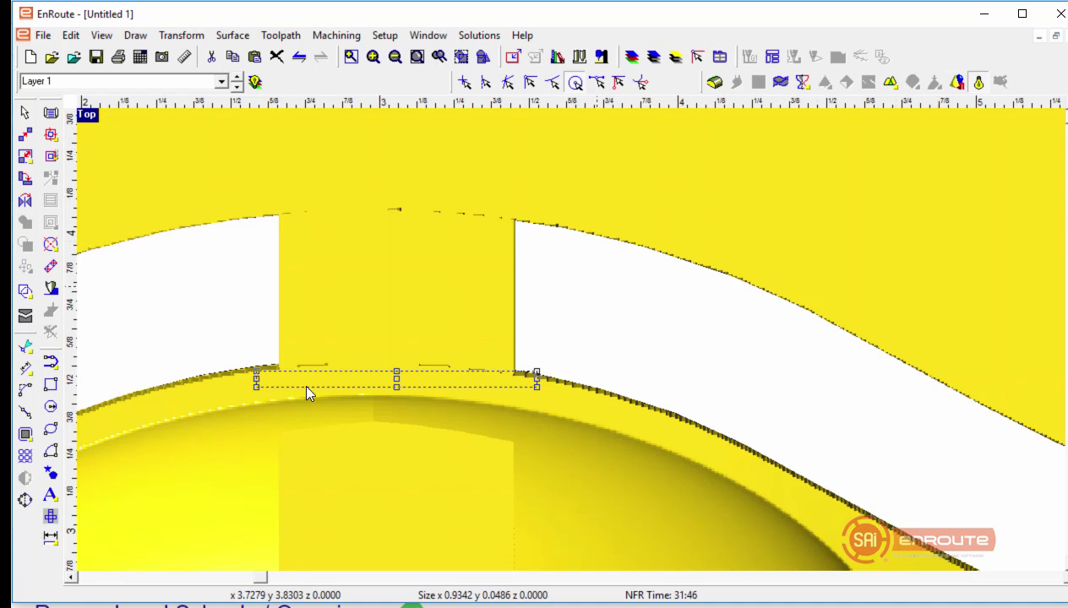
scroll(388, 353, "up", 2)
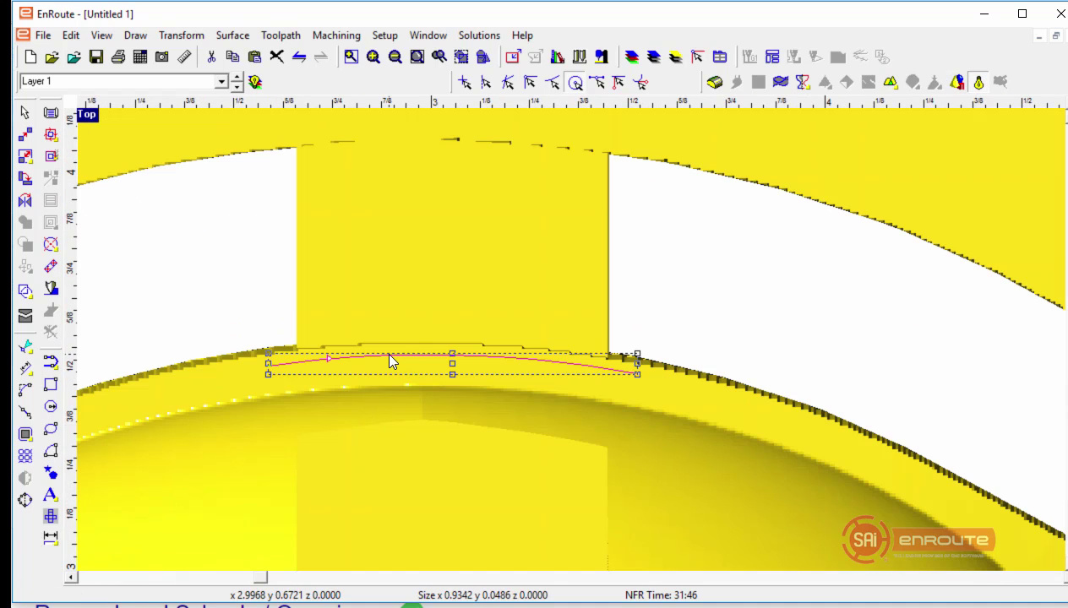
scroll(389, 361, "down", 2)
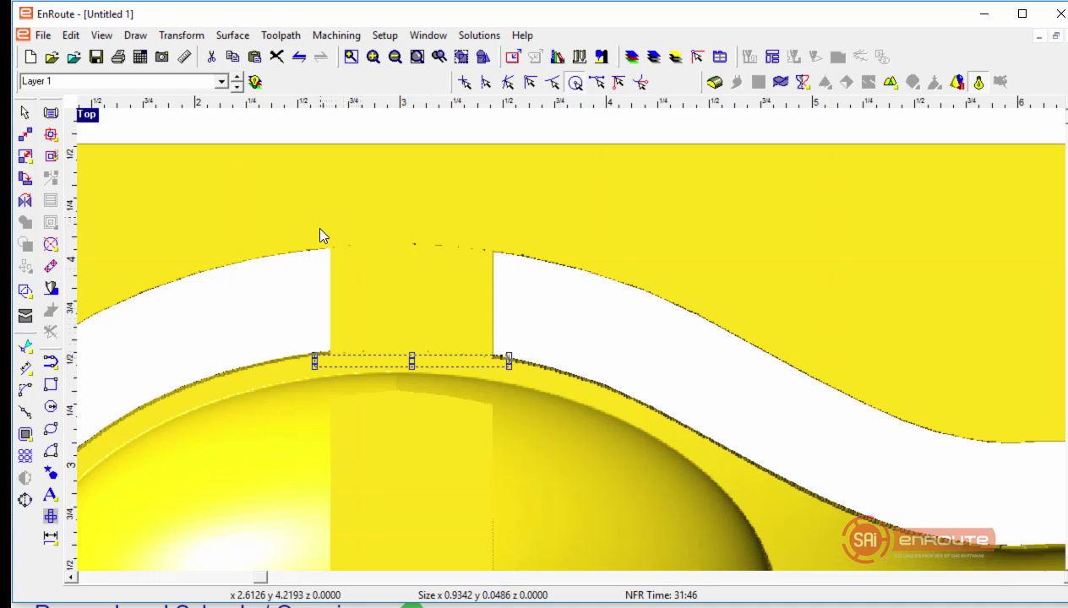
Step: Mirror a copy of the arc across a horizontal axis at y 2.2890 onto the bowl's lower rim
left_click(266, 352)
scroll(267, 347, "down", 2)
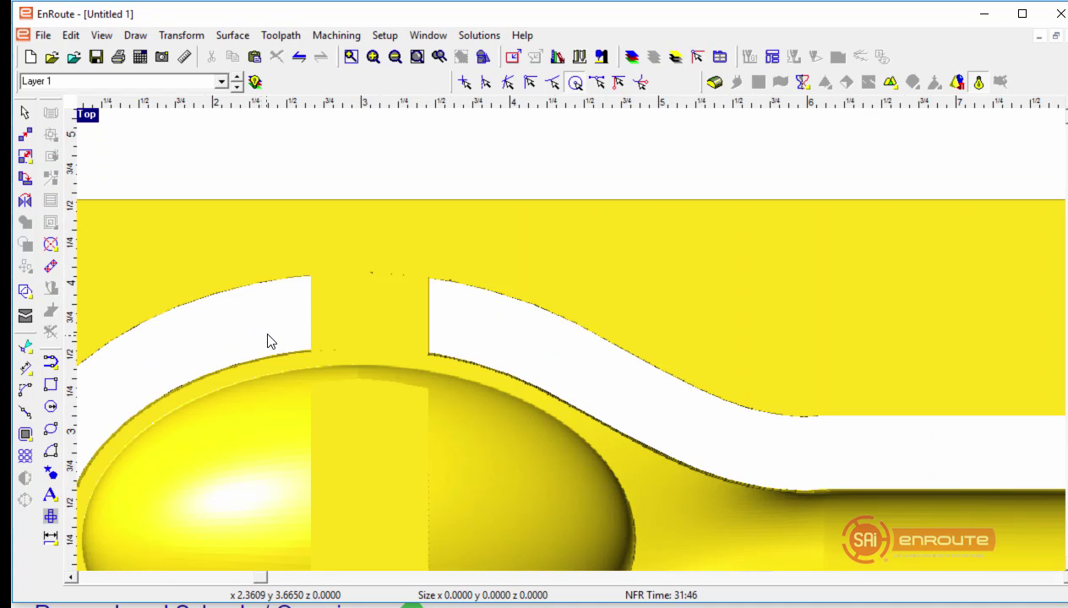
scroll(267, 342, "down", 1)
mouse_move(430, 338)
left_mouse_down()
mouse_move(353, 376)
mouse_move(250, 394)
left_mouse_up()
scroll(386, 363, "down", 2)
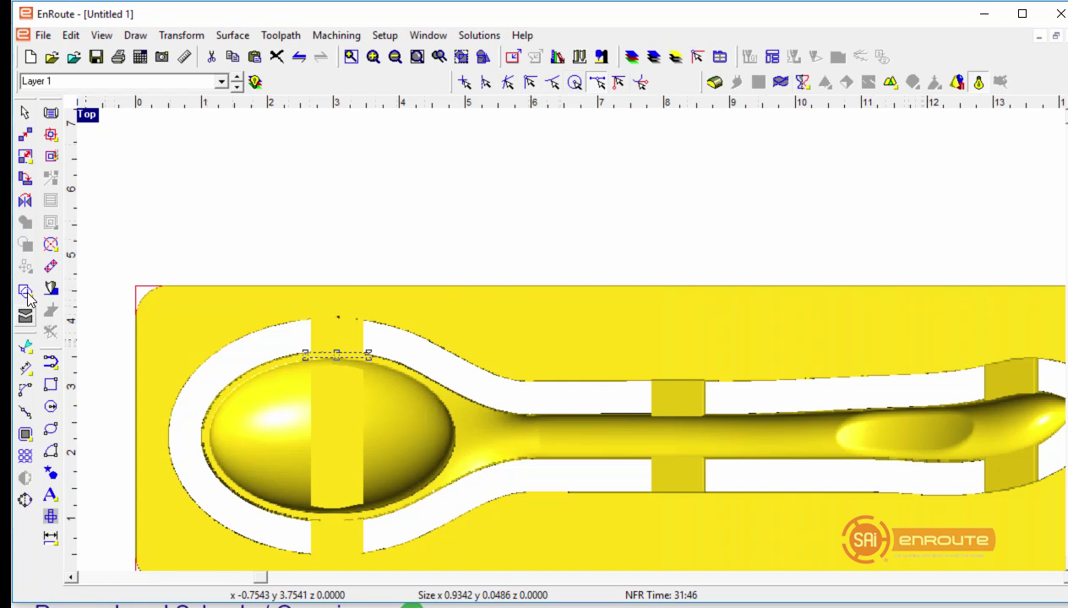
left_click(26, 201)
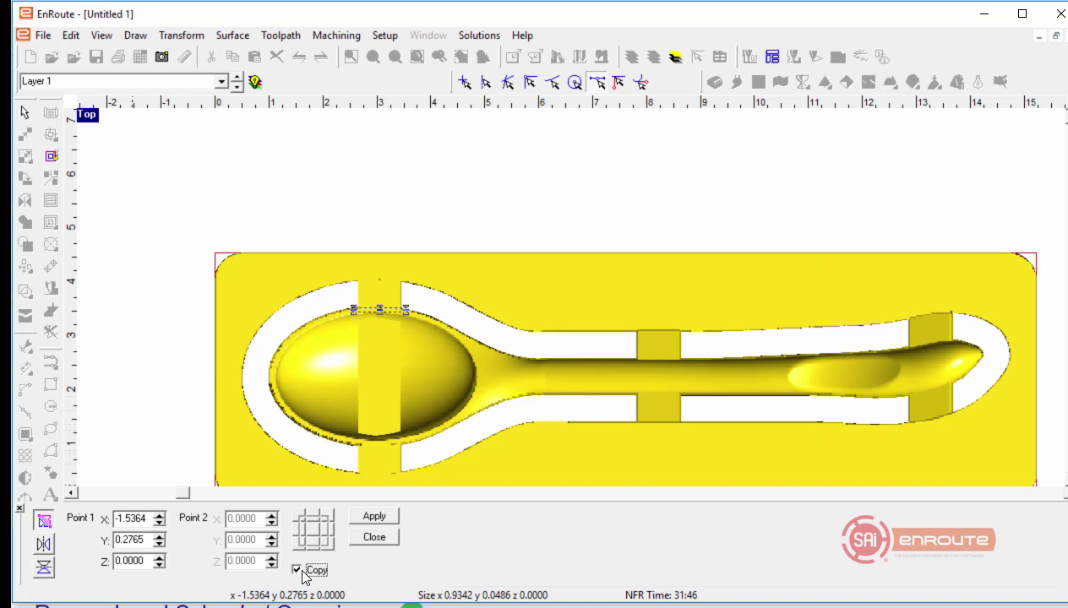
left_click(215, 377)
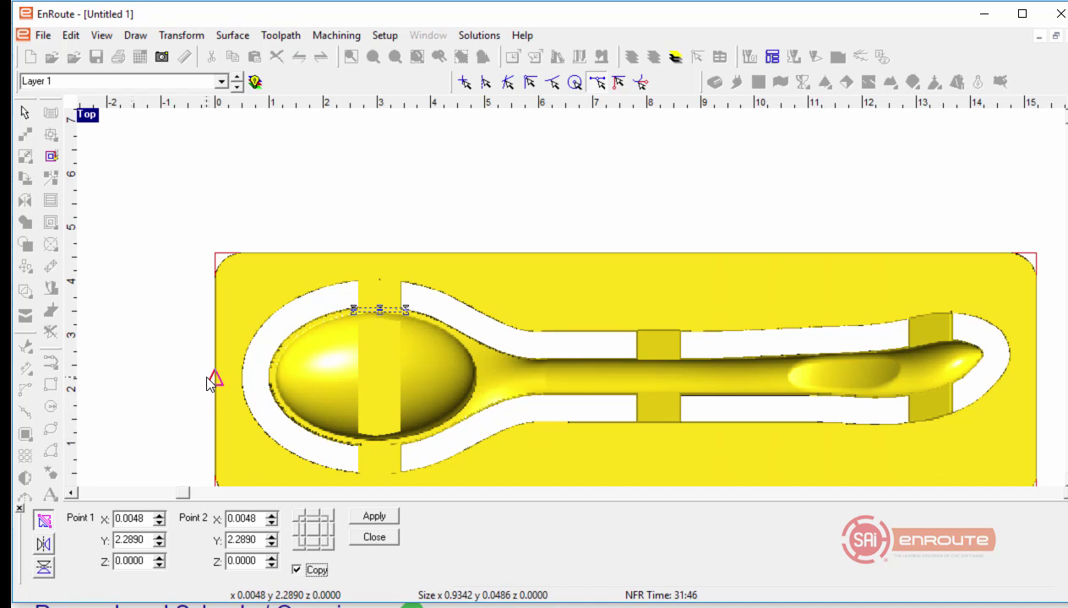
left_click(425, 376)
left_click(19, 508)
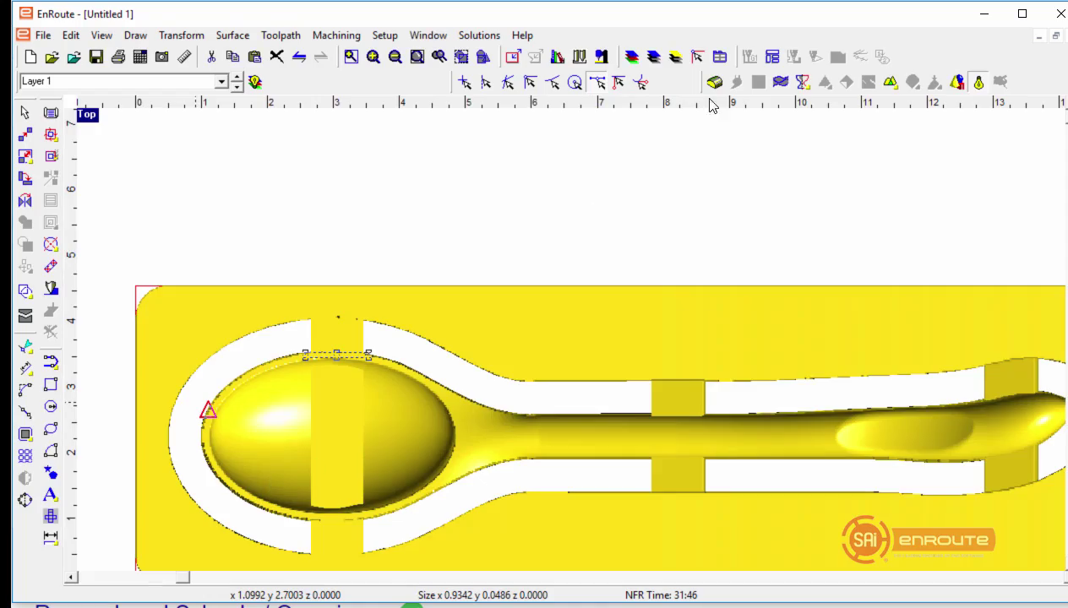
Step: Check the mirrored arc without shading, and select the bowl's support box relief together with both rim arcs
left_click(977, 82)
scroll(348, 502, "up", 2)
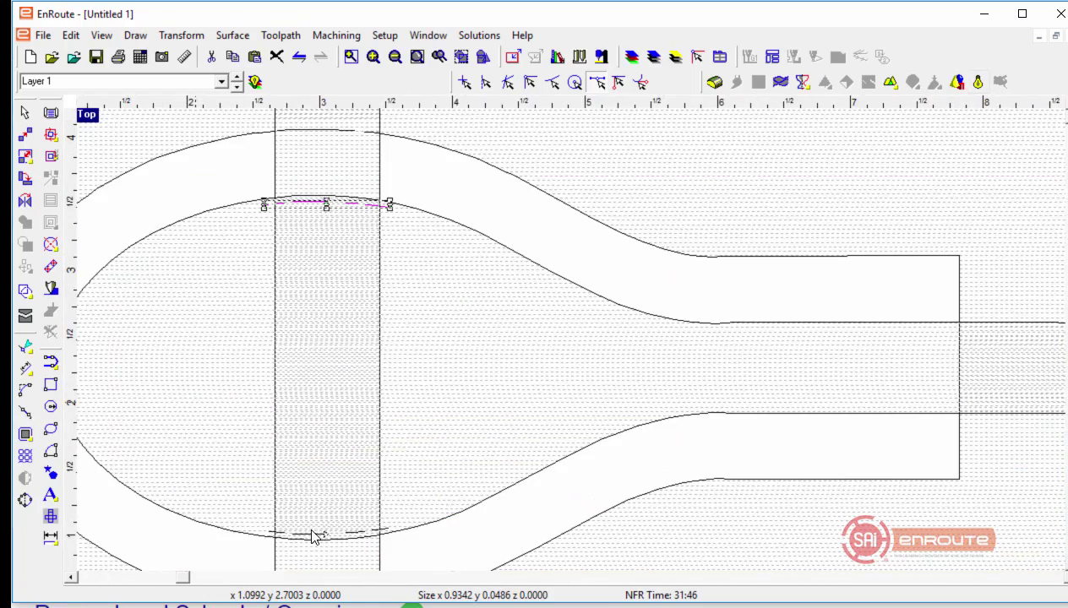
scroll(312, 538, "up", 2)
scroll(360, 518, "down", 2)
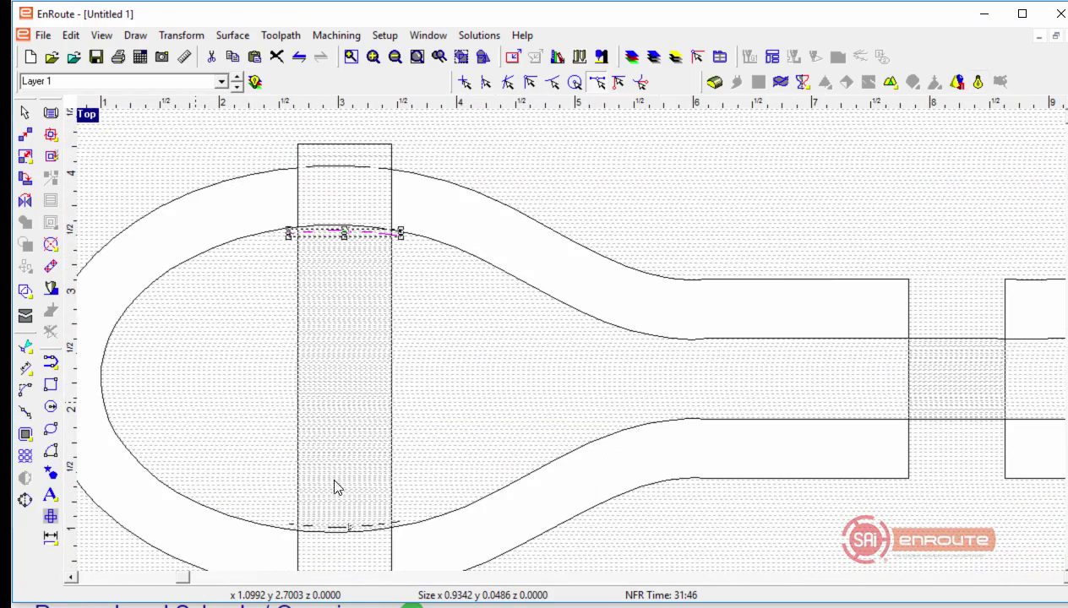
right_click(483, 242)
left_click(442, 239)
scroll(441, 238, "down", 2)
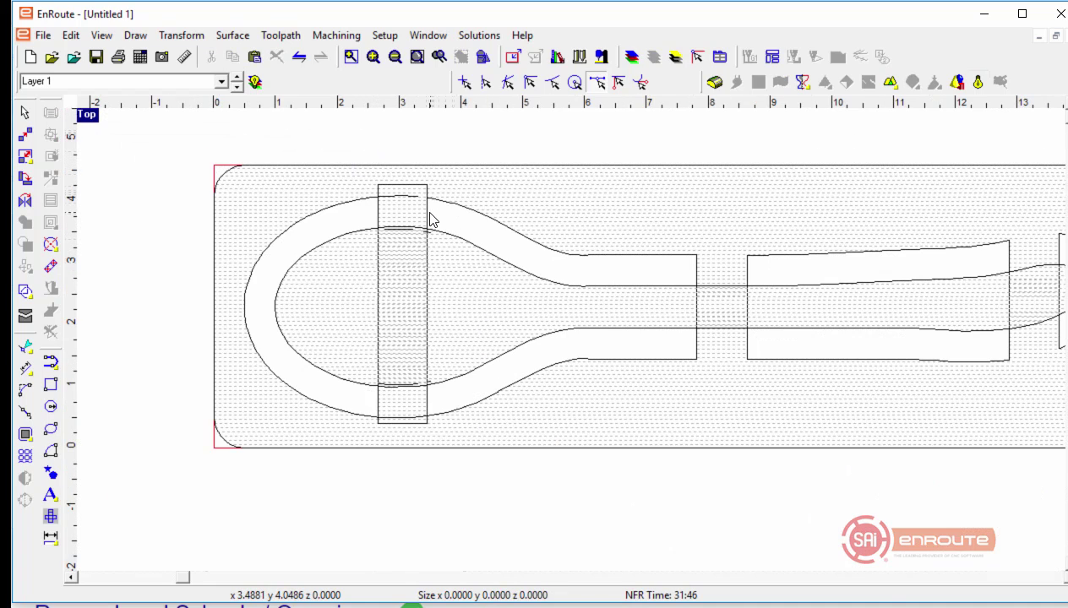
left_click(428, 220)
left_click_drag(355, 221, 451, 242, "shift")
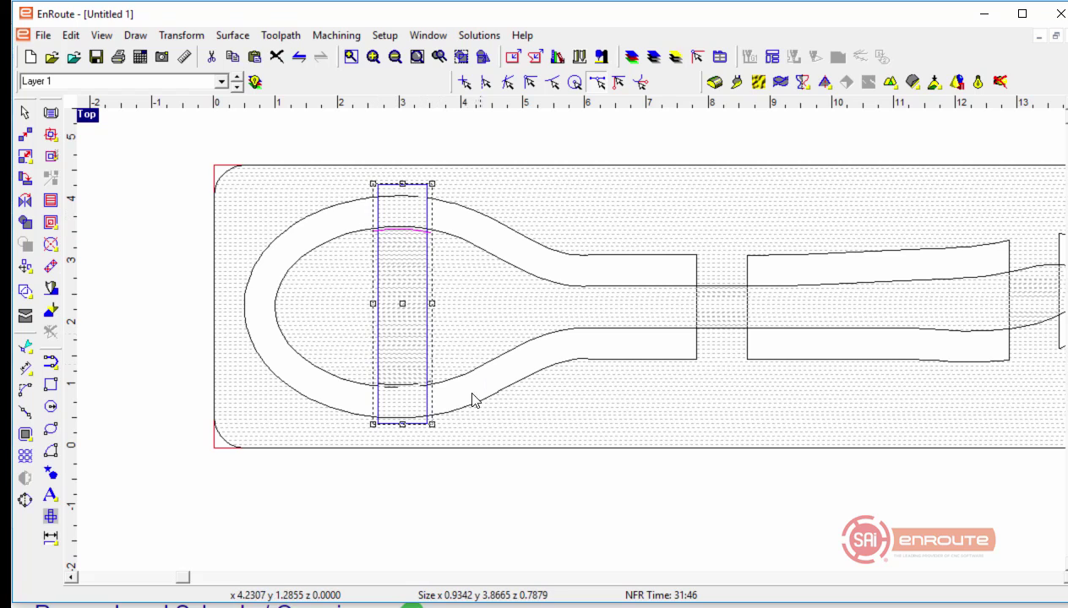
left_click_drag(474, 465, 345, 370, "shift")
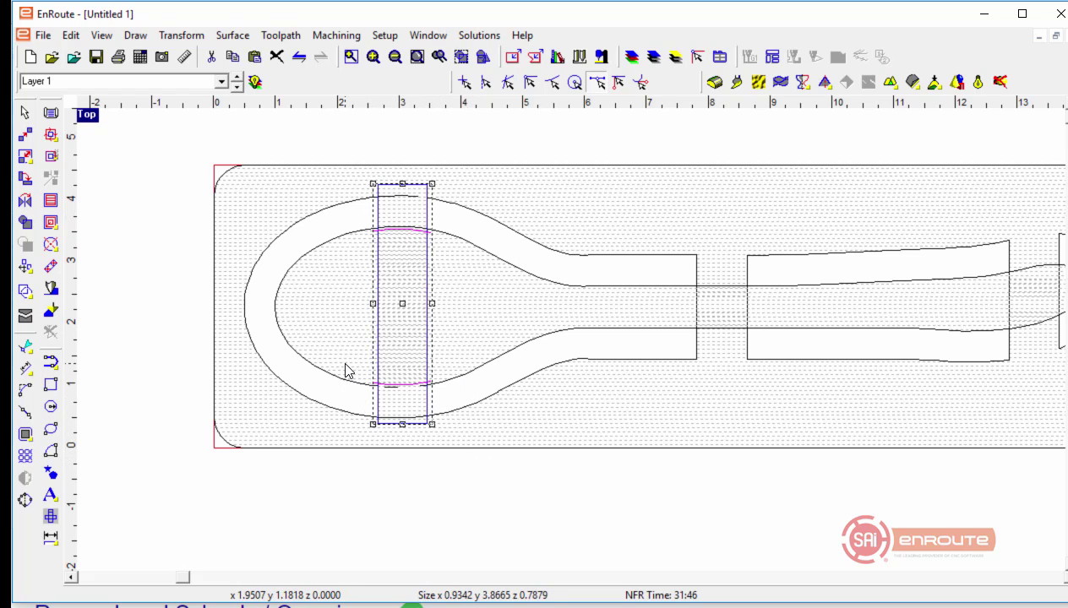
key("Delete")
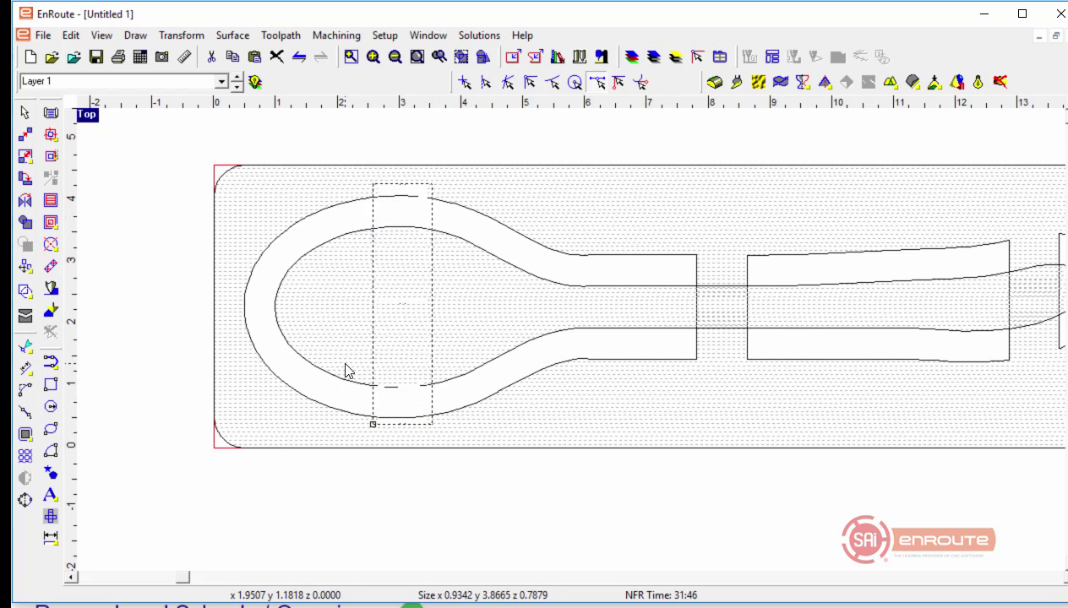
left_click(237, 86)
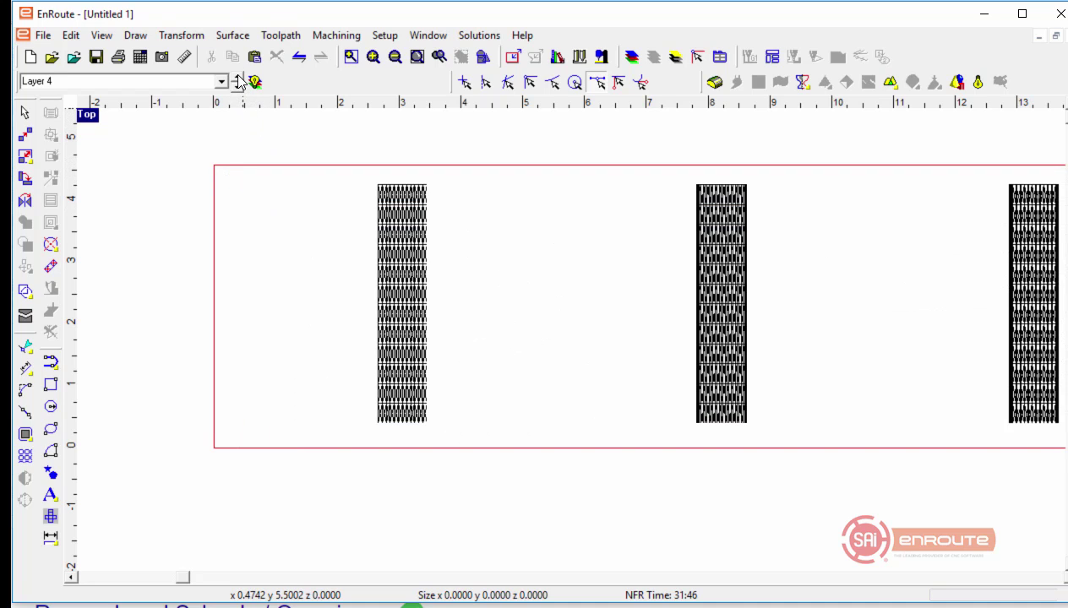
left_click(238, 78)
key("ctrl+z")
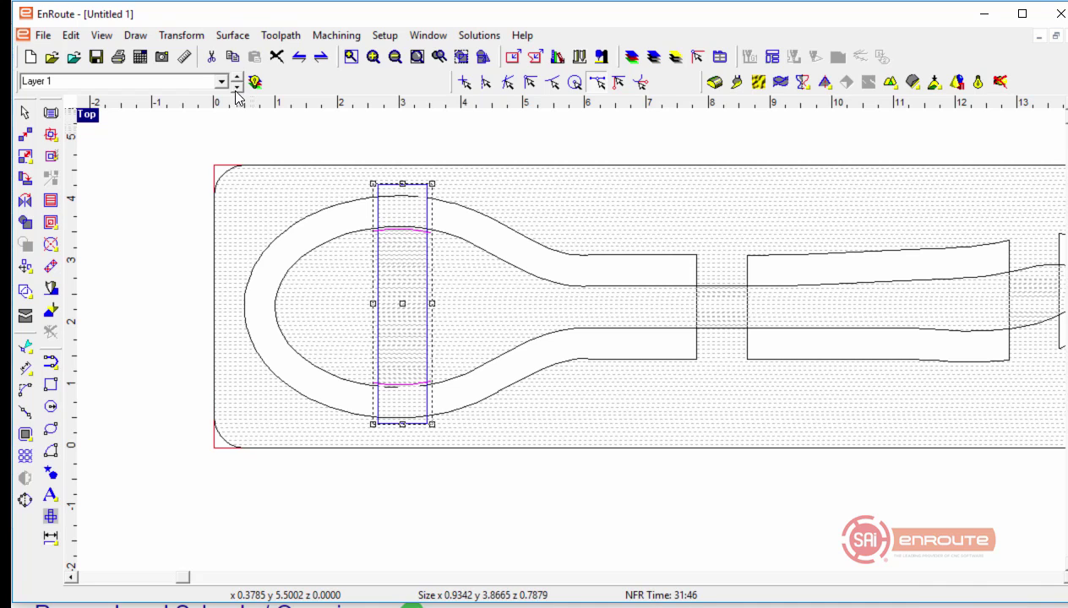
Step: Copy the selected support box relief and both arcs from Layer 1 to Layer 3
left_click(236, 87)
left_click(237, 87)
left_click(236, 87)
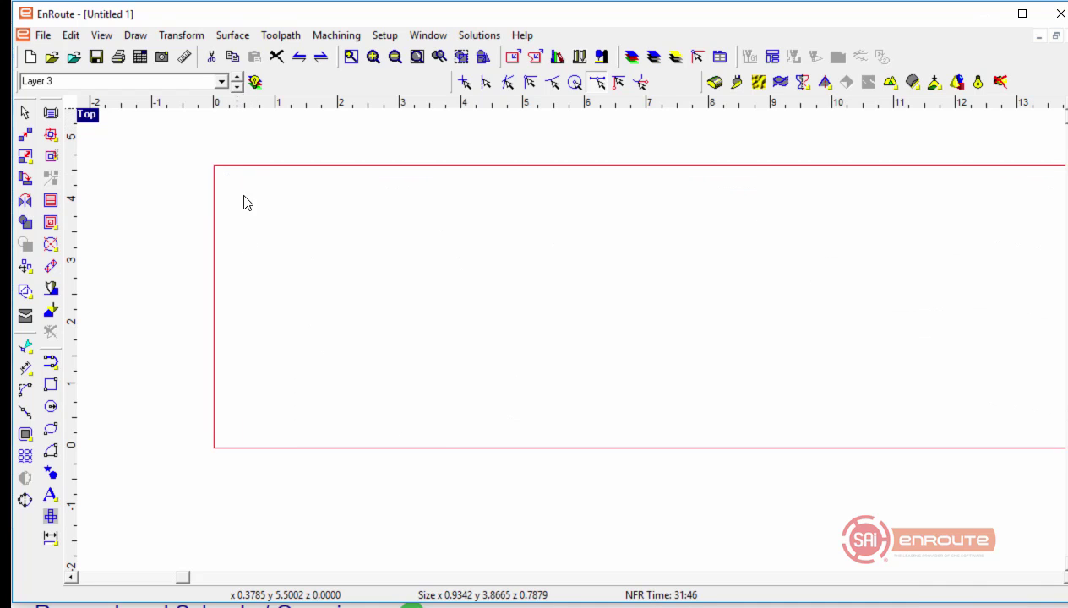
right_click(243, 237)
left_click(309, 490)
left_click(229, 454)
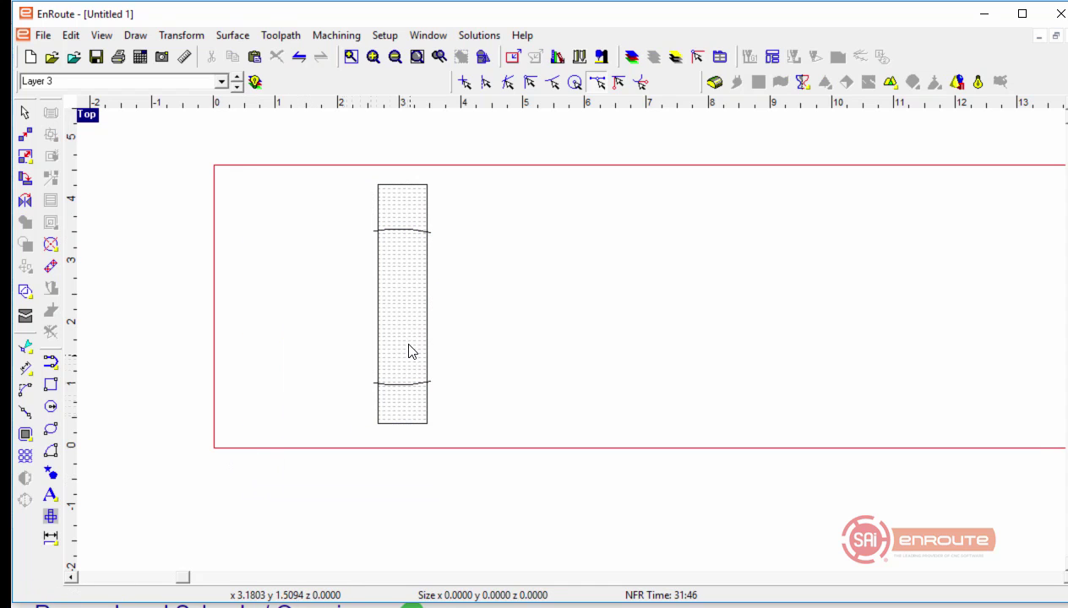
Step: Delete the relief from the support box on Layer 3, keeping its outline
left_click(427, 324)
left_click(980, 80)
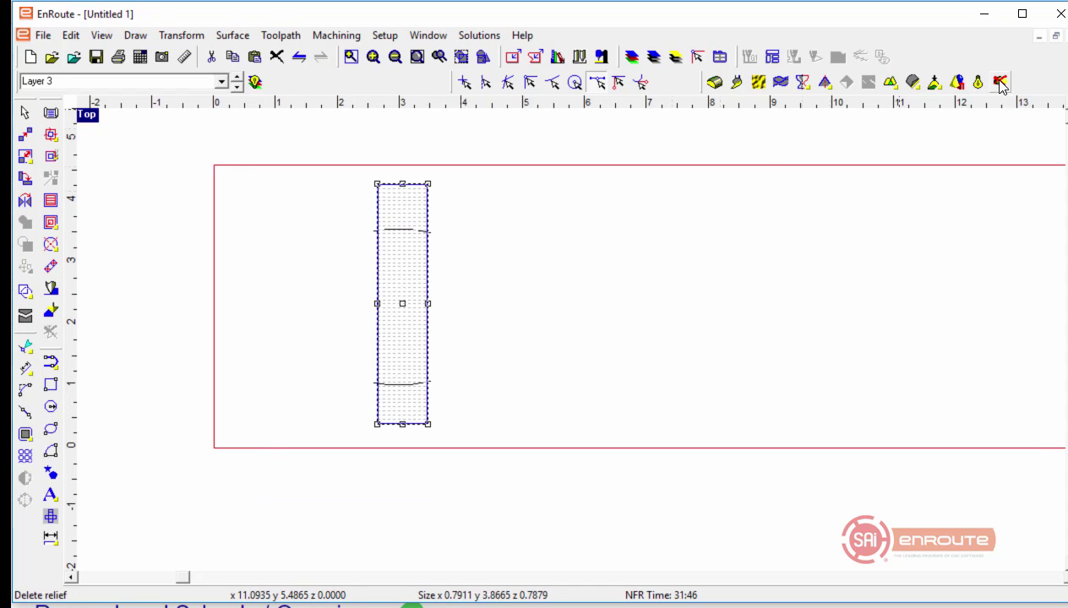
left_click(355, 229)
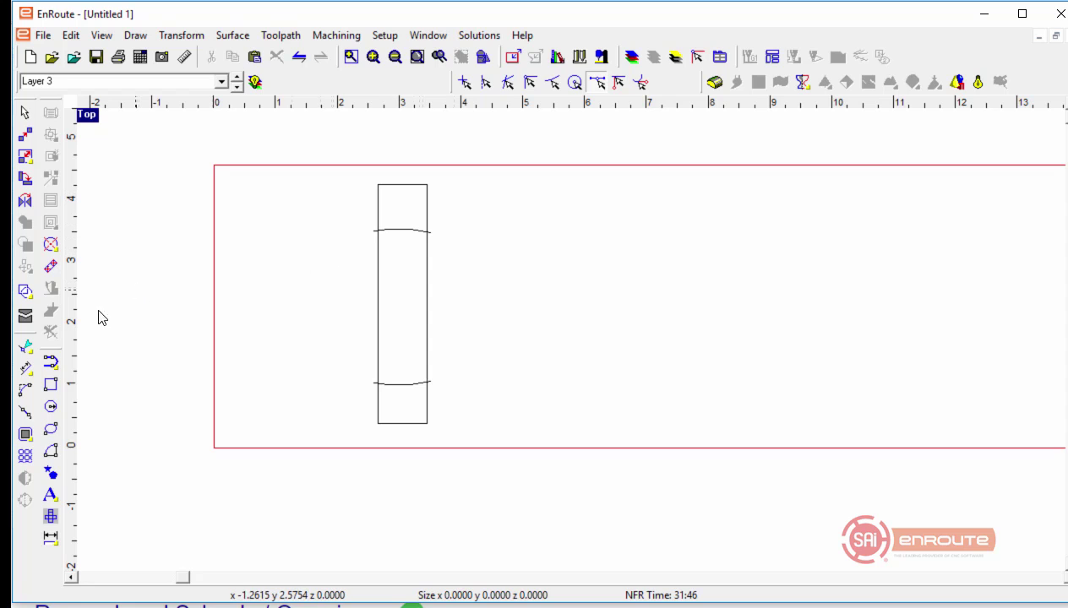
Step: Use Jigsaw weld to form separate closed shapes from the box's two end sections outside the arcs
left_click(26, 291)
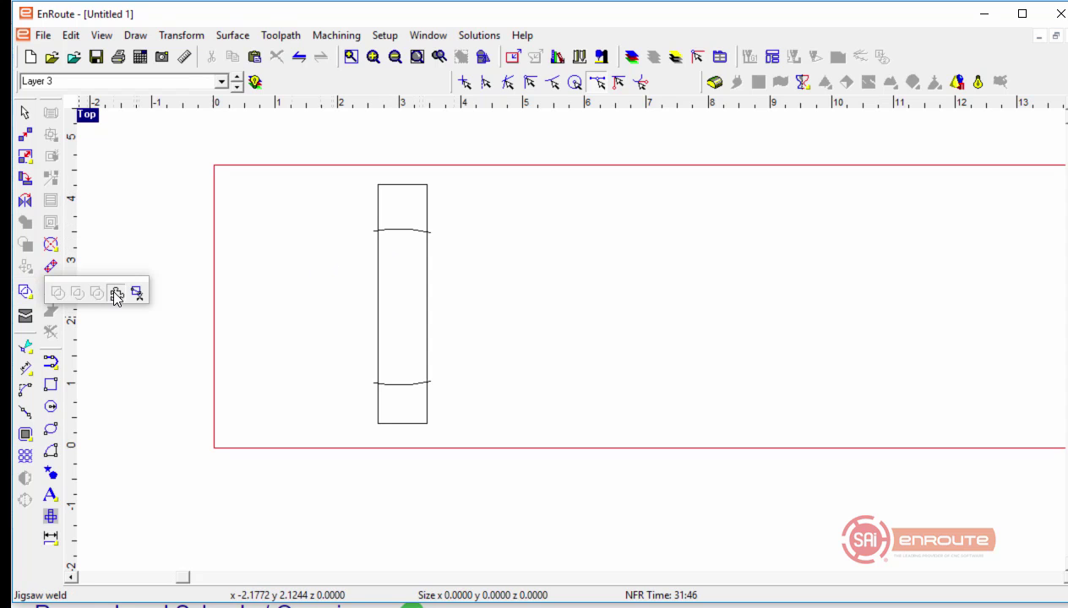
left_click(114, 293)
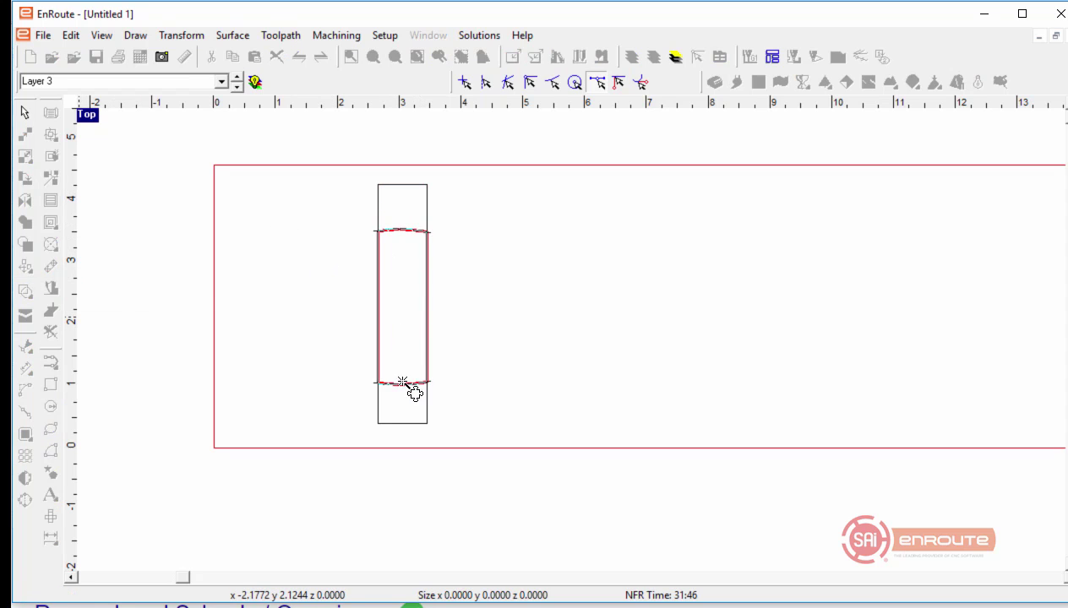
right_click(560, 387)
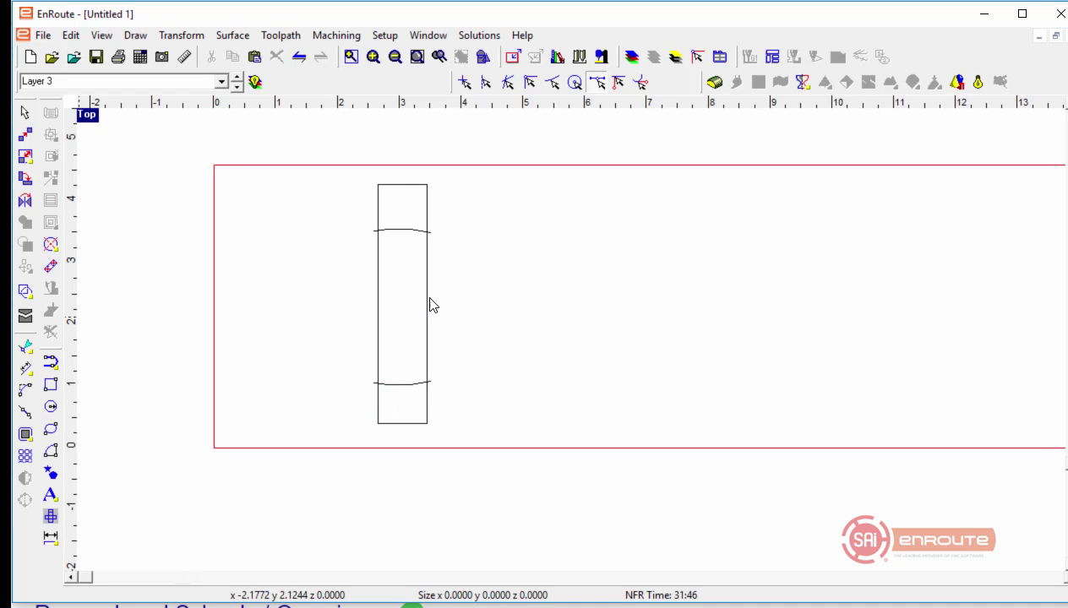
Step: Delete the original box outline and both arcs, leaving only the two end shapes
left_click(429, 304)
key("Delete")
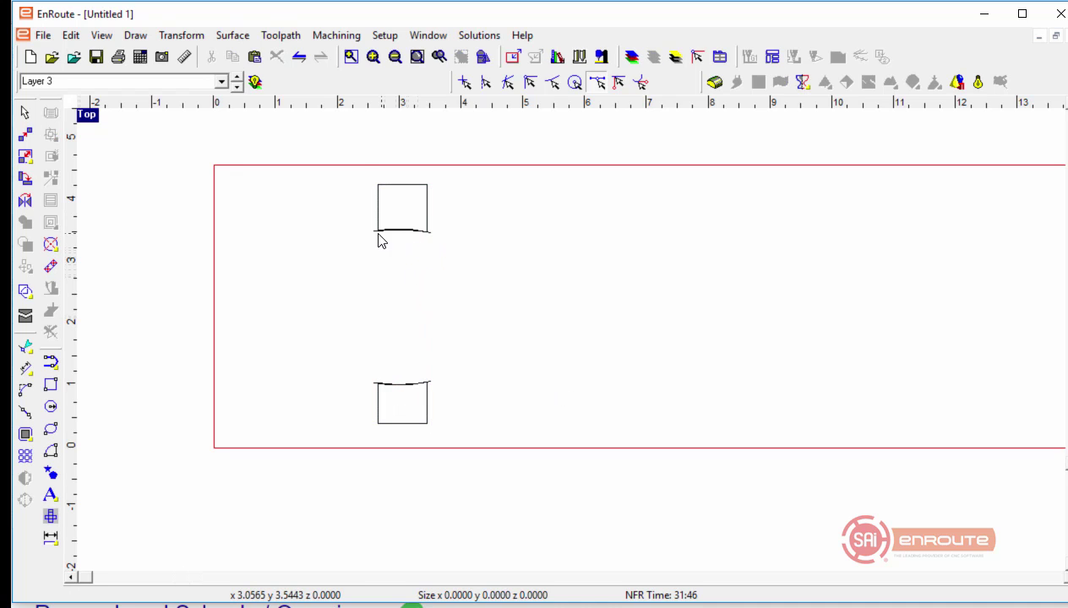
left_click(372, 229)
left_click_drag(328, 322, 450, 390)
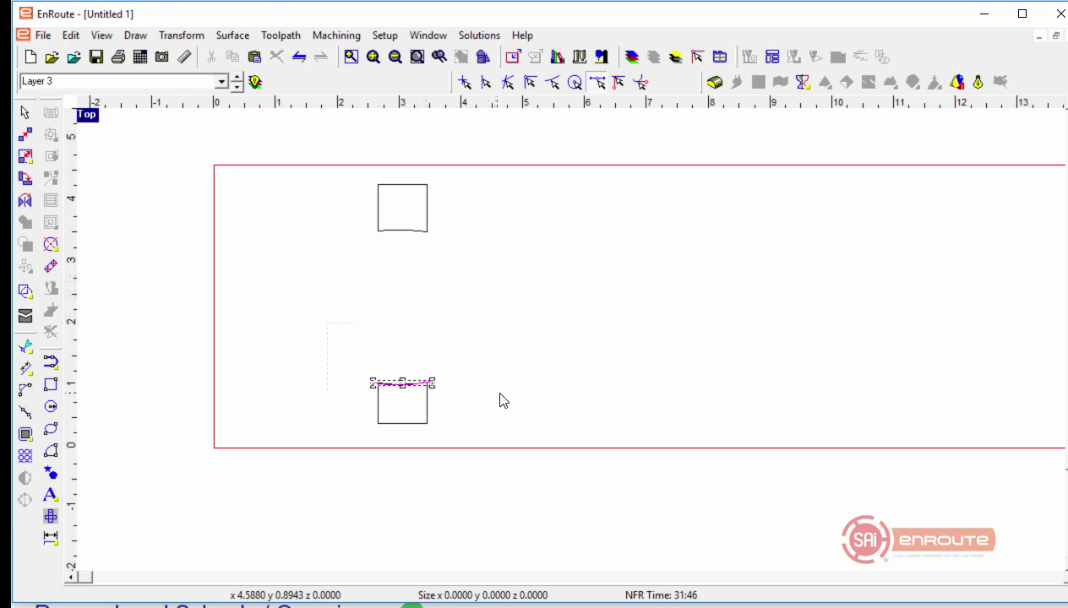
left_click(500, 400)
Step: Create flat reliefs from both end shapes with height 0, base 0 and resolution 150
left_click_drag(353, 162, 486, 460)
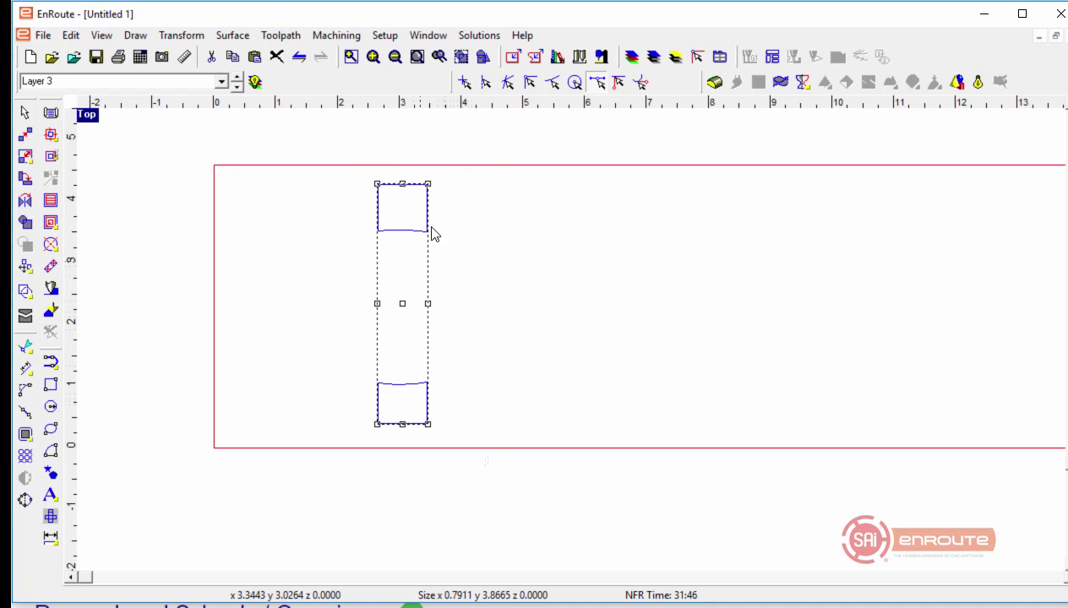
left_click(713, 81)
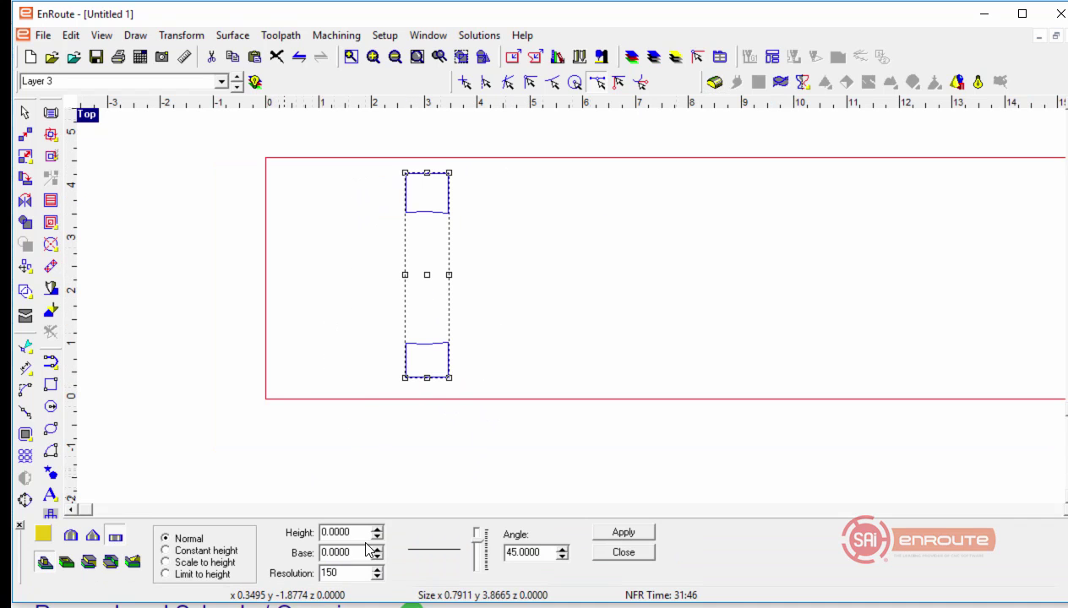
left_click(624, 532)
left_click(625, 553)
left_click(357, 237)
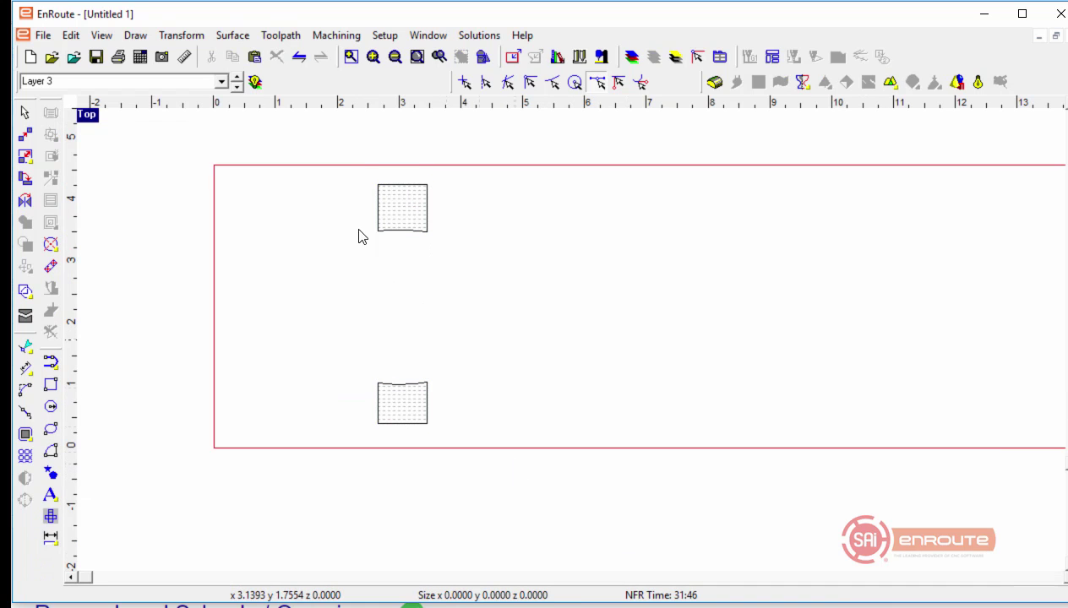
Step: Move the bowl's support box relief from Layer 1 to Layer 3 by cutting it and pasting it to the active layer
left_click(237, 85)
left_click(236, 86)
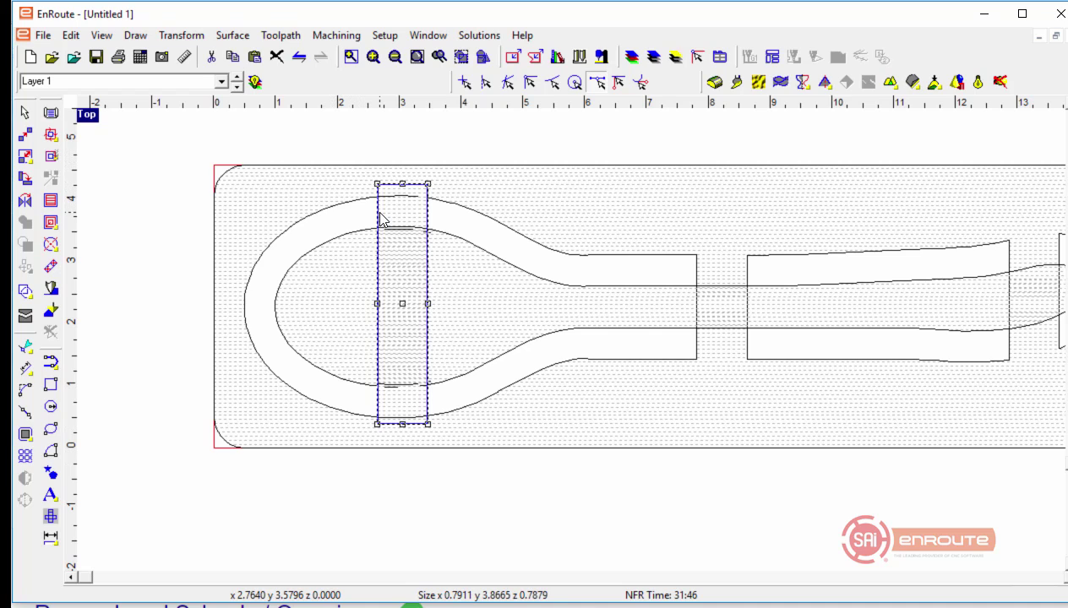
left_click_drag(348, 134, 507, 447)
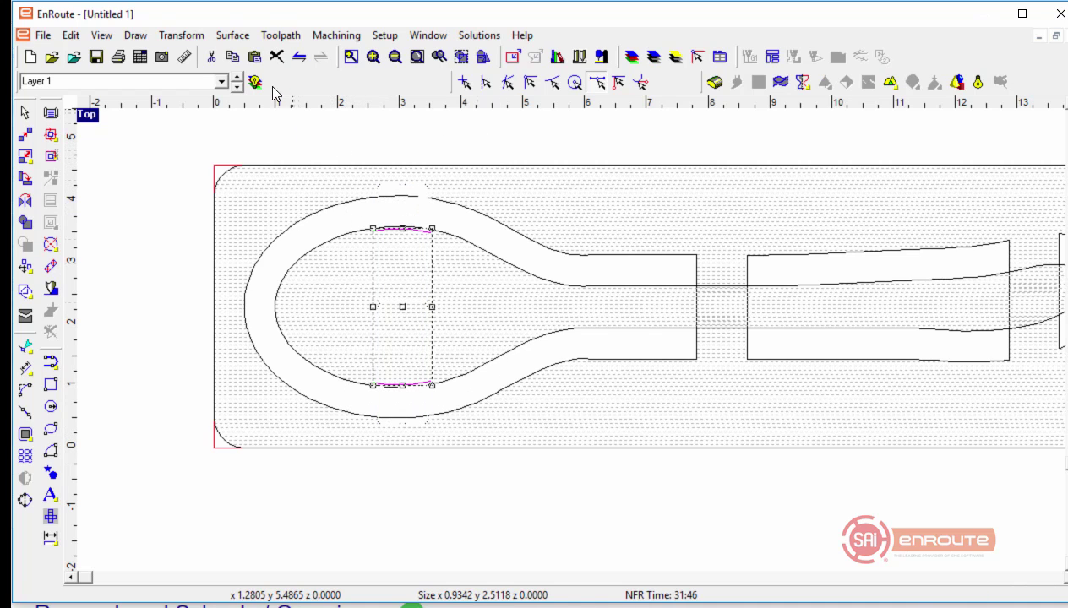
left_click(237, 86)
left_click(236, 86)
left_click(236, 86)
left_click(238, 87)
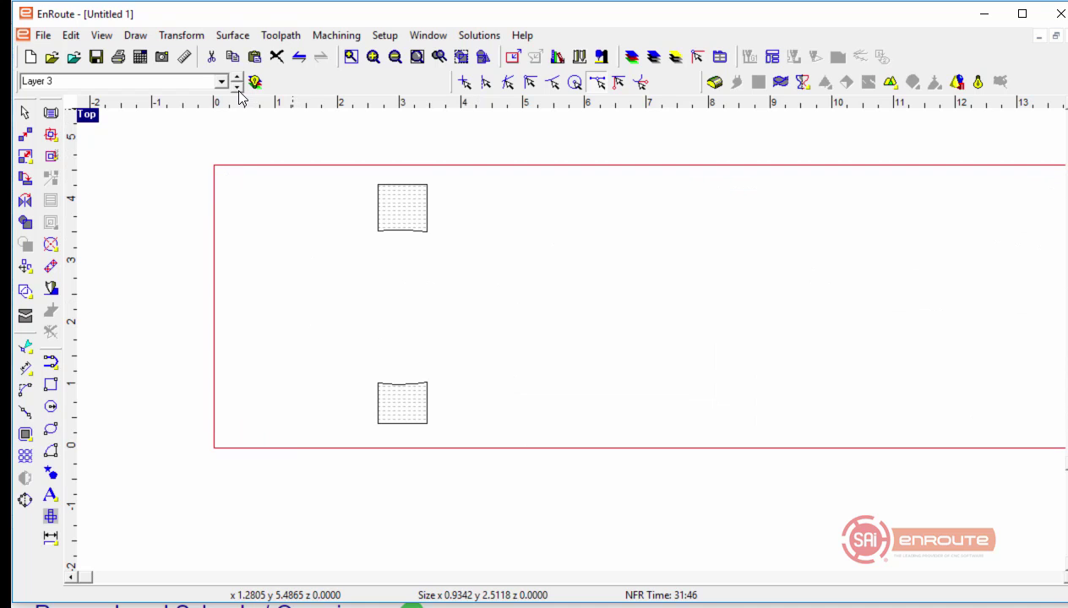
right_click(259, 252)
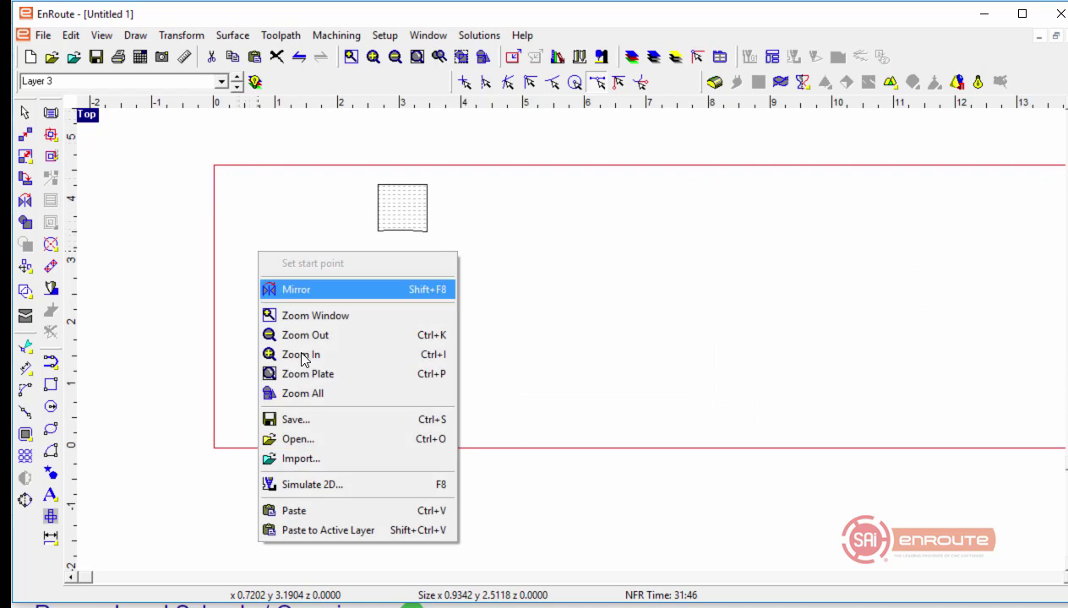
left_click(329, 530)
left_click(333, 171)
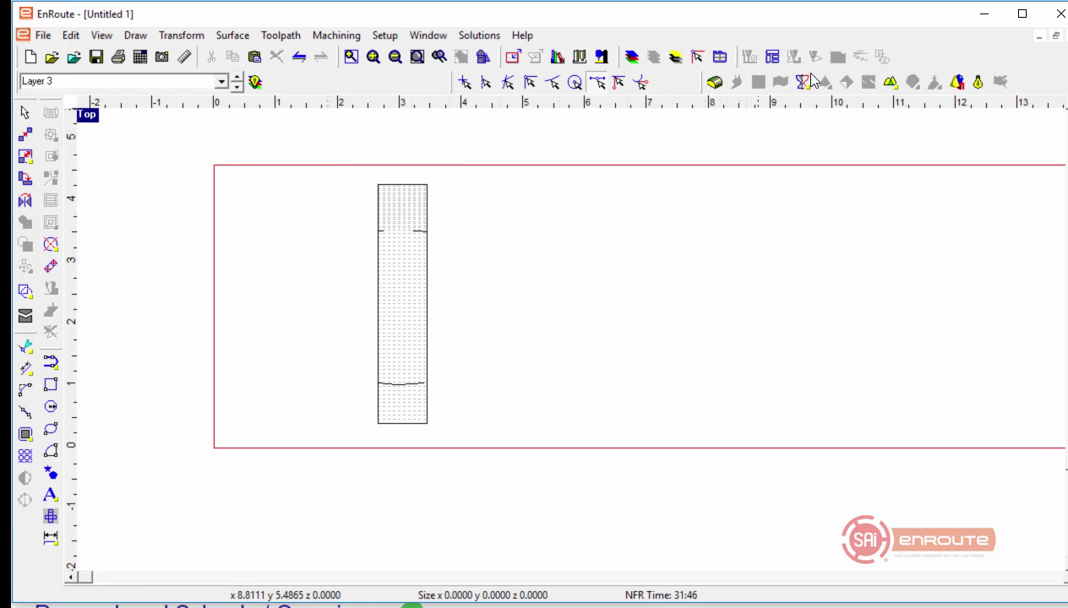
Step: Merge the full support box relief into the flat relief above the bowl, using the end shape as the base relief
left_click(890, 82)
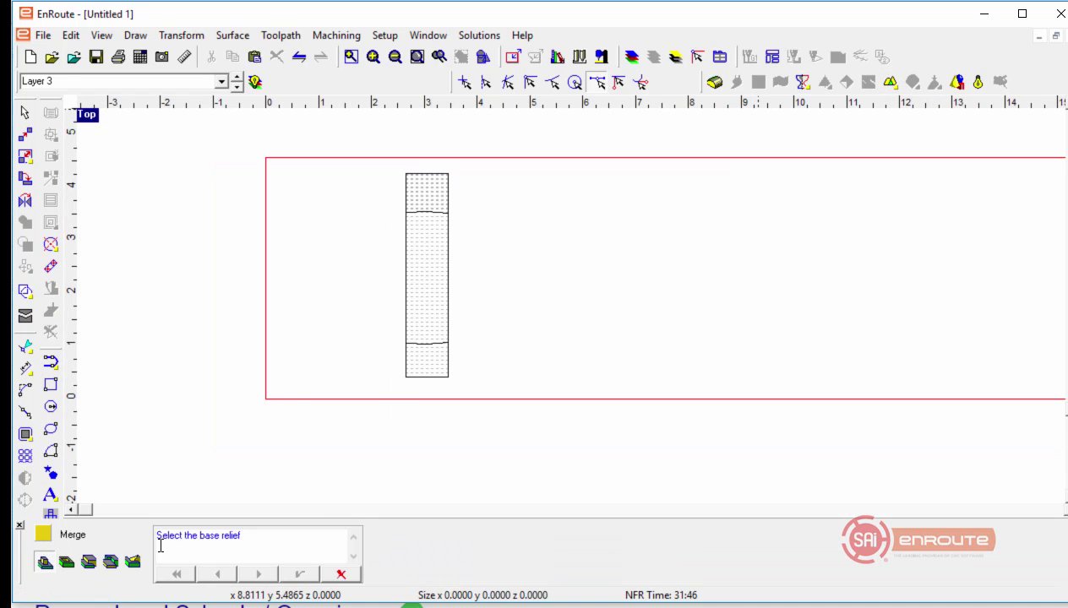
left_click(433, 211)
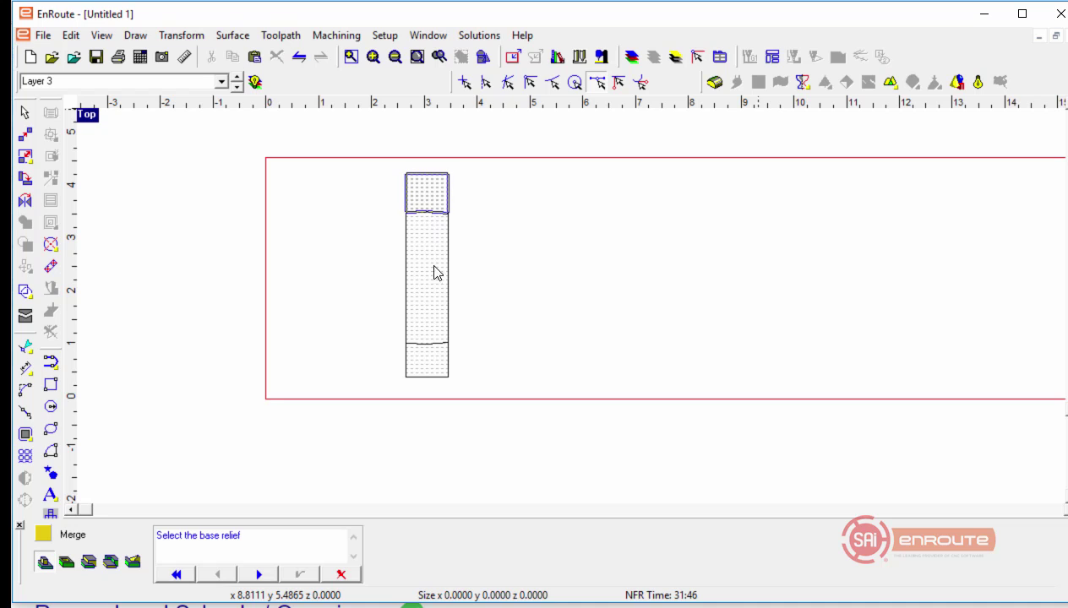
left_click(258, 575)
left_click(448, 308)
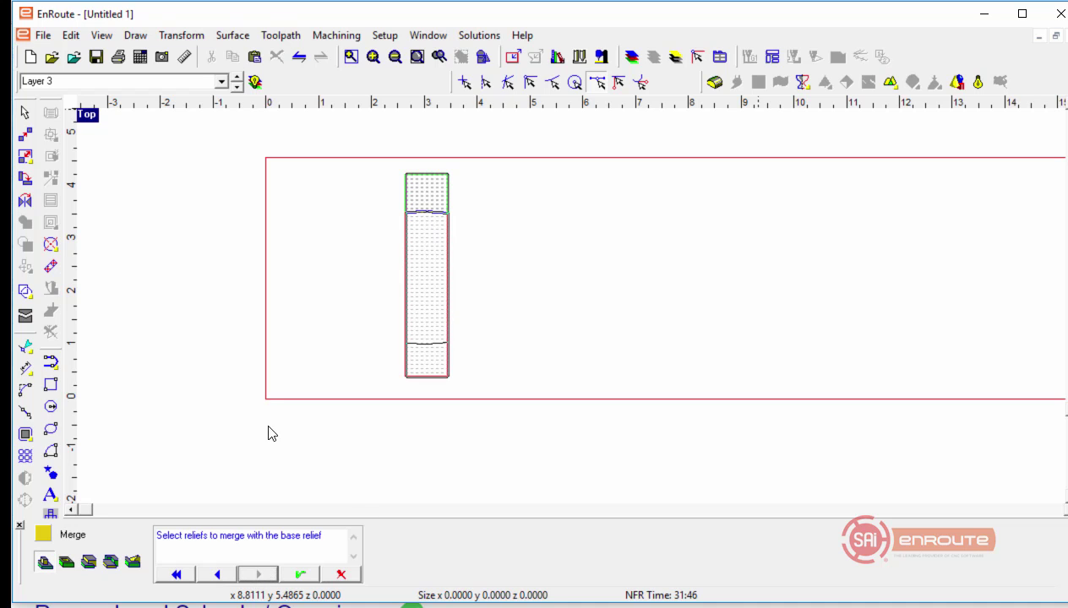
left_click(89, 563)
left_click(302, 575)
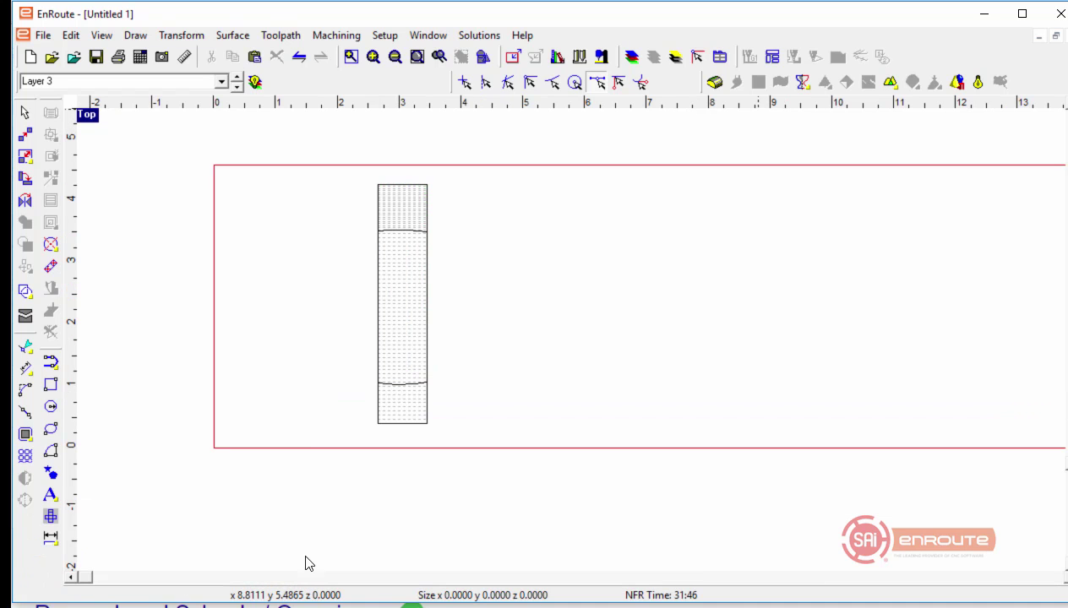
Step: Merge the support box relief into the flat end relief below the bowl, and delete the original box
left_click(888, 81)
left_click(427, 353)
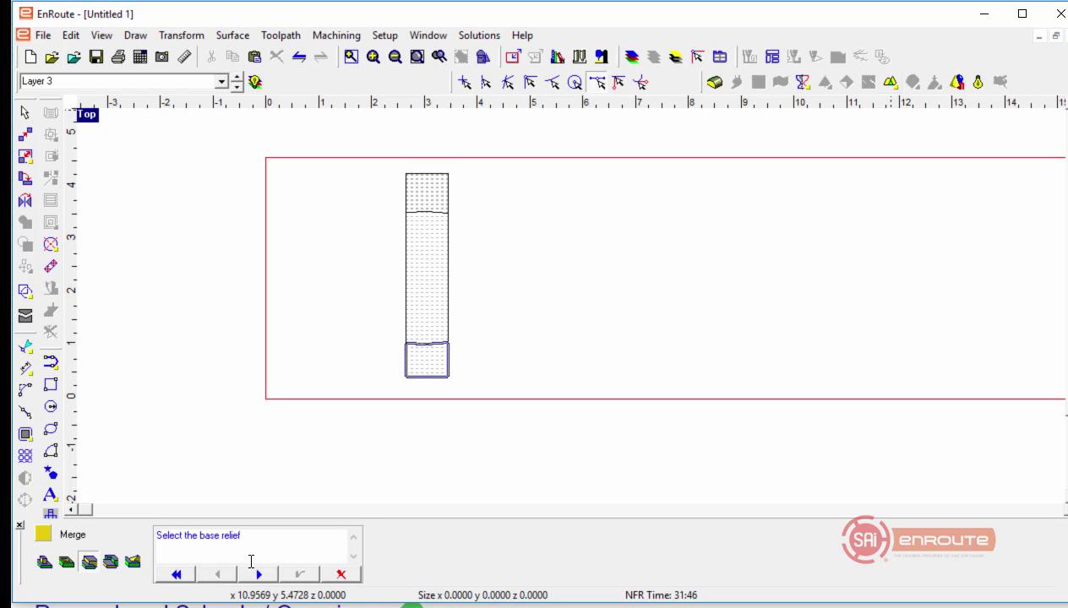
left_click(259, 574)
left_click(447, 319)
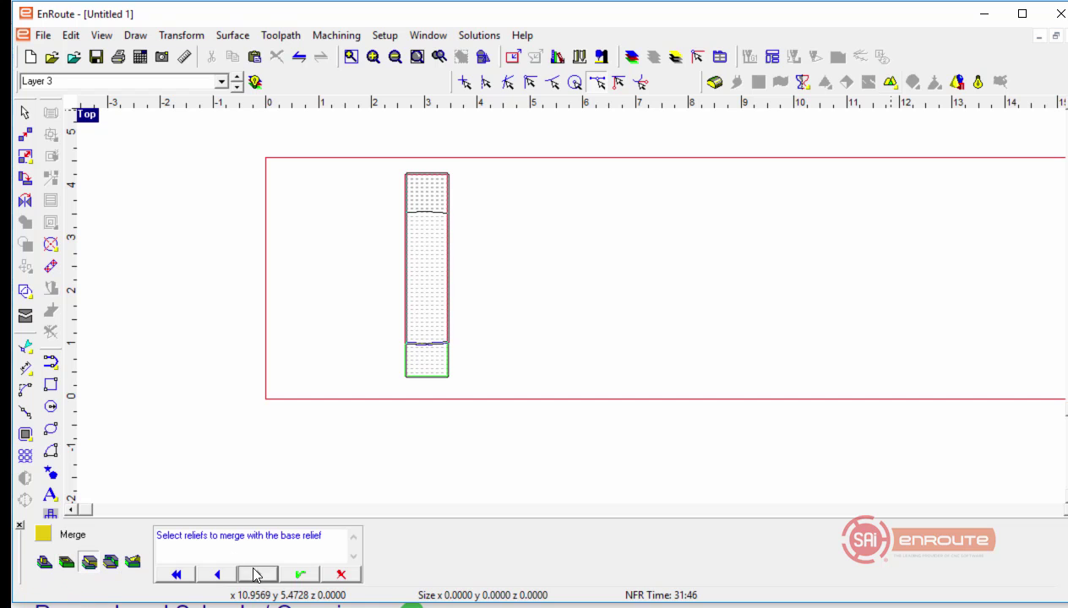
left_click(309, 574)
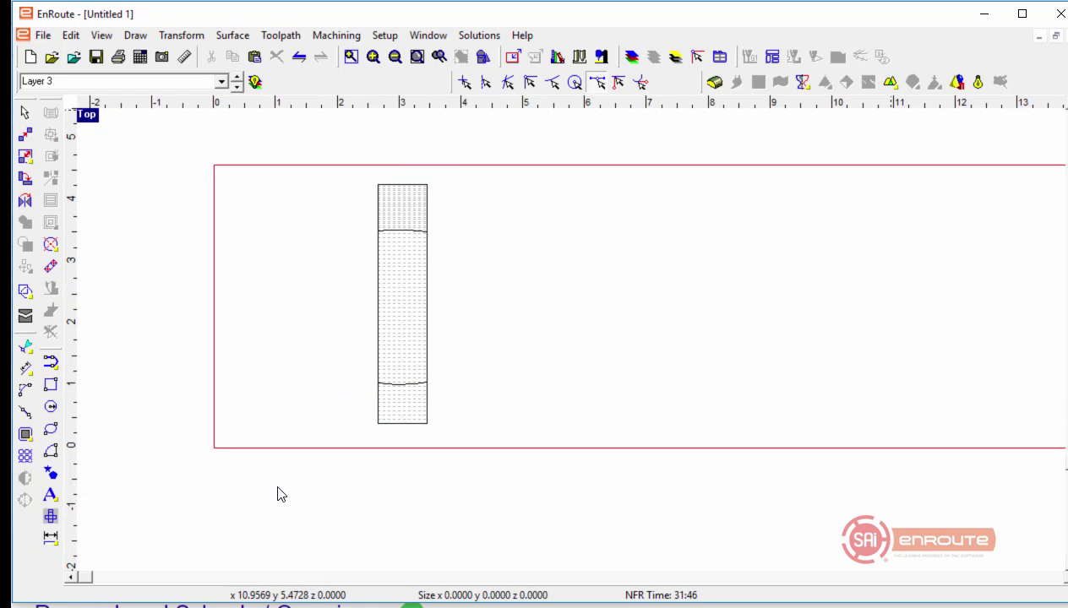
left_click(379, 318)
left_click(473, 254)
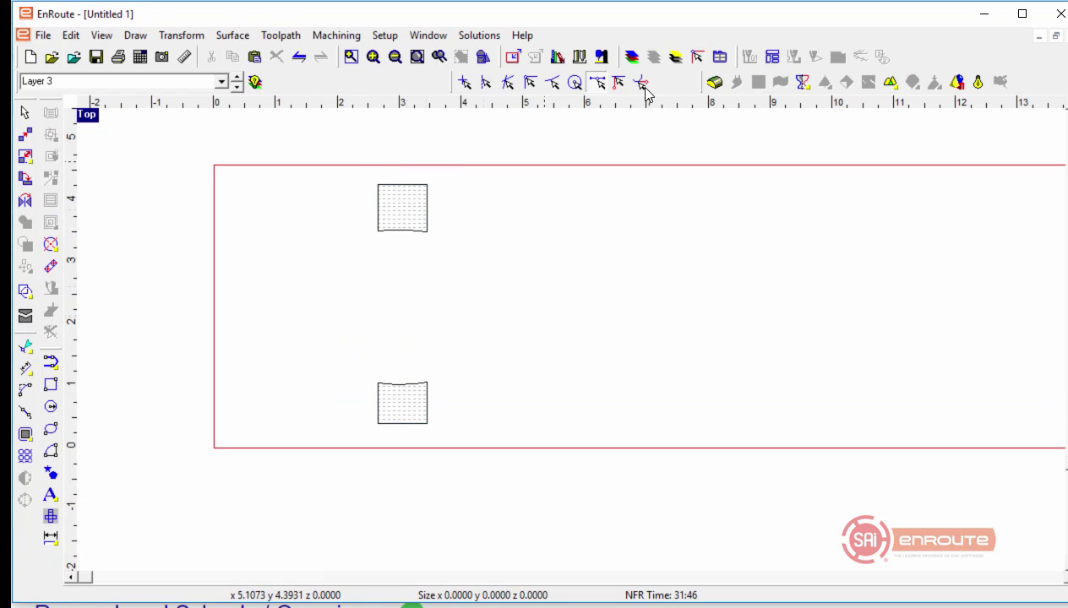
Step: Turn on the rendered view and inspect the two end supports in perspective
left_click(977, 81)
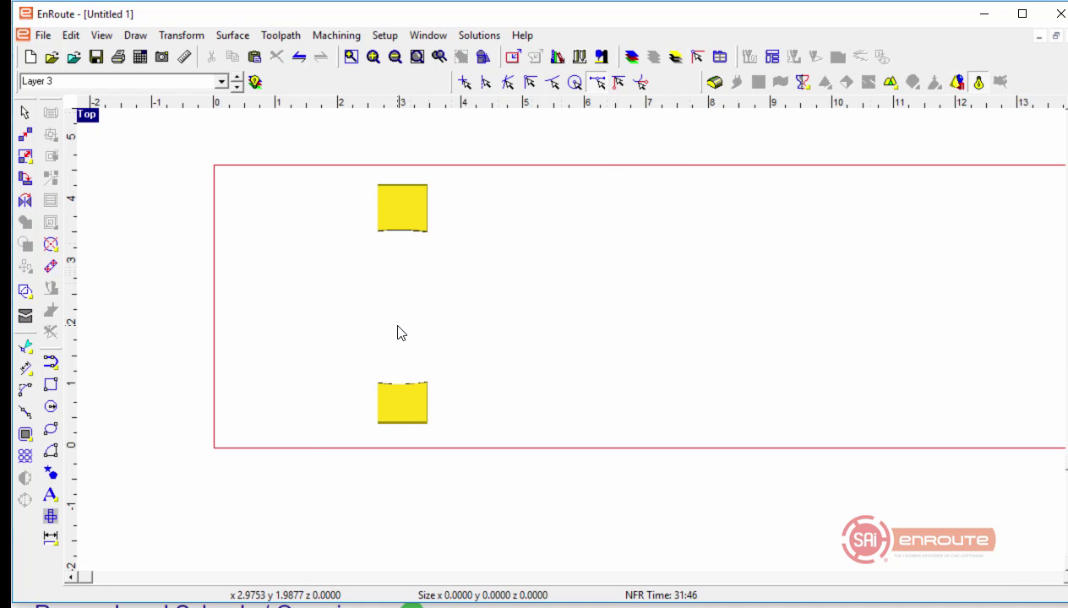
key("F8")
middle_click_drag(414, 396, 405, 338)
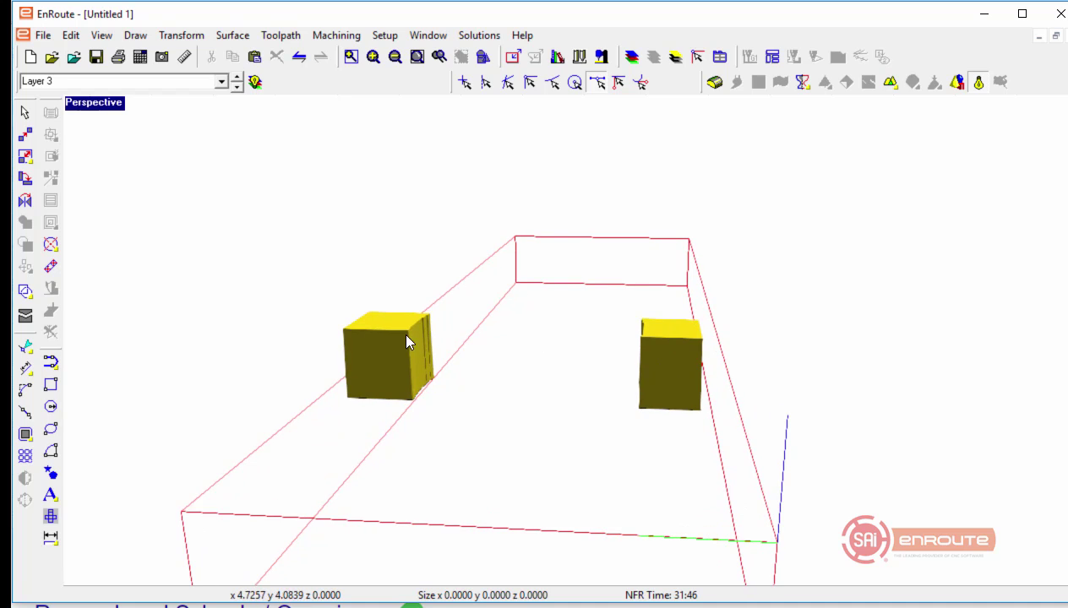
key("F2")
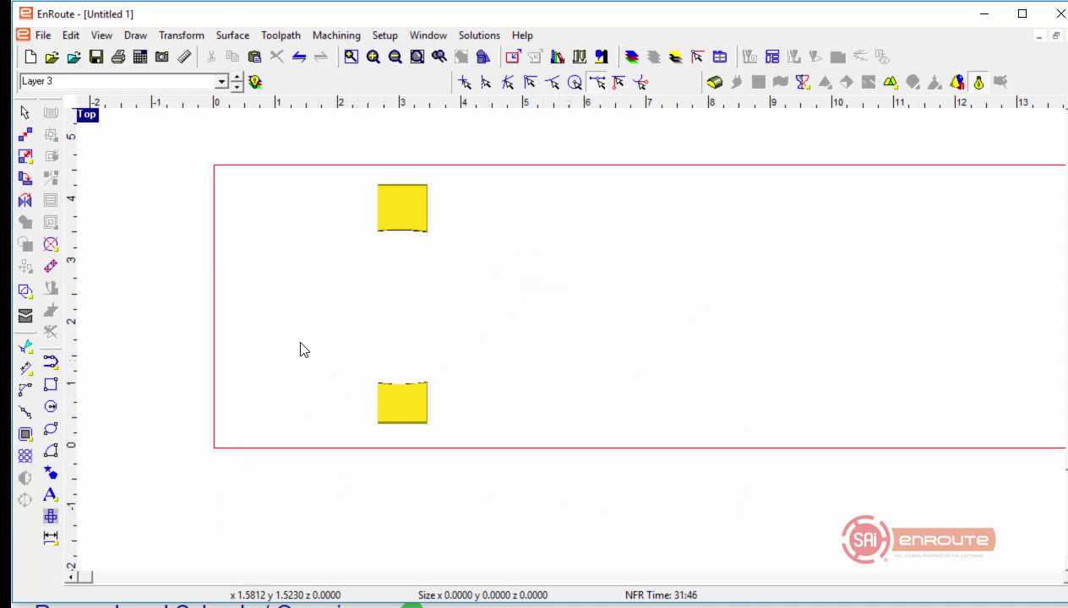
Step: Copy both end support reliefs from Layer 3 and paste them onto Layer 1
left_click_drag(312, 160, 511, 293)
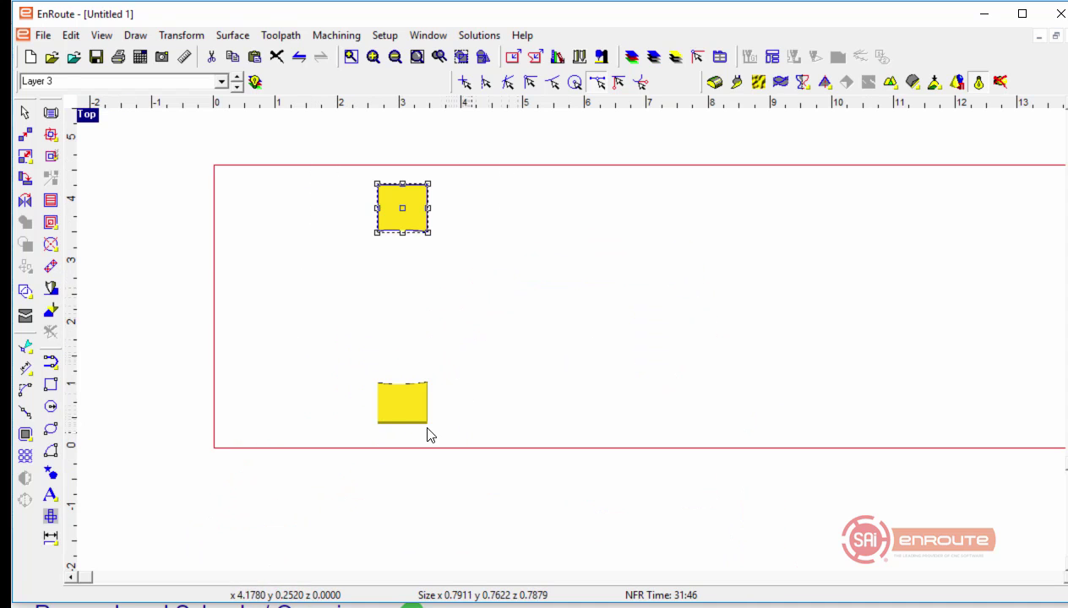
left_click_drag(429, 434, 334, 356, "shift")
left_click(262, 194)
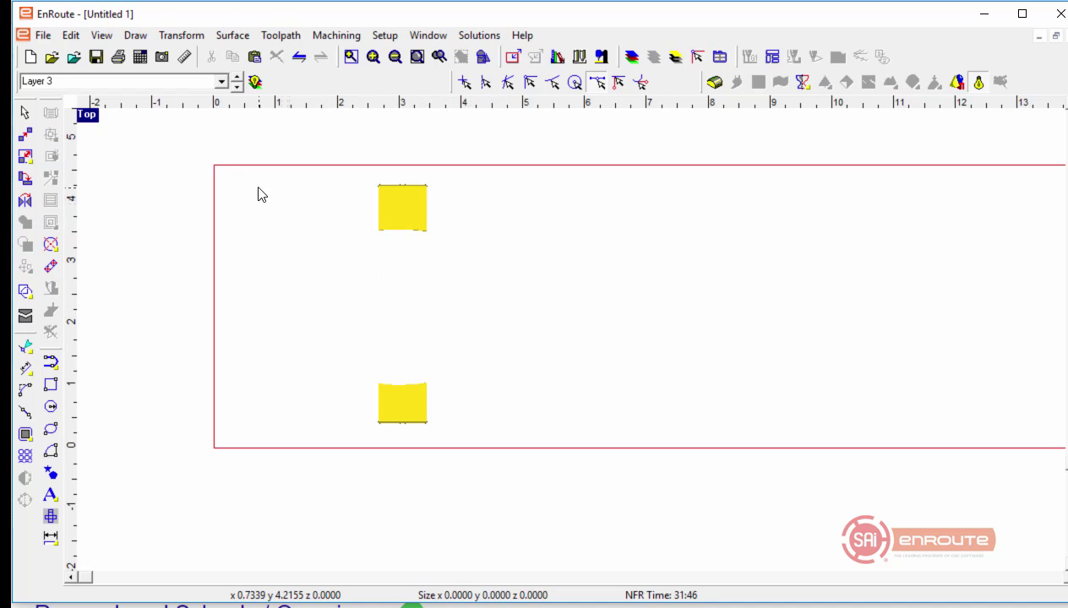
left_click(236, 87)
left_click(236, 86)
left_click(237, 86)
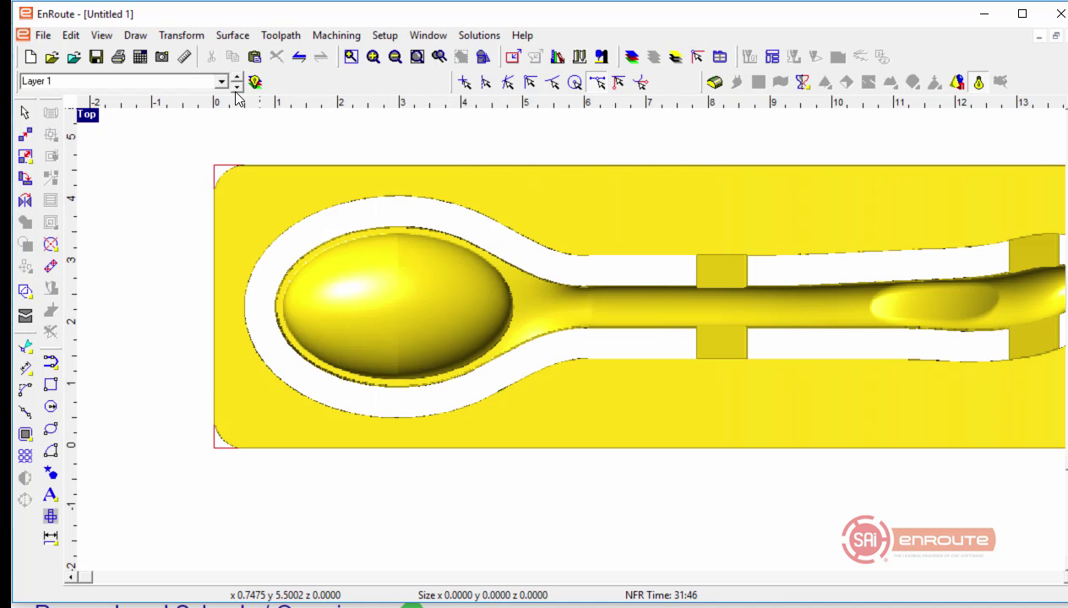
right_click(166, 200)
left_click(215, 475)
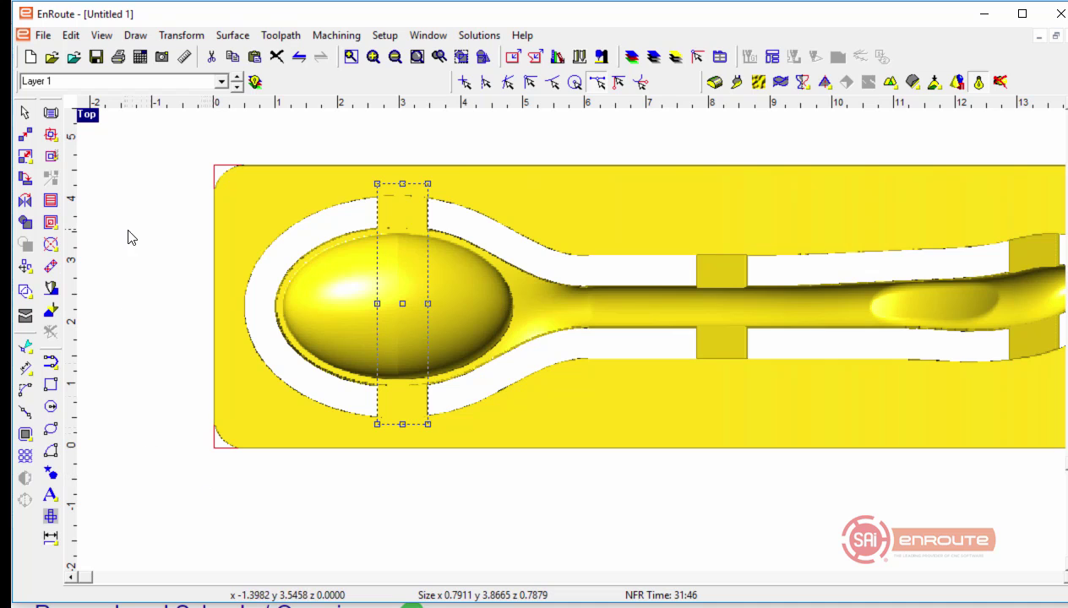
Step: Combine the two bowl support reliefs with the surrounding plate relief using Combine reliefs
left_click(211, 210)
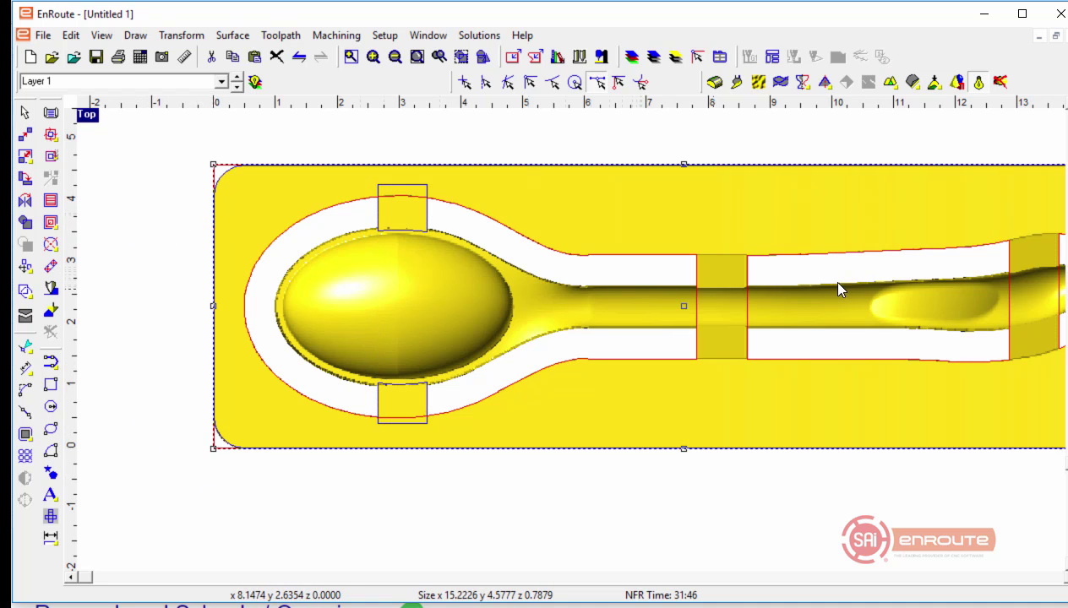
left_click(232, 35)
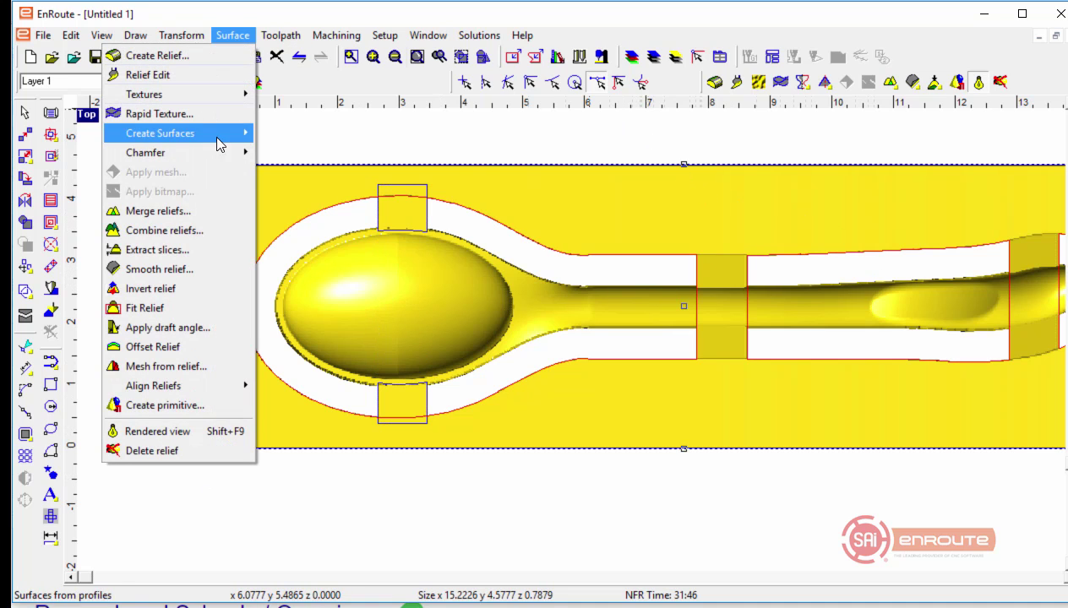
left_click(198, 231)
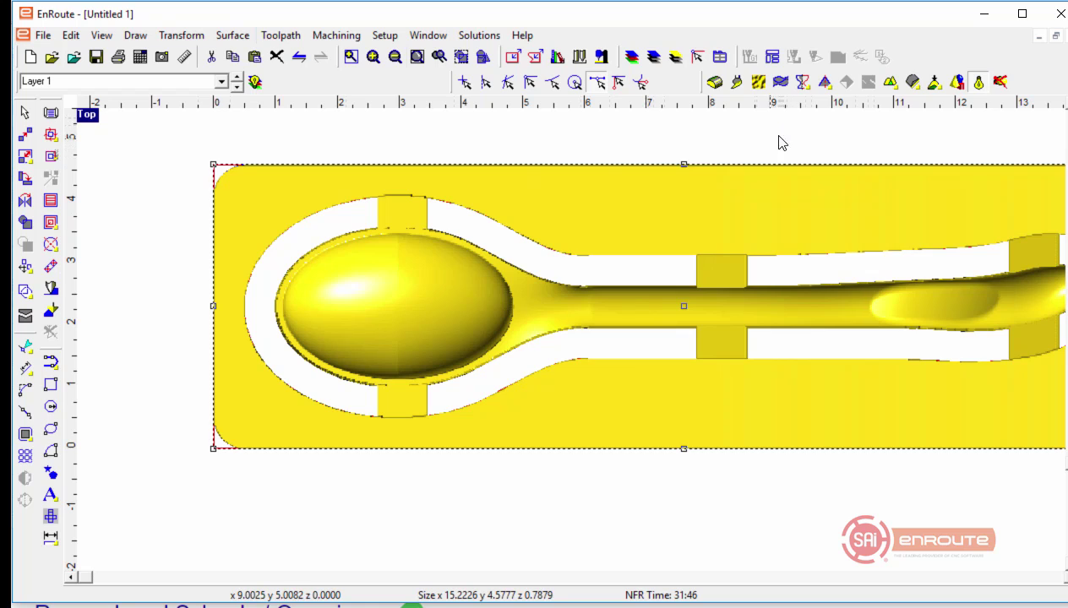
Step: Inspect the combined plate, spoon and support tabs in perspective from several angles
left_click(955, 88)
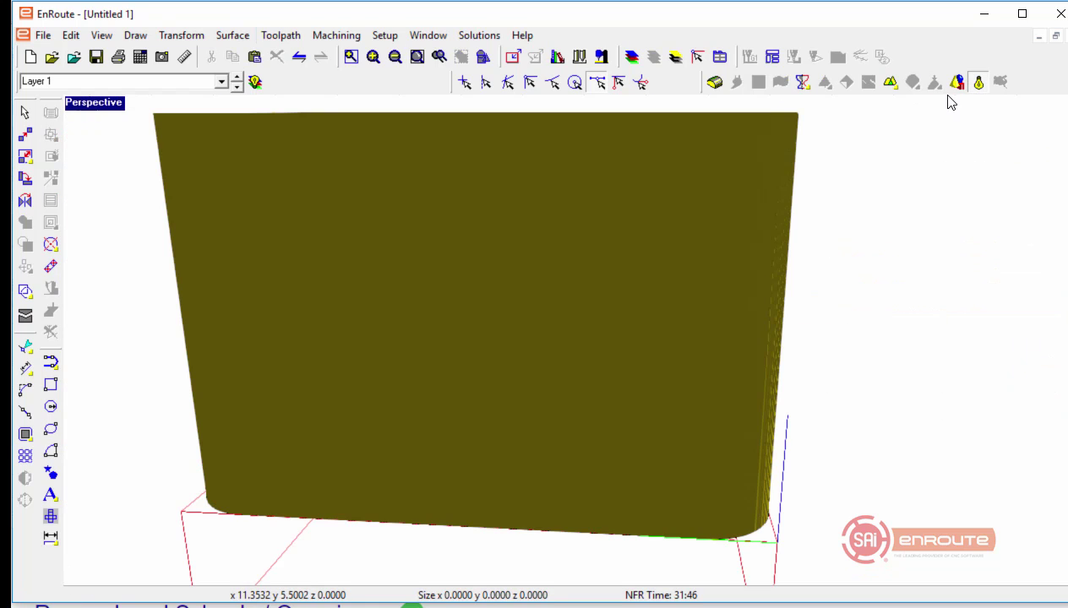
scroll(410, 296, "down", 8)
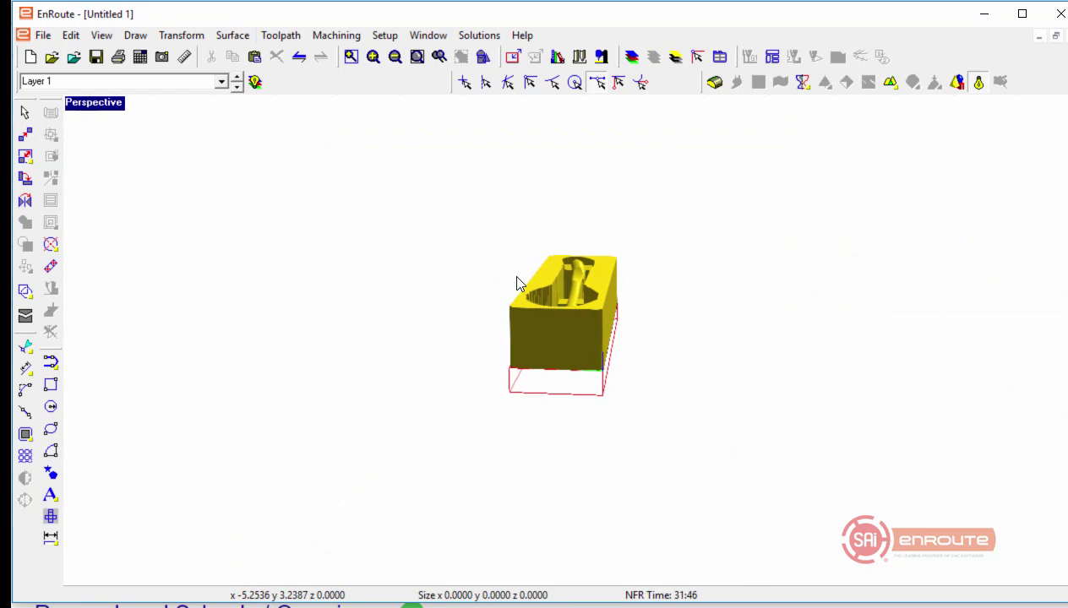
scroll(473, 368, "down", 2)
scroll(765, 349, "up", 5)
left_click_drag(765, 349, 602, 207)
middle_click_drag(601, 208, 710, 200)
scroll(710, 200, "down", 1)
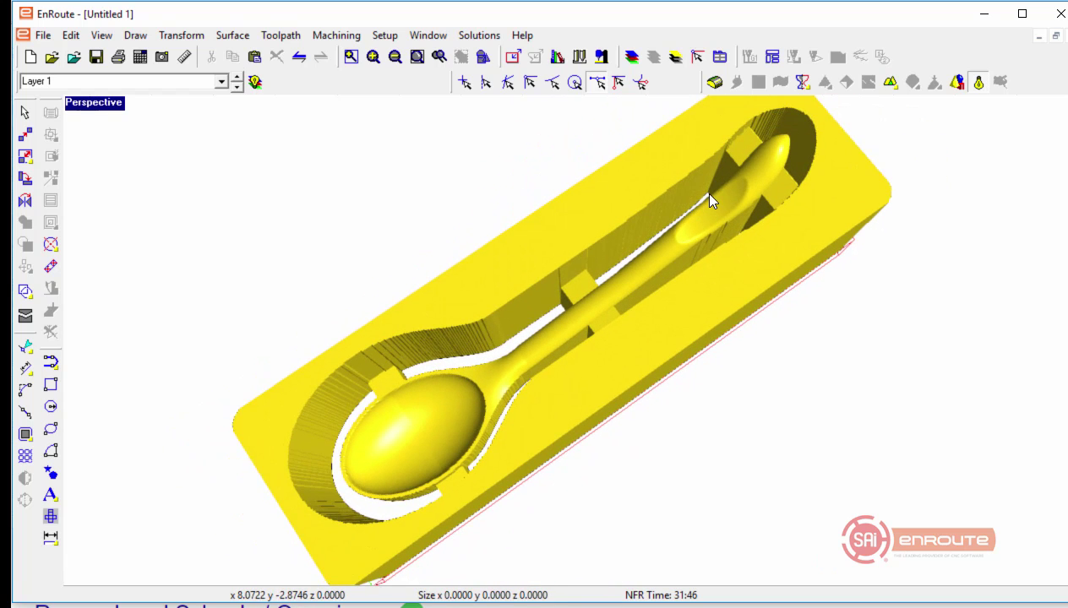
key("F5")
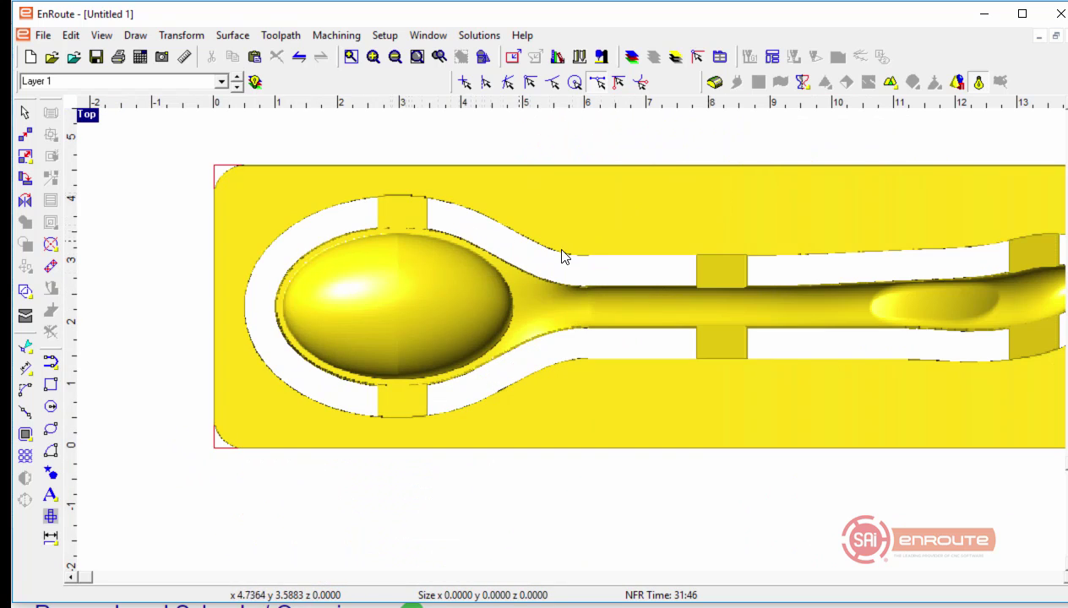
scroll(472, 340, "down", 1)
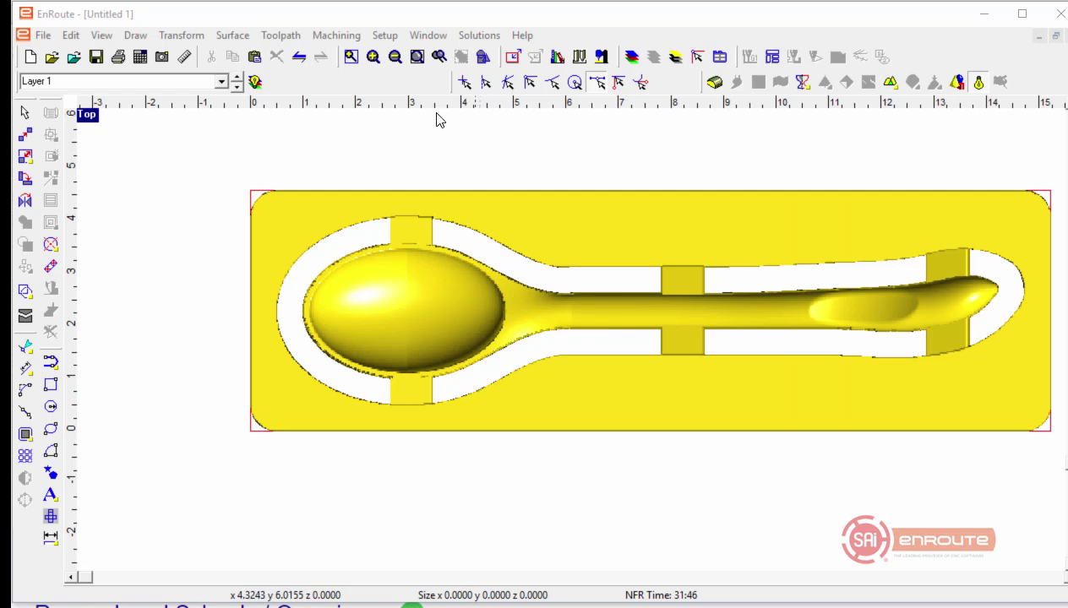
scroll(261, 155, "down", 1)
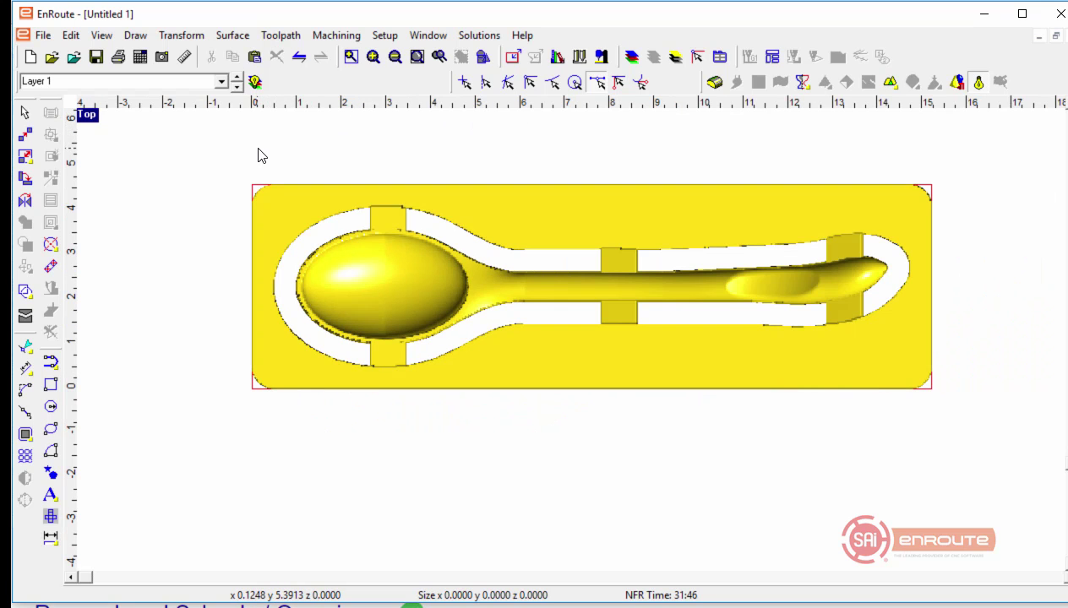
middle_click_drag(299, 154, 242, 232)
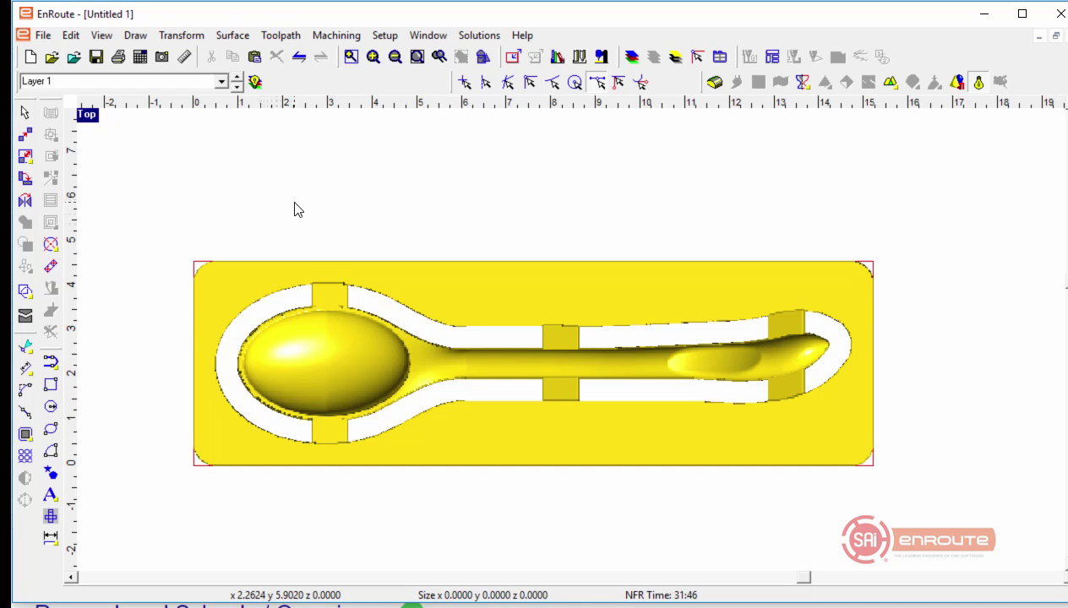
scroll(470, 292, "up", 1)
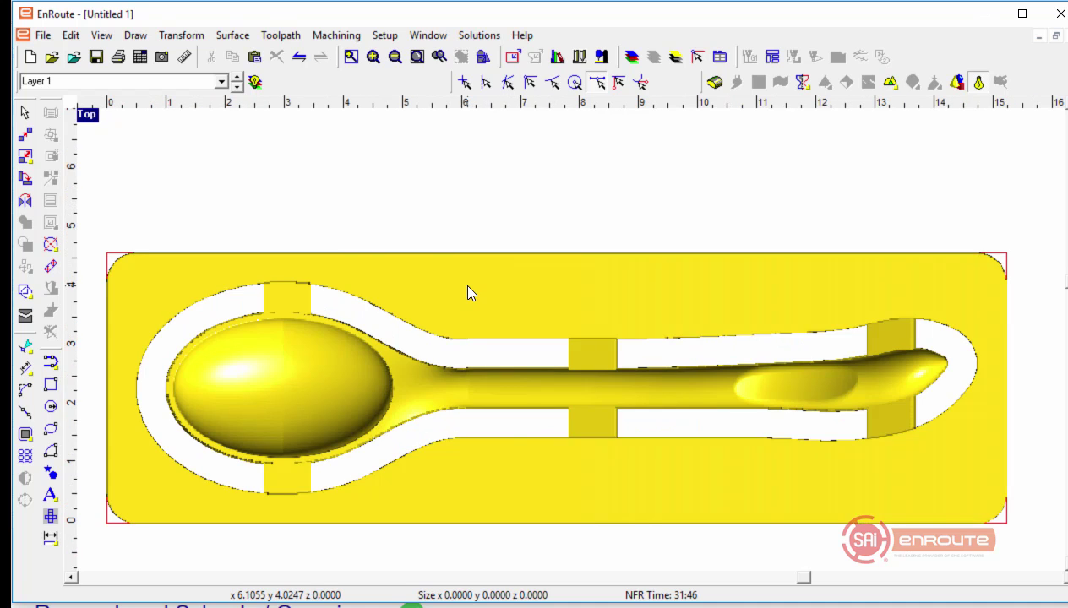
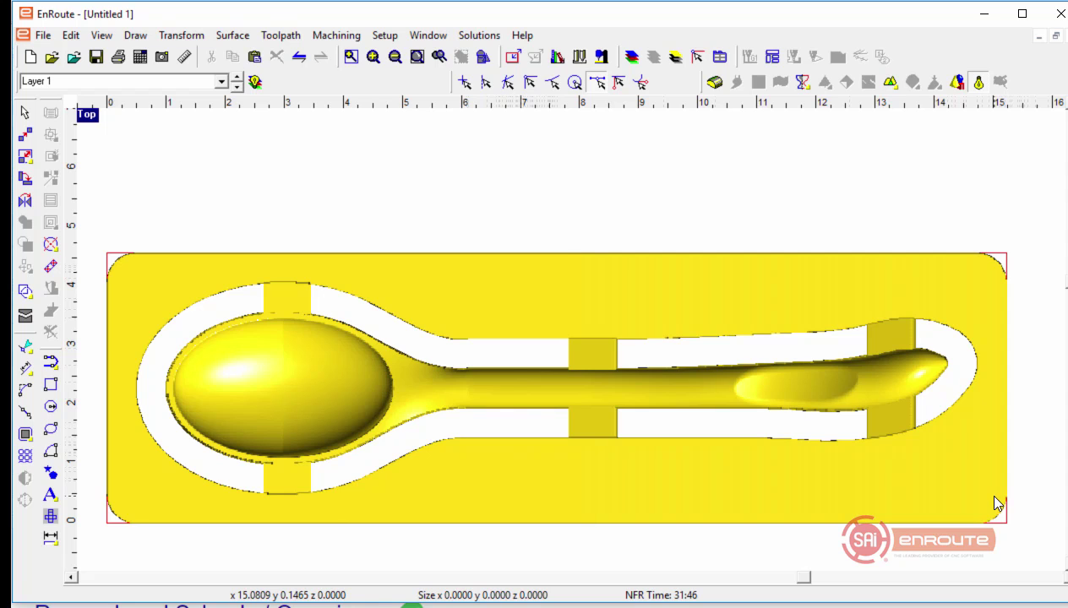
scroll(623, 375, "down", 1)
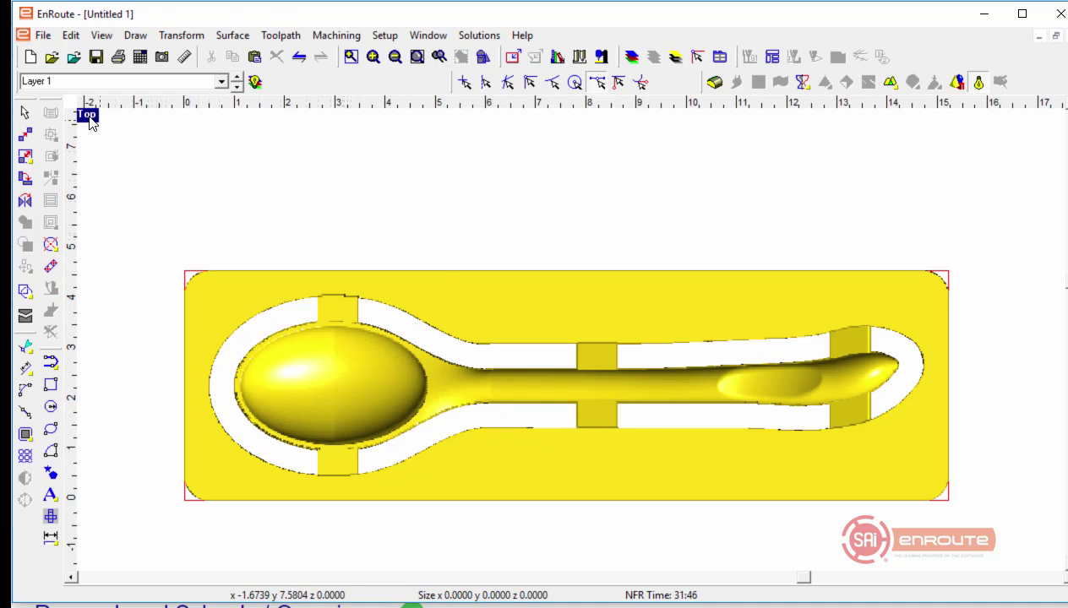
Step: Copy the plate relief from Layer 1, paste it onto Layer 3 and clear the relief surface from the copy, keeping its contours
left_click(447, 271)
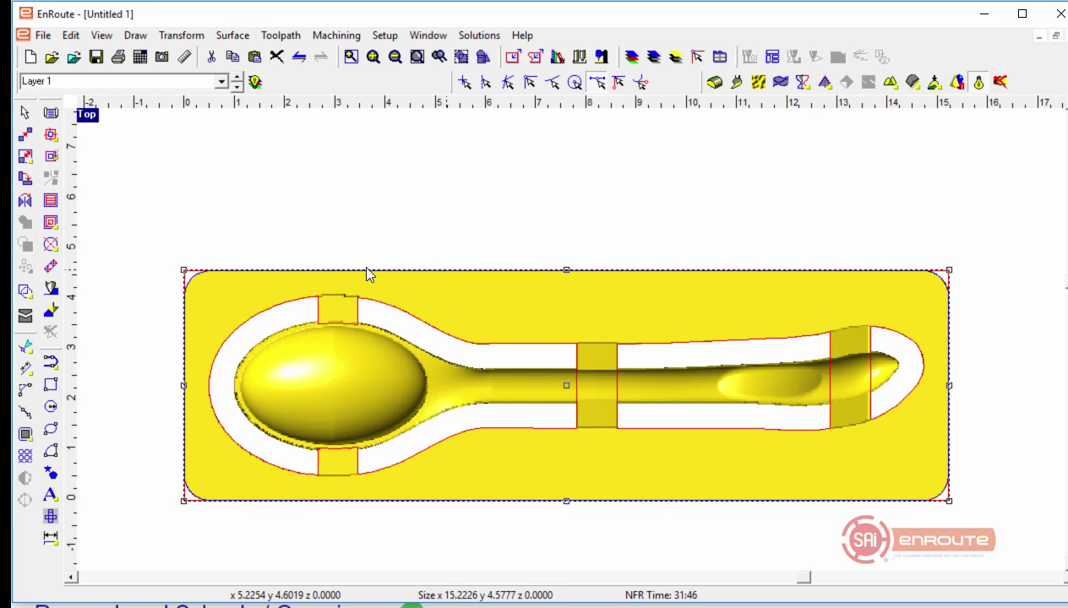
scroll(337, 304, "up", 3)
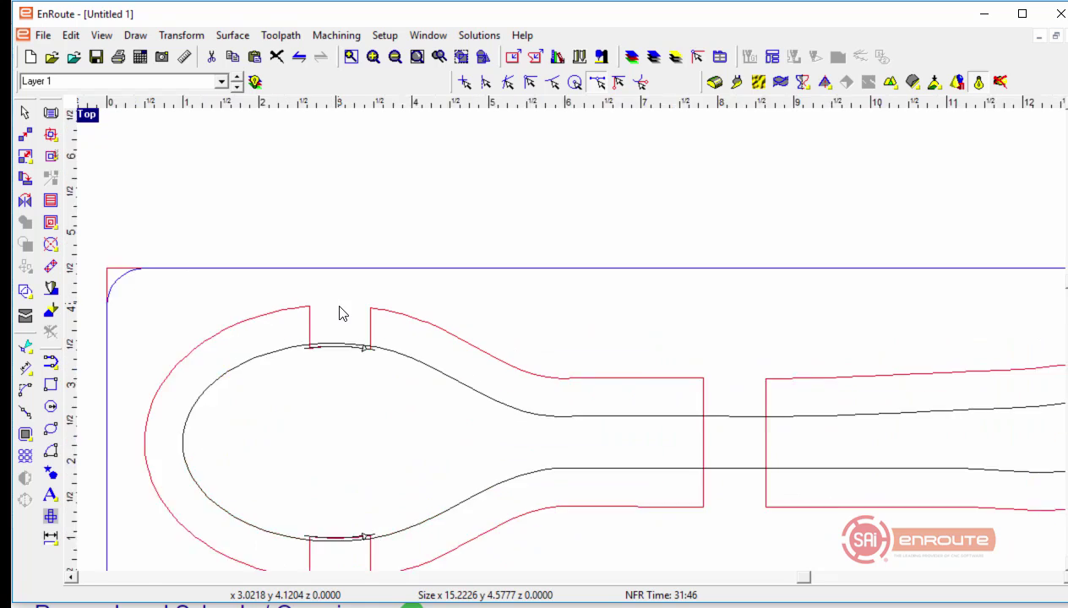
scroll(337, 312, "down", 1)
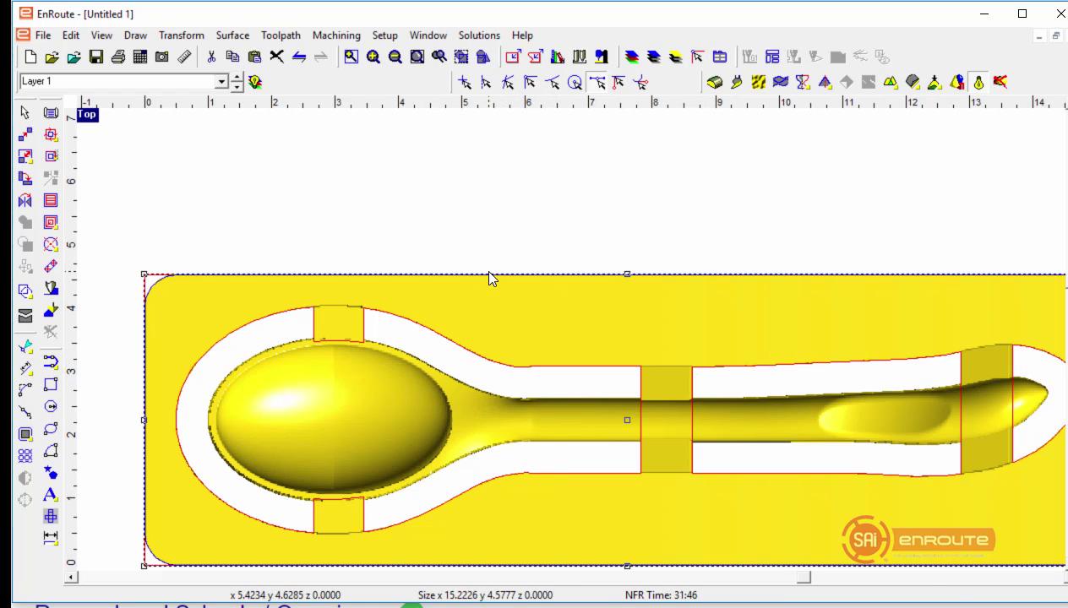
left_click(477, 171)
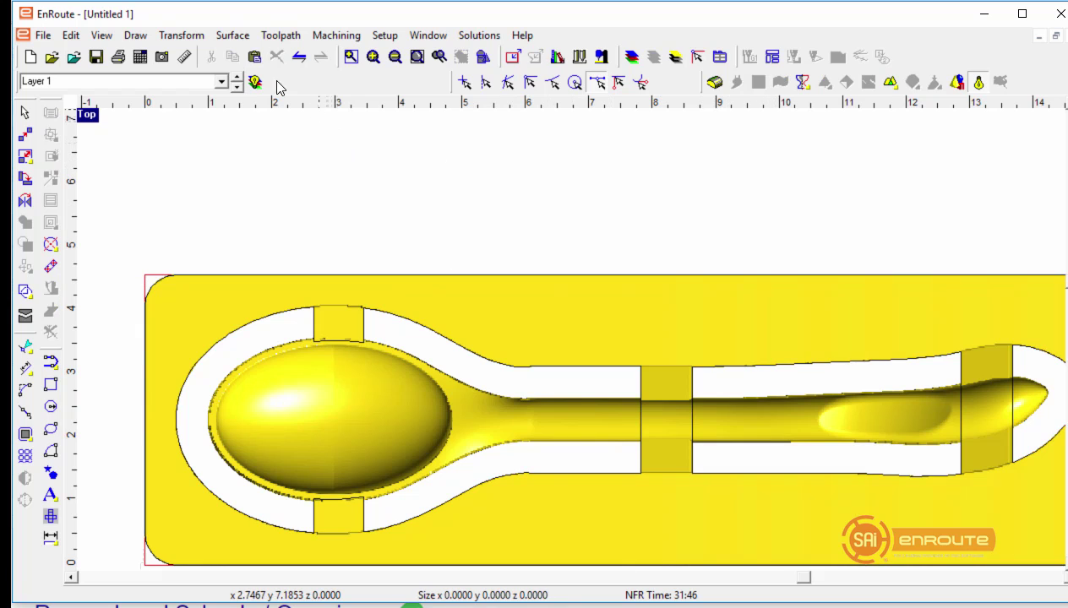
left_click(237, 87)
left_click(237, 88)
left_click(237, 88)
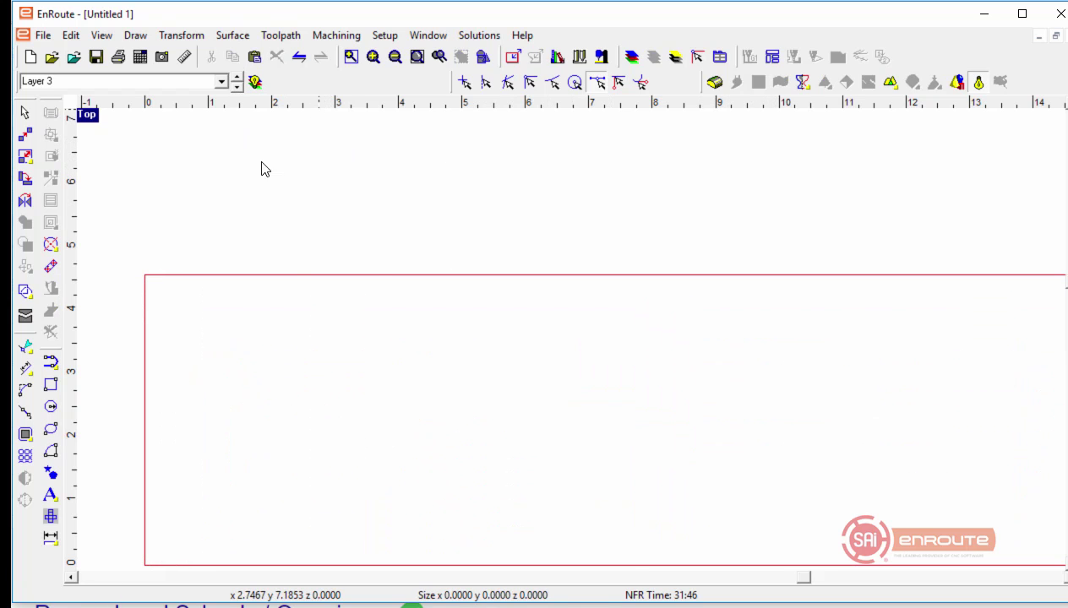
right_click(287, 214)
left_click(376, 467)
scroll(214, 382, "down", 1)
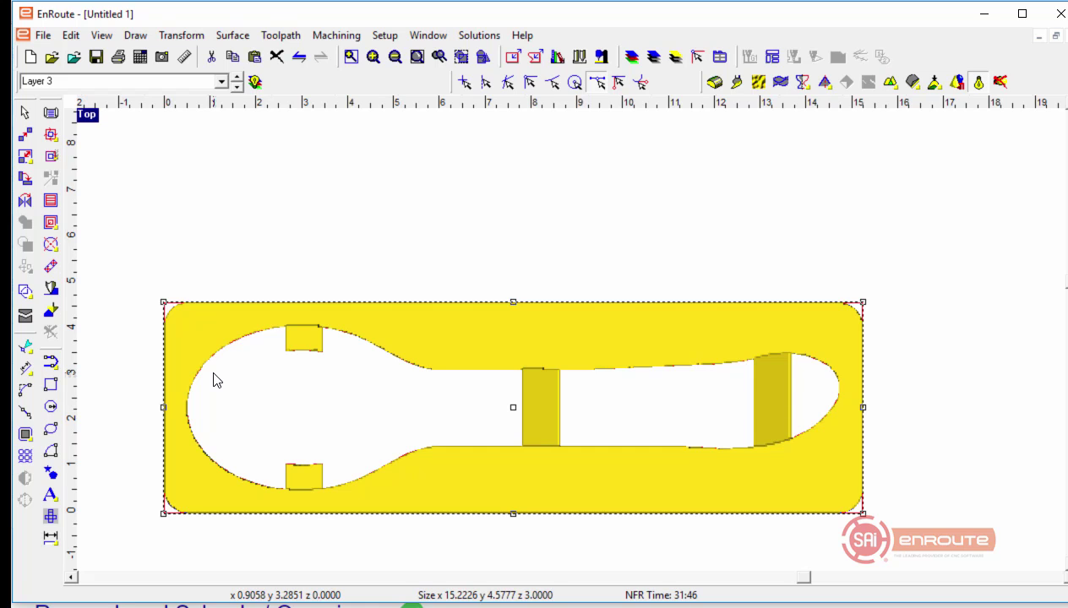
left_click(1001, 83)
left_click(906, 267)
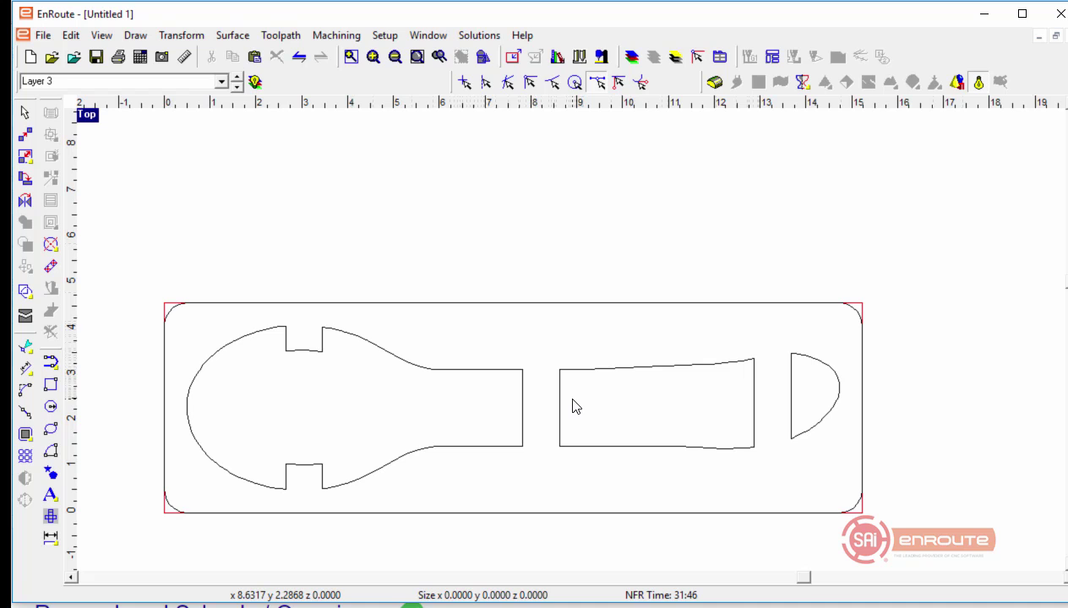
Step: Copy the spoon relief from Layer 1 and paste it onto Layer 4 with the three support blocks
left_click(255, 82)
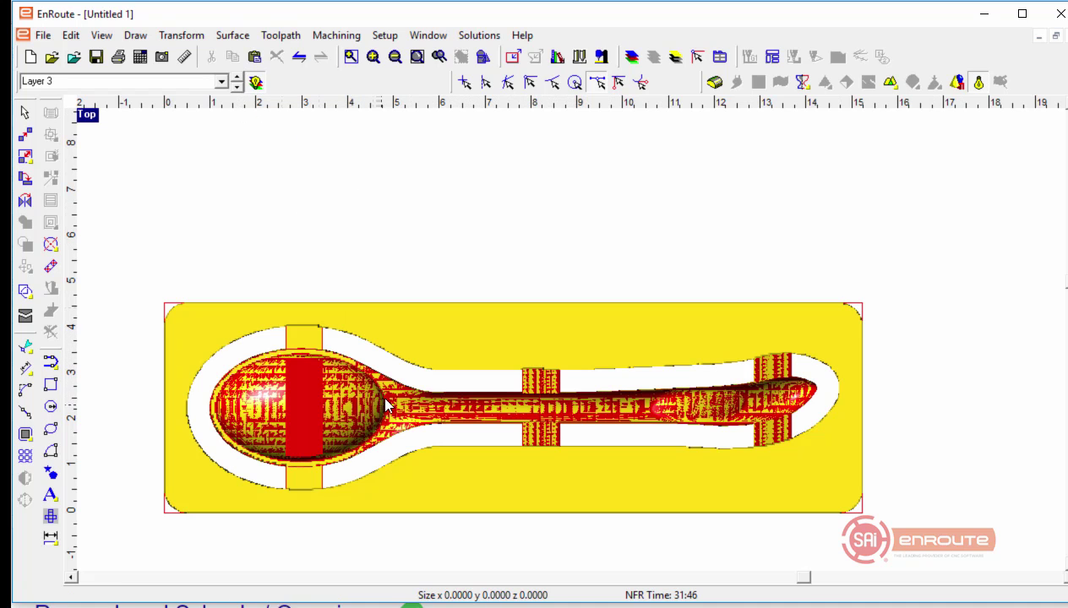
left_click(429, 373)
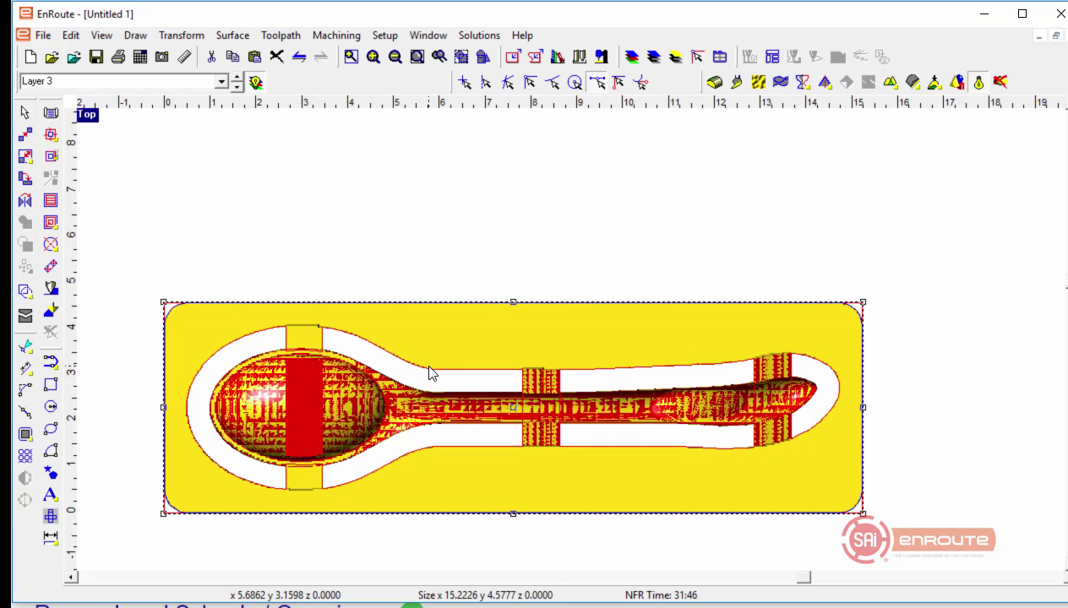
left_click(370, 207)
left_click(253, 83)
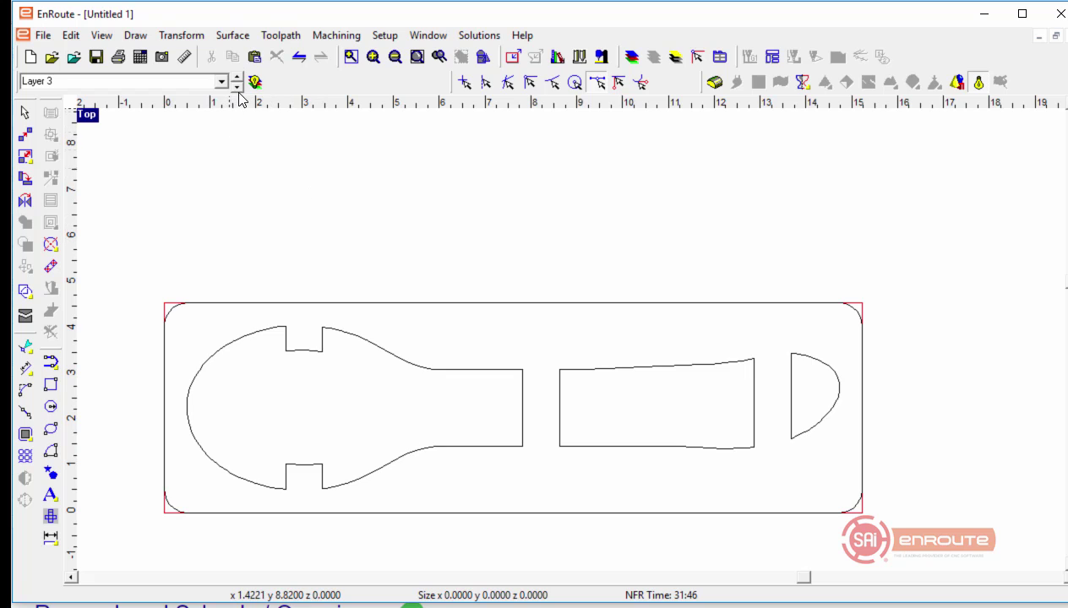
left_click(240, 87)
left_click(240, 87)
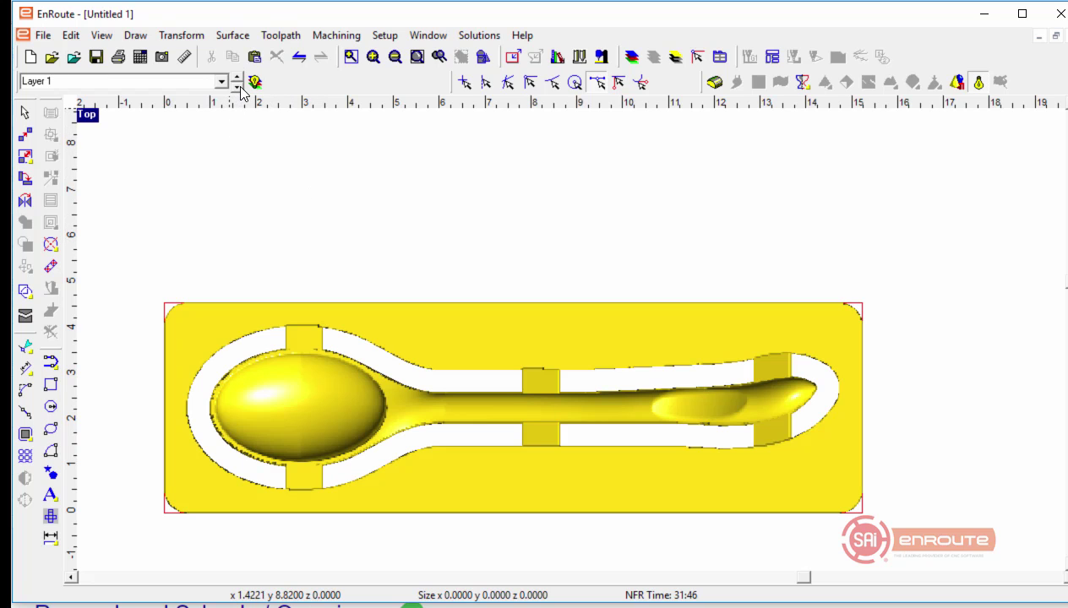
left_click(340, 350)
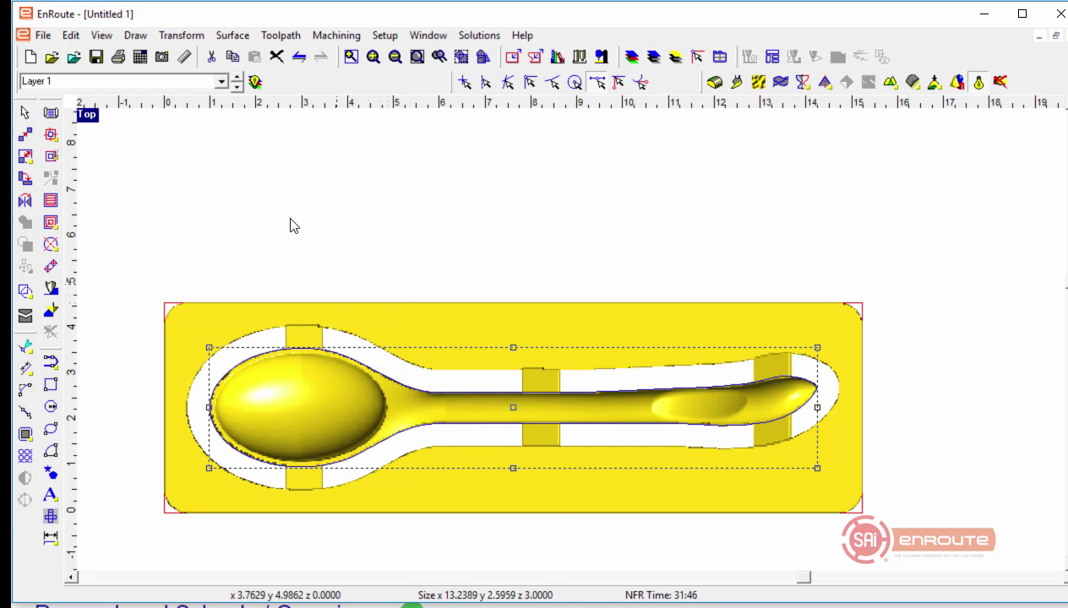
left_click(237, 86)
right_click(228, 224)
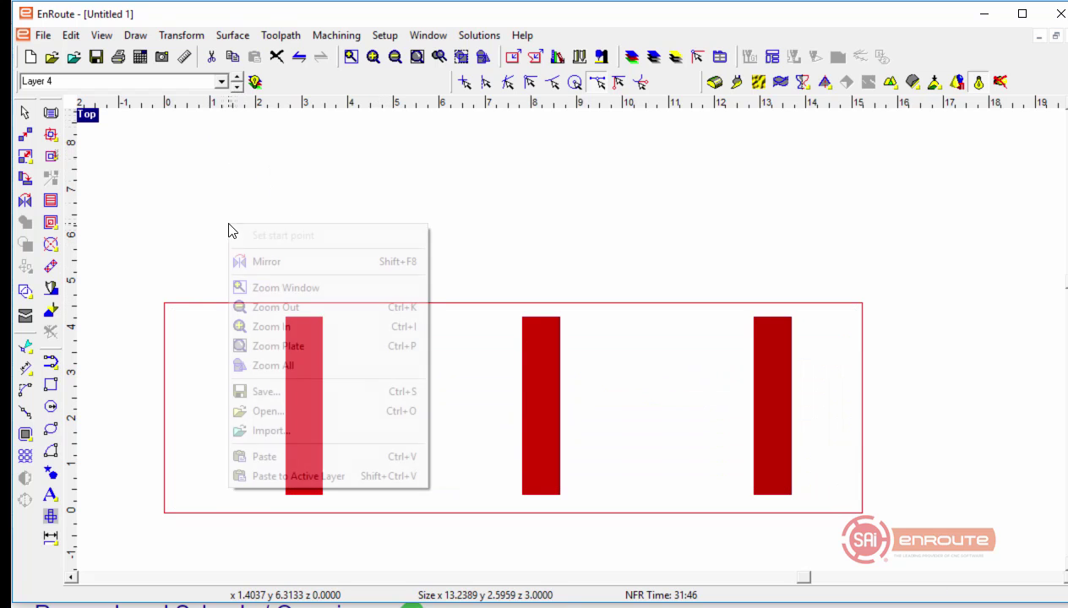
left_click(259, 477)
left_click(169, 251)
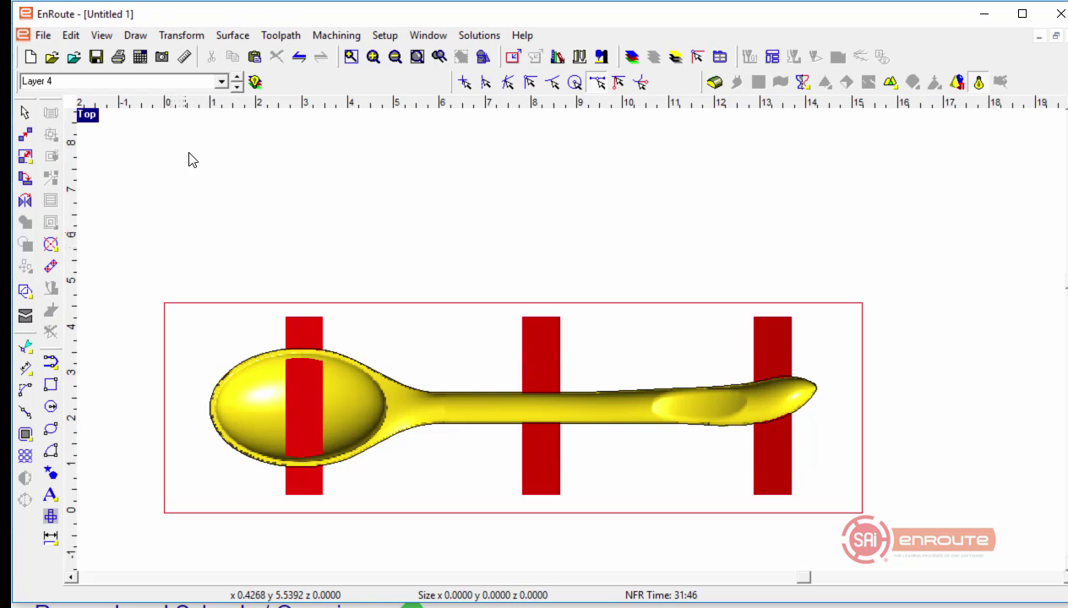
Step: Combine the spoon relief with the surrounding plate relief on Layer 1 using Combine reliefs
left_click(239, 84)
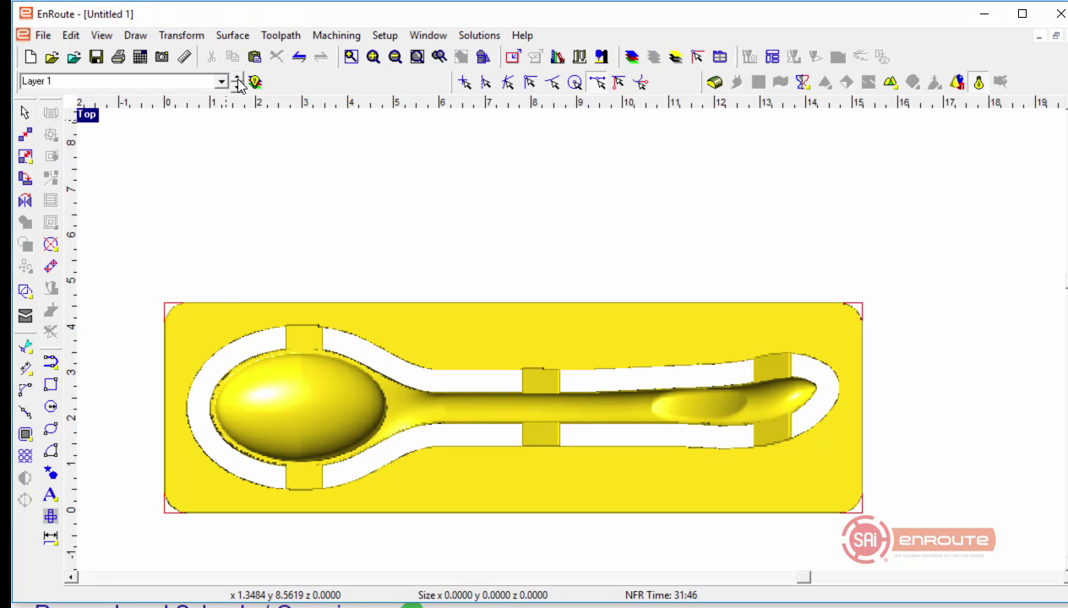
left_click(336, 353)
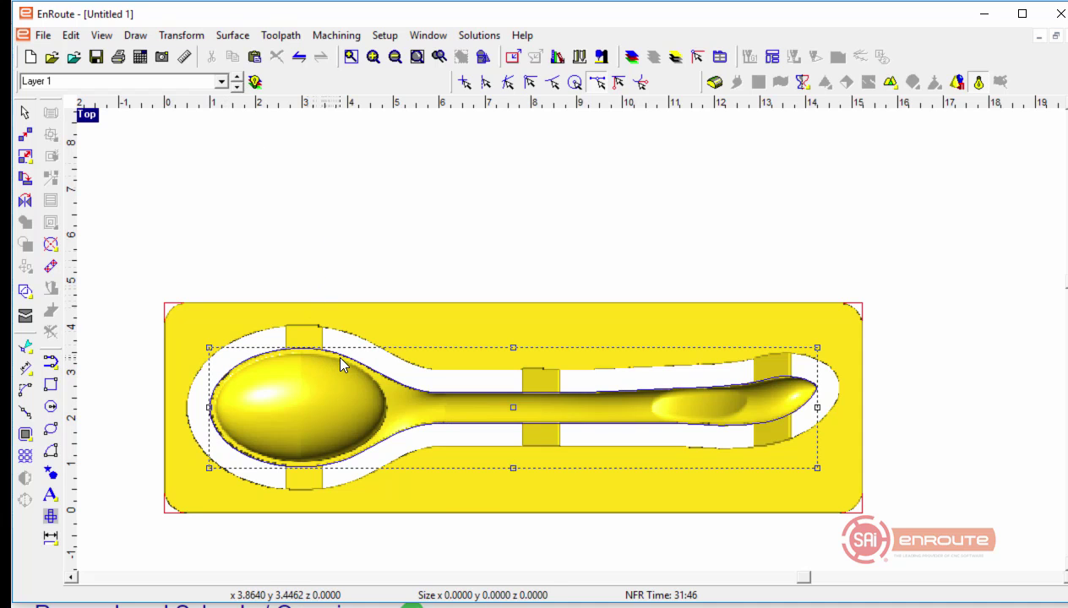
left_click(390, 304)
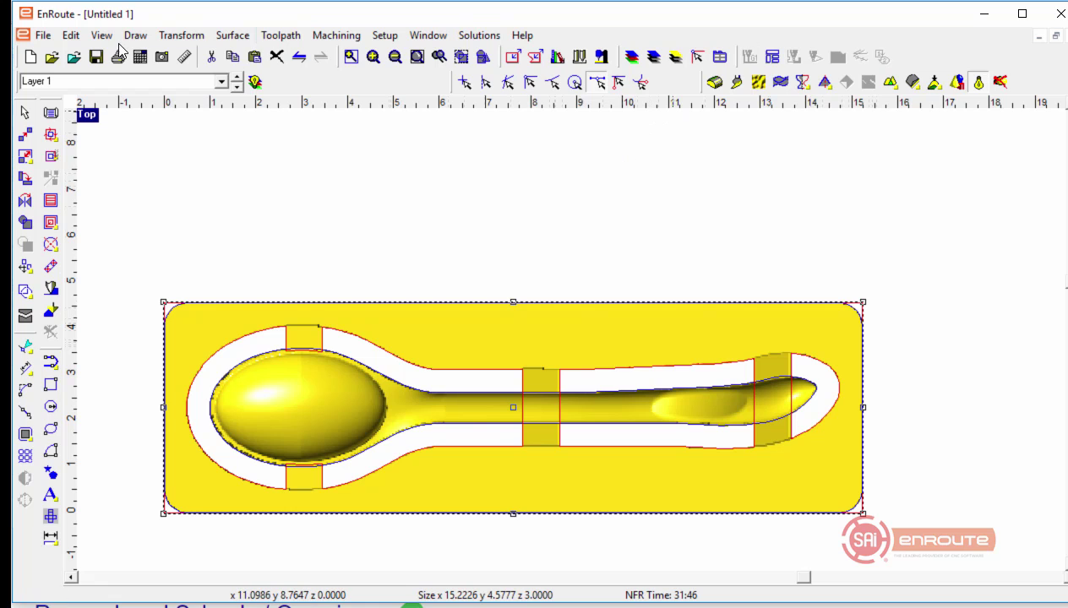
left_click(177, 38)
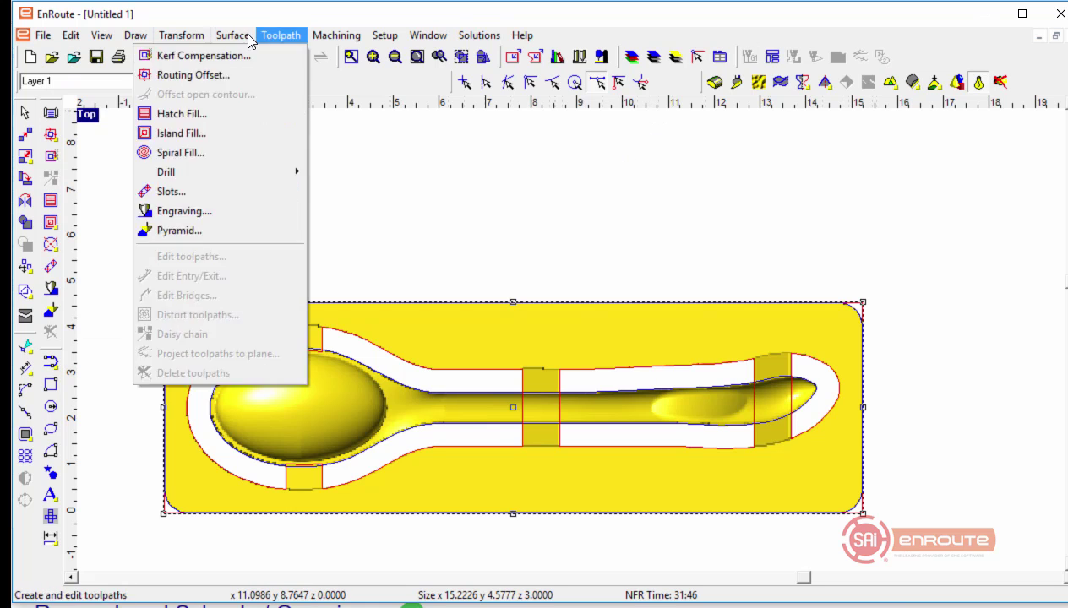
mouse_move(232, 35)
left_click(212, 229)
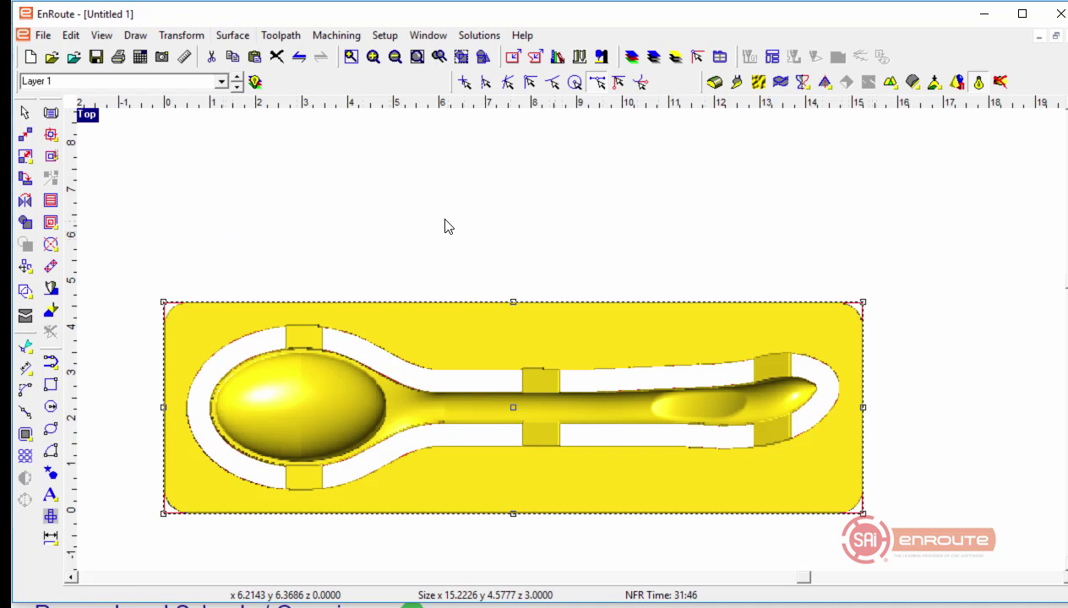
Step: Turn off the rendered view and move the two leftover bowl support contours from Layer 1 to Layer 4
left_click(977, 83)
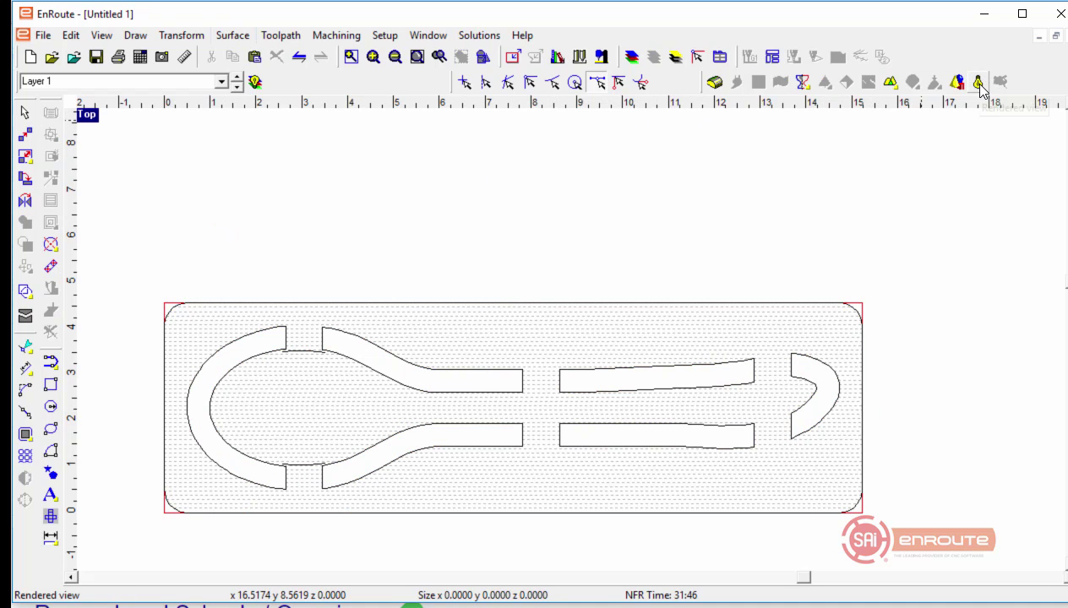
left_click_drag(194, 247, 373, 483)
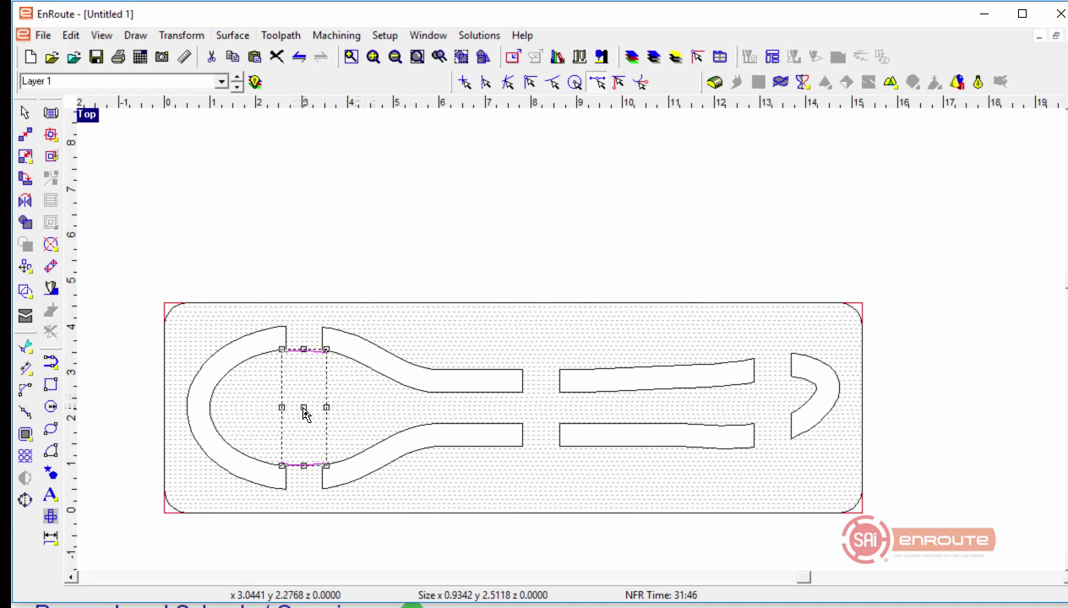
key("ctrl+x")
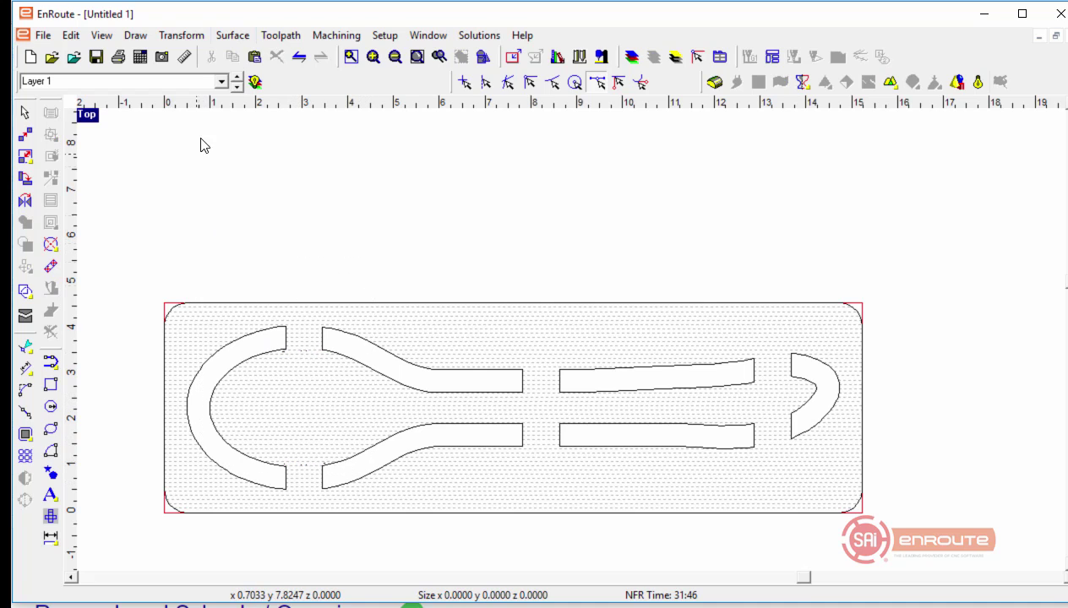
left_click(236, 87)
right_click(229, 165)
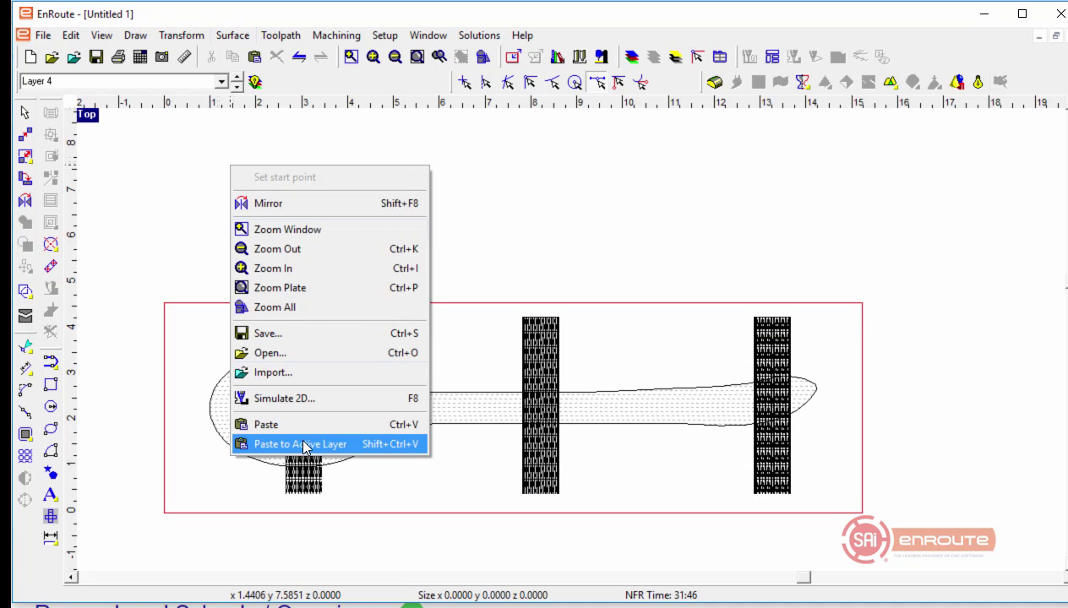
left_click(287, 442)
left_click(238, 80)
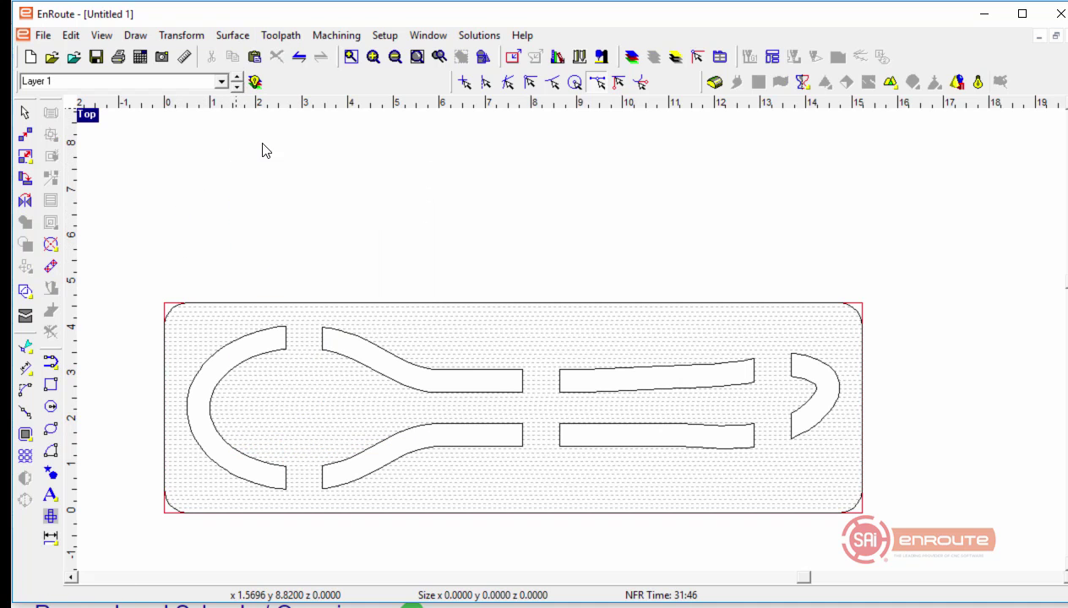
Step: Copy the combined relief from Layer 1 and delete all the plate contours from Layer 3
scroll(381, 341, "up", 1)
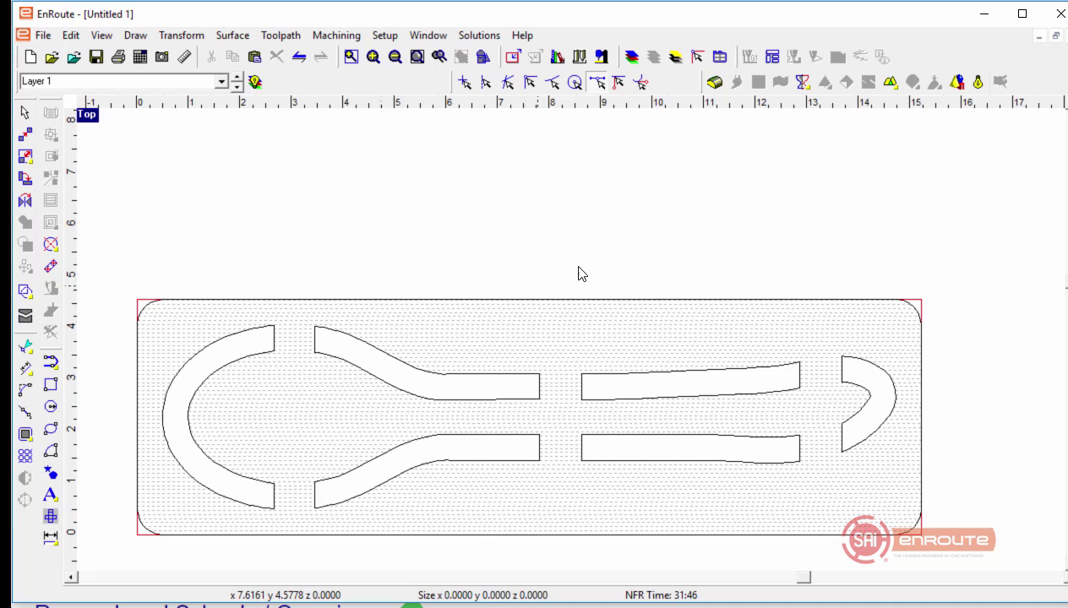
left_click(978, 84)
left_click(977, 83)
left_click(319, 305)
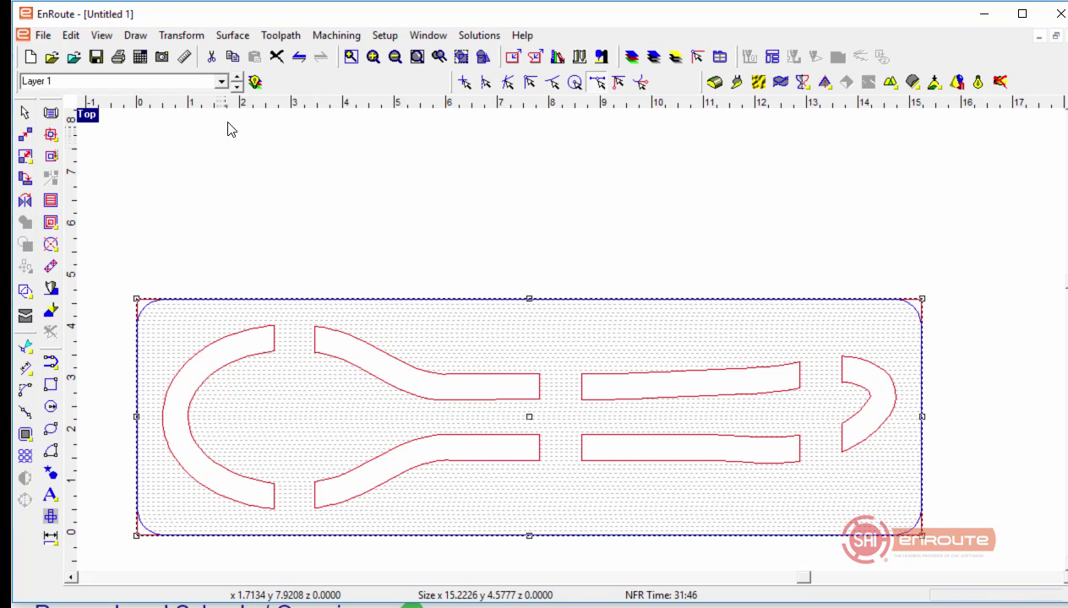
left_click(238, 85)
left_click(237, 85)
left_click(238, 85)
left_click(237, 87)
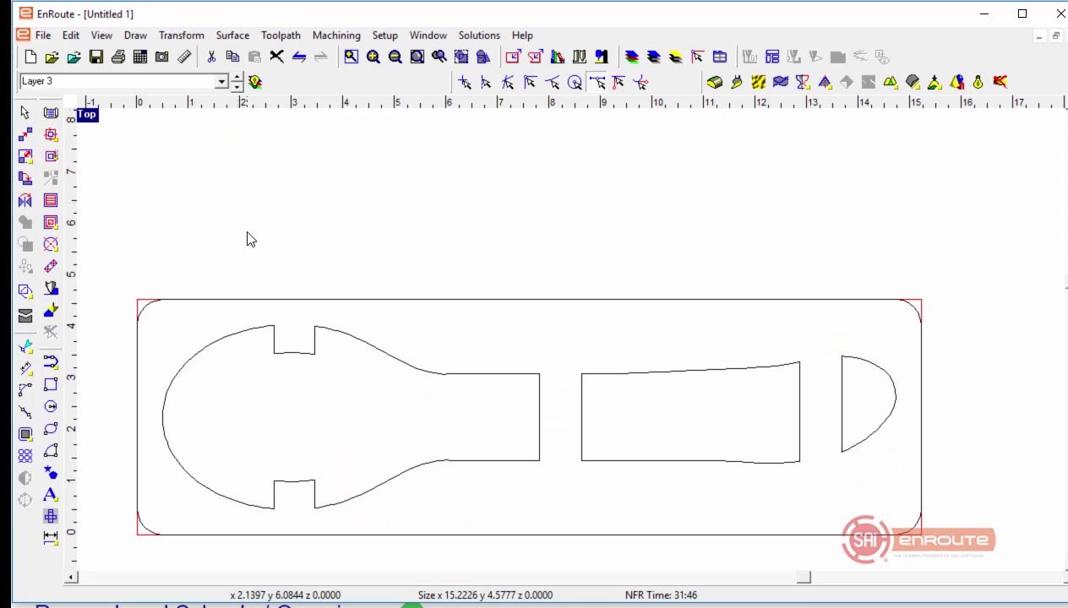
left_click_drag(107, 238, 963, 590)
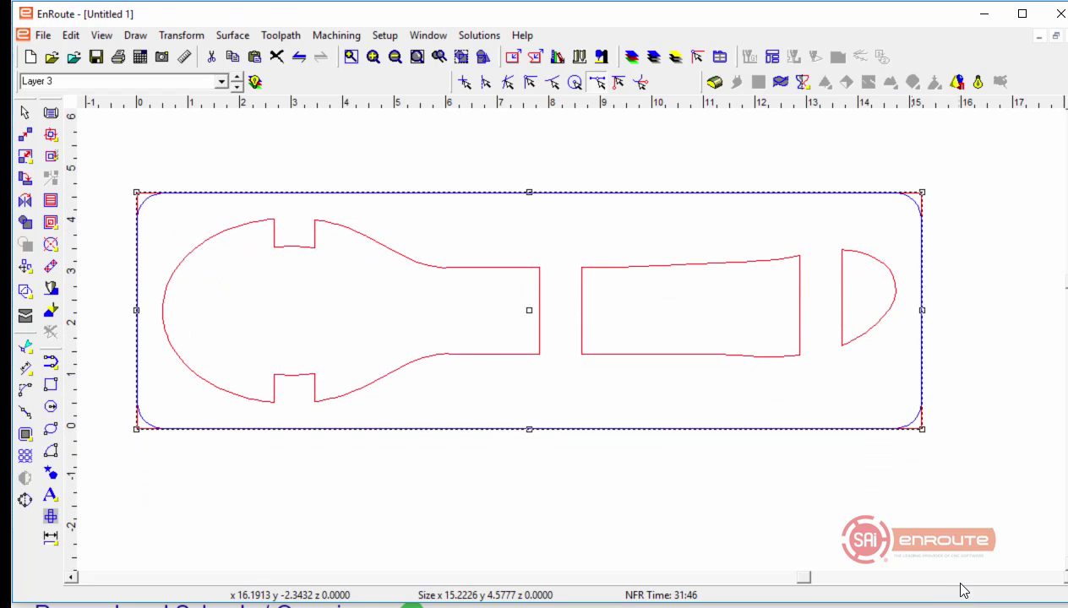
key("Delete")
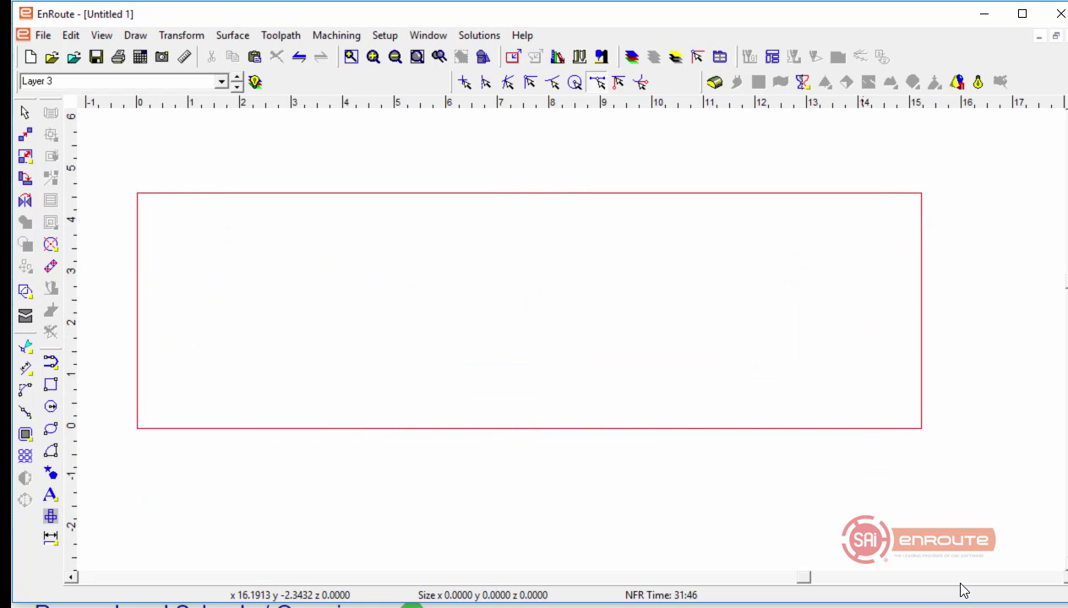
Step: Paste the combined relief onto Layer 3 and clear its surface so only the contours are left
key("ctrl+a")
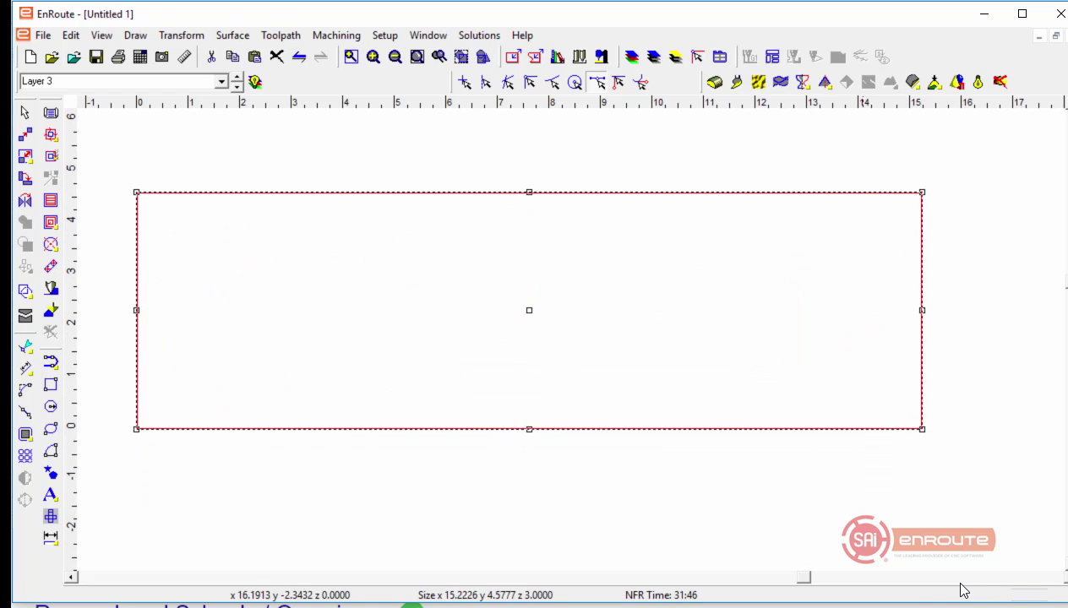
left_click(793, 524)
right_click(723, 502)
left_click(794, 482)
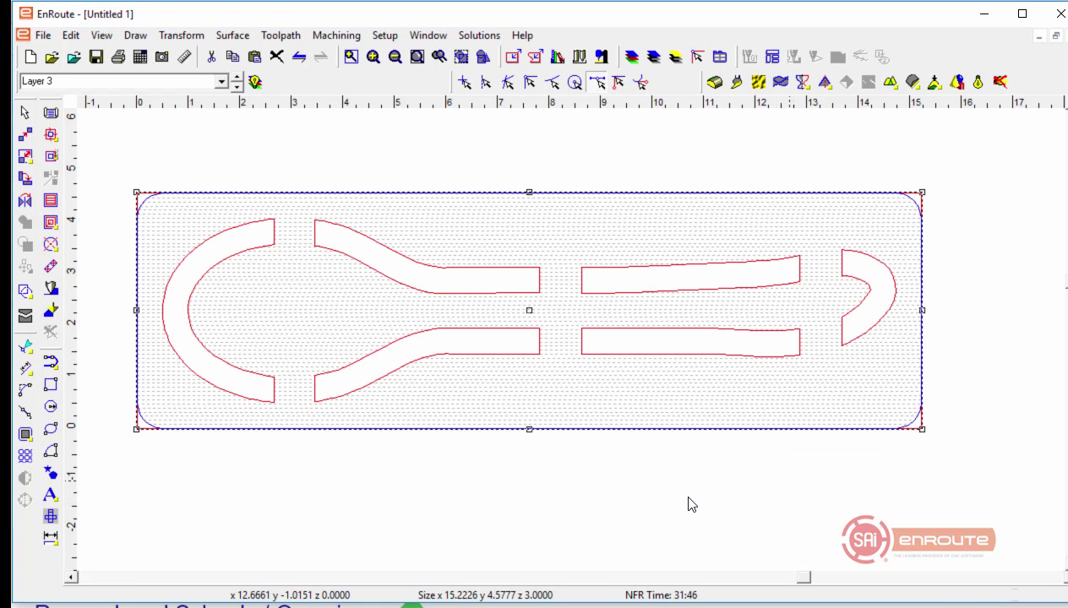
left_click(384, 460)
left_click(387, 430)
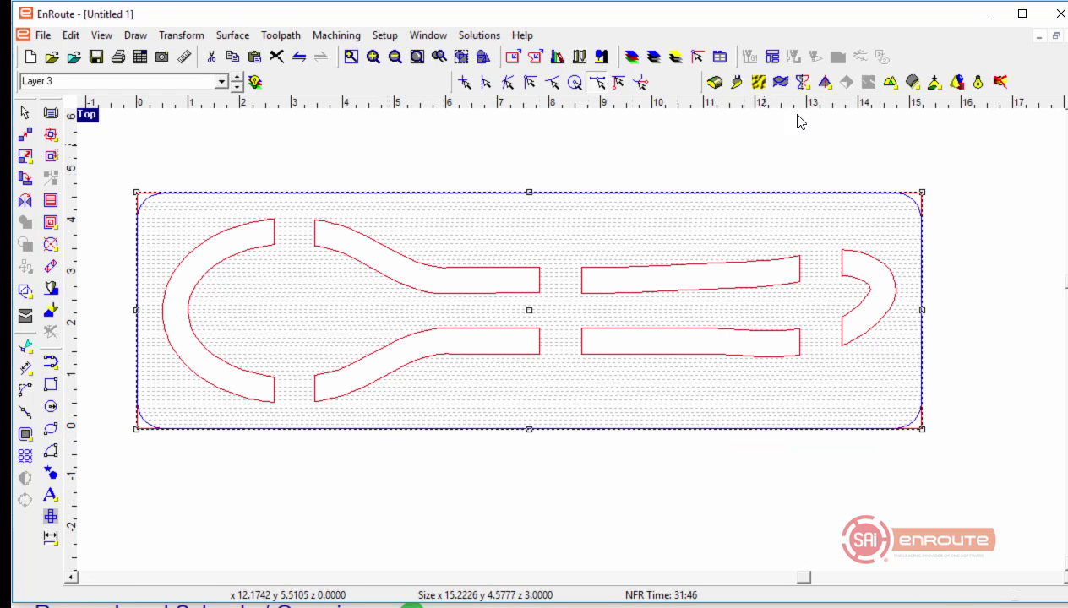
left_click(999, 81)
left_click(452, 423)
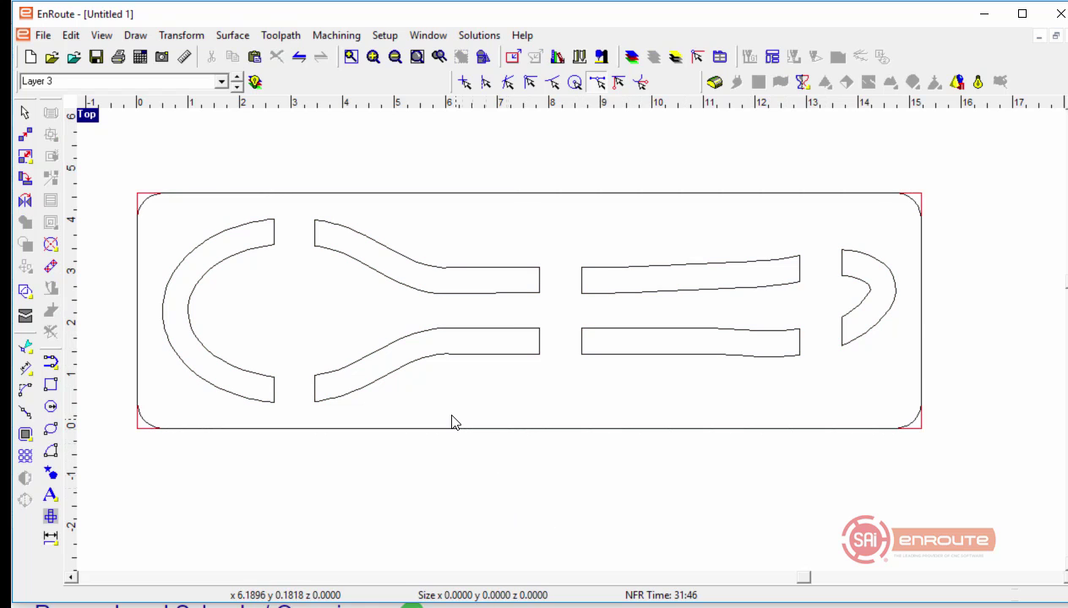
Step: Draw four straight lines bridging the upper and lower gaps between the slot contours at the bowl and at mid-handle
scroll(313, 277, "up", 2)
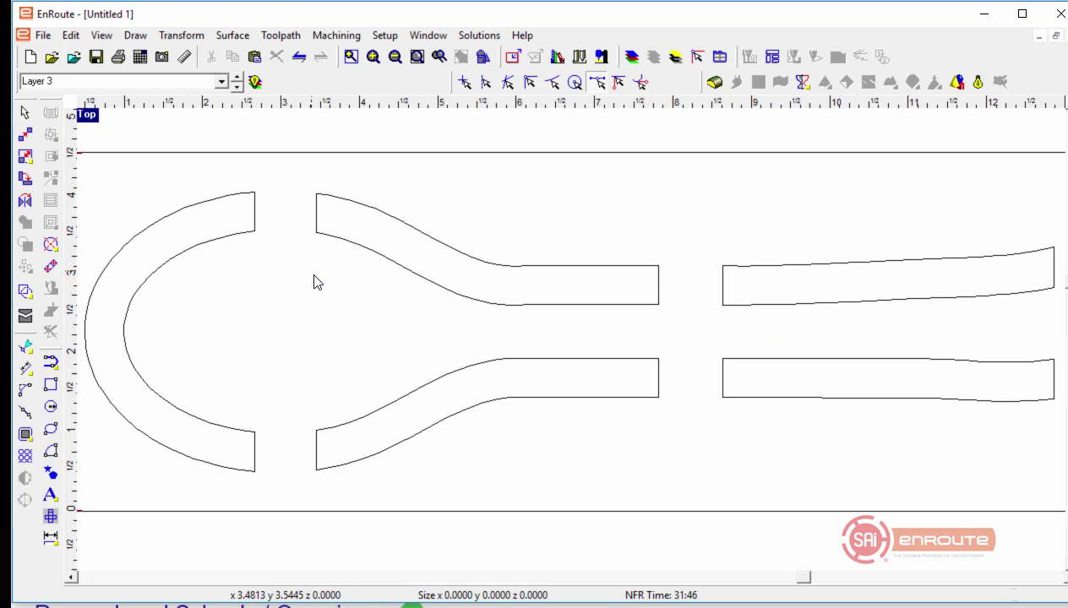
scroll(281, 314, "down", 2)
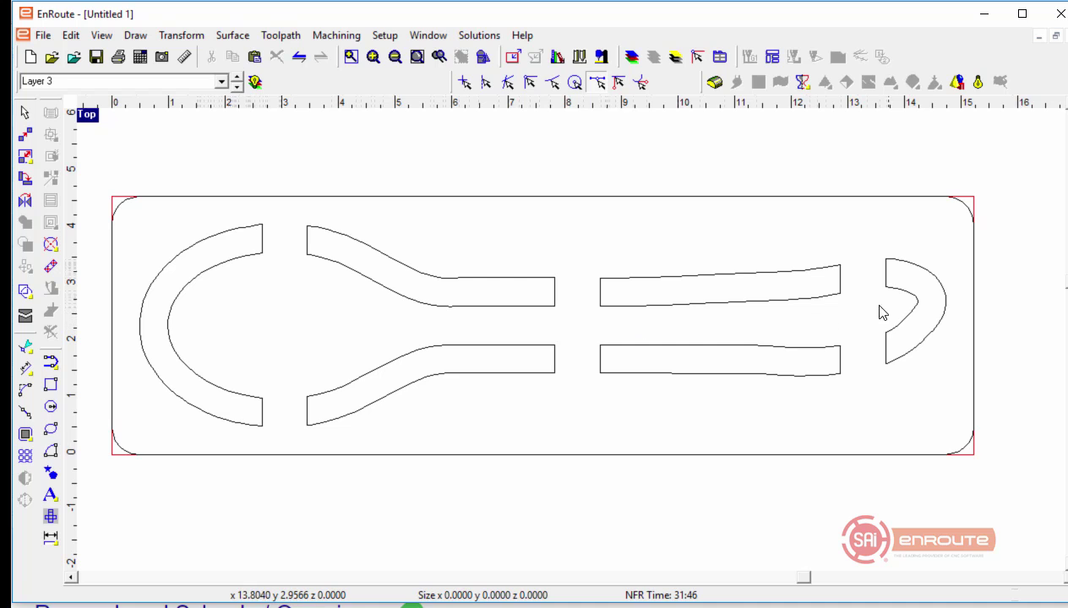
scroll(298, 209, "up", 1)
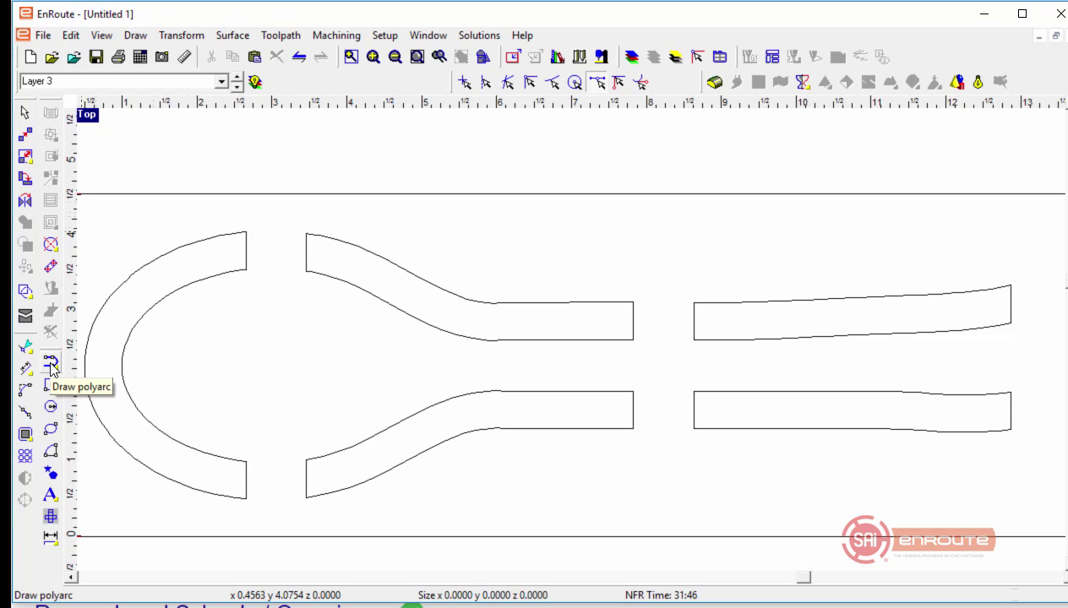
left_click(50, 362)
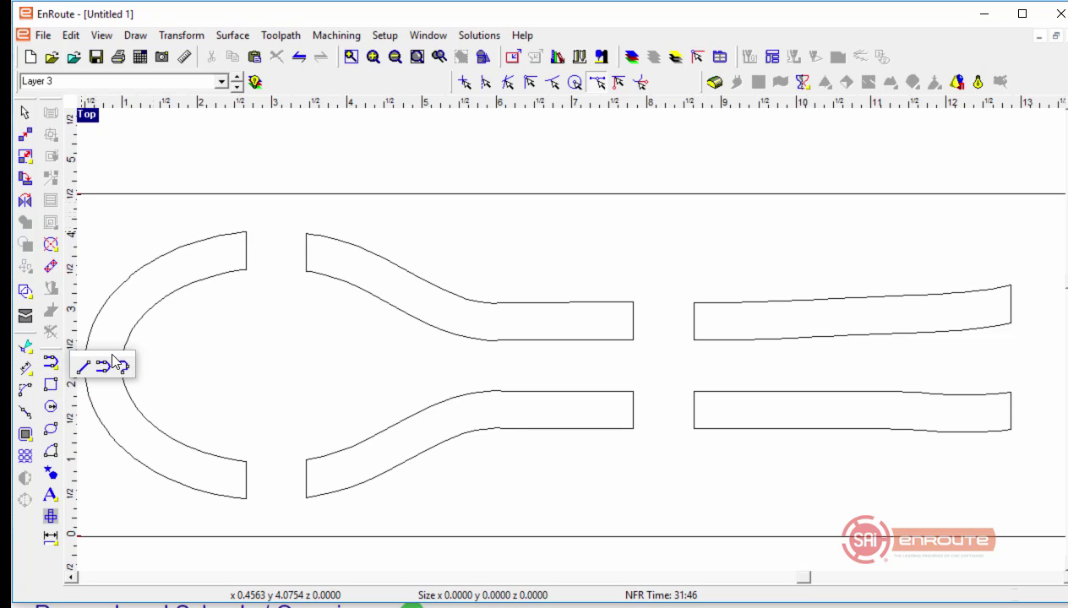
left_click(124, 367)
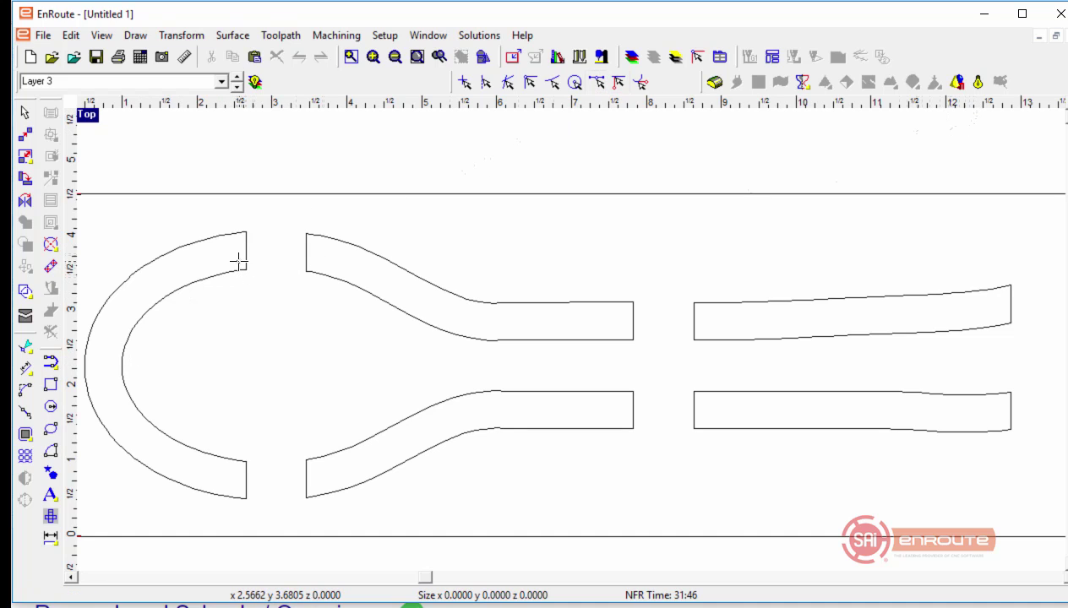
left_click(314, 265)
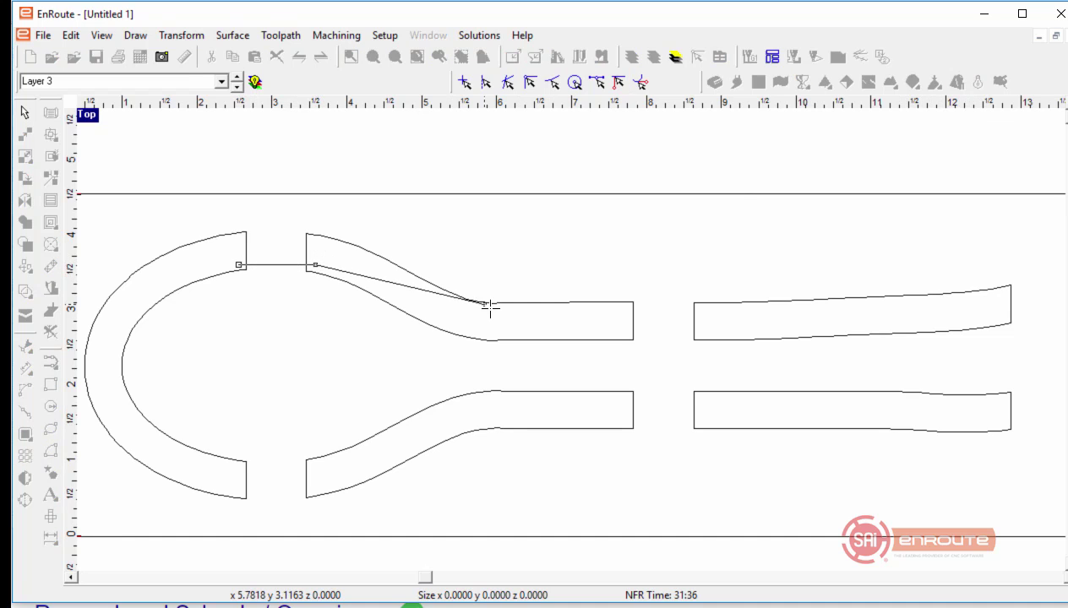
right_click(575, 320)
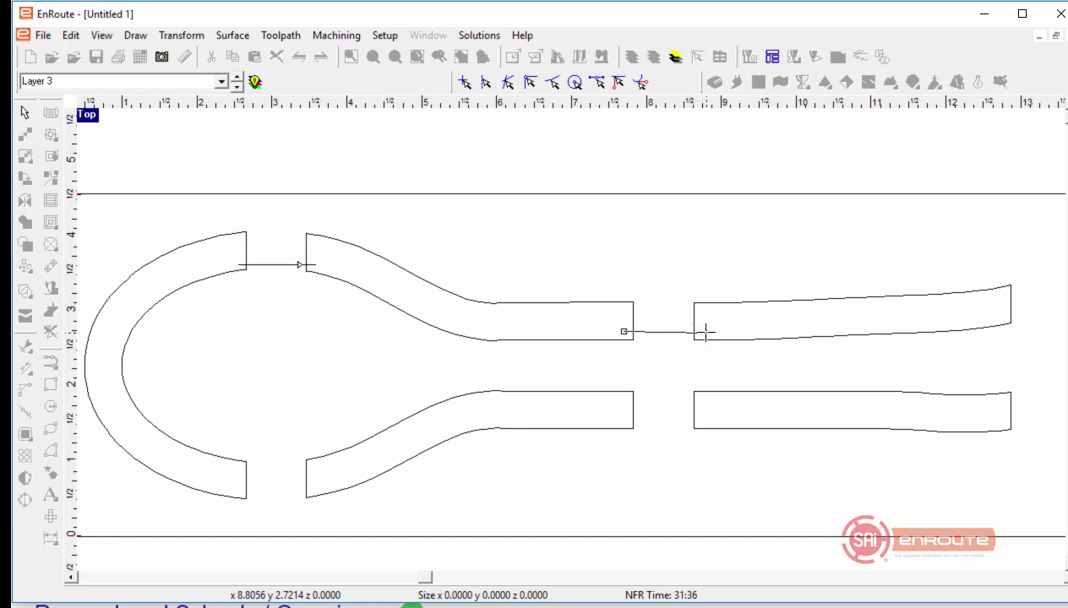
left_click(706, 406)
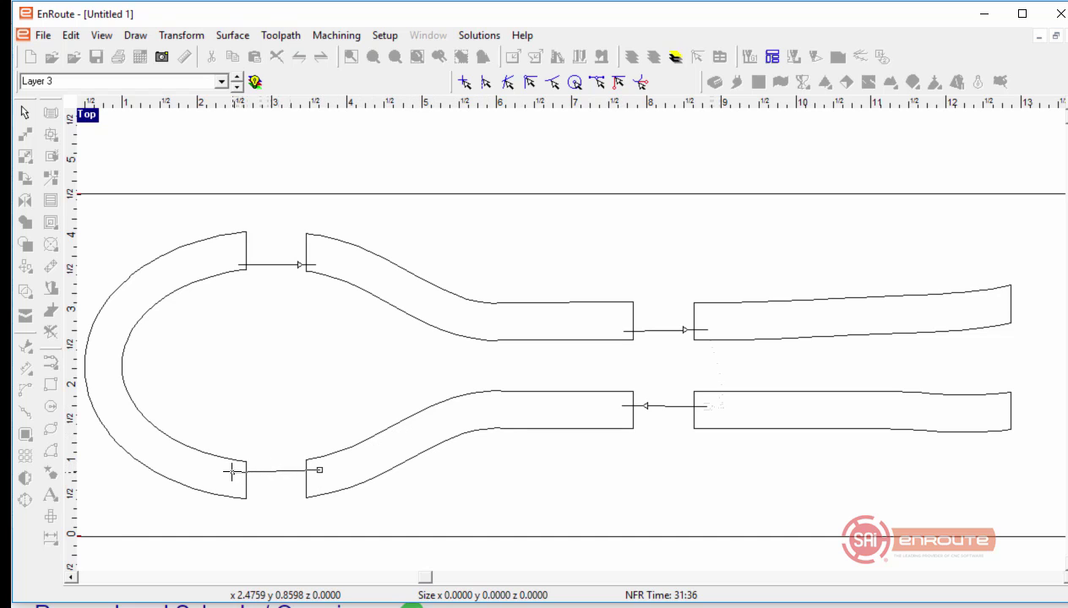
right_click(296, 154)
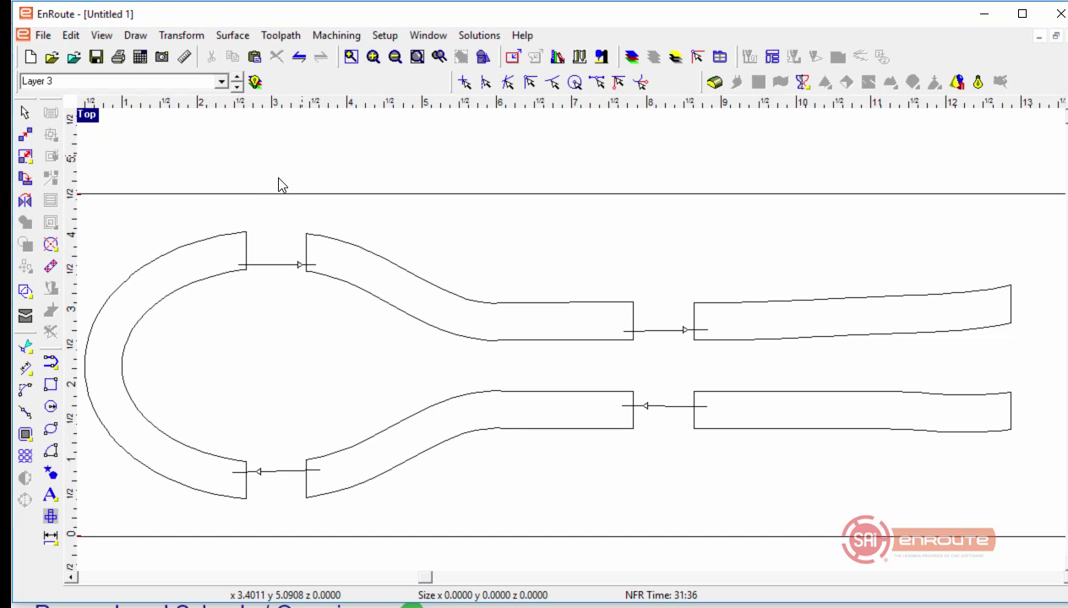
Step: Point-edit the two bridge lines at the bowl, bending each slightly outward into an arc that follows the bowl's curve
left_click(25, 345)
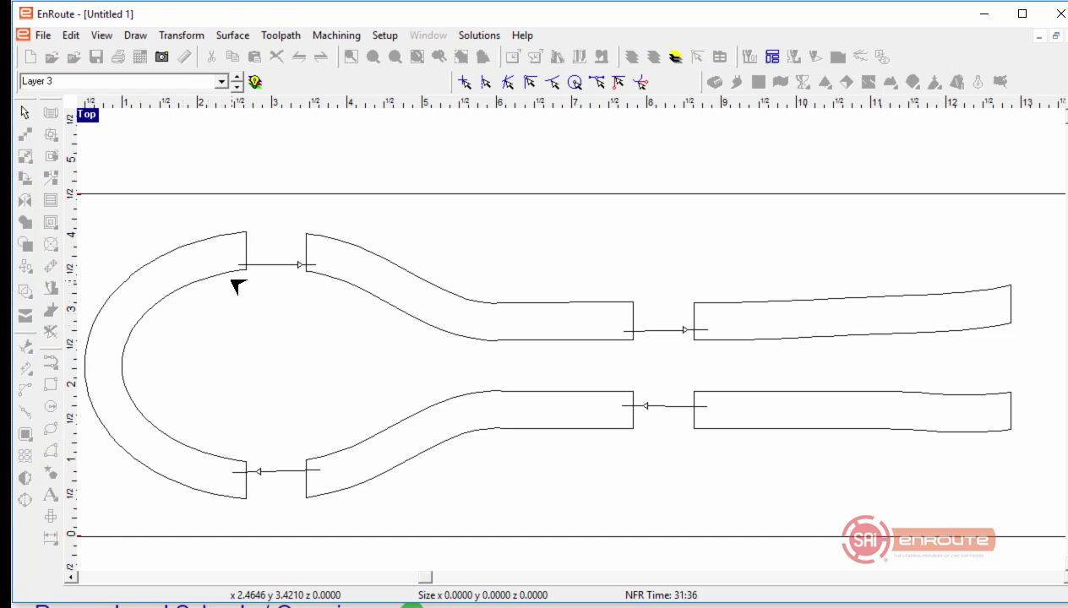
left_click_drag(272, 264, 272, 260)
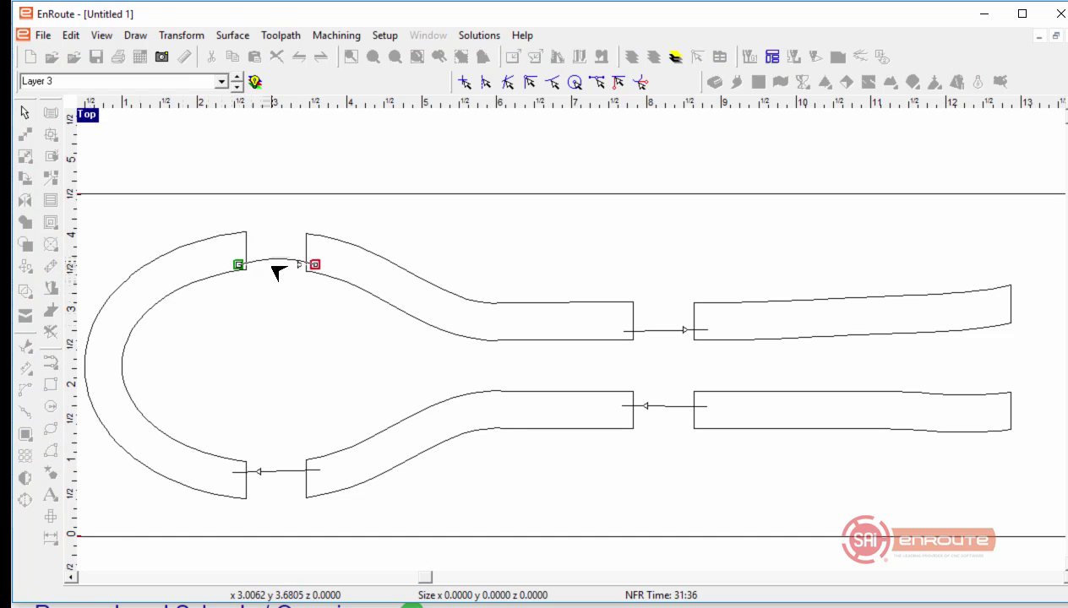
left_click(265, 471)
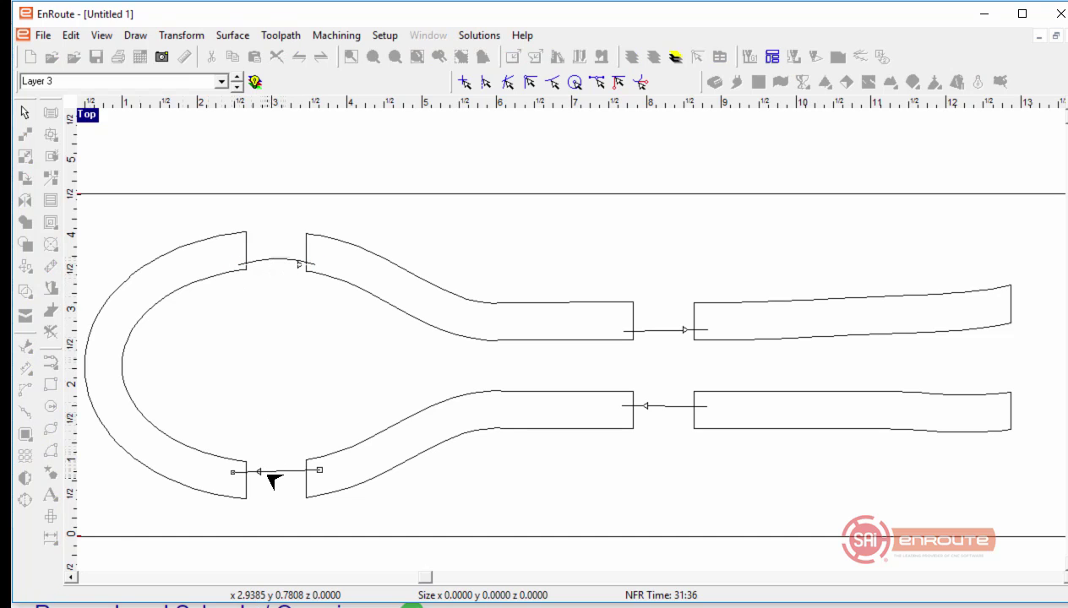
mouse_move(269, 473)
left_mouse_down()
mouse_move(271, 483)
mouse_move(266, 474)
left_mouse_up()
scroll(283, 506, "up", 2)
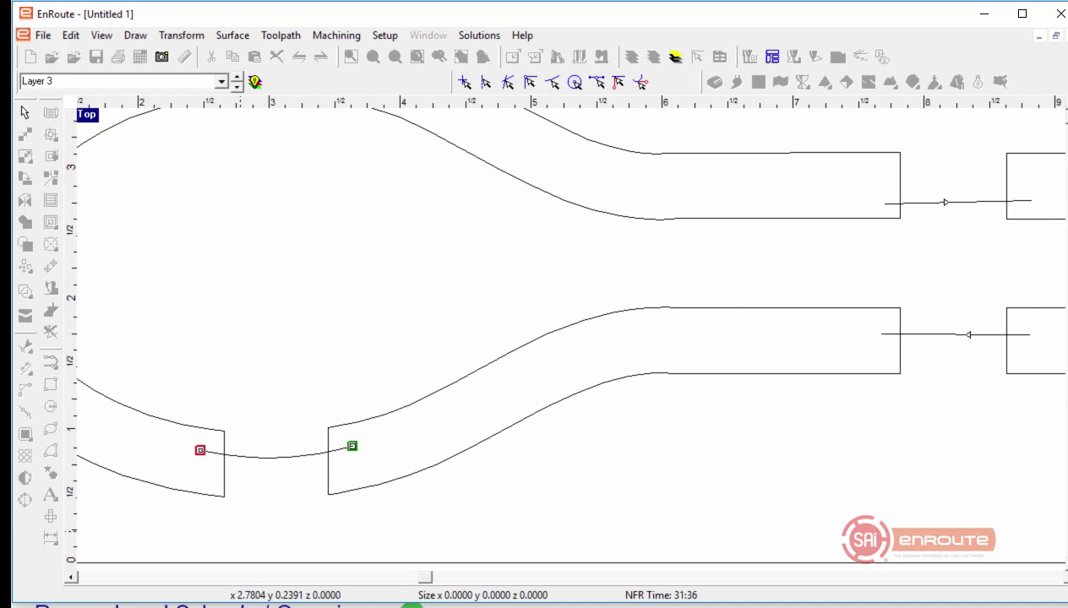
scroll(349, 513, "down", 3)
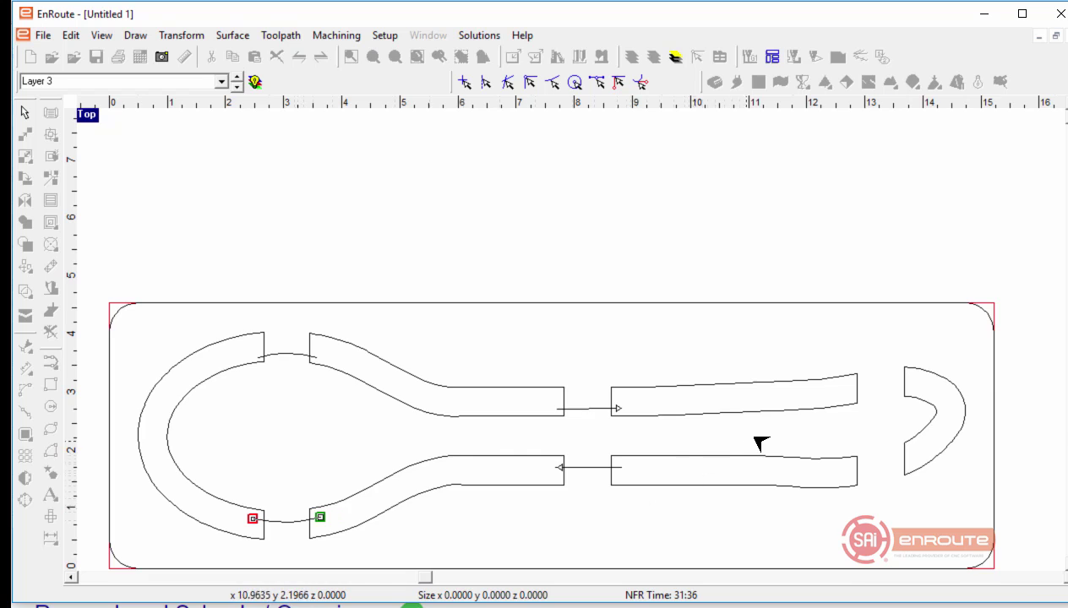
scroll(761, 443, "up", 1)
right_click(684, 443)
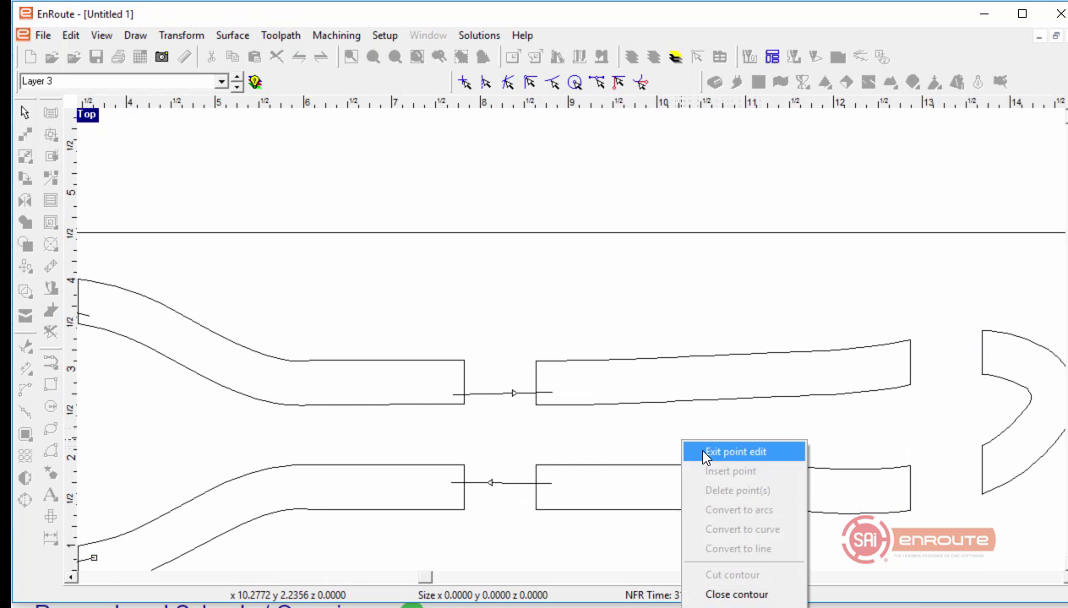
left_click(744, 448)
Step: Draw two straight lines bridging the upper and lower gaps between the handle slots and the curved slot at the handle tip
middle_click_drag(838, 512, 560, 539)
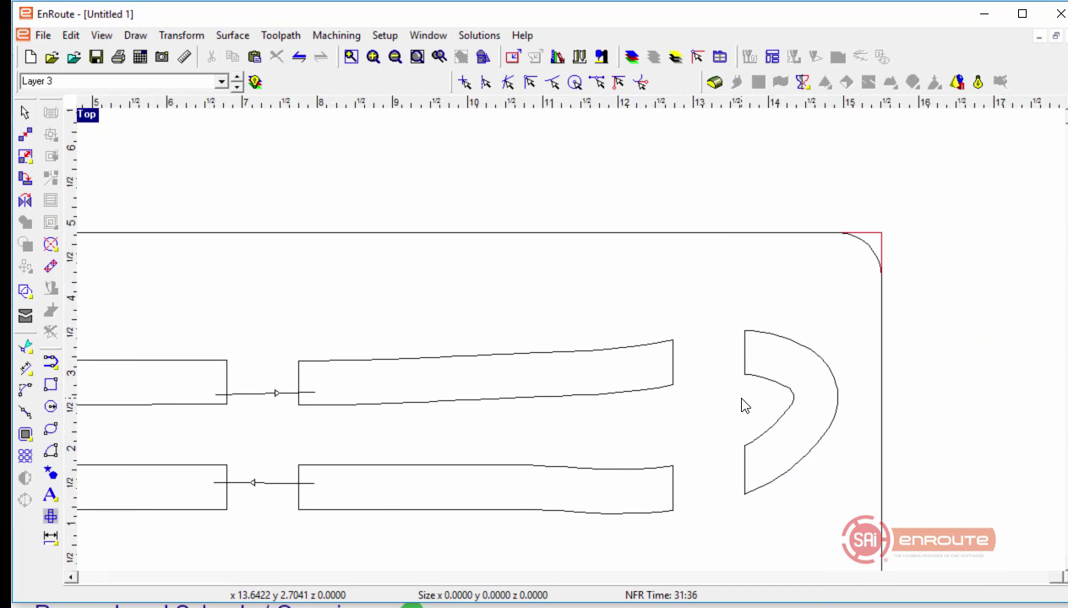
scroll(741, 405, "down", 1)
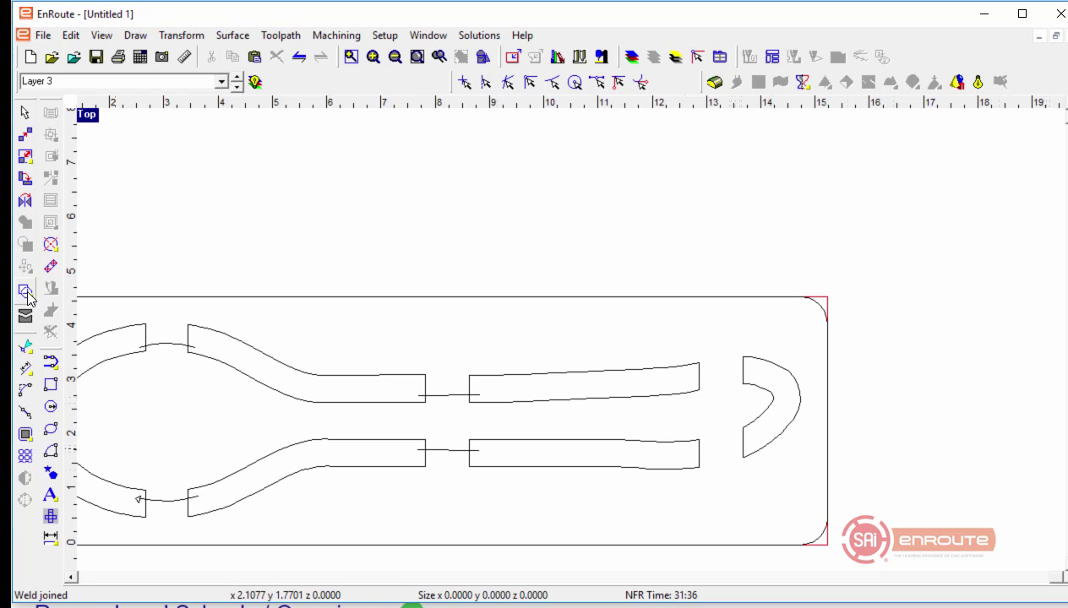
left_click(50, 362)
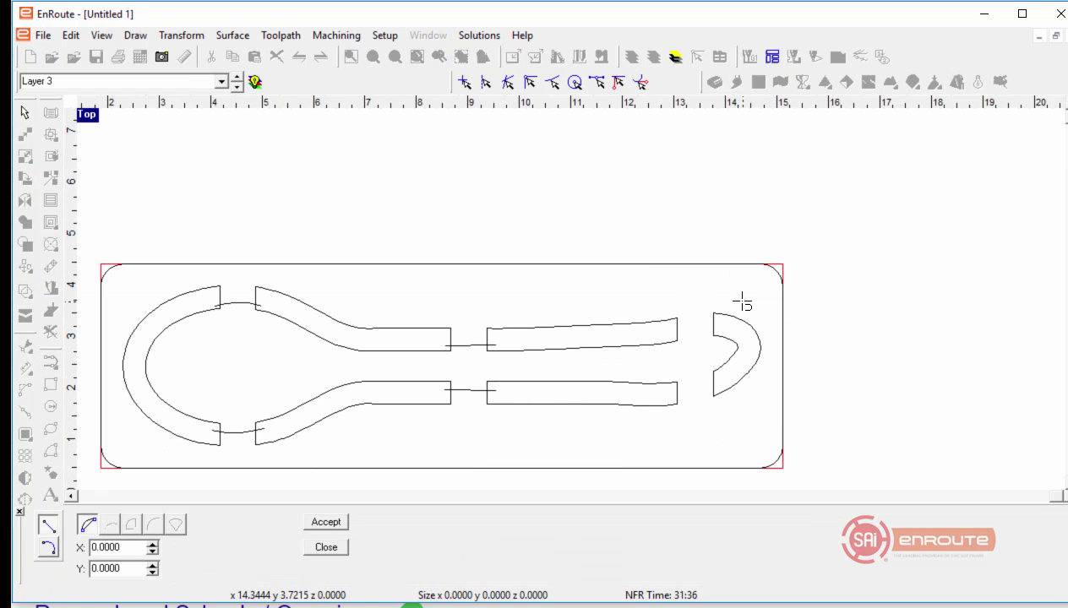
scroll(742, 302, "up", 2)
left_click(507, 410)
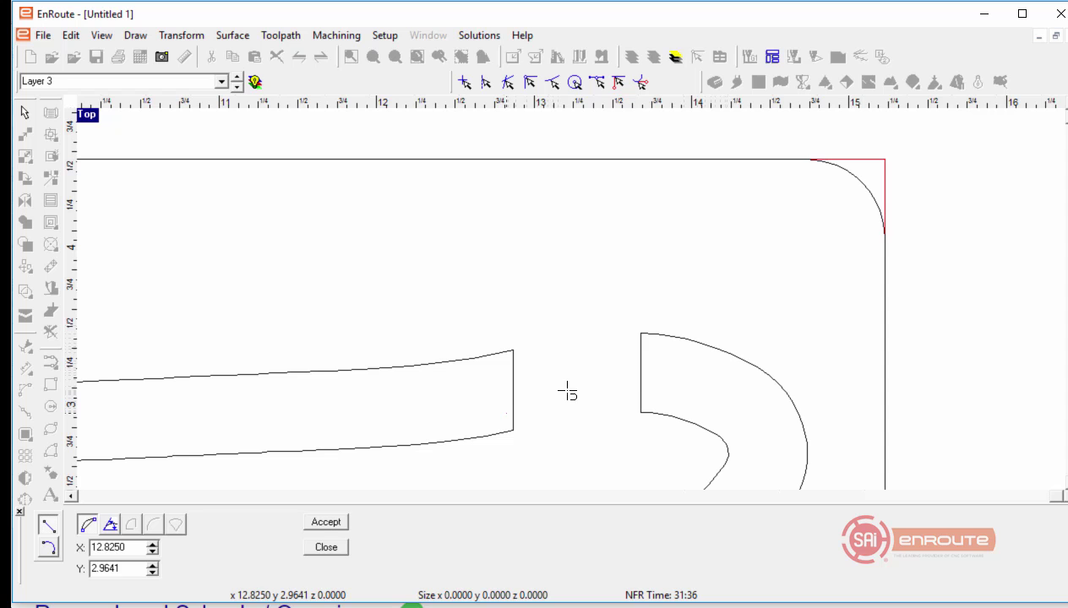
left_click(649, 392)
scroll(640, 386, "down", 1)
left_click(647, 454)
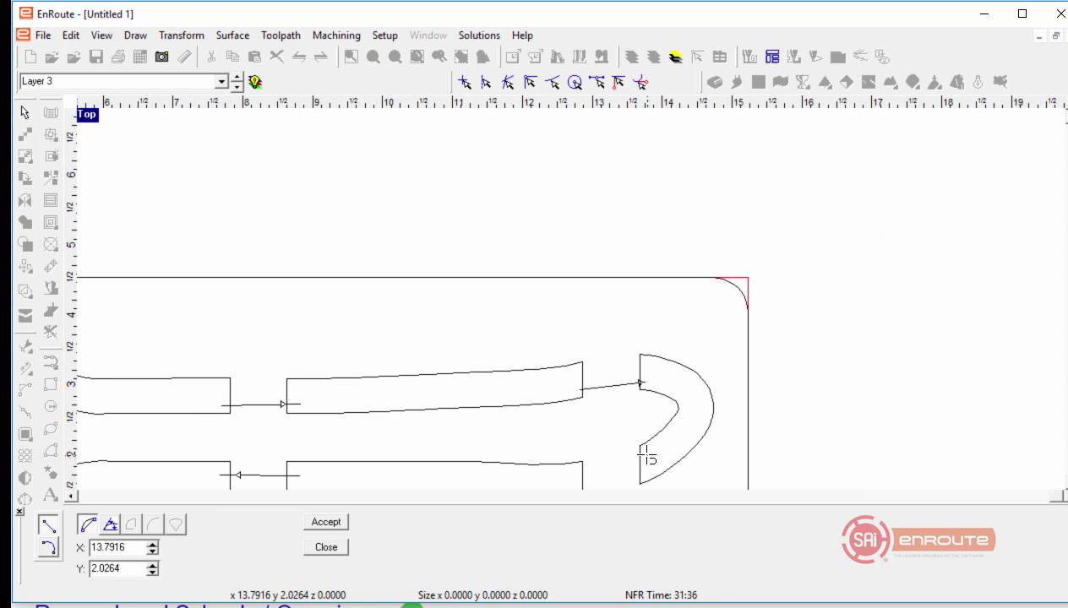
left_click(581, 470)
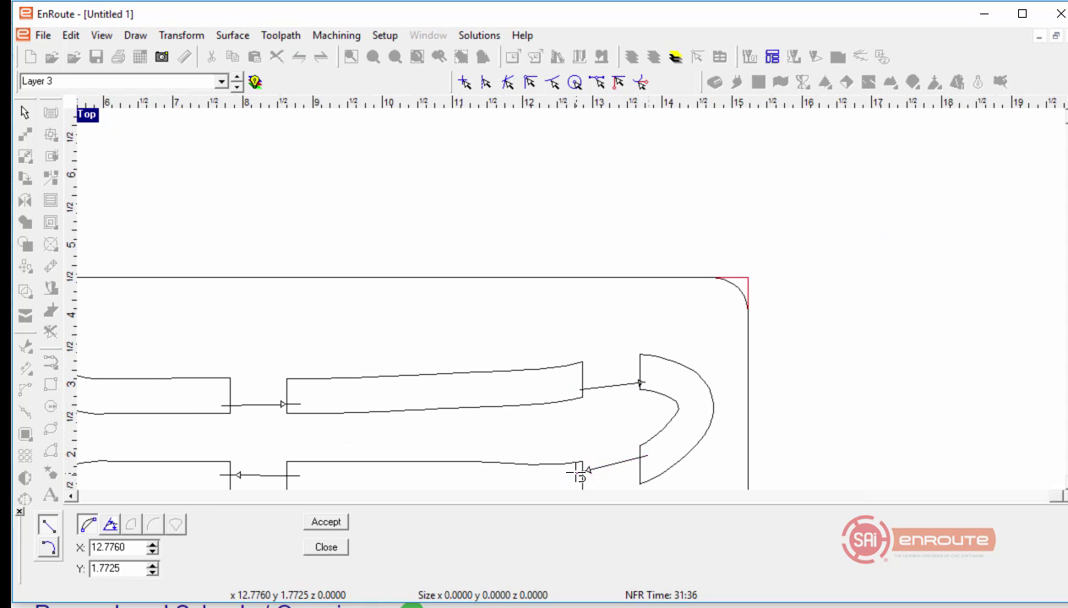
right_click(484, 294)
right_click(421, 192)
scroll(524, 280, "down", 1)
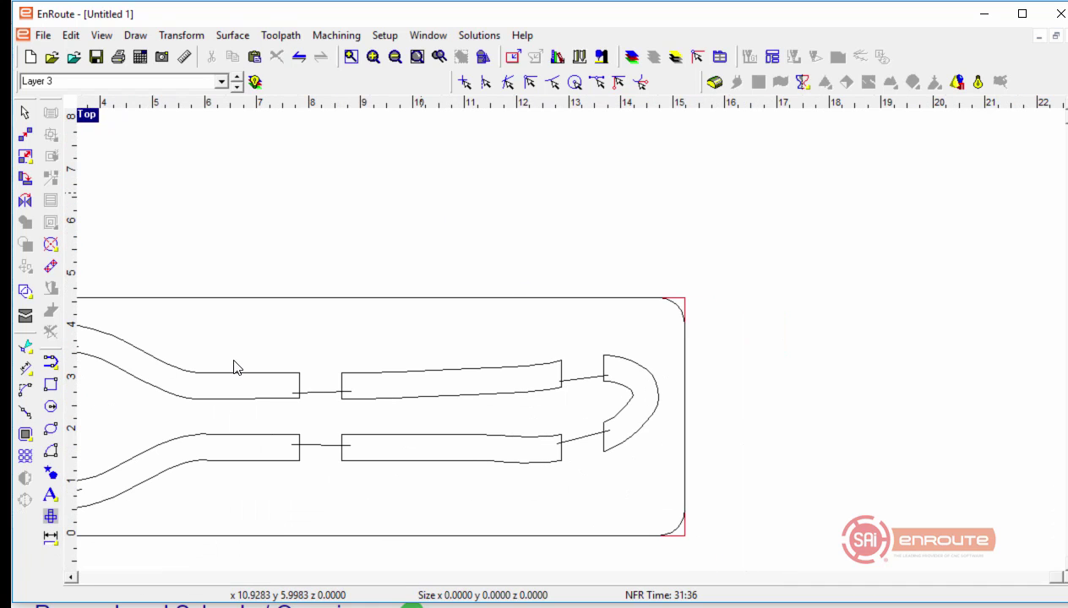
Step: Generate one closed spoon outline from the inner slot edges and bridge lines by picking inside the bowl
scroll(713, 367, "down", 1)
scroll(691, 384, "down", 1)
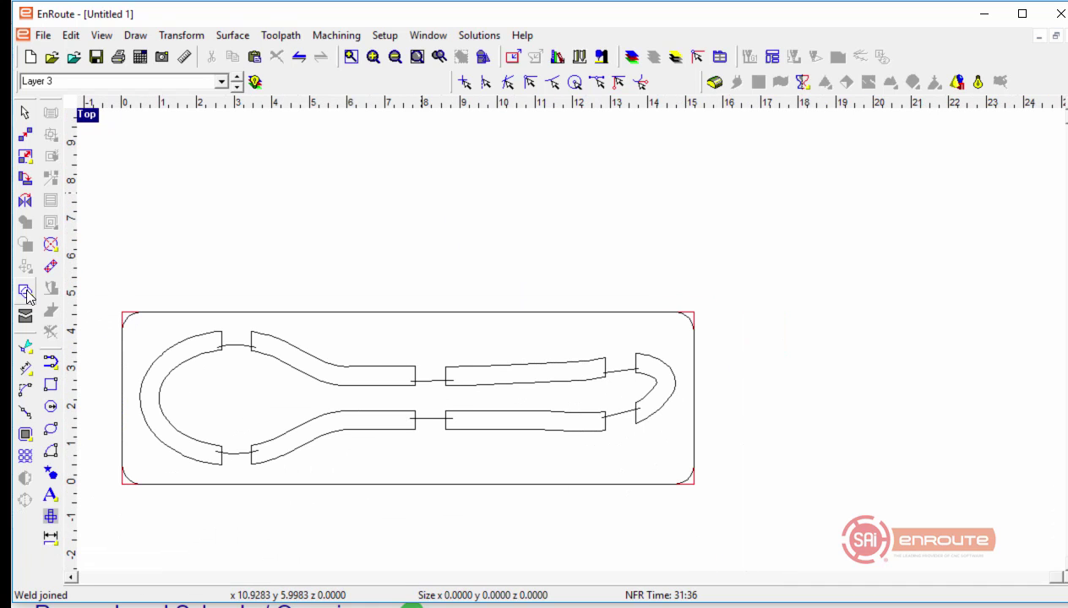
left_click(26, 290)
left_click(117, 293)
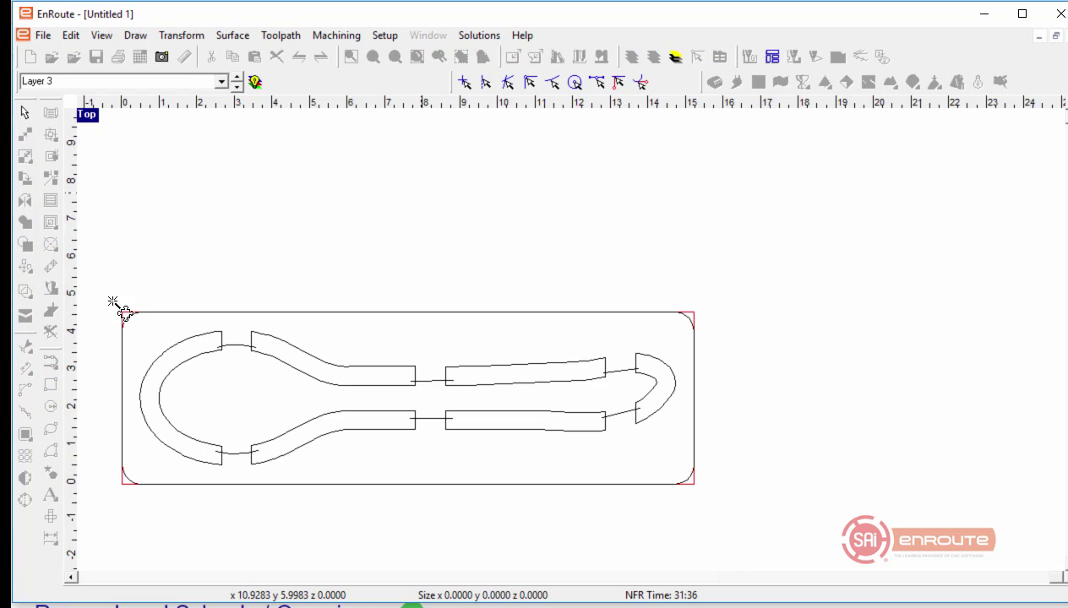
left_click(228, 410)
Step: Delete the rounded plate contour and every bridge line except the lower one at mid-handle
left_click(367, 313)
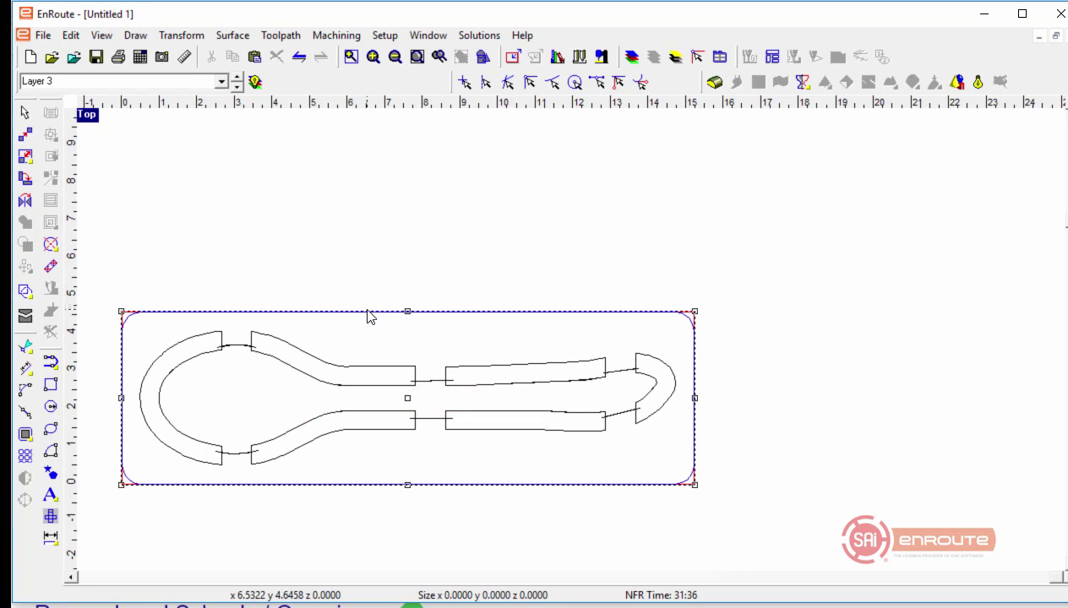
left_click(369, 316)
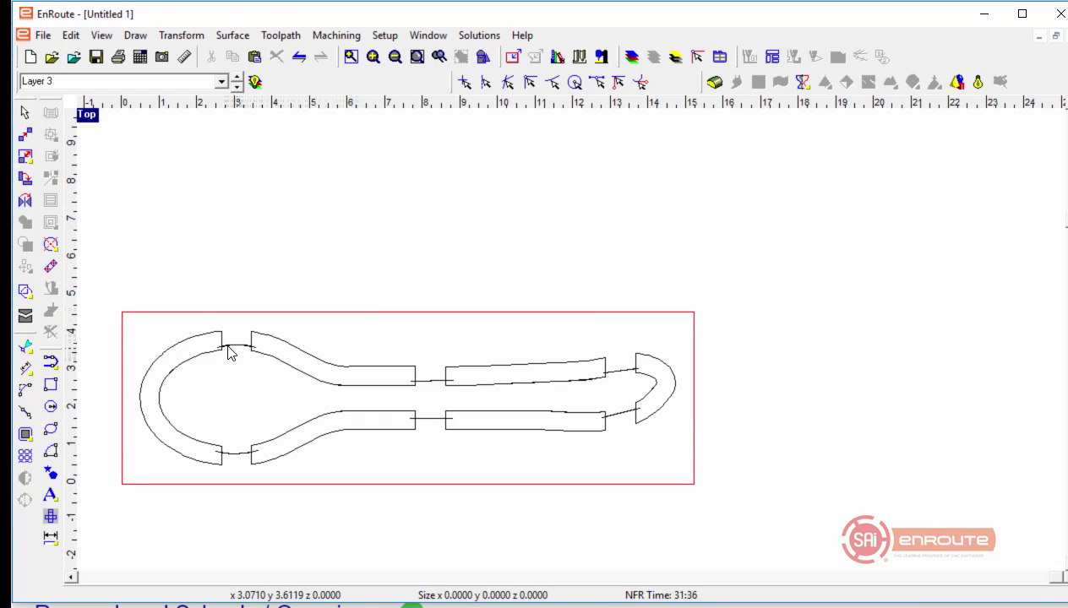
left_click_drag(389, 321, 478, 404)
left_click_drag(536, 295, 660, 374)
left_click_drag(715, 453, 538, 410)
left_click_drag(346, 504, 155, 428)
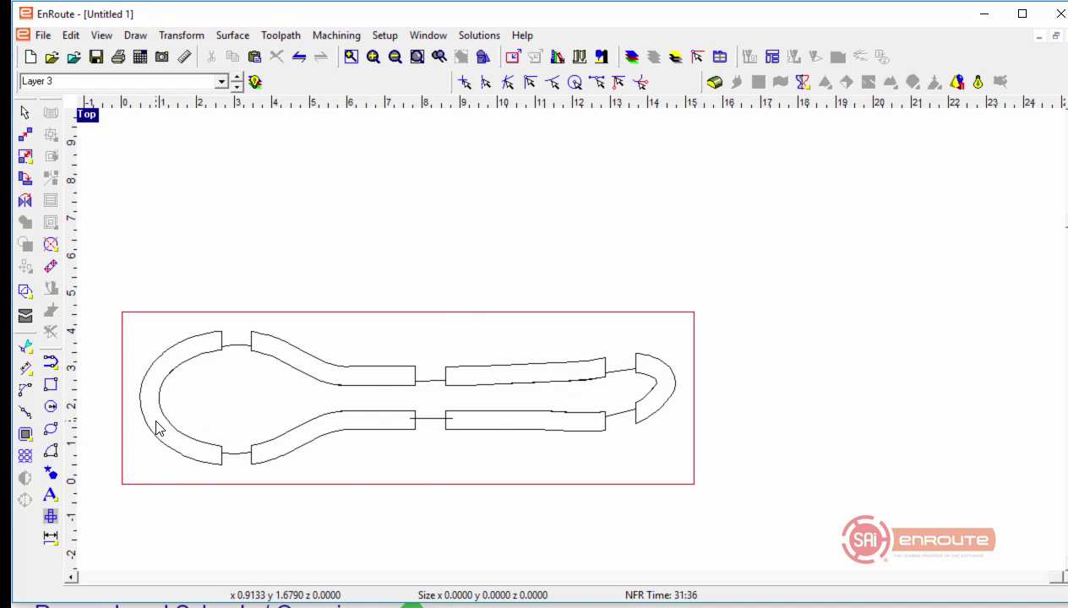
Step: Remove the closed spoon outline from Layer 3 and delete the remaining bridge line in the lower mid-handle gap
left_click(233, 441)
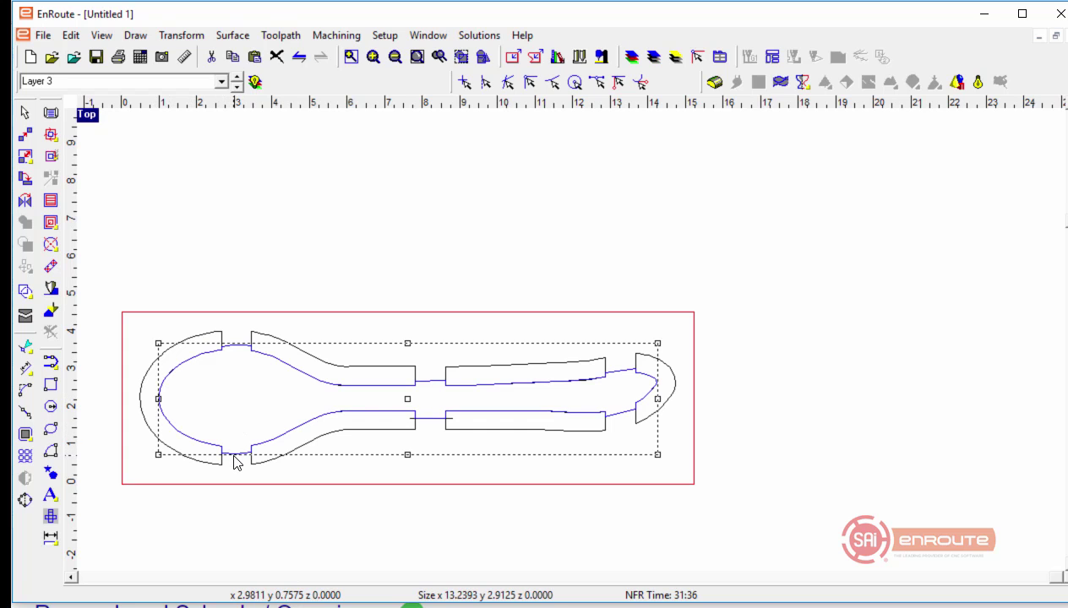
key("Delete")
scroll(238, 369, "down", 1)
scroll(277, 405, "up", 2)
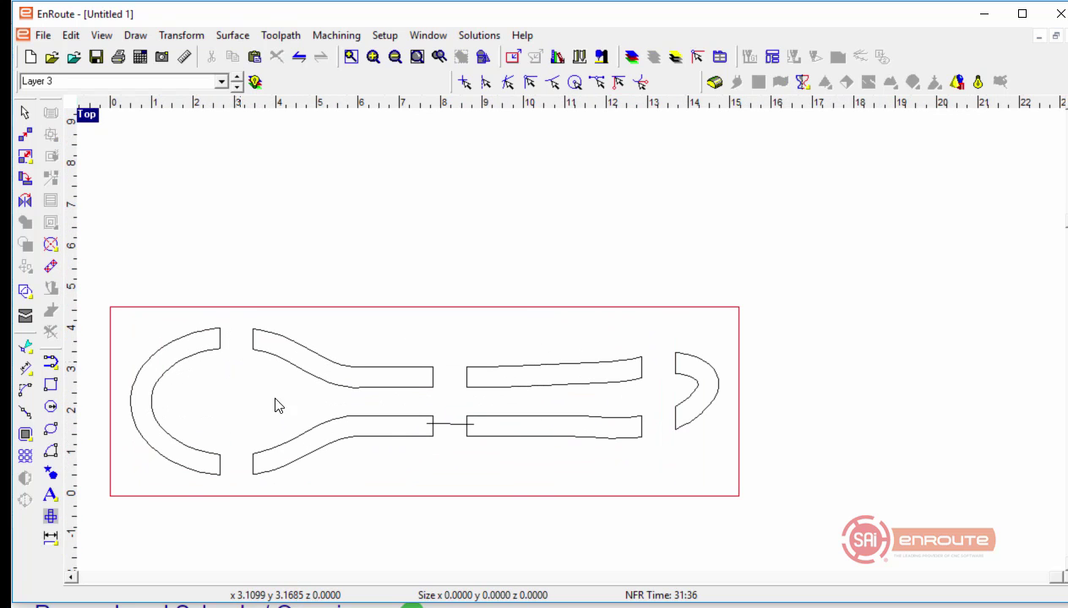
left_click_drag(405, 397, 500, 443)
key("Delete")
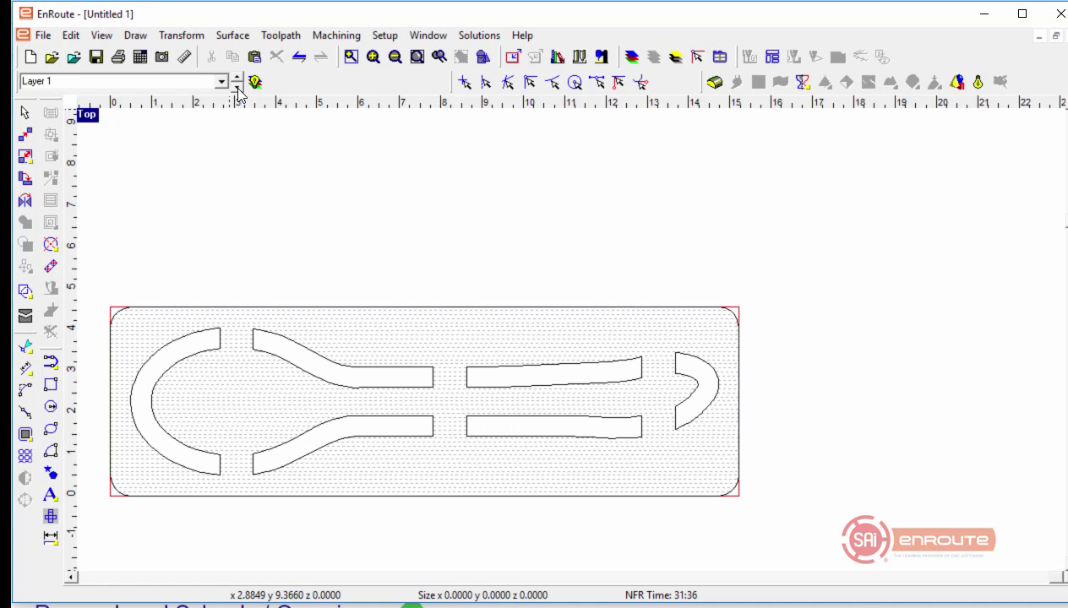
Step: Paste the closed spoon outline onto Layer 1 and clear the selection
right_click(291, 207)
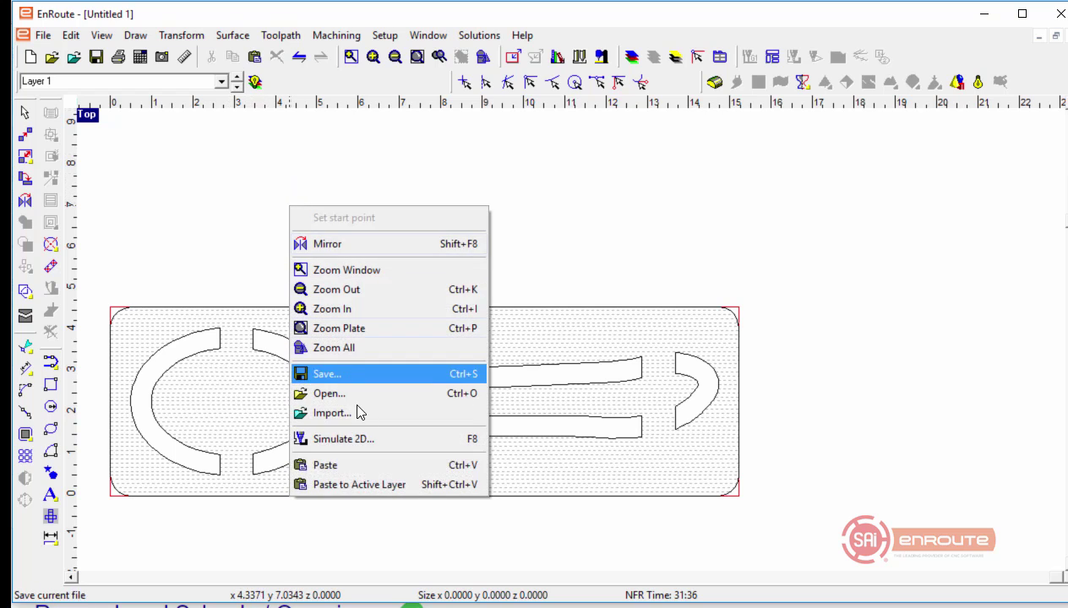
left_click(383, 490)
left_click(433, 409)
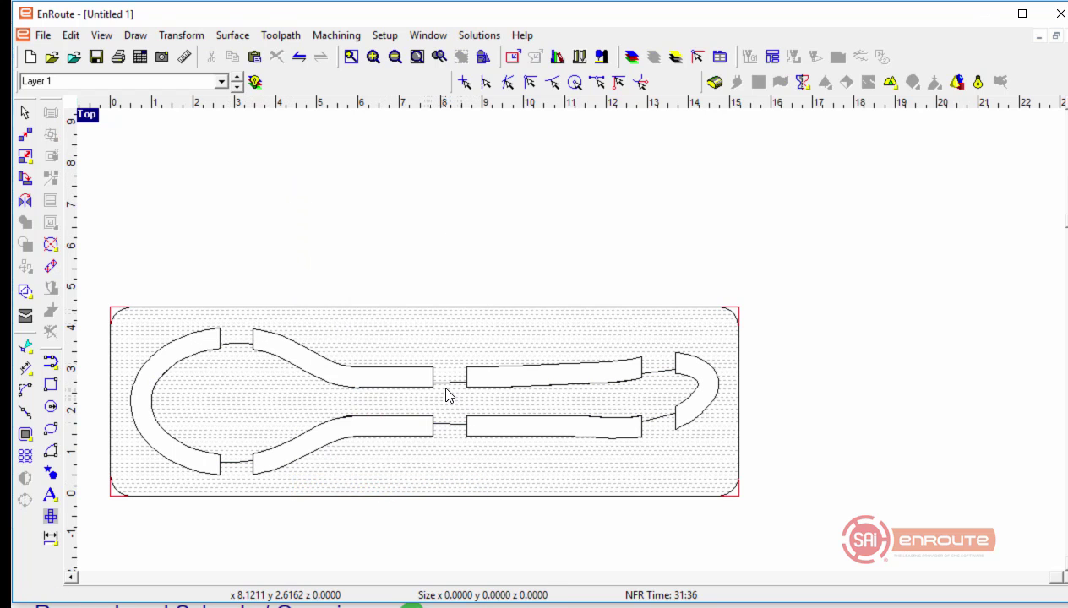
left_click(449, 390)
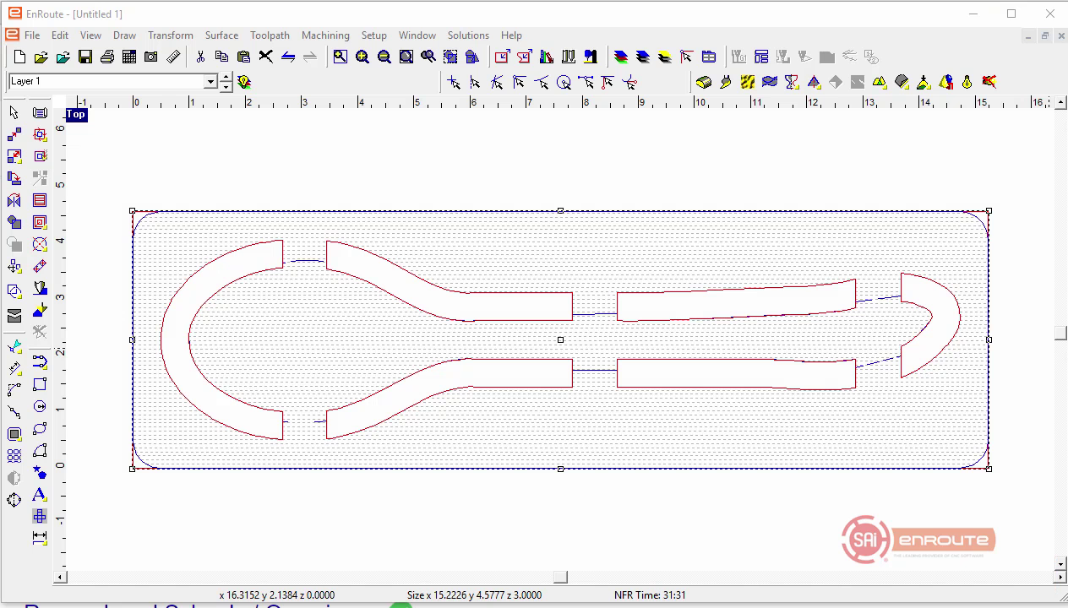
left_click(450, 187)
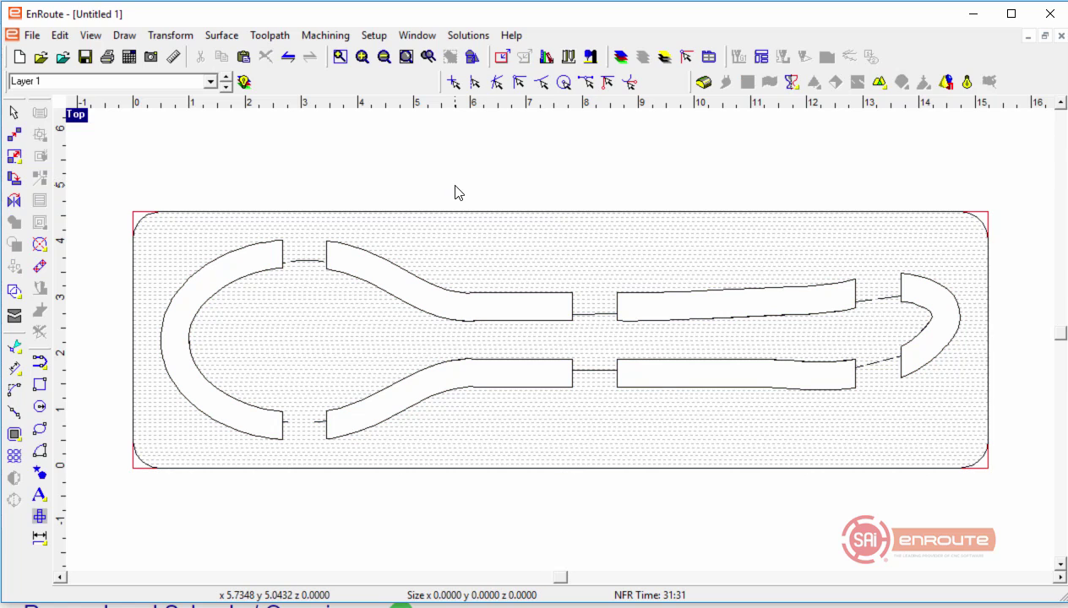
Step: Show all four views, confirm the 3-inch-thick plate definition, and lower the relief with its slot contours into the plate
double_click(75, 116)
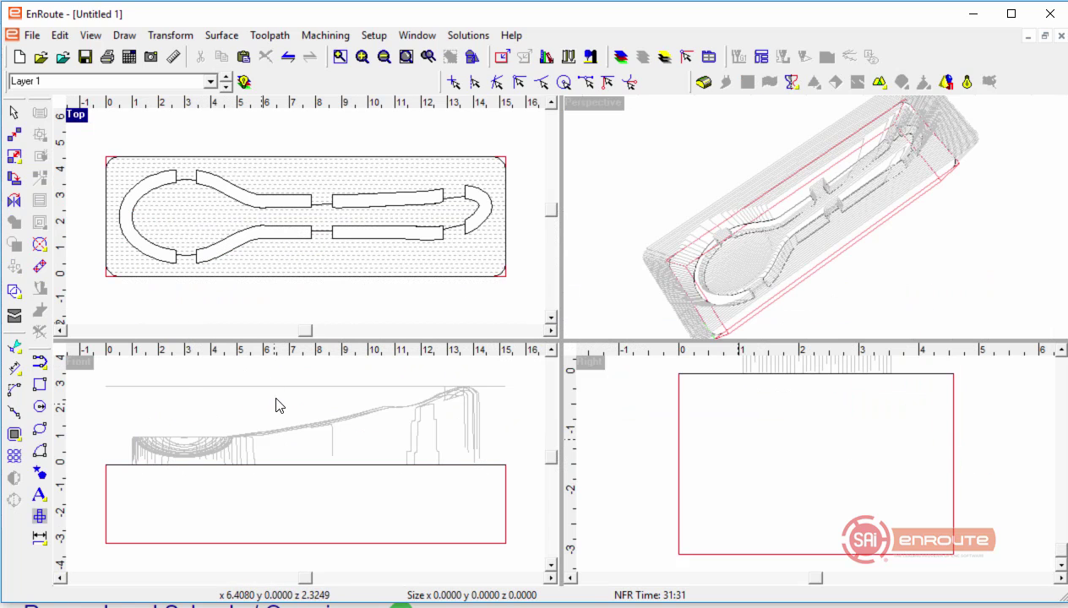
left_click(504, 276)
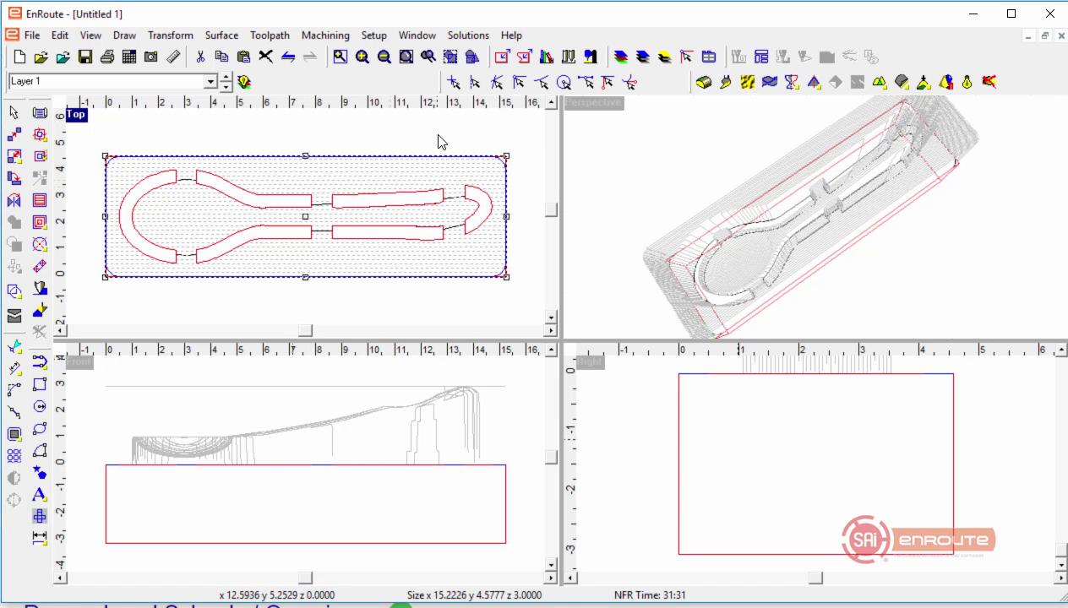
left_click(502, 56)
left_click_drag(434, 217, 341, 220)
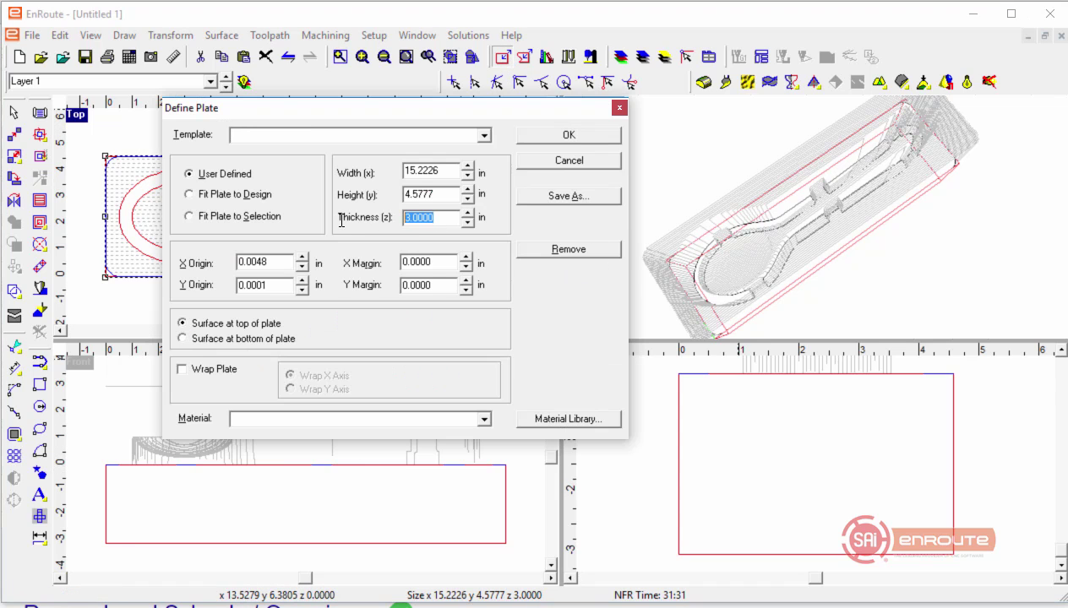
left_click(547, 135)
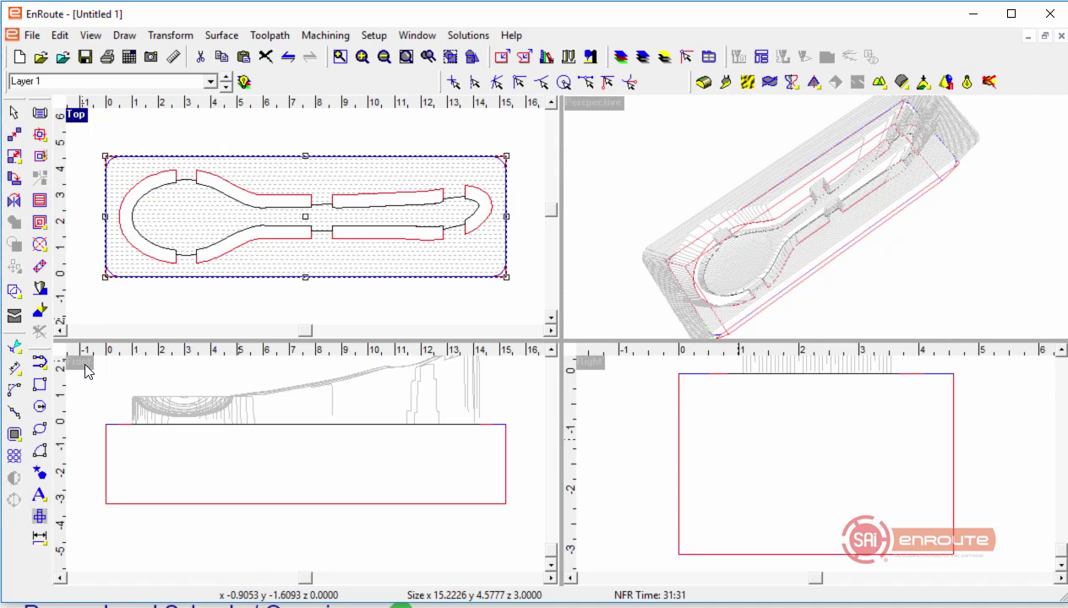
left_click(923, 83)
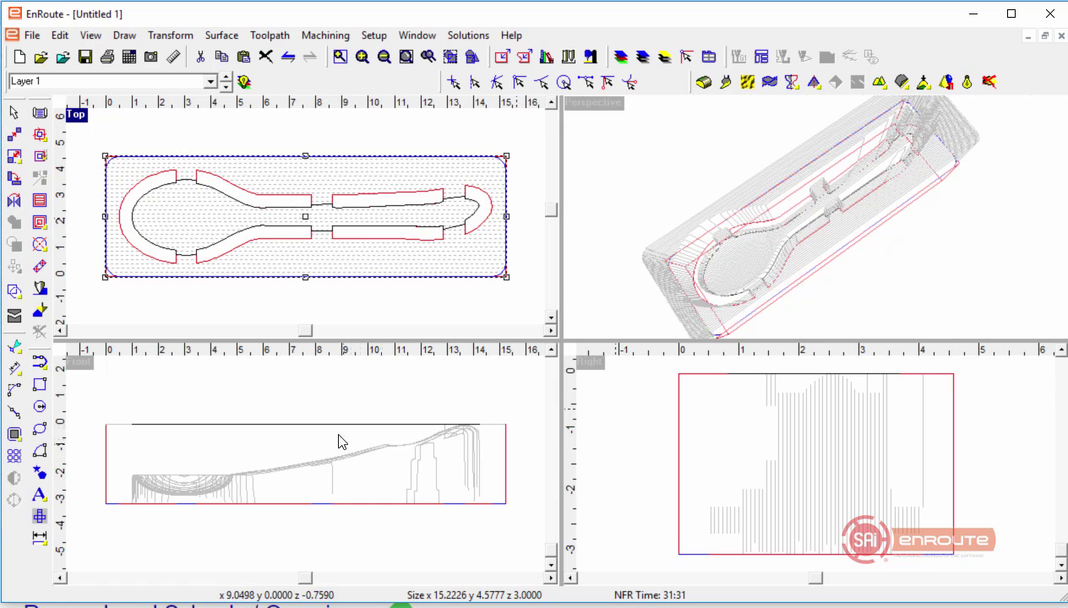
left_click(256, 310)
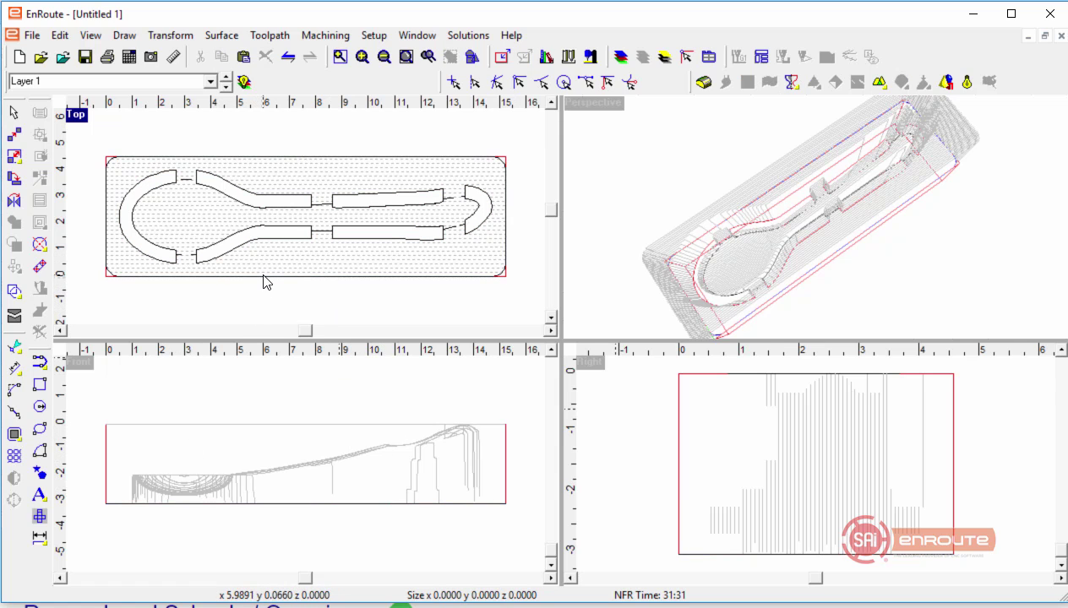
Step: Start an Island Fill on the relief contours together with the spoon outline and empty its tool list
scroll(233, 203, "up", 2)
left_click(154, 162)
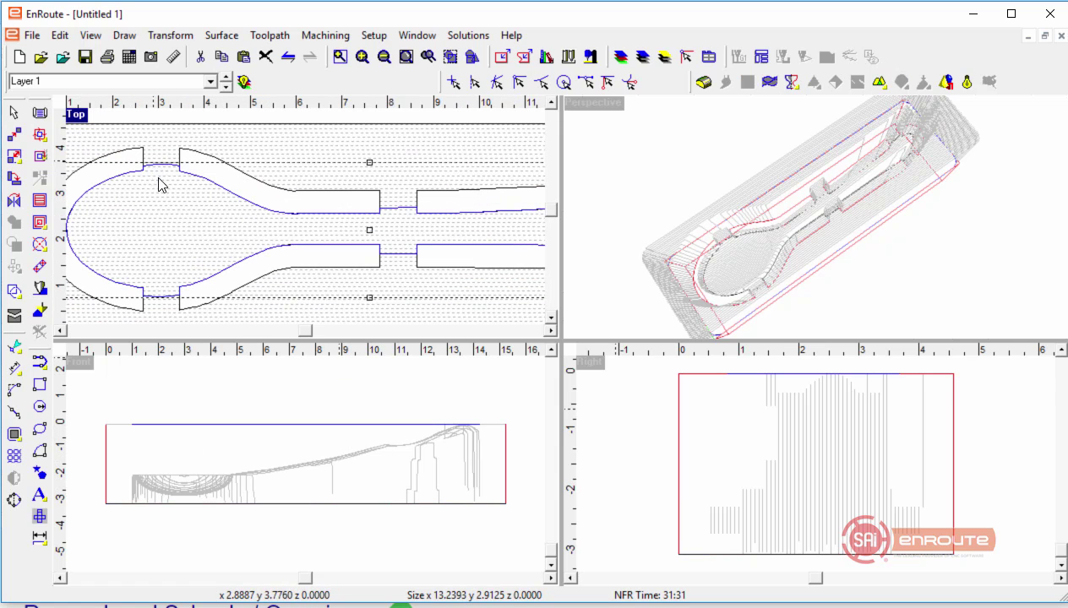
scroll(188, 293, "down", 1)
left_click(272, 172)
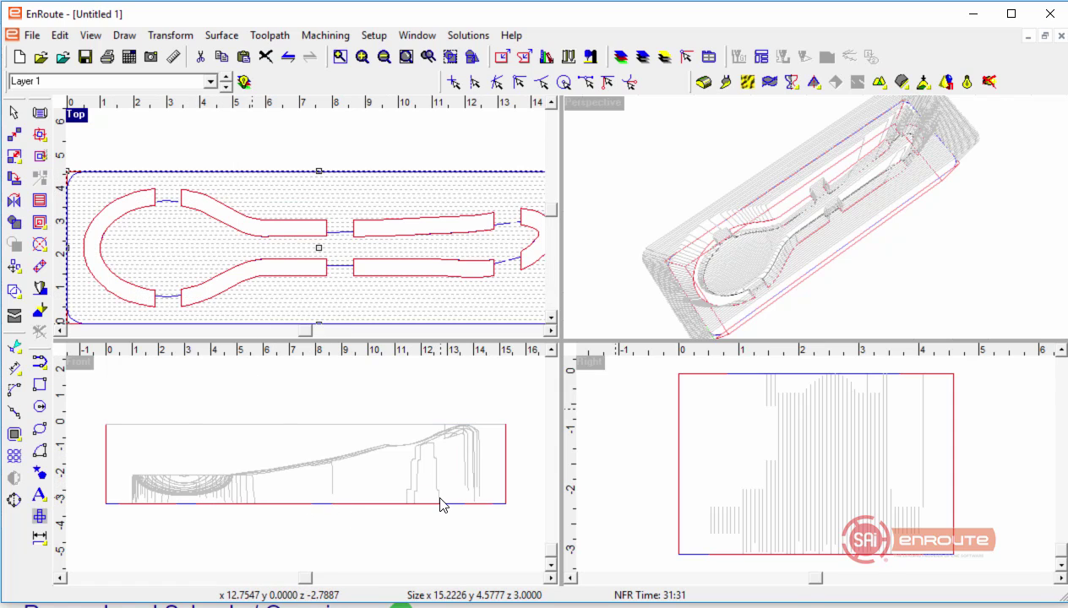
left_click(38, 225)
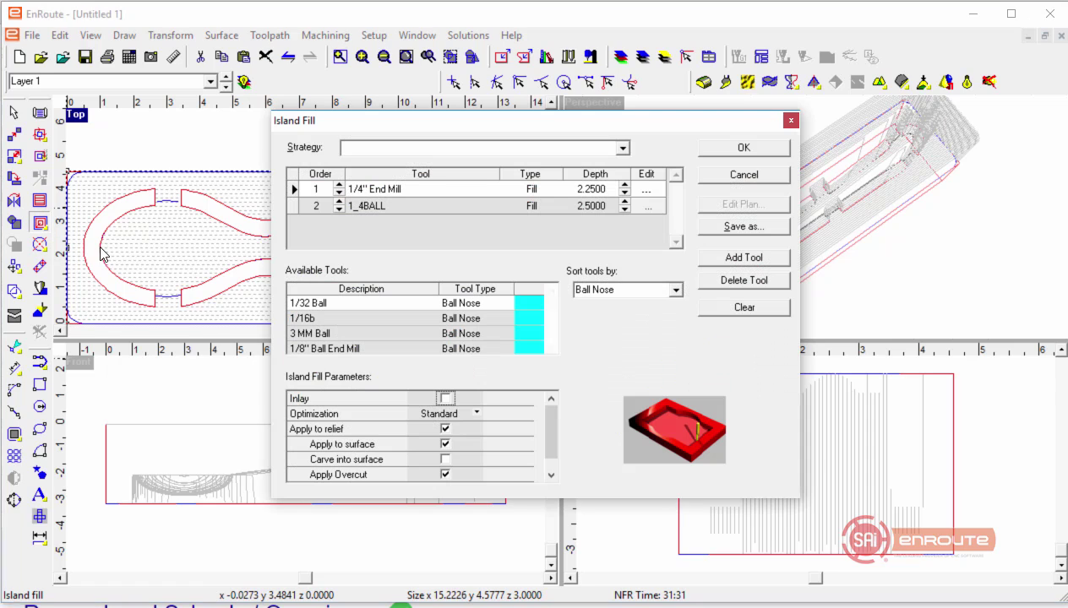
left_click(731, 313)
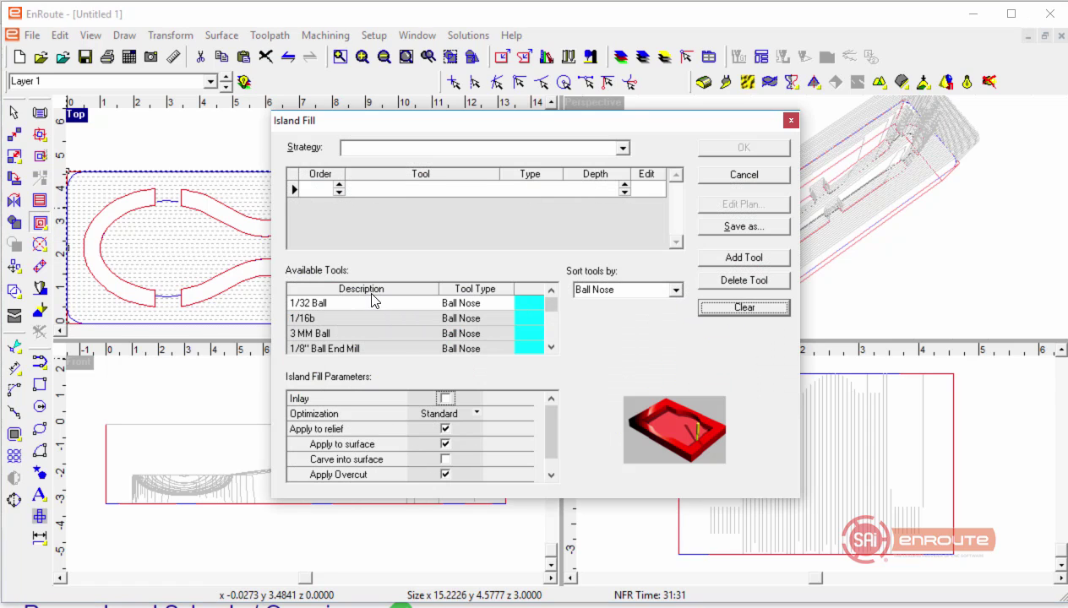
left_click(627, 151)
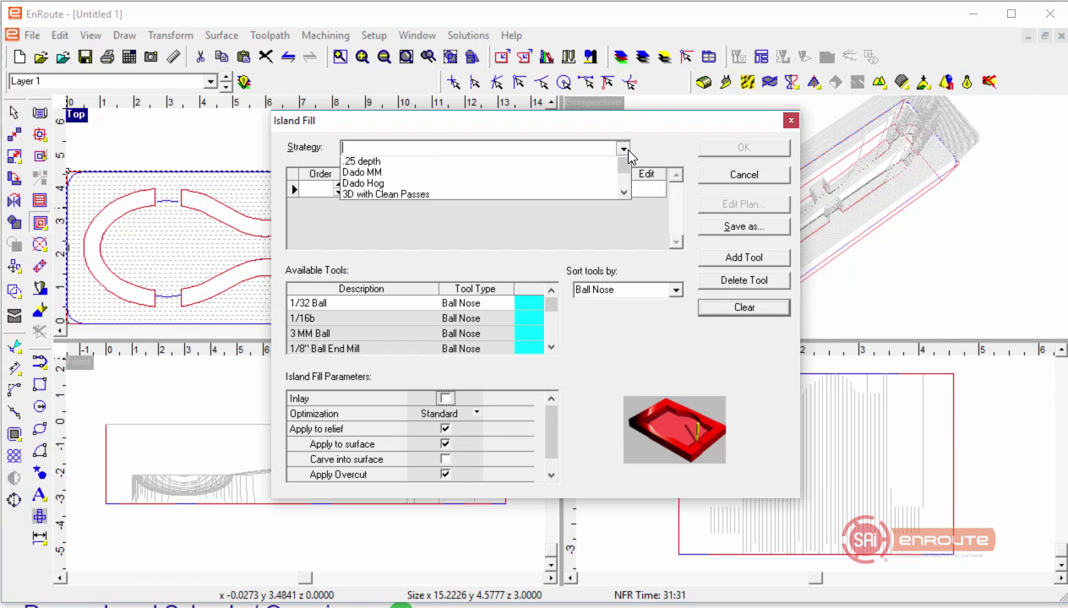
left_click(498, 269)
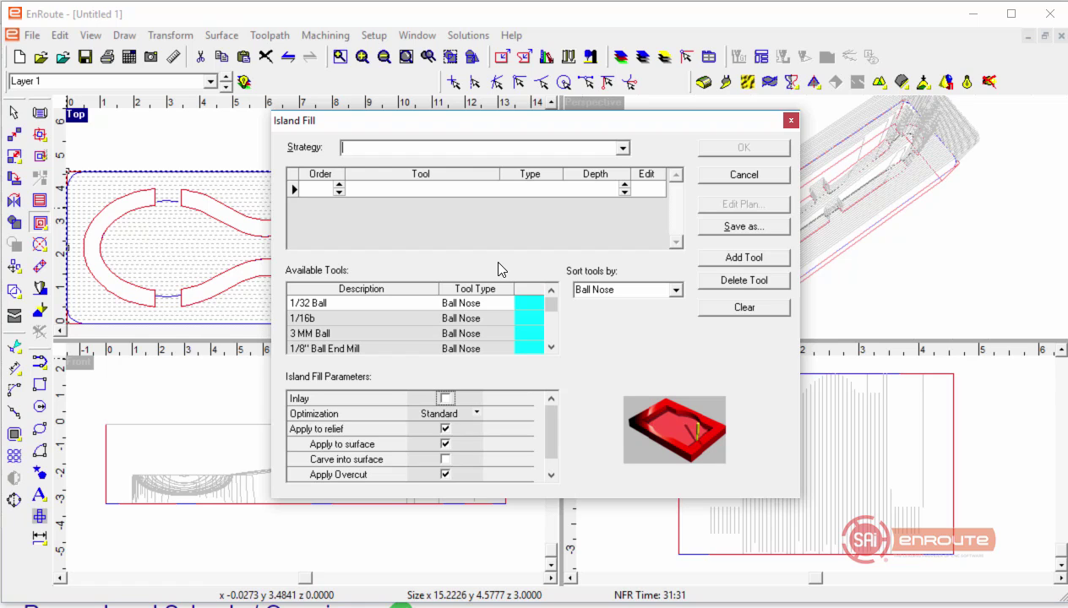
left_click(380, 320)
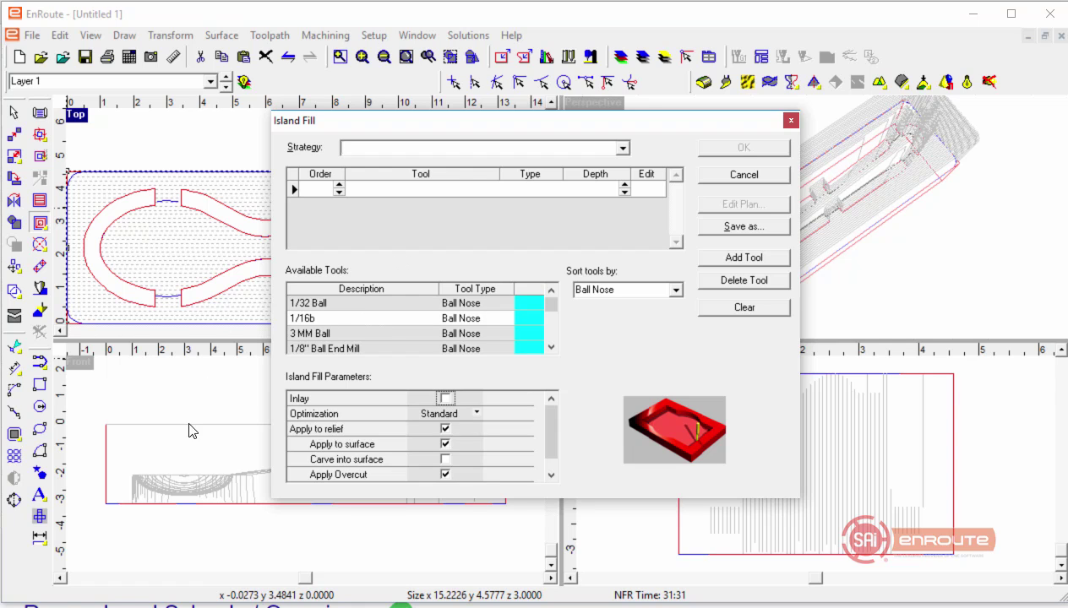
left_click_drag(464, 127, 760, 274)
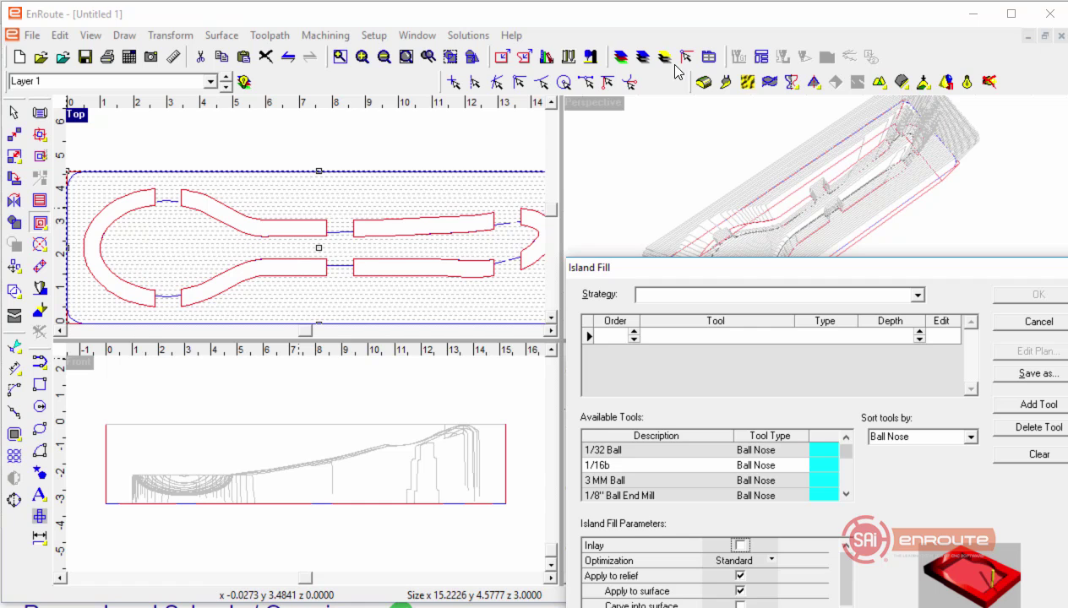
left_click_drag(739, 277, 363, 125)
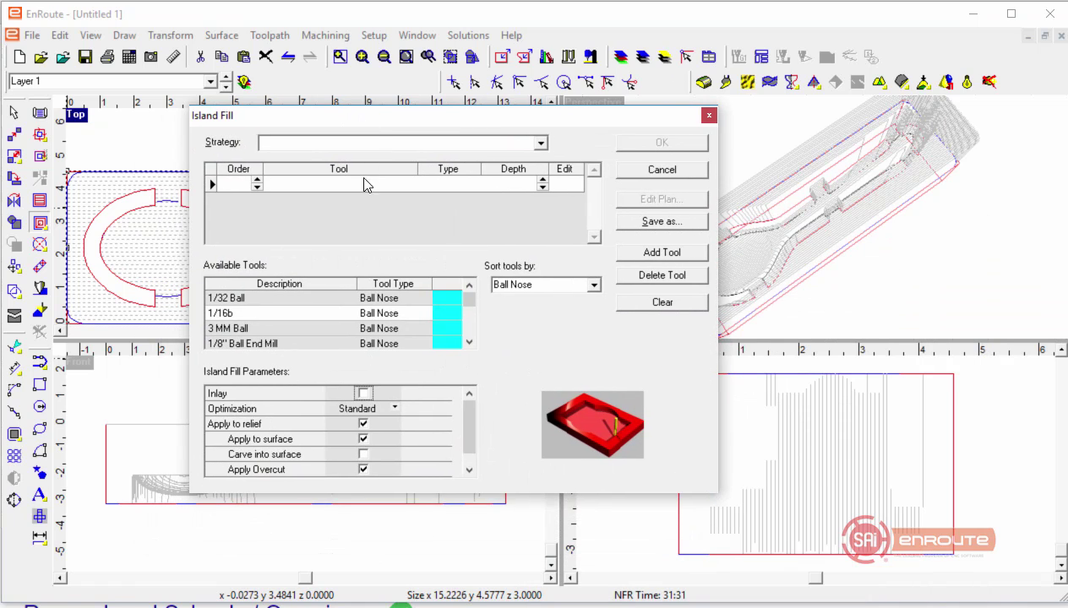
left_click(253, 333)
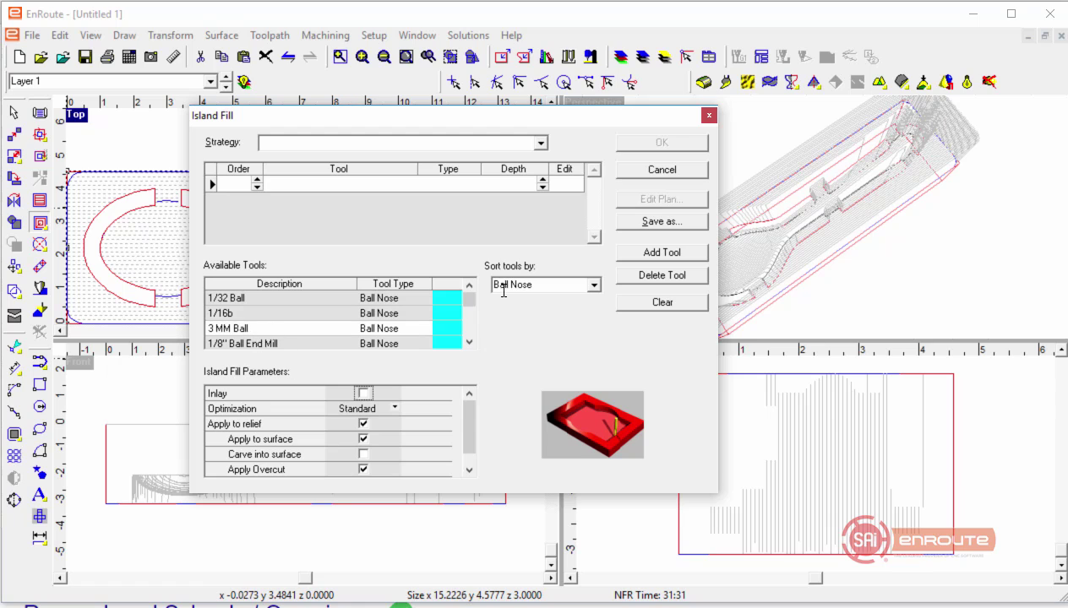
Step: Filter the available tools to End Mill and add the 1/4 Long tool to the Island Fill
left_click(592, 284)
scroll(574, 321, "up", 1)
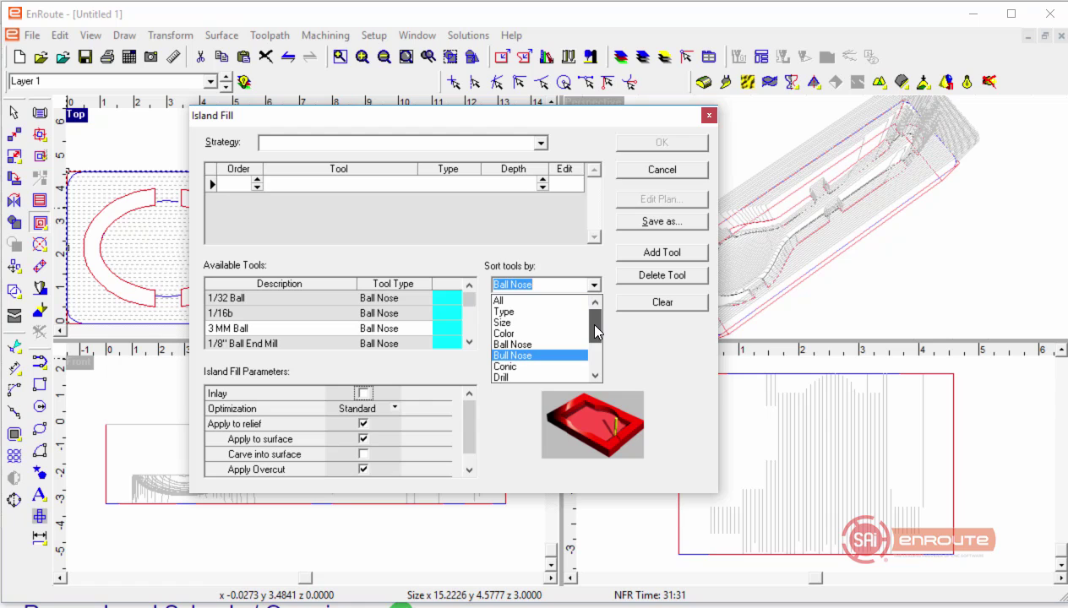
left_click_drag(596, 335, 599, 344)
left_click(540, 367)
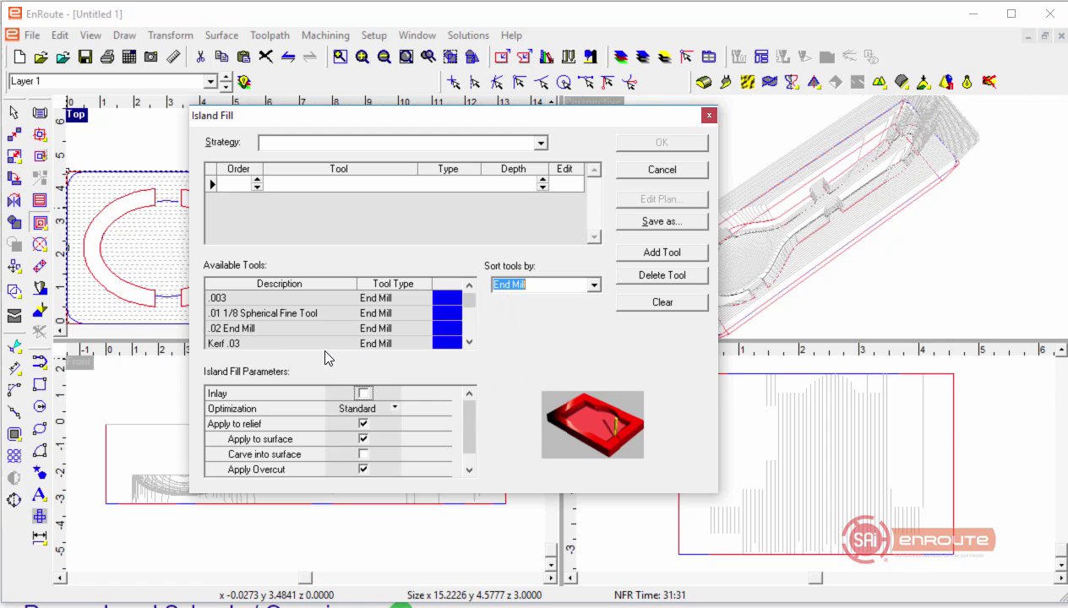
scroll(257, 328, "down", 1)
scroll(256, 332, "down", 4)
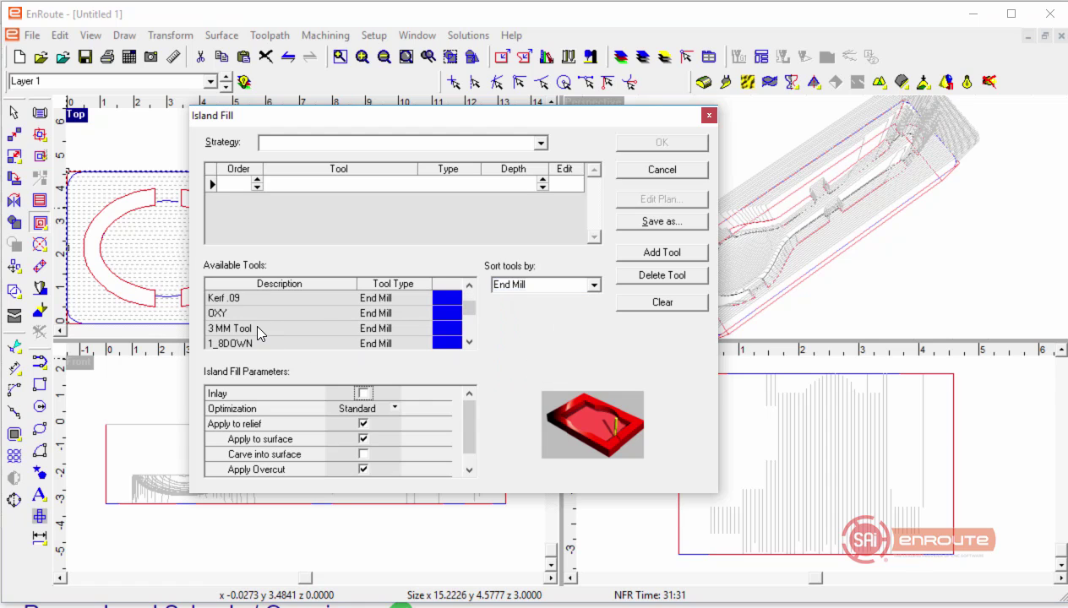
scroll(258, 329, "down", 2)
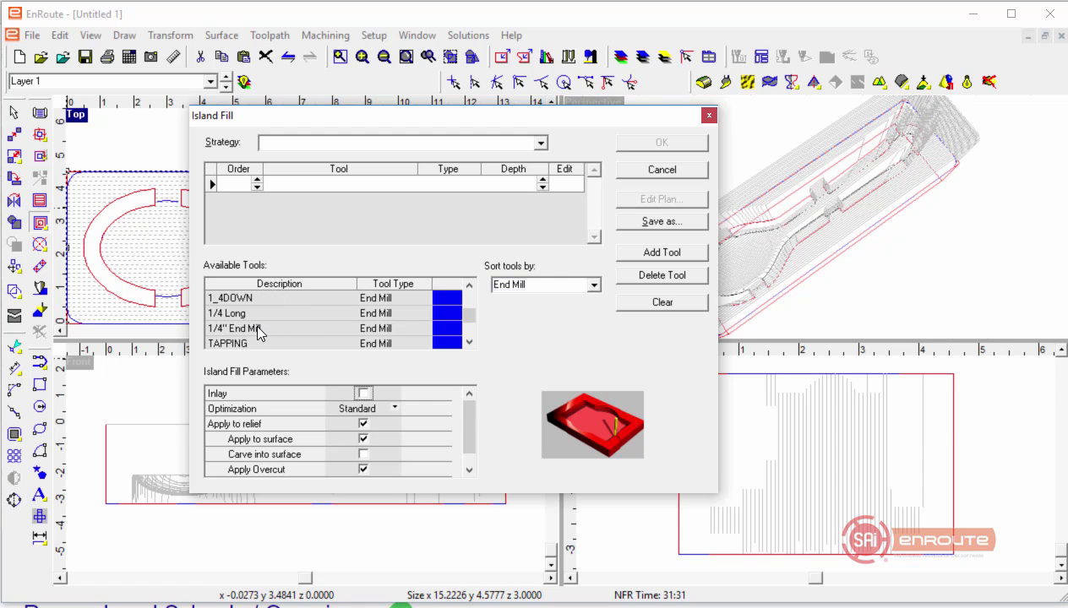
double_click(261, 314)
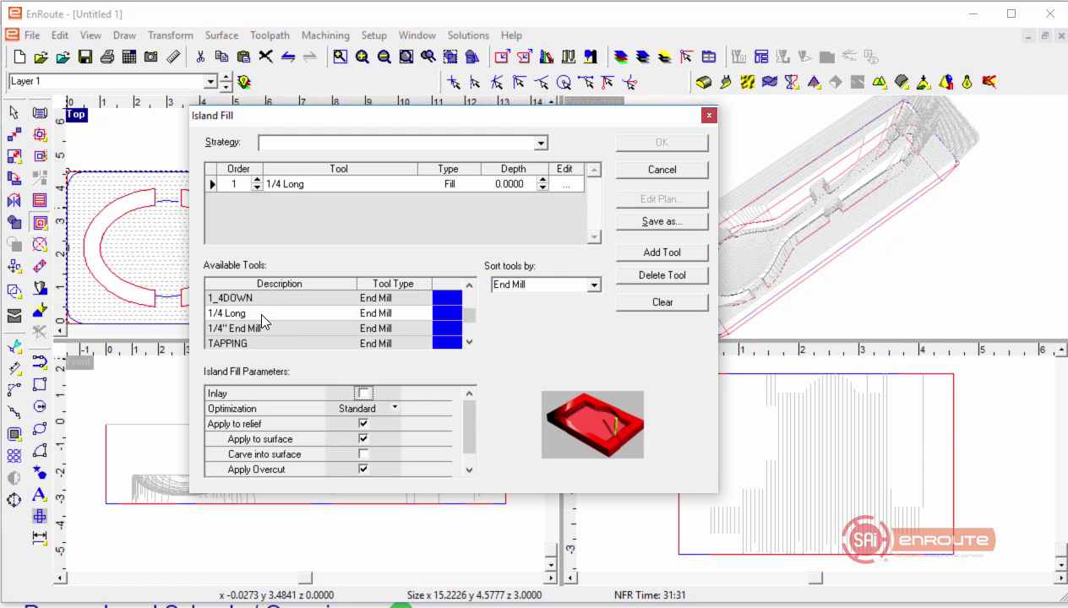
Step: In the 1/4 Long tool's cut definition, set the offset from surface to 0.125 in and enable Step Rough
left_click(521, 181)
left_click(578, 187)
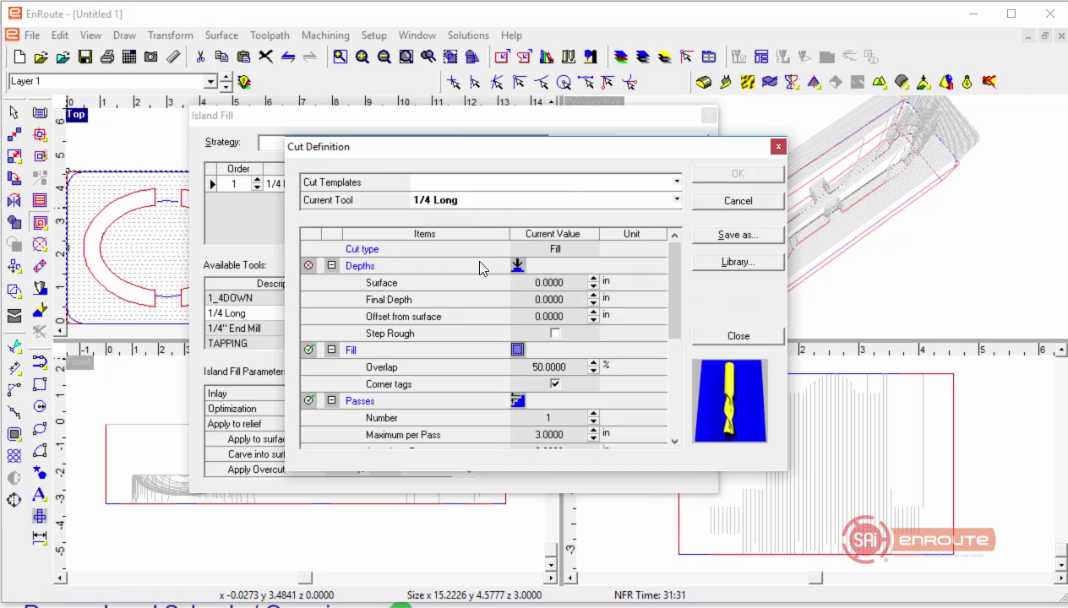
left_click(568, 318)
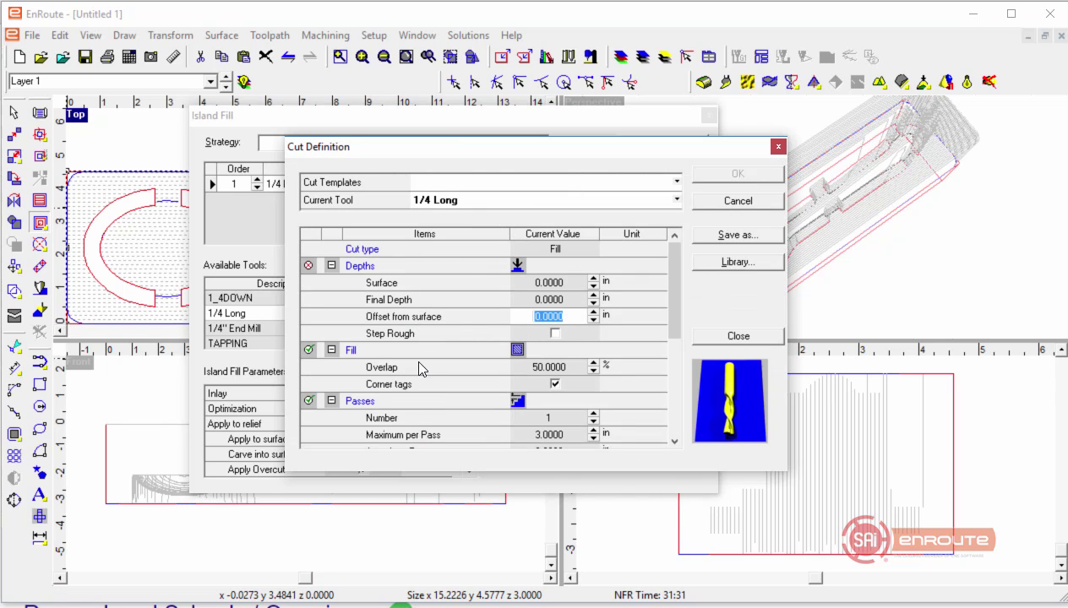
key("BackSpace")
type(".12")
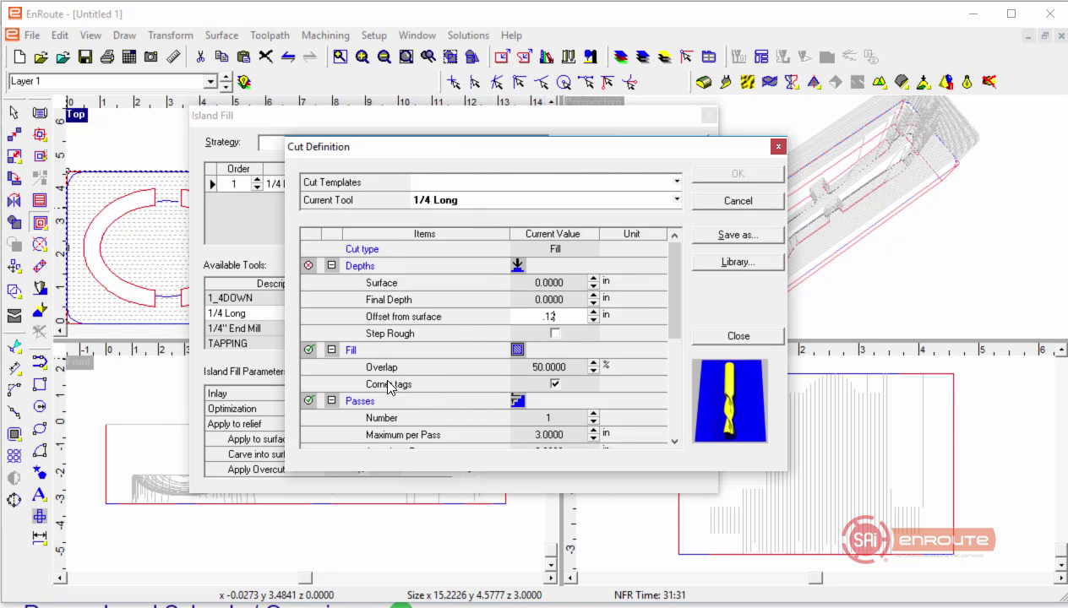
type("5")
key("Tab")
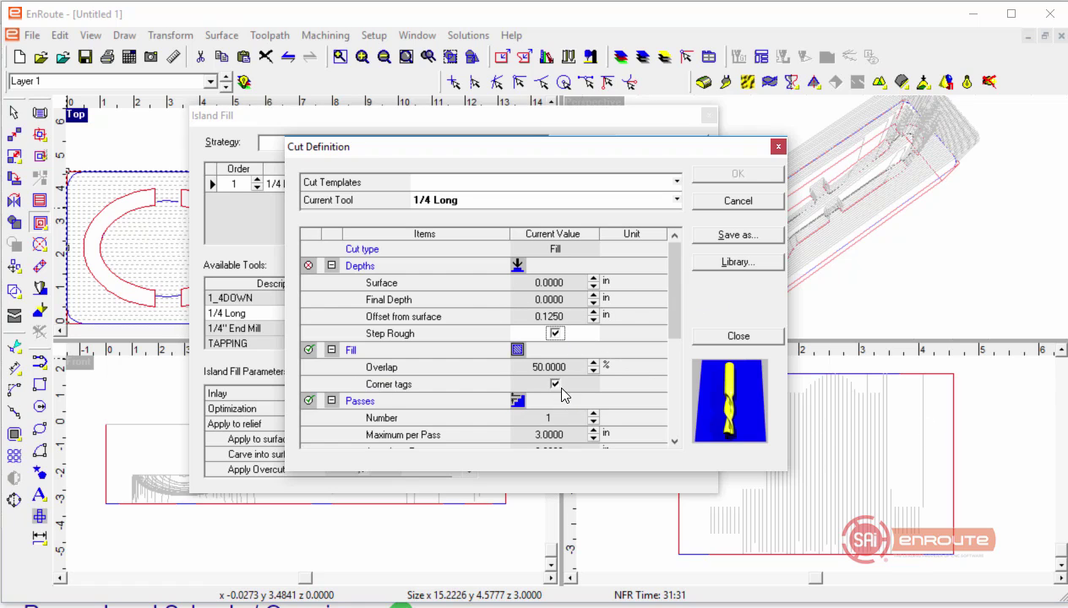
Step: Set the number of passes for the 1/4 Long fill cut to 7
scroll(666, 321, "down", 2)
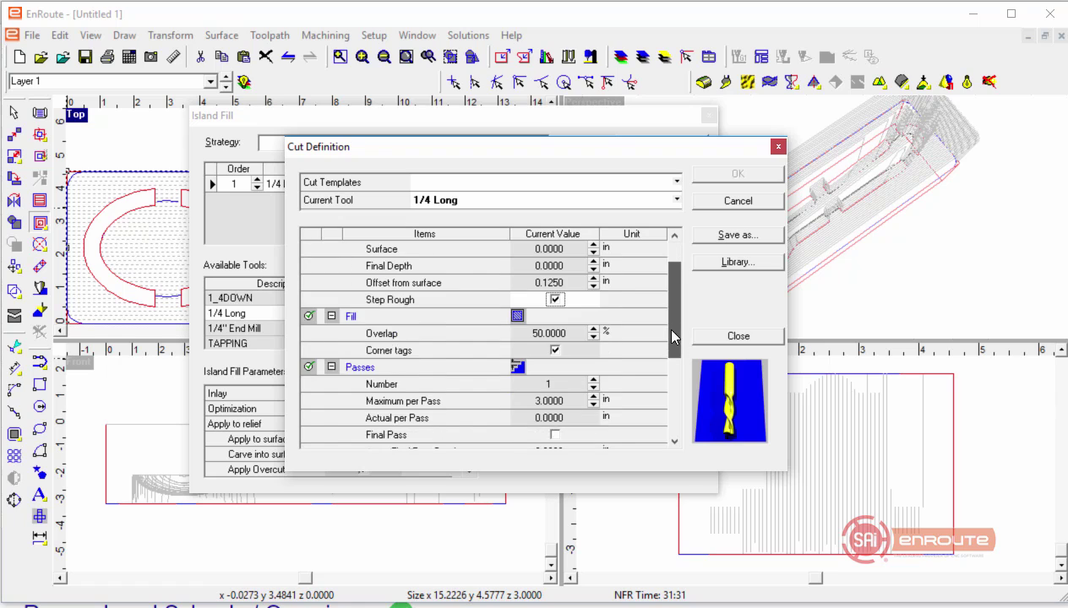
left_click(593, 347)
left_click(593, 346)
left_click(593, 346)
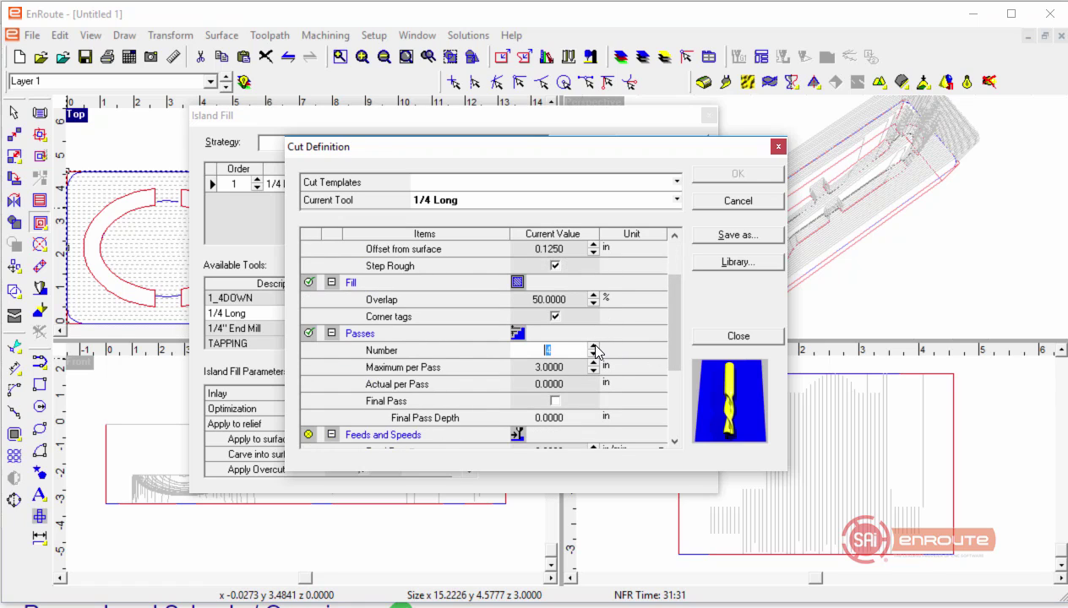
left_click(593, 355)
Step: Set the final depth of the 1/4 Long fill cut to 2.25 in
scroll(577, 355, "up", 2)
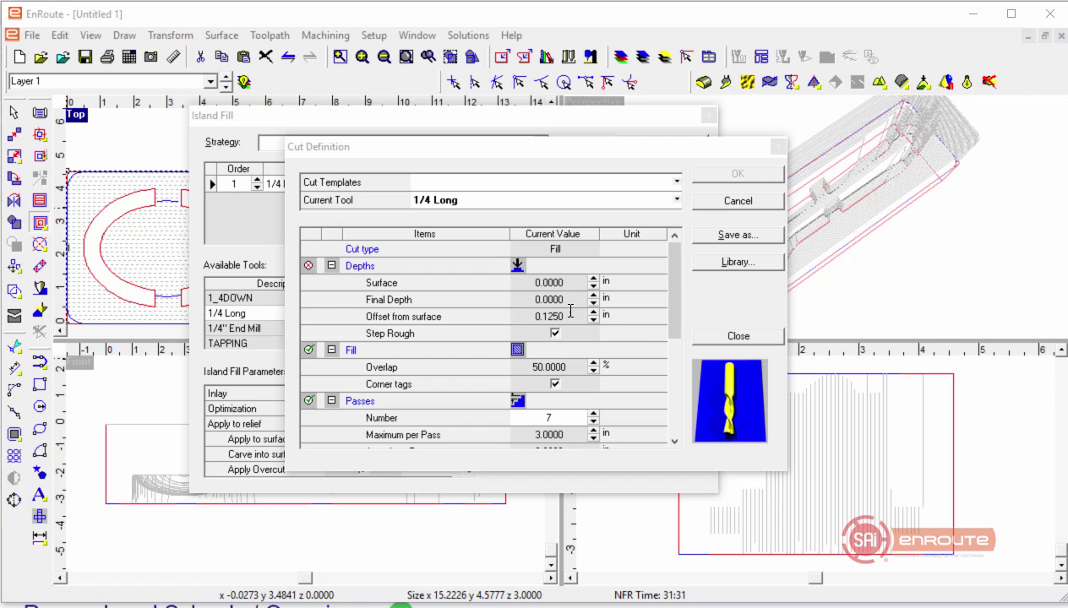
left_click(473, 298)
type("2.25")
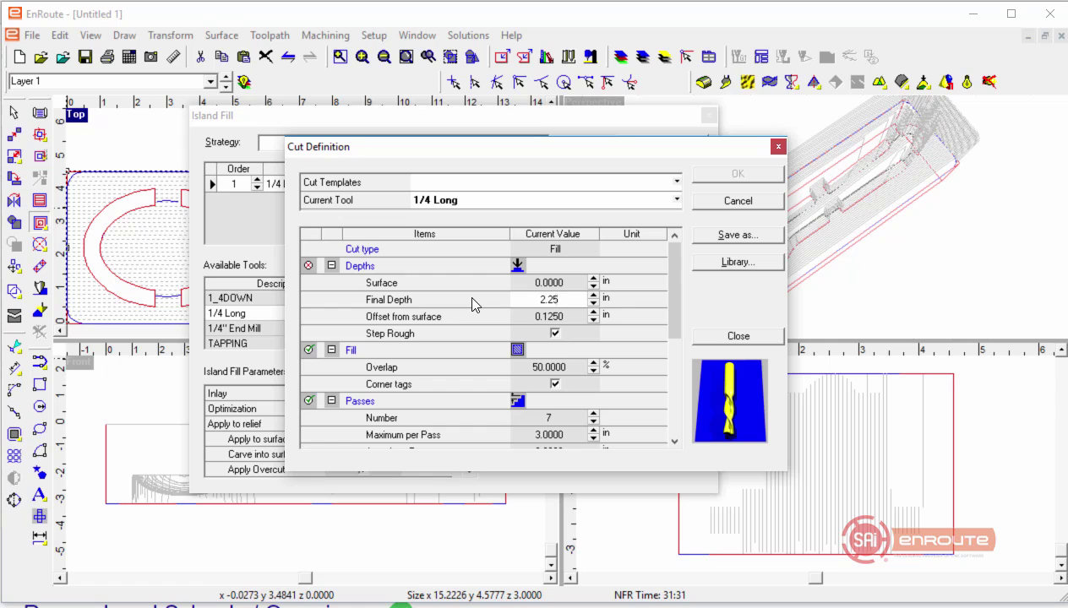
key("Tab")
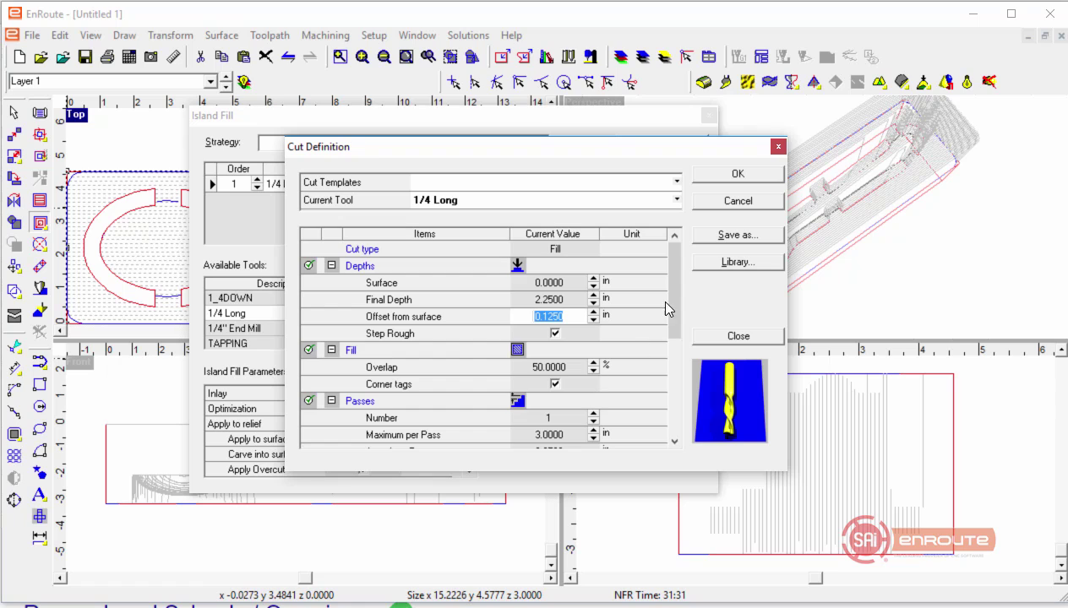
Step: Set the number of passes for the 1/4 Long fill cut to 8
scroll(663, 313, "down", 2)
left_click(593, 347)
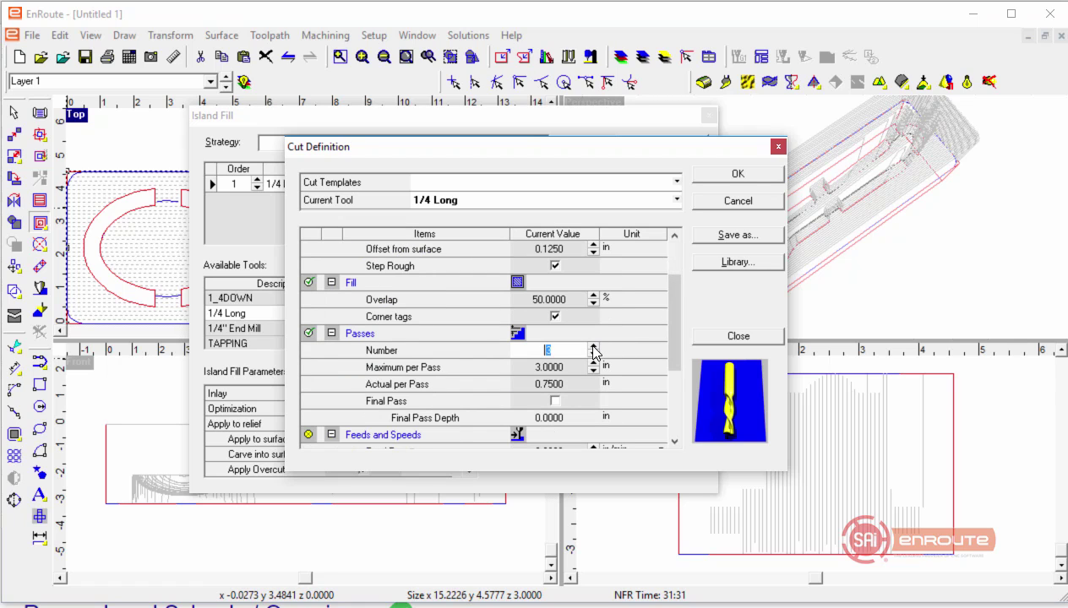
left_click(594, 347)
left_click(594, 347)
left_click(594, 346)
left_click(594, 346)
left_click(594, 346)
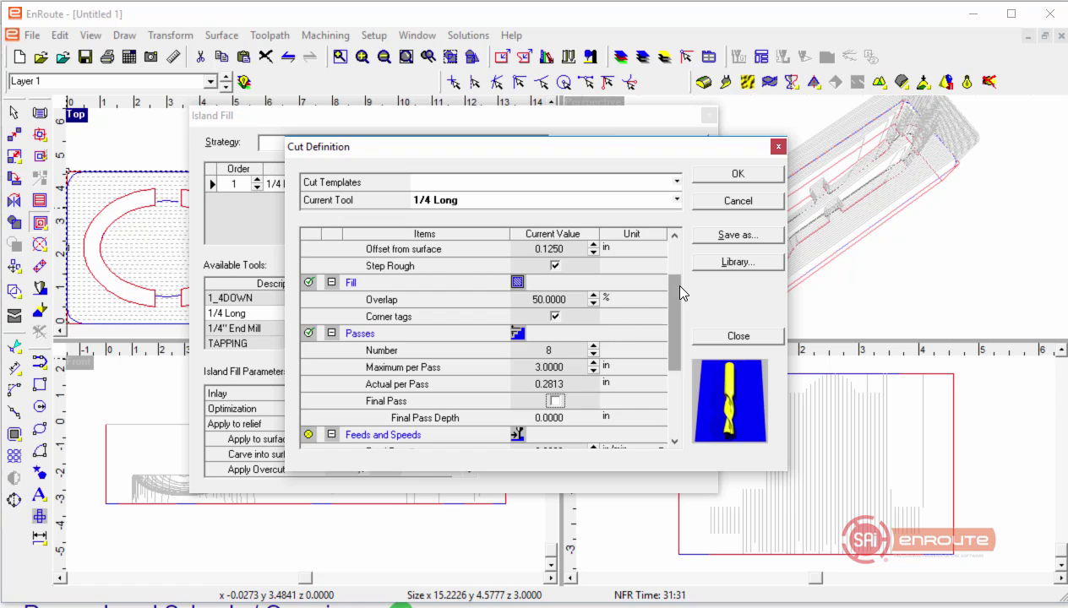
Step: Set the feed rate to 250 in/min, plunge rate to 100 in/min and spindle to 18000 rpm, and accept the cut definition
left_click_drag(674, 306, 674, 369)
left_click(549, 316)
type("250")
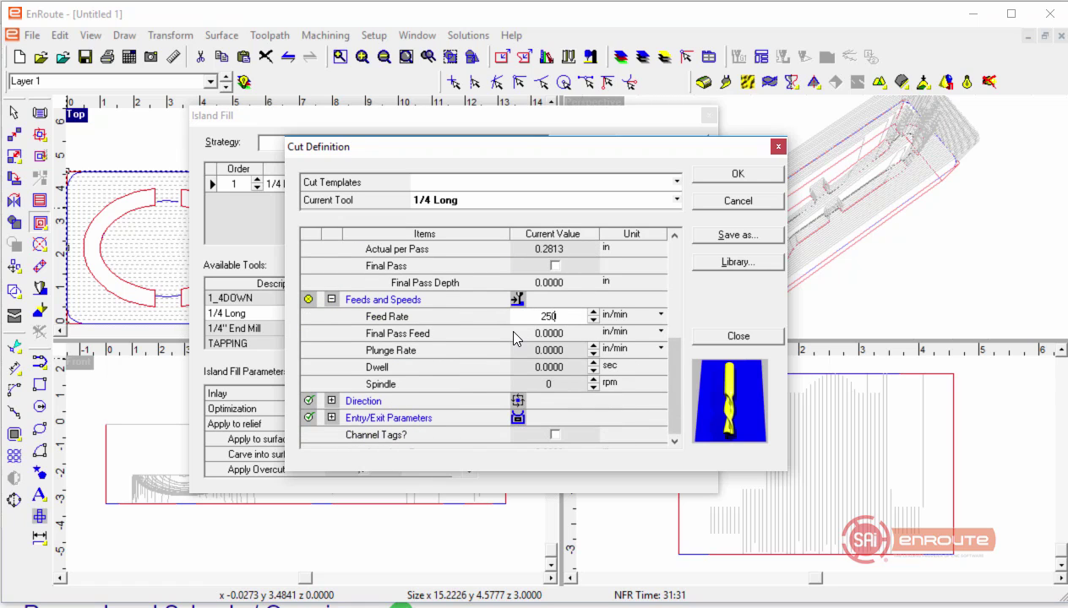
key("Tab")
key("Tab")
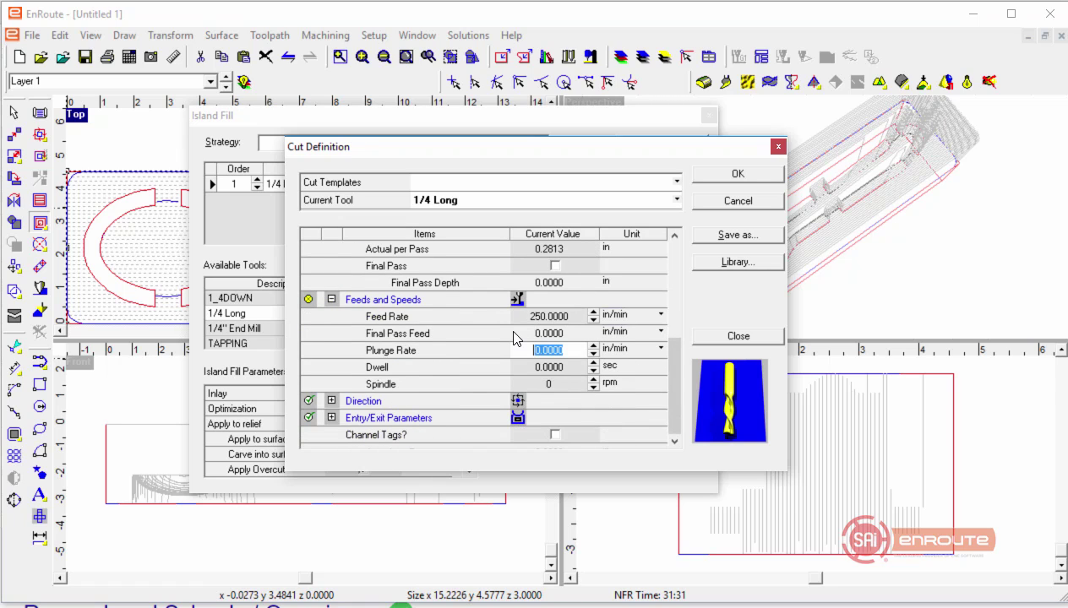
type("1800")
key("Tab")
key("Tab")
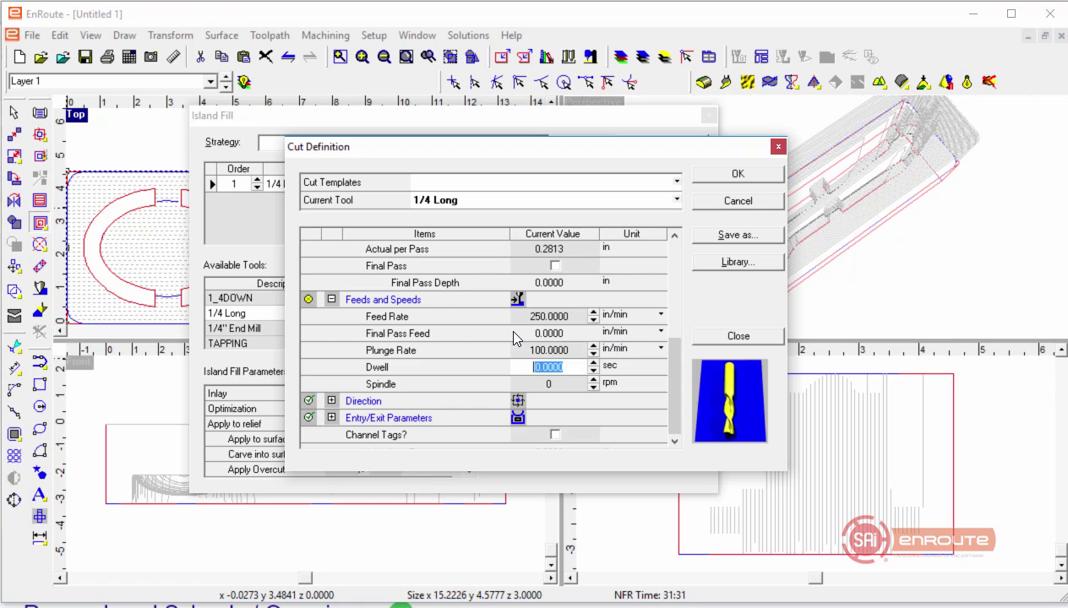
key("Tab")
type("18000")
key("Tab")
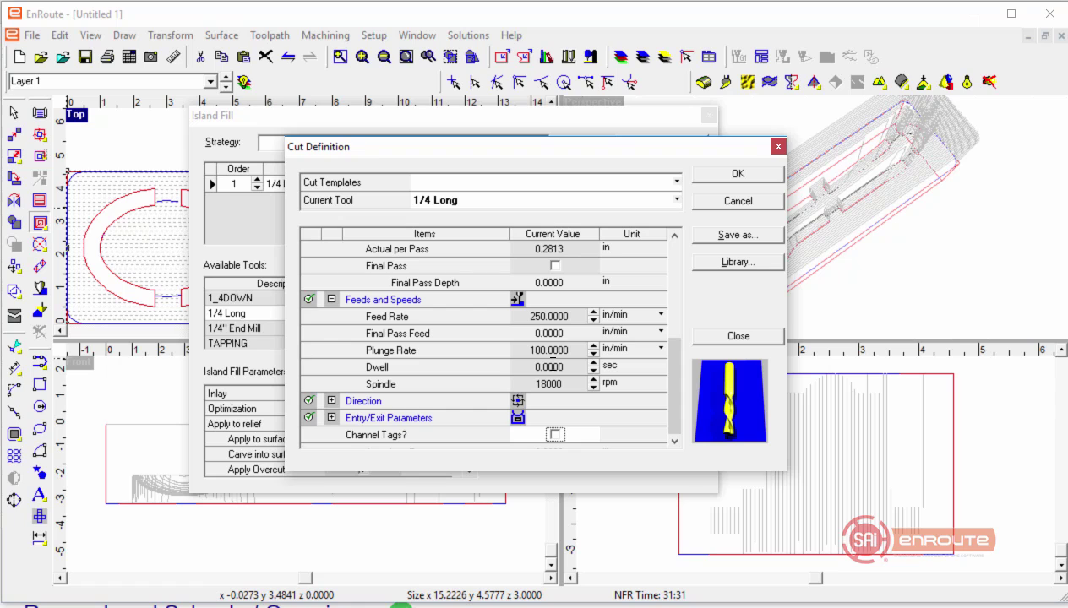
left_click(724, 174)
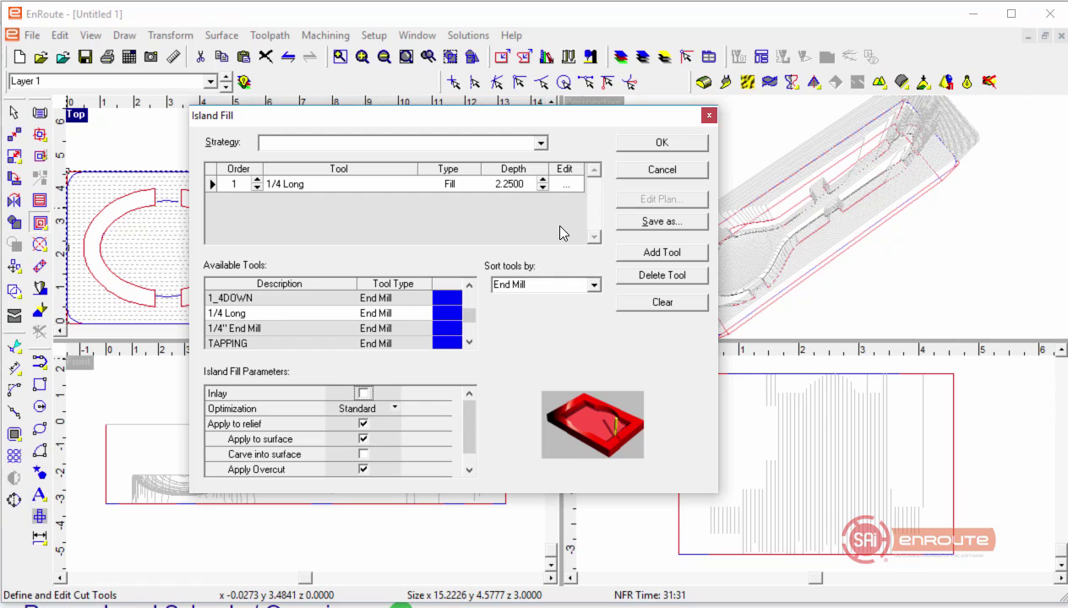
Step: Filter the available tools to Ball Nose and add 1_4BALL as the second island fill tool
left_click(579, 288)
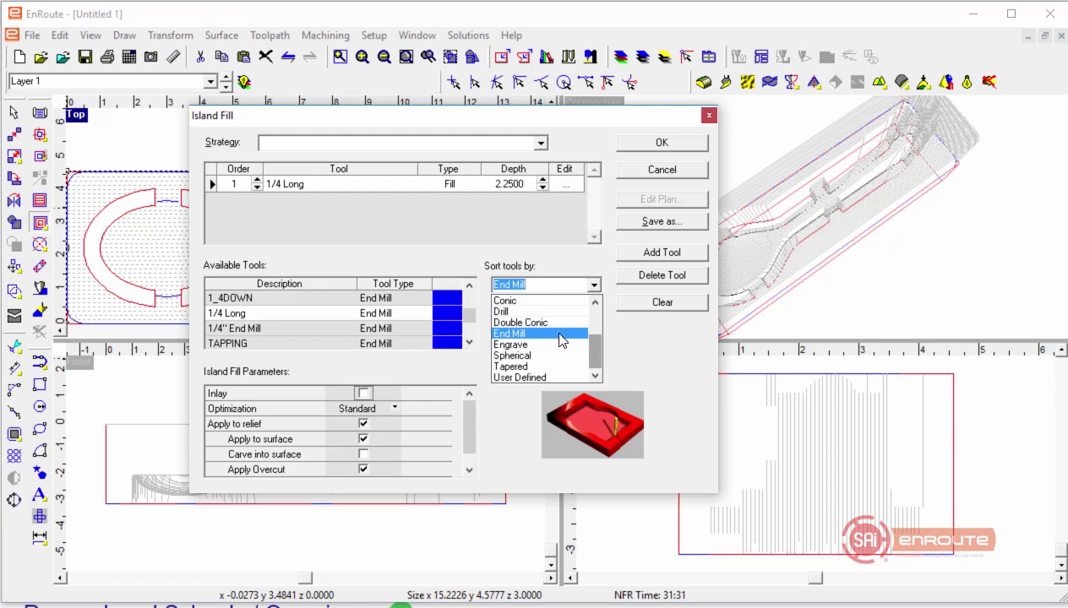
scroll(596, 346, "up", 1)
scroll(554, 331, "up", 1)
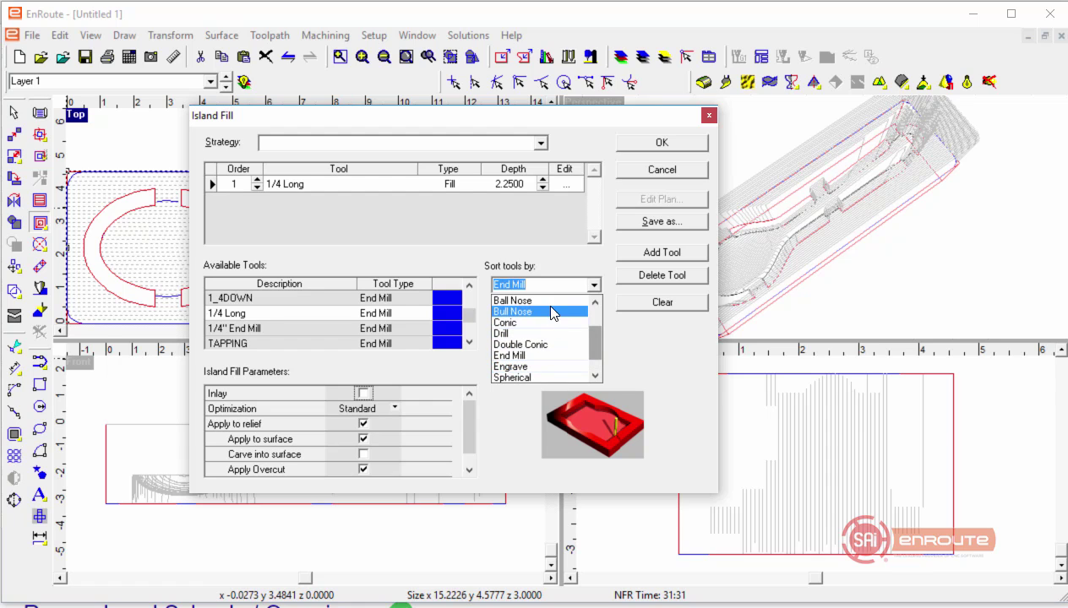
left_click(552, 302)
scroll(269, 316, "down", 2)
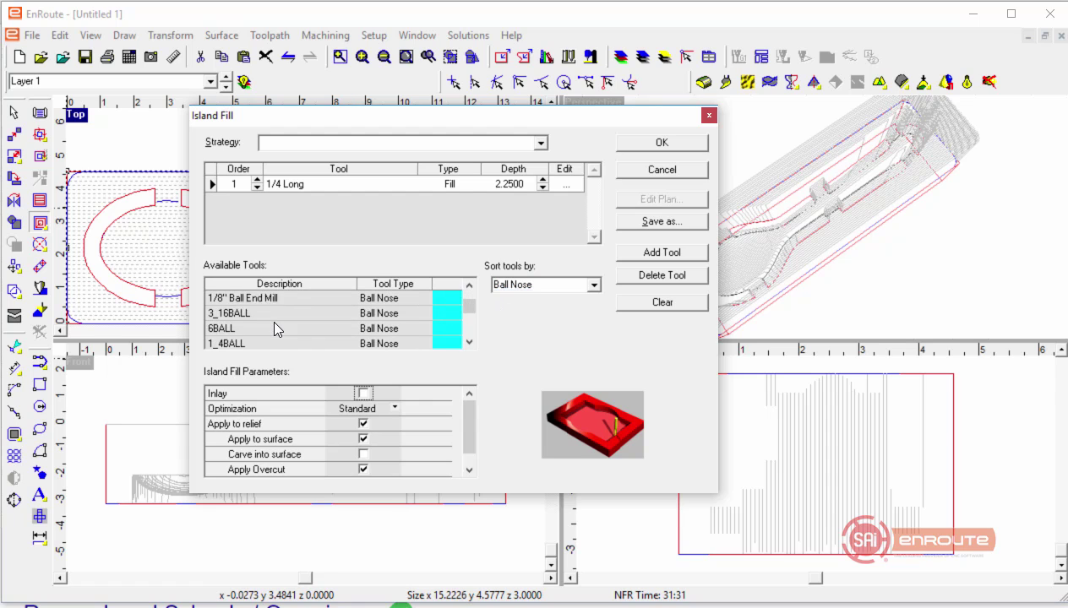
double_click(242, 298)
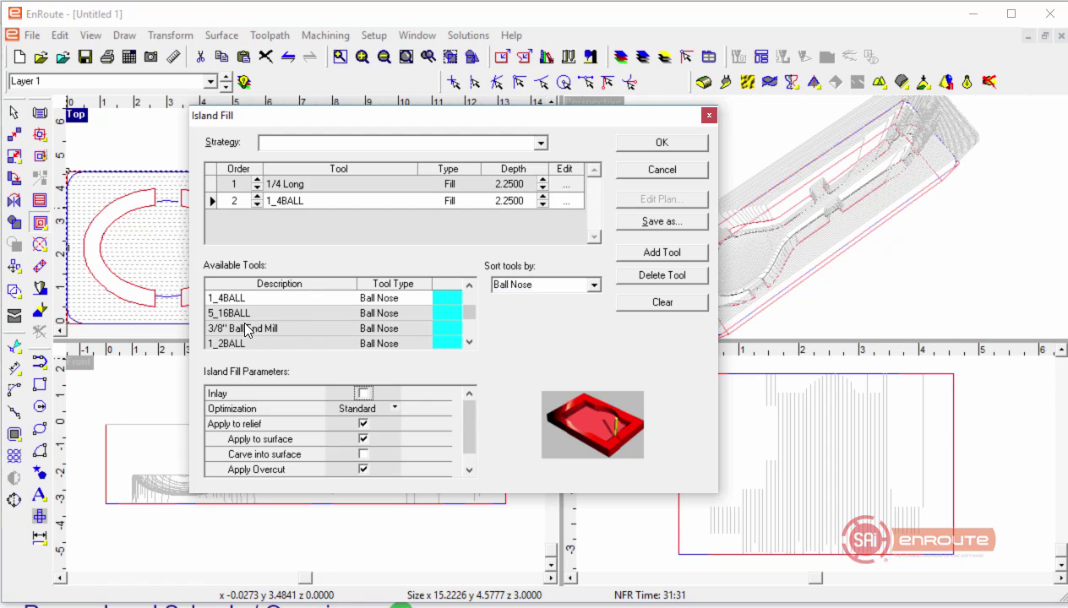
scroll(254, 325, "up", 1)
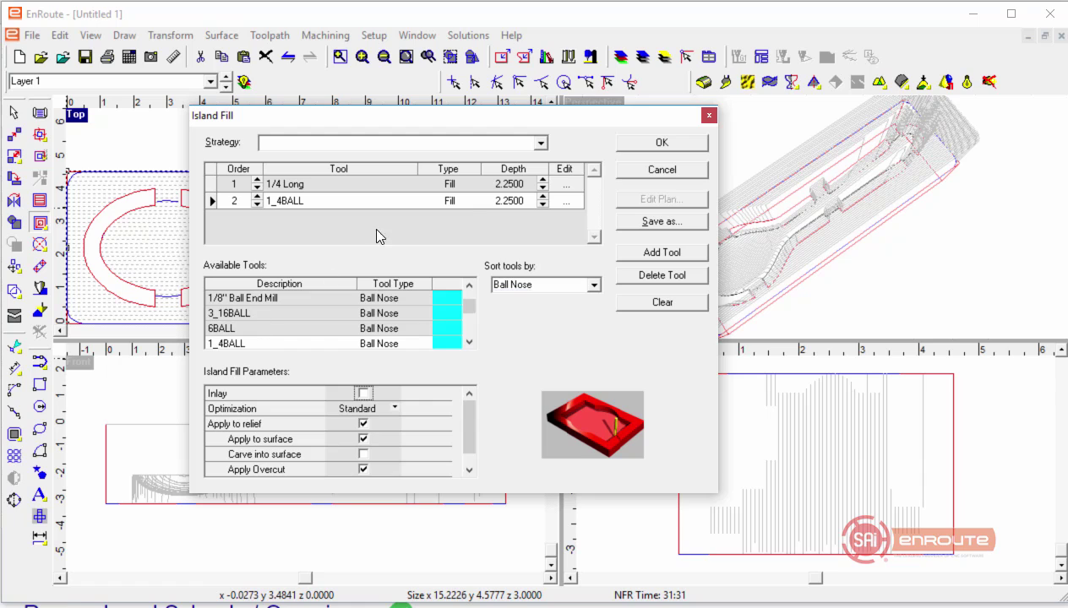
Step: Set the 1_4BALL tool's fill depth to 2.5 in
left_click(528, 197)
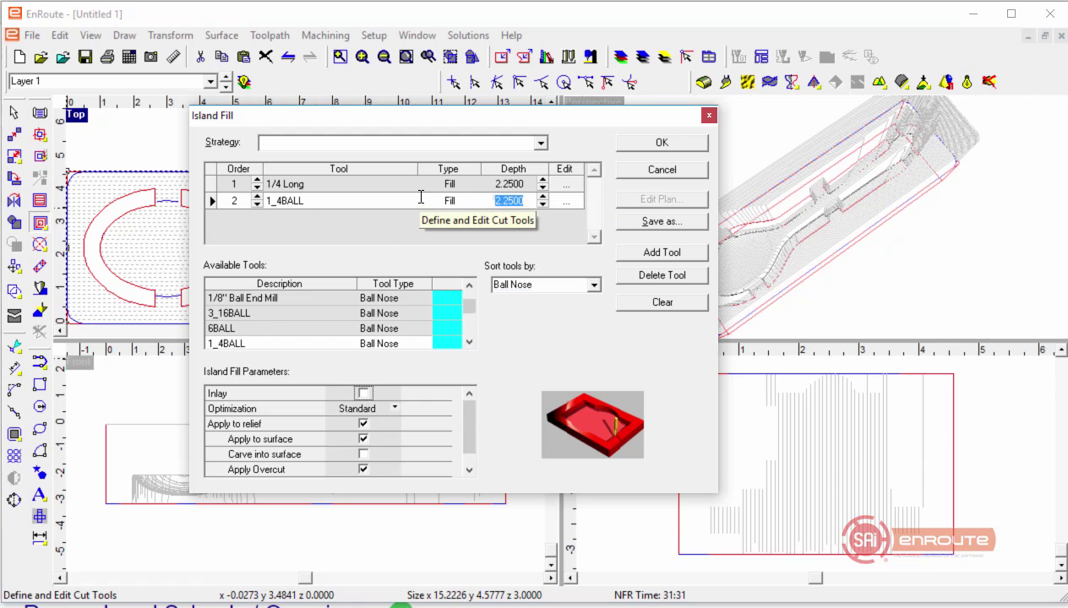
type("2")
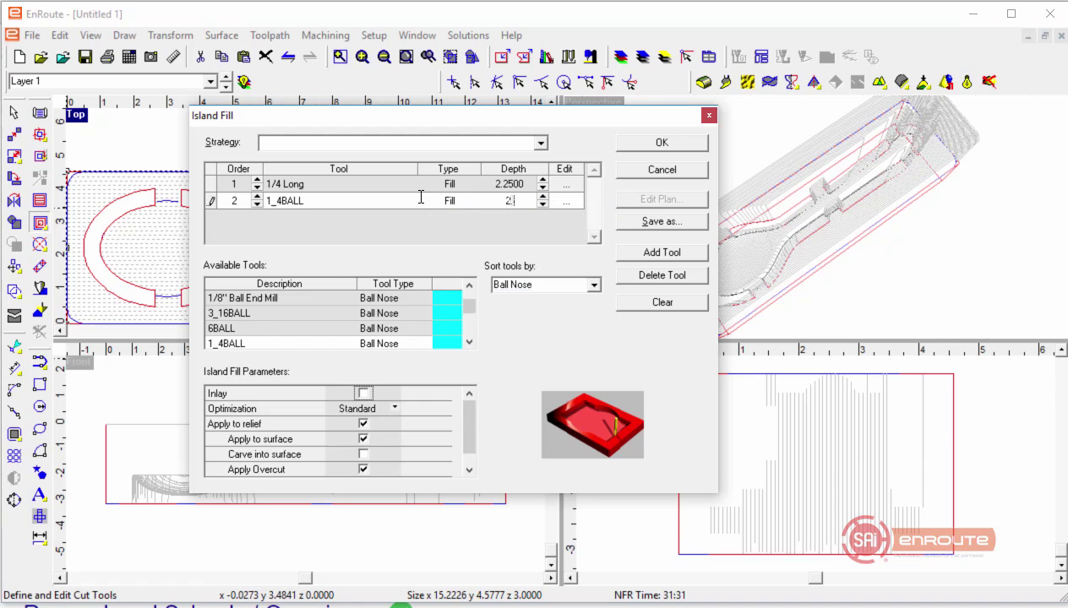
type(".5")
key("Return")
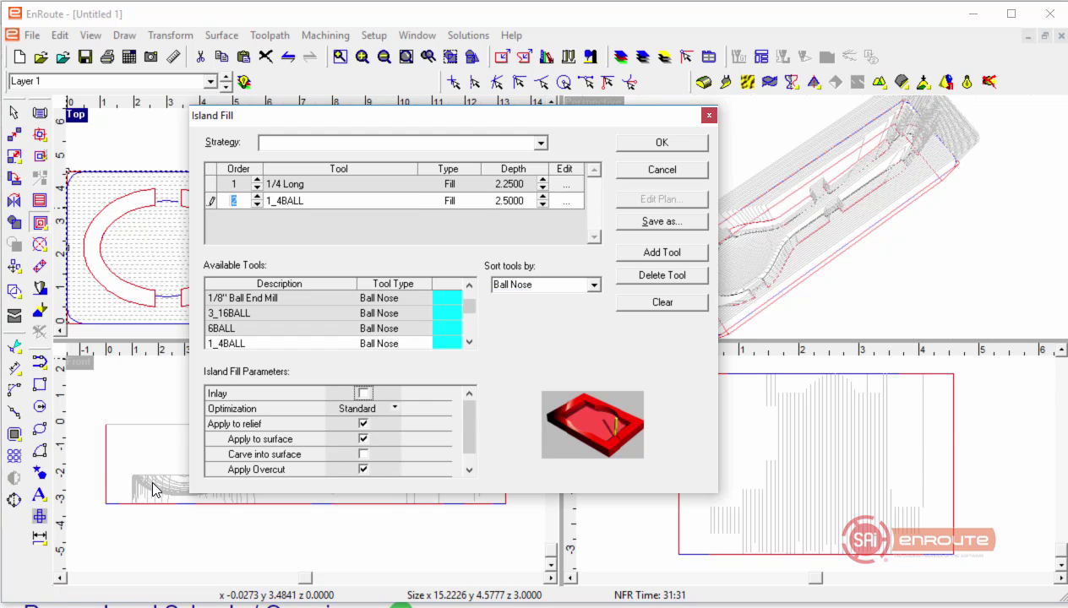
Step: Set the 1_4BALL tool's fill depth to 0.26 in
left_click(510, 199)
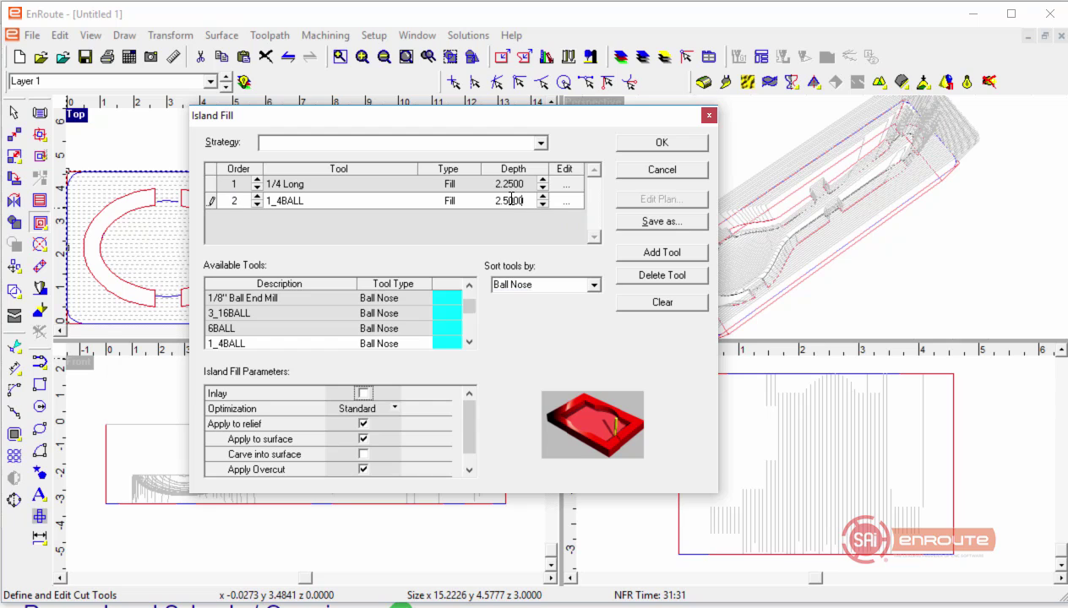
left_click_drag(515, 200, 454, 196)
type(".26")
key("Return")
Step: In the 1_4BALL tool's cut definition, set the offset from surface to 0.075 in
left_click(567, 201)
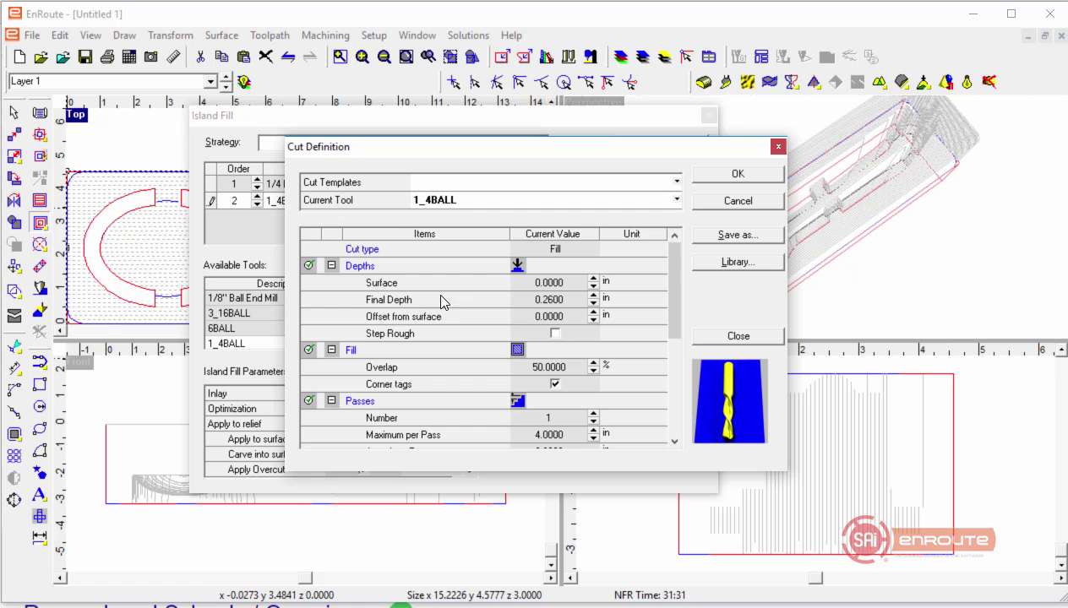
left_click(565, 316)
type(".0")
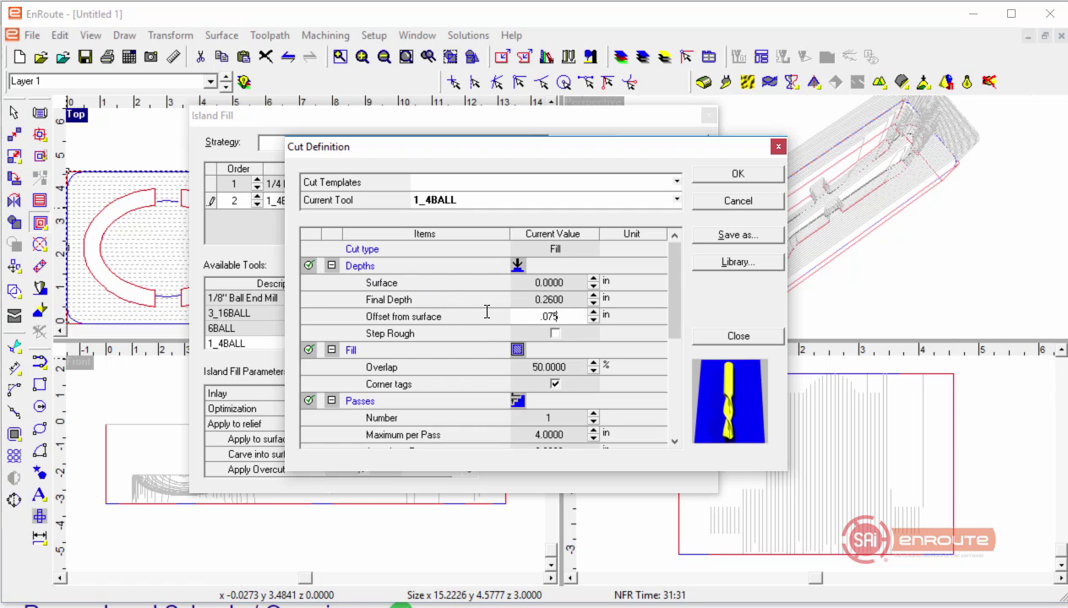
type("75")
key("Tab")
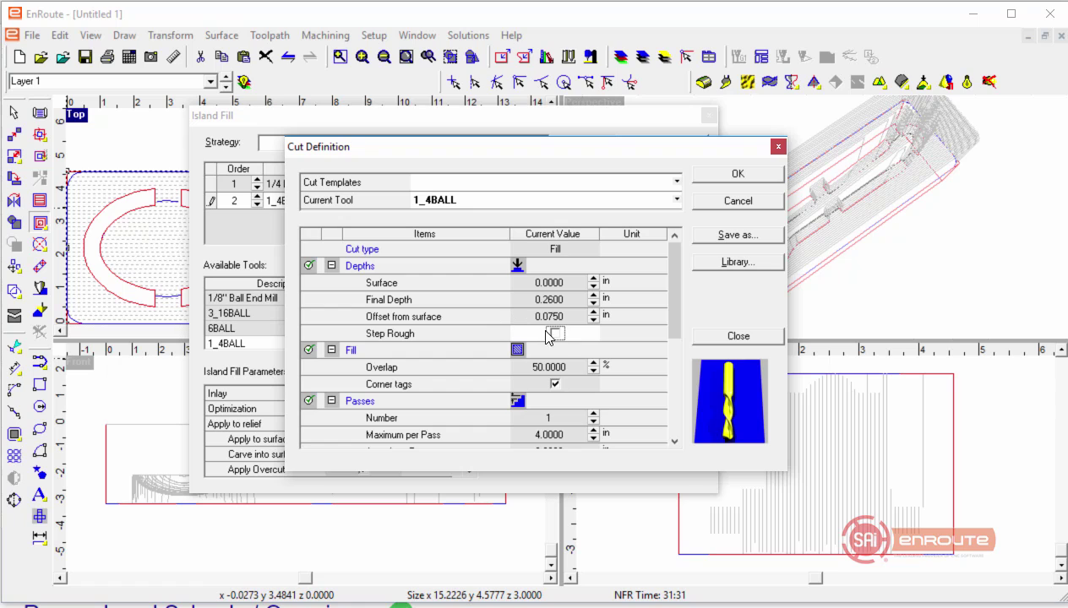
Step: Set the 1_4BALL tool's feed rate to 250 in/min, plunge rate to 100 in/min and spindle to 18000 rpm
left_click(568, 367)
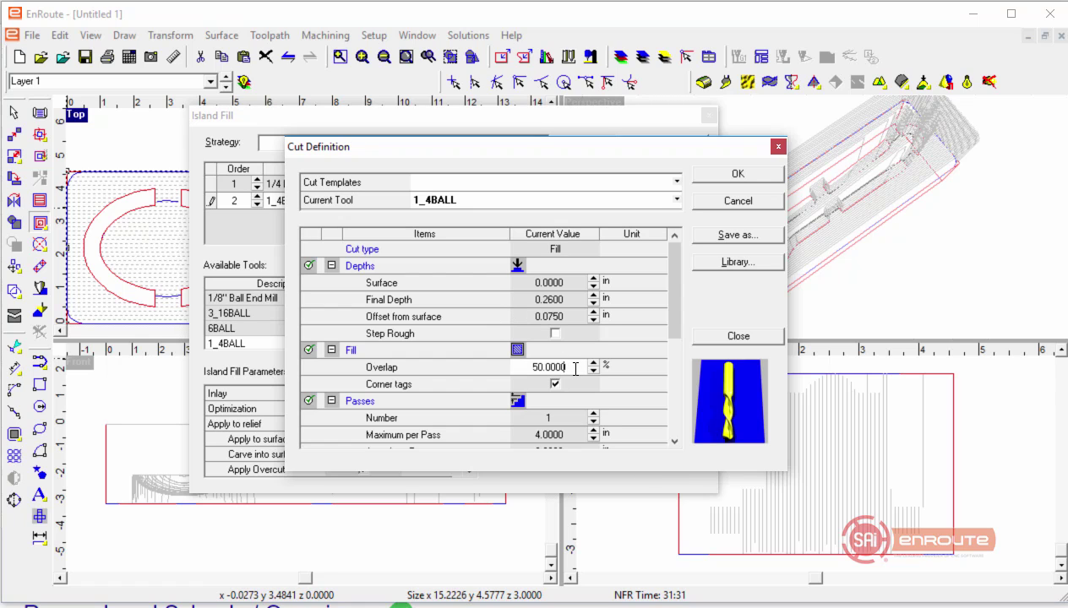
left_click_drag(567, 366, 495, 365)
scroll(498, 375, "down", 1)
scroll(570, 375, "down", 1)
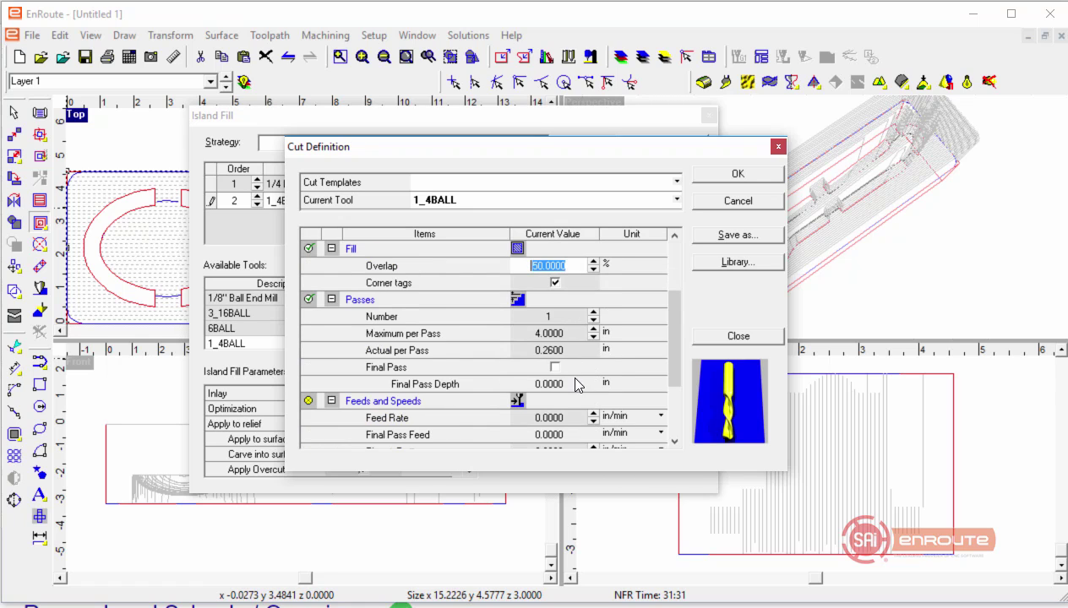
left_click(571, 417)
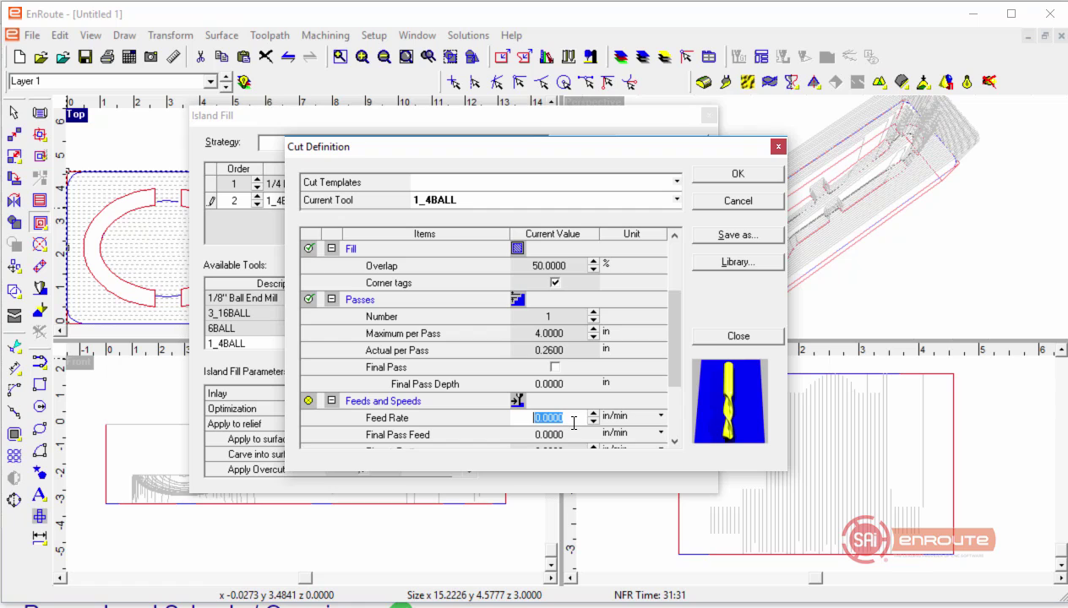
type("250")
key("Tab")
key("Tab")
type("100")
key("Tab")
key("Tab")
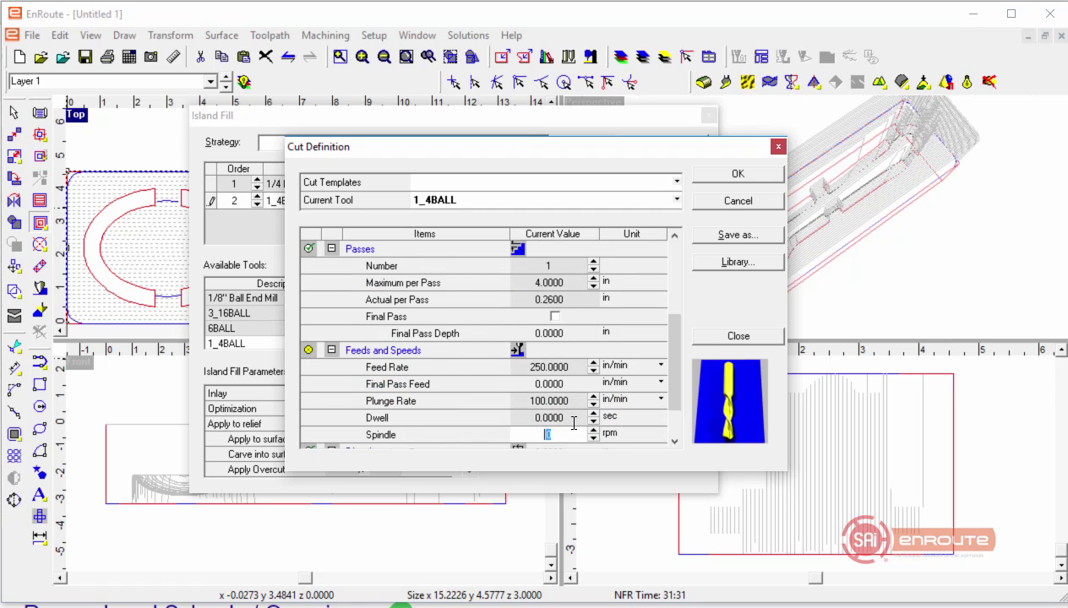
type("18000")
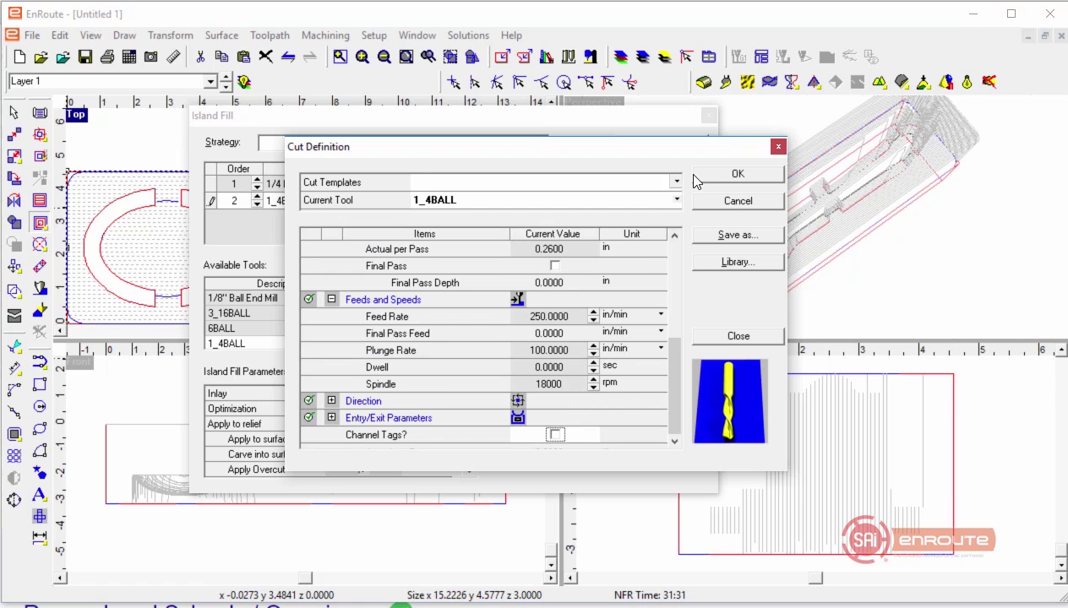
Step: Accept the 1_4BALL cut definition and generate the island fill toolpath on the spoon relief
left_click(716, 175)
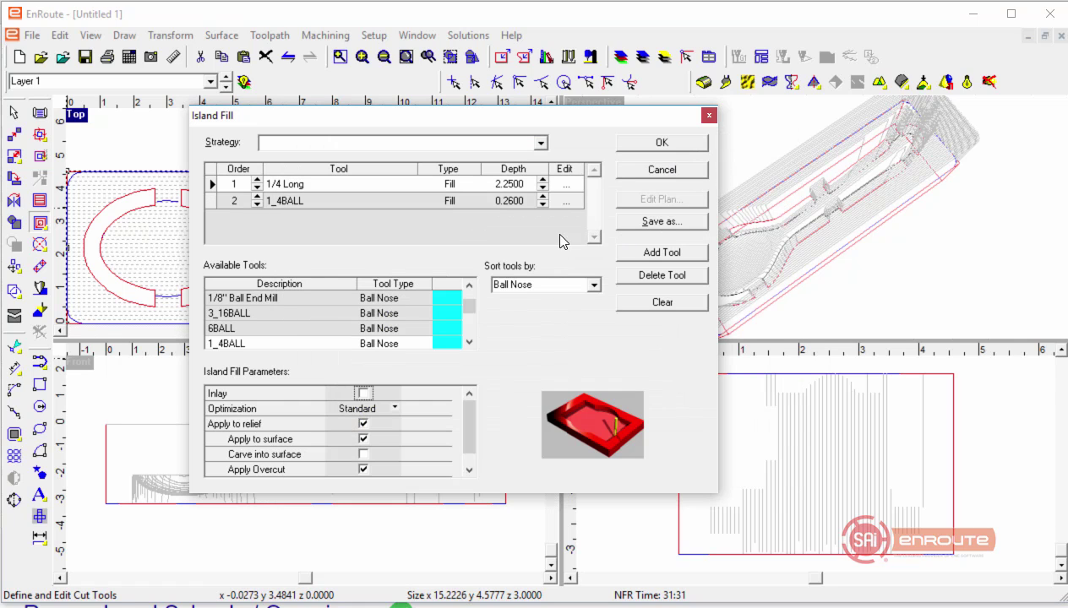
left_click_drag(470, 441, 469, 458)
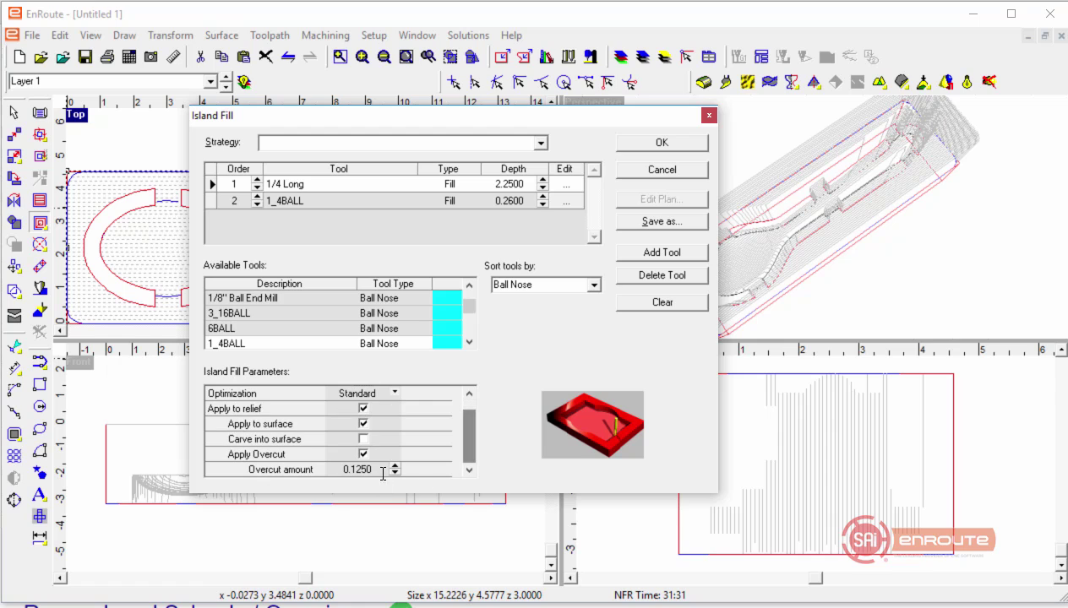
left_click(651, 144)
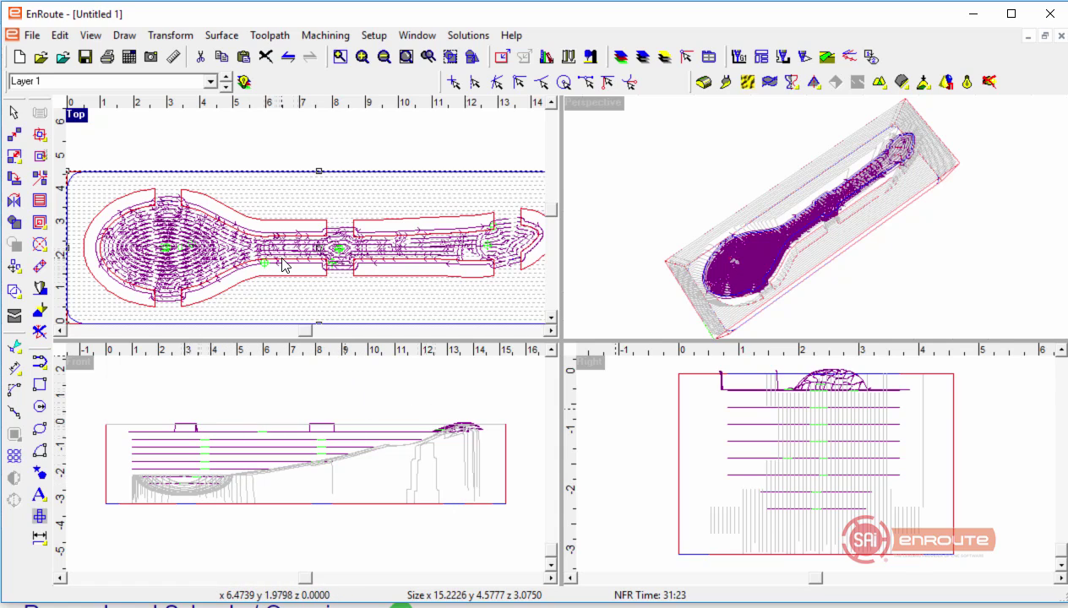
Step: Examine the spoon's island fill toolpath in enlarged perspective and top views
double_click(571, 114)
left_click_drag(417, 282, 506, 354)
left_click_drag(668, 346, 636, 339)
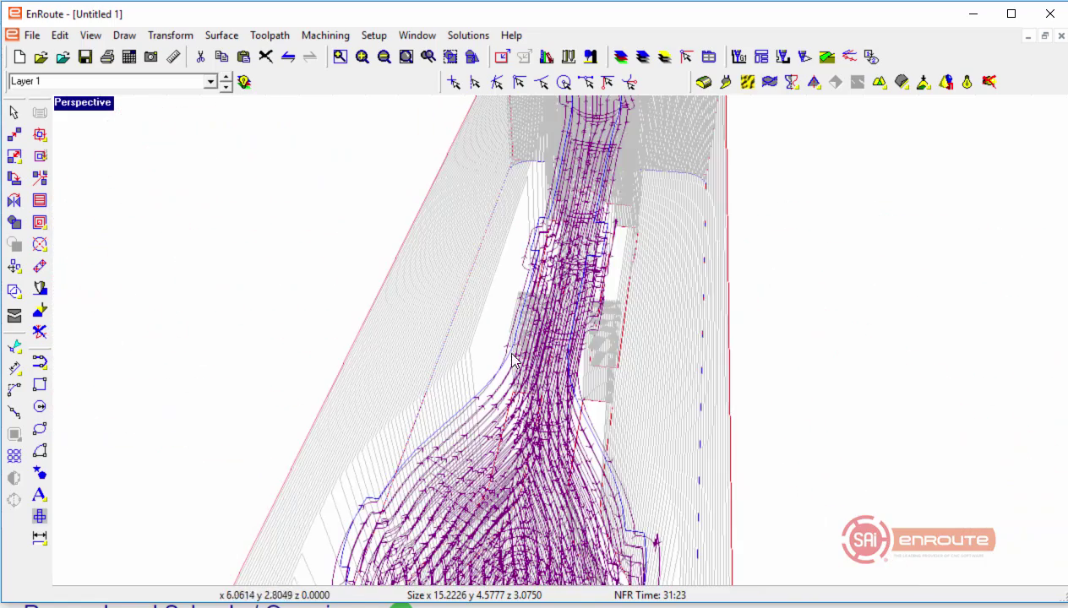
left_click_drag(509, 355, 545, 430)
key("F3")
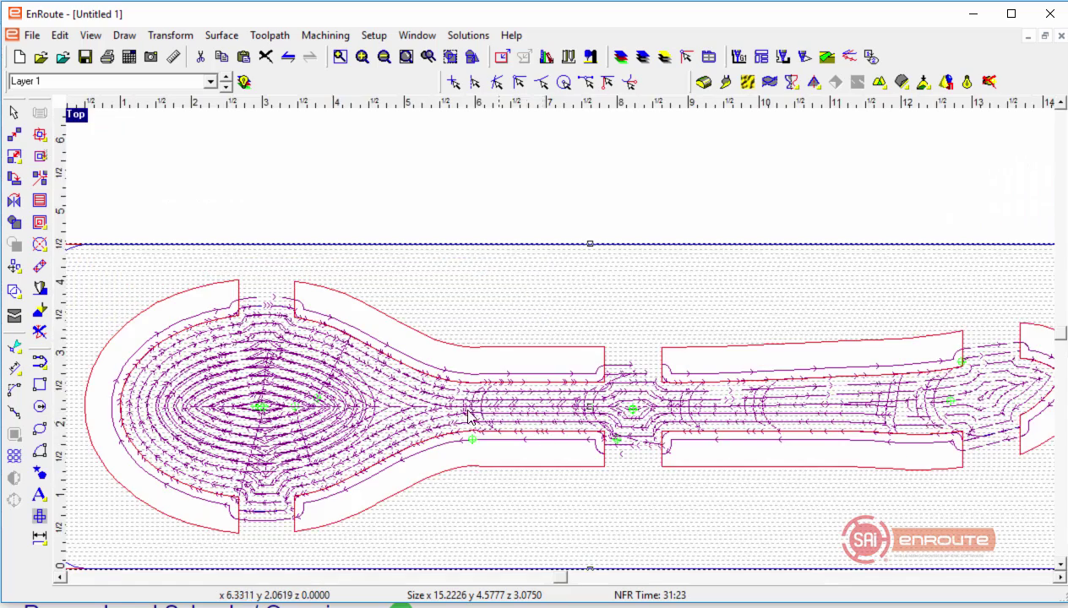
scroll(283, 355, "down", 2)
left_click(73, 115)
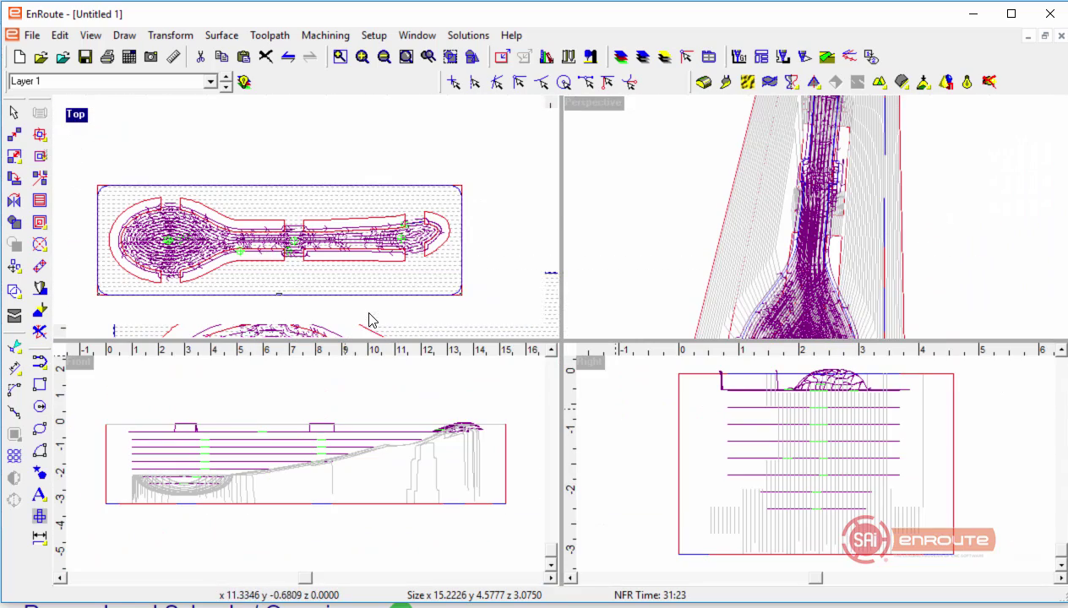
Step: Copy all the spoon outline segments from Layer 3 onto Layer 1
left_click(226, 86)
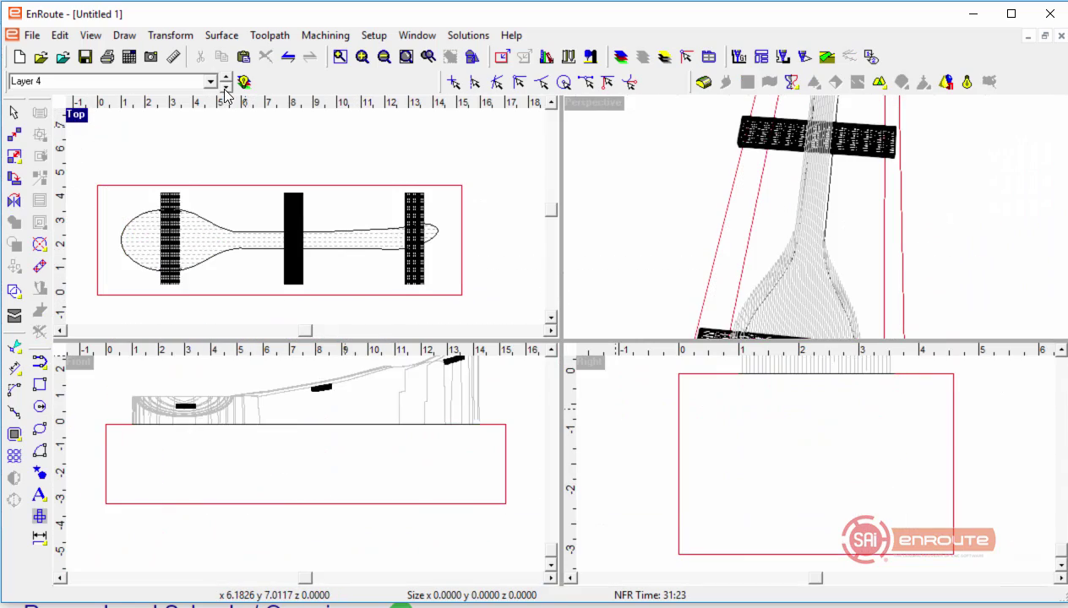
left_click(225, 86)
left_click_drag(96, 157, 497, 326)
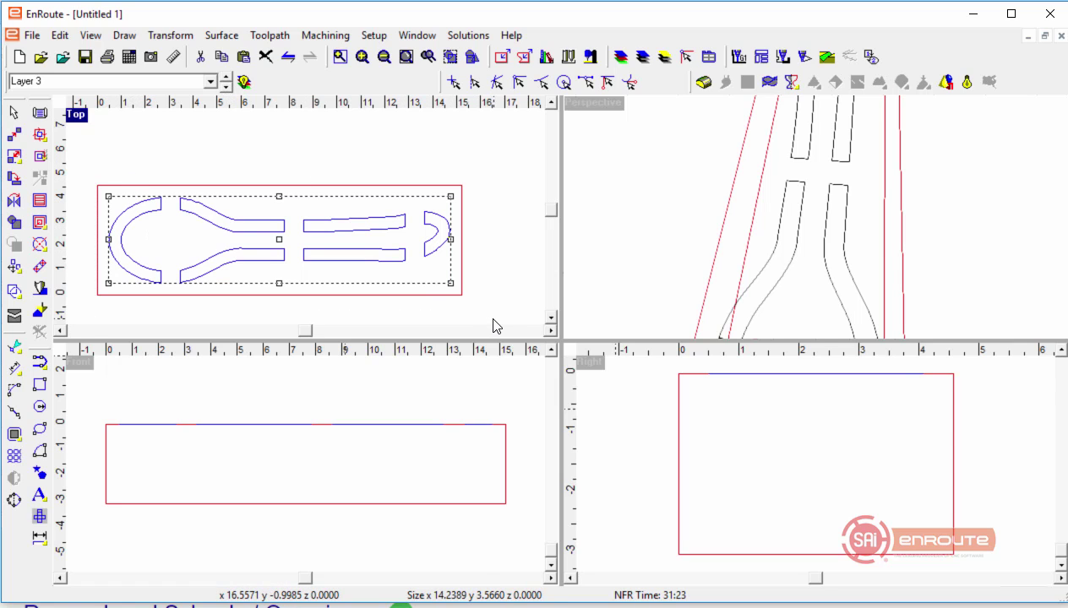
left_click(226, 86)
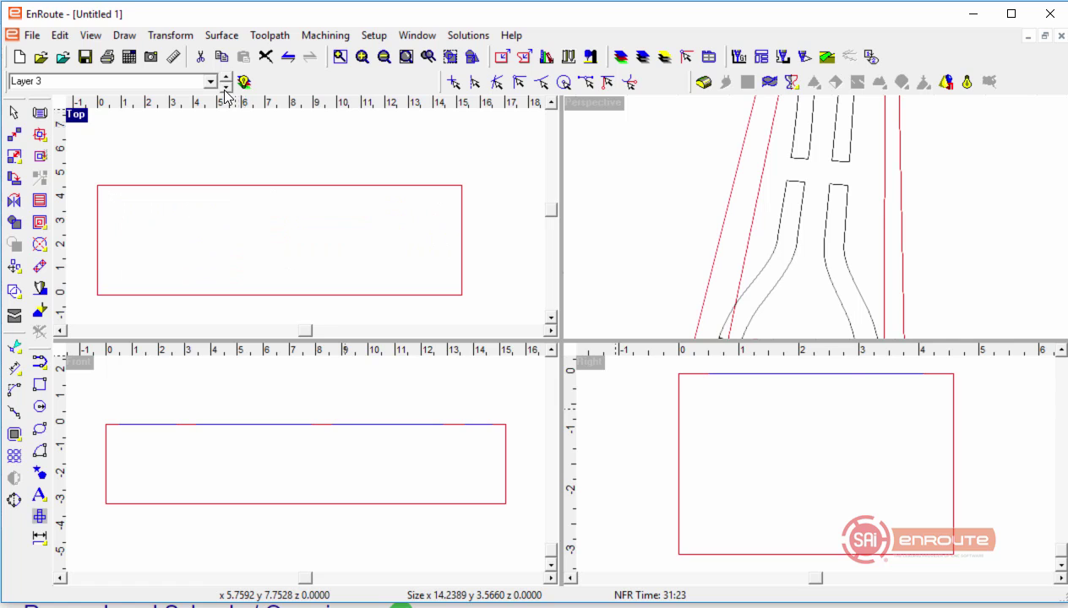
left_click(226, 87)
left_click(226, 87)
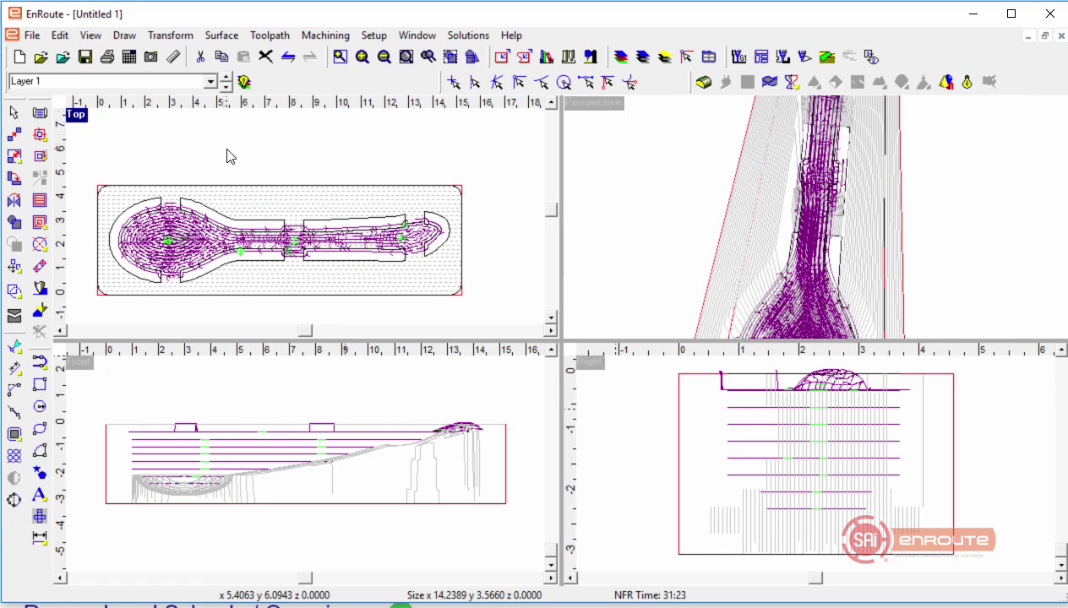
right_click(226, 156)
left_click(321, 426)
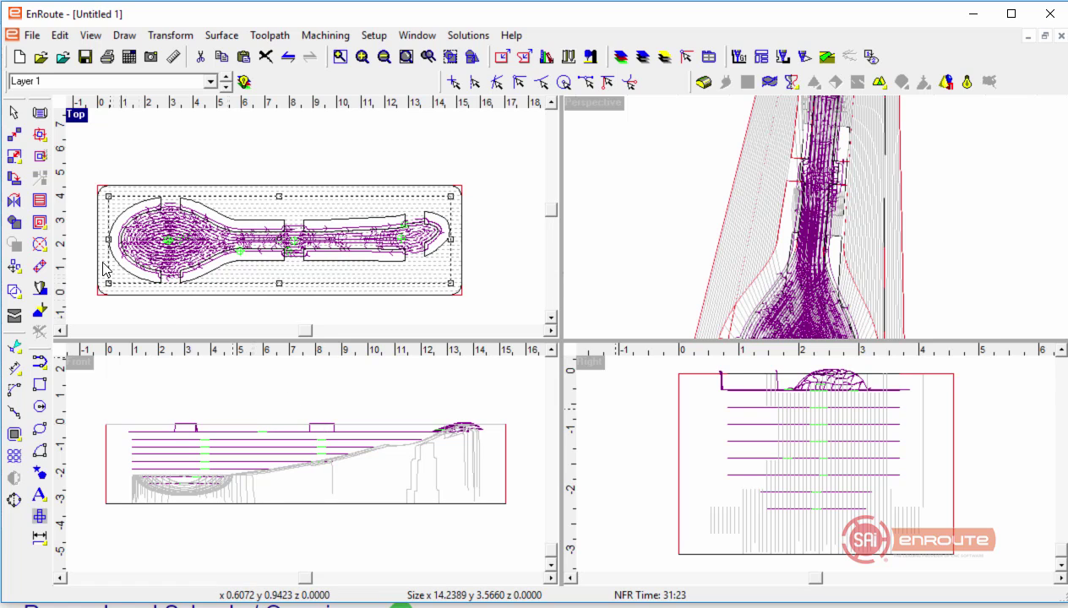
Step: Start an island fill on the copied outline segments using the Dado strategy, with the 1/4" End Mill's depth set to 2.5 in
left_click(40, 221)
left_click(622, 149)
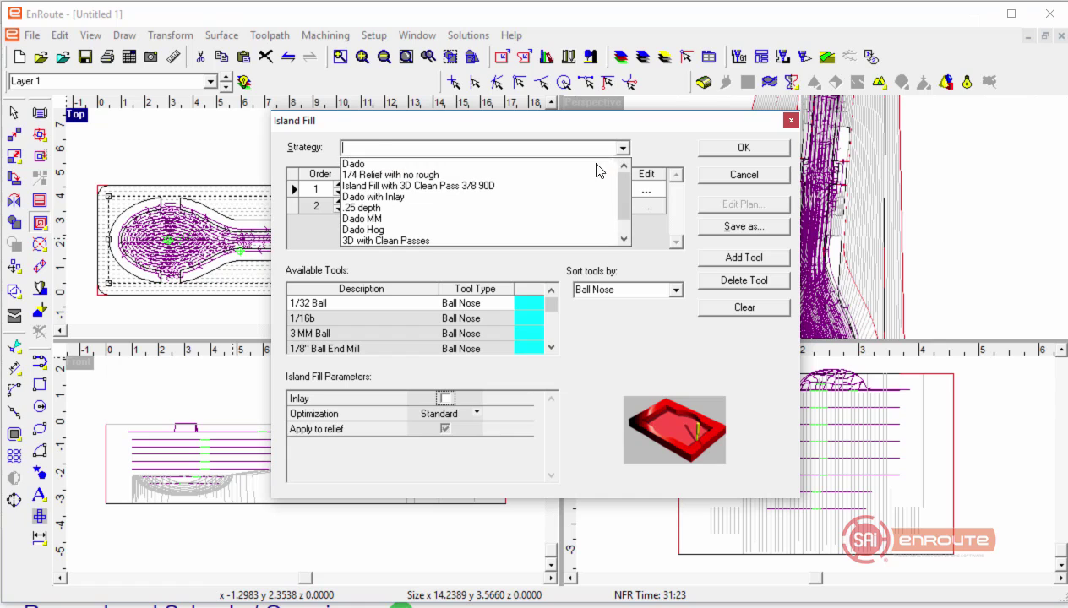
left_click(586, 164)
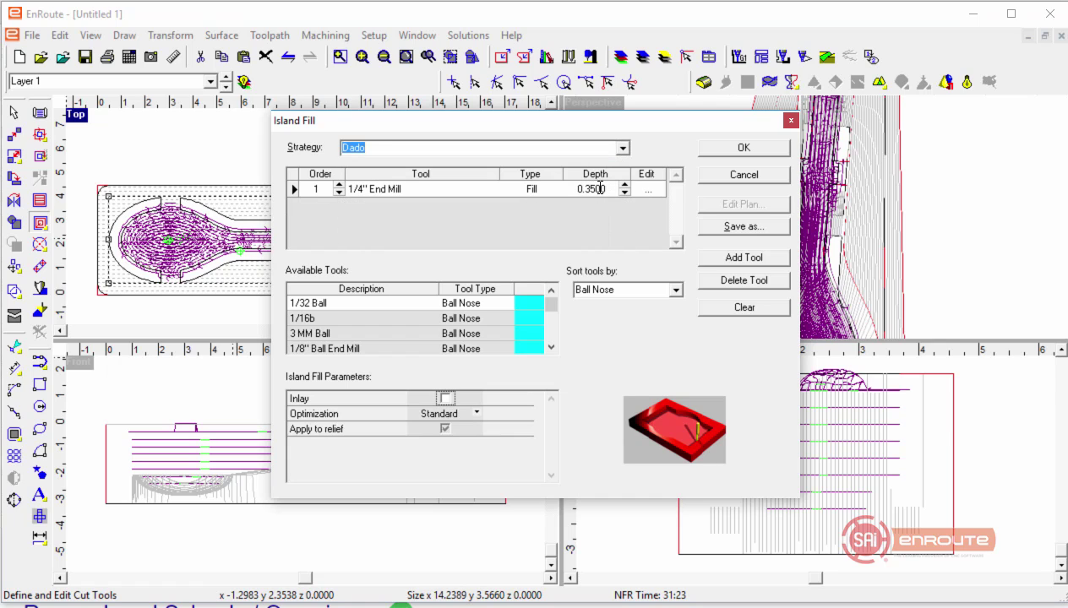
left_click(593, 188)
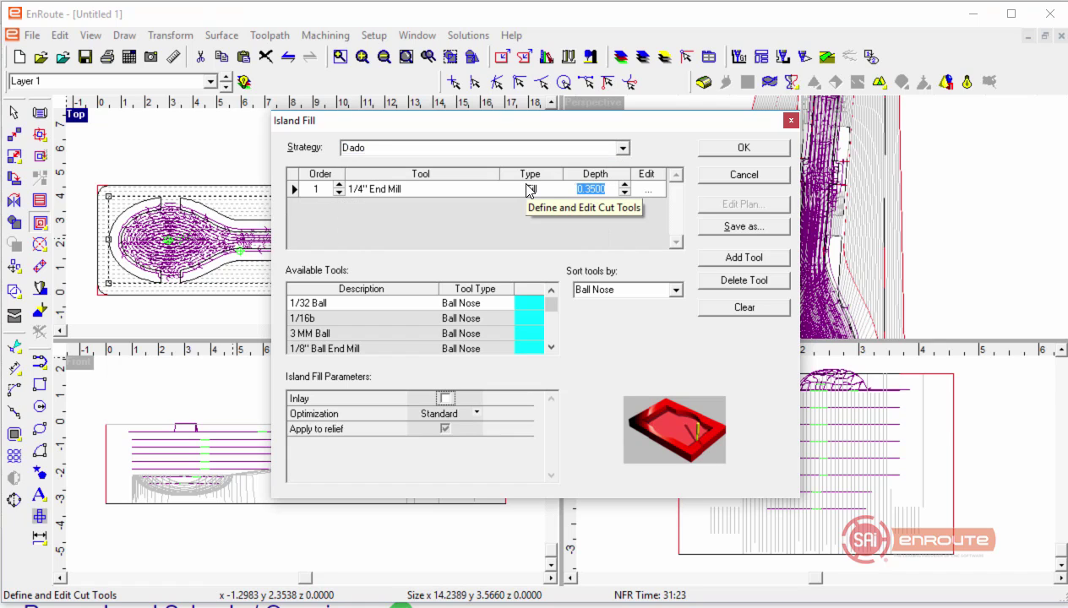
type("2.5")
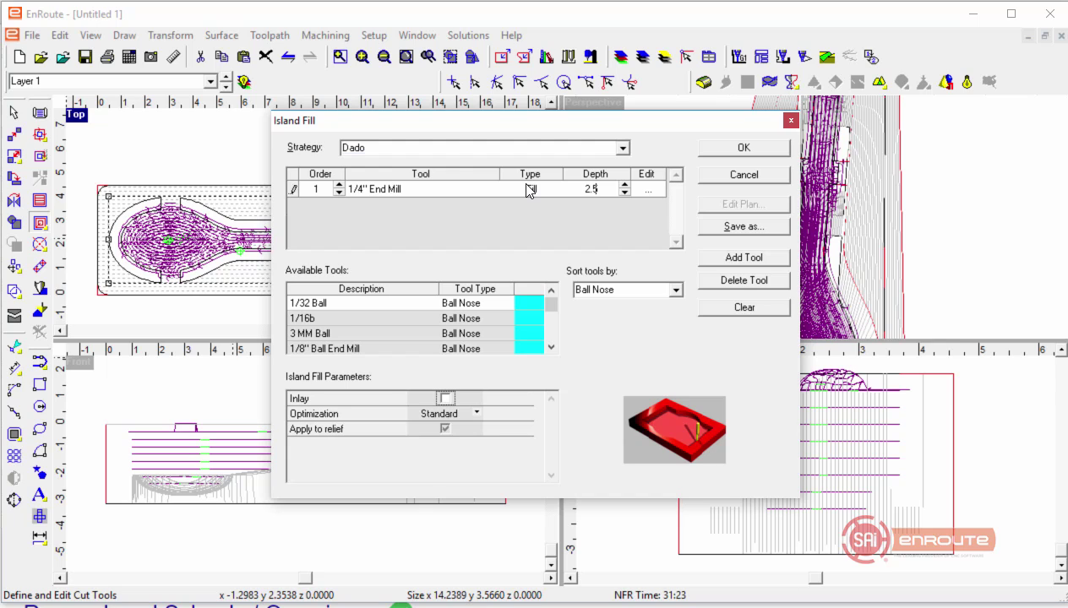
key("Return")
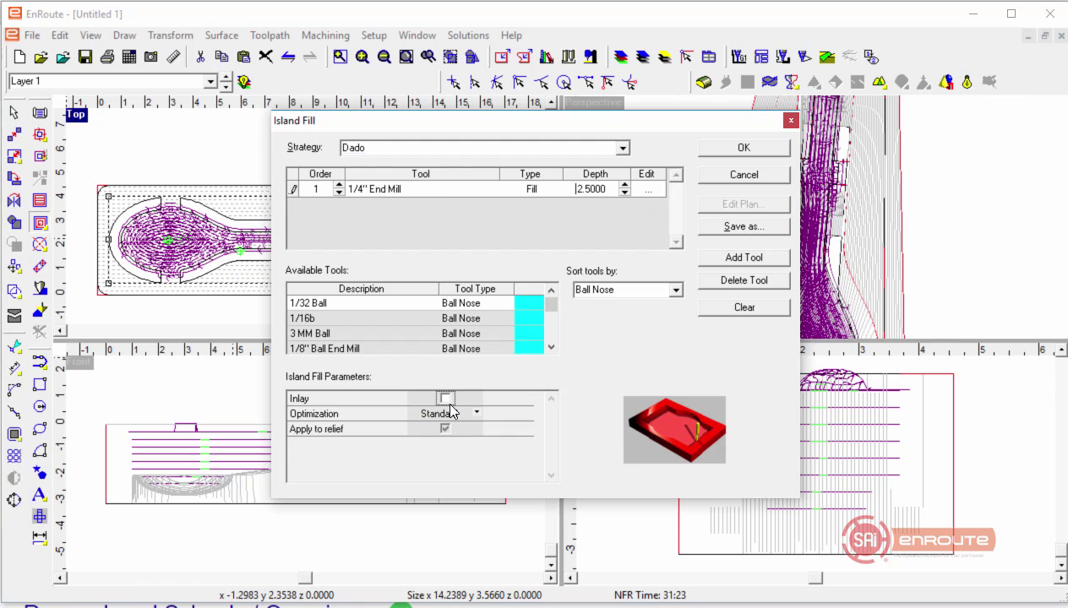
Step: Set the feed rate of the 1/4" End Mill's cut definition to 250 in/min
left_click(643, 190)
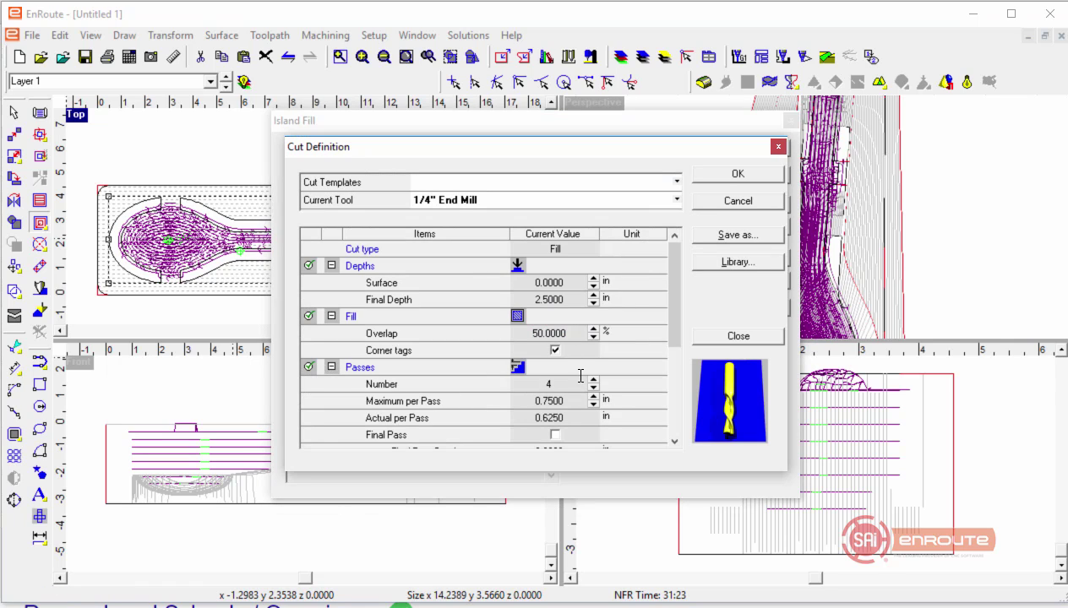
scroll(668, 299, "down", 2)
left_click_drag(567, 383, 467, 382)
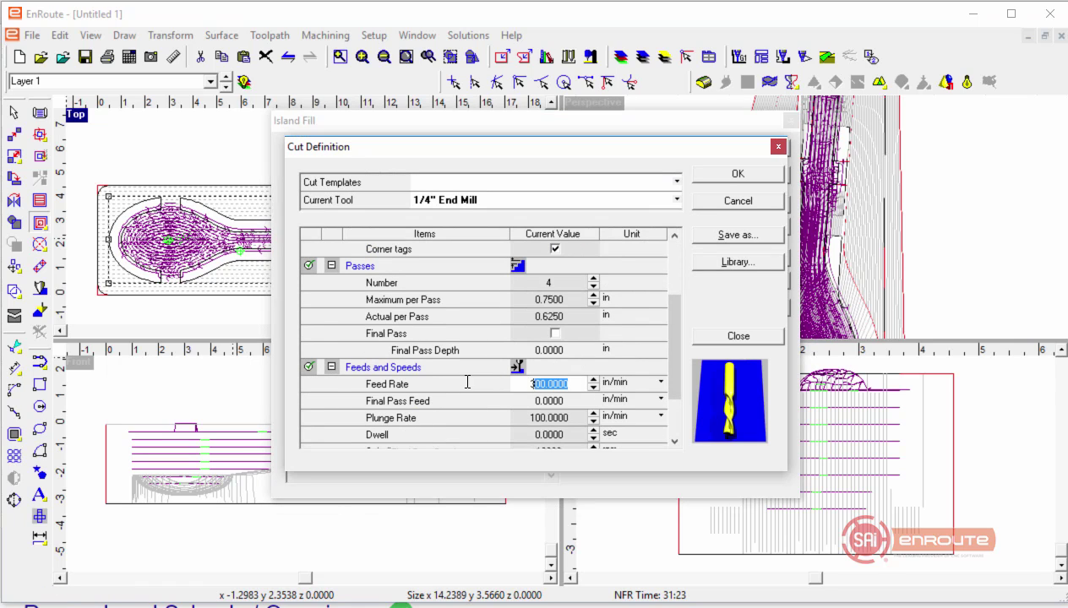
type("250")
key("Tab")
Step: Increase the 1/4" End Mill's number of passes and generate the island fill toolpath in the spoon outline segments
left_click(594, 279)
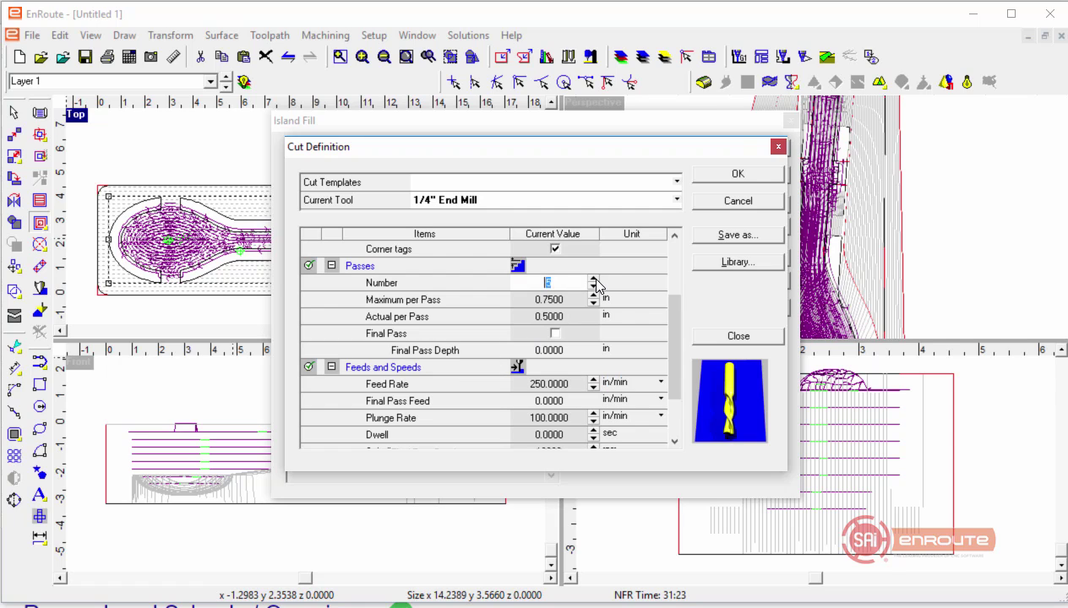
left_click(595, 280)
left_click(719, 173)
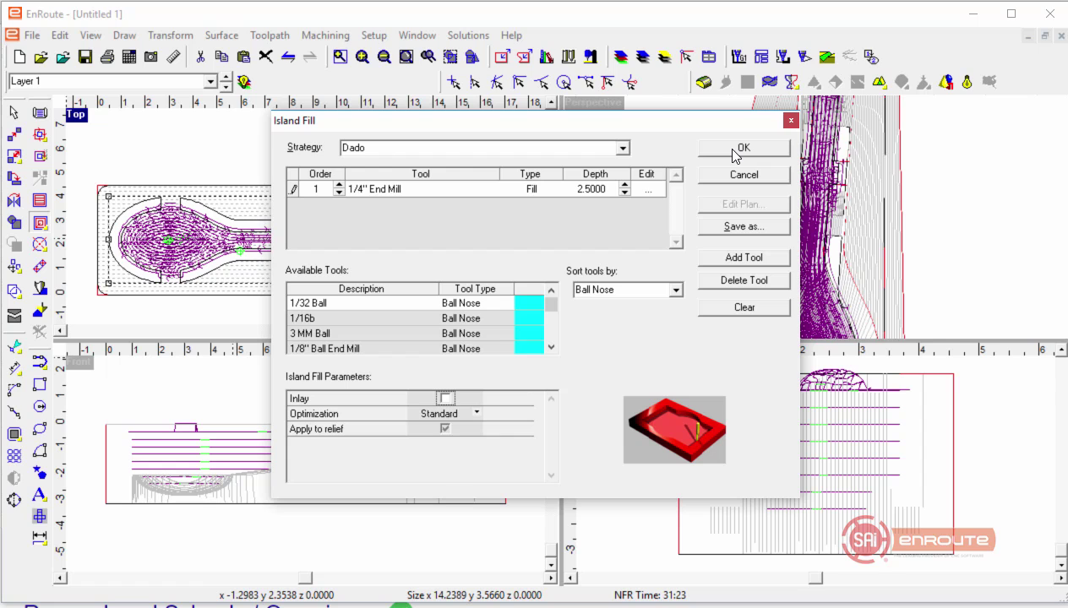
left_click(735, 150)
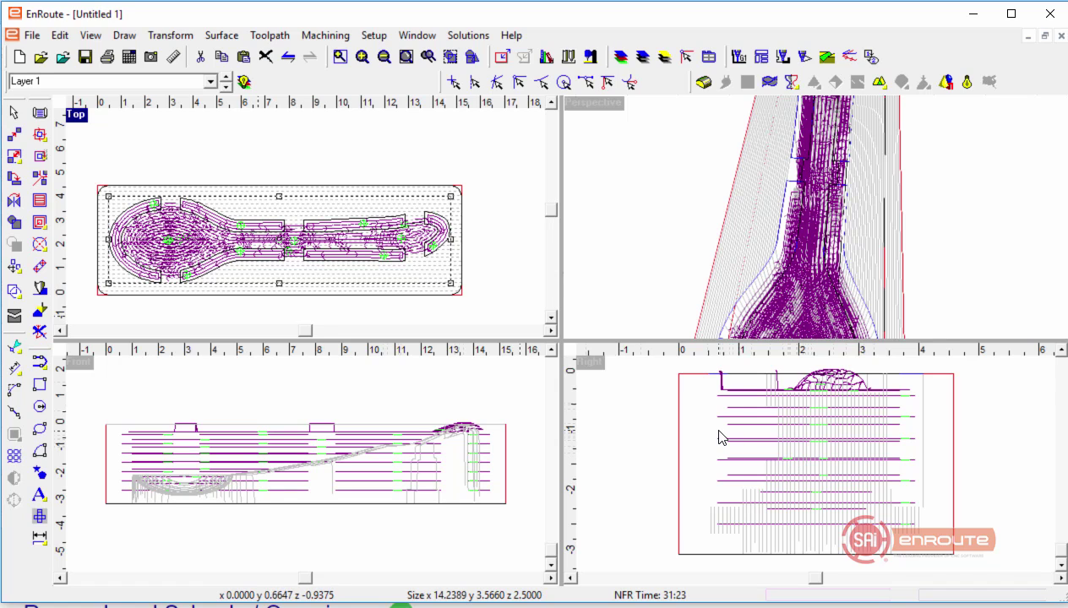
Step: Inspect the island fill toolpaths around the tabs along the spoon handle in the top view
left_click(522, 229)
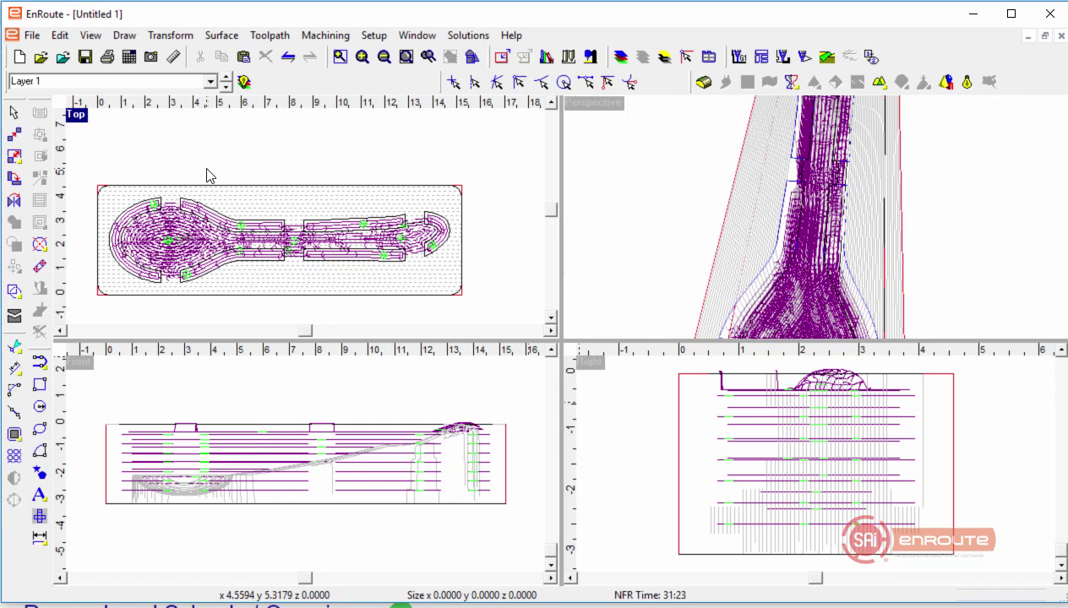
scroll(270, 222, "up", 1)
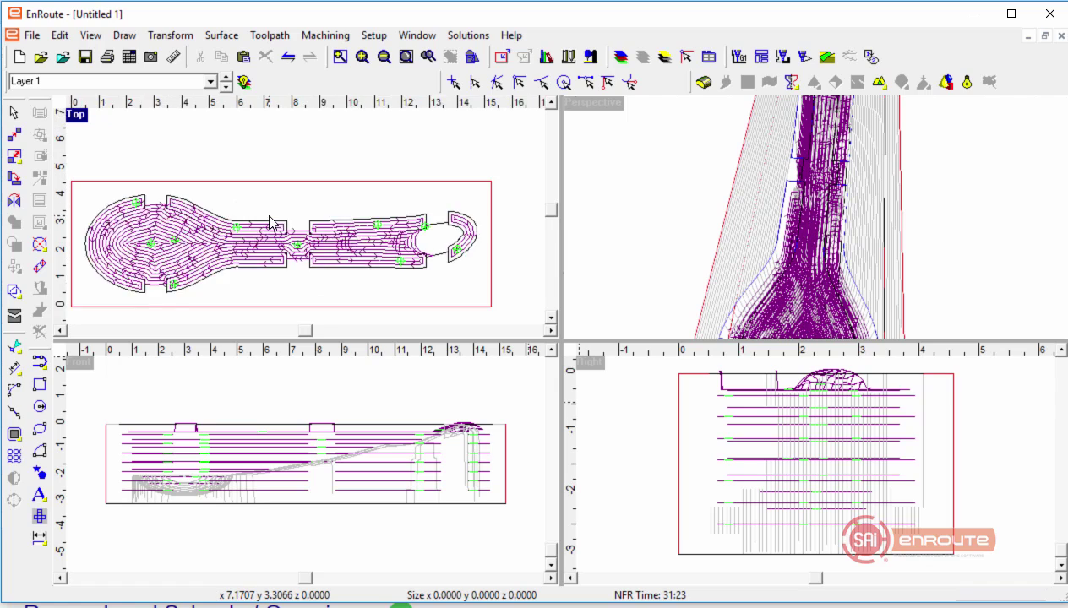
scroll(270, 222, "up", 5)
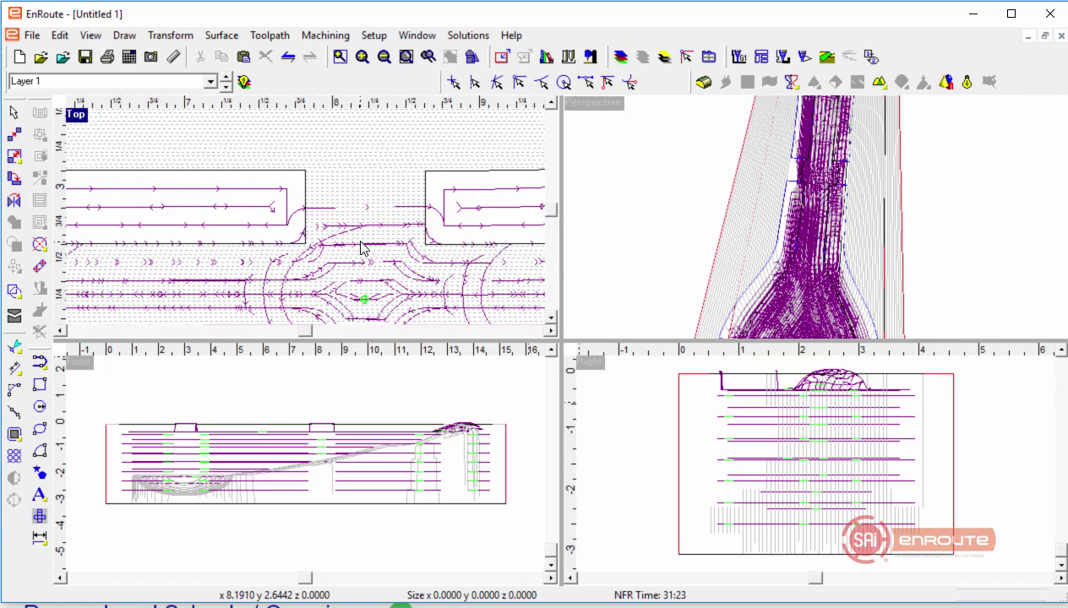
left_click(362, 248)
scroll(265, 247, "down", 1)
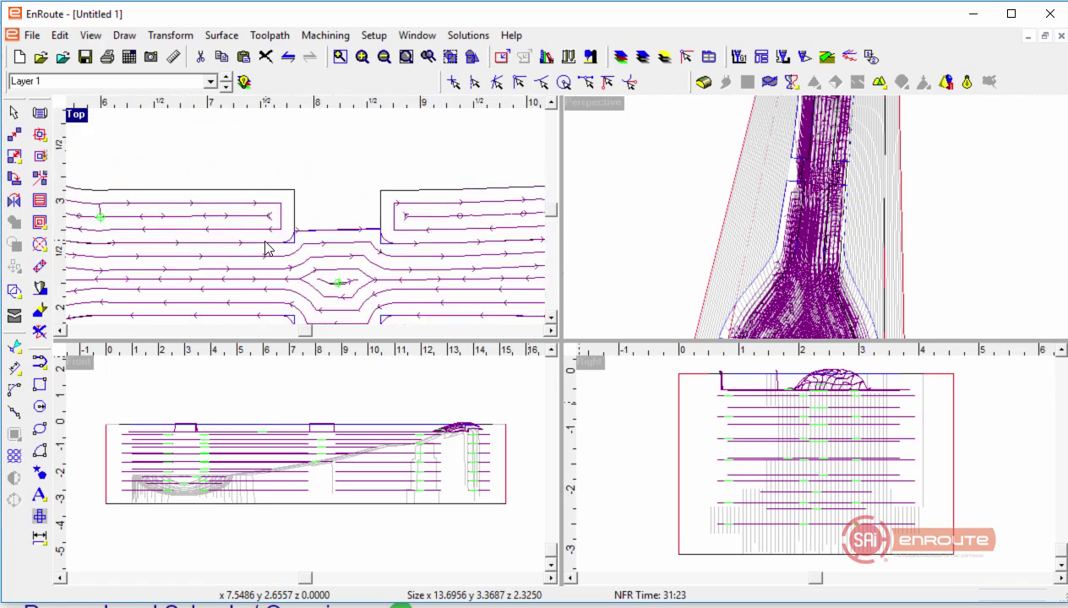
scroll(266, 247, "down", 3)
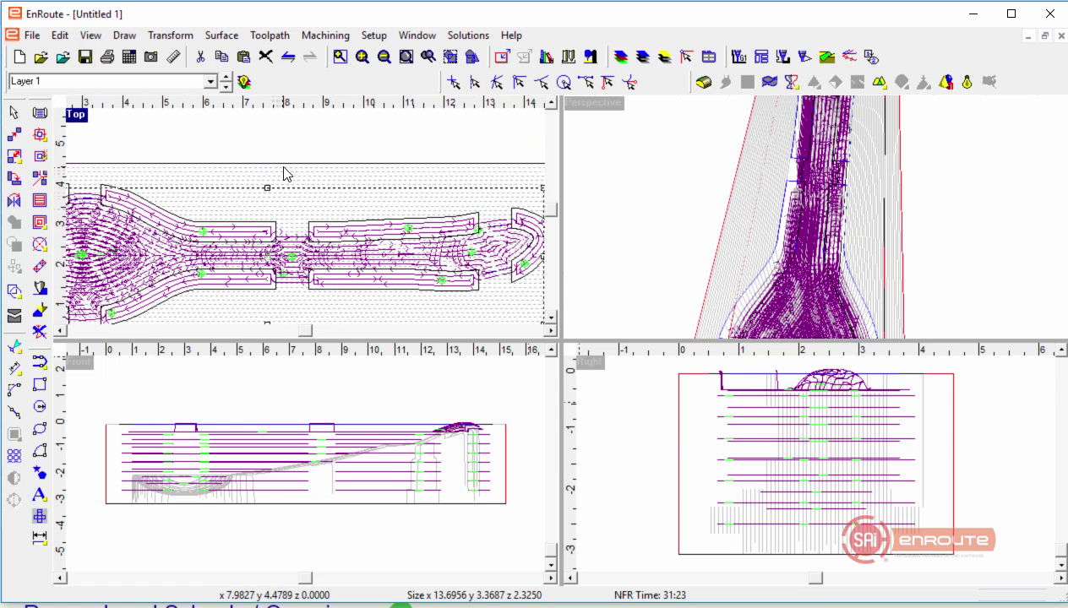
Step: Start an island fill on the spoon relief, replacing the 1/4" End Mill with the 1_4BALL tool at a depth of 2.8 in
left_click(285, 172)
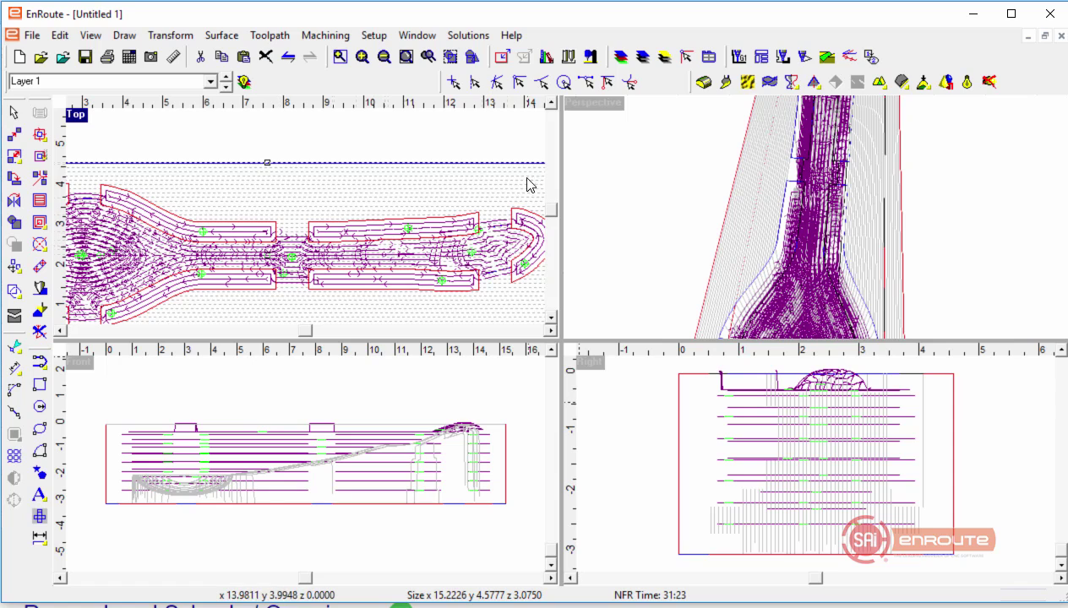
left_click(40, 222)
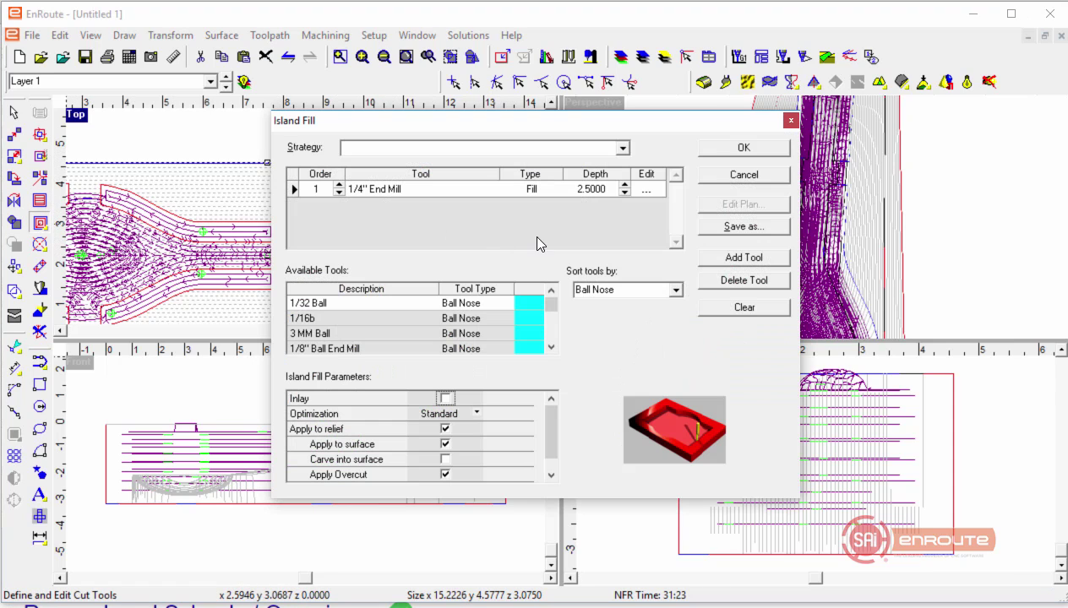
left_click(621, 148)
left_click(663, 152)
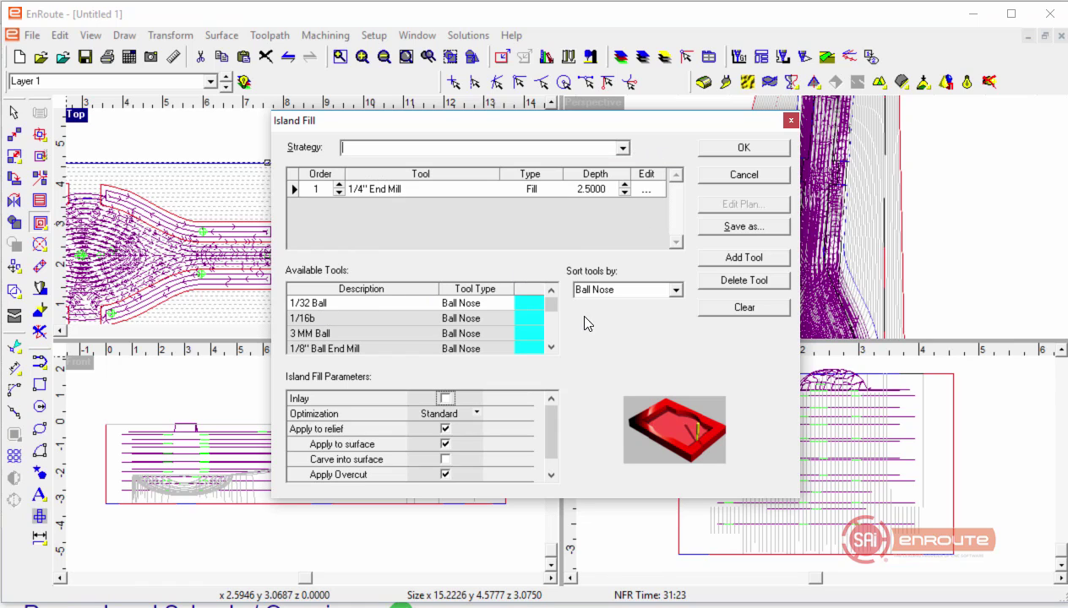
left_click(736, 307)
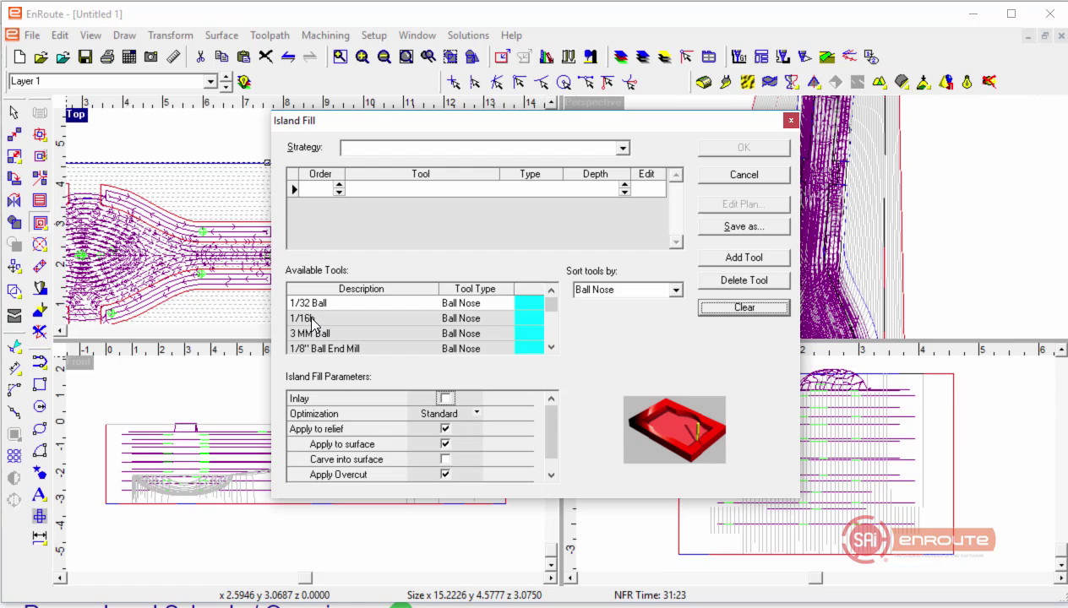
scroll(317, 332, "down", 2)
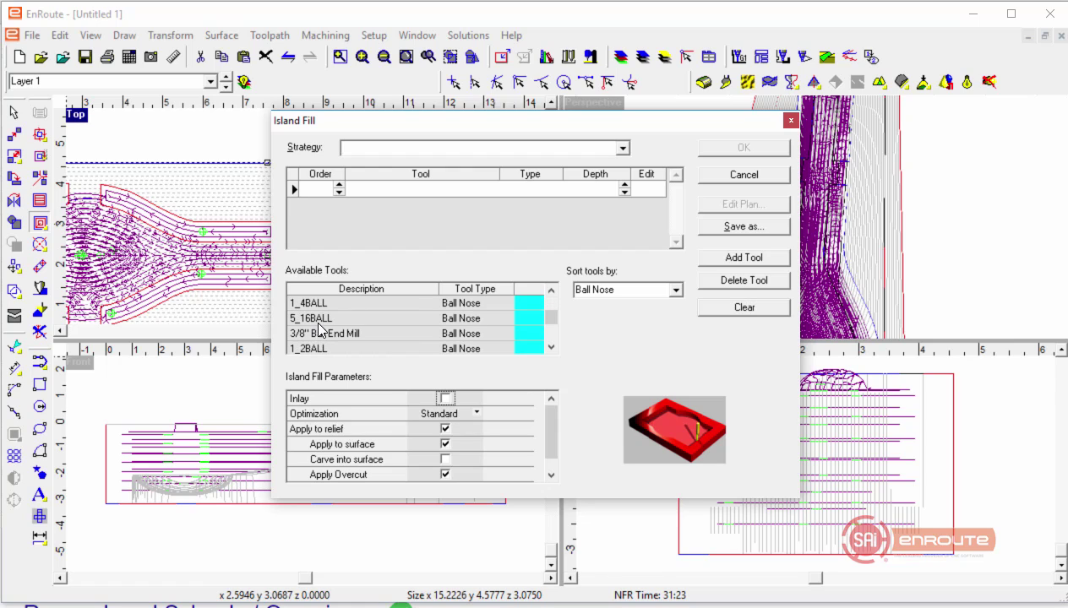
double_click(316, 302)
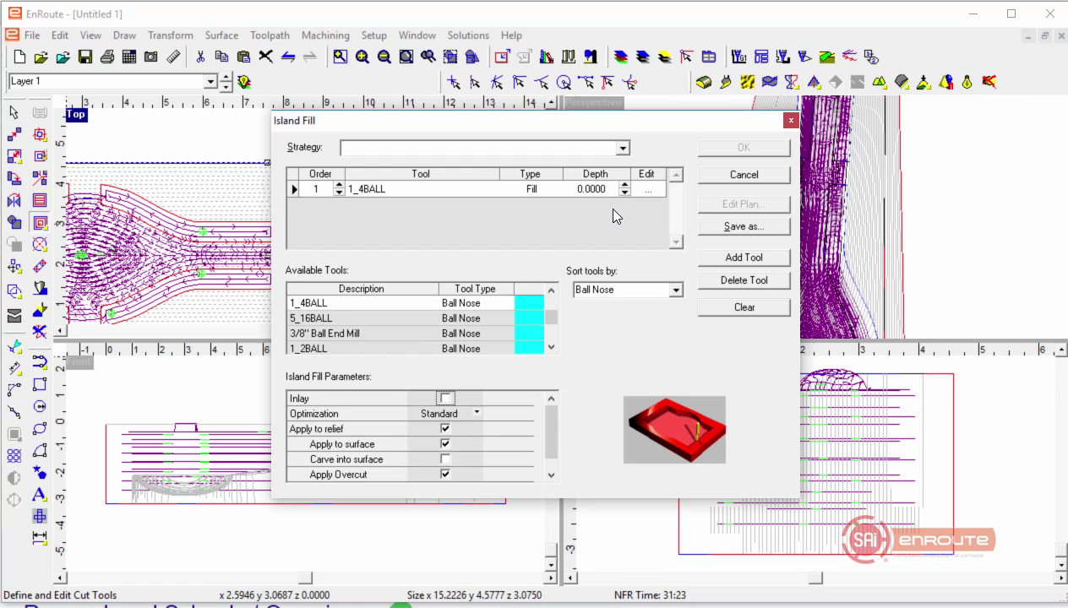
key("shift+Home")
type("2.8")
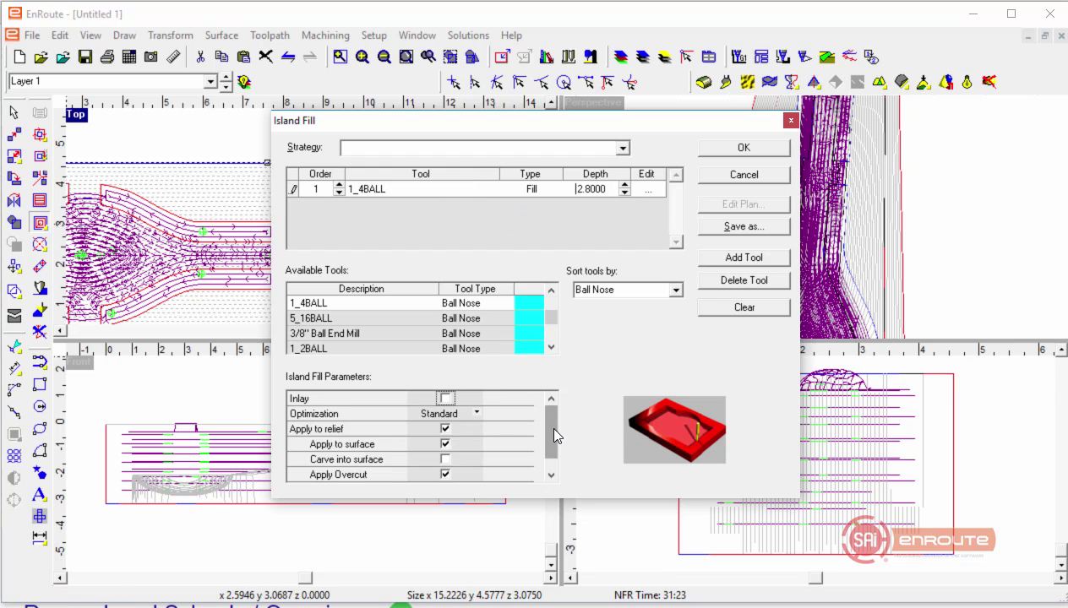
Step: Enter a new overcut amount for the relief's island fill
scroll(545, 422, "down", 1)
left_click_drag(454, 474, 365, 470)
type(".25")
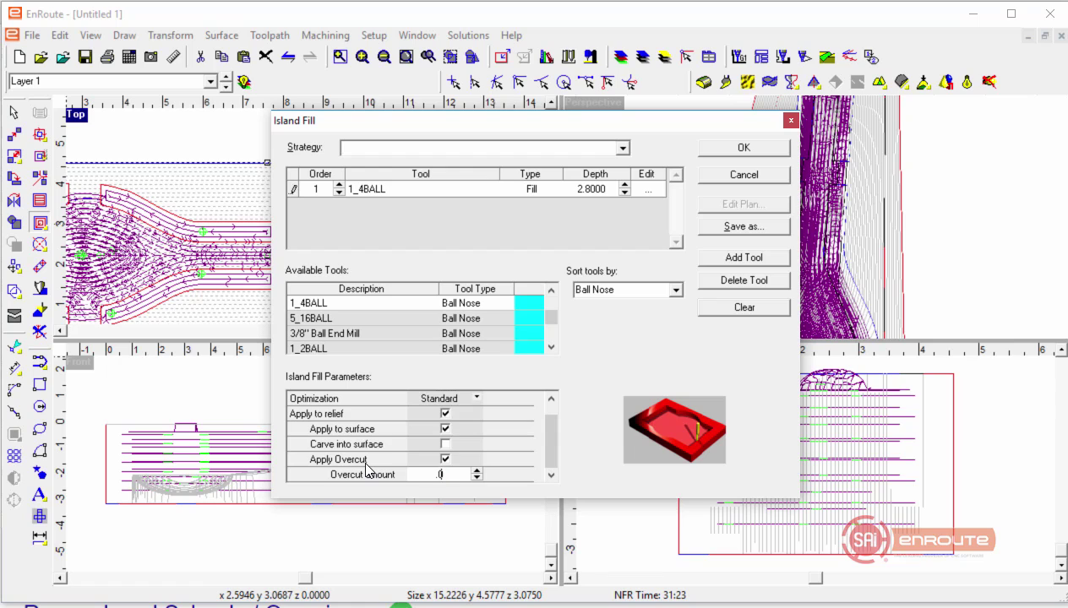
key("Tab")
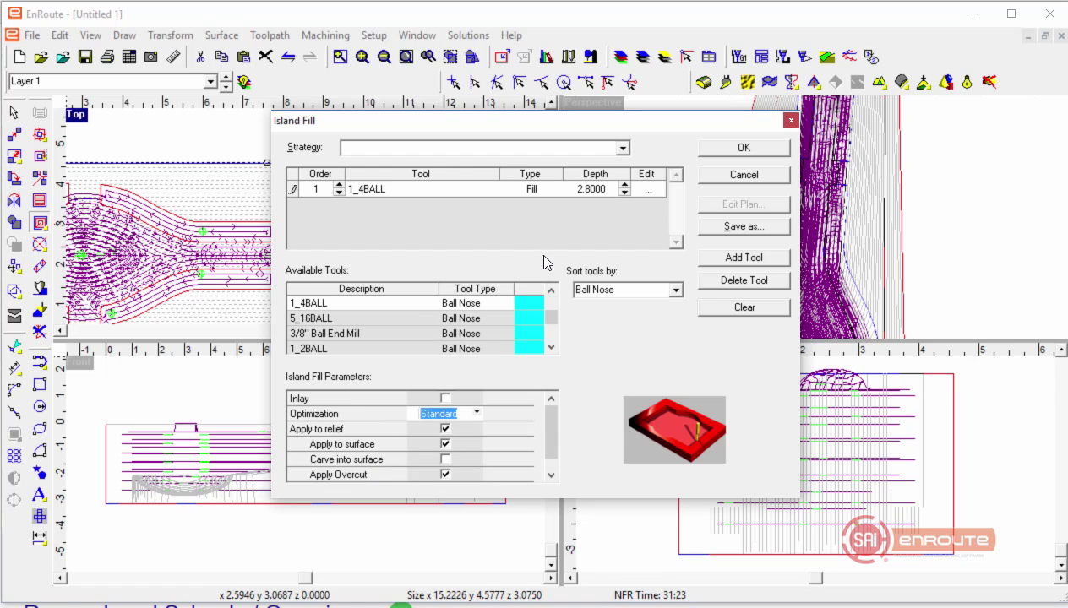
Step: Set the fill overlap in the 1_4BALL cut definition to 90%
left_click(646, 189)
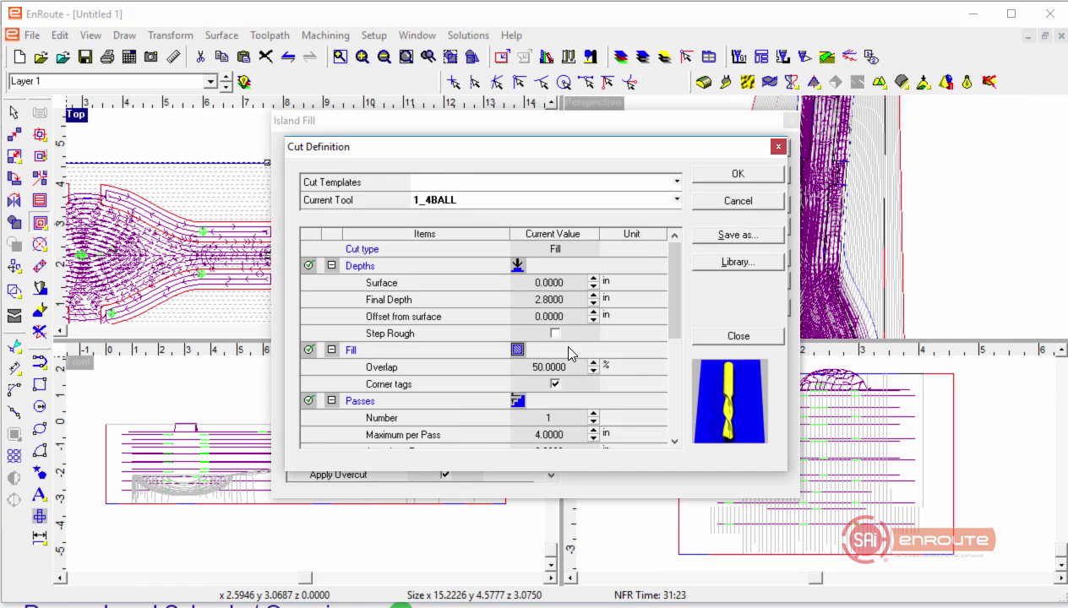
left_click_drag(574, 363, 460, 365)
type("9")
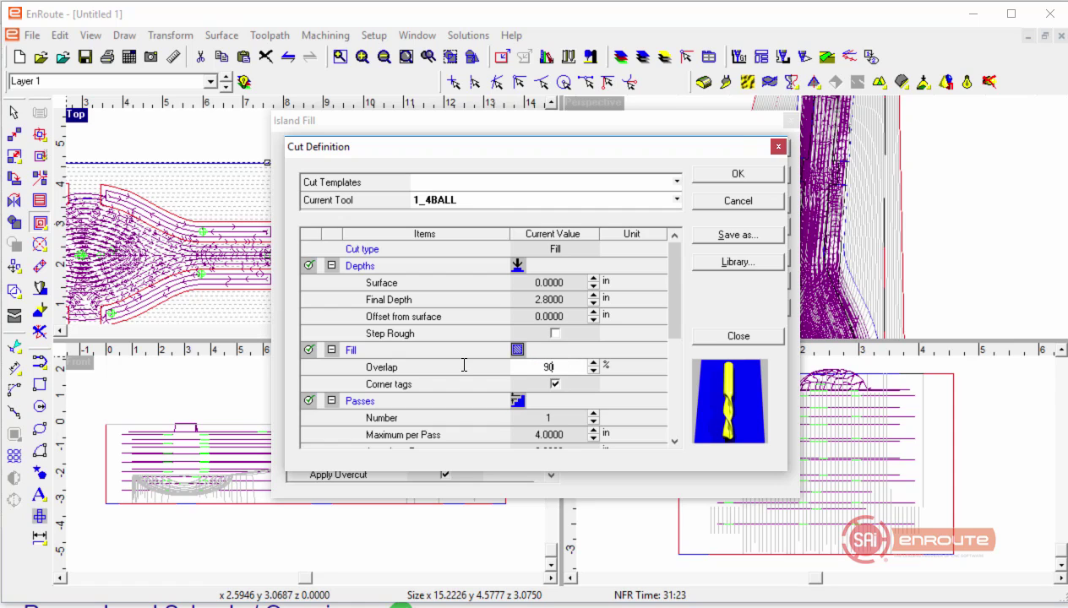
type("0")
key("Tab")
Step: Set the 1_4BALL feed rate to 250 in/min, plunge rate to 100 in/min and spindle to 18000 rpm, and accept the cut definition
scroll(502, 355, "down", 2)
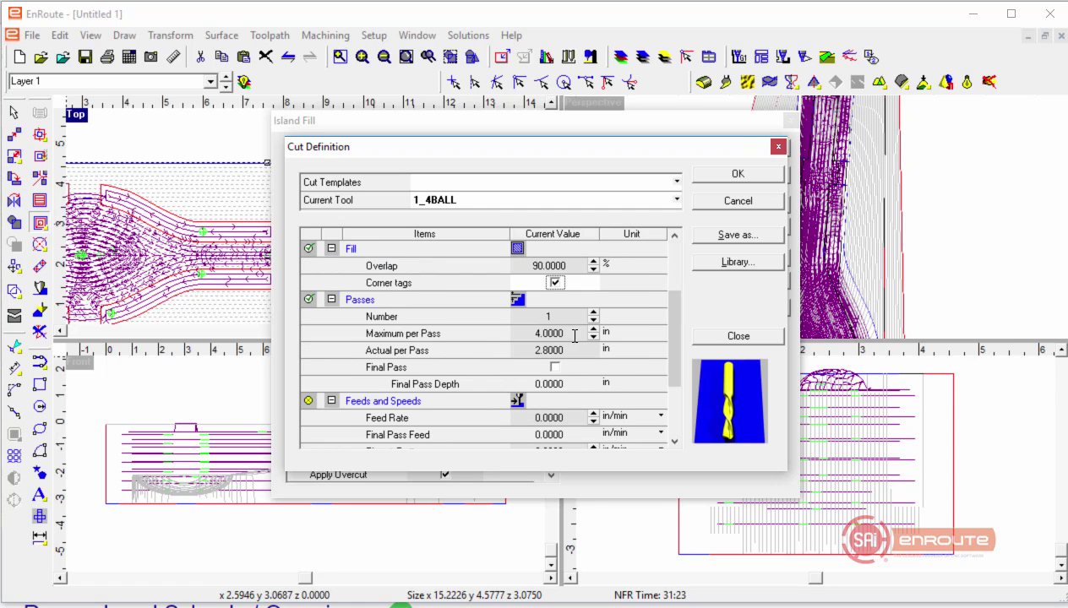
left_click_drag(564, 414, 474, 415)
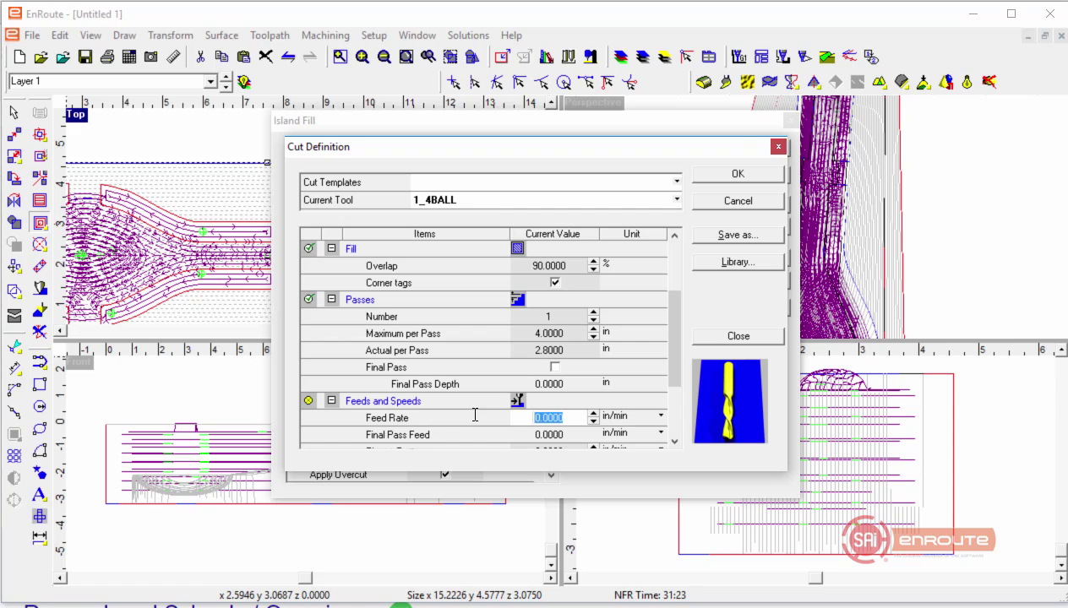
type("250")
key("Tab")
key("Tab")
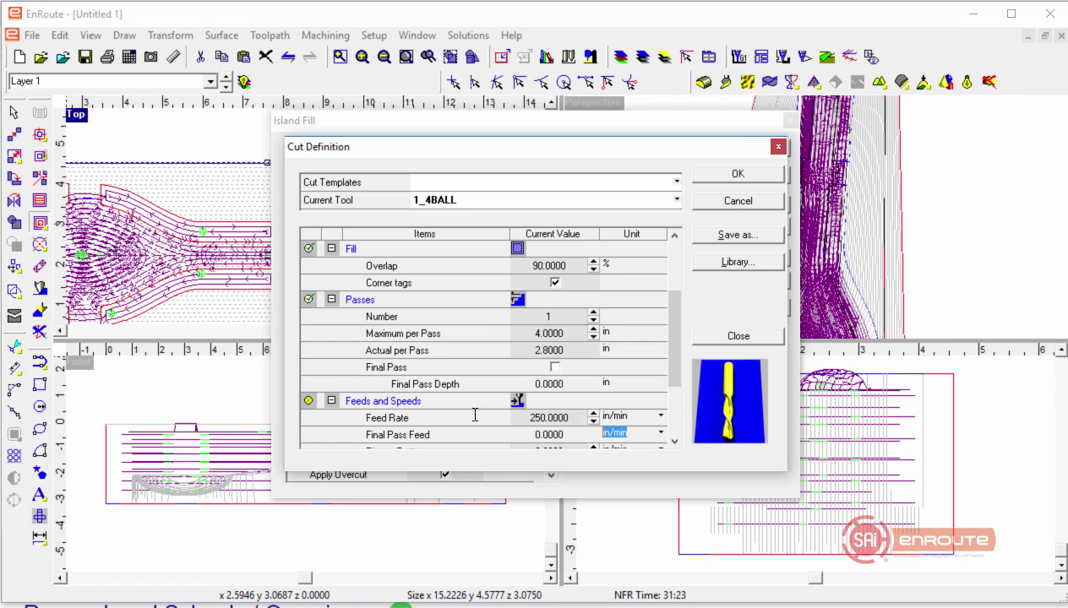
key("Tab")
type("100")
key("Tab")
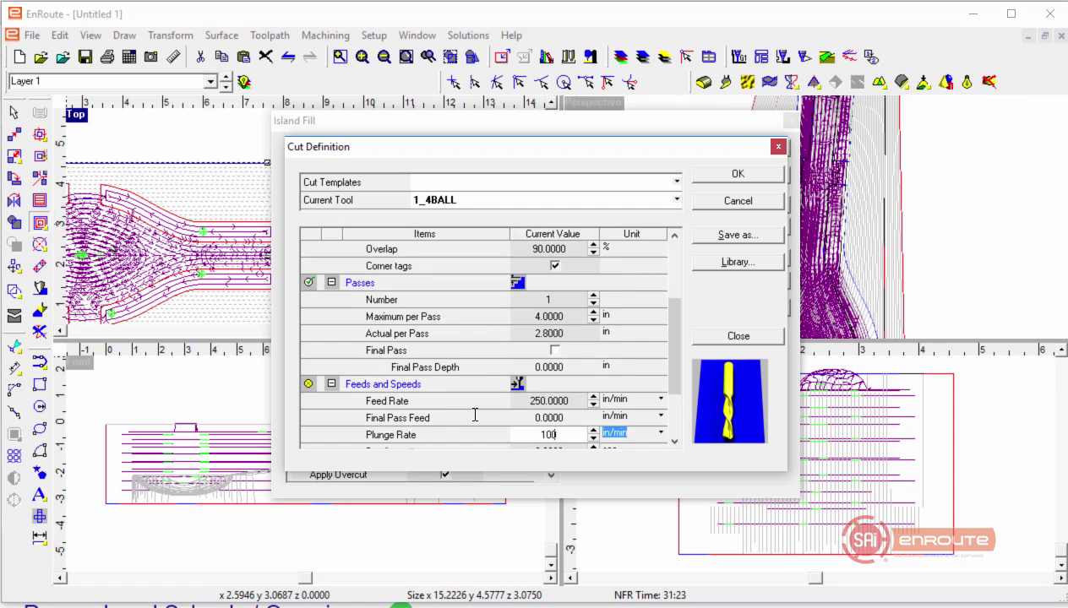
key("Tab")
key("Tab")
type("18000")
key("Tab")
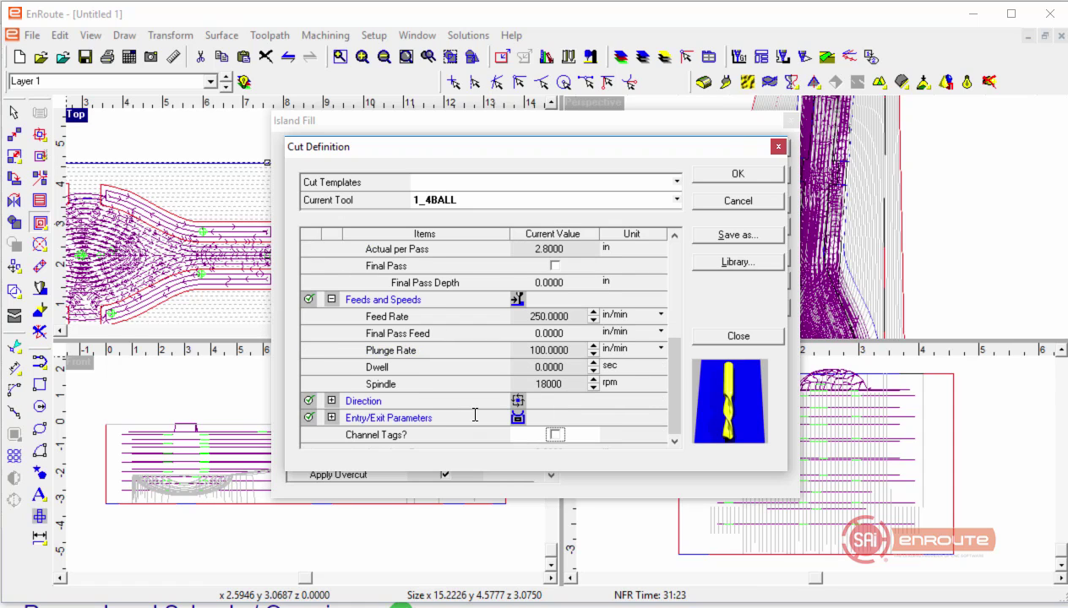
left_click(733, 179)
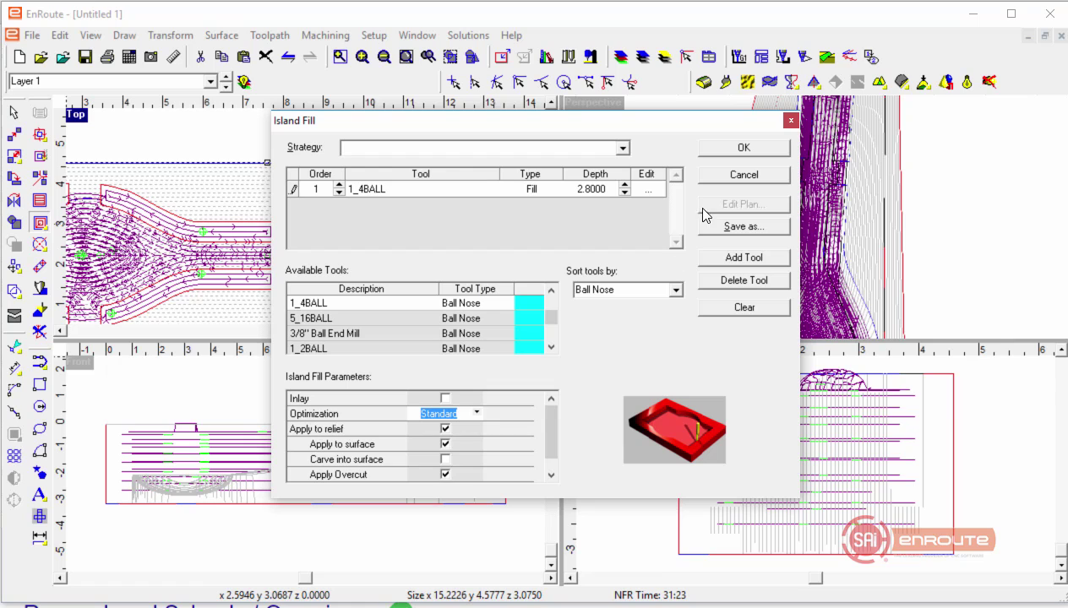
Step: Generate the 1_4BALL island fill toolpath on the spoon relief and clear the selection
left_click(734, 148)
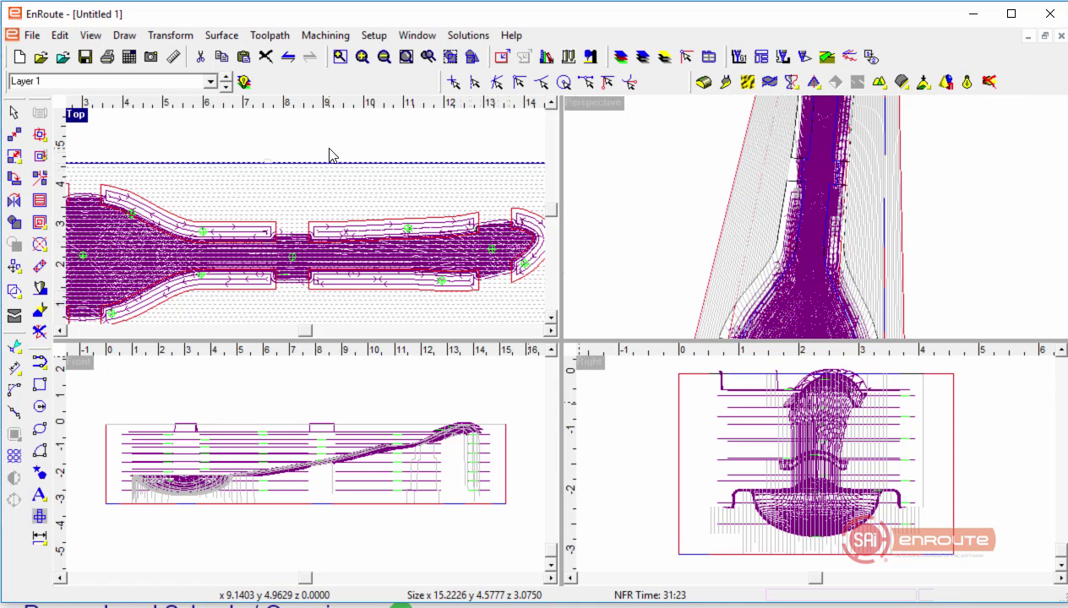
scroll(329, 155, "down", 1)
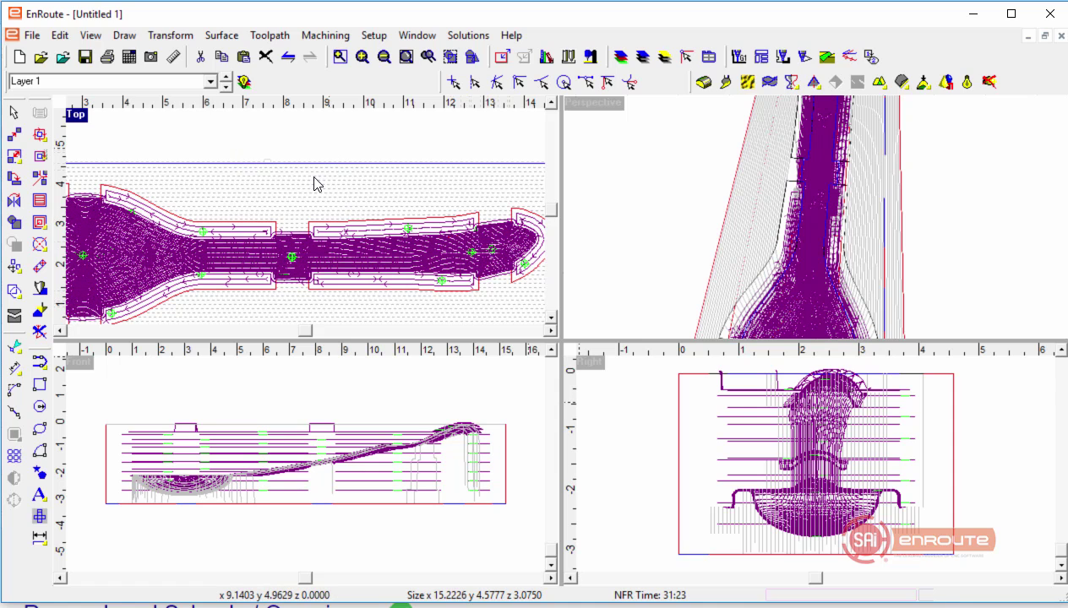
left_click(384, 191)
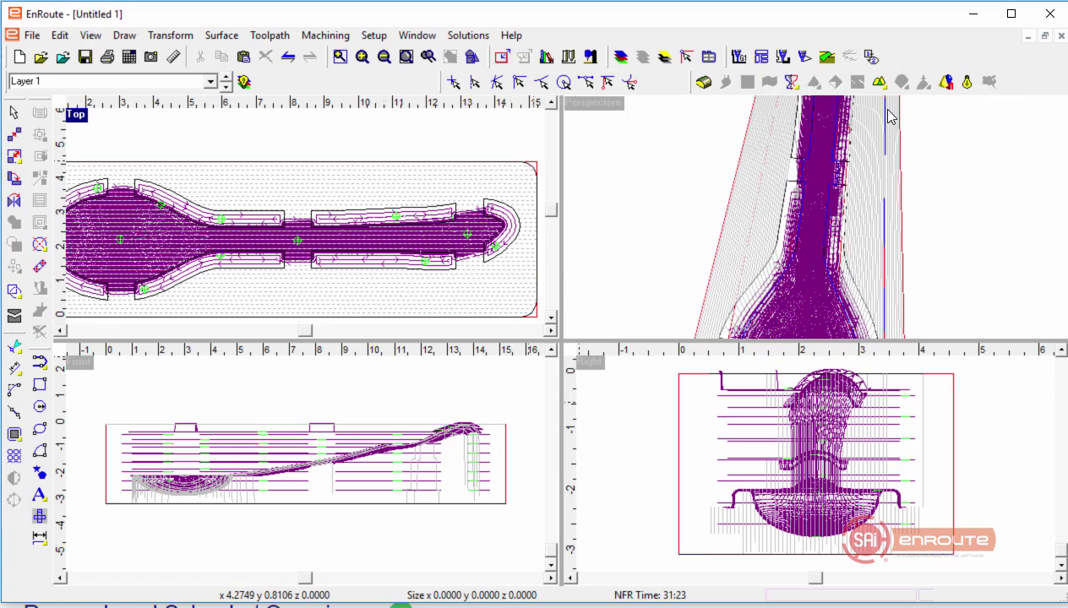
Step: Set up a toolpath simulation with blue as the selected cut color, viewing the stock block enlarged at an angle
left_click(825, 59)
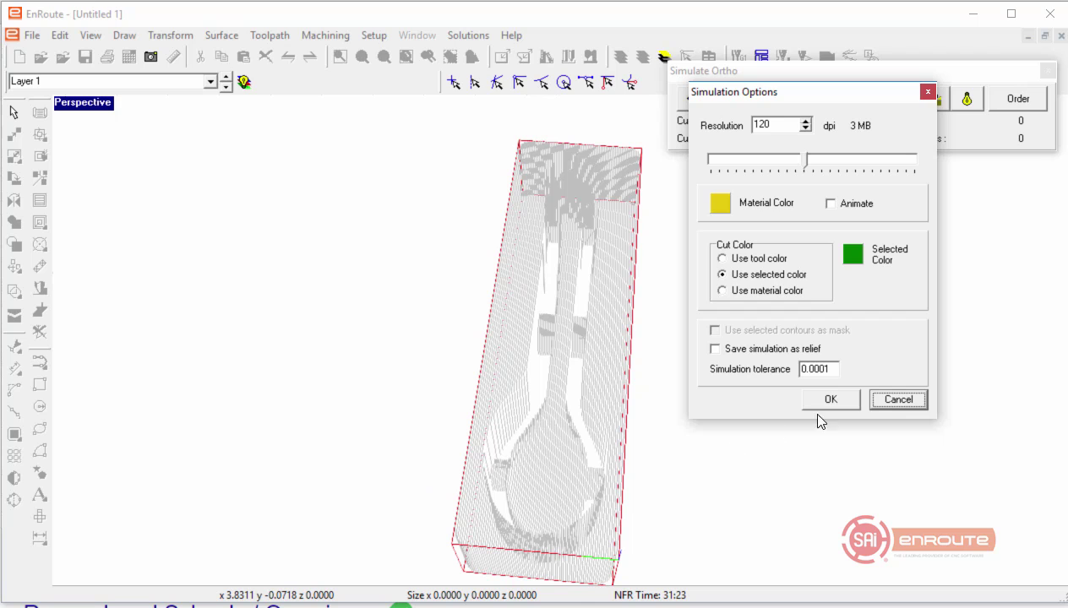
left_click(852, 263)
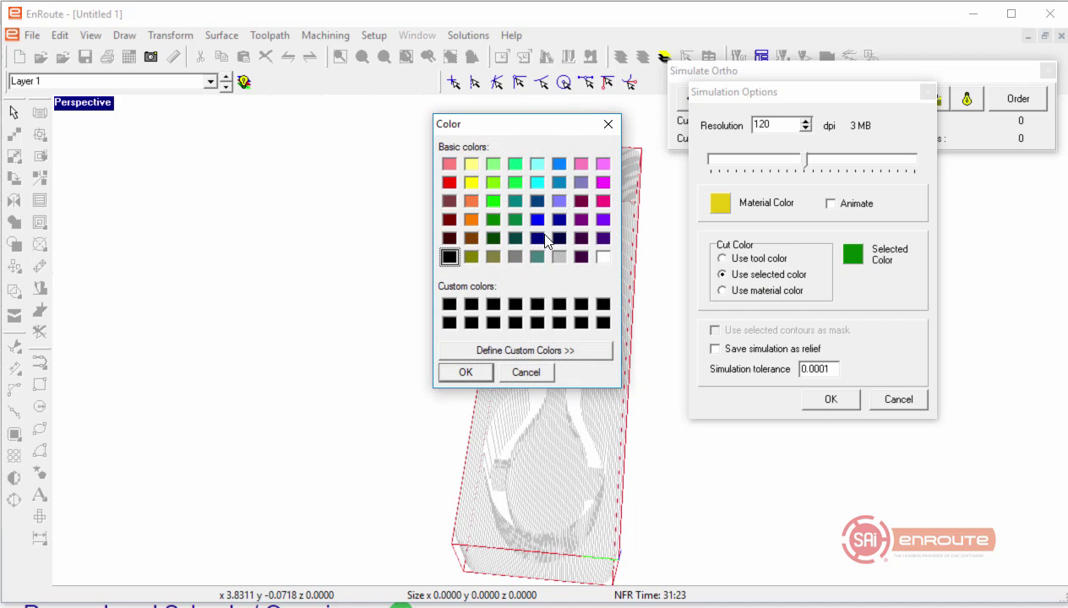
left_click(557, 183)
left_click(465, 372)
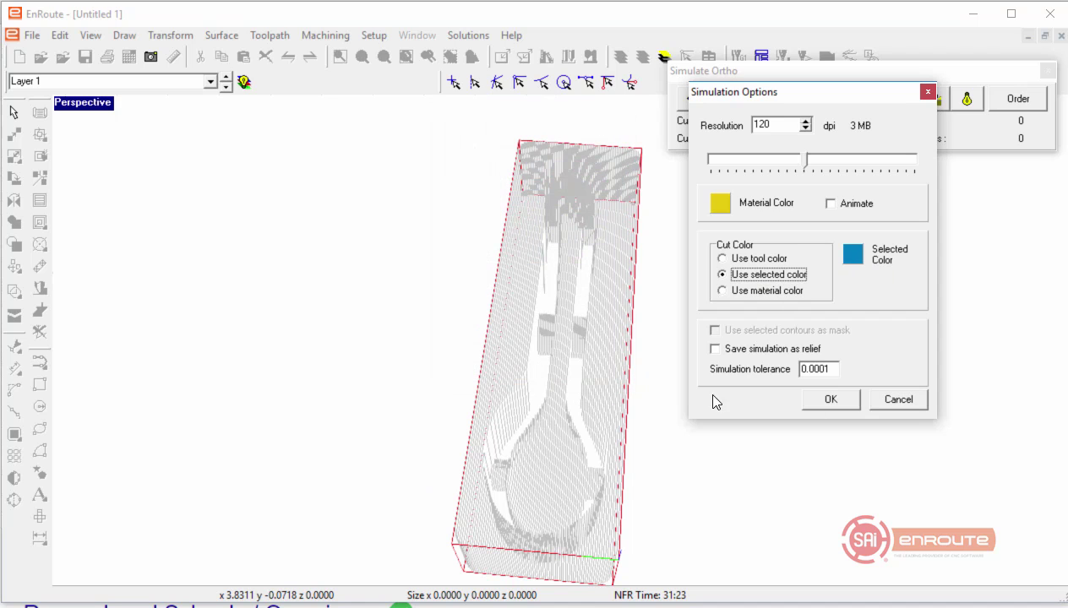
left_click(831, 400)
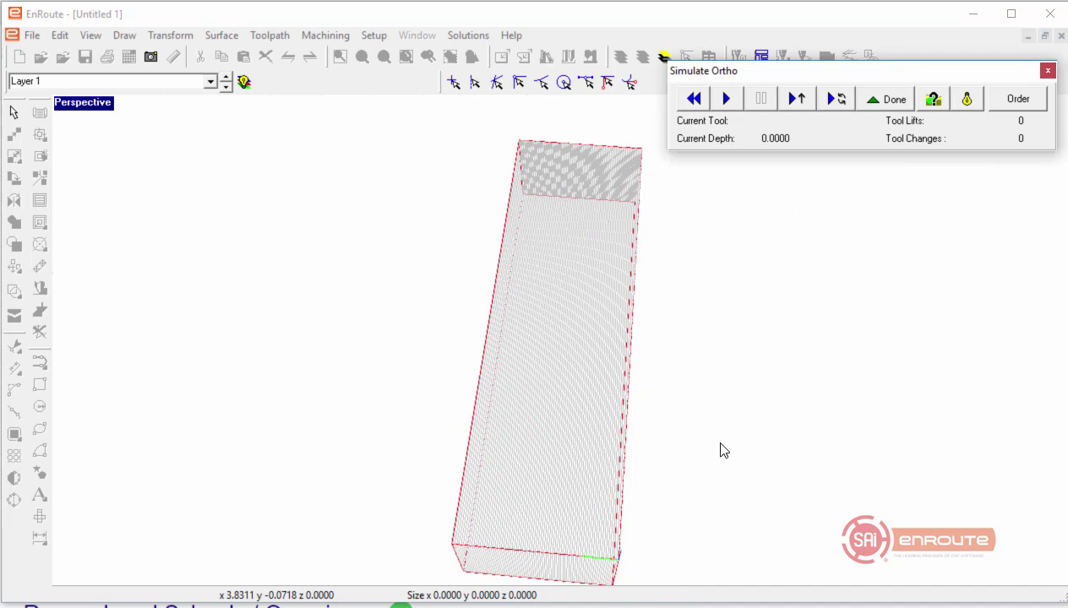
middle_click_drag(710, 452, 346, 362)
scroll(594, 369, "up", 3)
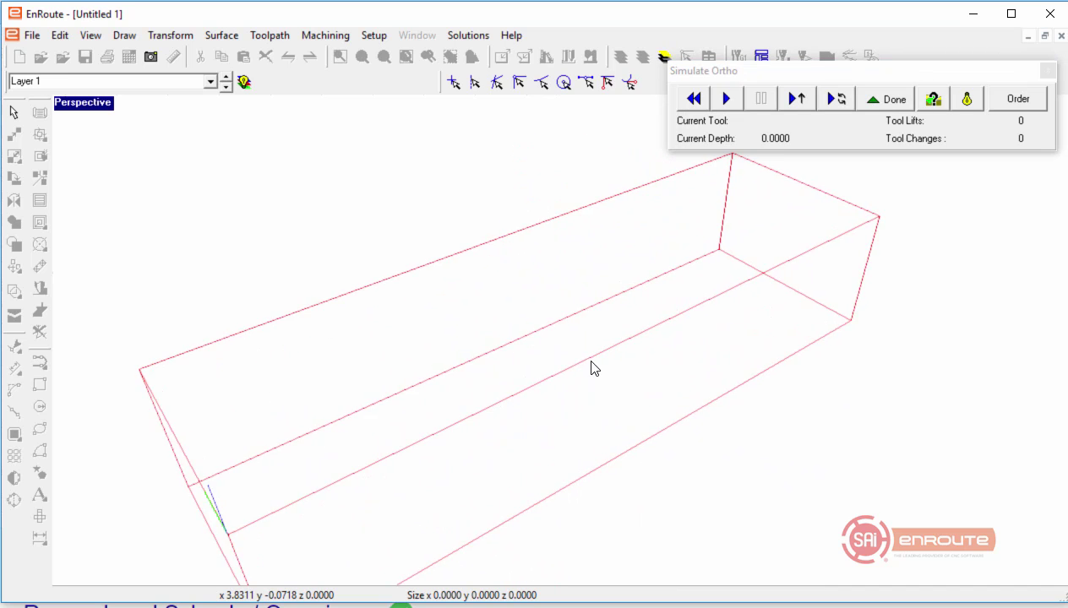
Step: Move Pass to the top of the machining priority order and update the order
mouse_move(591, 367)
middle_mouse_down()
mouse_move(576, 489)
mouse_move(533, 479)
middle_mouse_up()
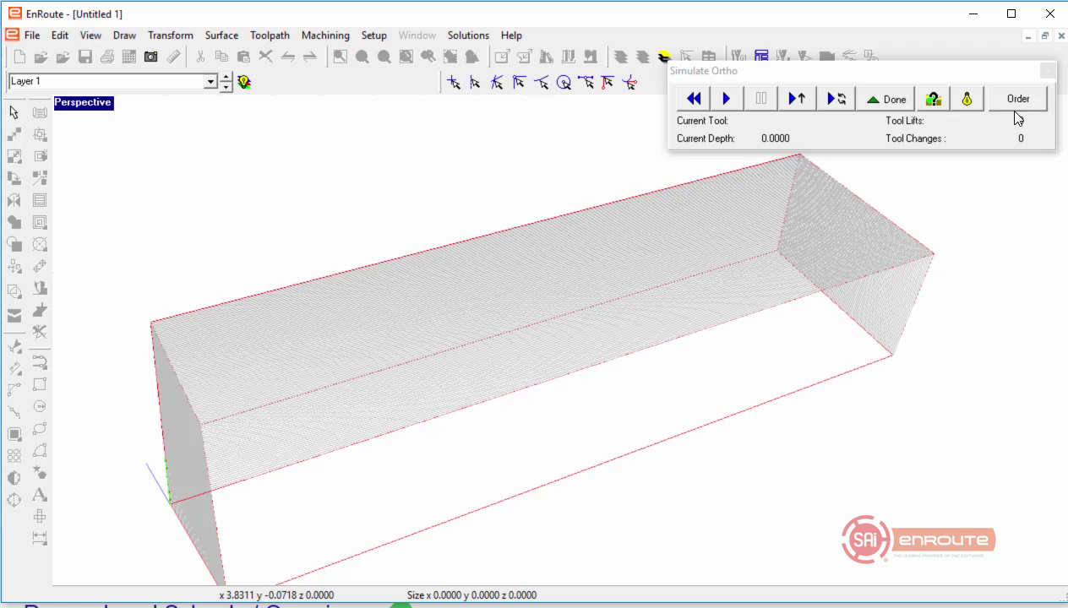
left_click(1018, 100)
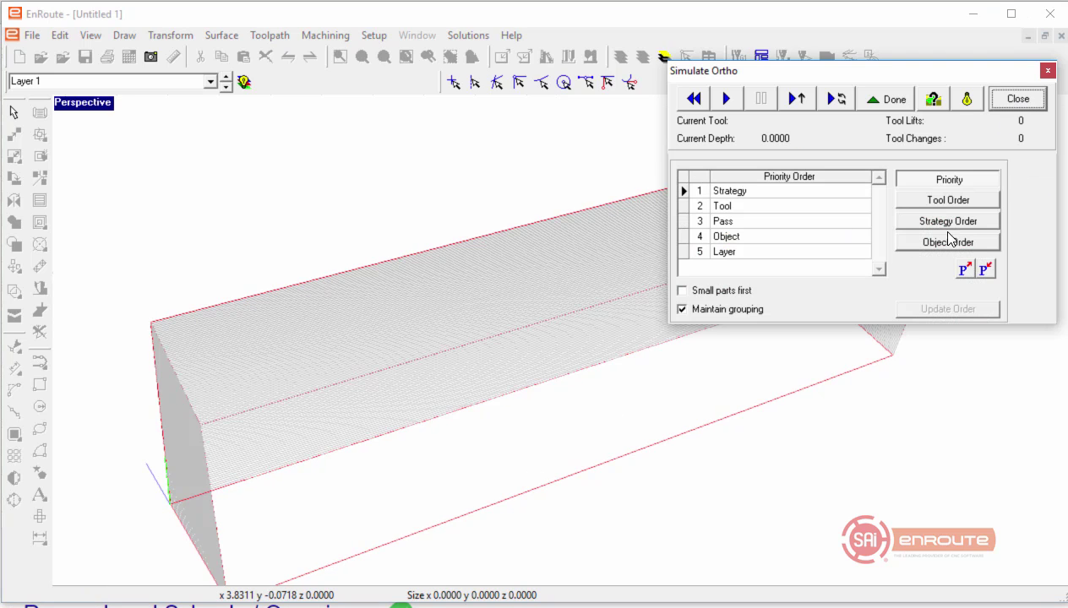
left_click(681, 222)
left_click_drag(684, 221, 686, 192)
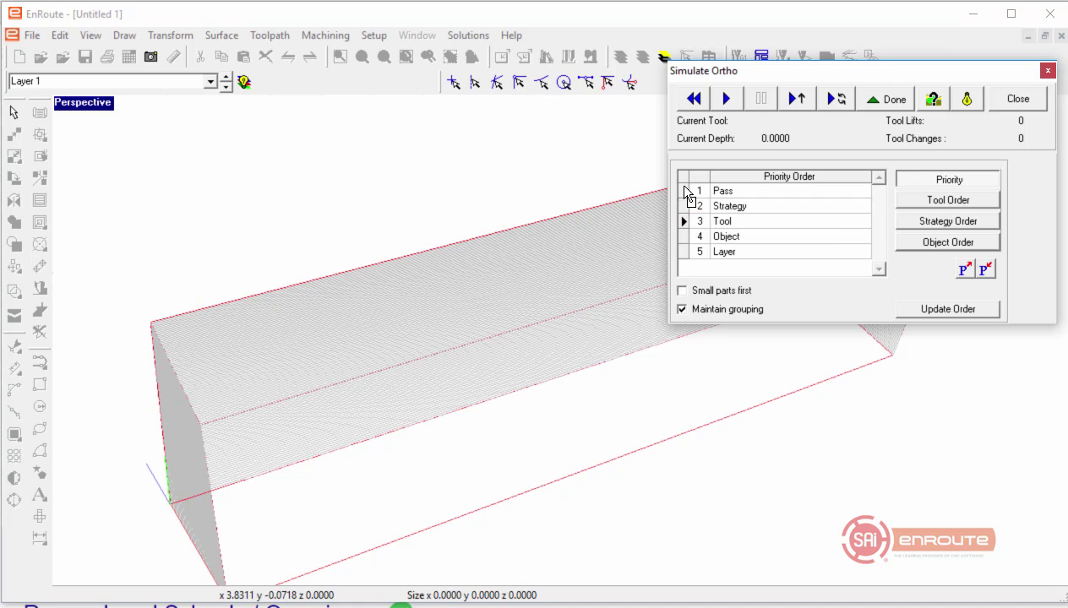
left_click(944, 308)
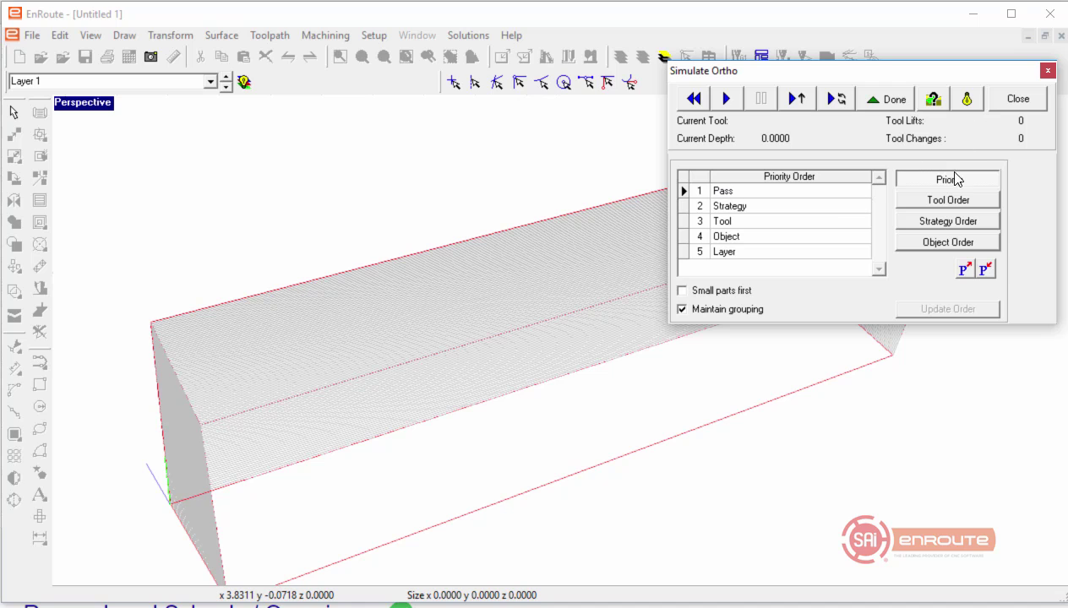
Step: Reorder the tools so that 1/4'' End Mill cuts first, 1/4 Long second and 1_4BALL last
left_click(945, 201)
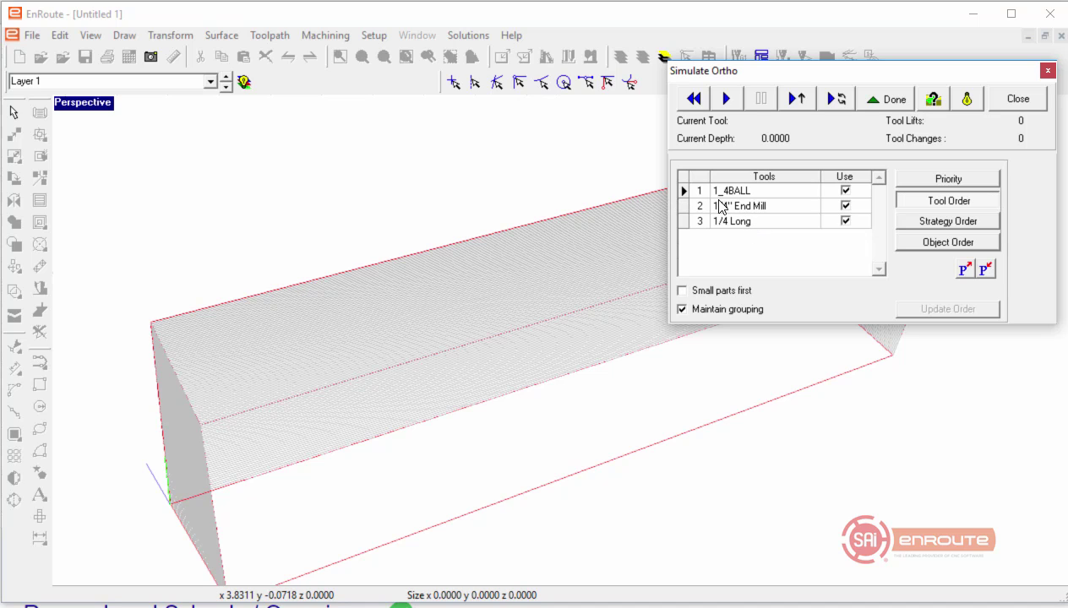
left_click(682, 191)
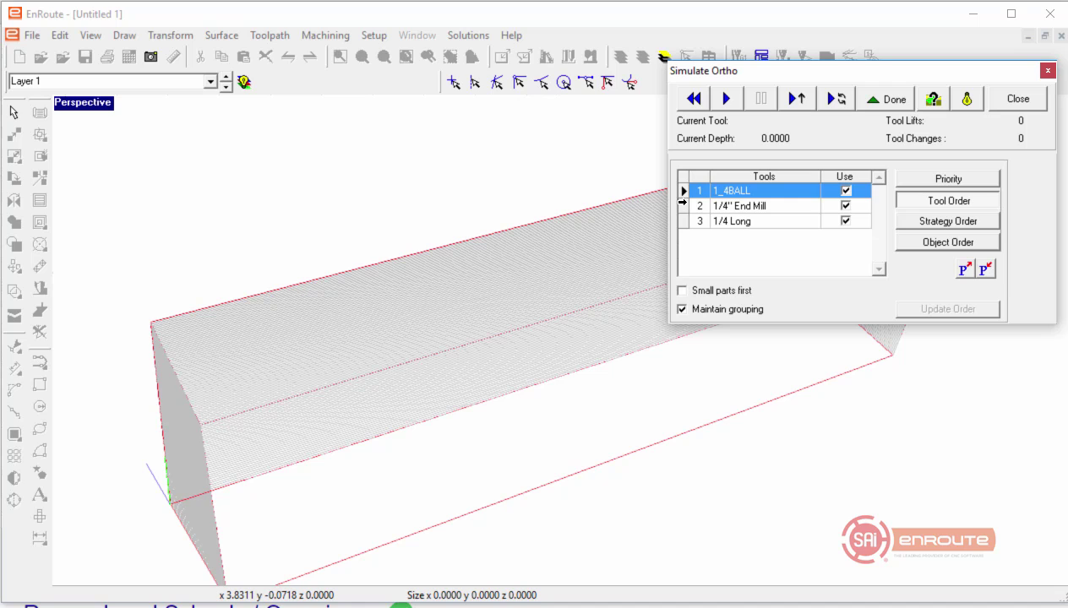
left_click(682, 204)
left_click_drag(686, 211, 682, 186)
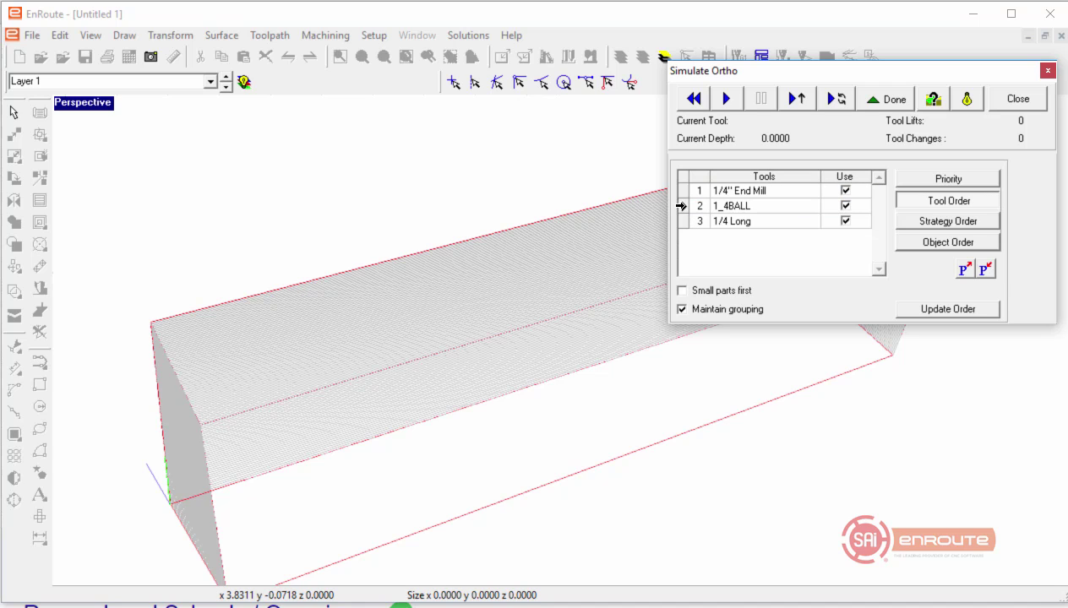
left_click(683, 221)
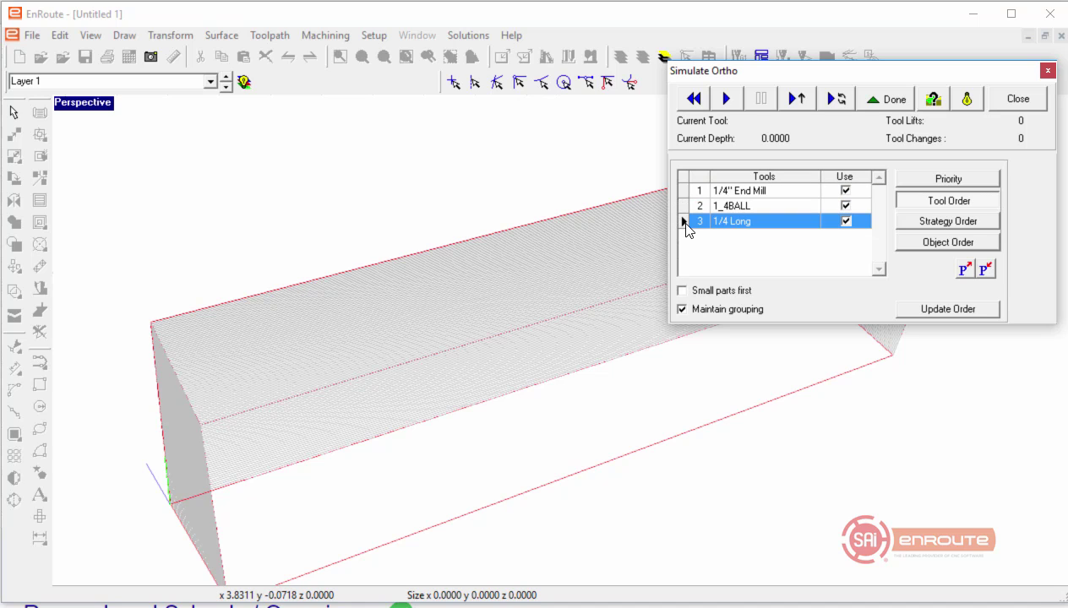
left_click_drag(686, 210, 684, 188)
left_click(682, 205)
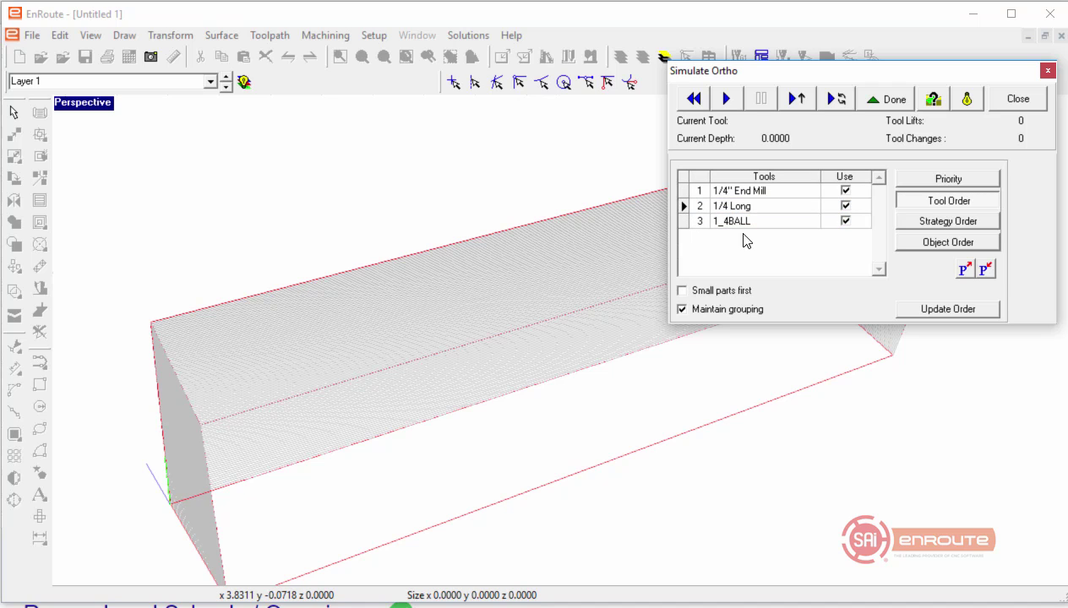
Step: Move Tool to the top of the priority order, update the order and close the ordering options
left_click(949, 179)
left_click(681, 221)
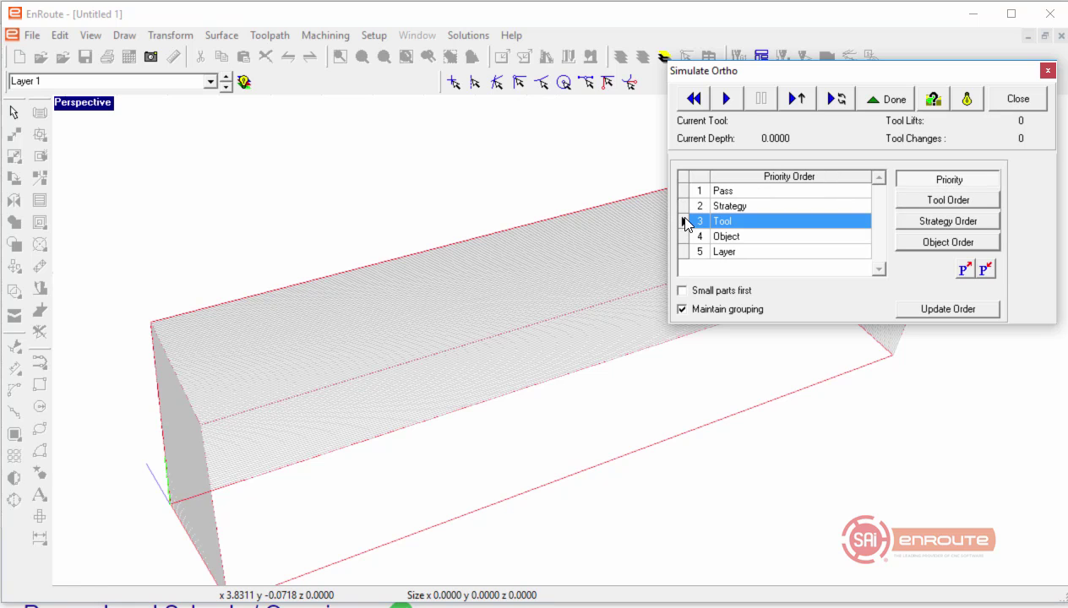
left_click_drag(685, 217, 686, 185)
left_click(947, 309)
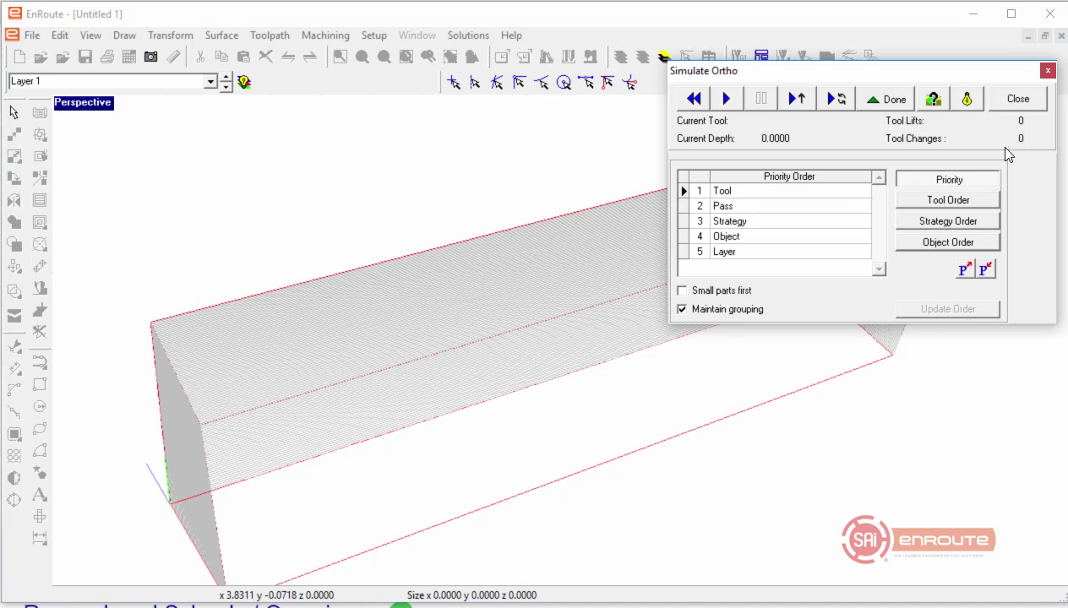
left_click(1016, 98)
Step: Turn on the rendered view and simulate the 1/4'' End Mill cuts up to the tool change, viewing the block from several angles
left_click(967, 99)
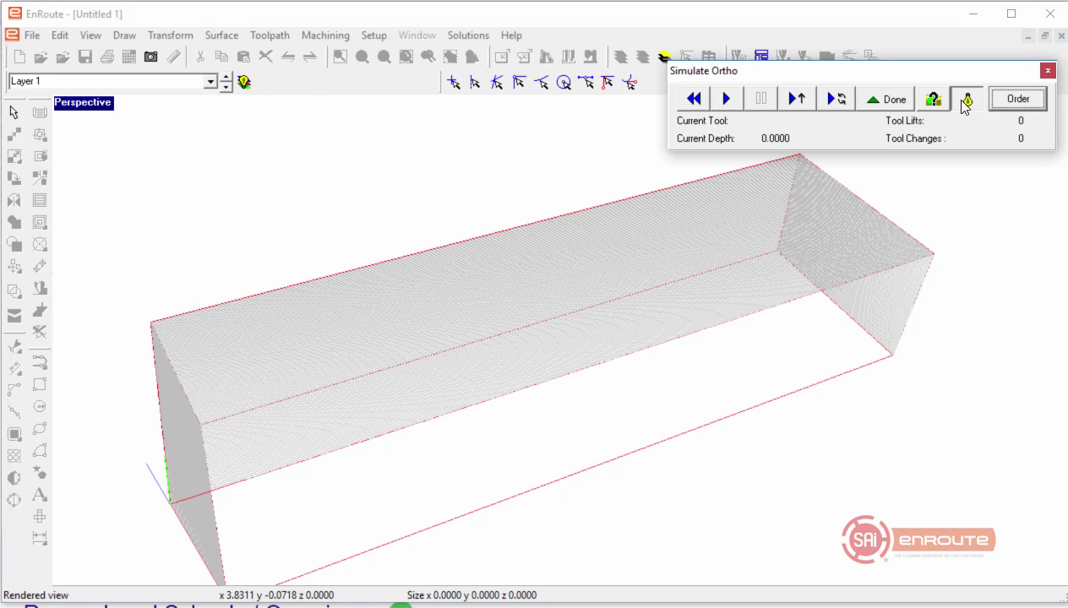
left_click(833, 99)
middle_click_drag(833, 308, 808, 242)
middle_click_drag(806, 327, 757, 422)
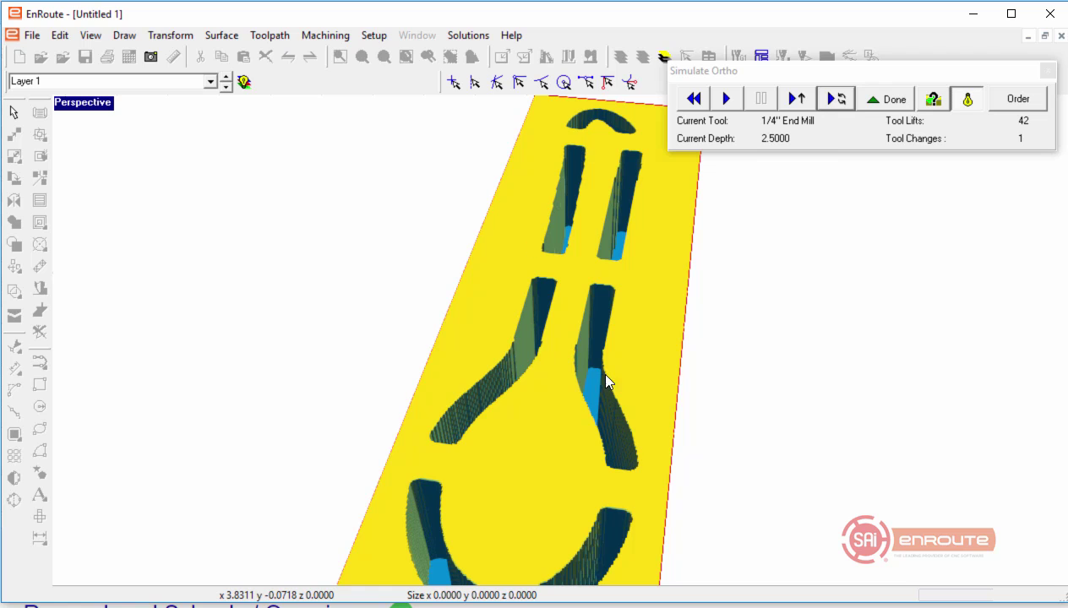
left_click_drag(606, 382, 340, 400)
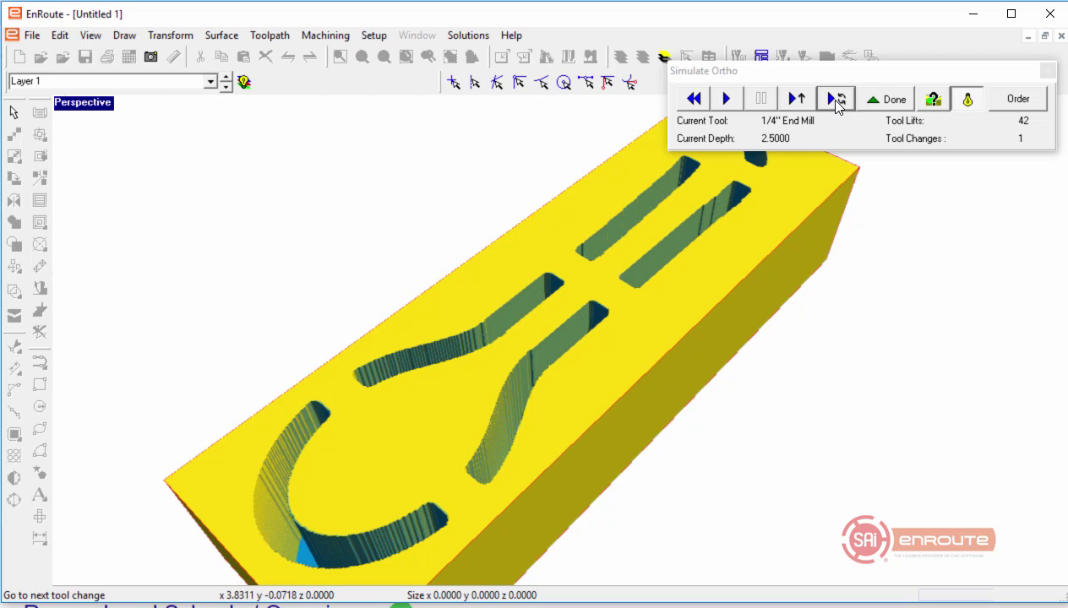
left_click_drag(801, 287, 629, 275)
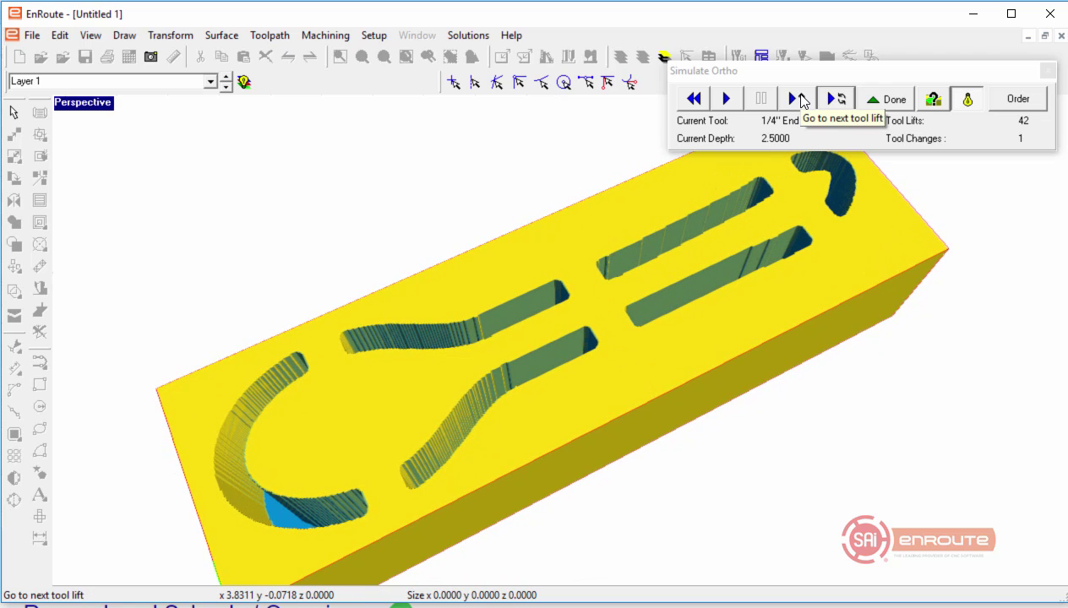
Step: Simulate the 1/4 Long roughing cuts up to the following tool change and view the roughed spoon cavity
left_click(835, 98)
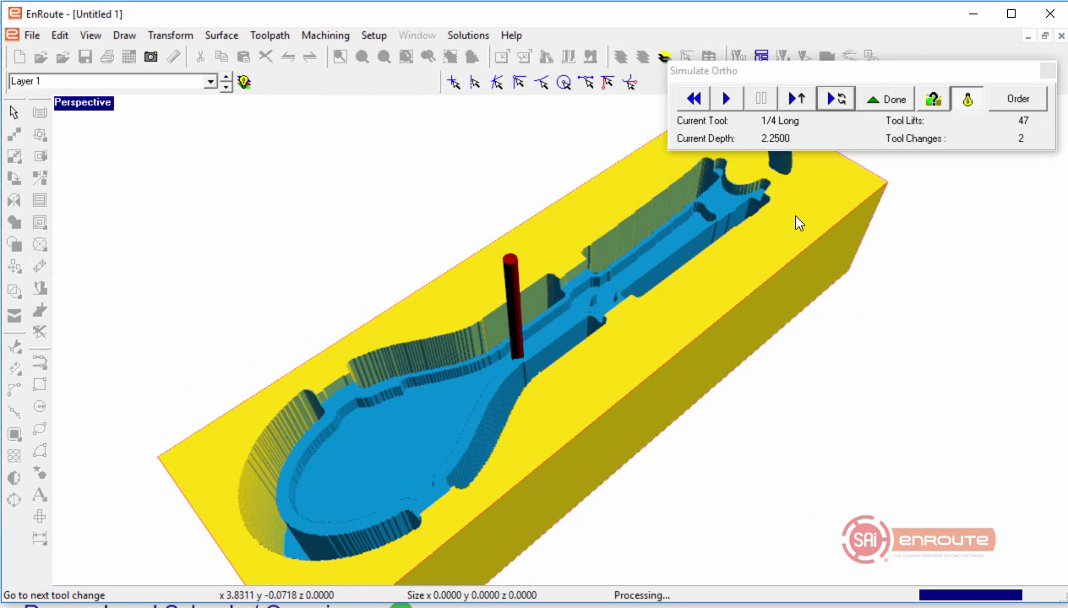
left_click_drag(795, 222, 605, 413)
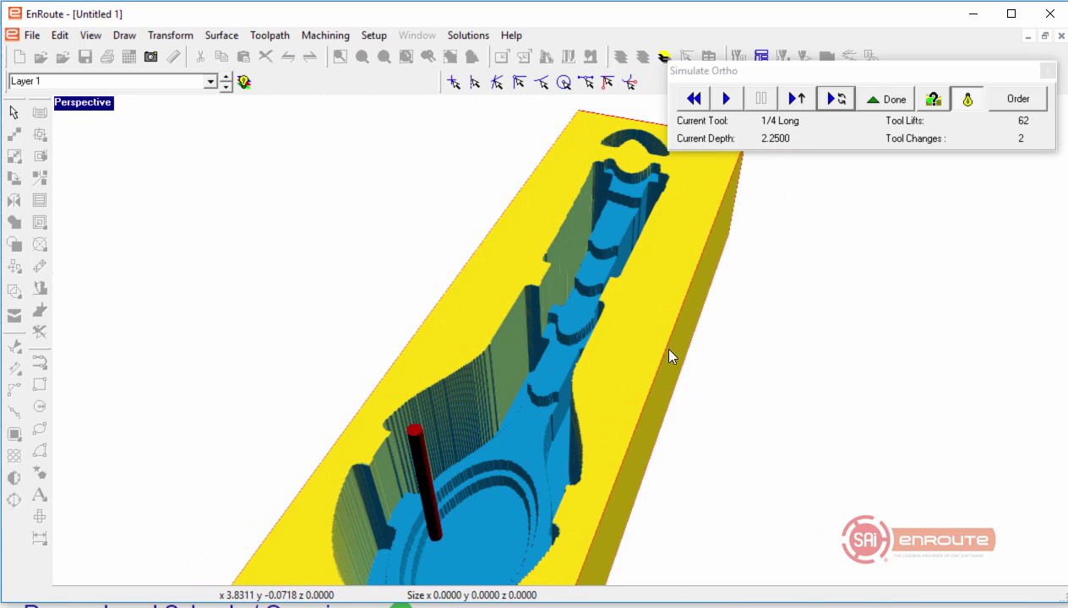
left_click_drag(670, 355, 591, 436)
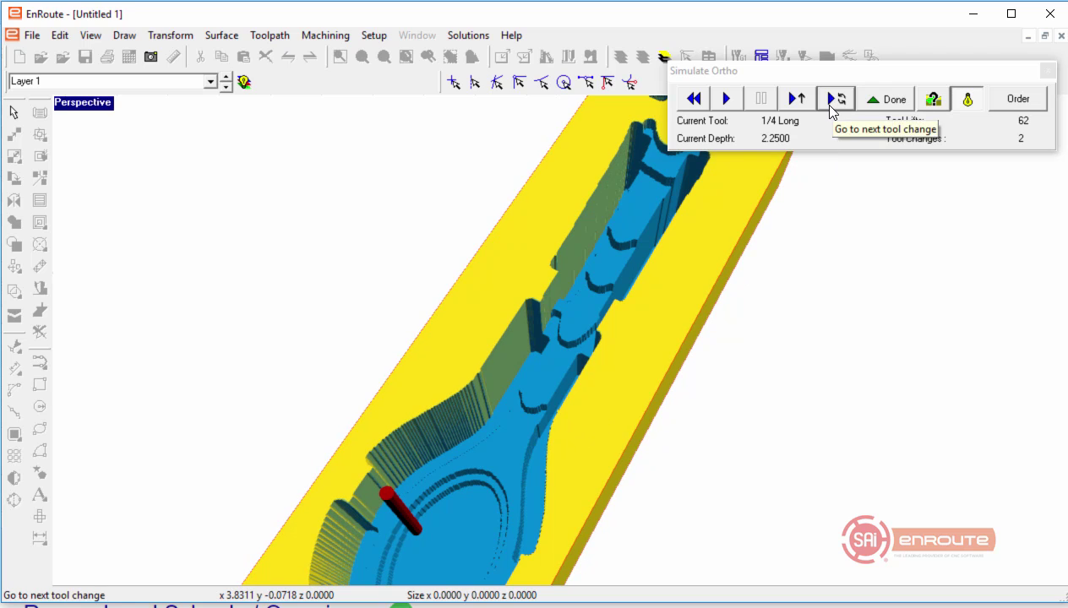
Step: Advance the simulation one tool lift at a time through the 1_4BALL finishing cuts
left_click(796, 99)
left_click_drag(832, 212, 735, 295)
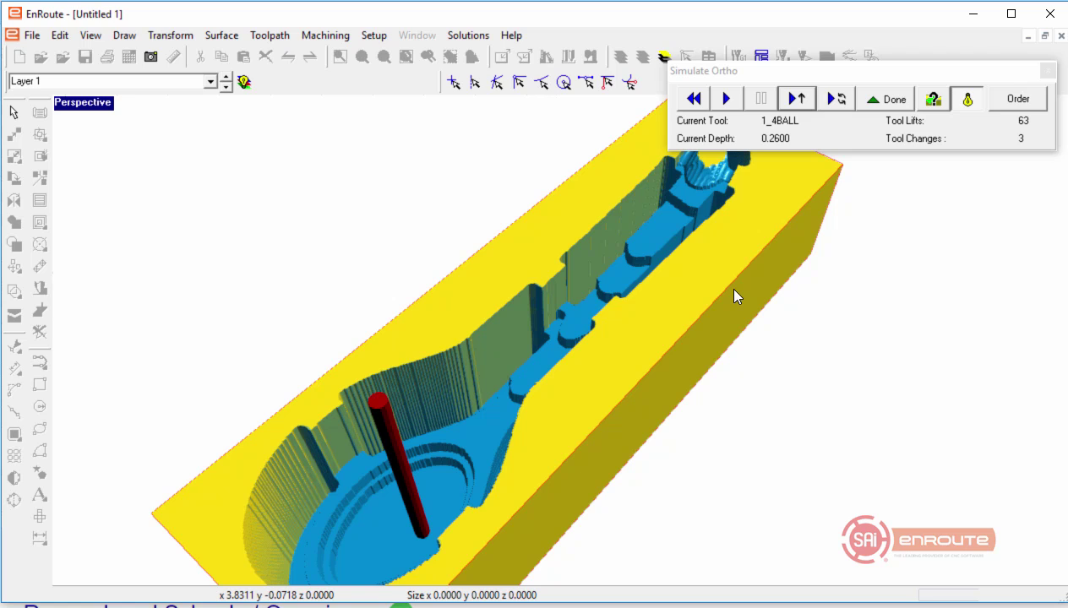
left_click(797, 99)
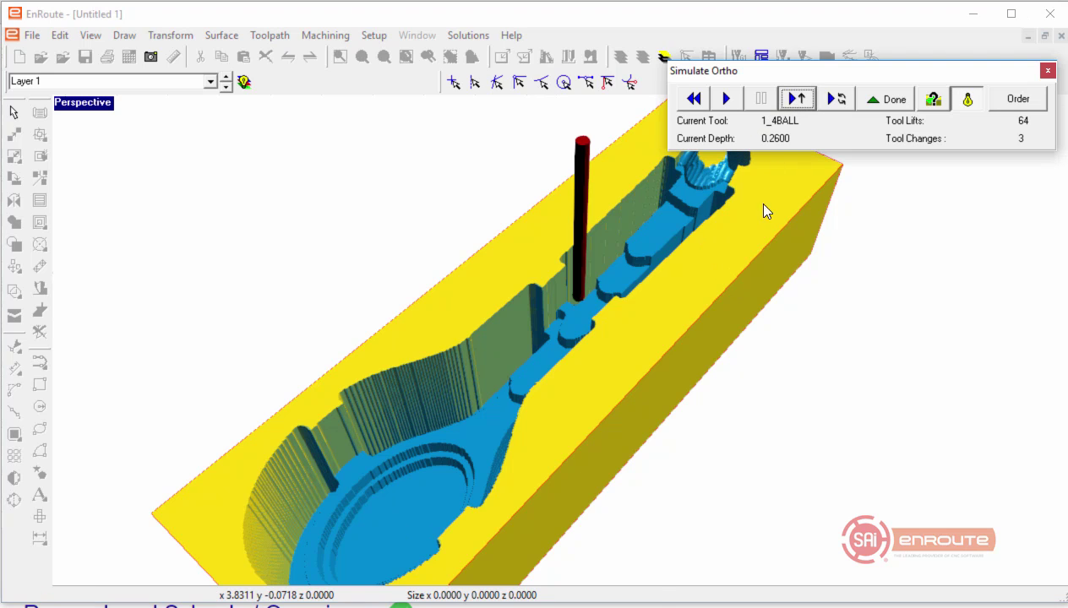
left_click_drag(763, 211, 771, 228)
left_click(799, 100)
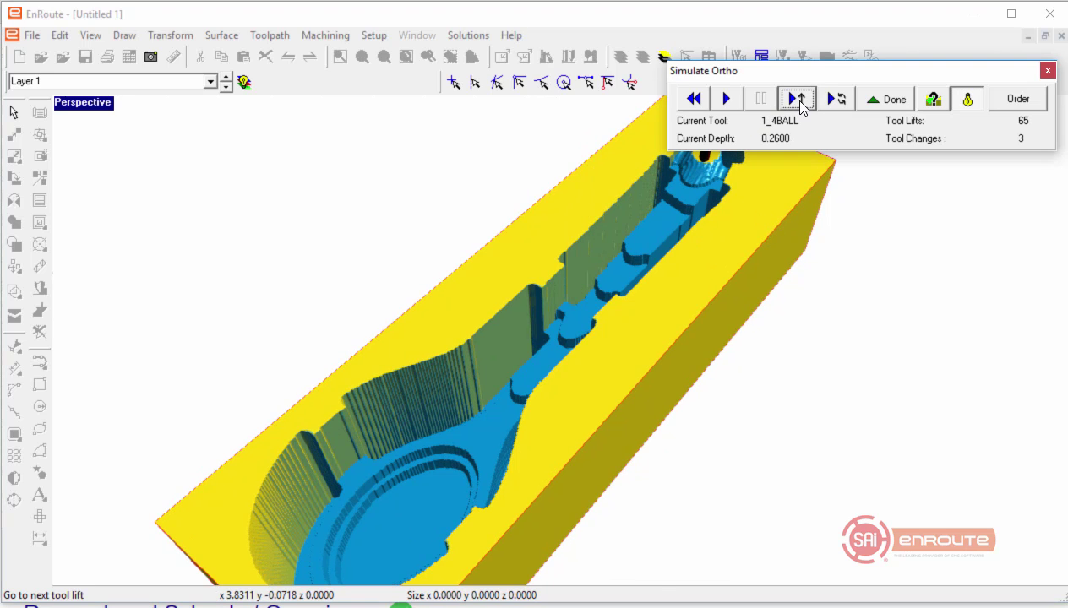
left_click(800, 101)
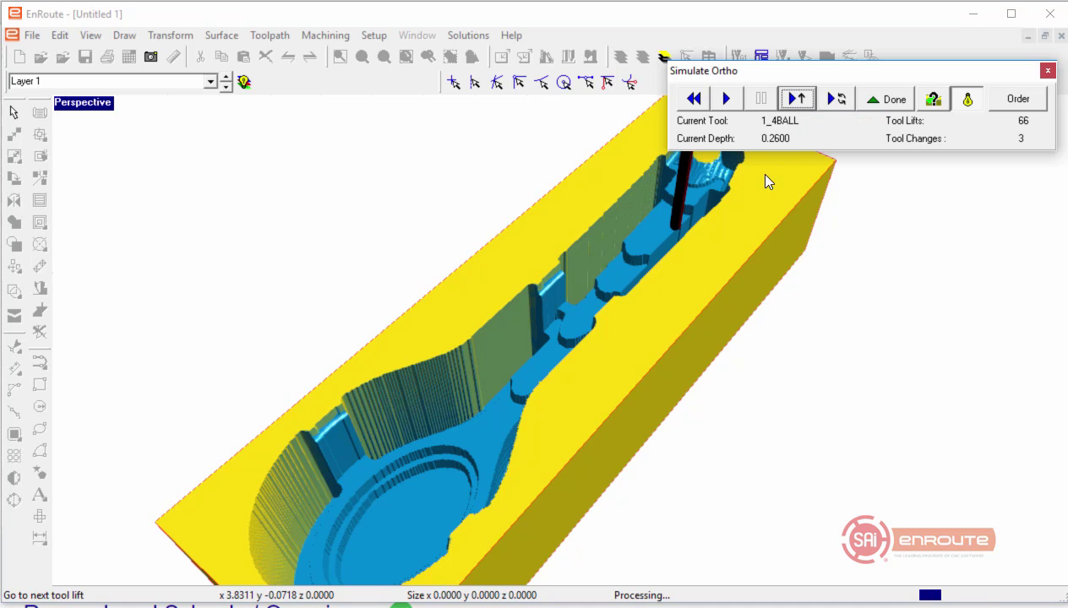
Step: Examine the 1_4BALL finishing of the spoon bowl, handle and bridge areas up close and from several angles
left_click_drag(766, 180, 802, 359)
left_click_drag(748, 387, 666, 364)
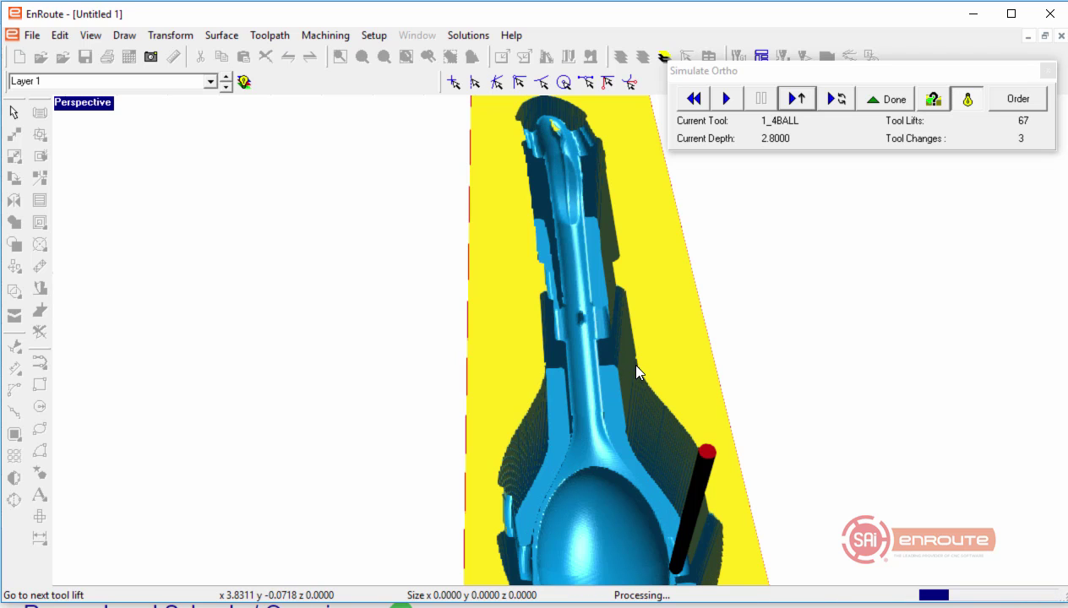
scroll(894, 355, "up", 2)
scroll(923, 354, "up", 1)
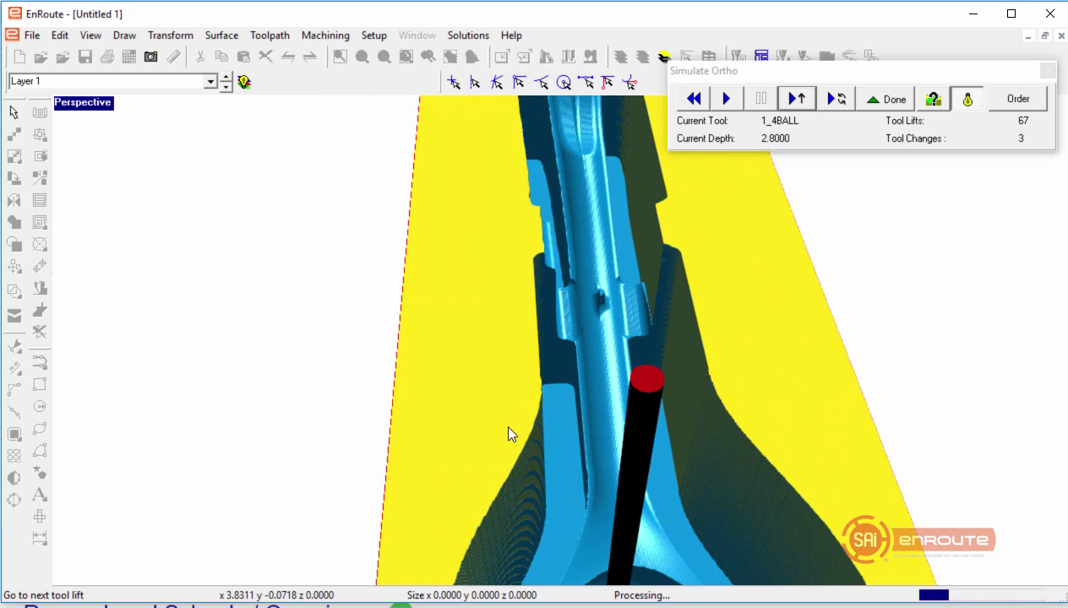
left_click_drag(269, 400, 237, 412)
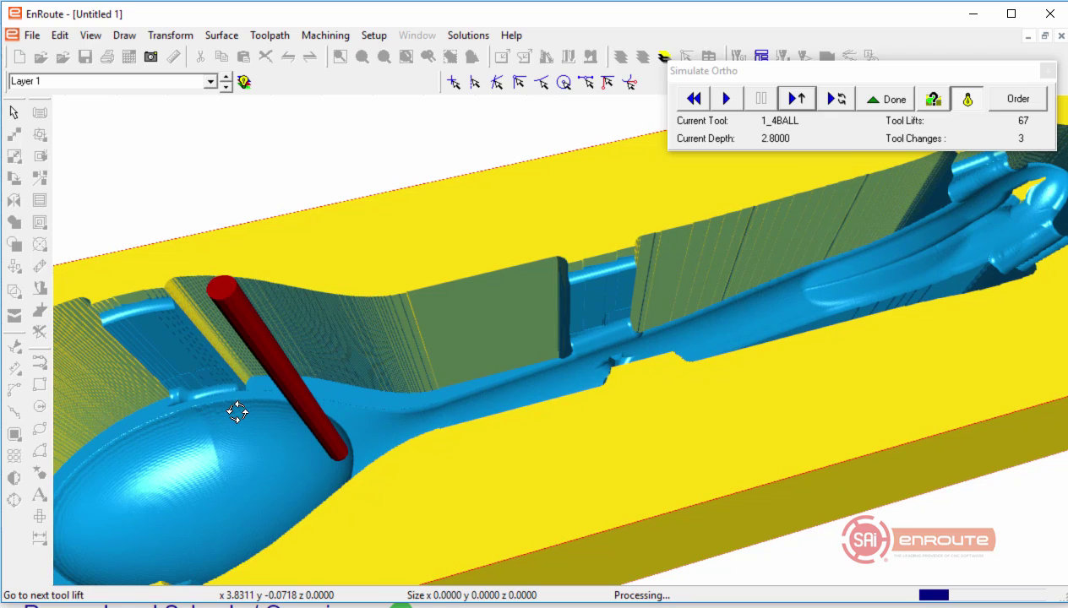
scroll(694, 414, "up", 3)
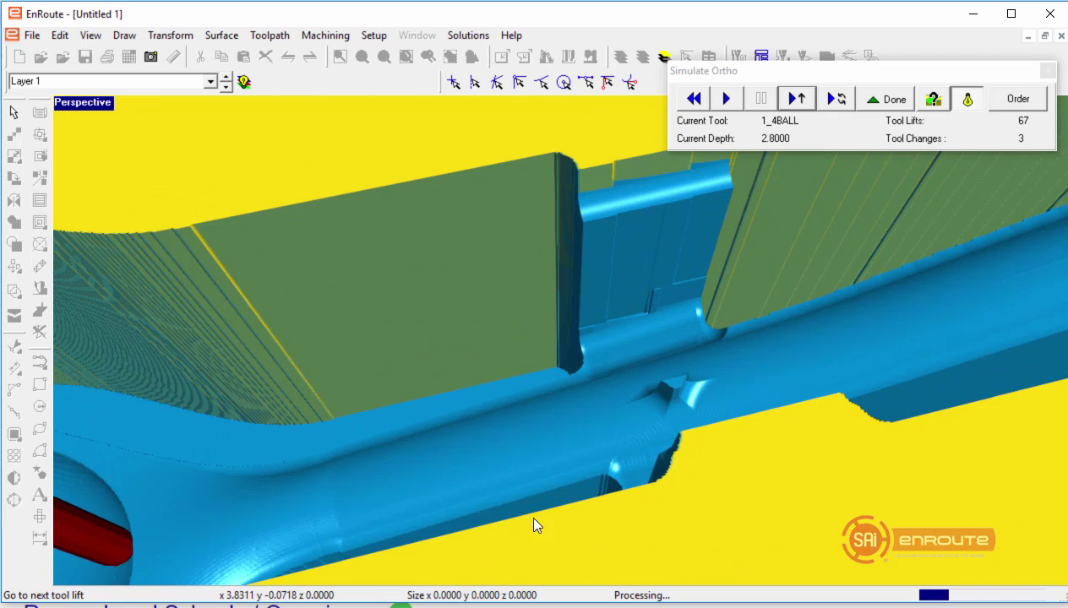
left_click_drag(650, 490, 663, 496)
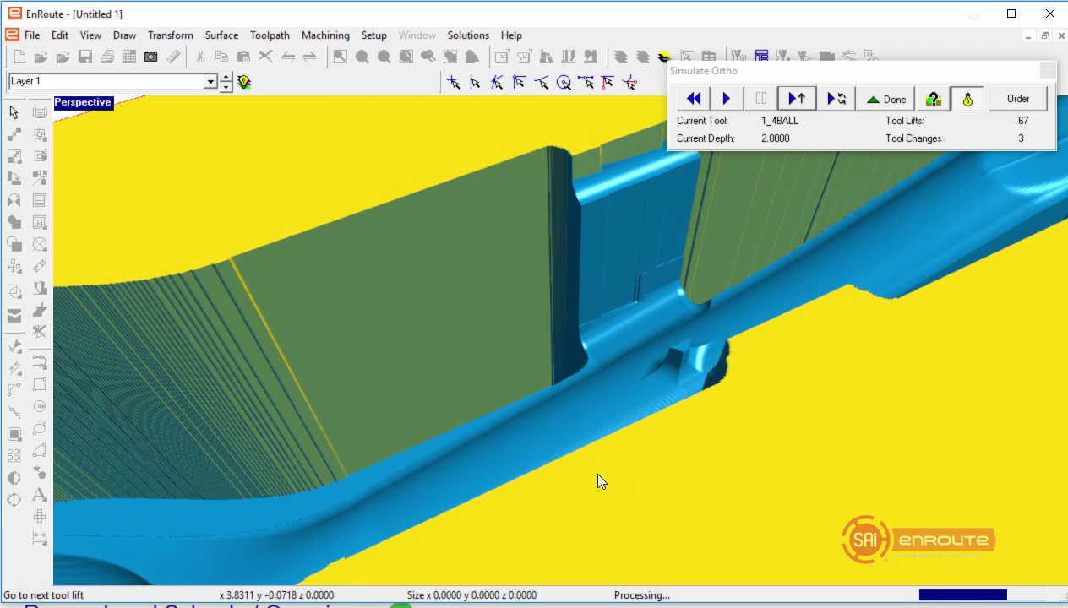
scroll(598, 482, "down", 1)
left_click_drag(748, 486, 785, 476)
scroll(596, 486, "down", 1)
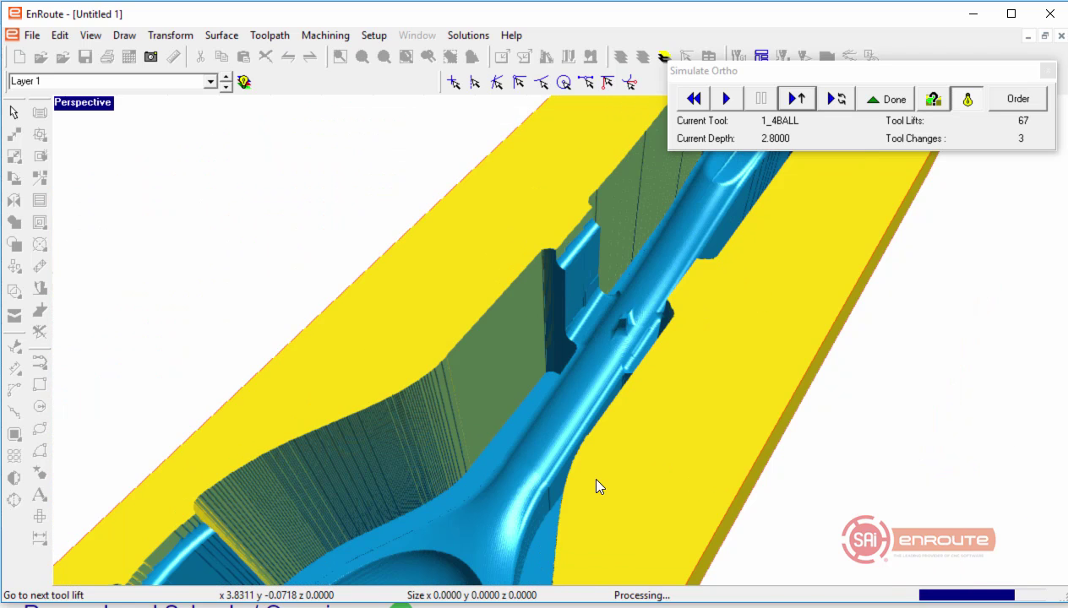
left_click_drag(535, 419, 720, 399)
scroll(563, 413, "down", 1)
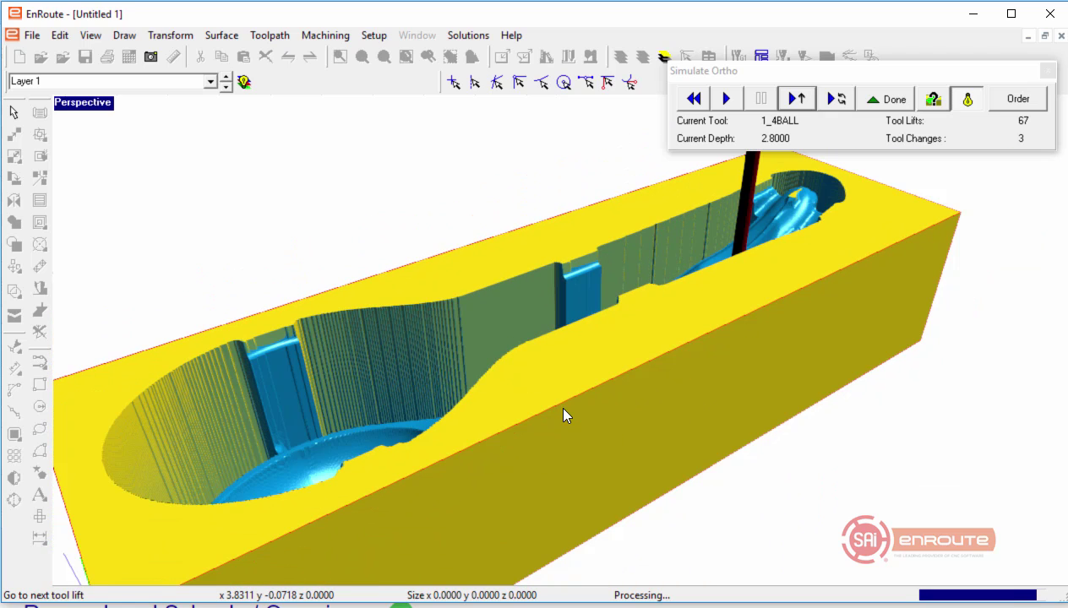
left_click_drag(565, 414, 693, 438)
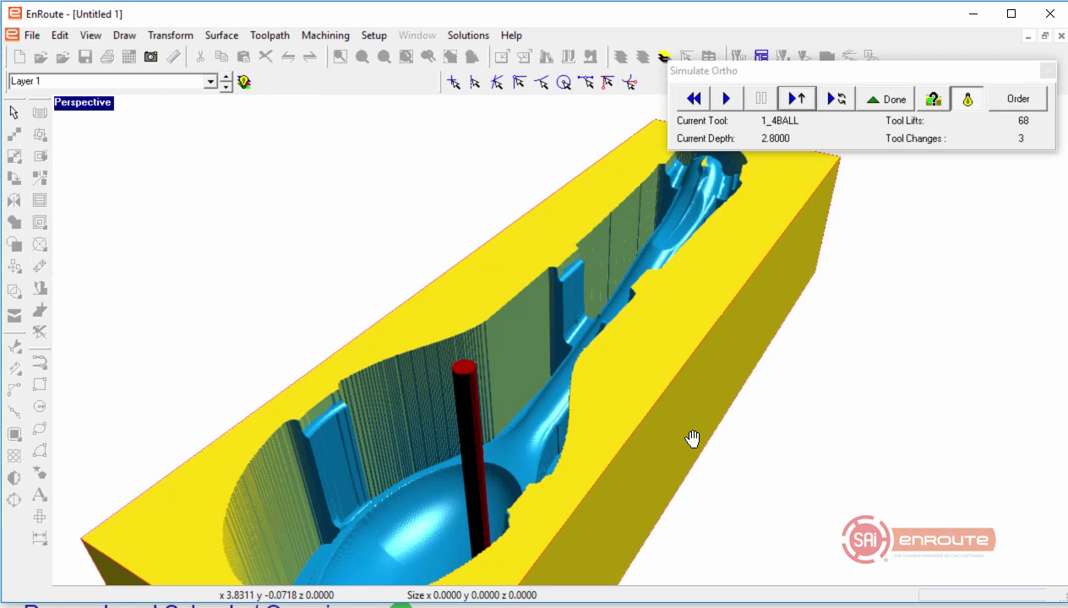
left_click_drag(688, 433, 408, 428)
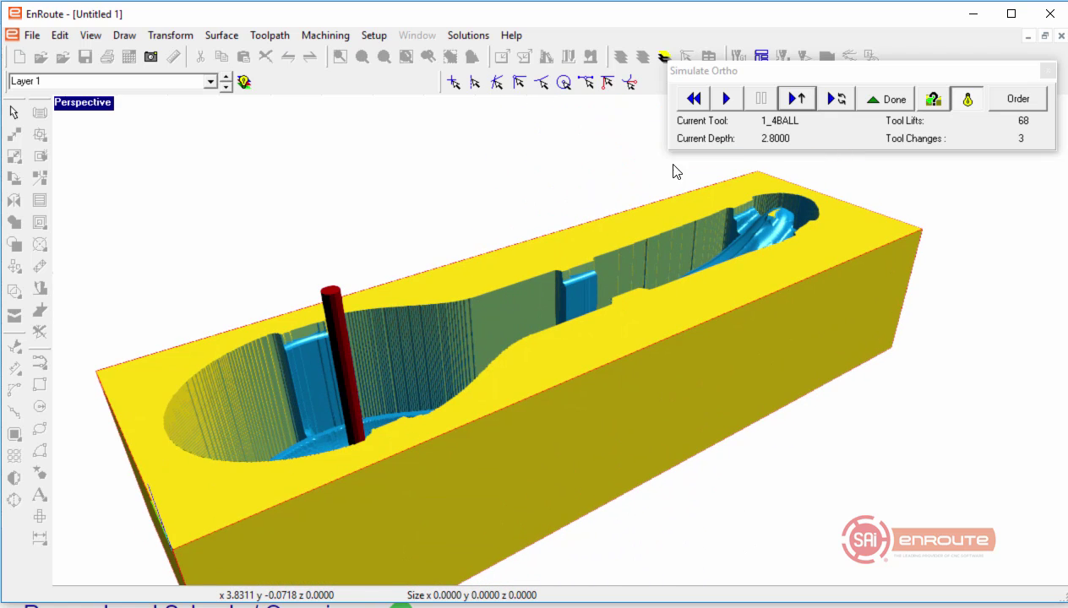
Step: Restart the simulation from the uncut block and run all tool cuts through to the end, viewing the spoon from different angles
left_click(696, 101)
left_click(725, 98)
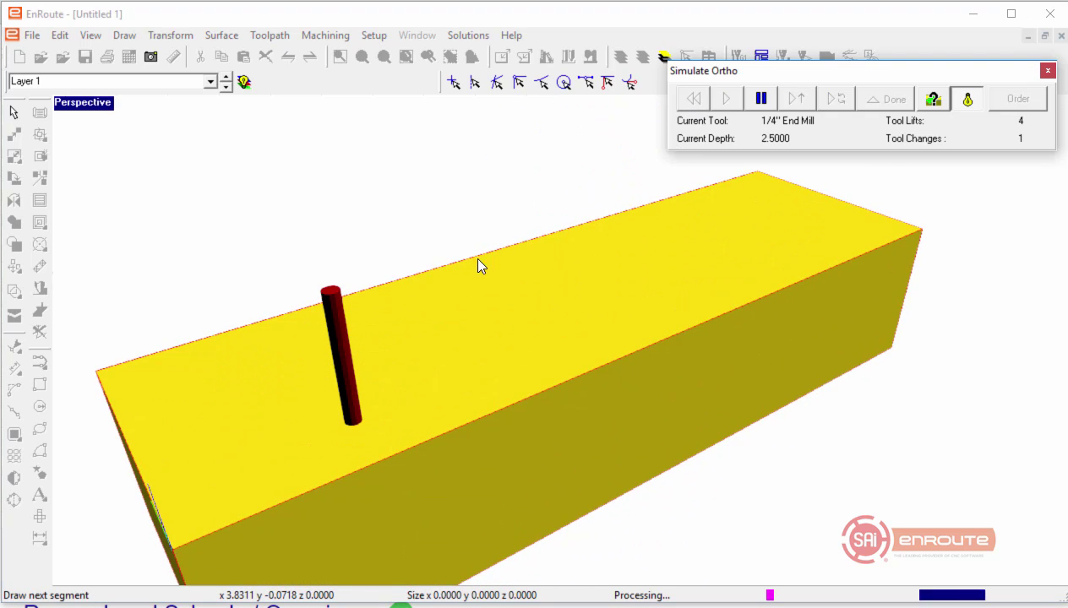
scroll(570, 377, "up", 1)
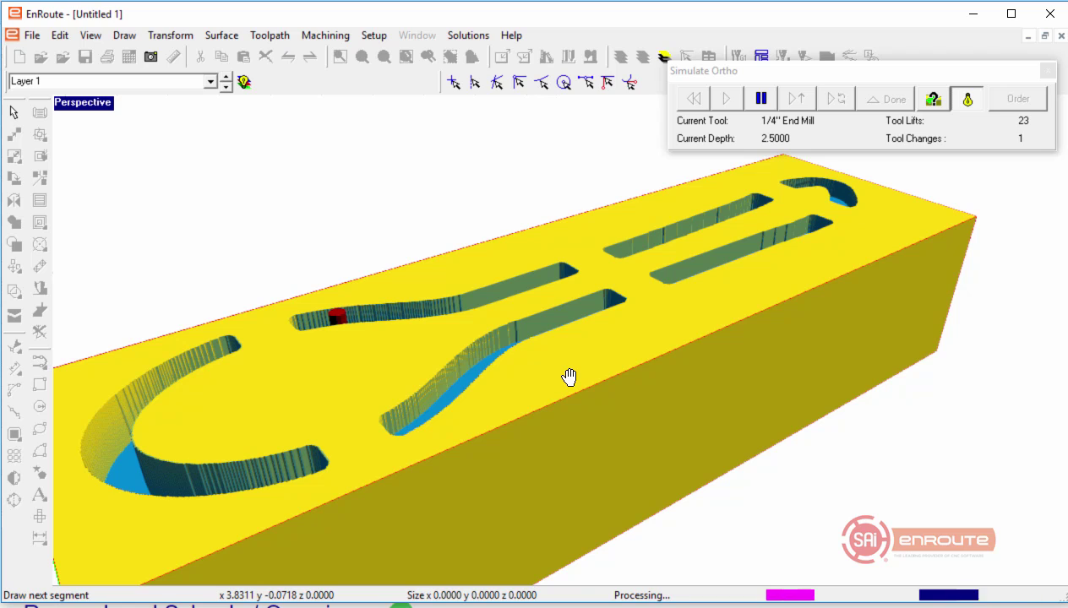
scroll(642, 395, "up", 1)
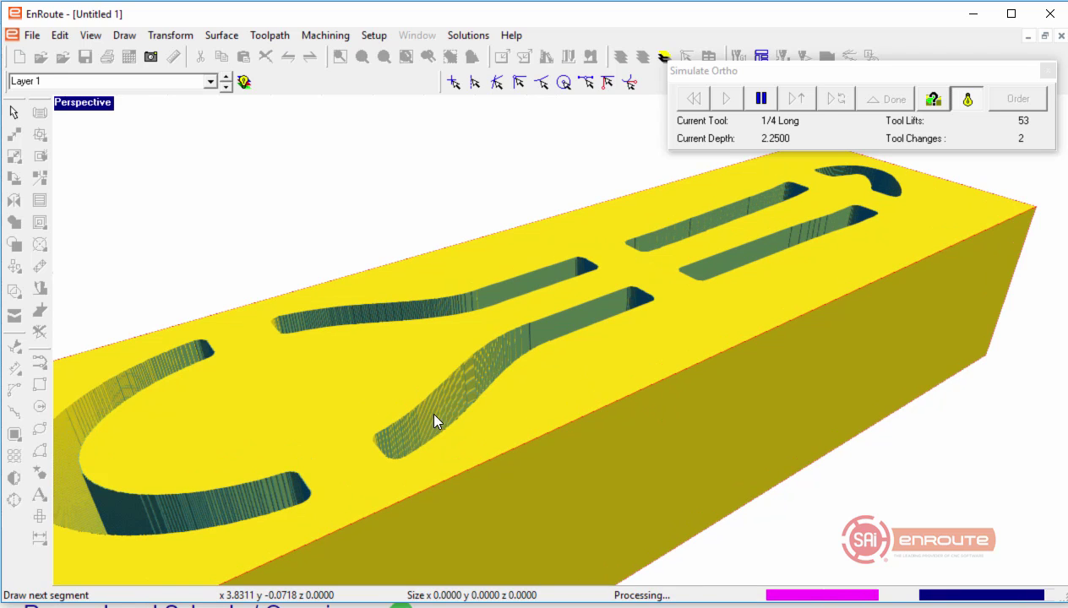
left_click_drag(510, 495, 668, 466)
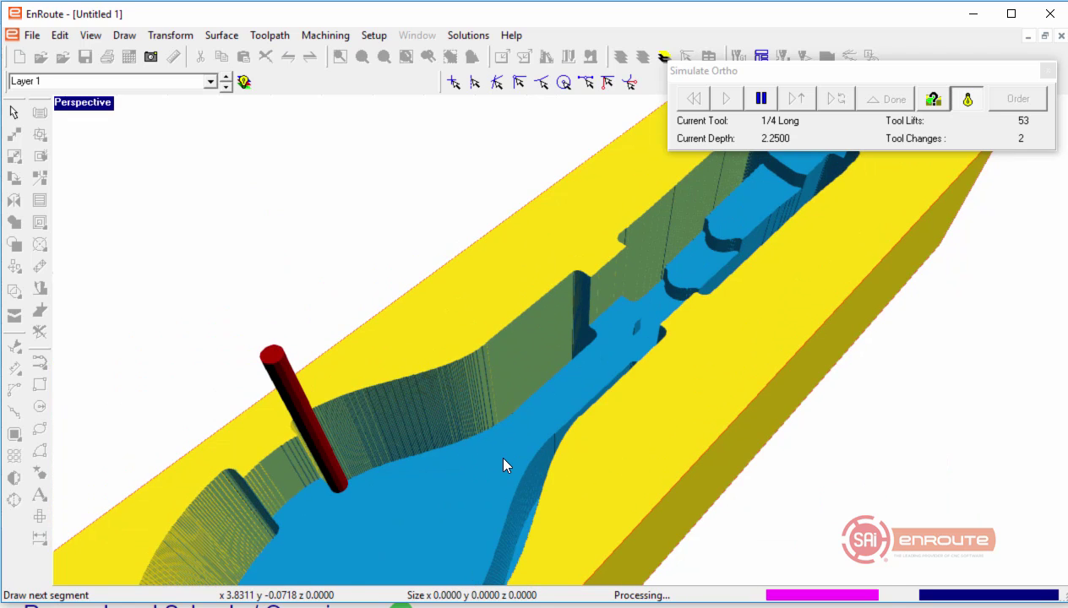
scroll(503, 459, "down", 2)
middle_click_drag(488, 467, 558, 504)
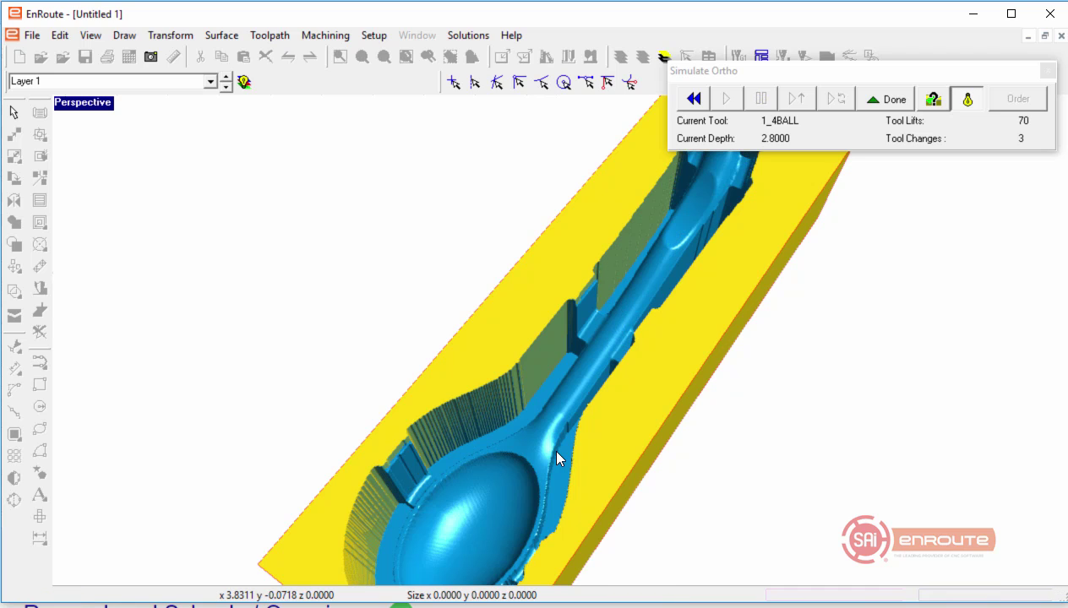
Step: Examine the finished spoon's bowl, handle and bridges up close and from several angles in the completed simulation
scroll(786, 455, "up", 3)
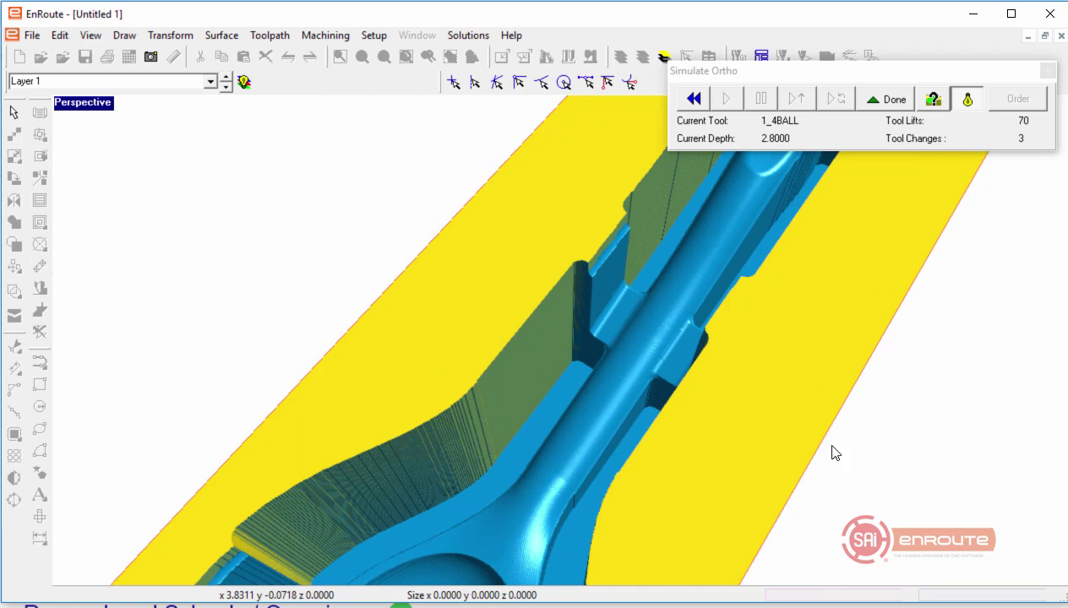
left_click_drag(898, 399, 705, 355)
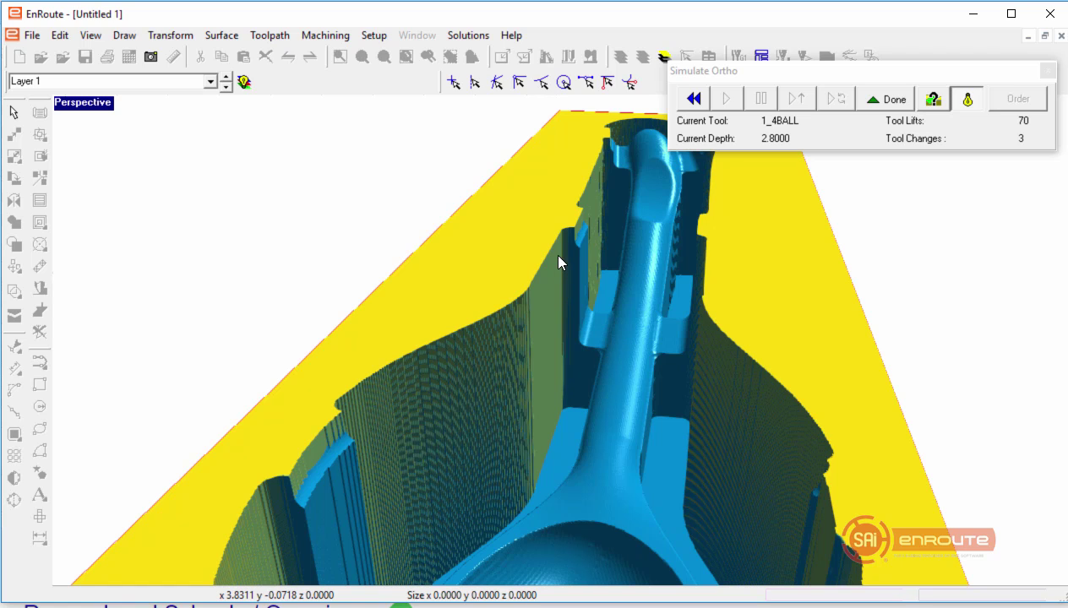
middle_click_drag(558, 256, 561, 257)
middle_click_drag(601, 286, 602, 328)
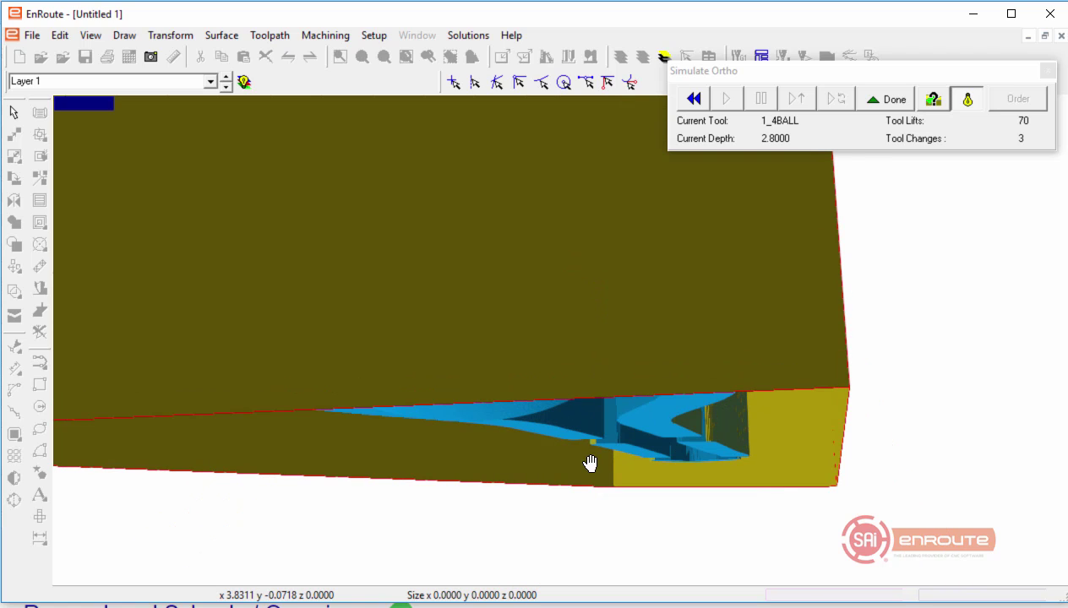
mouse_move(589, 463)
middle_mouse_down()
mouse_move(579, 498)
mouse_move(615, 498)
mouse_move(580, 476)
middle_mouse_up()
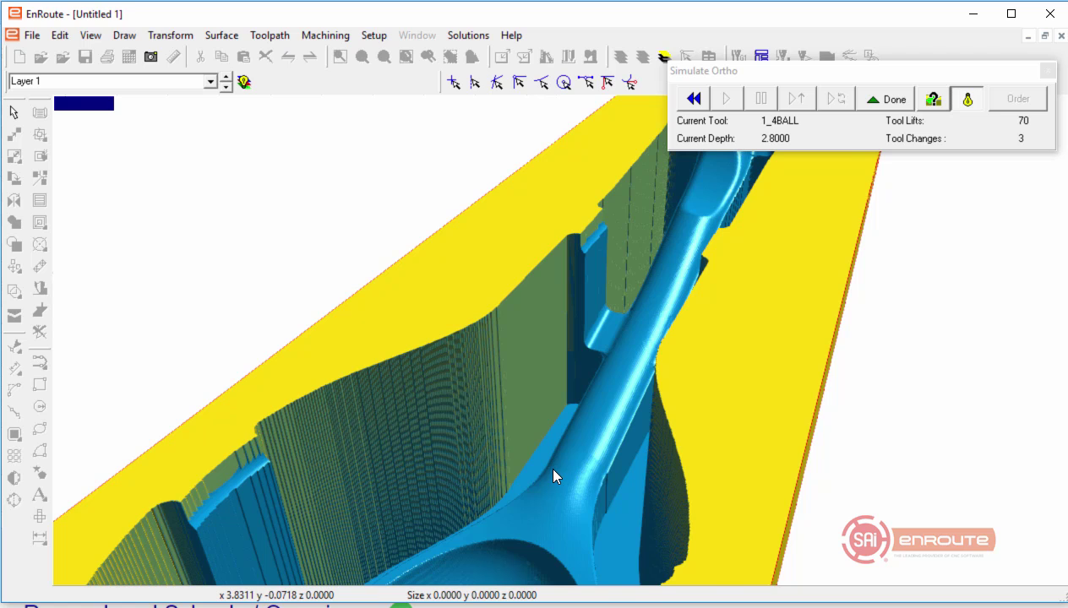
scroll(553, 475, "down", 3)
middle_click_drag(574, 541, 564, 557)
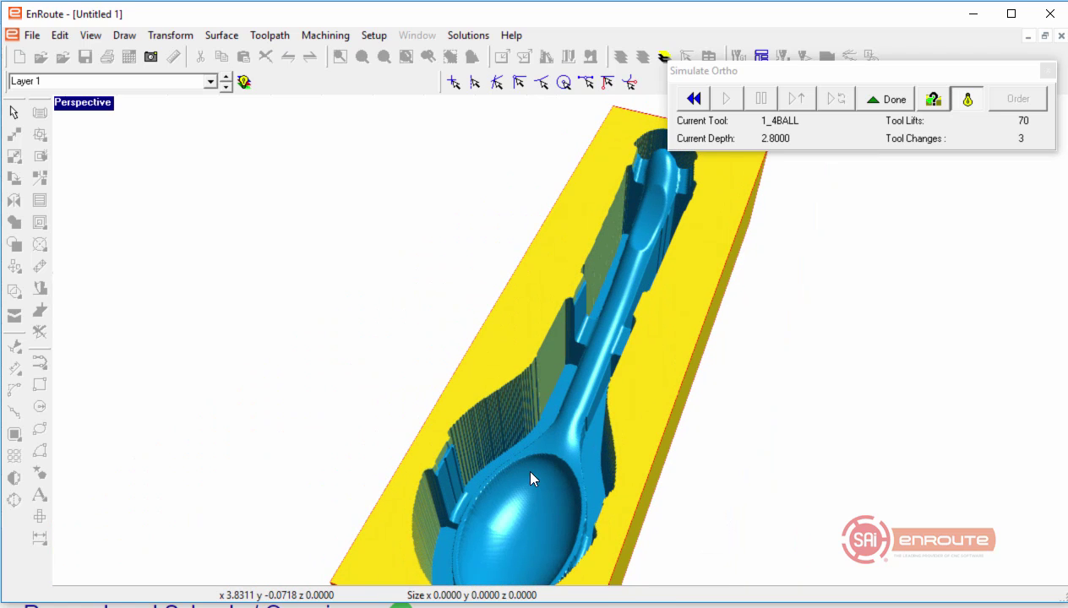
middle_click_drag(756, 514, 567, 465)
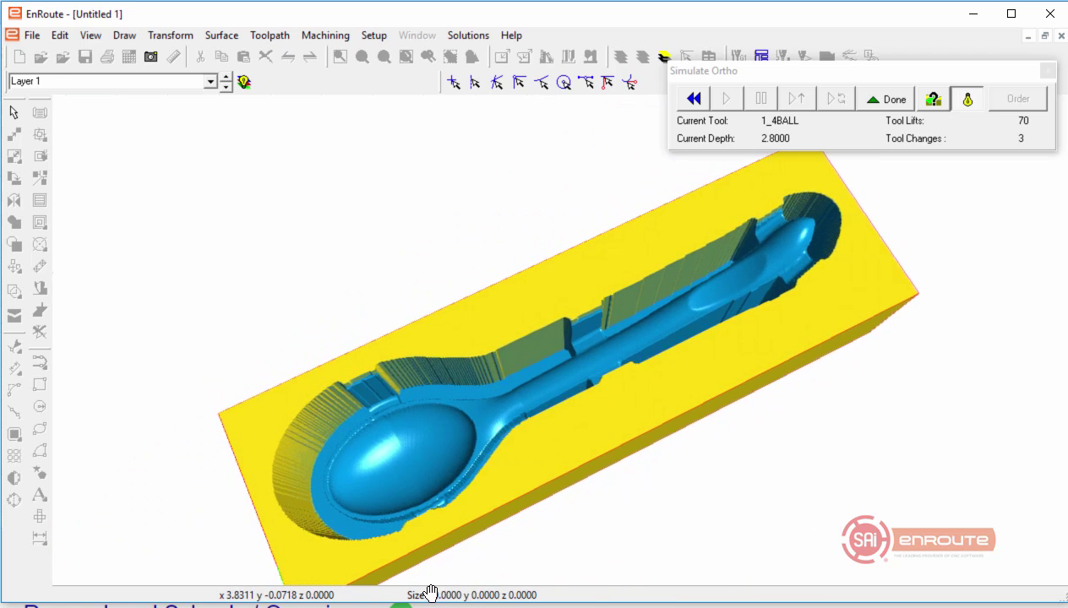
Step: Finish the simulation and save the ordering changes
scroll(591, 461, "up", 2)
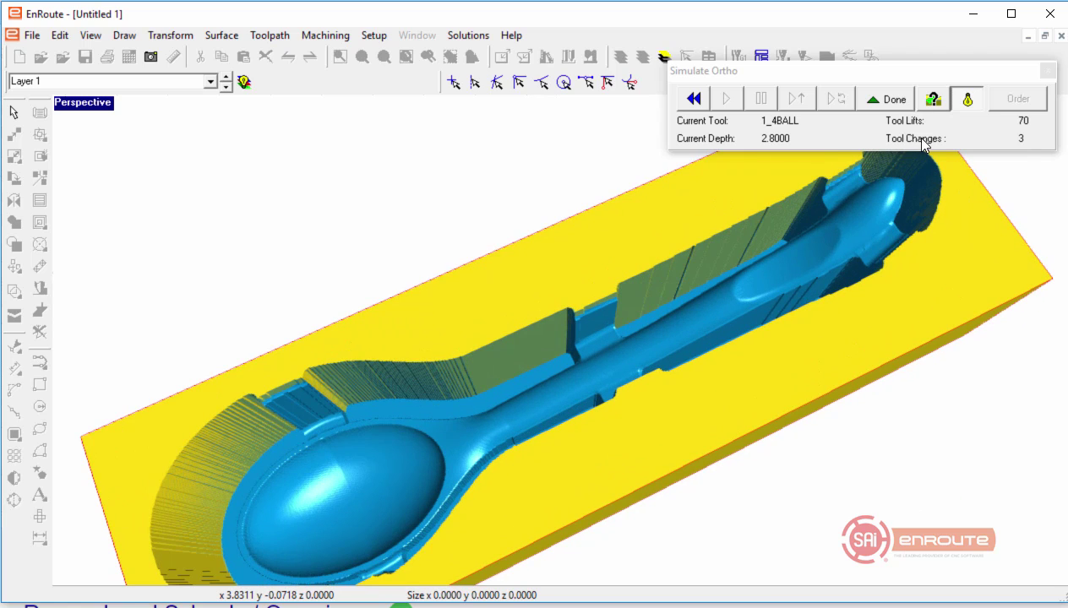
left_click(889, 99)
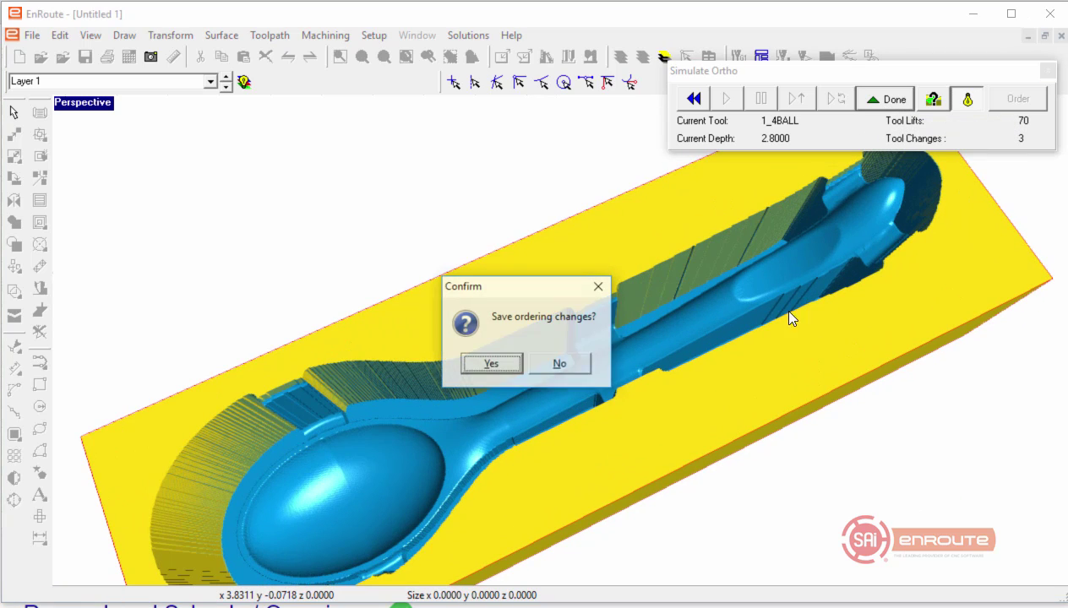
left_click(496, 362)
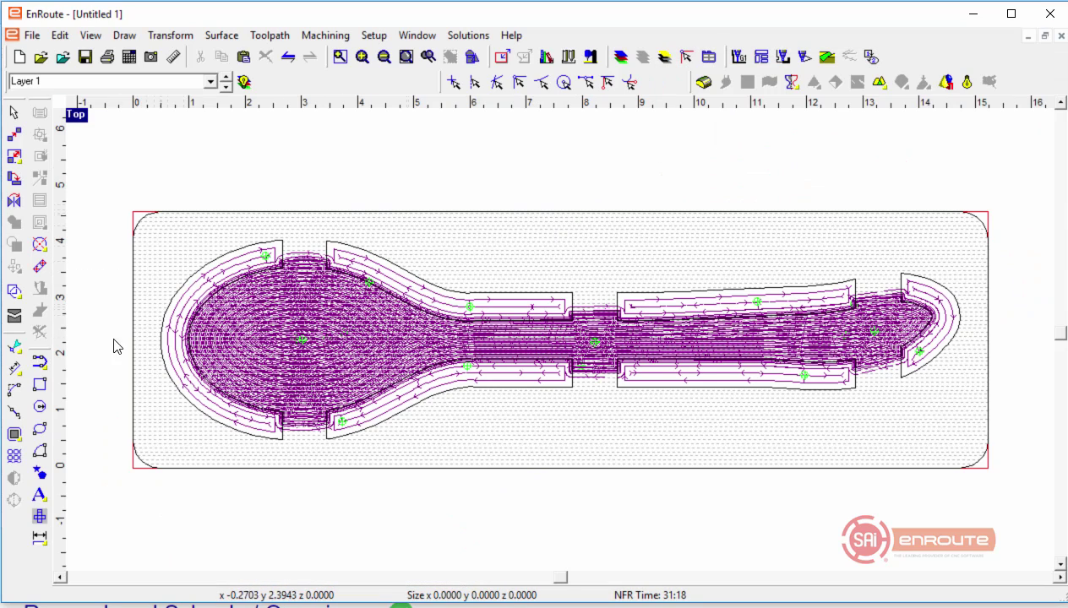
Step: Draw two overlapping circles of 0.125 radius just above the plate by placing their centers
left_click(40, 409)
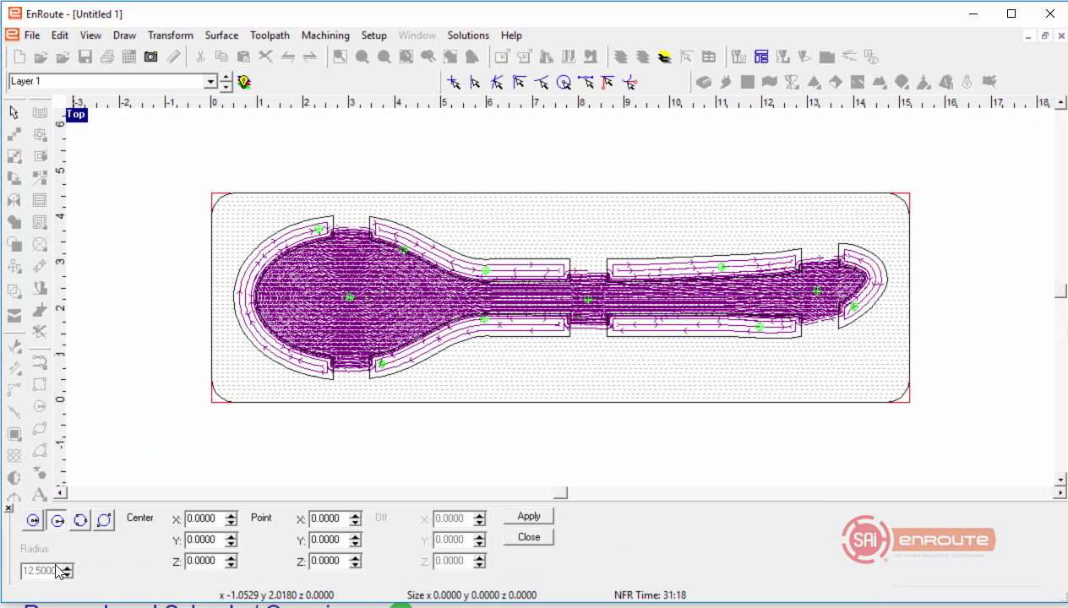
left_click(34, 520)
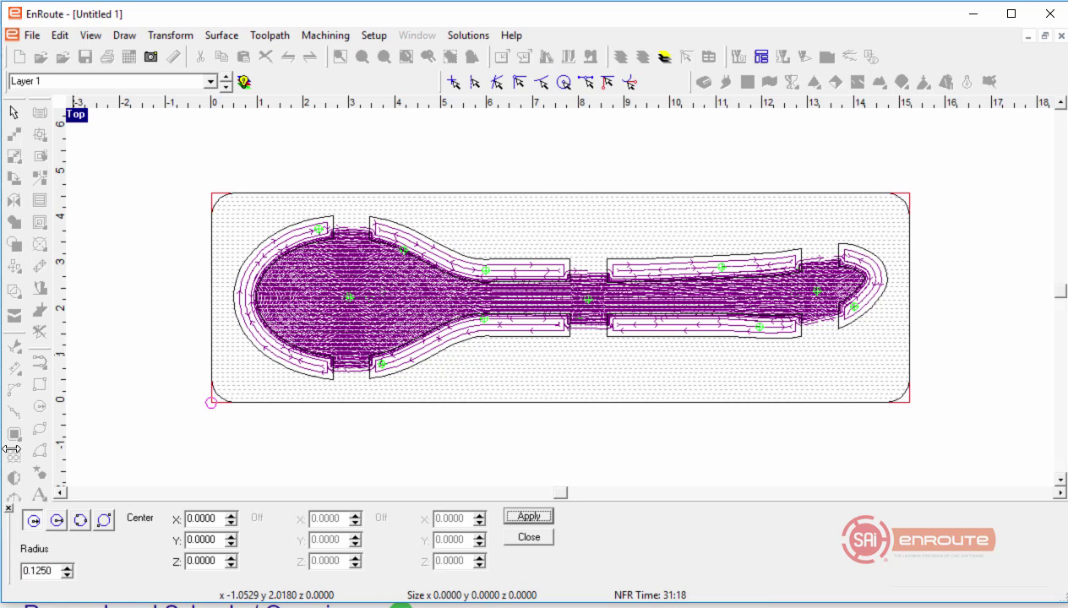
left_click(567, 160)
right_click(605, 157)
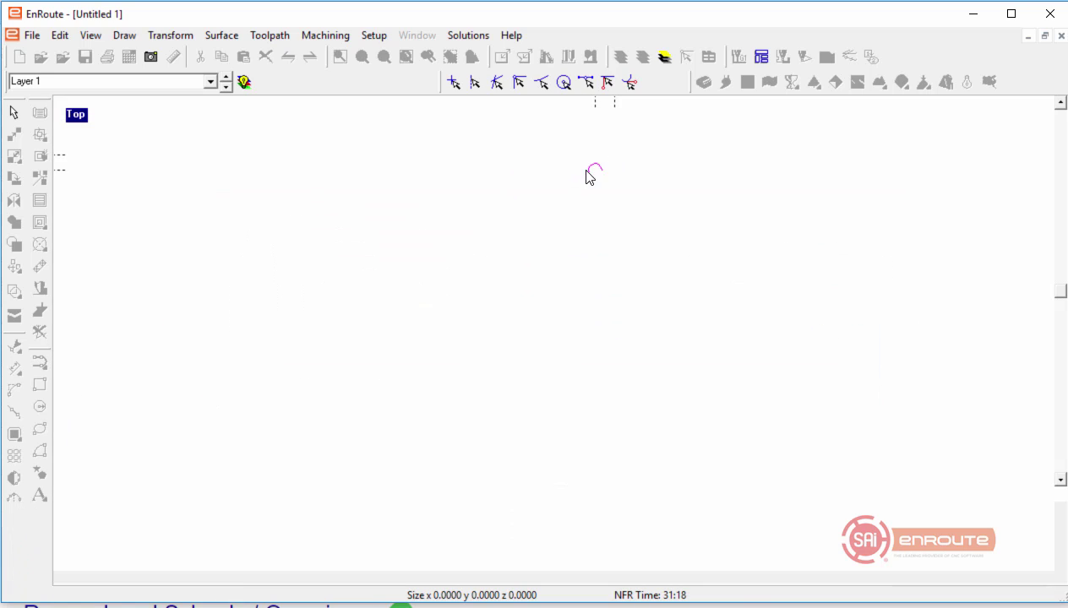
right_click(606, 180)
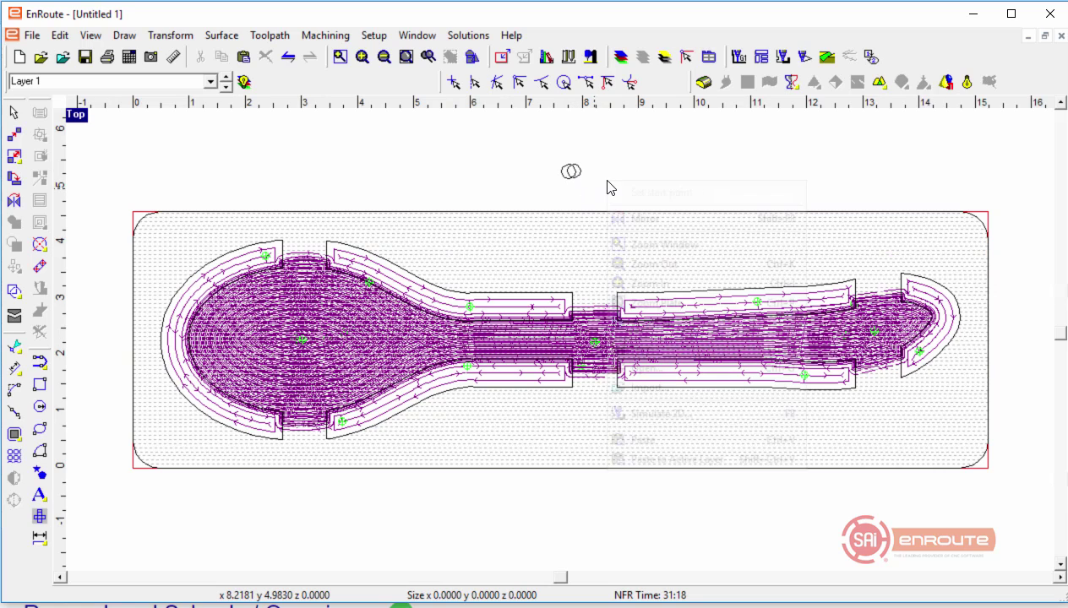
Step: Separate the two circles and align one inside the plate's top center and the other inside its bottom center
left_click_drag(567, 172, 614, 172)
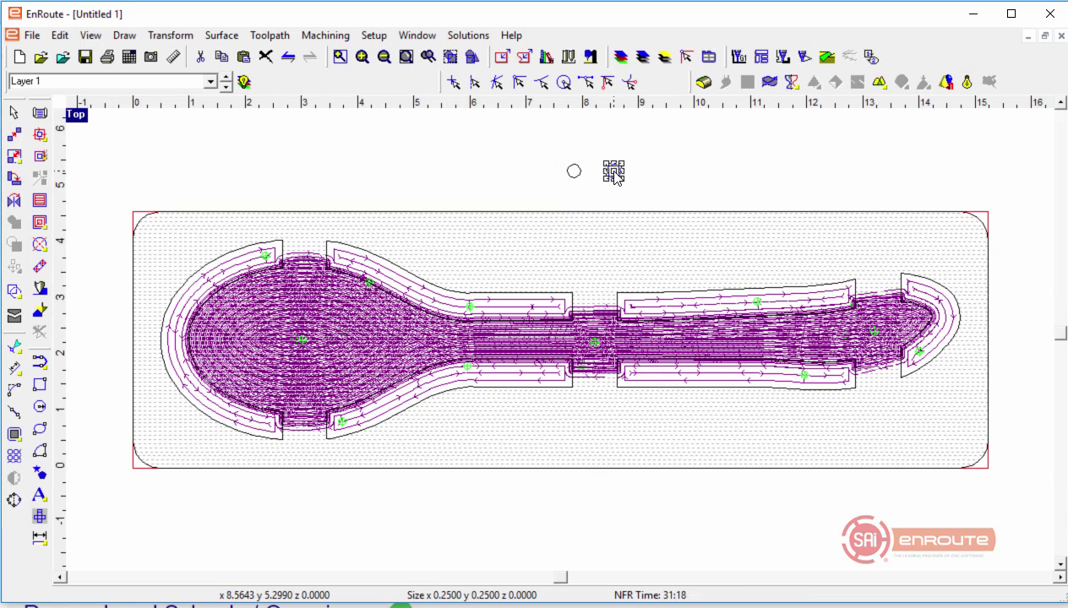
key("8")
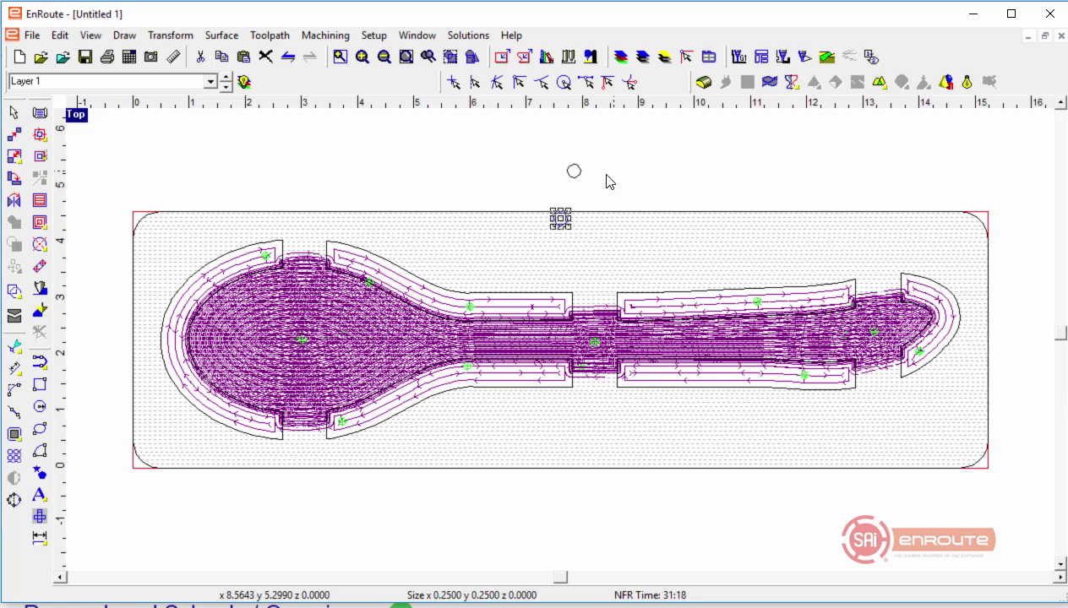
key("ctrl+z")
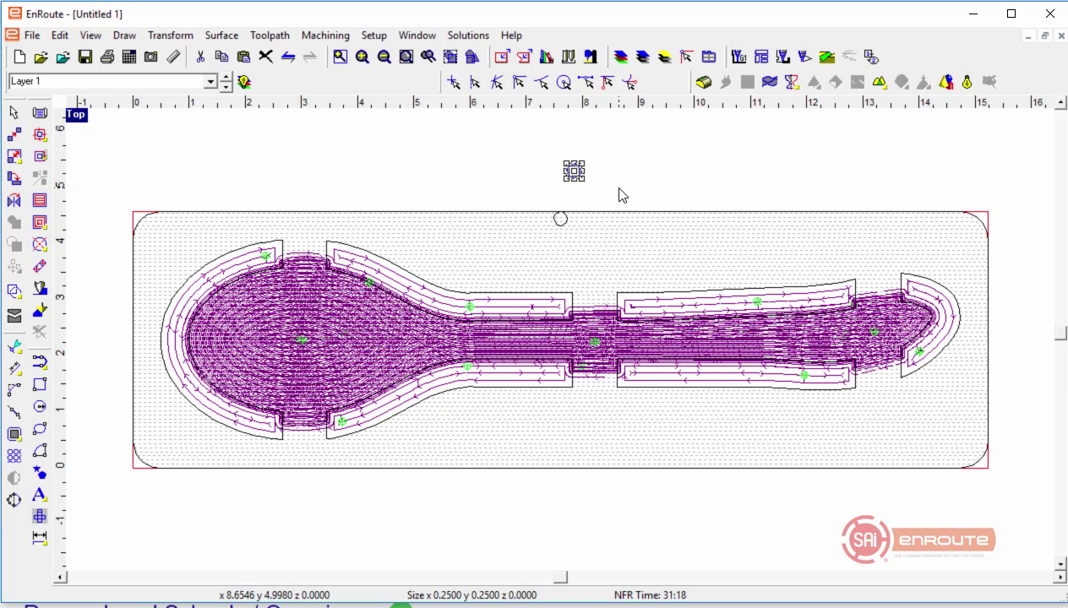
key("2")
left_click(614, 190)
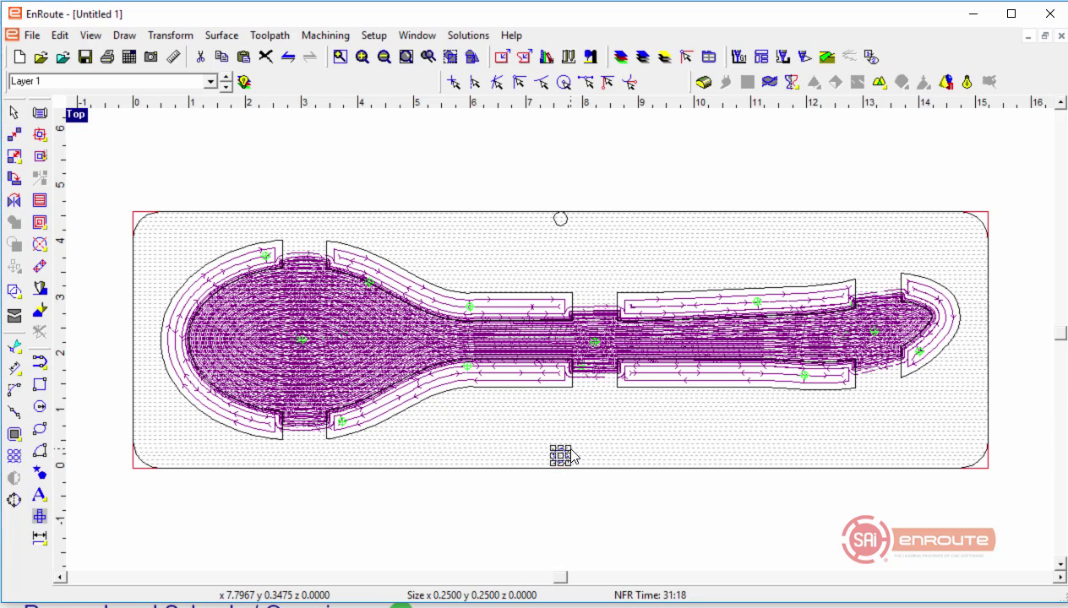
Step: Move the bottom circle so that its center lies at Y 0.5, using precision input with the center reference point
scroll(649, 340, "up", 1)
left_click(553, 204)
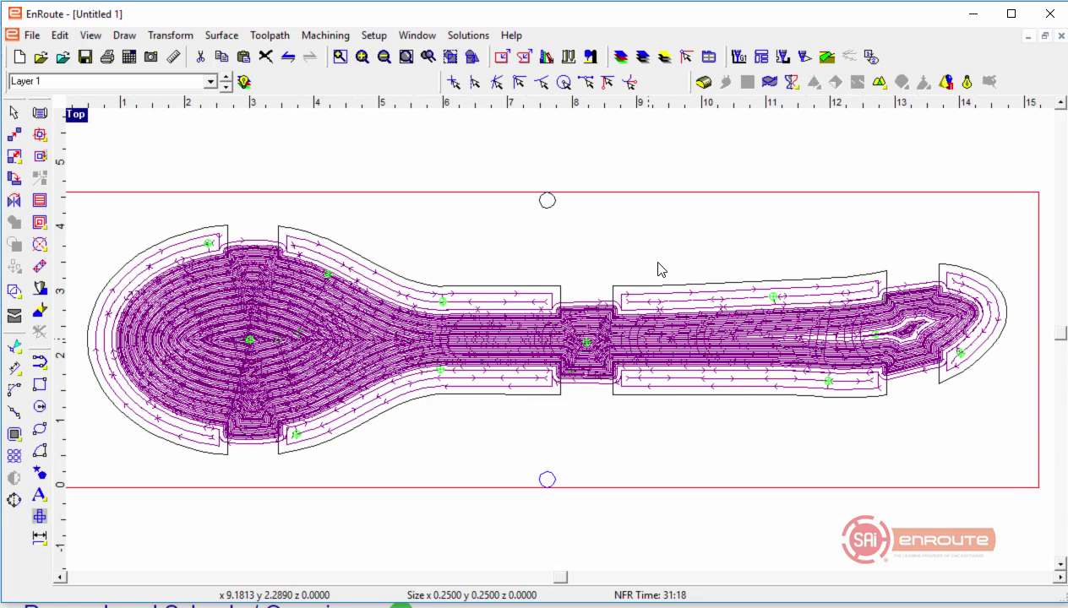
left_click(660, 269)
left_click_drag(586, 517, 517, 456)
key("F2")
left_click(871, 97)
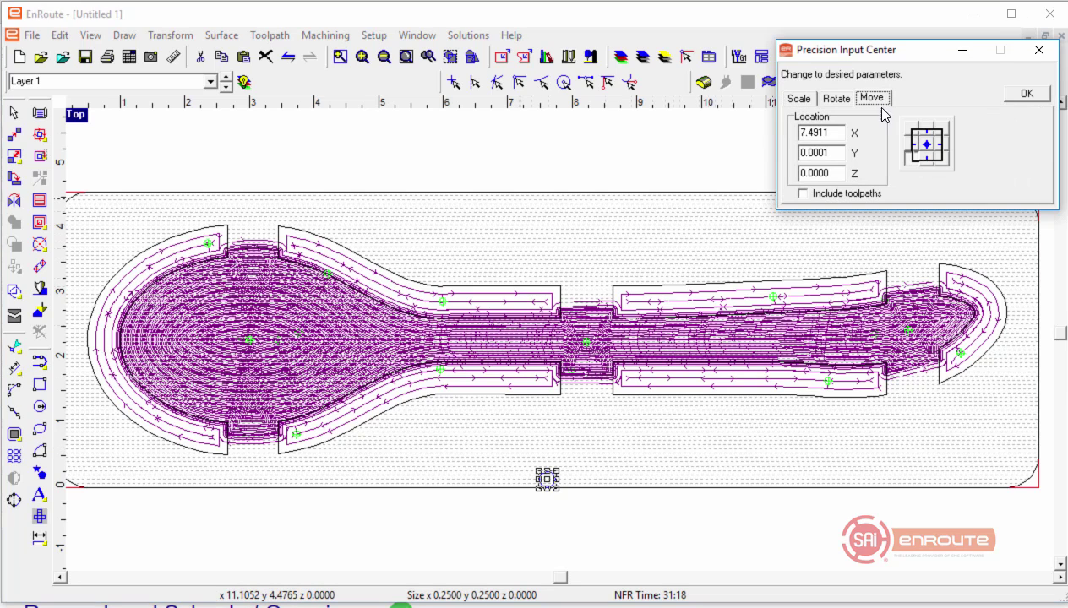
left_click(926, 146)
type(".5")
key("Tab")
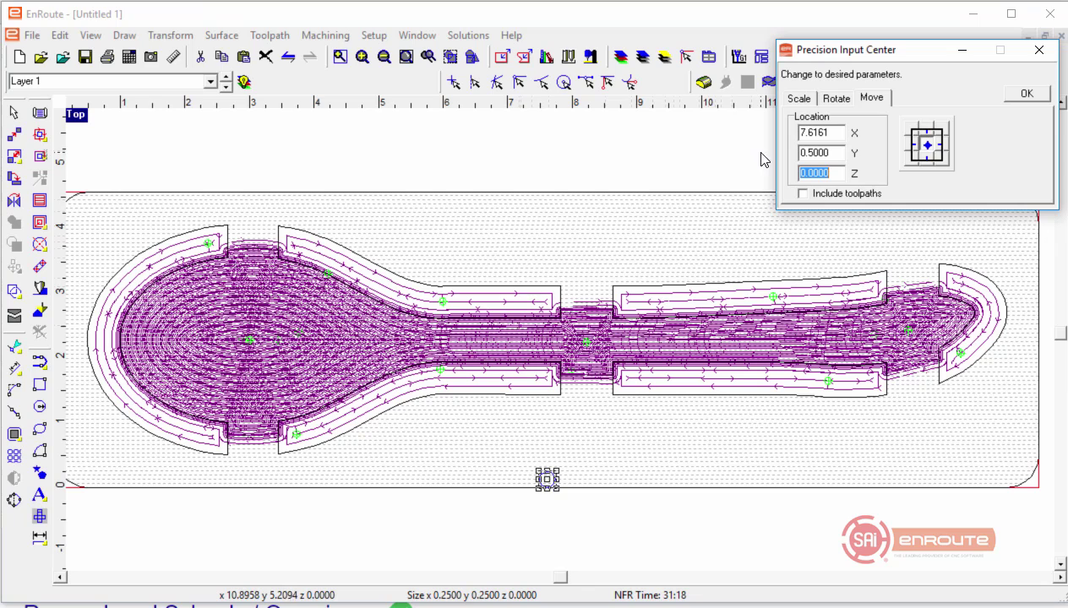
left_click(1026, 97)
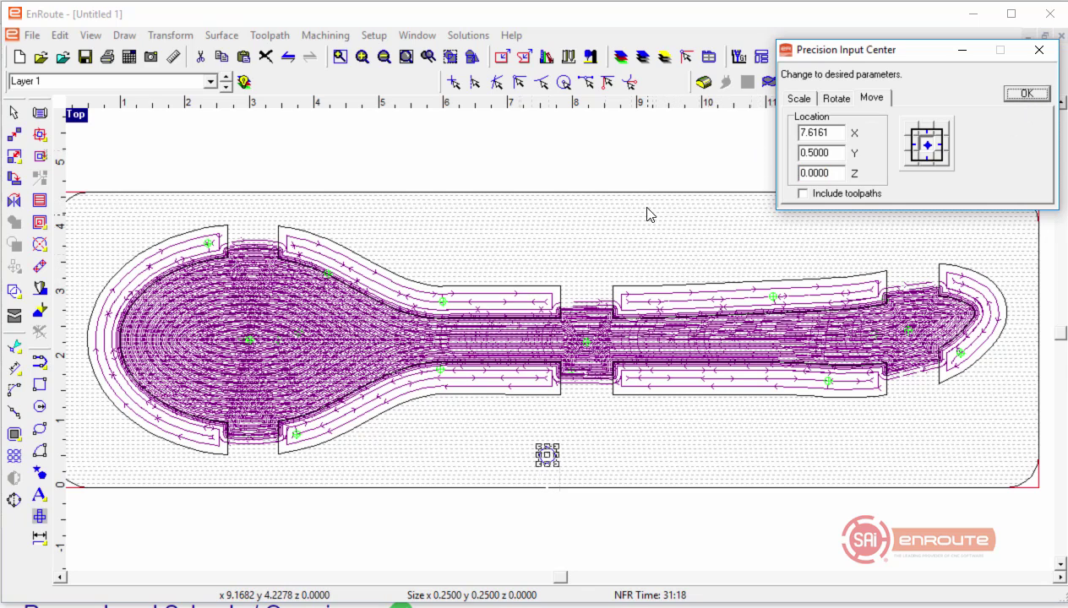
Step: Delete the upper circle and mirror a copy of the lower circle across the plate's horizontal centerline
left_click(536, 184)
scroll(594, 289, "down", 2)
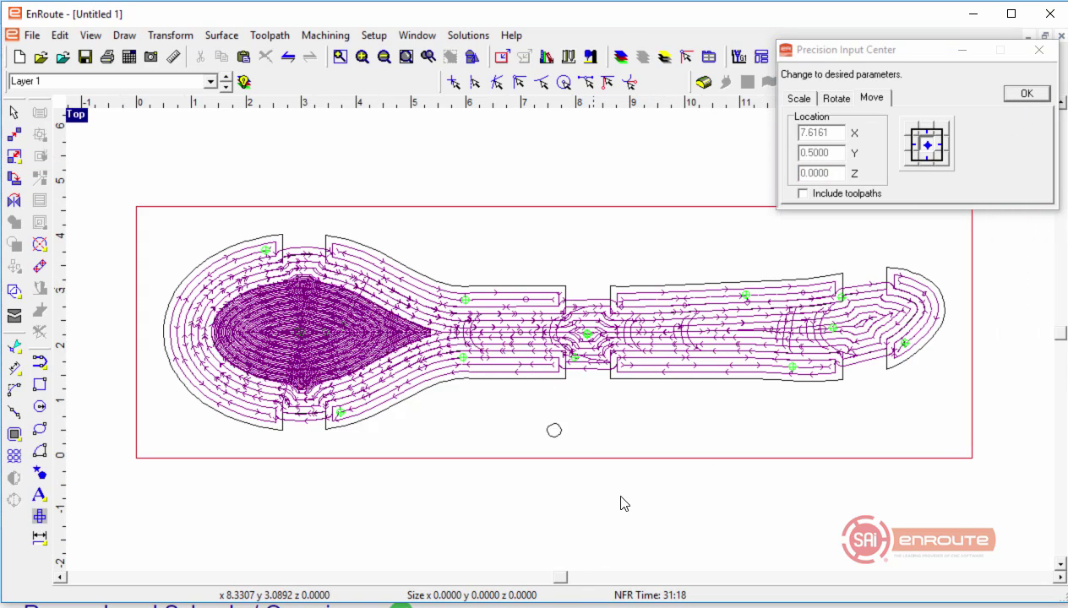
left_click(519, 394)
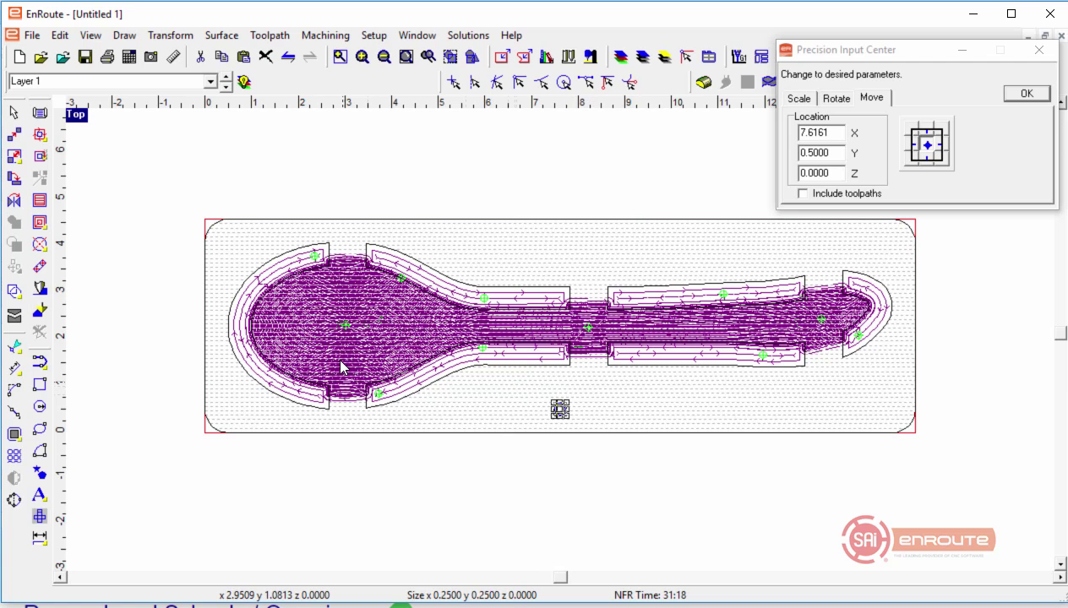
left_click(1036, 50)
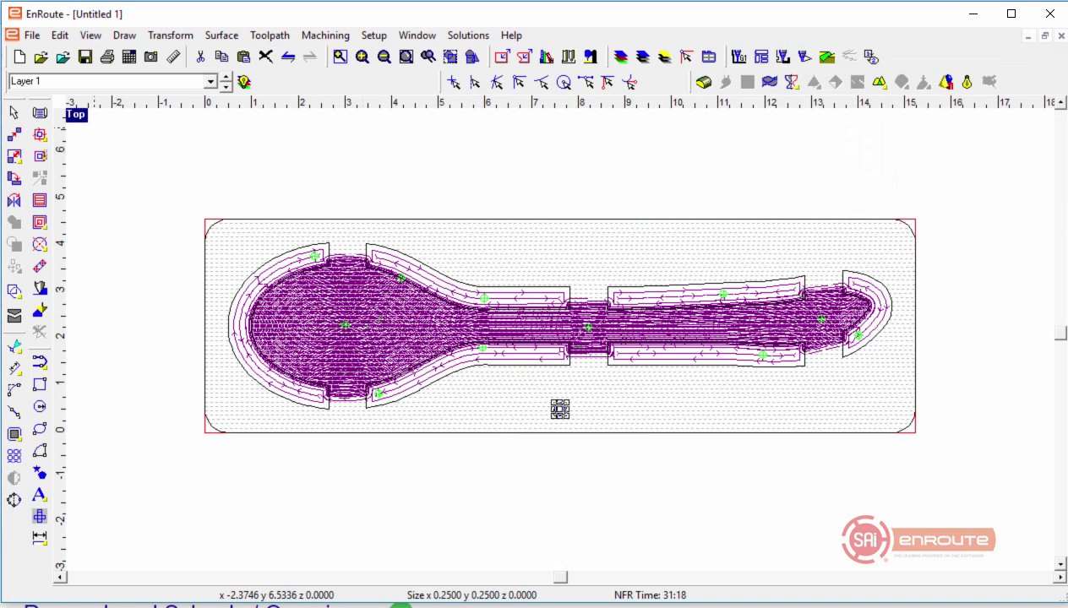
left_click(14, 199)
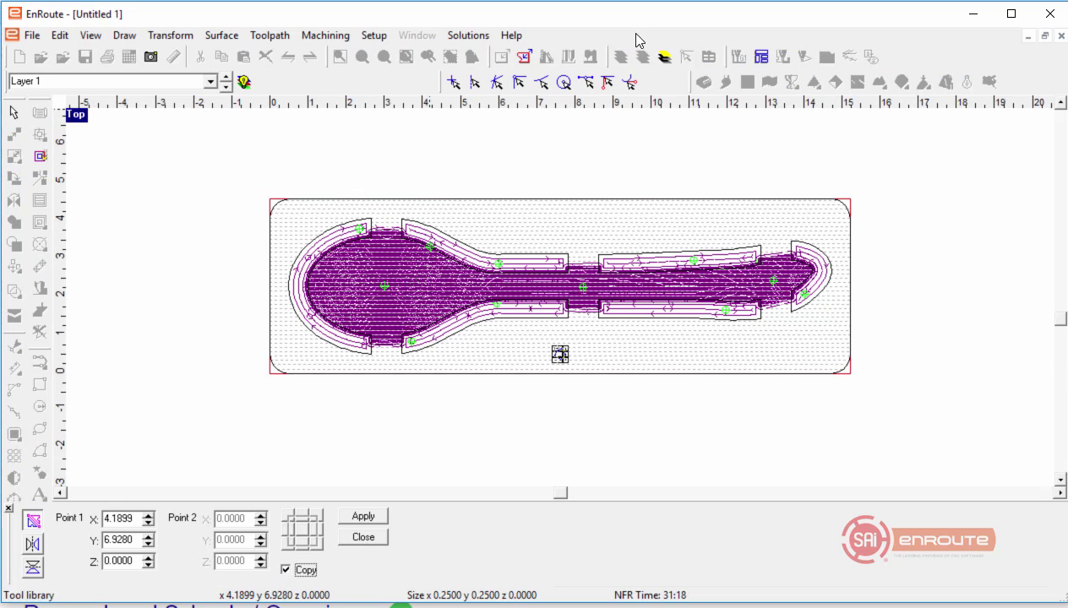
left_click(270, 286)
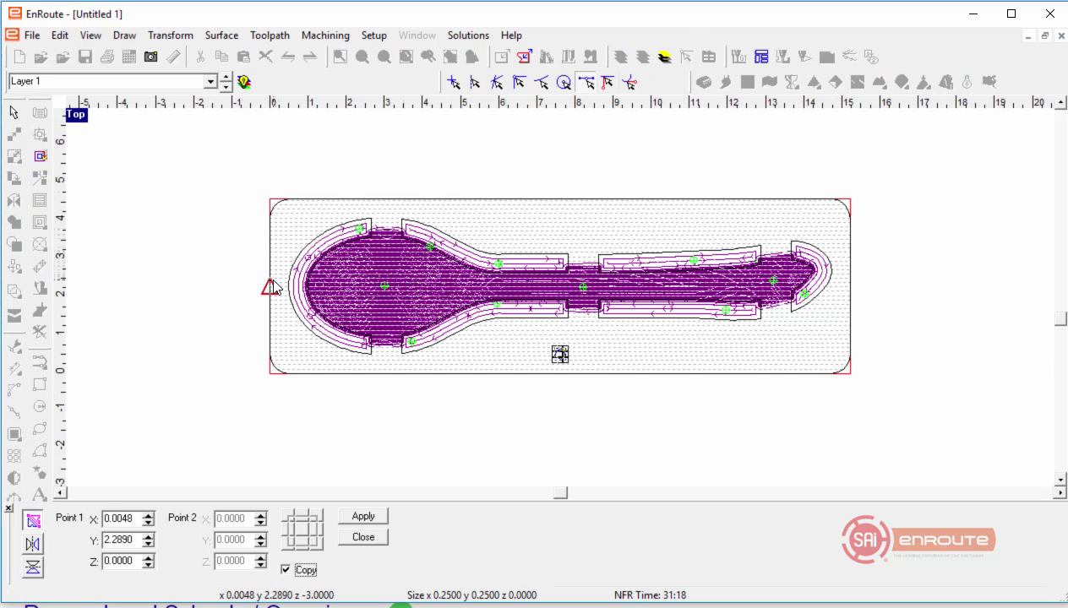
left_click(908, 287)
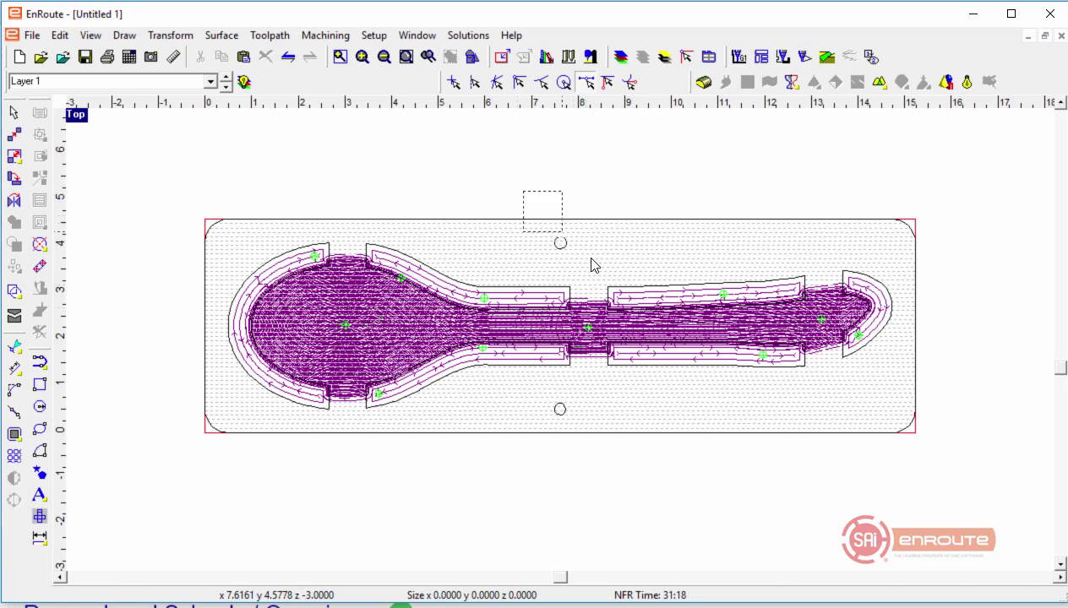
Step: Select both circles, start Drill Centers on them and choose the 1/4 Drill strategy
mouse_move(652, 421)
left_mouse_down()
mouse_move(621, 424)
mouse_move(478, 378)
left_mouse_up()
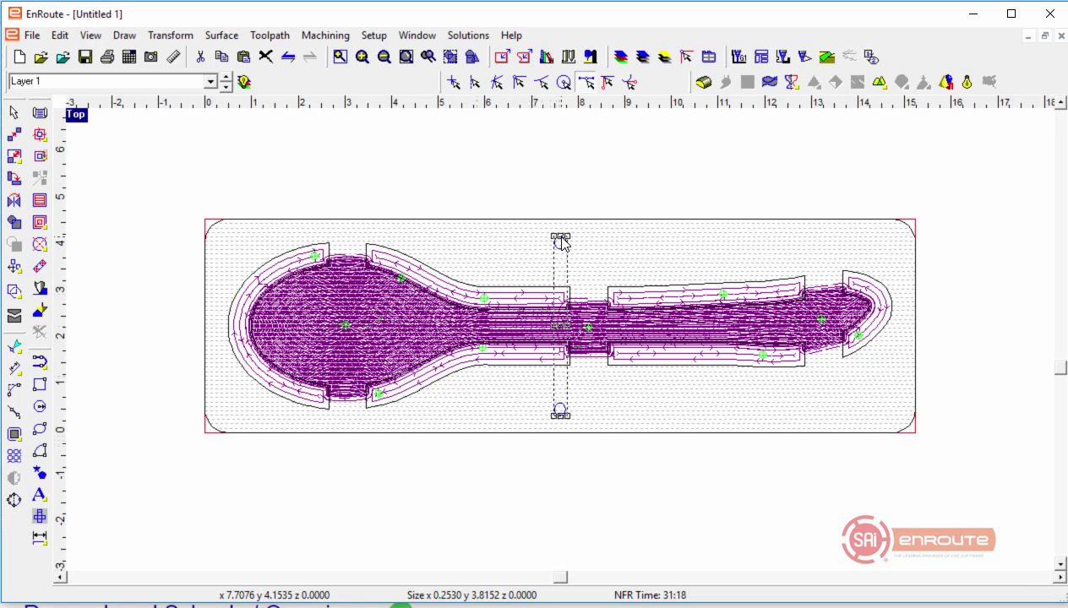
left_click(538, 186)
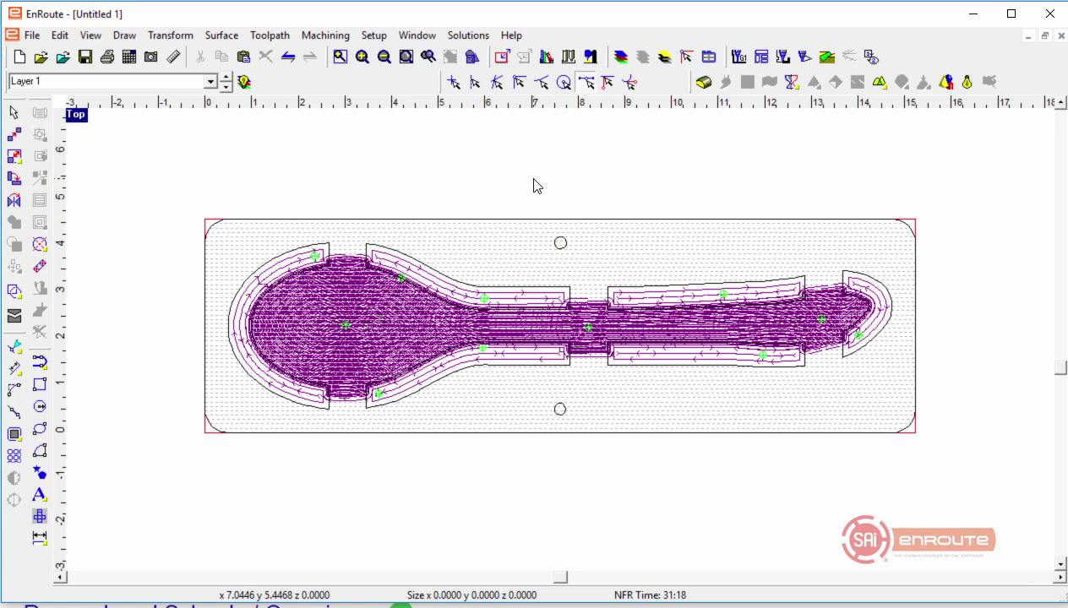
left_click_drag(534, 179, 597, 294)
left_click_drag(605, 482, 527, 379)
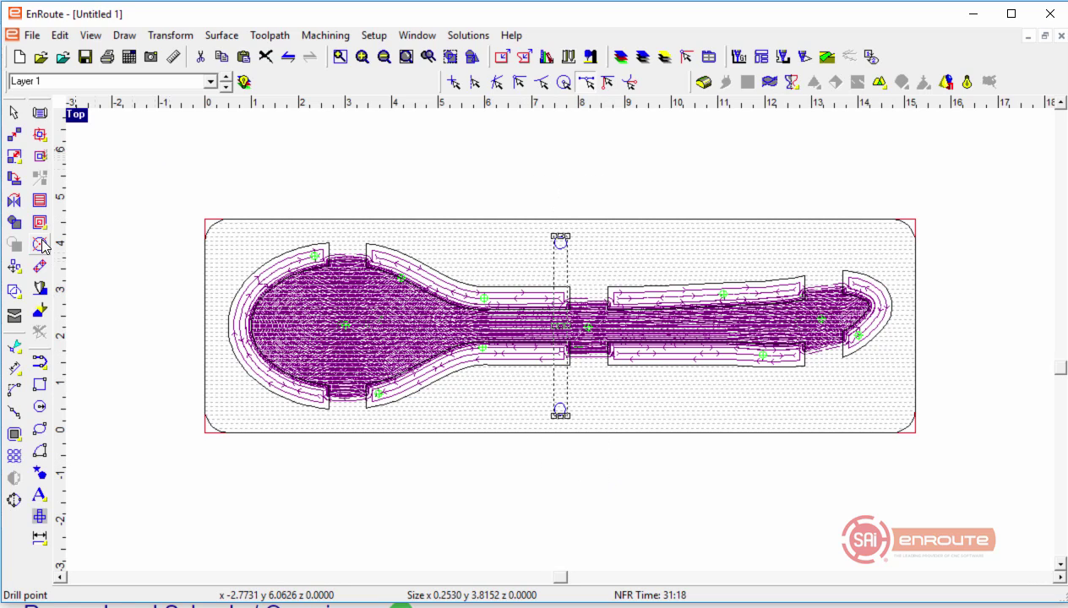
left_click_drag(42, 247, 130, 249)
left_click(135, 253)
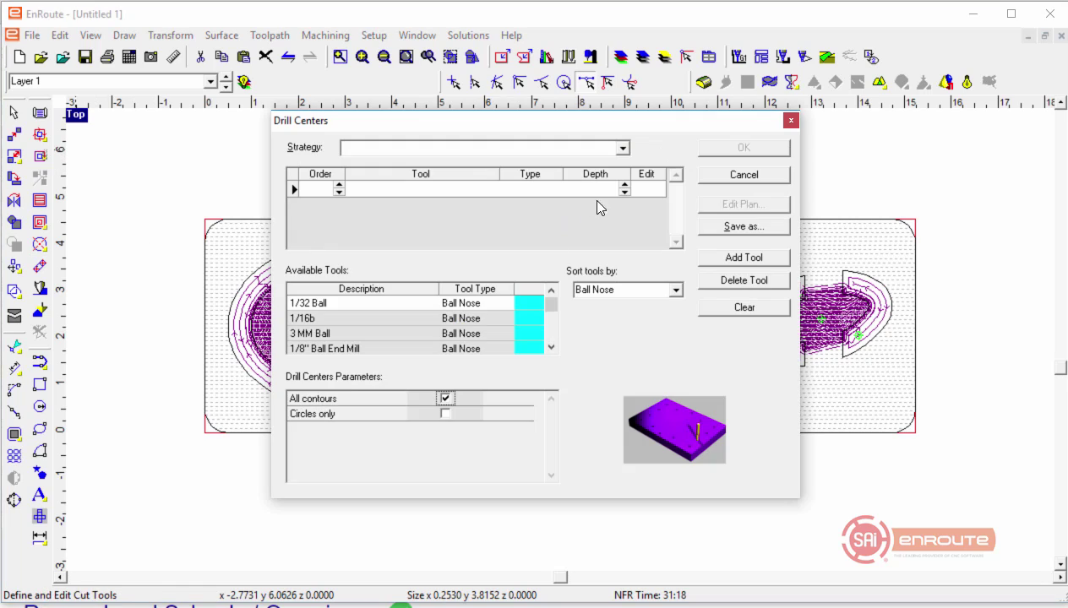
left_click(623, 148)
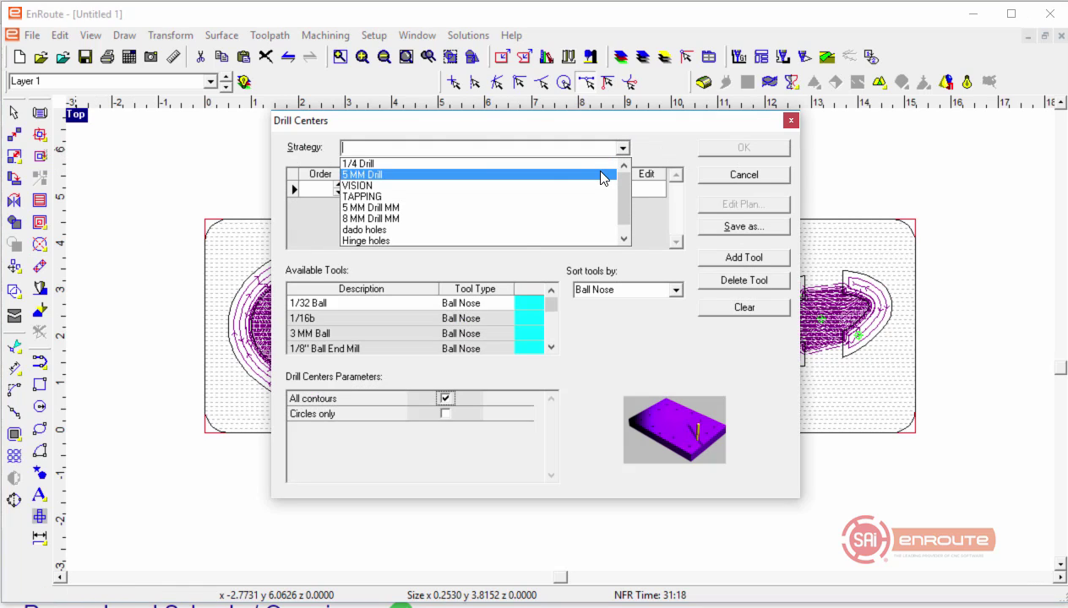
left_click(601, 164)
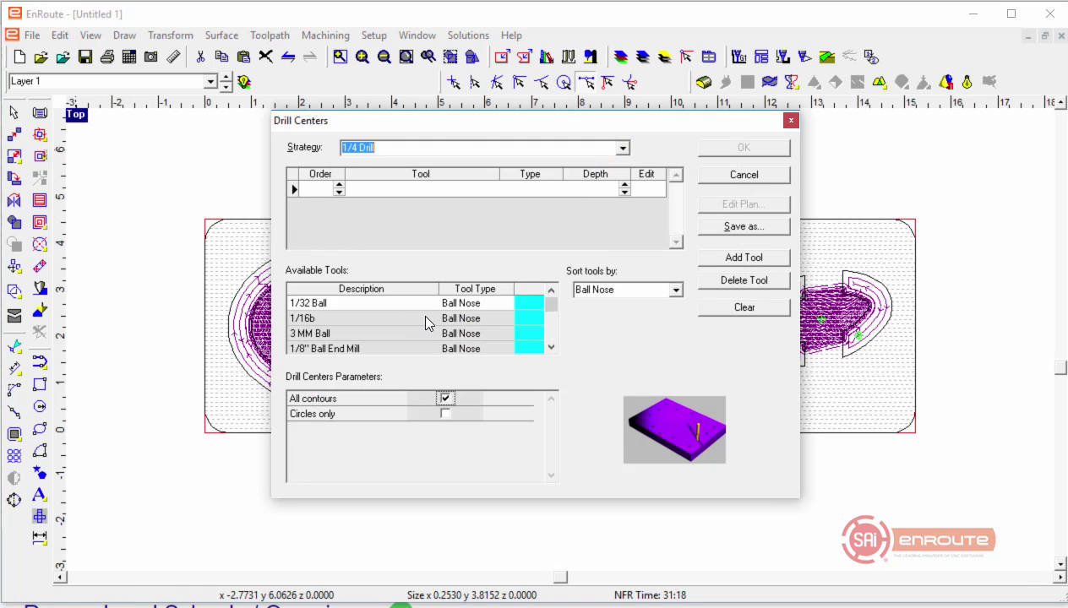
Step: Filter the available tools to End Mill and add the 1/4 Long tool to the drilling strategy
left_click(675, 291)
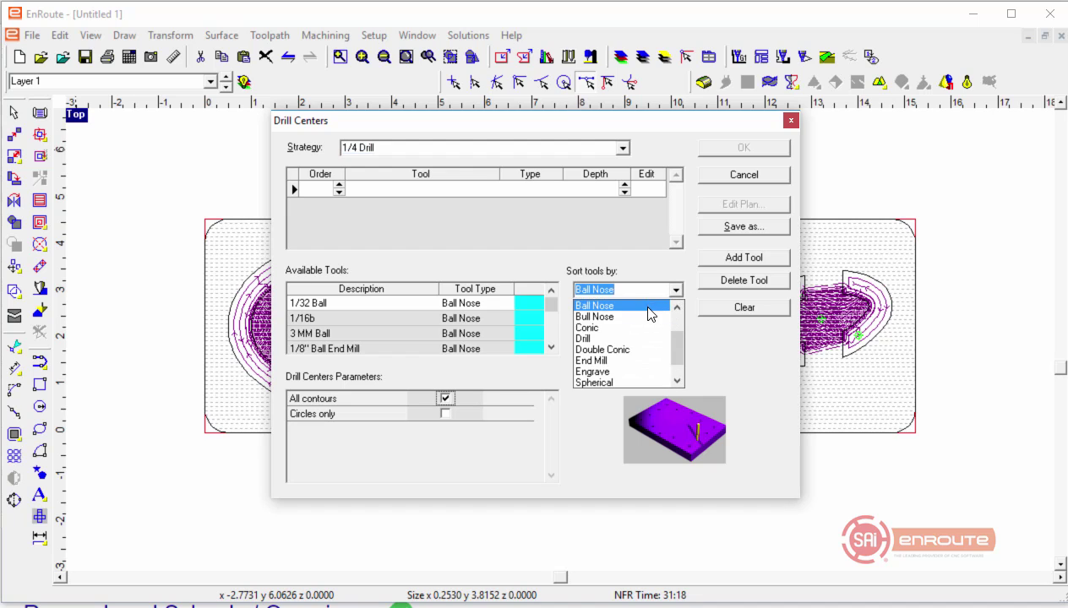
left_click(632, 359)
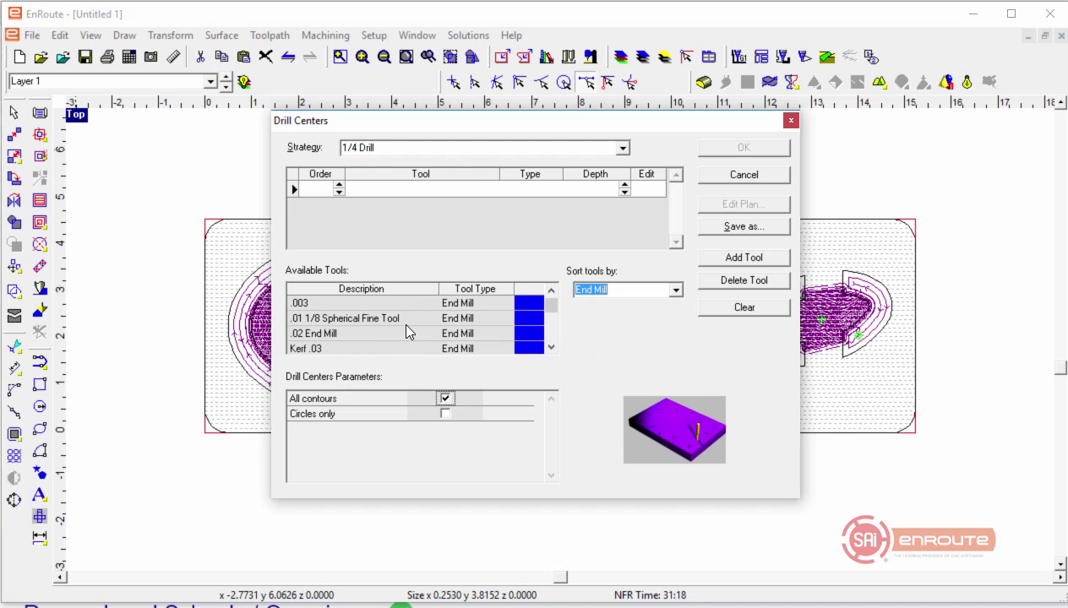
scroll(388, 331, "down", 1)
scroll(375, 342, "up", 1)
scroll(375, 342, "down", 3)
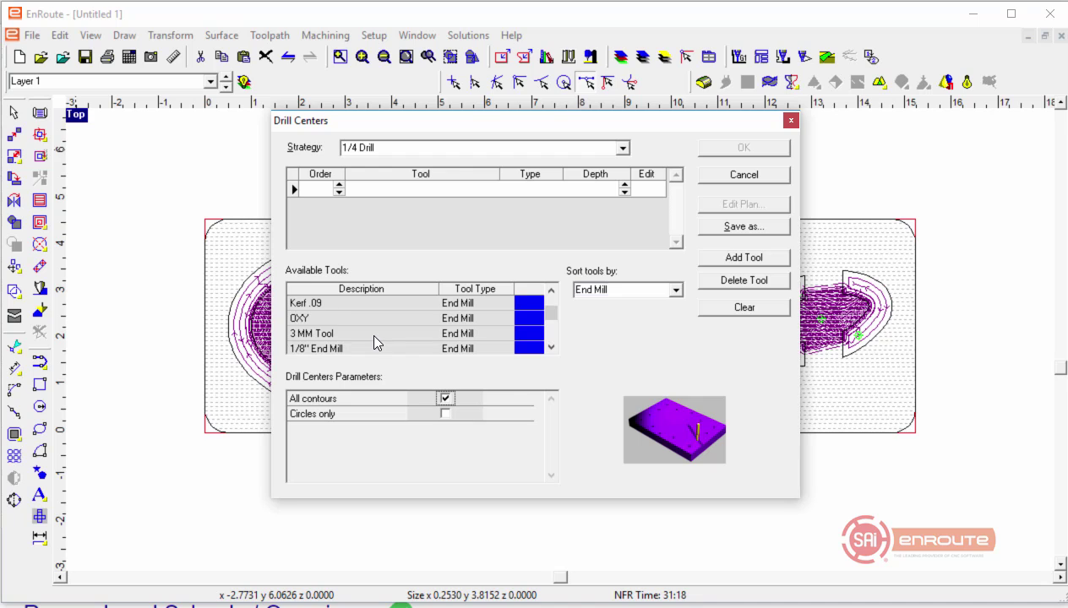
scroll(361, 342, "down", 2)
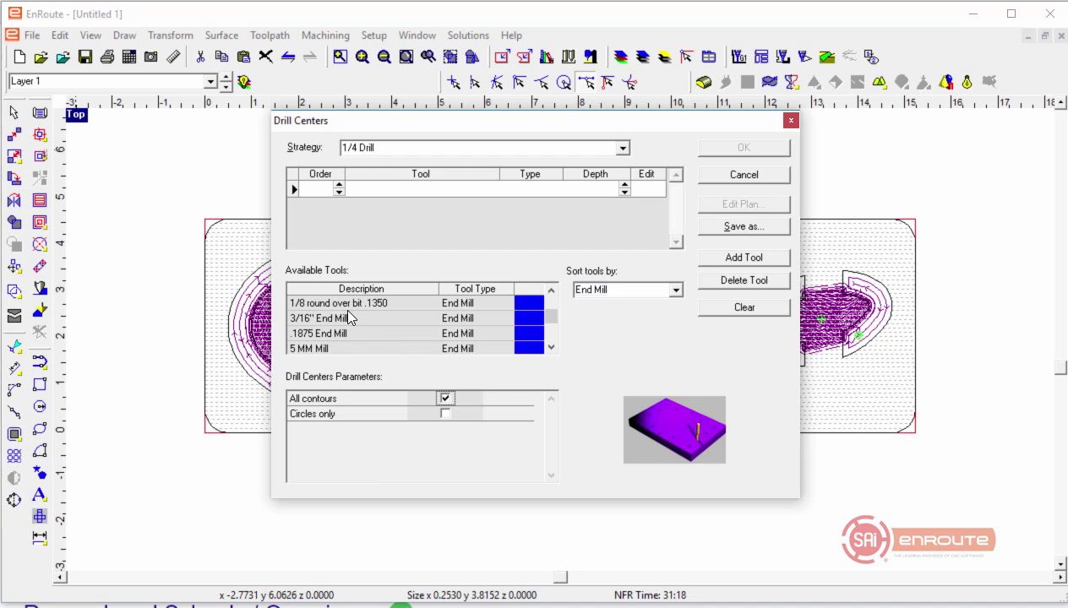
scroll(345, 319, "down", 1)
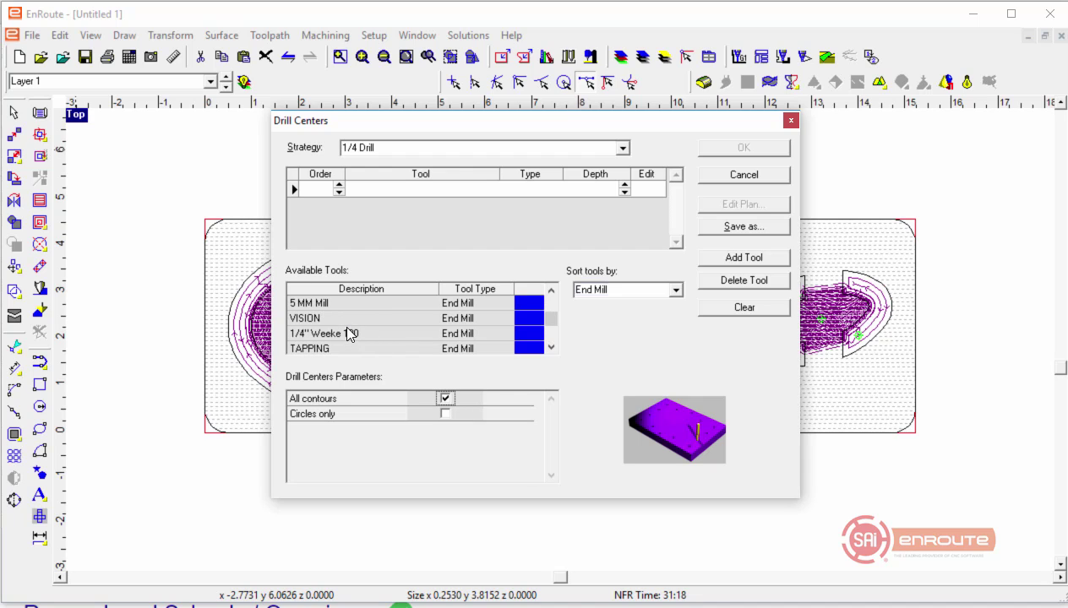
scroll(342, 323, "down", 1)
double_click(345, 319)
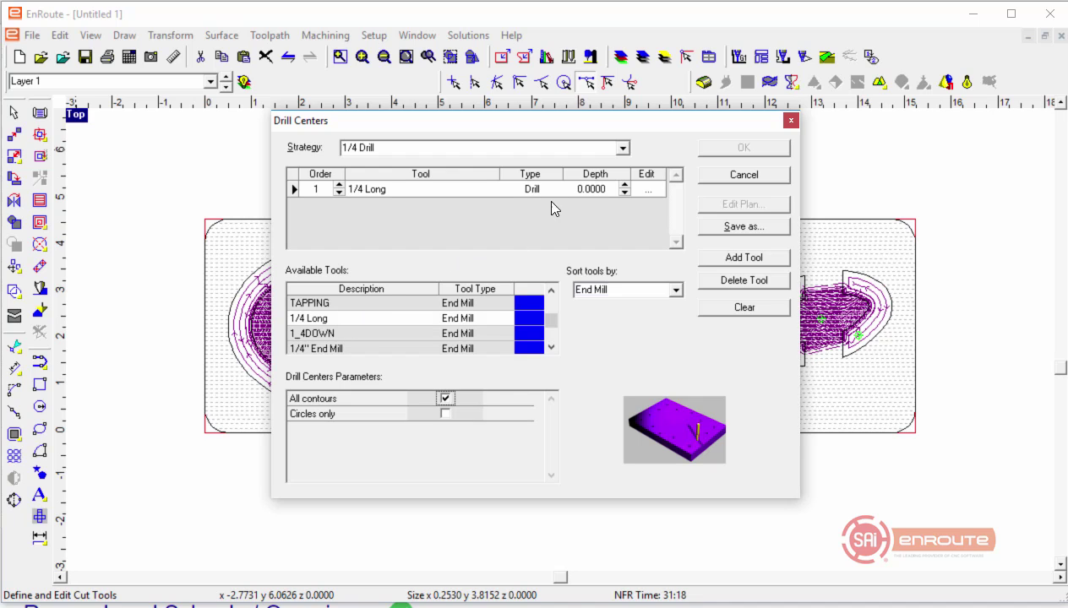
Step: Set the drill depth to 3 inches and the number of passes to 11 in the tool's cut definition
left_click(617, 187)
type("3")
left_click(647, 189)
left_click(593, 381)
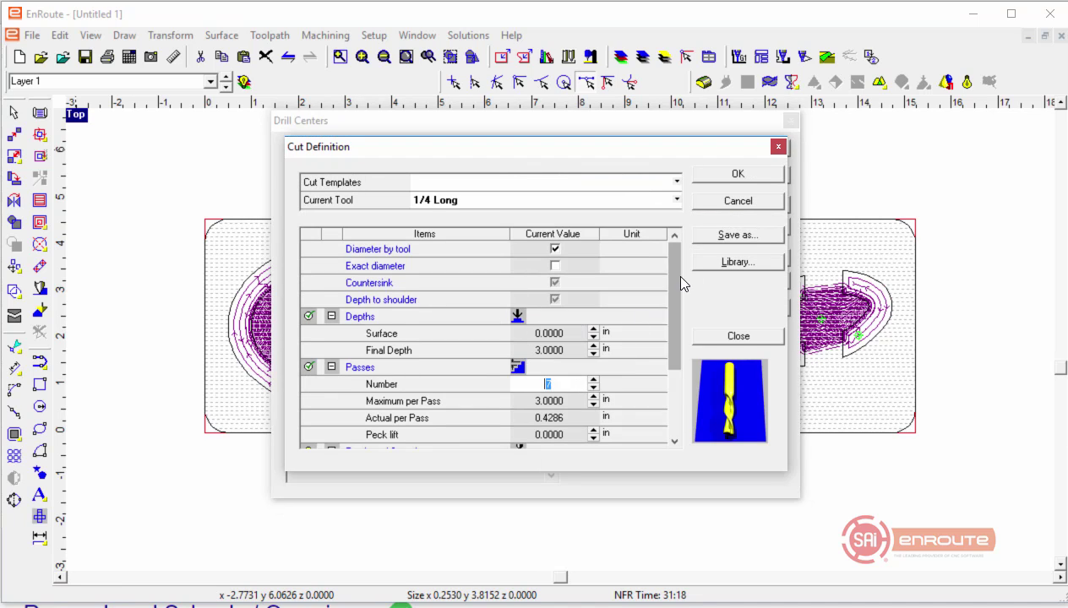
left_click_drag(672, 273, 668, 310)
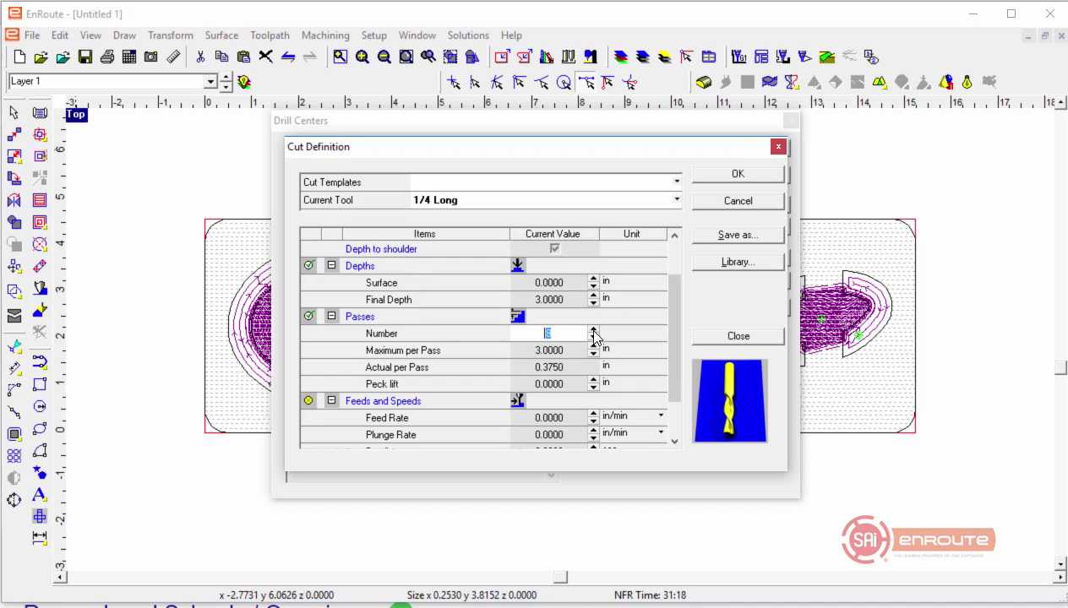
Step: Set the peck lift to 0.2 inches and create the drill toolpaths at both circle centers
left_click(502, 385)
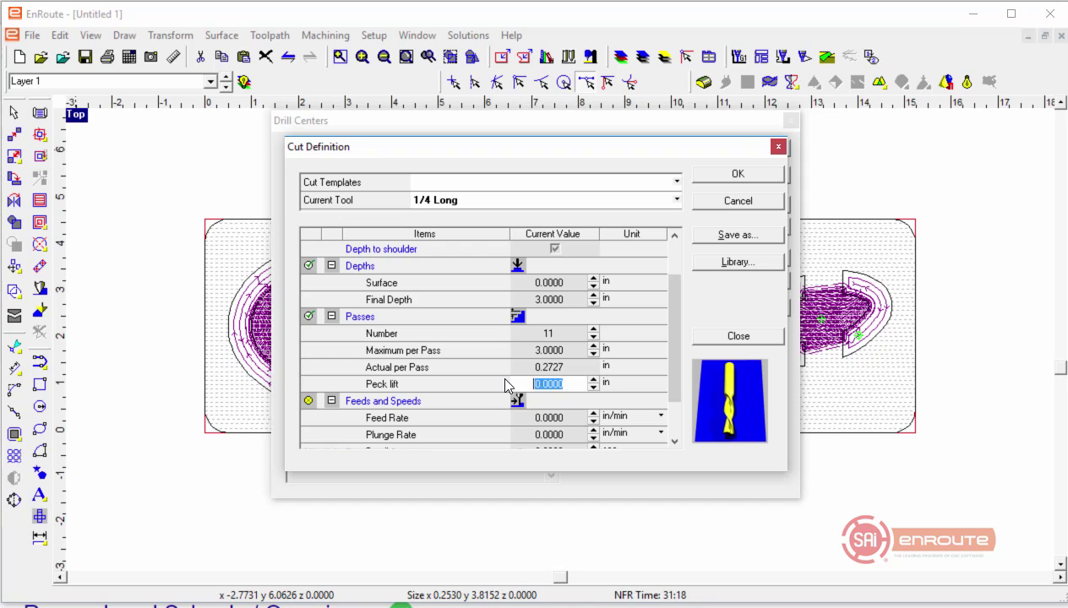
type(".1")
key("Return")
left_click(505, 384)
type(".2")
key("Return")
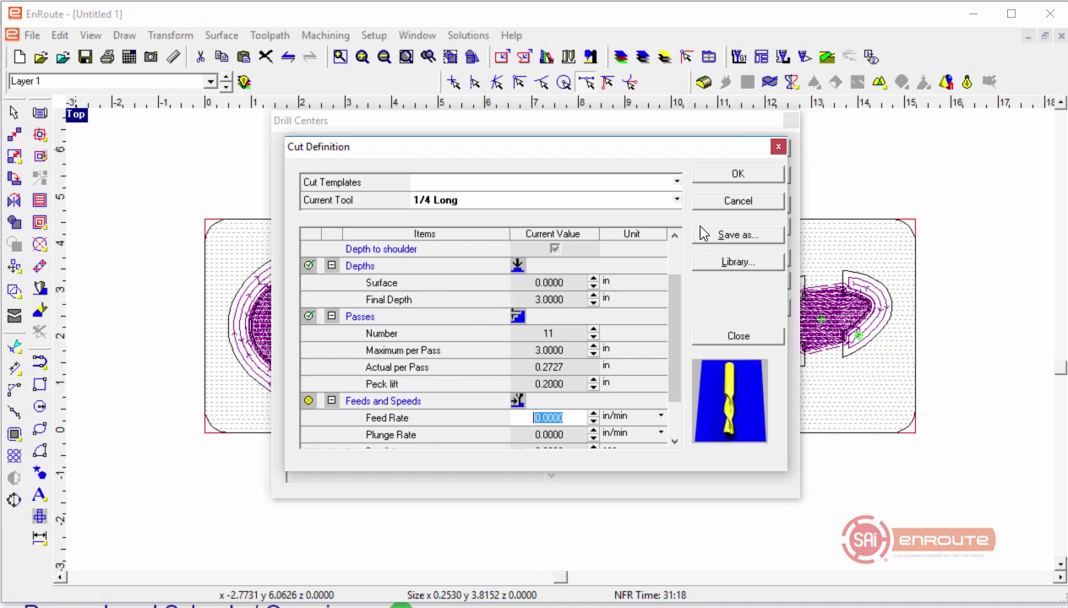
left_click(727, 179)
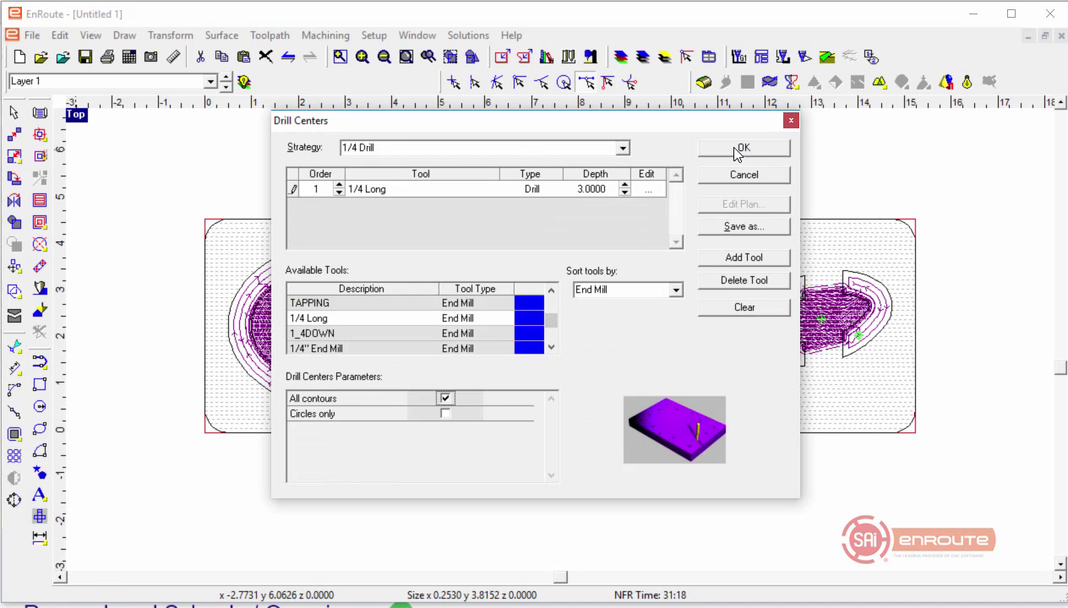
left_click(736, 151)
left_click(565, 480)
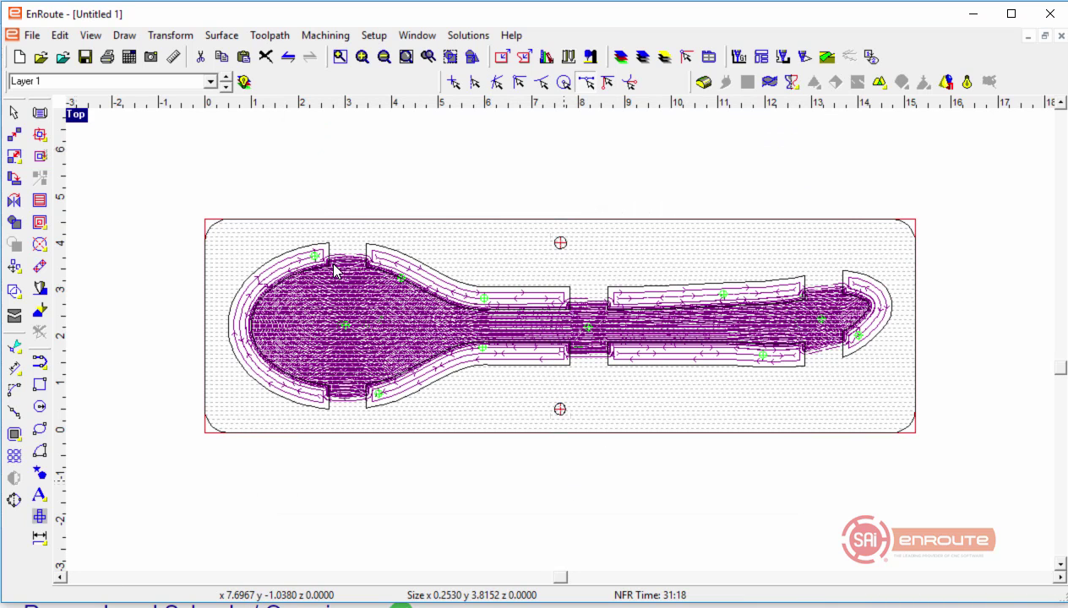
Step: Show all four views, select both drill holes and edit their toolpath to a depth of 3.1
double_click(86, 113)
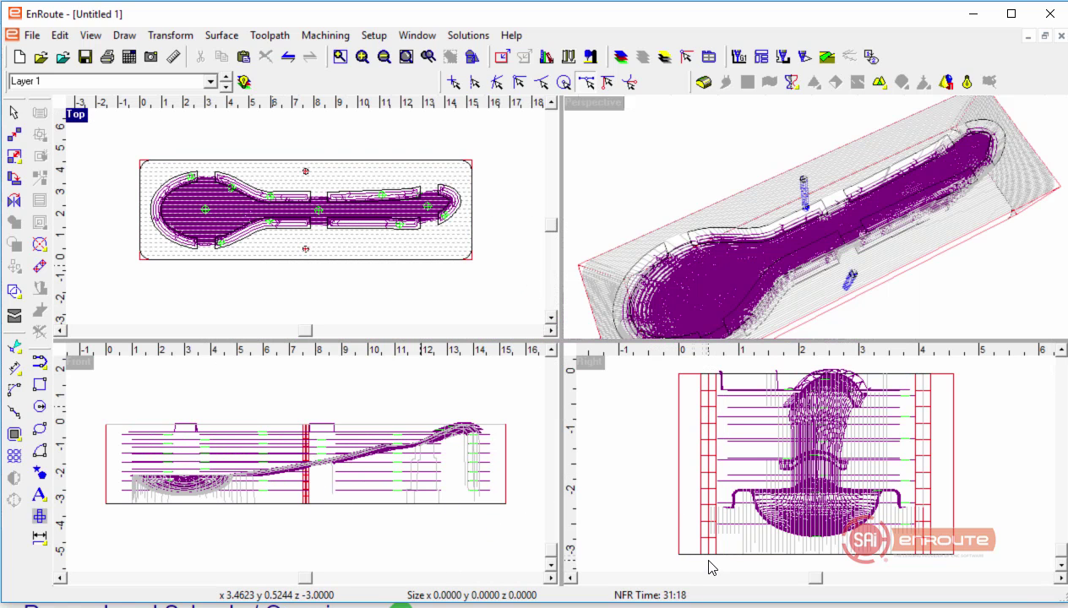
left_click(306, 170)
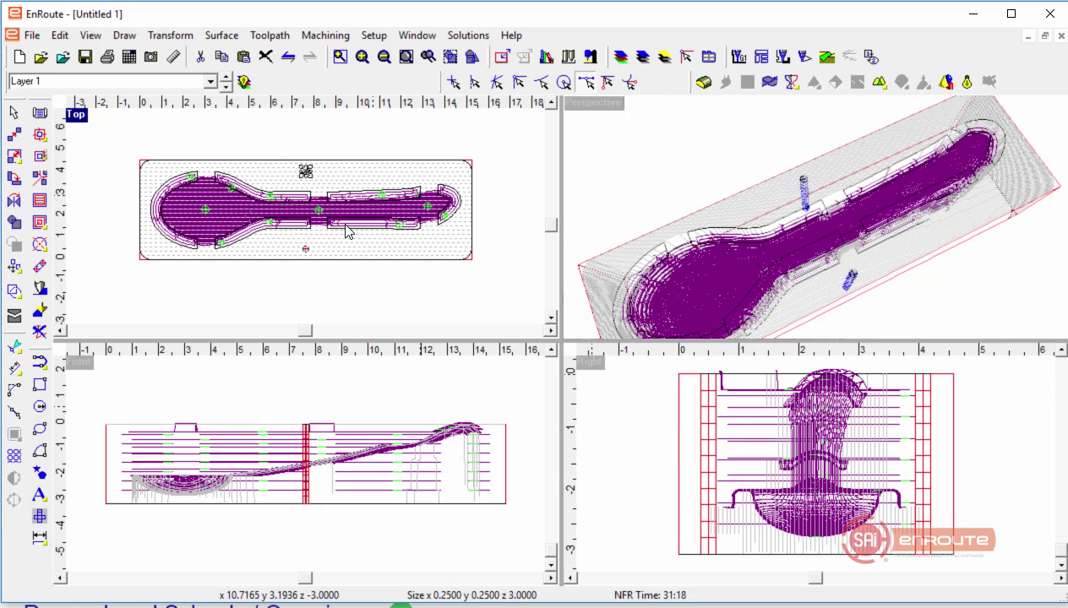
left_click(305, 249, "shift")
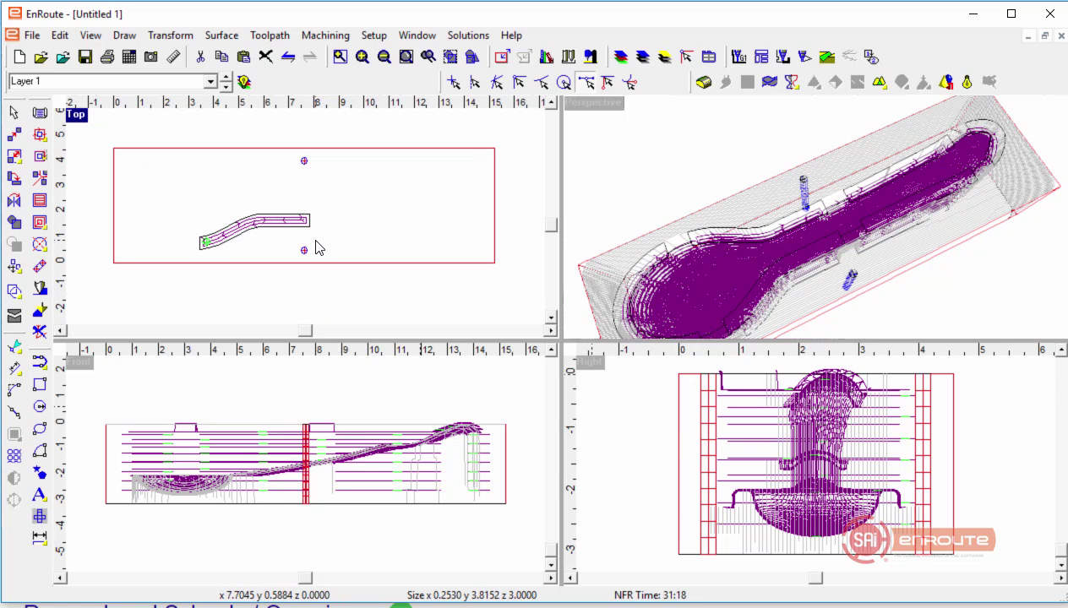
right_click(302, 252)
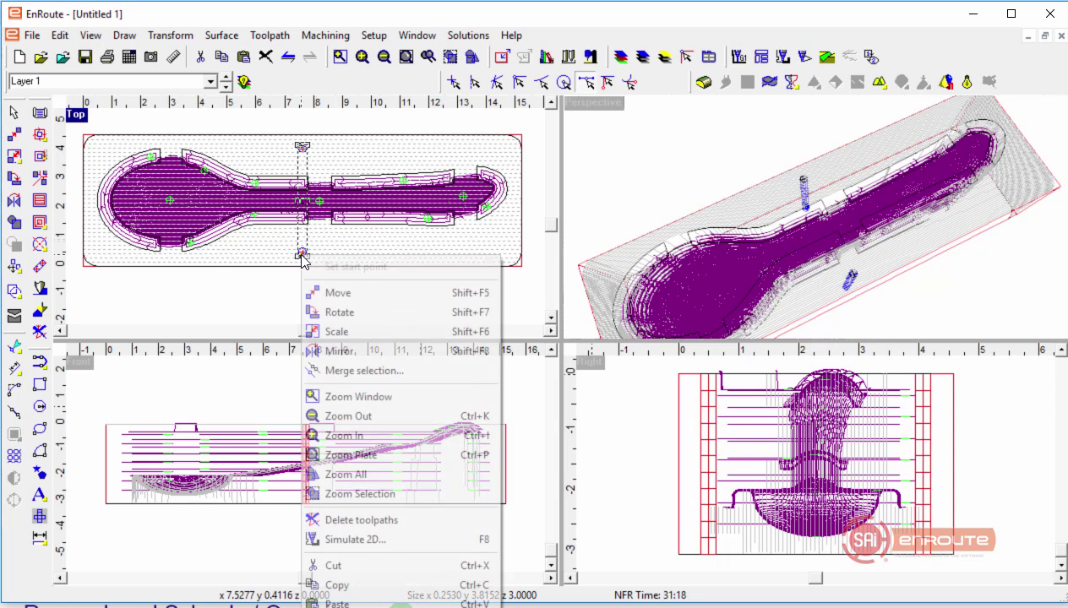
left_click(339, 57)
left_click_drag(276, 126, 329, 160)
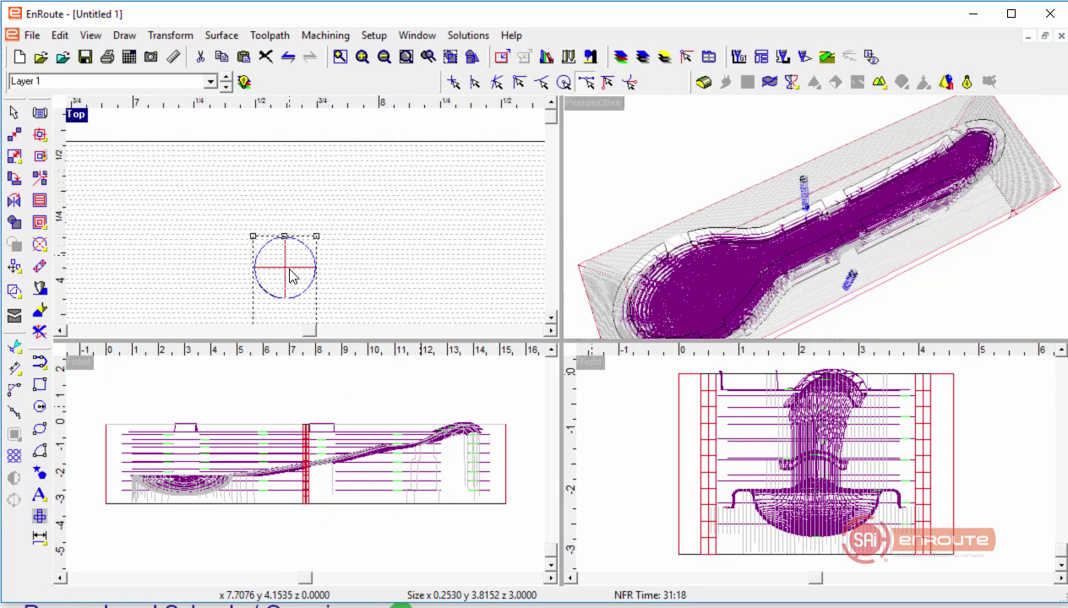
right_click(285, 270)
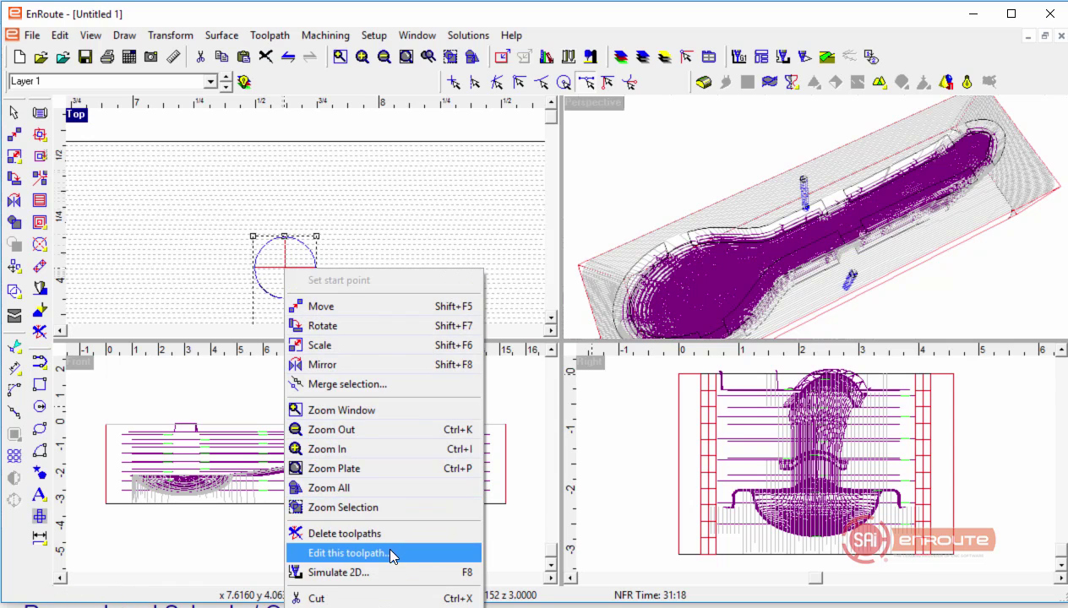
left_click(393, 555)
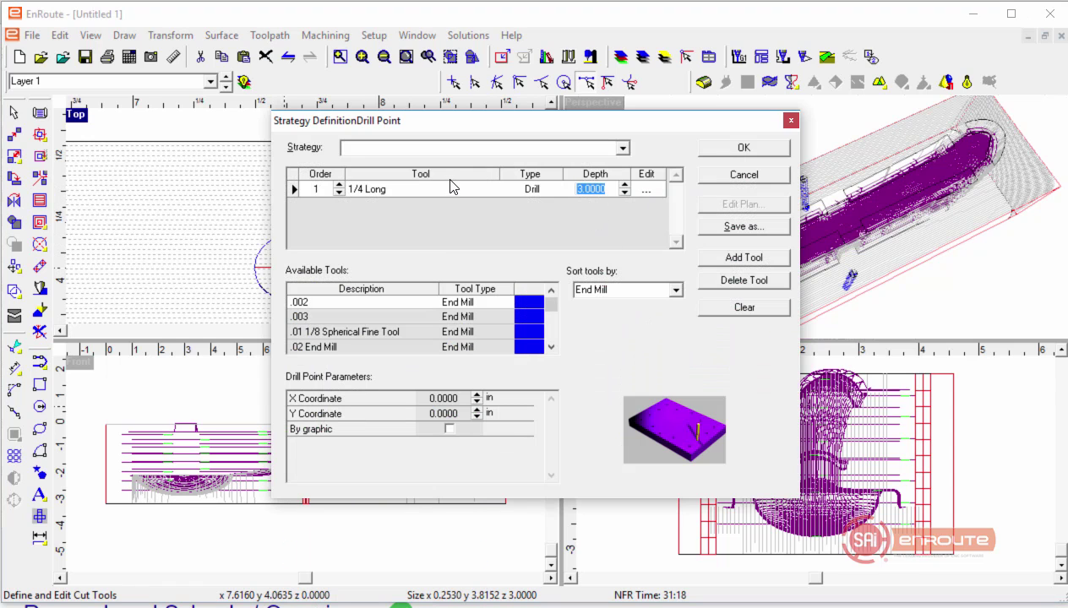
type("3")
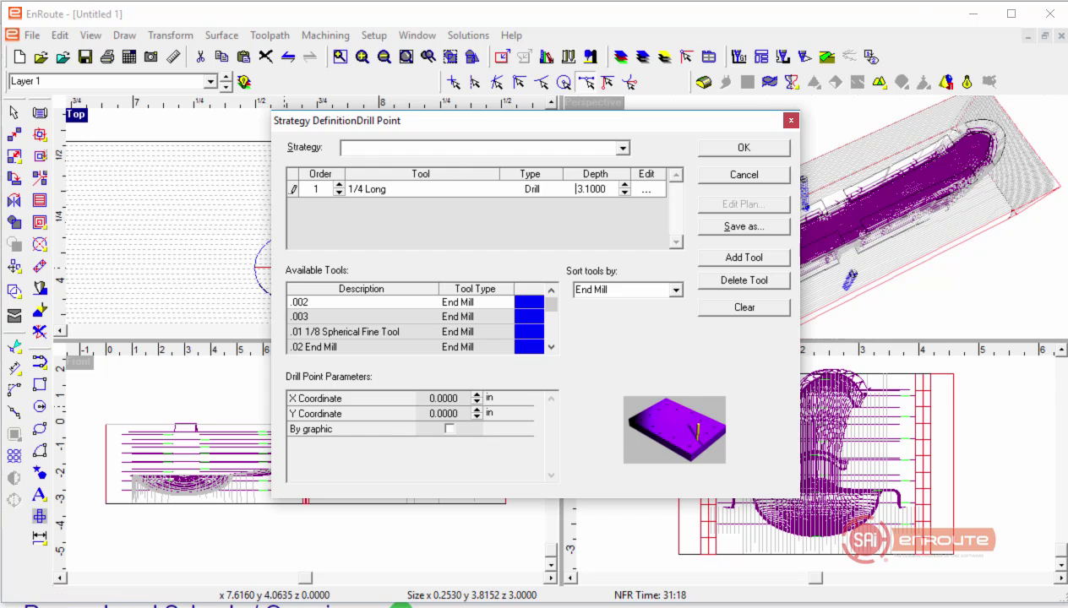
left_click(746, 147)
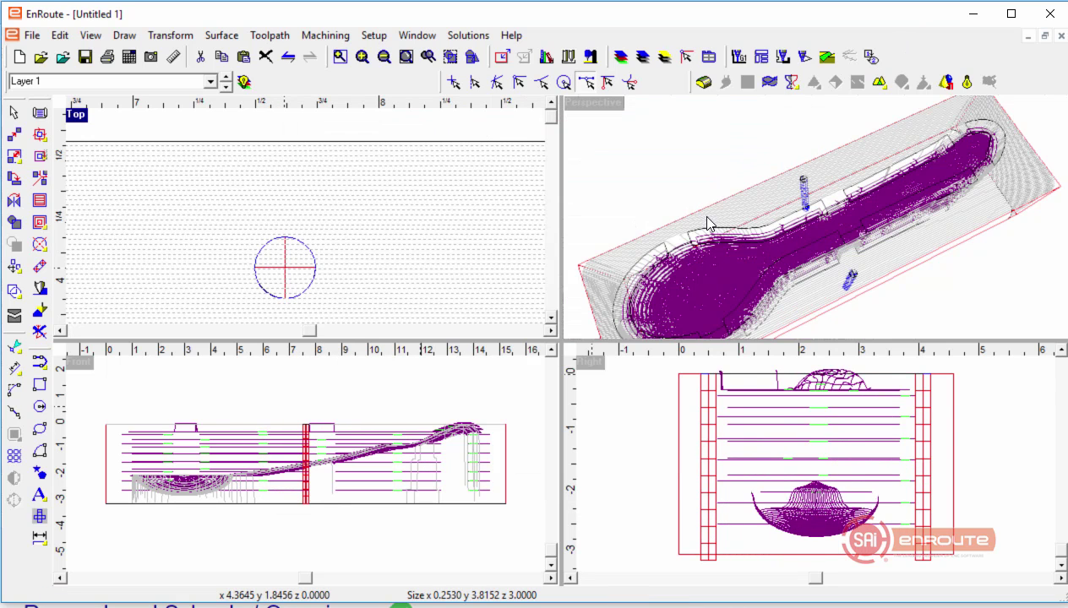
left_click(359, 136)
Step: Make Layer 4 the current layer and turn on the Imported_2 layer so both are displayed together
scroll(356, 220, "down", 2)
scroll(357, 220, "down", 3)
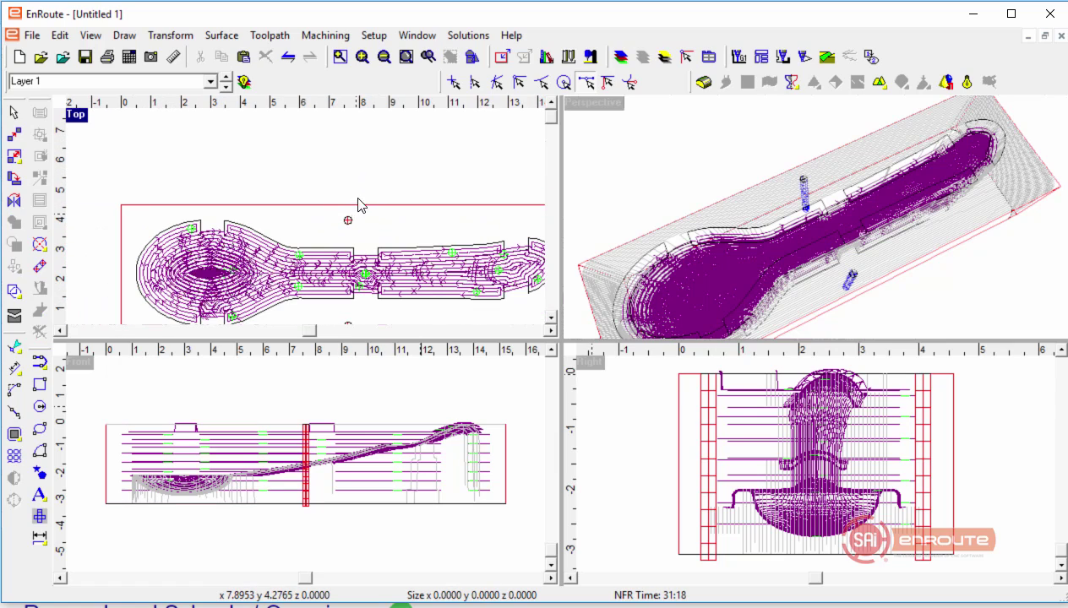
scroll(357, 215, "down", 2)
scroll(357, 214, "down", 1)
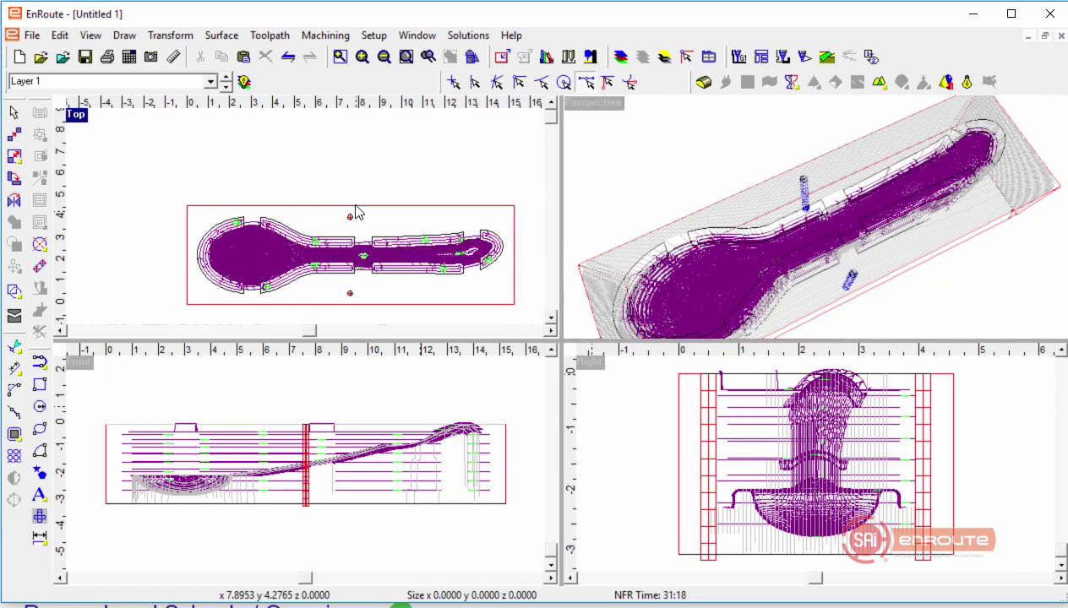
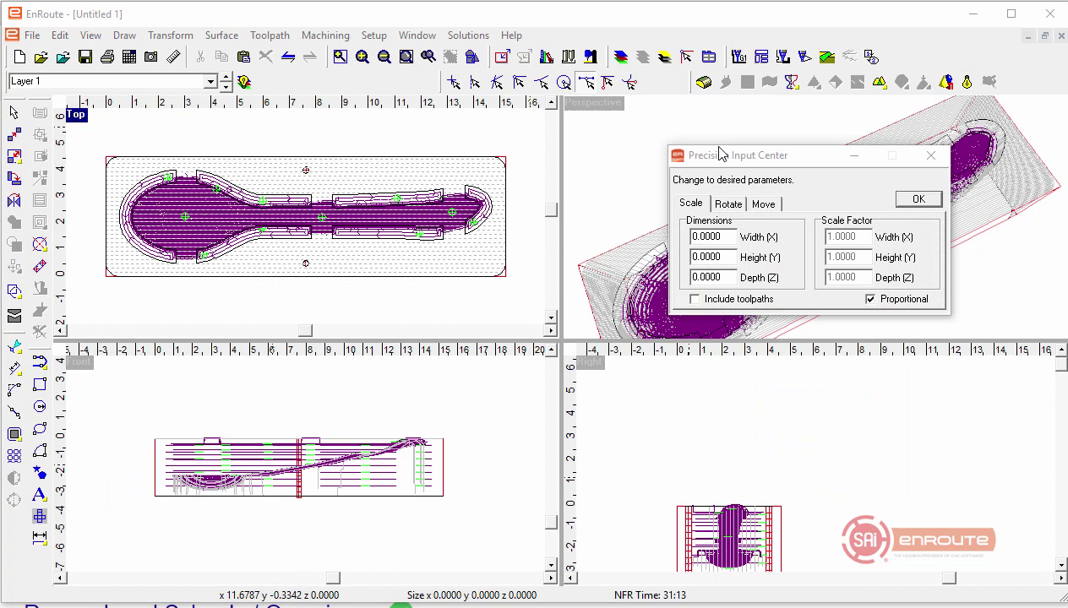
left_click(226, 88)
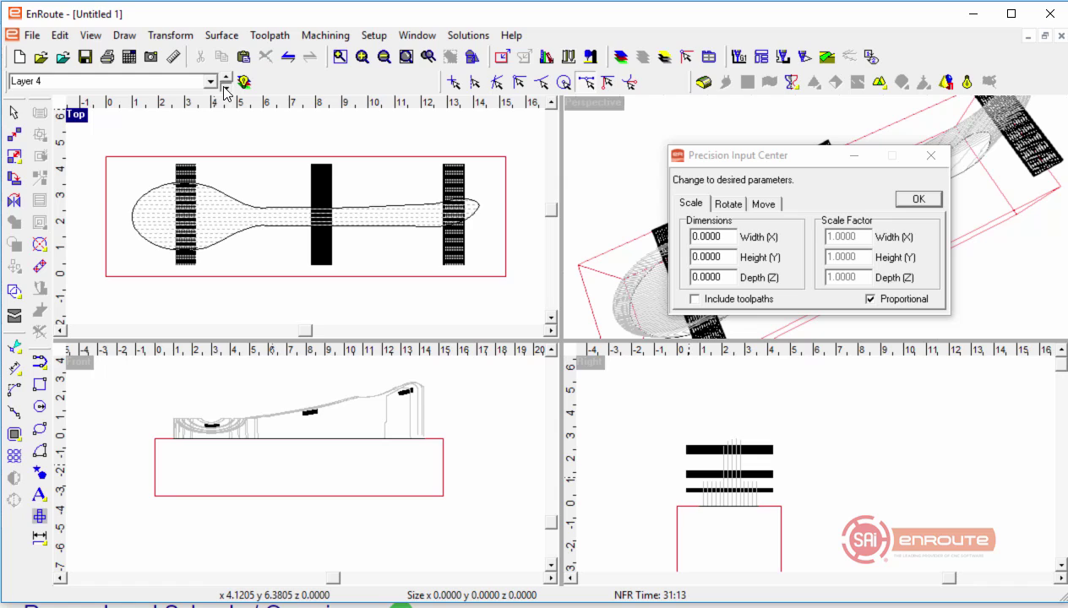
left_click(195, 172)
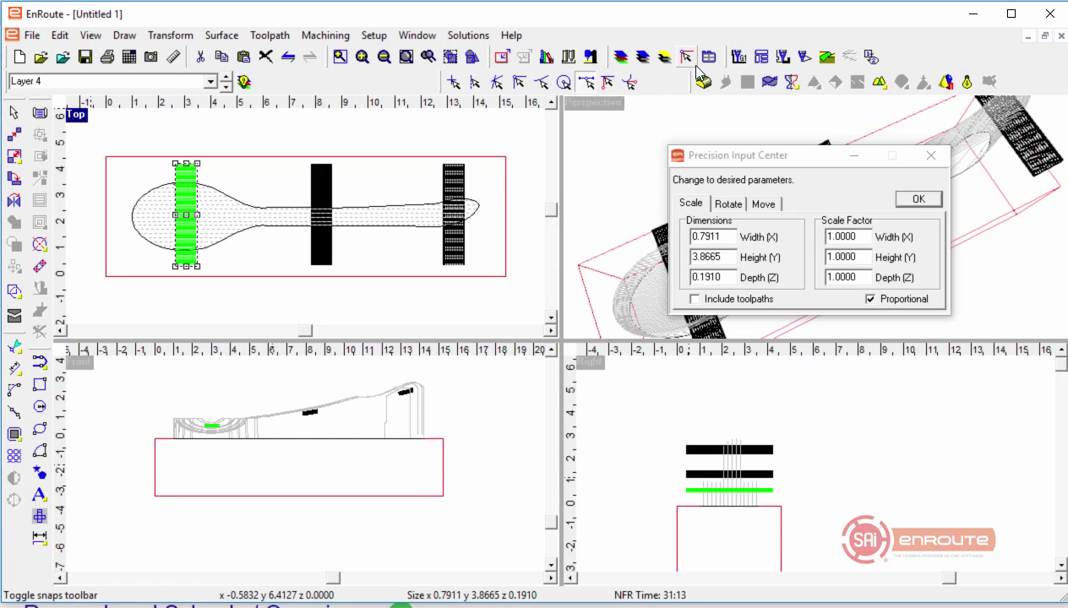
left_click(620, 56)
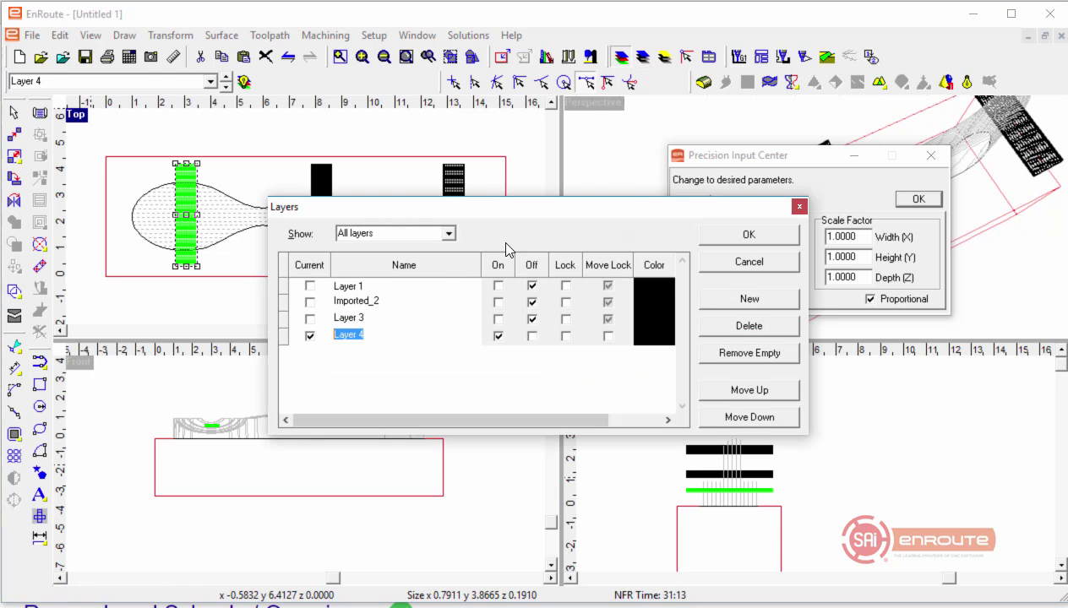
left_click(499, 302)
left_click(745, 235)
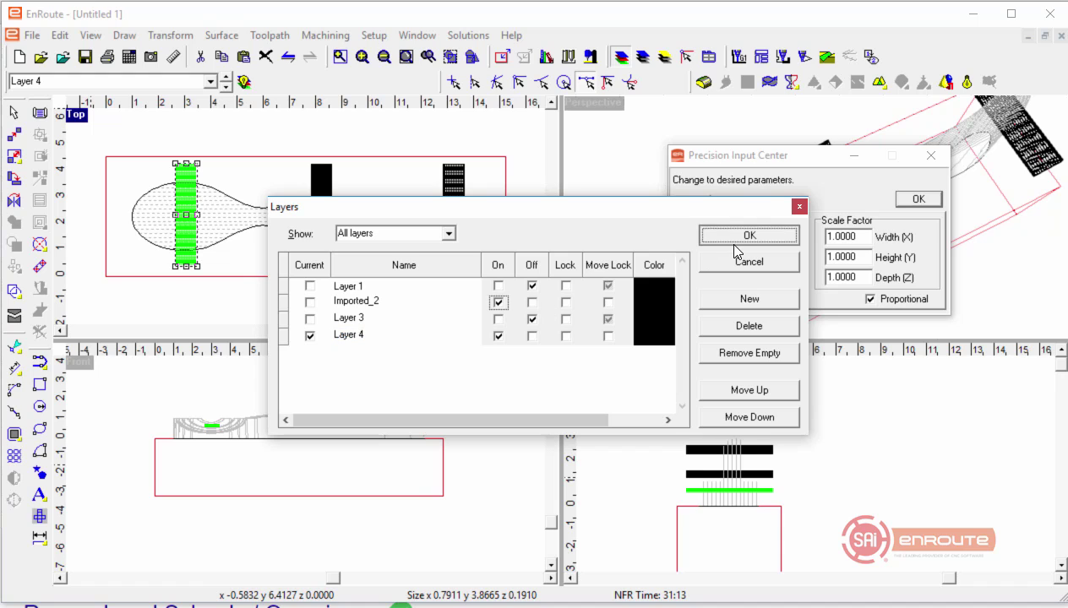
left_click(382, 278)
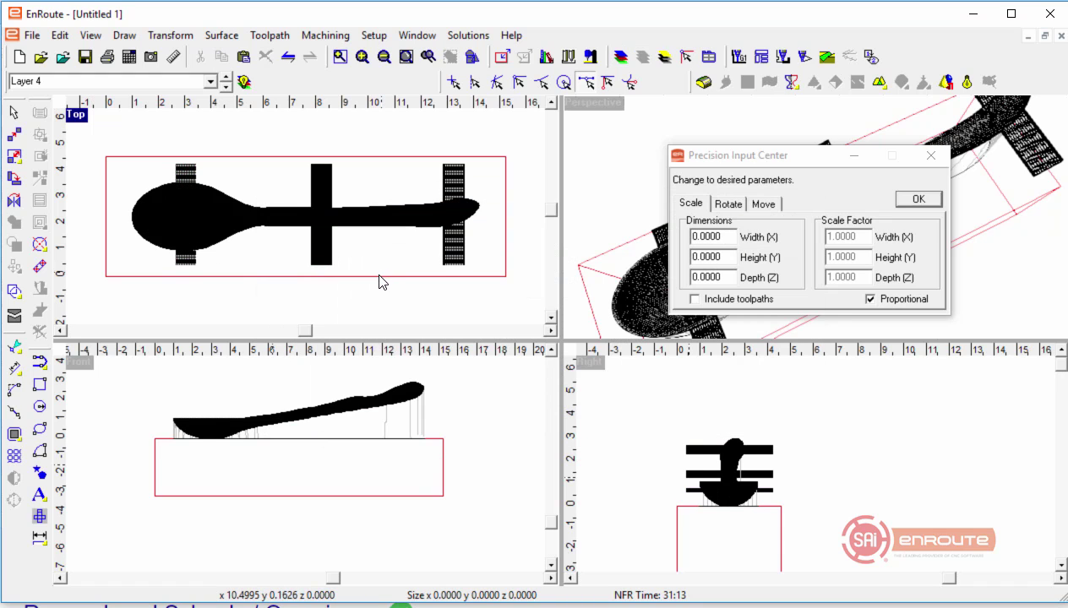
Step: Clear the vertical edge lines from the spoon relief and rotate the spoon and its three supports 180 degrees about the X axis
left_click_drag(108, 142, 494, 280)
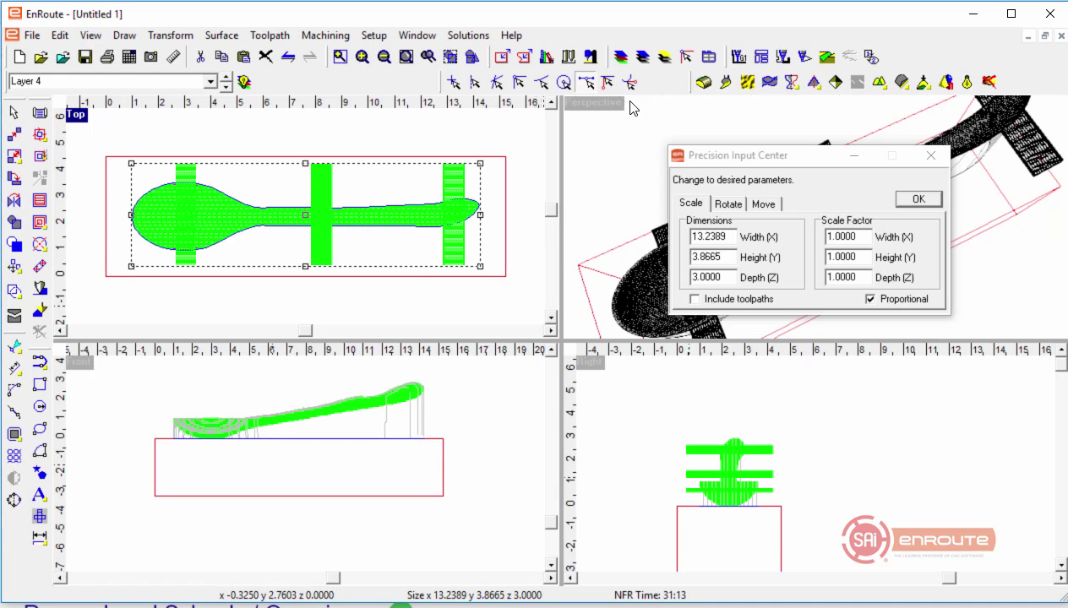
left_click(989, 82)
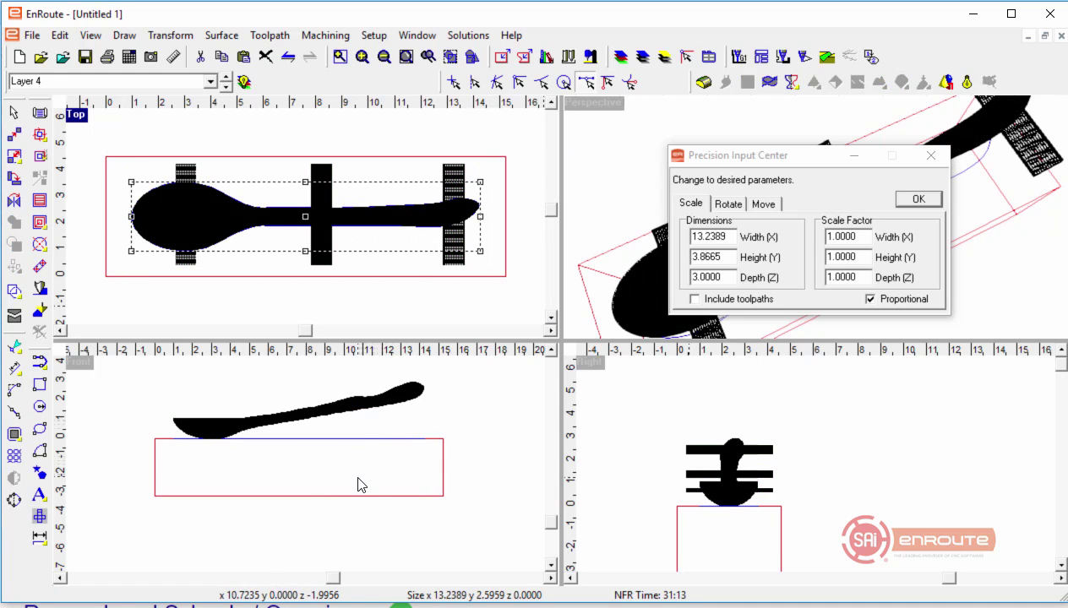
left_click_drag(81, 145, 517, 307)
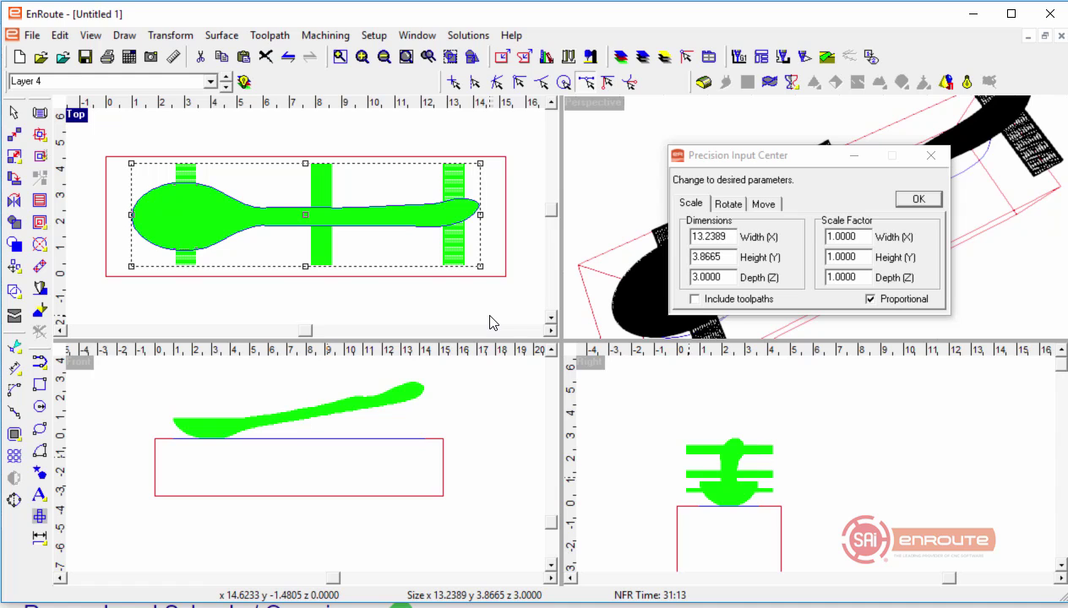
left_click(729, 205)
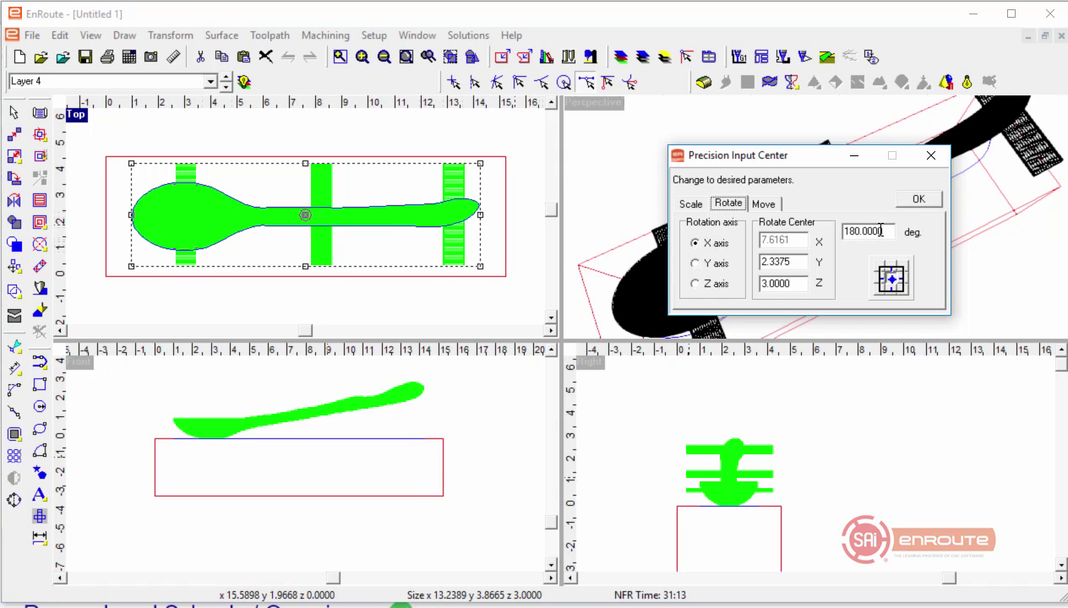
left_click(918, 198)
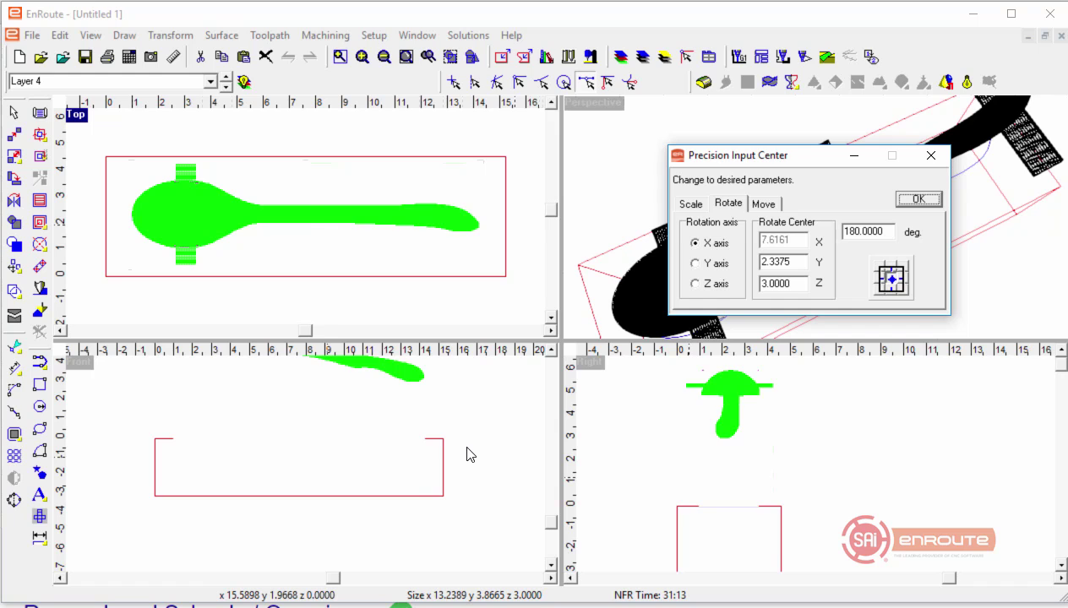
Step: Move the rotated spoon and its supports together to a Z location of 0
left_click(334, 500)
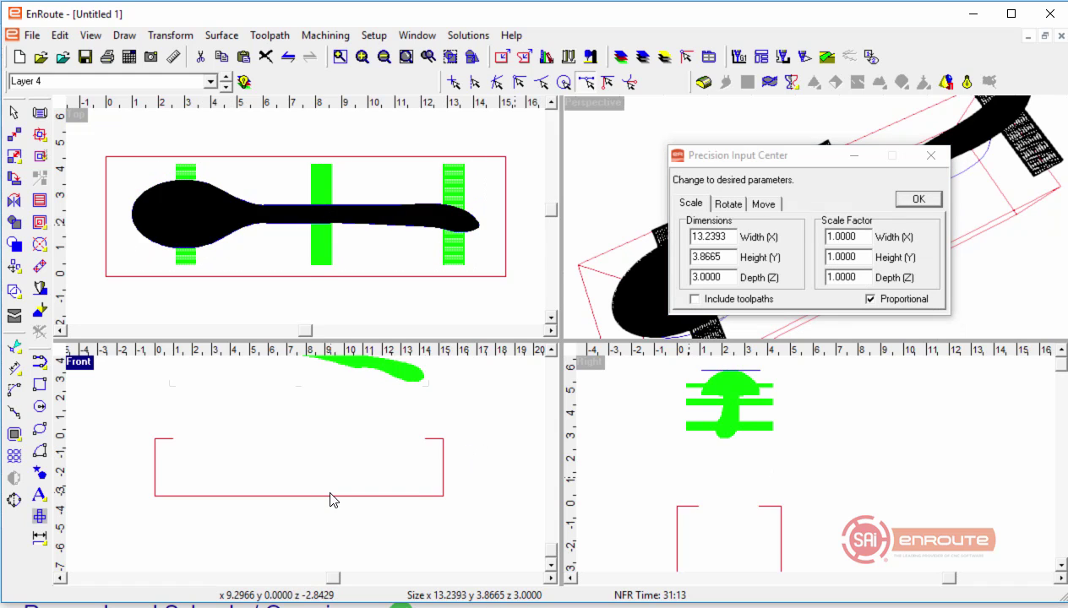
scroll(329, 494, "down", 3)
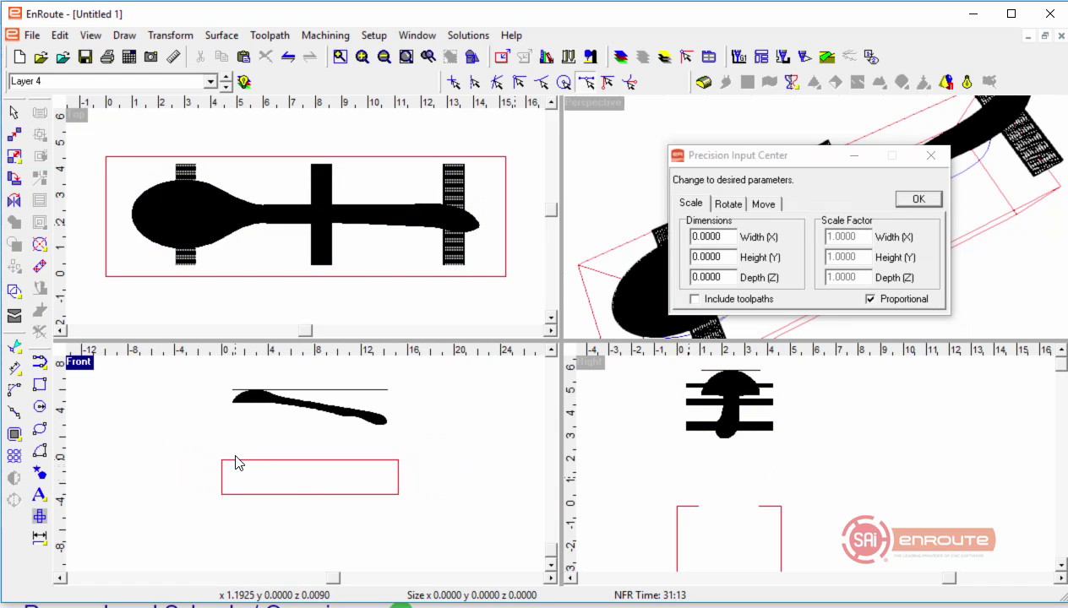
left_click_drag(185, 366, 396, 445)
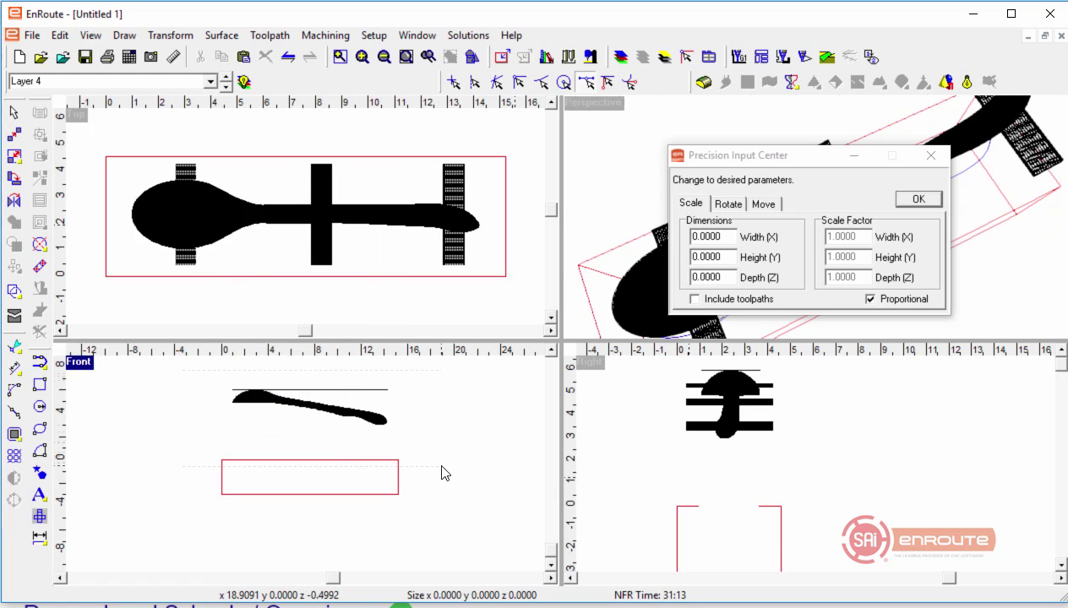
left_click(765, 205)
double_click(729, 278)
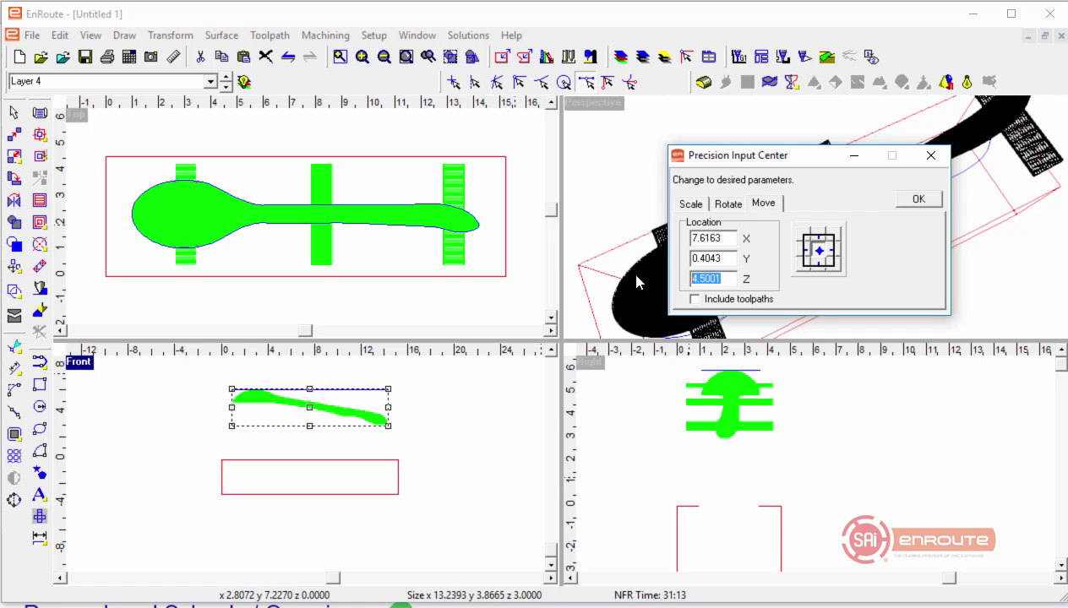
type("3.0000")
left_click_drag(729, 281, 650, 279)
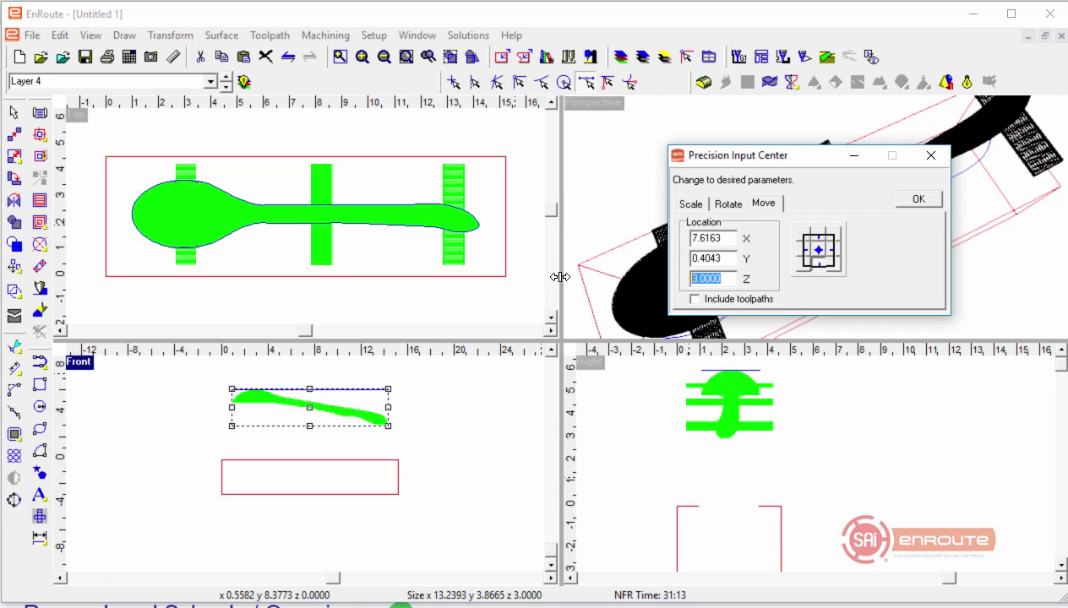
type("0.0000")
key("Tab")
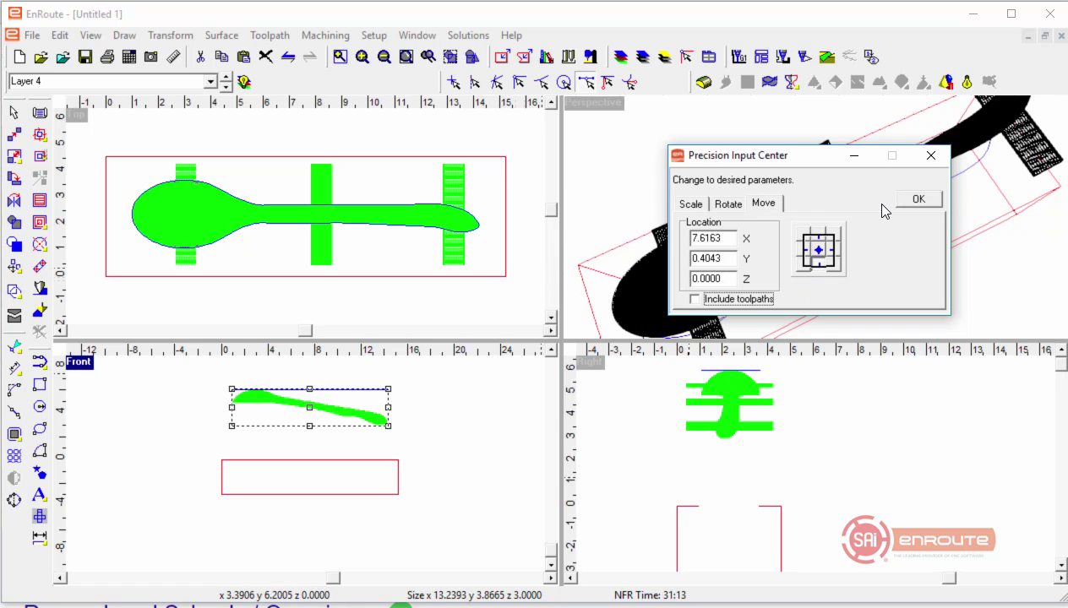
left_click(915, 201)
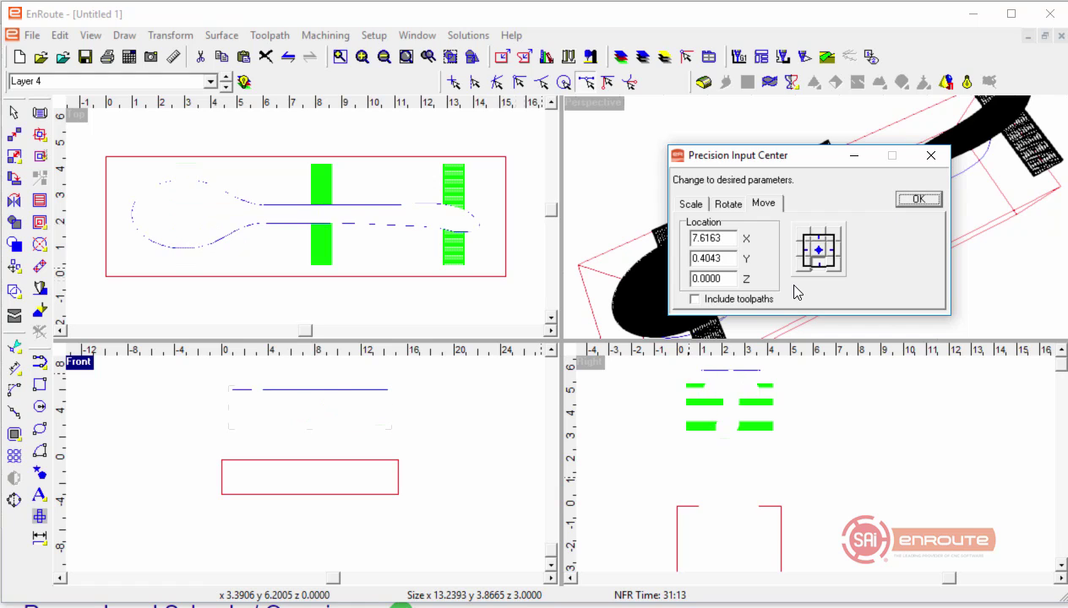
Step: Select only the spoon's outline contour above the plate and set its Z location to 0
left_click(346, 269)
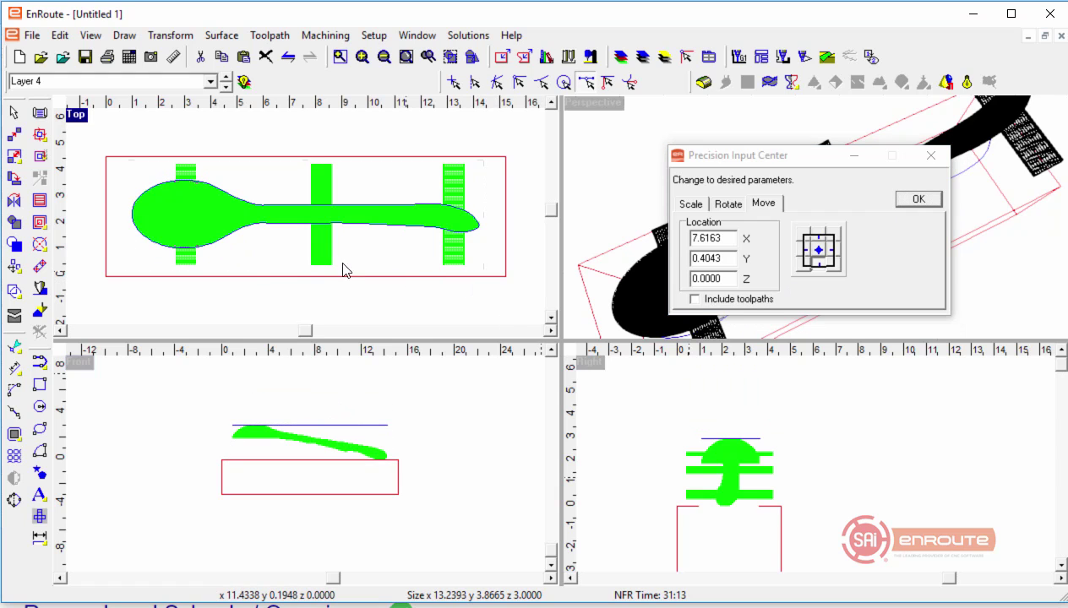
left_click_drag(124, 184, 494, 254)
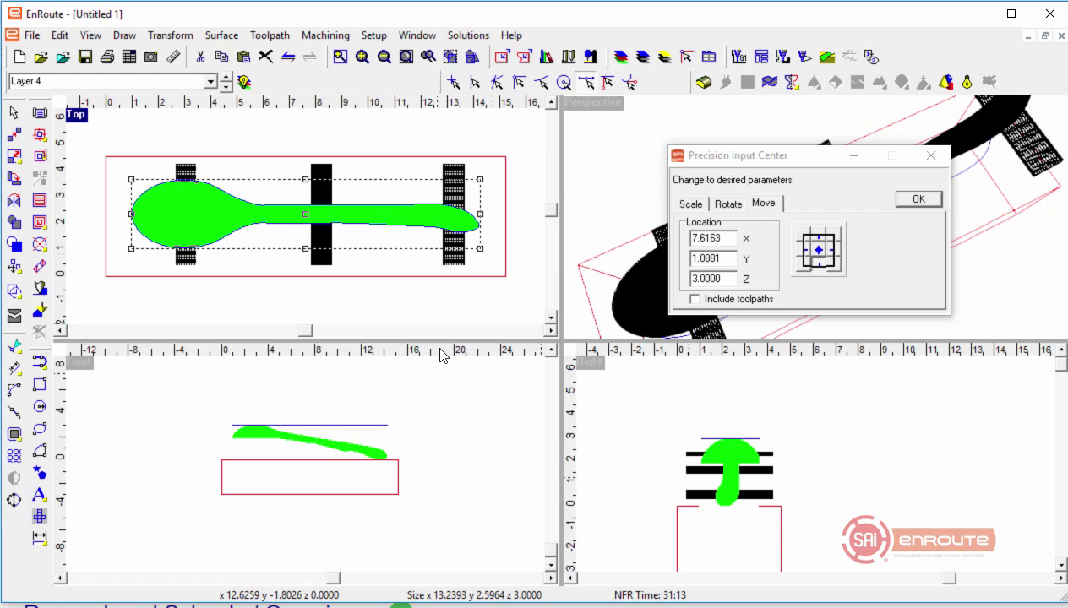
left_click(414, 429)
left_click(381, 427)
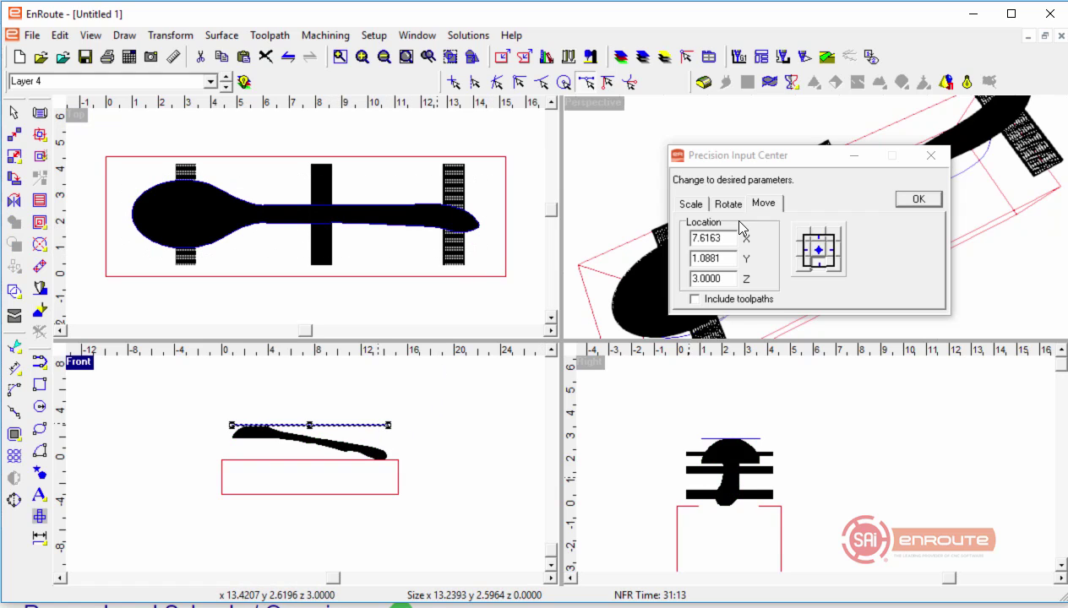
double_click(730, 277)
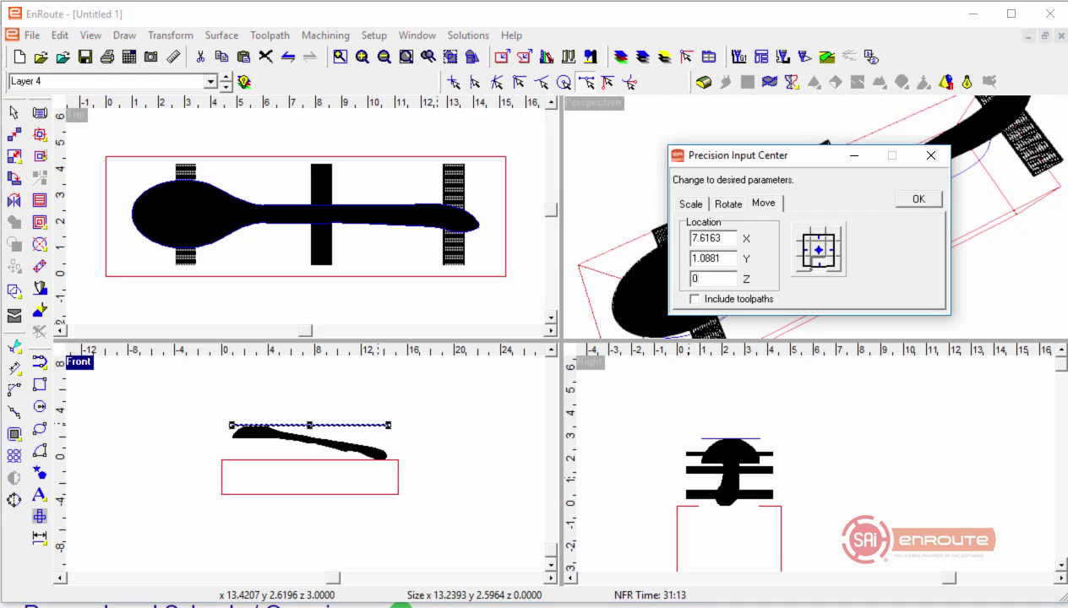
key("Tab")
left_click(936, 197)
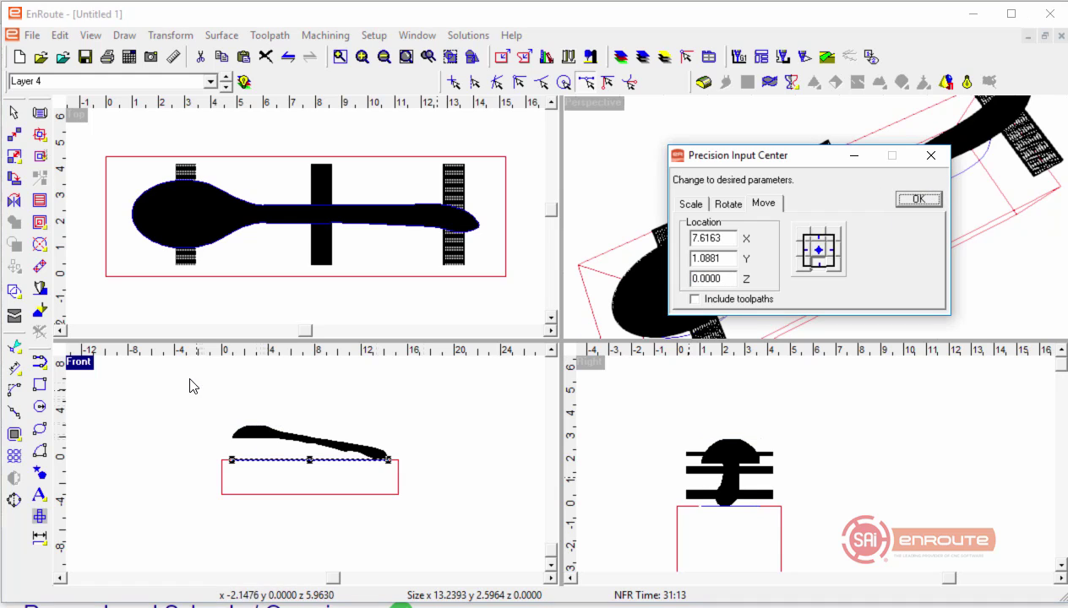
Step: Select the short contours at the bowl support and set their Z location to 0
left_click_drag(191, 381, 320, 437)
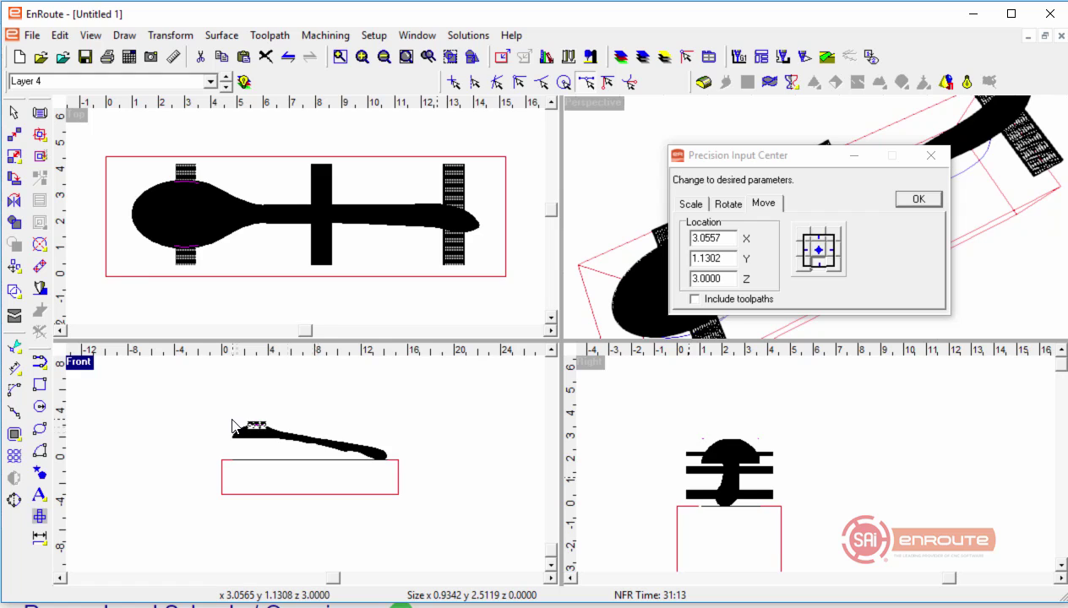
scroll(232, 424, "up", 2)
left_click_drag(236, 406, 312, 443)
left_click(715, 287)
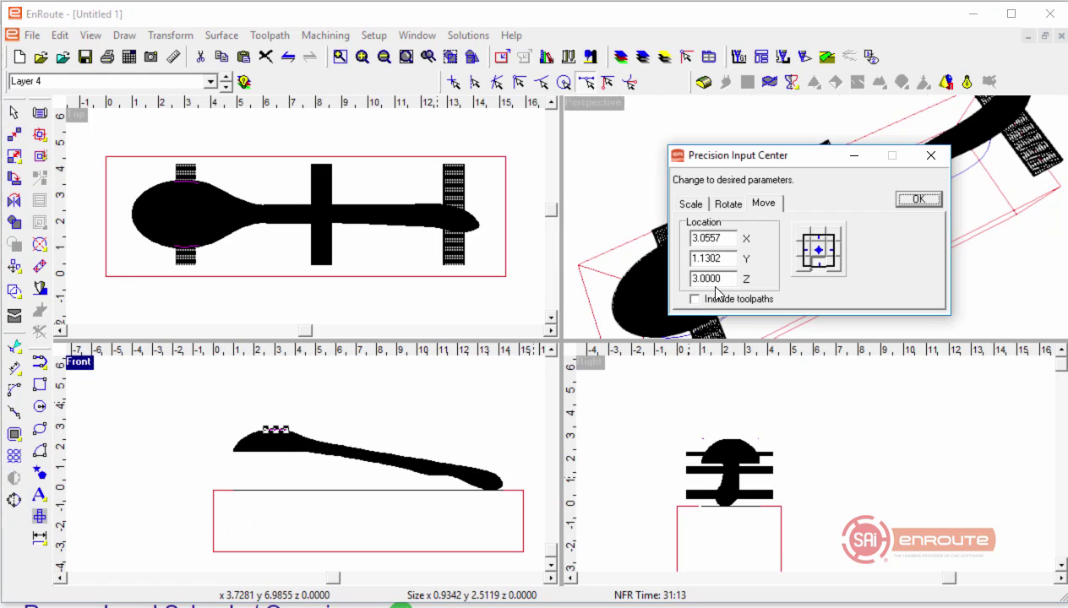
left_click_drag(719, 279, 684, 282)
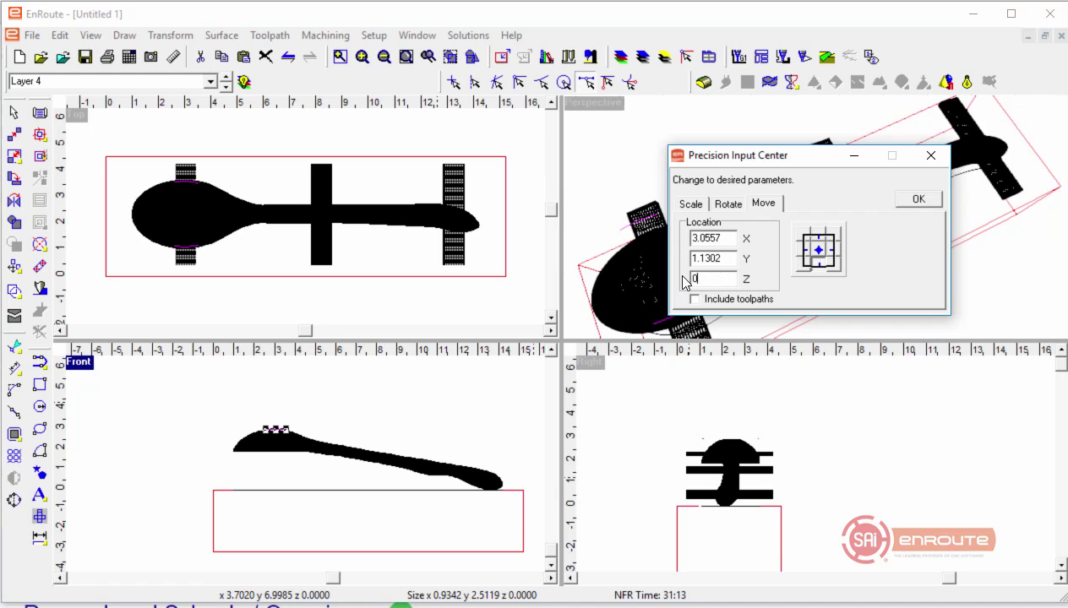
key("Tab")
left_click(918, 200)
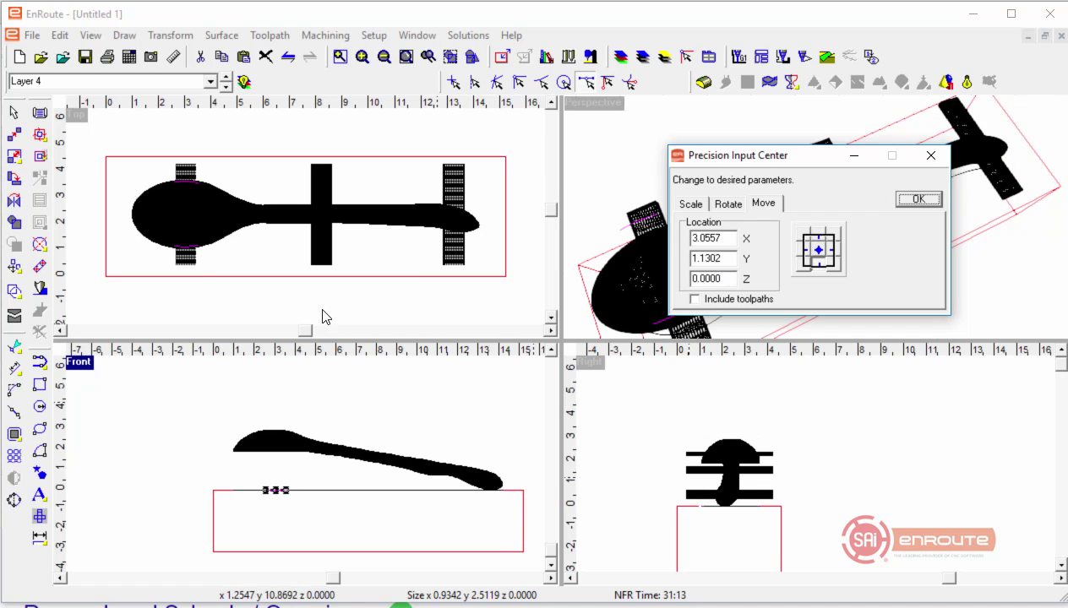
right_click(210, 300)
left_click(118, 309)
scroll(188, 243, "up", 2)
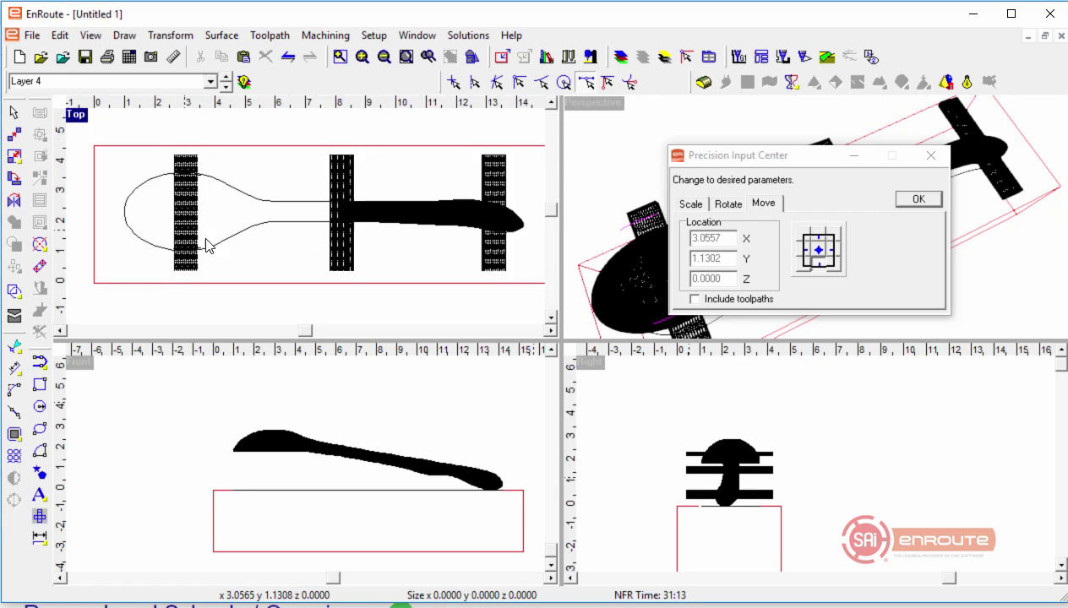
scroll(314, 299, "down", 2)
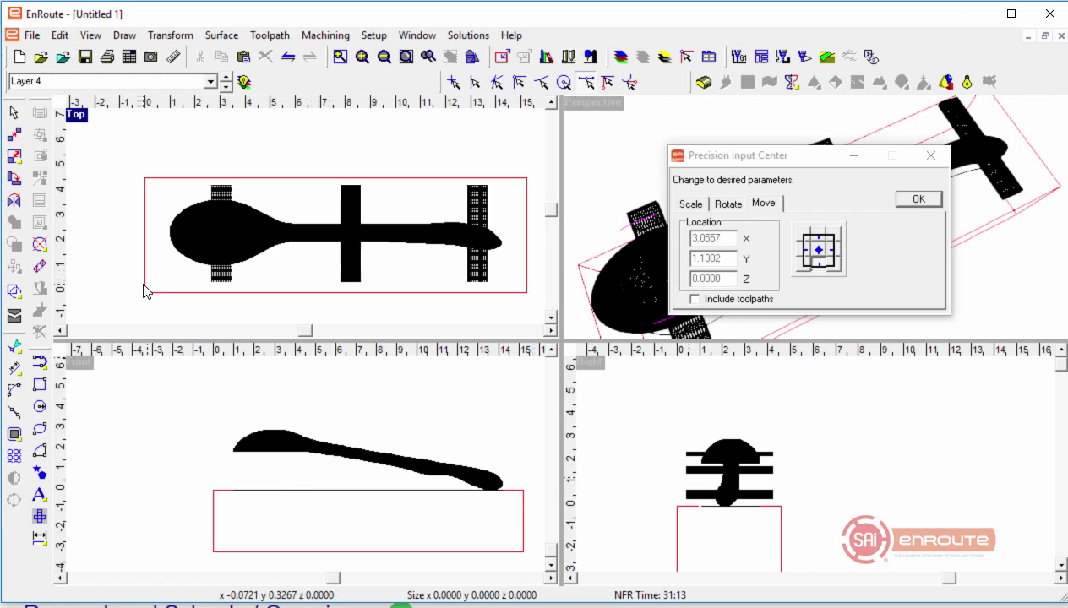
key("ctrl+z")
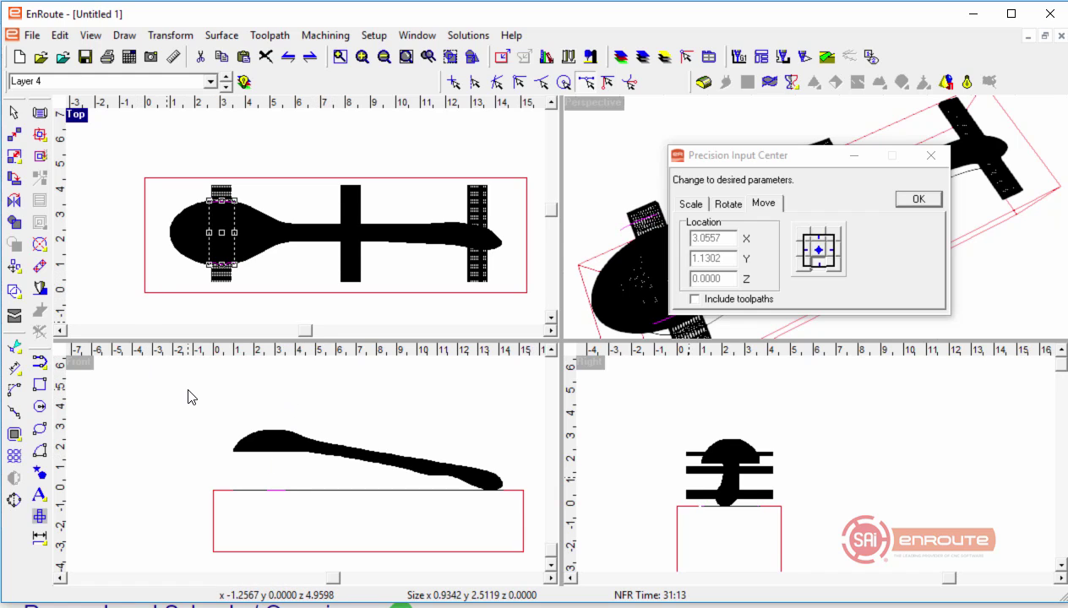
left_click(262, 429)
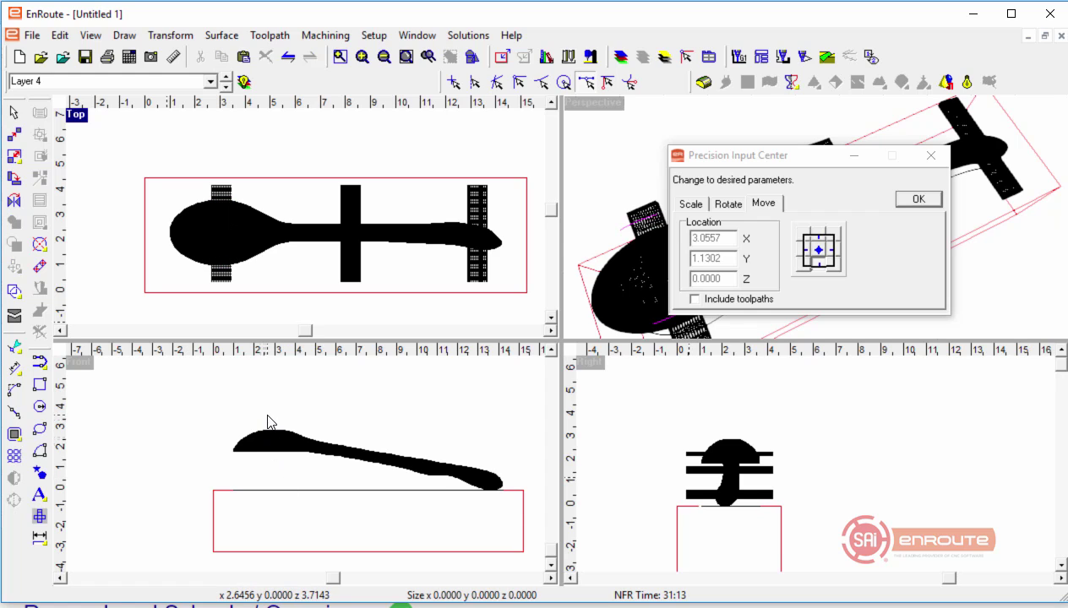
scroll(266, 437, "up", 2)
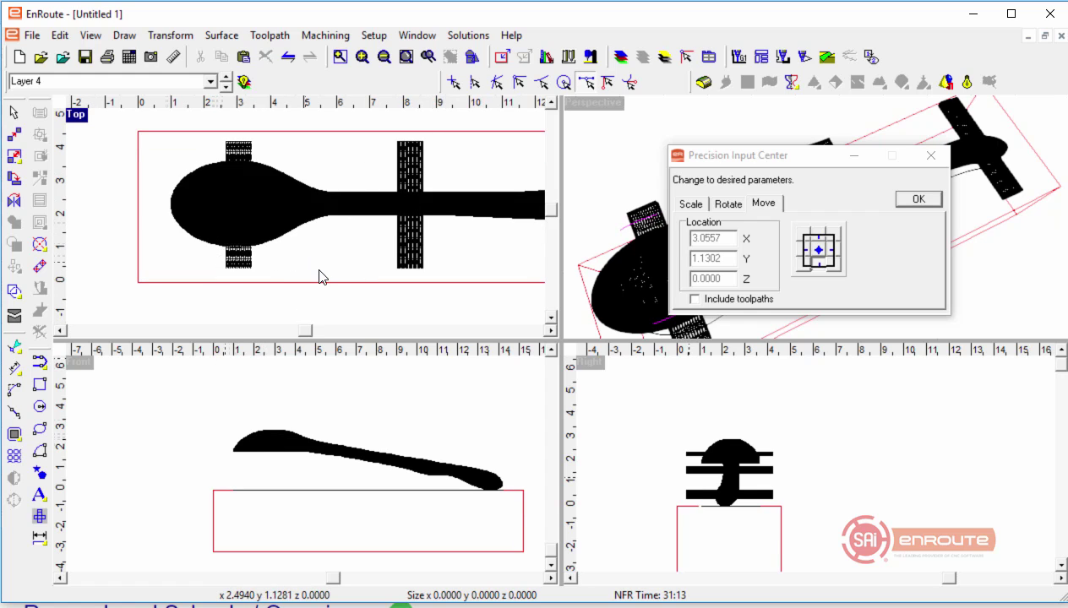
scroll(124, 174, "down", 1)
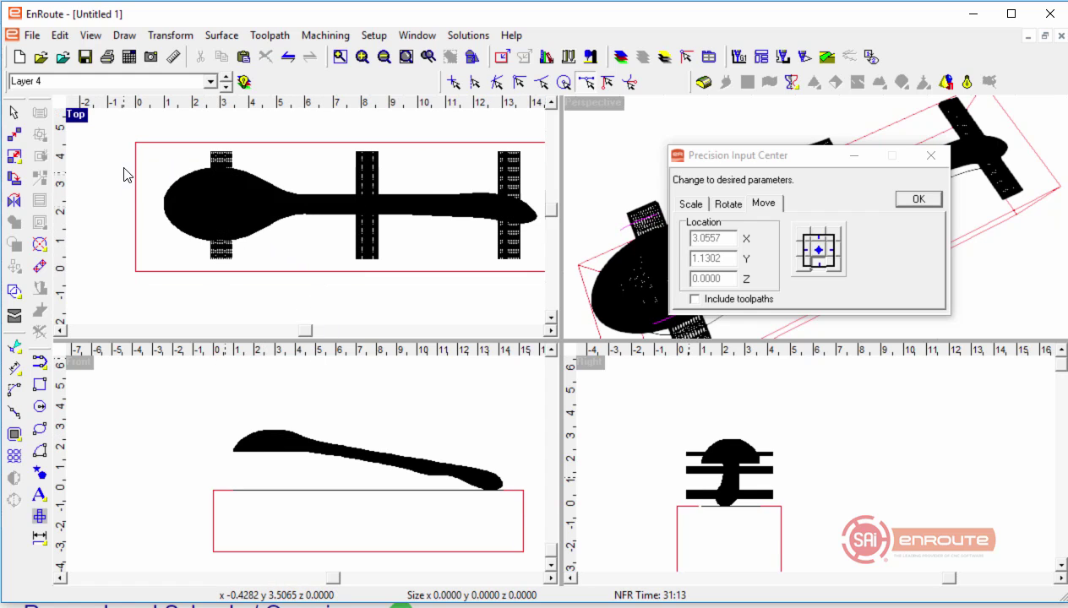
Step: Offset the spoon's contour outward once by 0.5 with rounded corners
left_click_drag(297, 216, 545, 239)
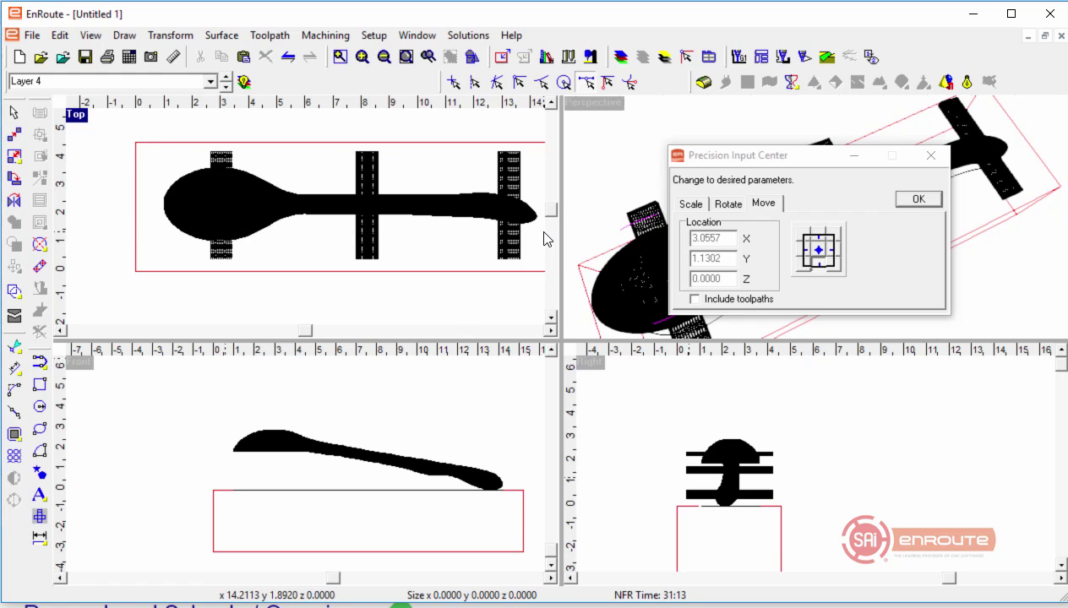
left_click_drag(135, 161, 545, 243)
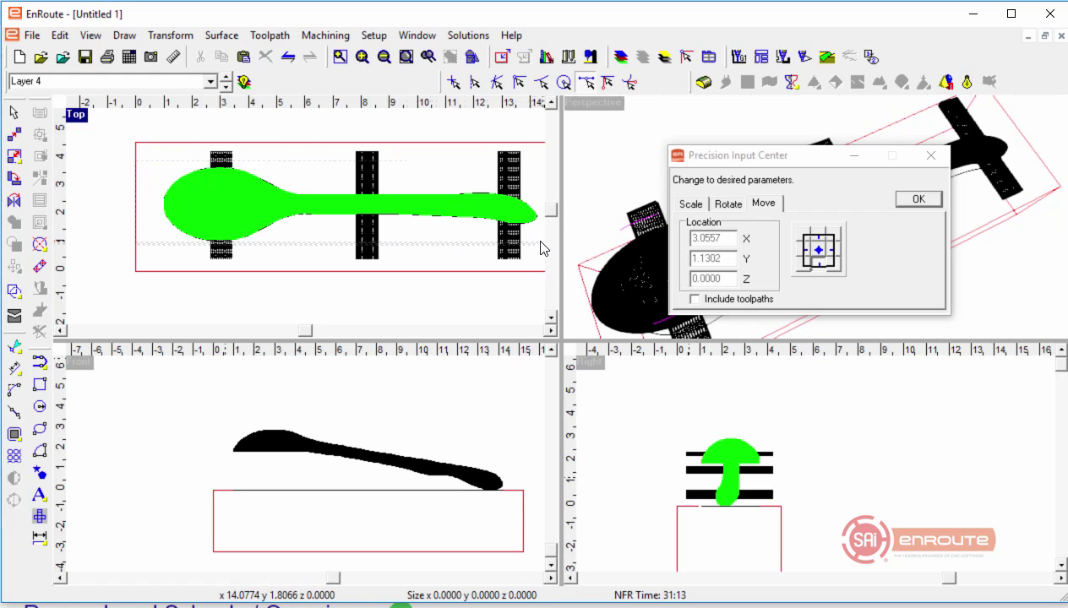
left_click(14, 433)
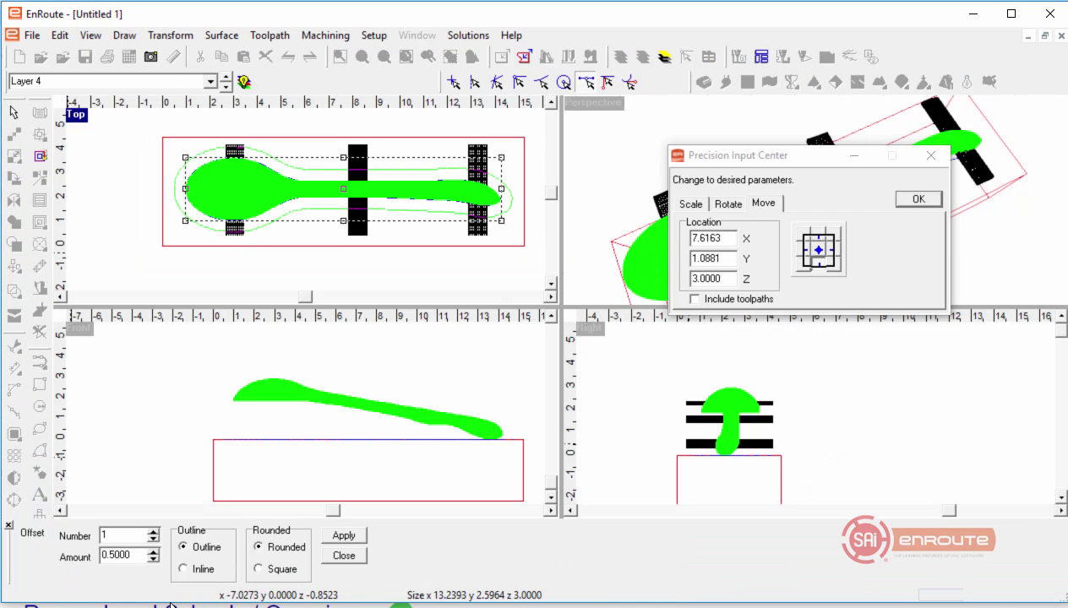
left_click(340, 537)
left_click(343, 556)
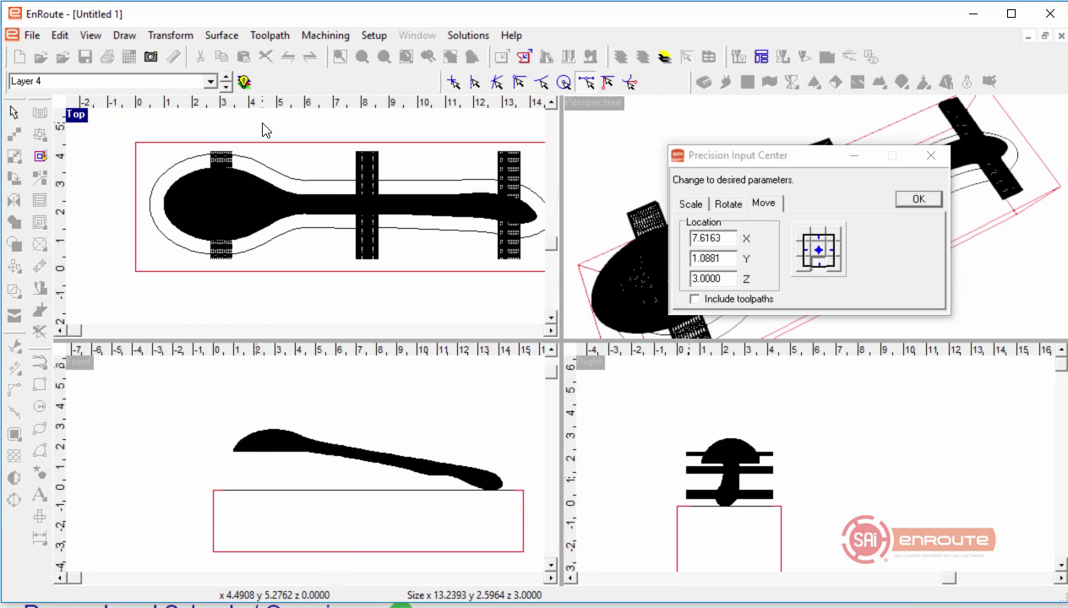
Step: Create a flat relief from the spoon's contour with height 0, base 0 and resolution 150
scroll(263, 135, "up", 1)
scroll(258, 165, "up", 2)
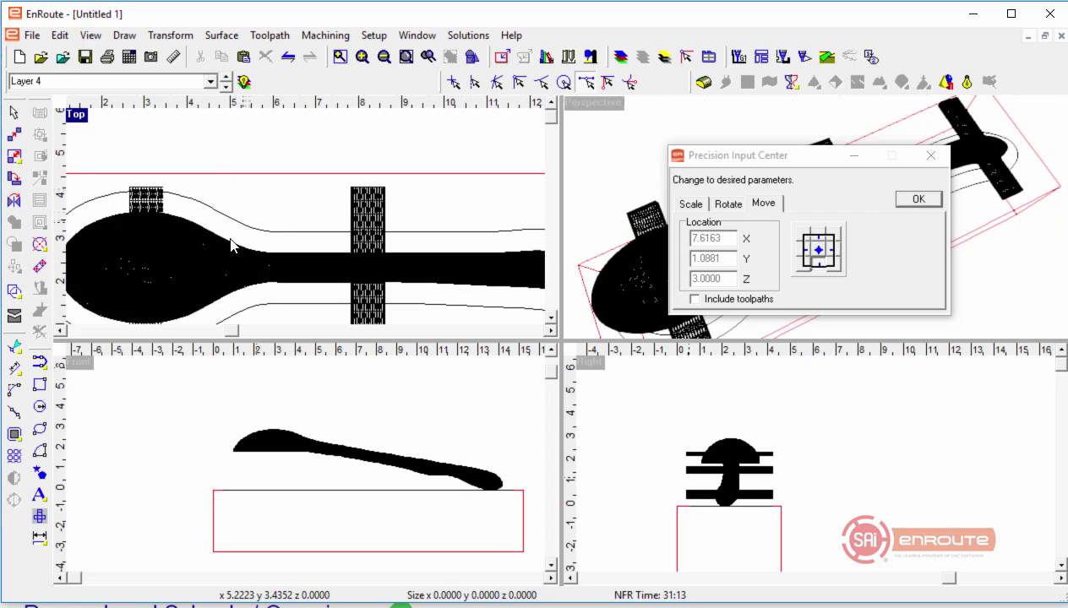
scroll(177, 225, "down", 1)
scroll(186, 221, "down", 1)
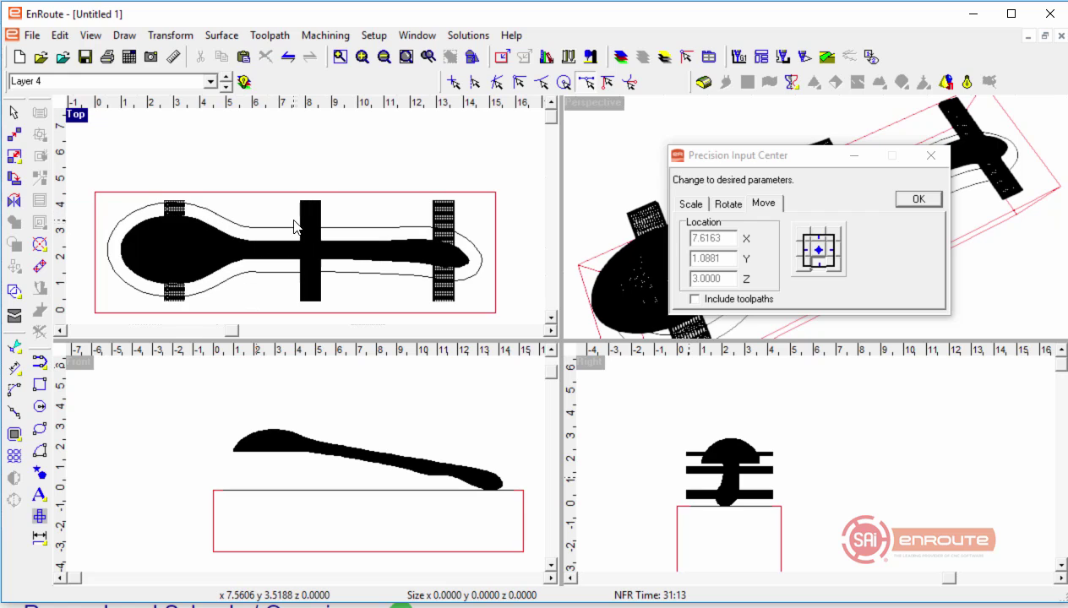
left_click_drag(78, 208, 505, 301)
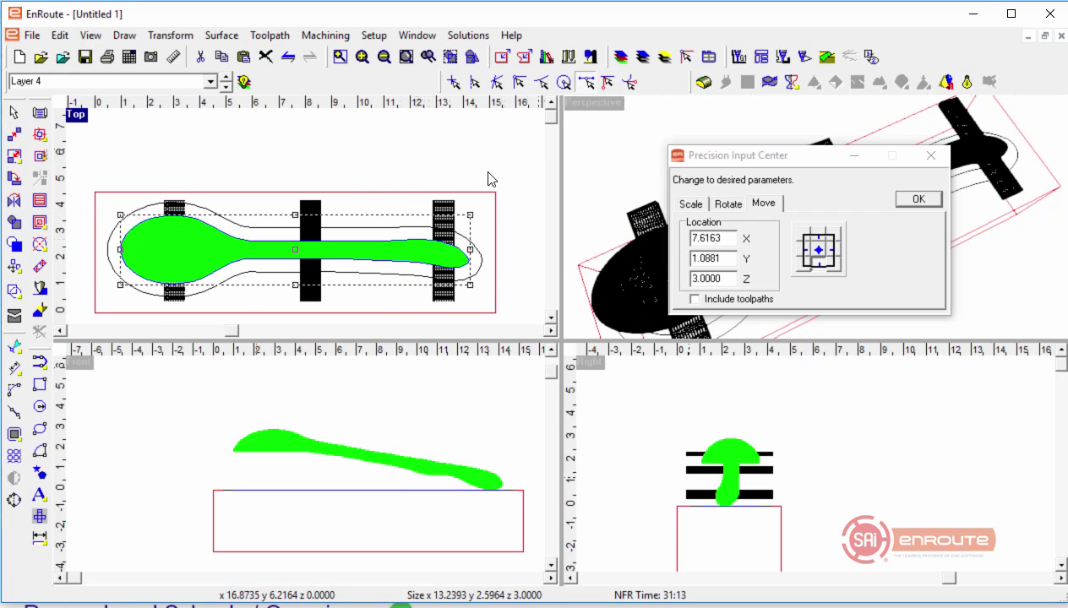
left_click(703, 82)
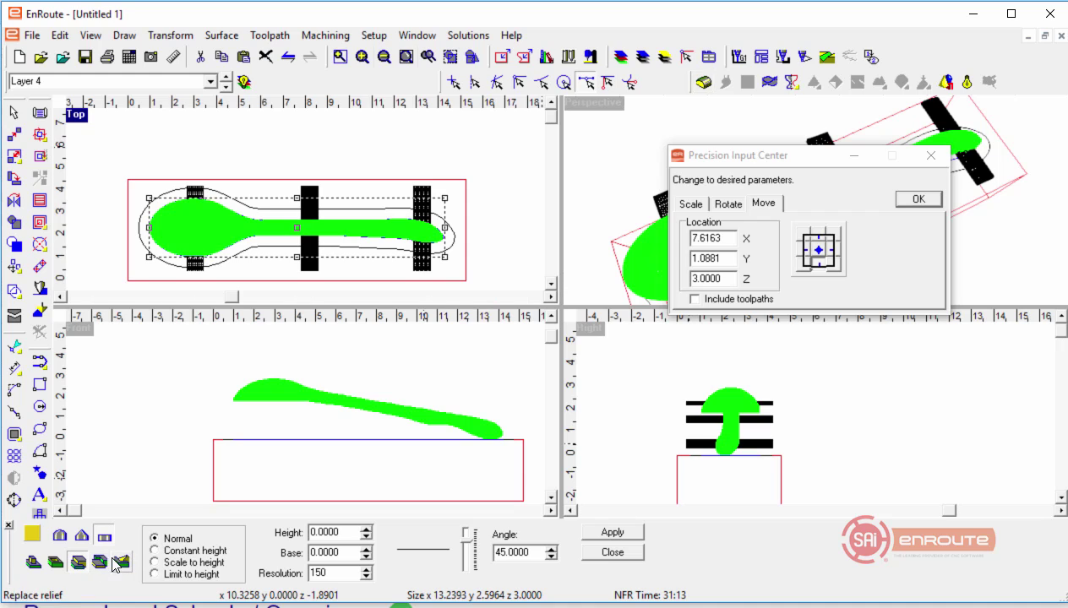
left_click(34, 562)
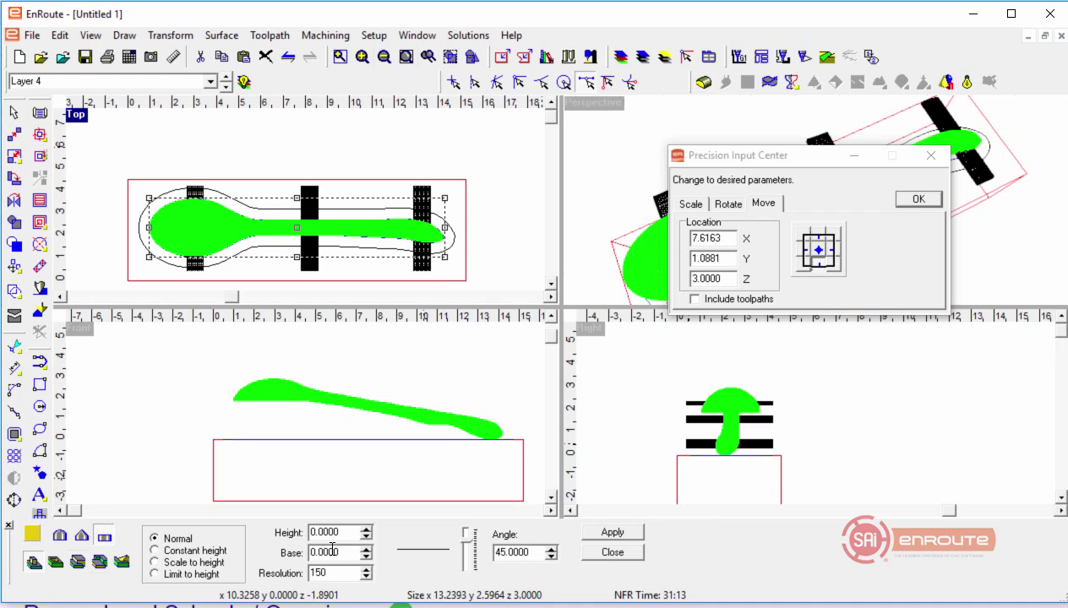
left_click(625, 533)
left_click(612, 553)
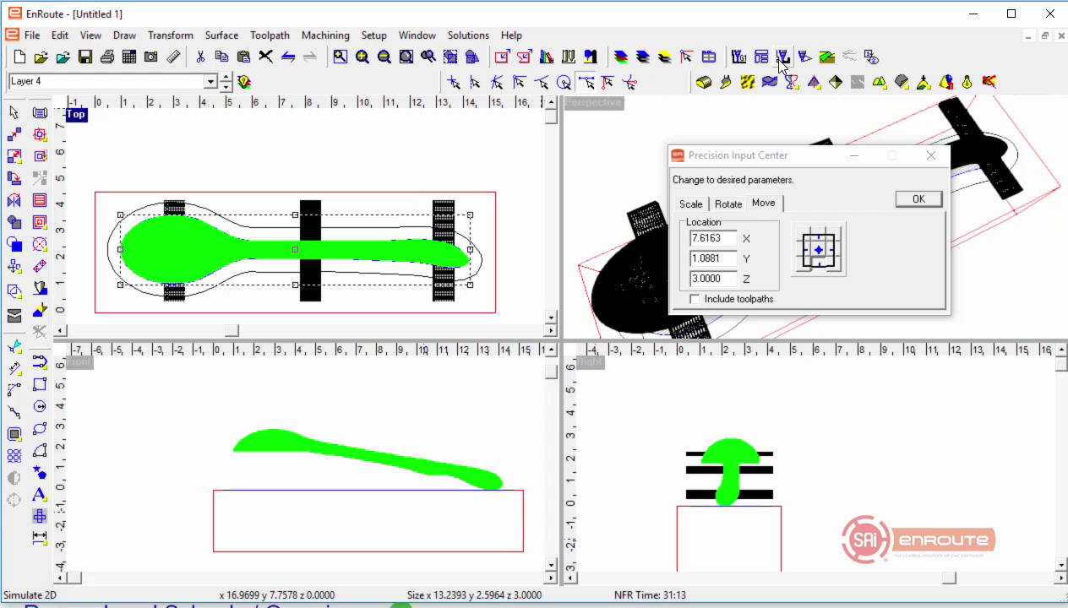
Step: Apply the spoon mesh to the new flat relief using the Add to relief method
left_click(815, 81)
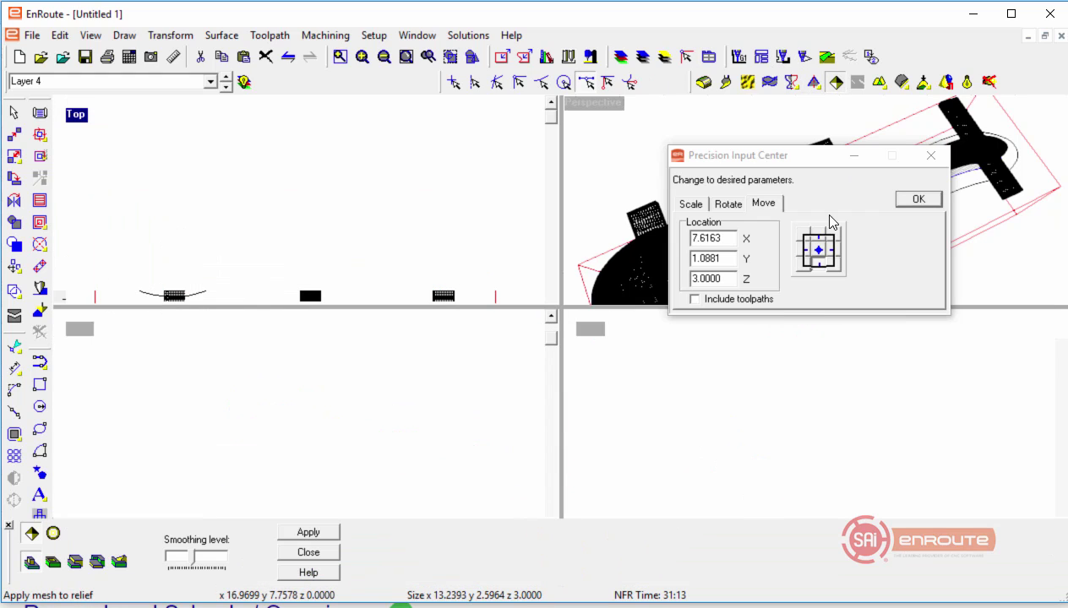
left_click(29, 564)
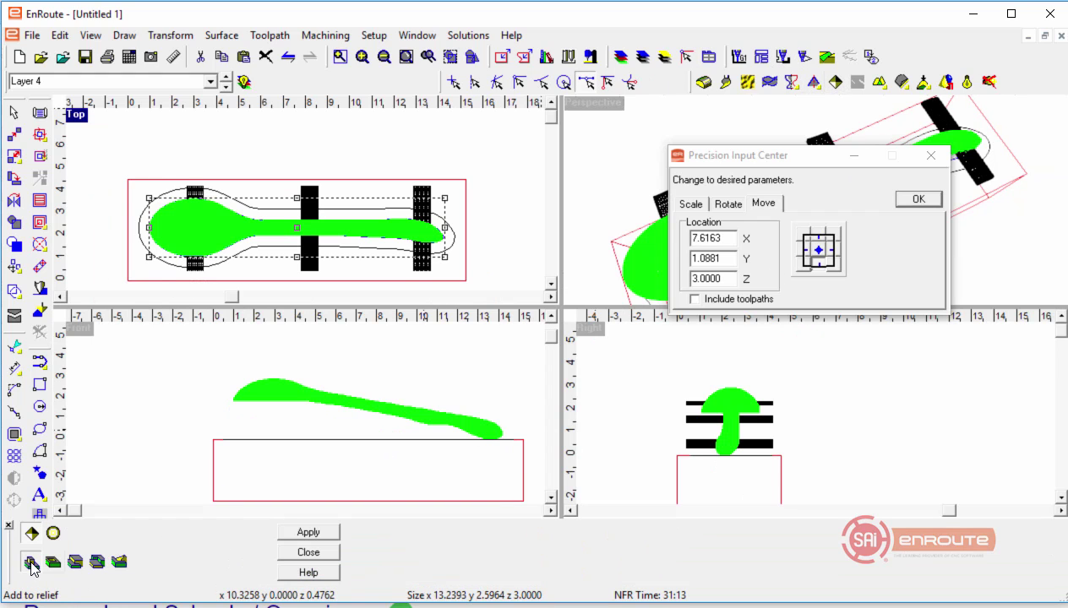
left_click(309, 553)
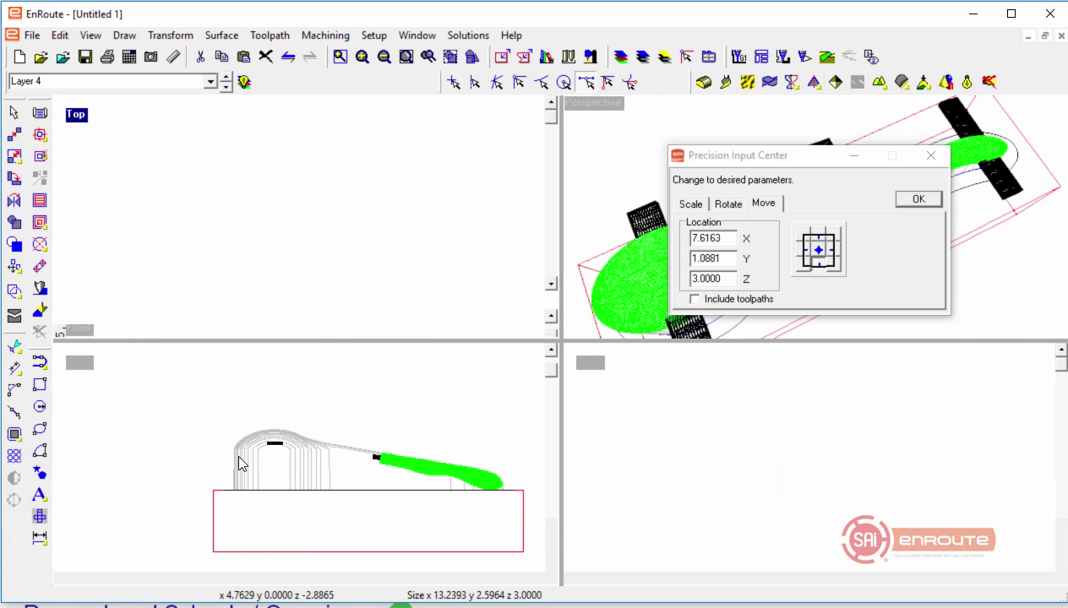
left_click(262, 165)
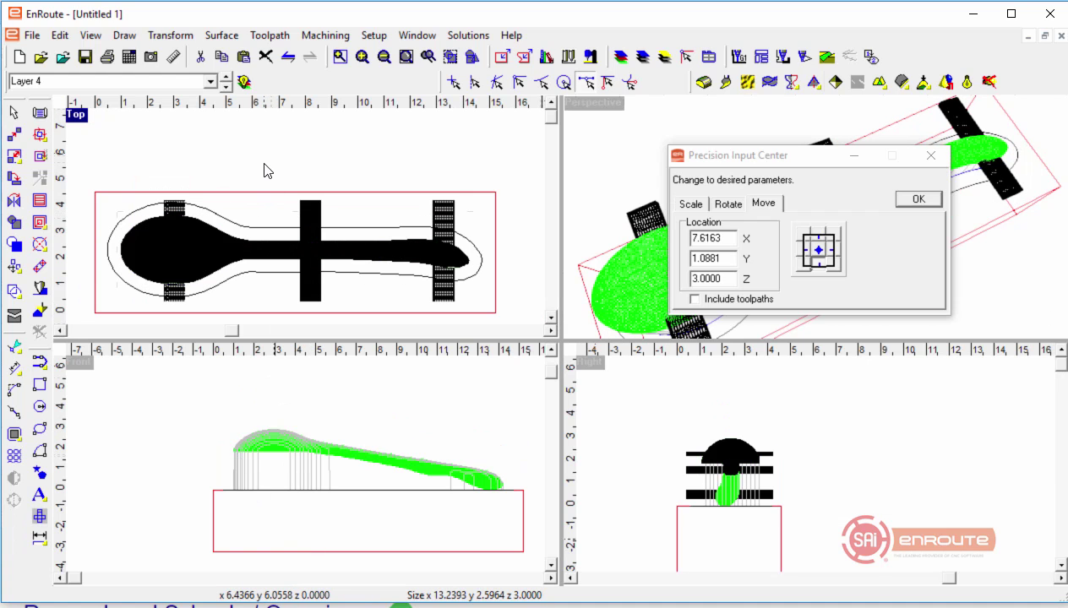
Step: Make Layer 3 the active layer and delete all the pocket contours around the spoon on it
left_click(226, 86)
left_click(227, 86)
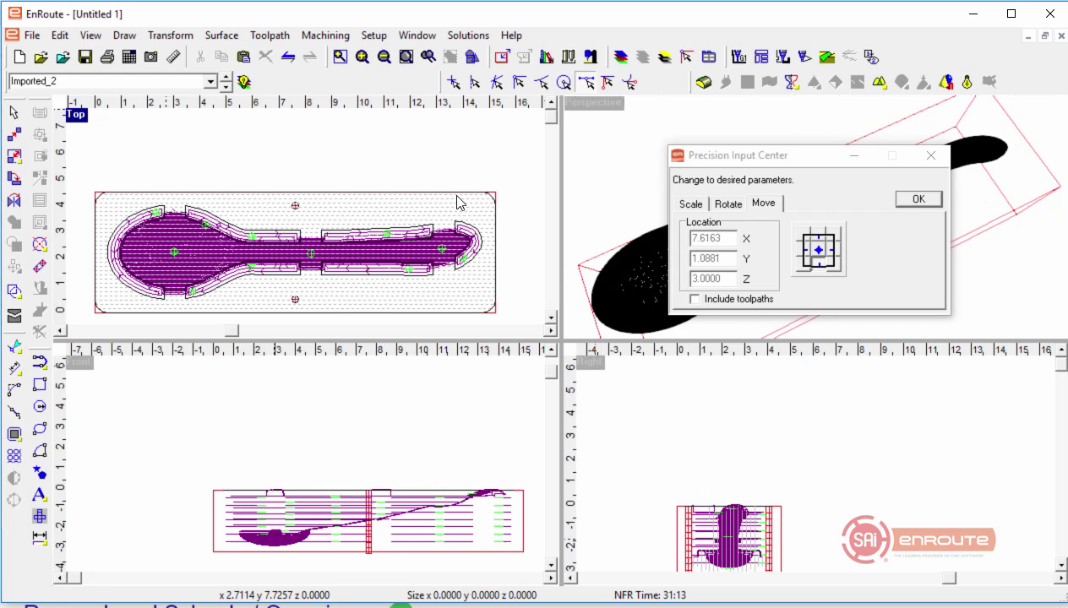
left_click(225, 86)
left_click(226, 87)
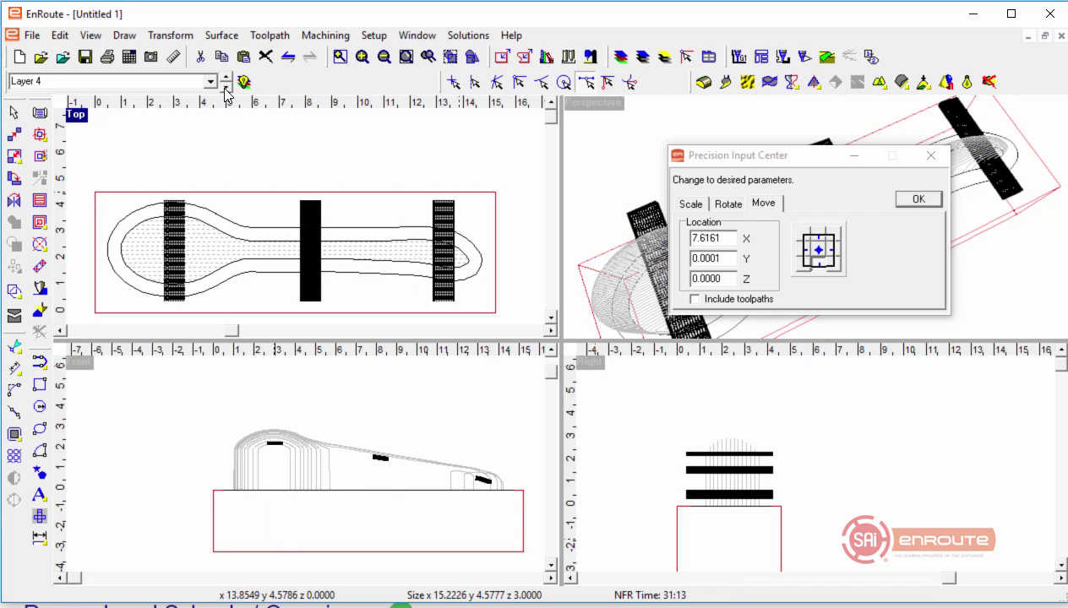
left_click(225, 87)
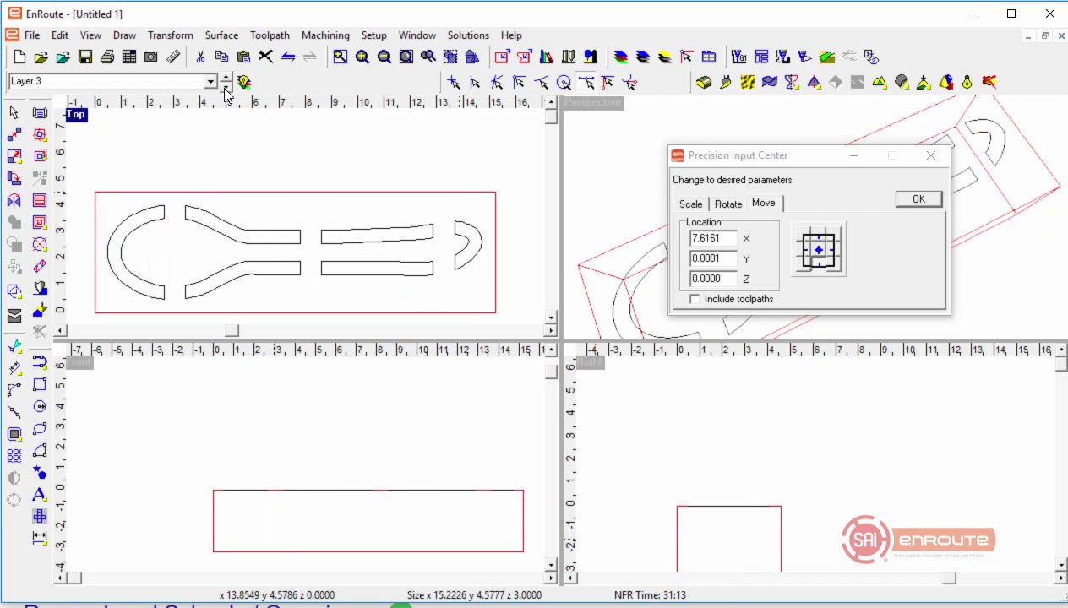
left_click(211, 153)
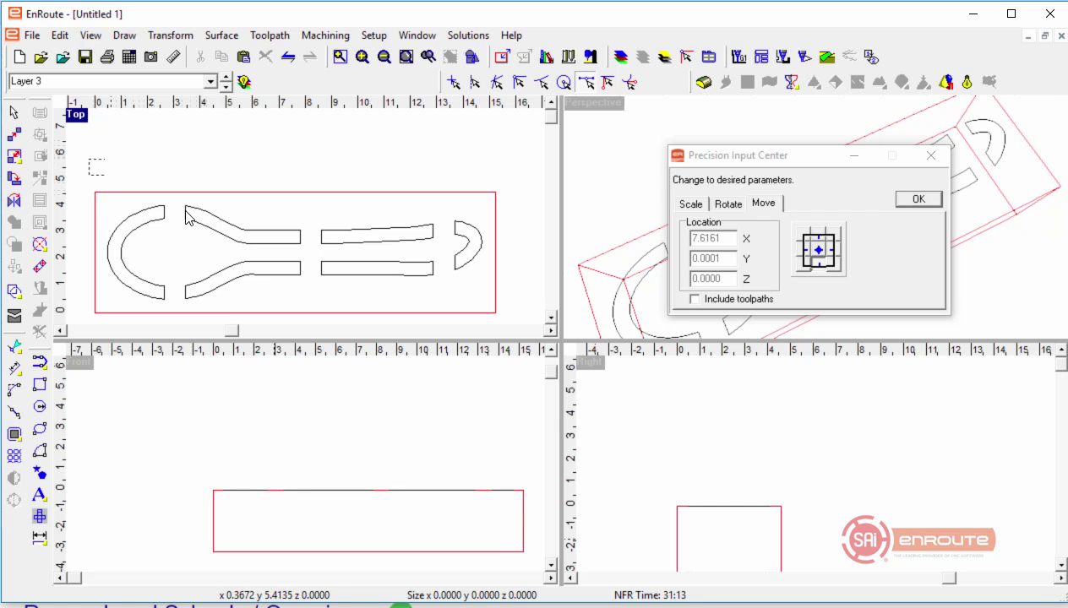
left_click_drag(187, 218, 493, 317)
key("Delete")
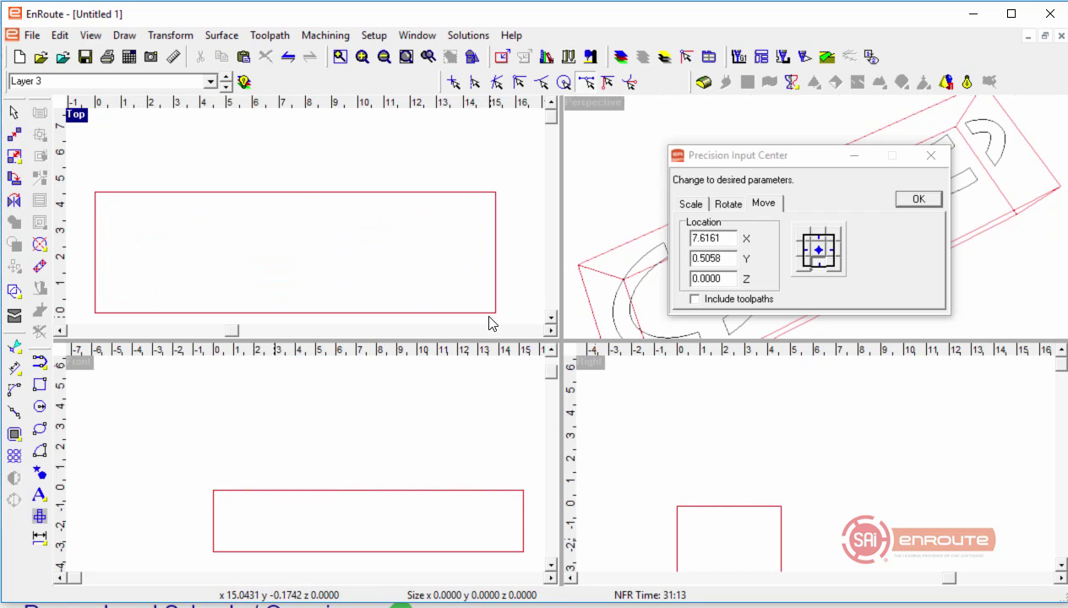
right_click(216, 258)
left_click(270, 511)
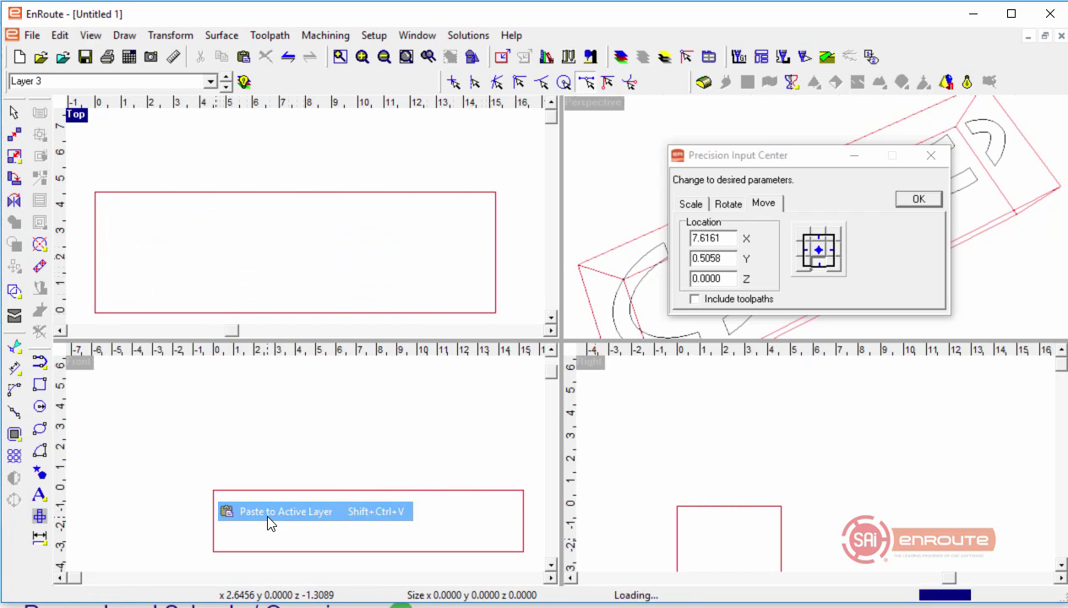
key("Delete")
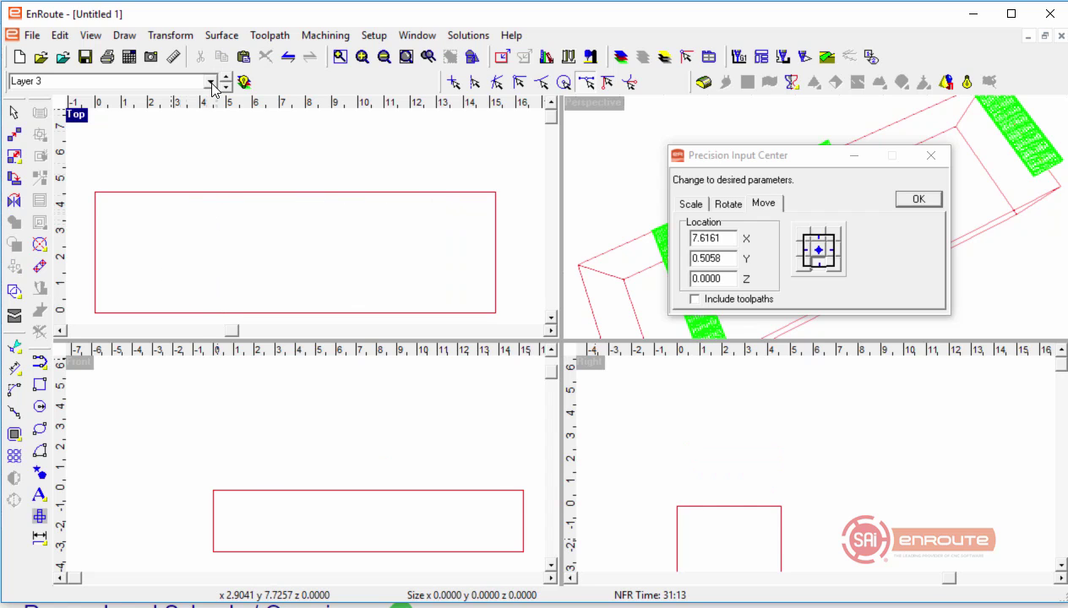
Step: Copy the plate relief with its contours from Layer 1 and paste it onto Layer 3
key("ctrl+z")
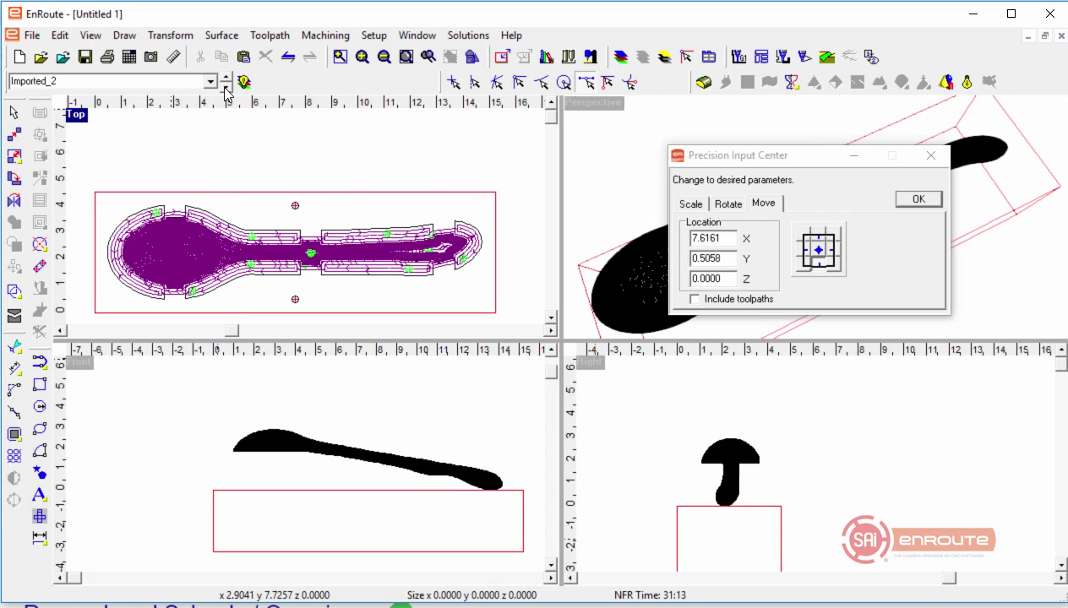
left_click(329, 200)
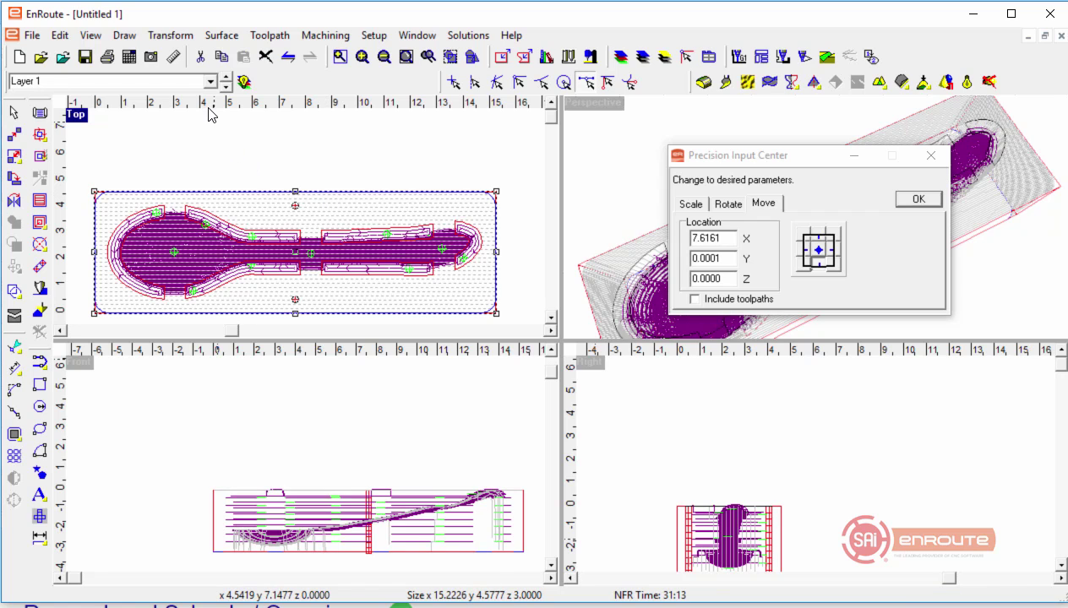
left_click(226, 87)
left_click(226, 87)
right_click(246, 185)
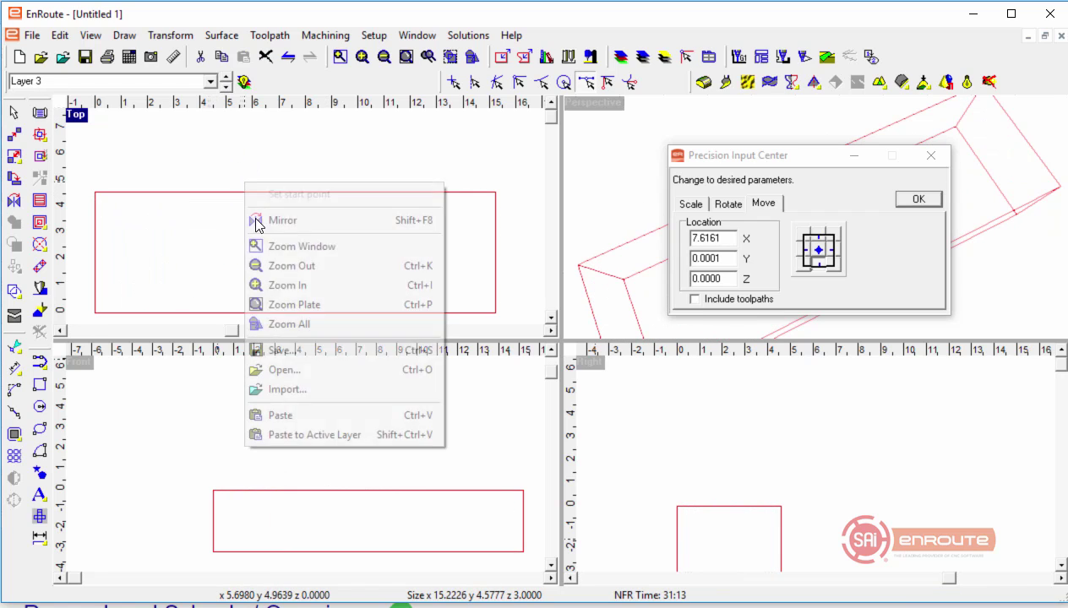
left_click(303, 434)
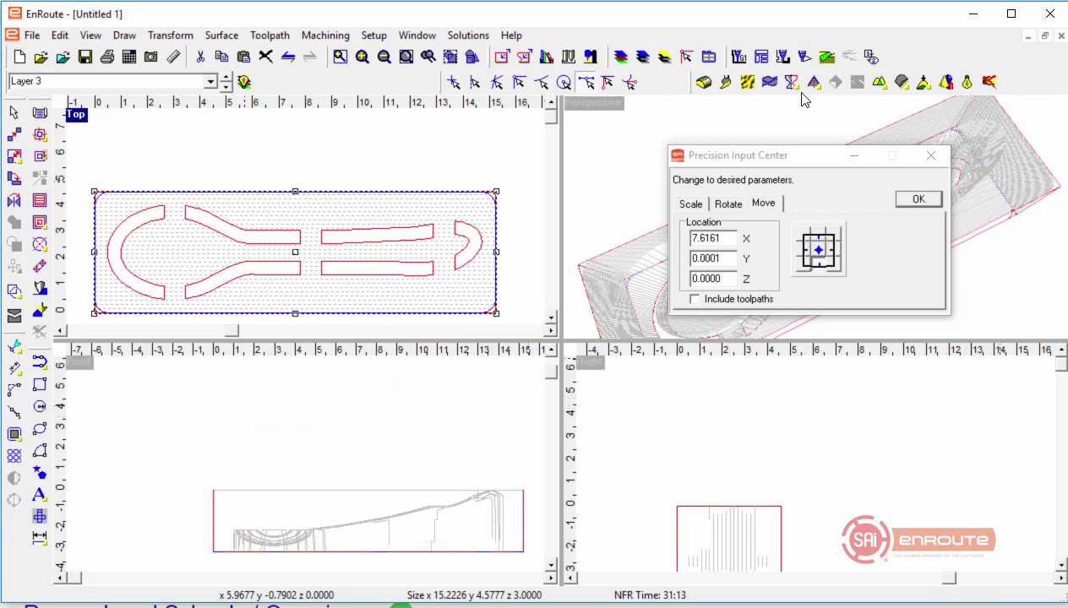
Step: Remove the relief surface from the pasted copy on Layer 3 and delete its inner pocket contours
left_click(966, 82)
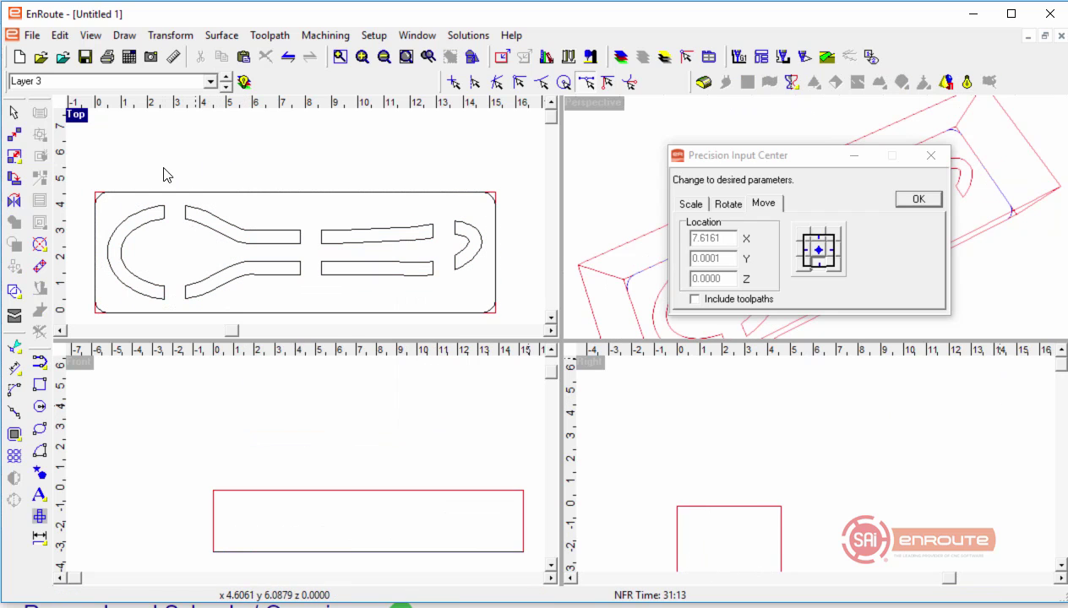
left_click_drag(123, 192, 489, 306)
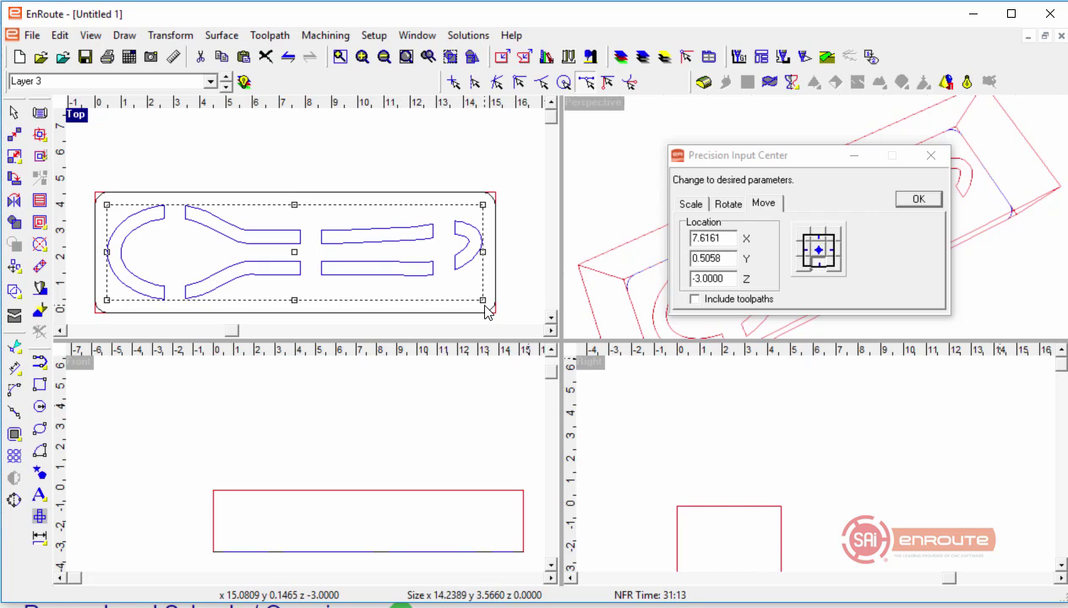
key("Delete")
Step: Copy the rounded plate outline from Layer 3 and paste it onto Layer 4
left_click(353, 193)
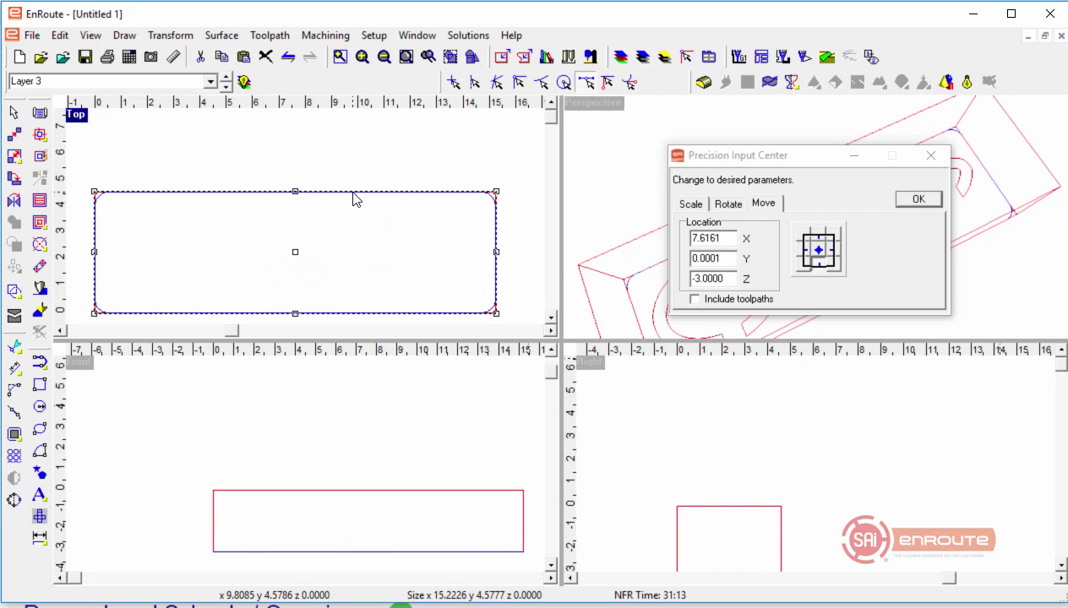
key("ctrl+z")
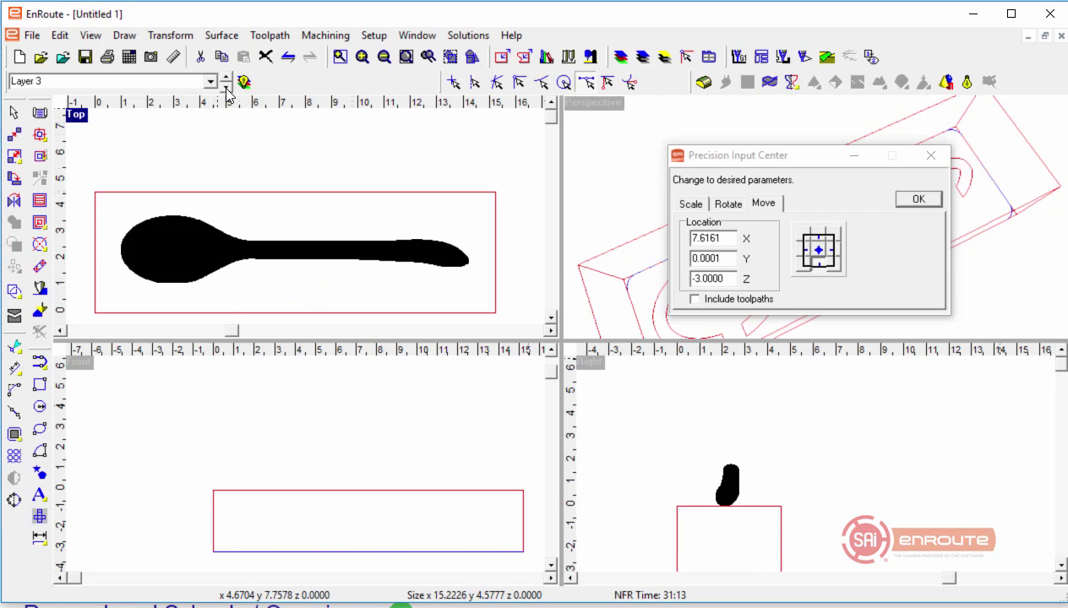
key("ctrl+z")
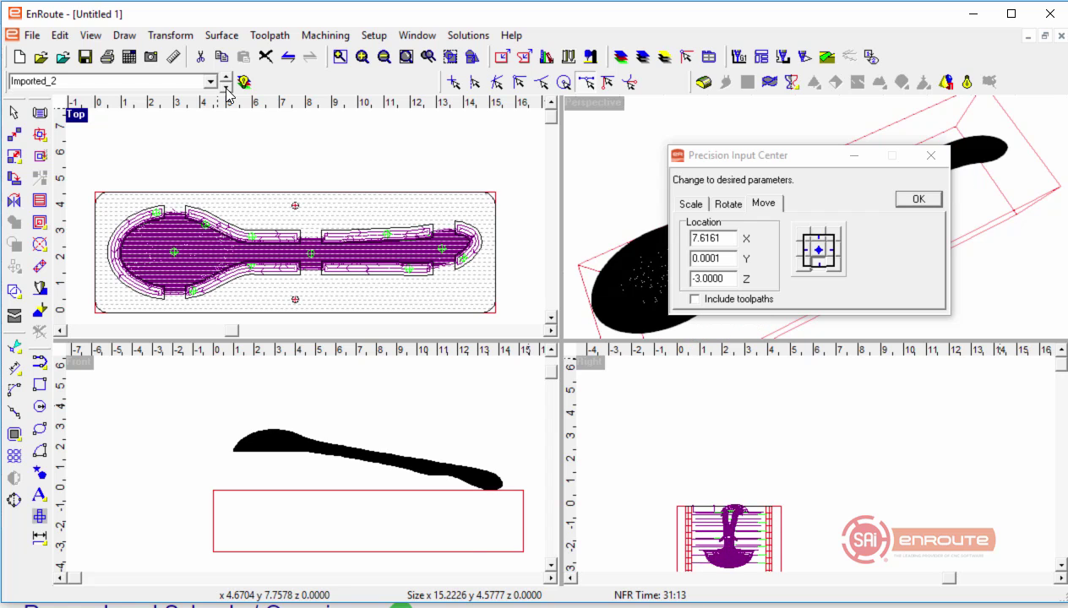
right_click(221, 140)
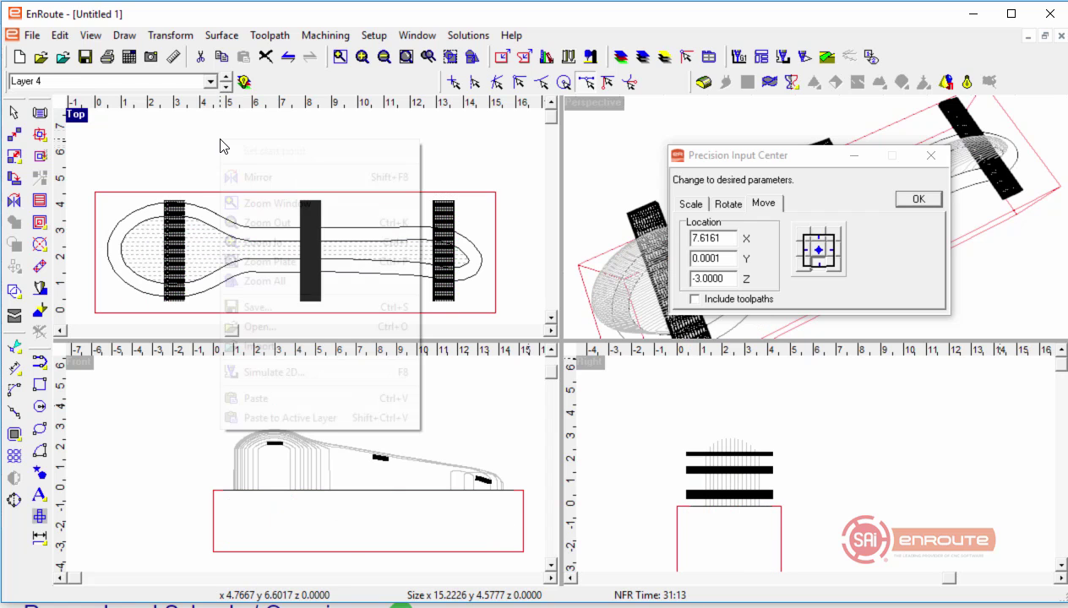
left_click(290, 418)
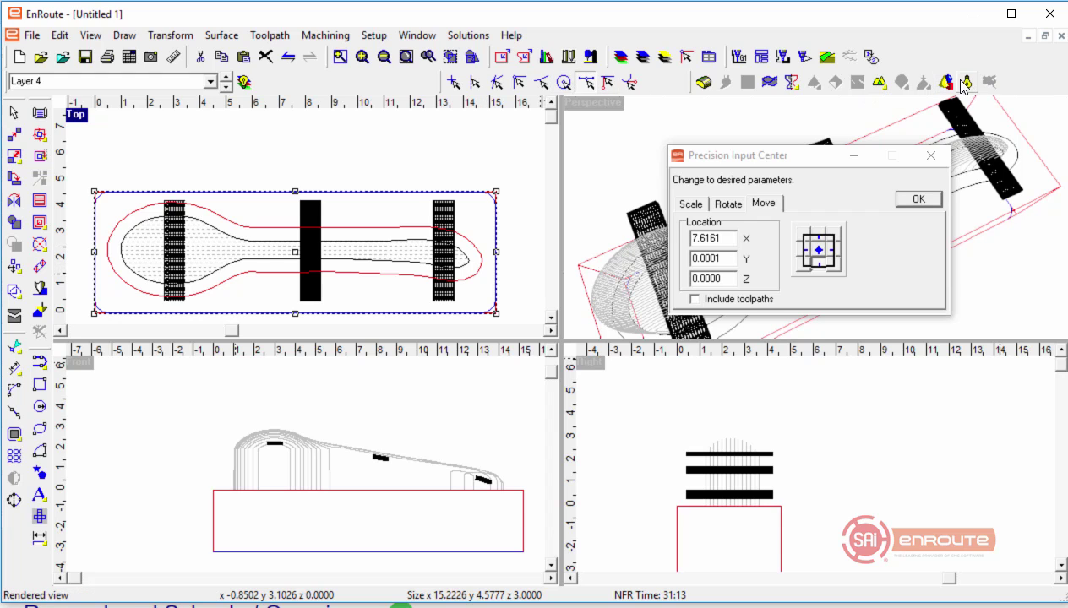
Step: Create a flat relief from the rounded plate outline and the spoon's outer offset contour with height 3, base 0 and resolution 150
left_click(703, 82)
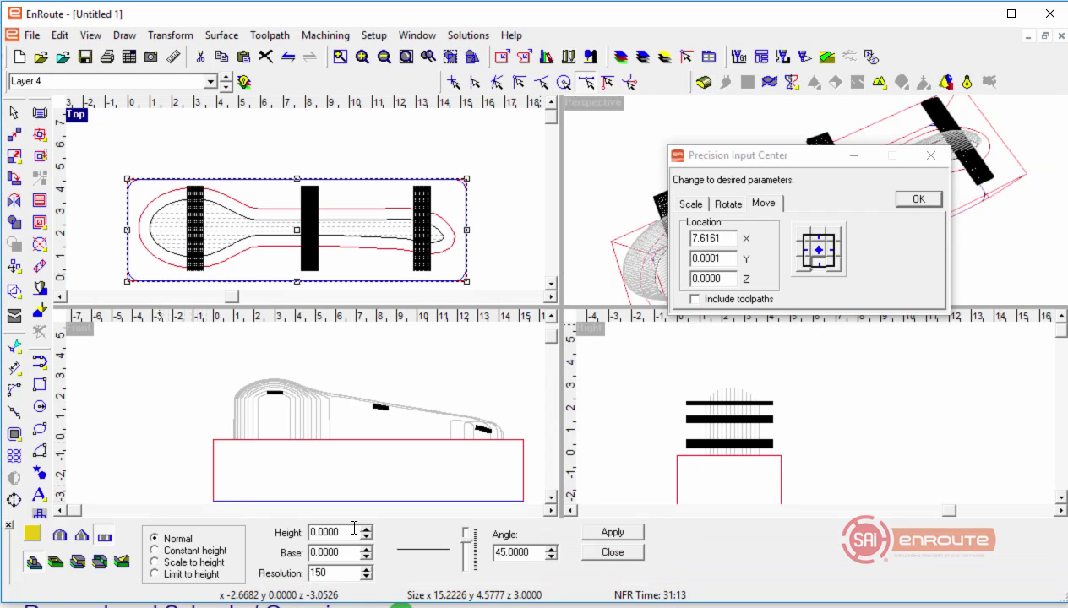
key("Tab")
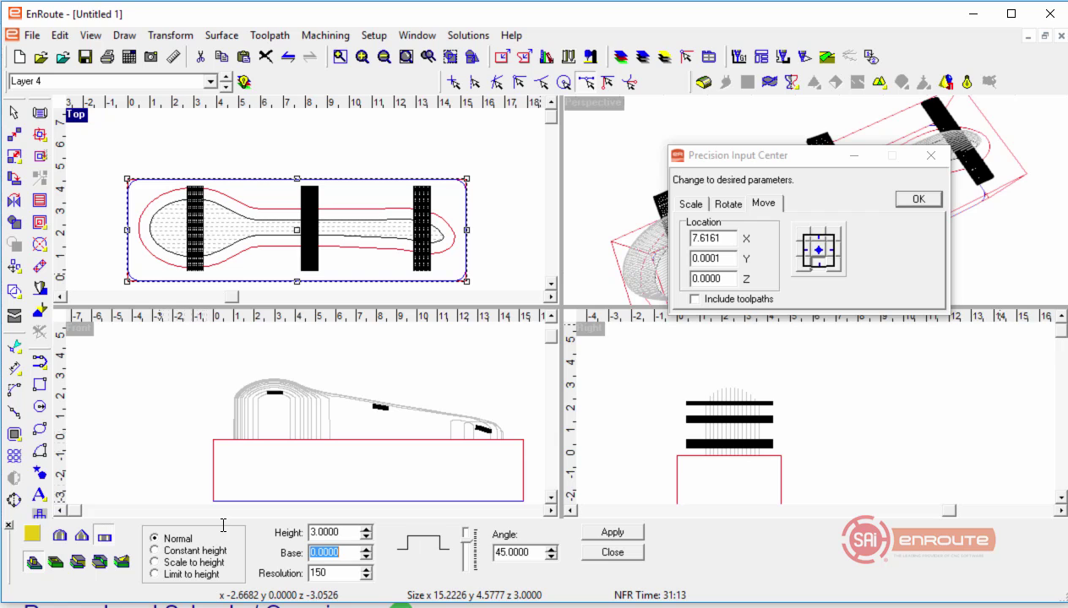
left_click(630, 532)
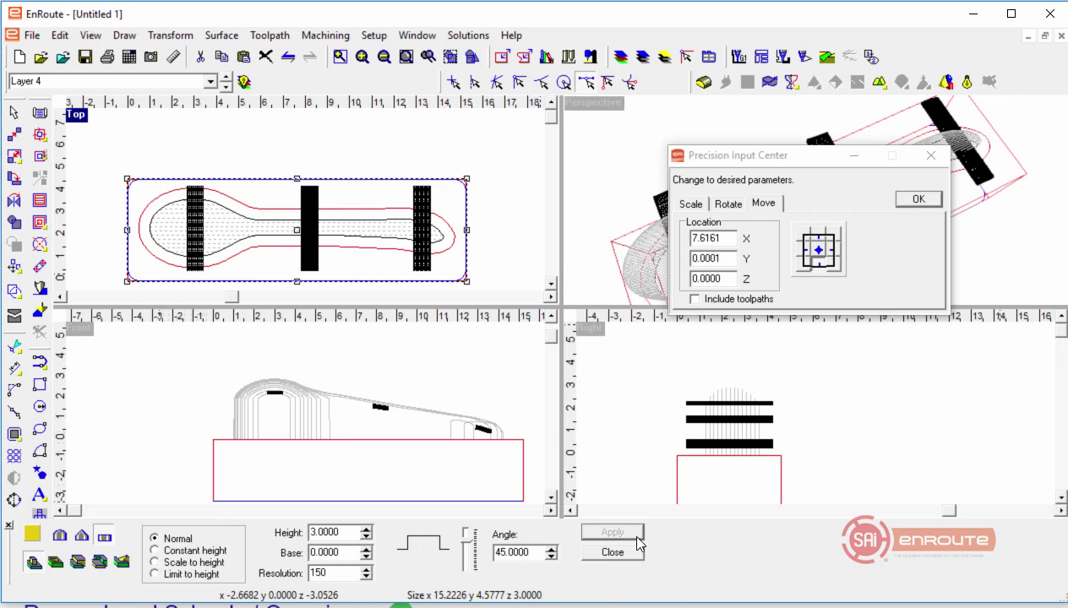
Step: Select the three support meshes across the spoon and run the Block solution on them
left_click_drag(168, 136, 234, 267)
left_click_drag(287, 133, 340, 285, "shift")
left_click_drag(405, 134, 447, 280, "shift")
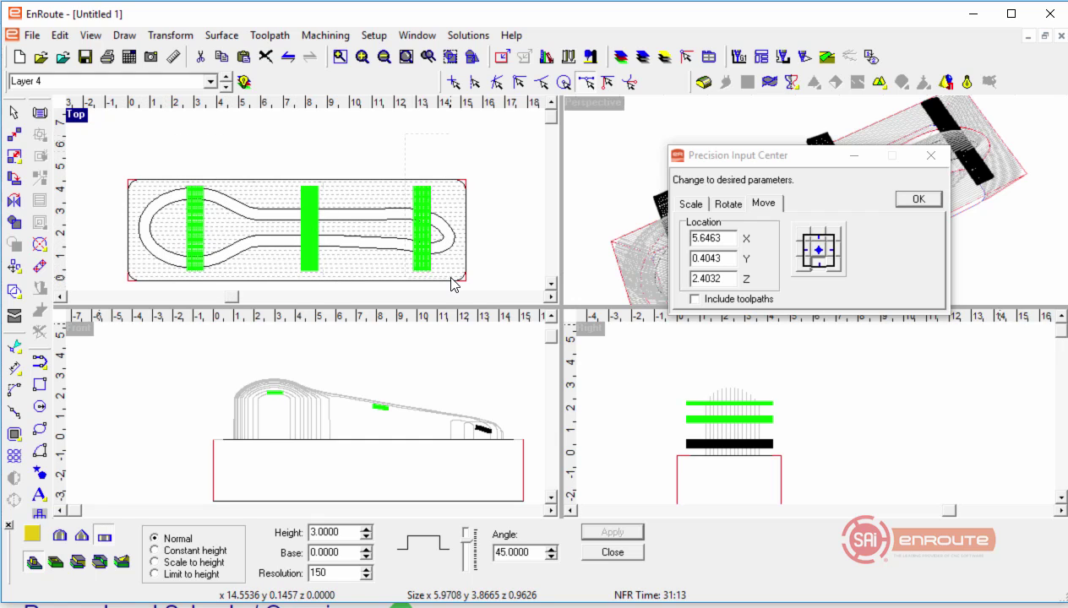
left_click(468, 34)
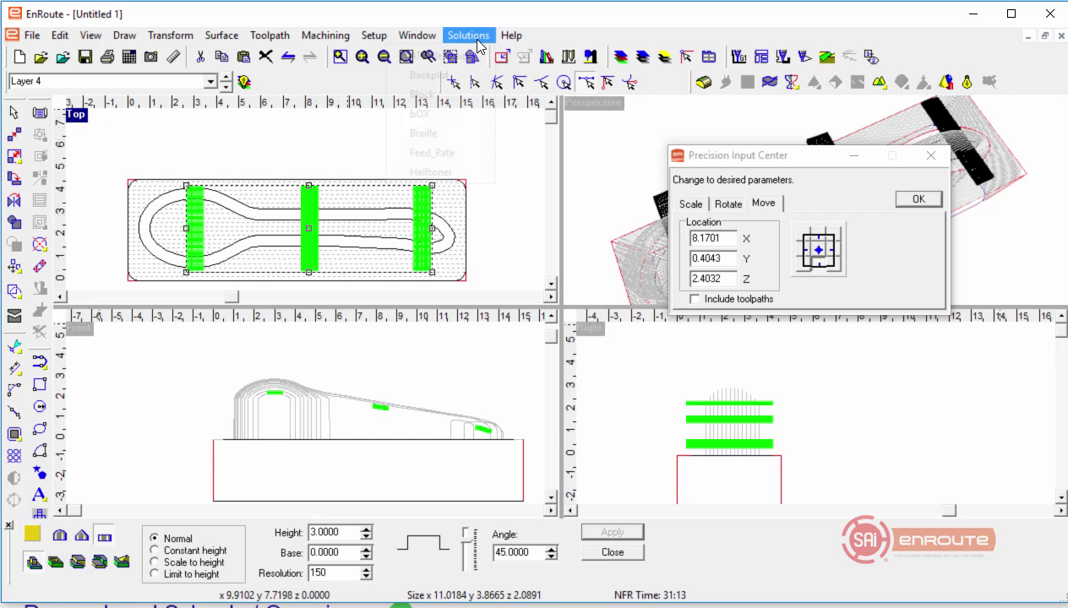
left_click(429, 103)
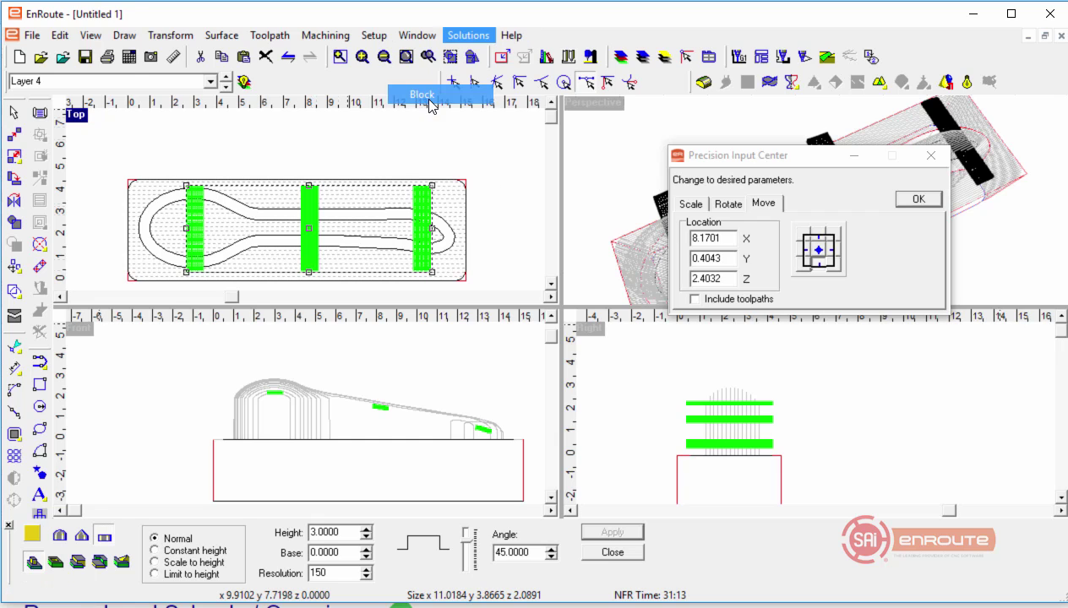
left_click(69, 41)
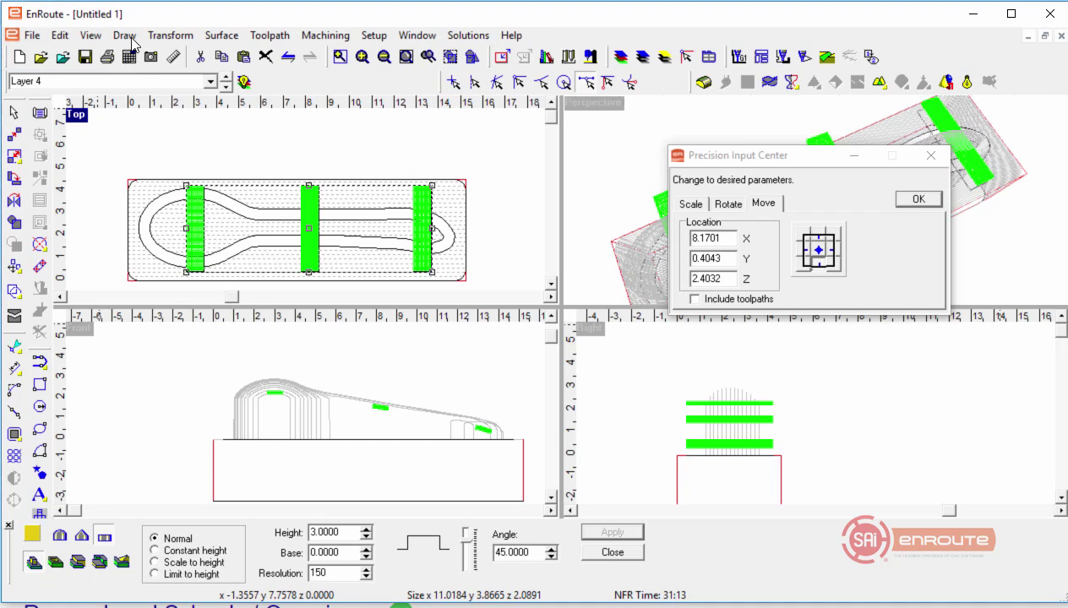
Step: Create flat reliefs from the three support outlines with height 0, base 0 and resolution 150
left_click_drag(200, 253, 208, 280)
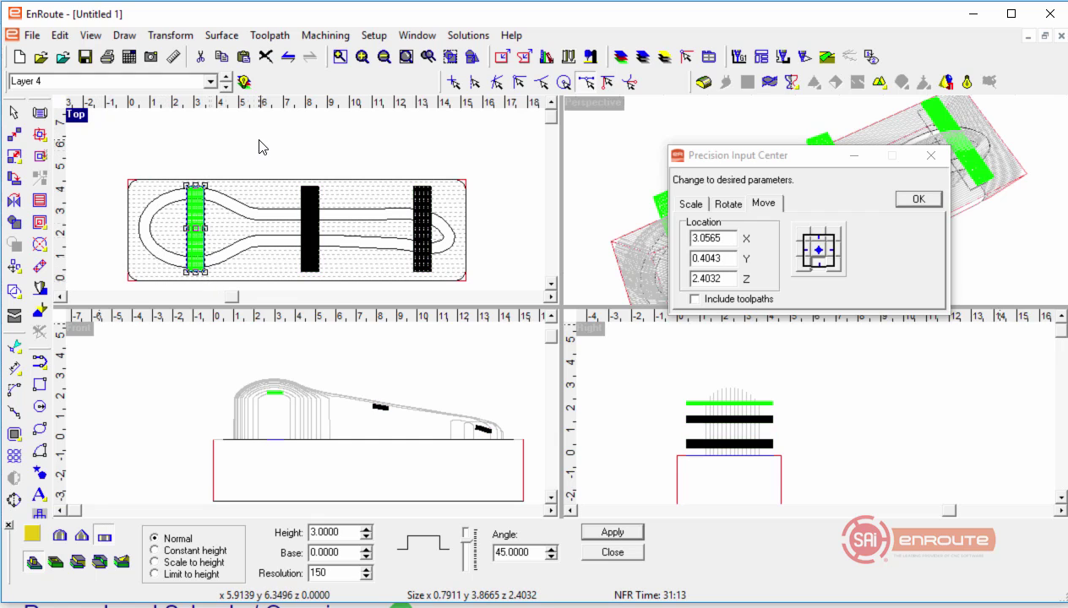
left_click_drag(258, 139, 331, 286, "shift")
left_click_drag(385, 159, 449, 278, "shift")
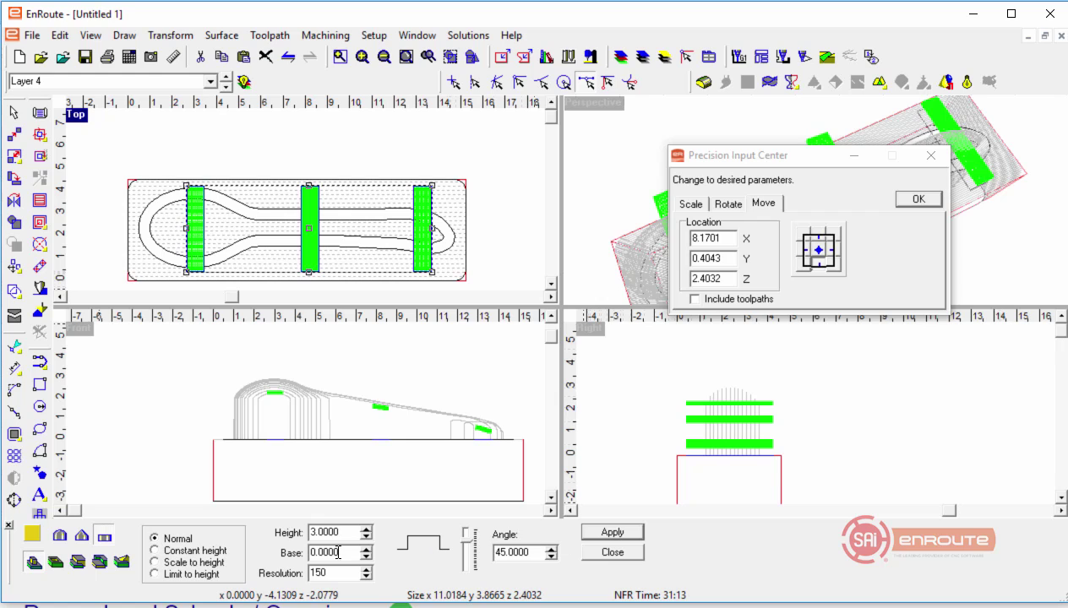
type("0")
key("Tab")
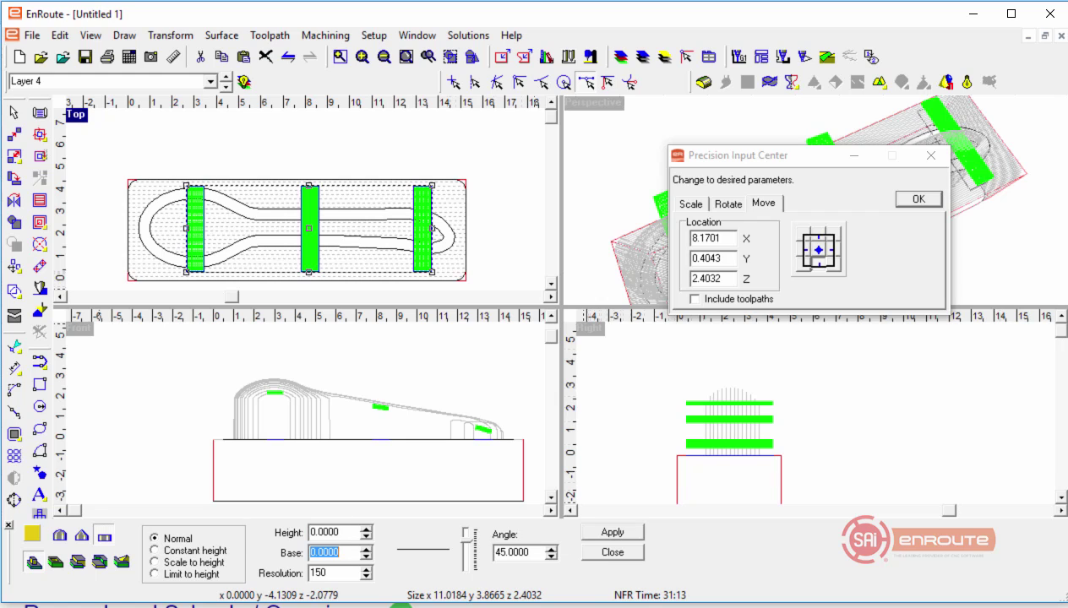
left_click(612, 532)
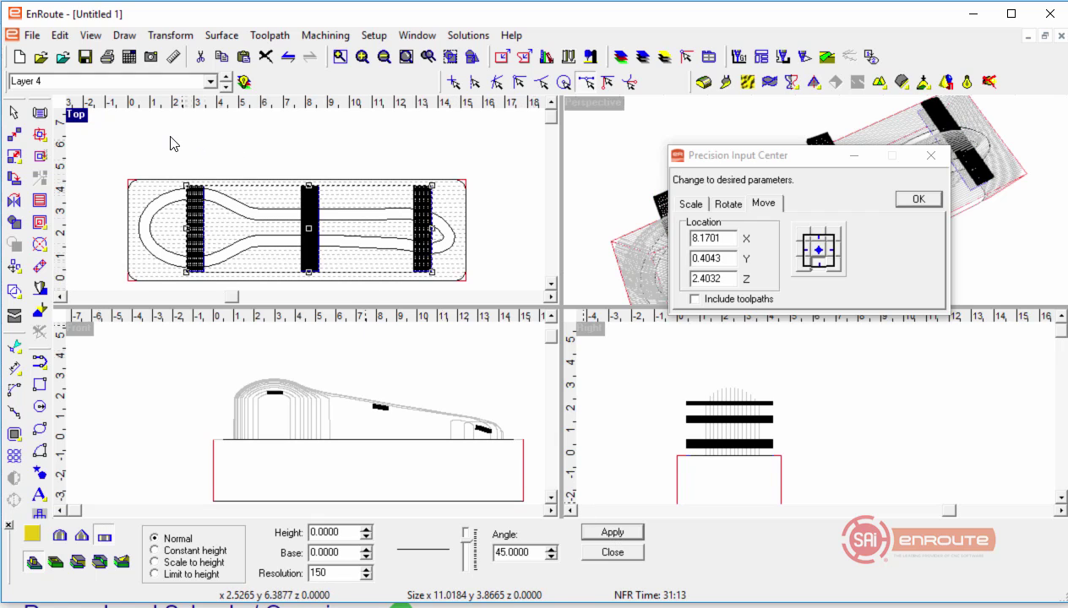
Step: Apply the three support meshes to their flat support reliefs using the Add to relief option
left_click_drag(167, 134, 215, 292)
left_click_drag(270, 125, 336, 228, "shift")
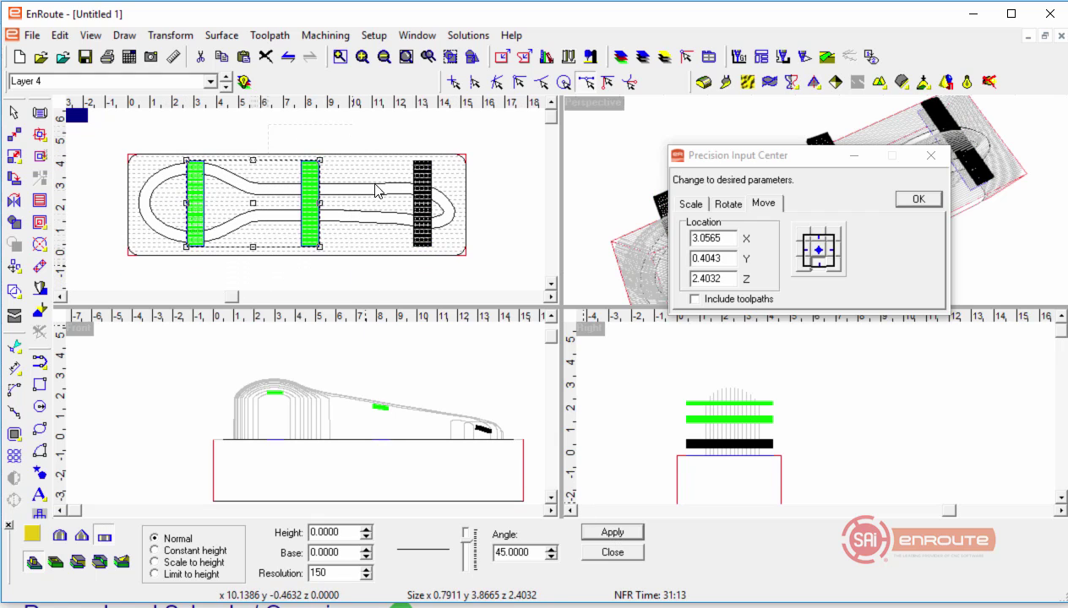
left_click_drag(381, 125, 462, 259, "shift")
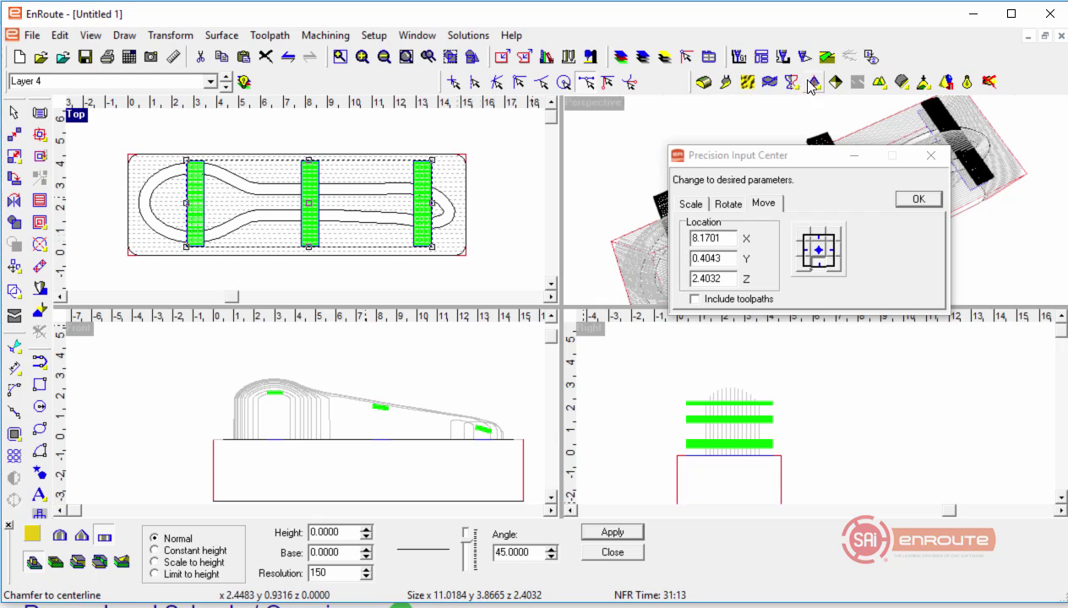
left_click(40, 310)
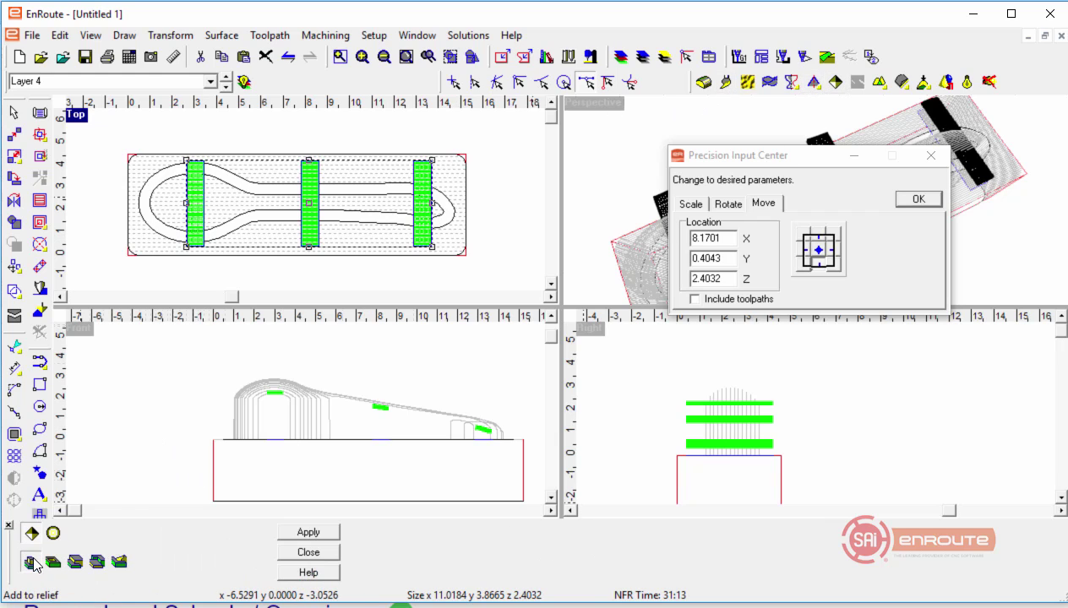
left_click(299, 535)
left_click(143, 255)
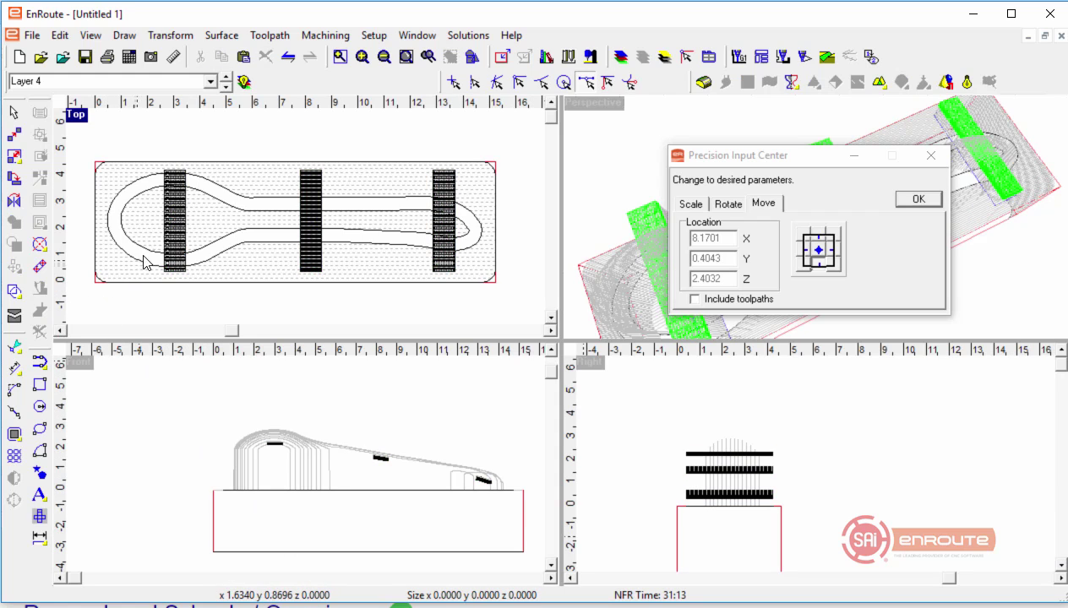
Step: Cut the three support meshes from Layer 4 and paste them onto the Imported_2 layer
left_click(176, 233)
left_click(309, 225, "shift")
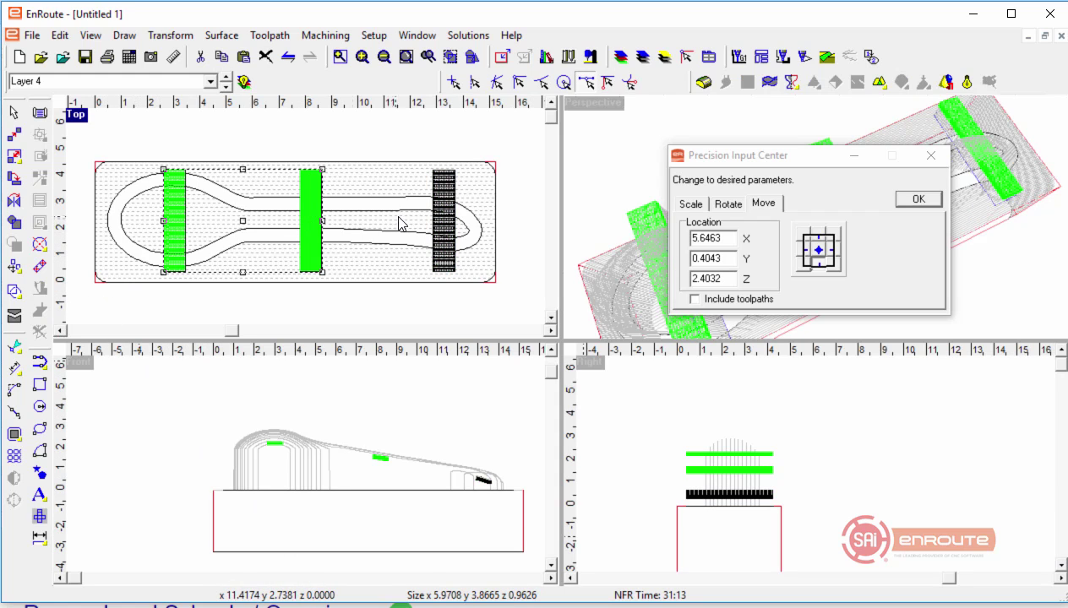
left_click(444, 218, "shift")
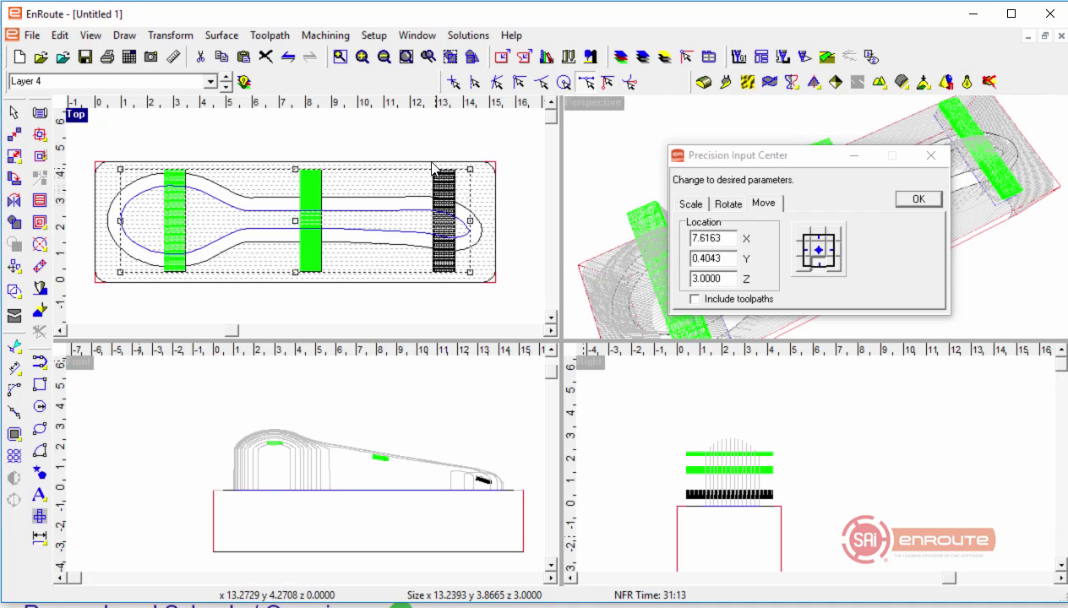
left_click(288, 57)
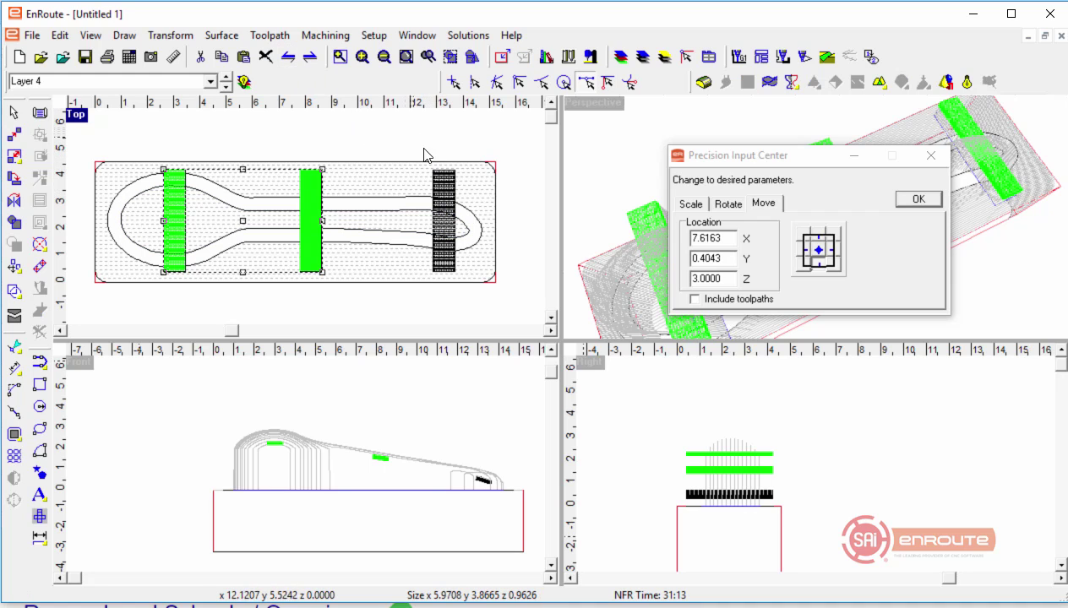
left_click(444, 193, "shift")
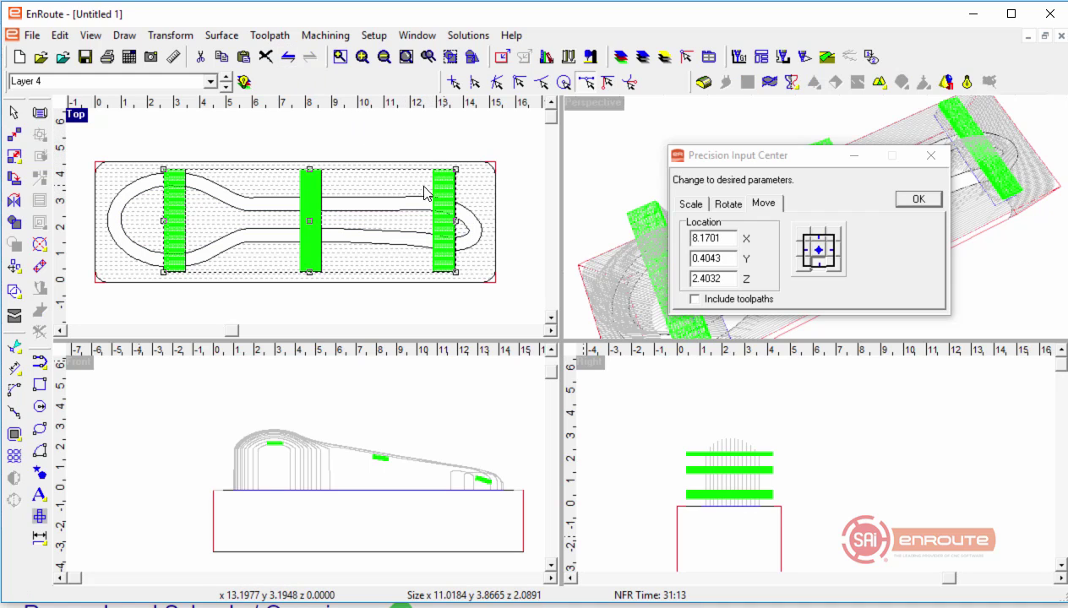
key("Escape")
left_click(225, 87)
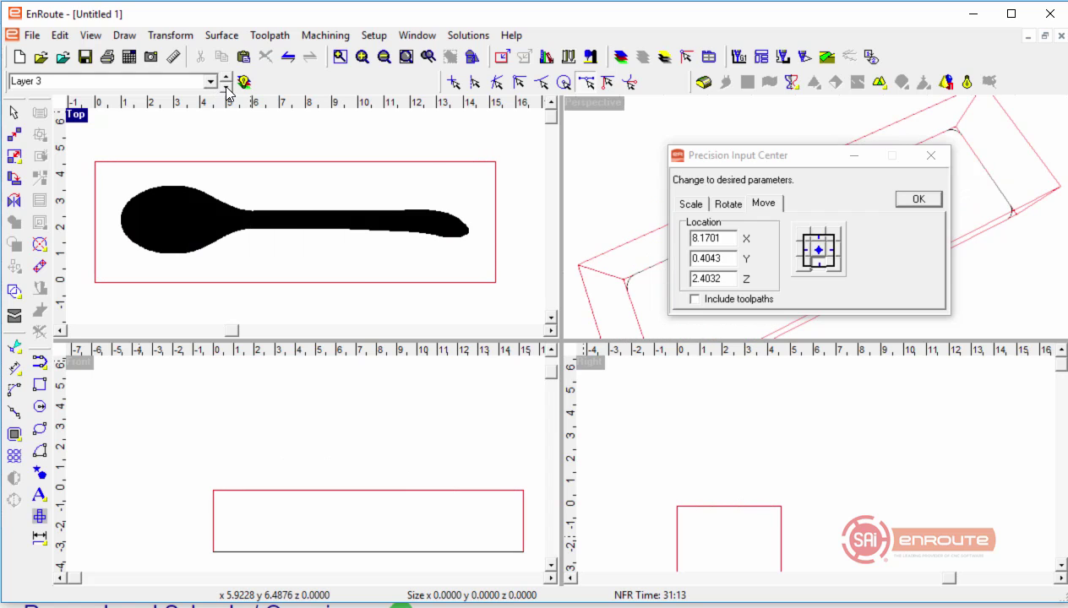
right_click(233, 142)
left_click(291, 391)
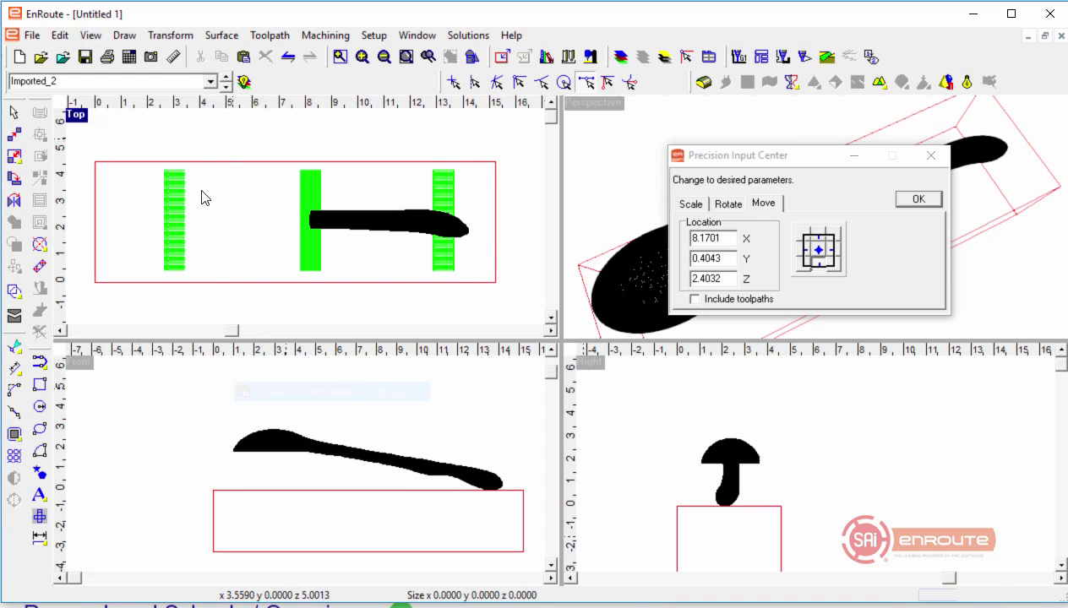
Step: Return to Layer 4 and show its reliefs in rendered view
left_click(226, 78)
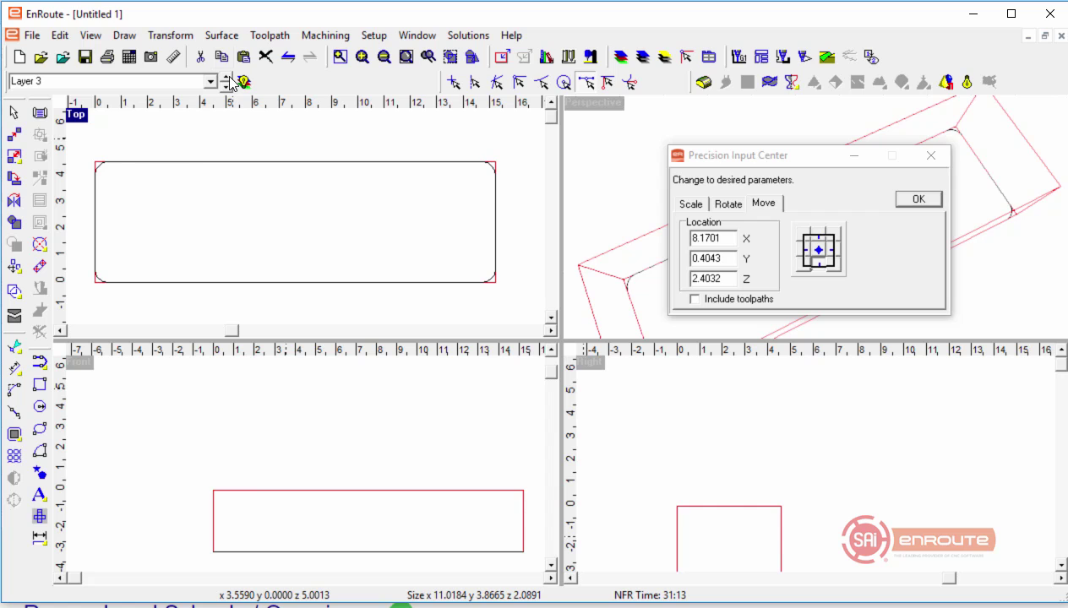
left_click(227, 78)
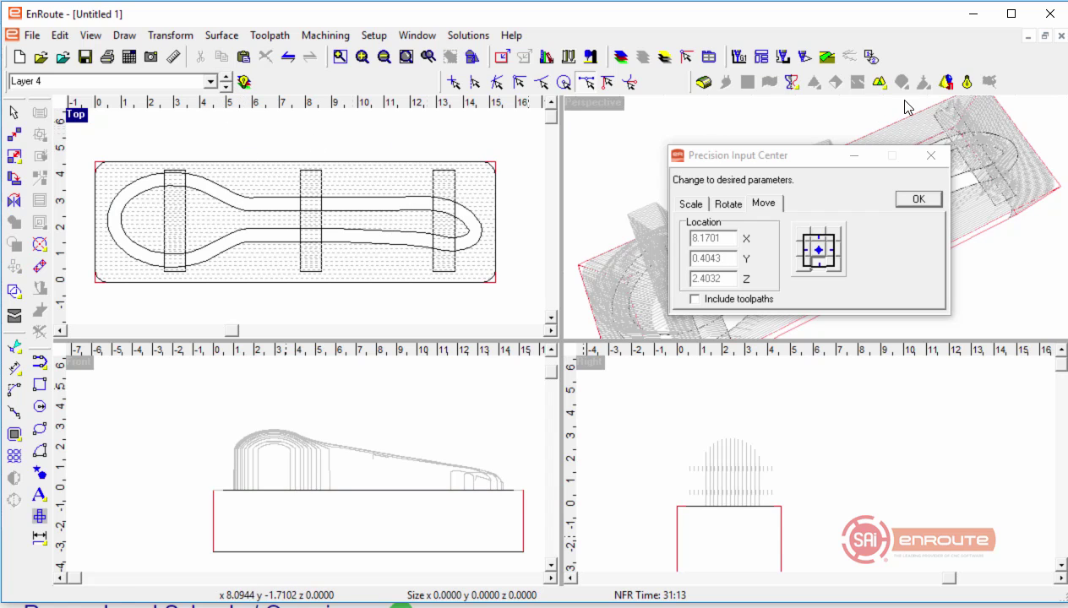
left_click(967, 82)
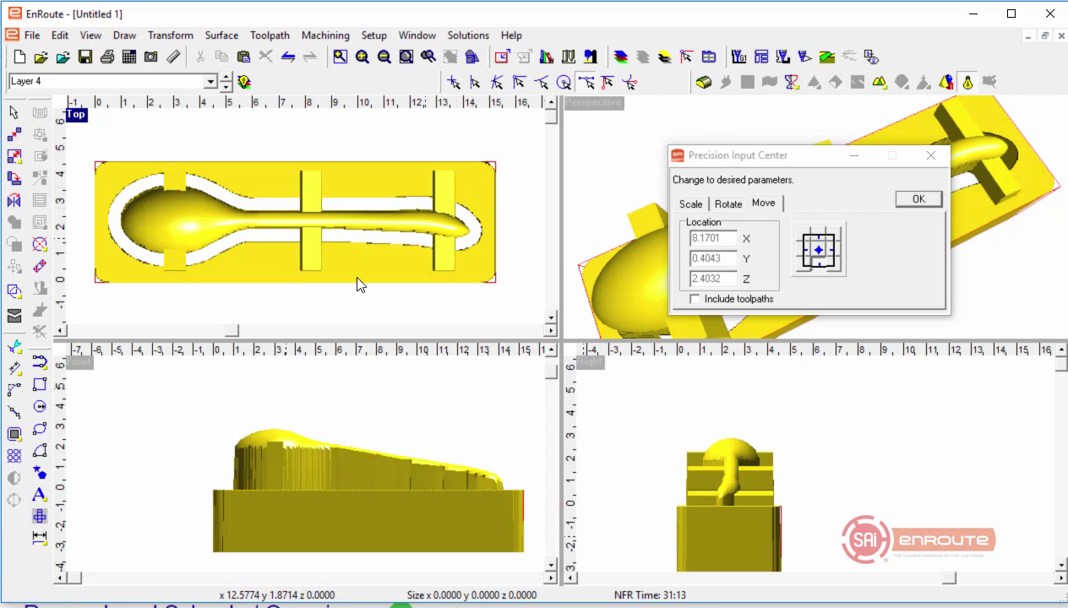
Step: Align the surrounding plate relief so its base sits at Z 0, and dismiss the Precision Input Center
left_click(98, 281)
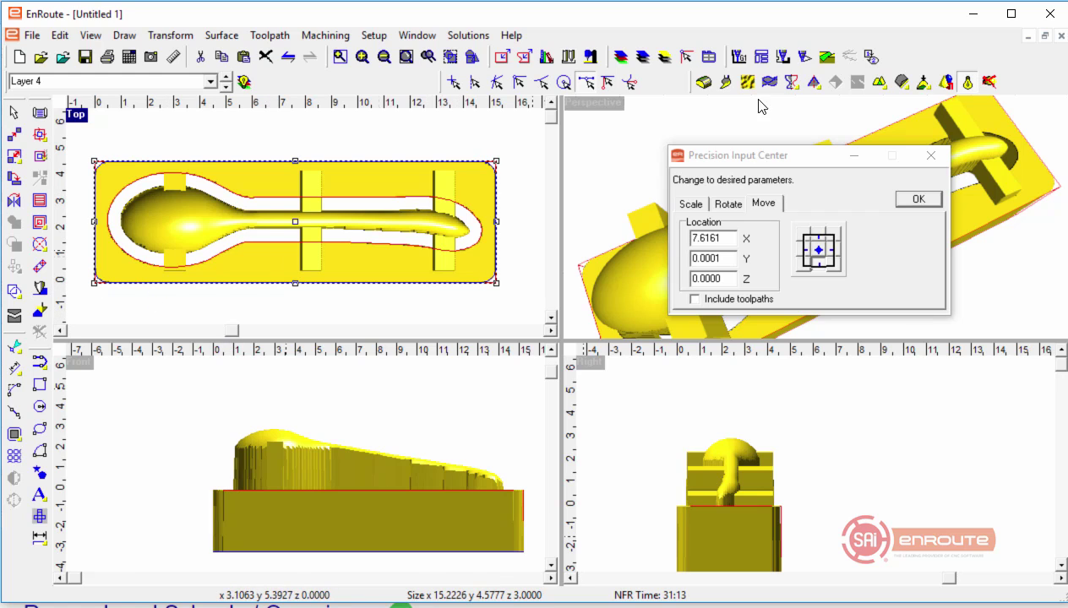
left_click(946, 82)
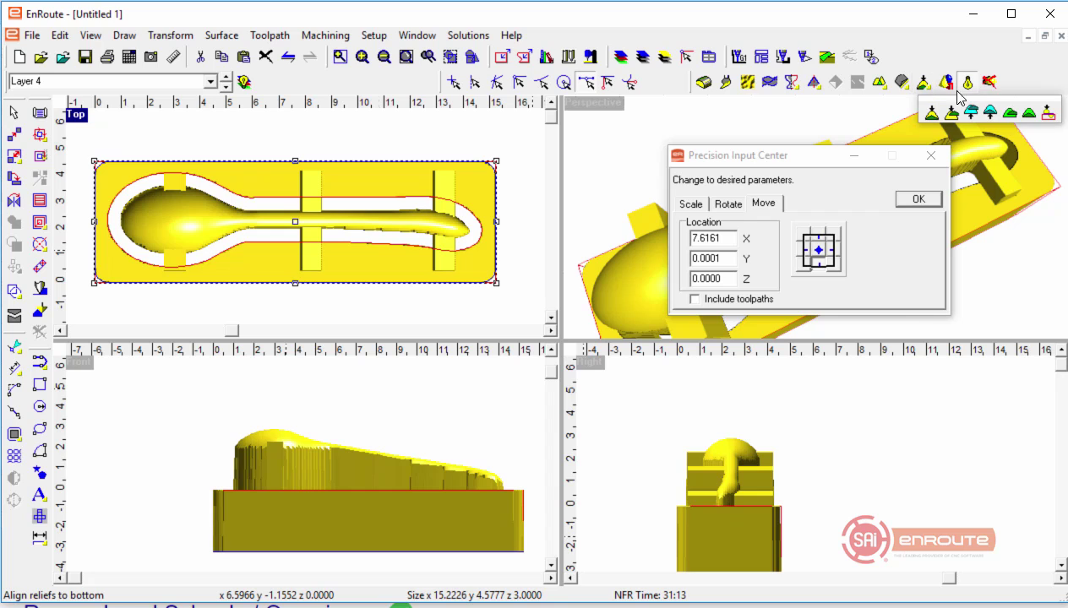
left_click(1030, 112)
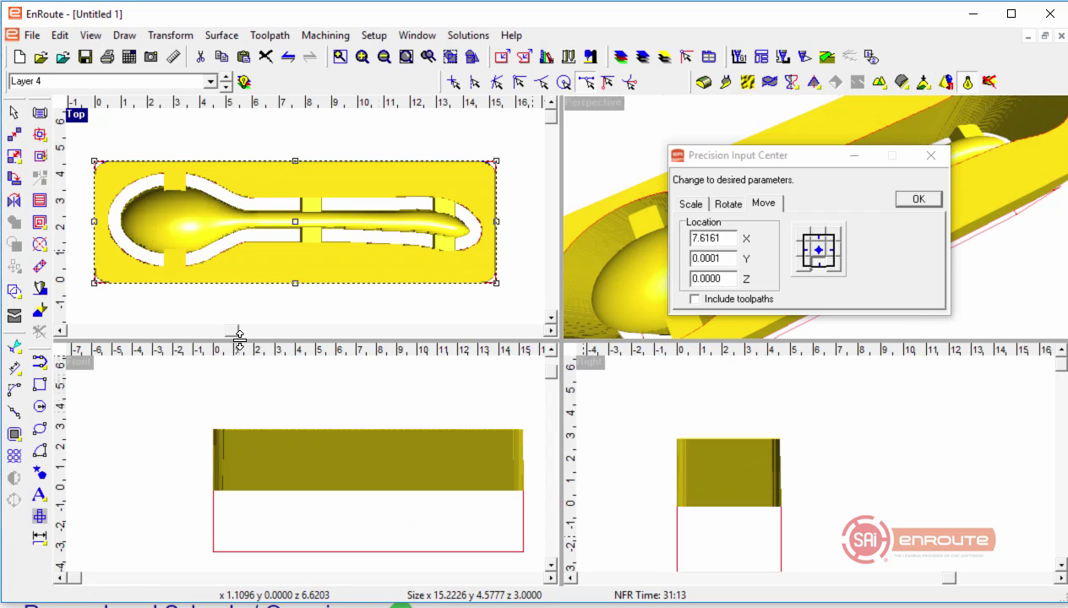
scroll(286, 243, "up", 2)
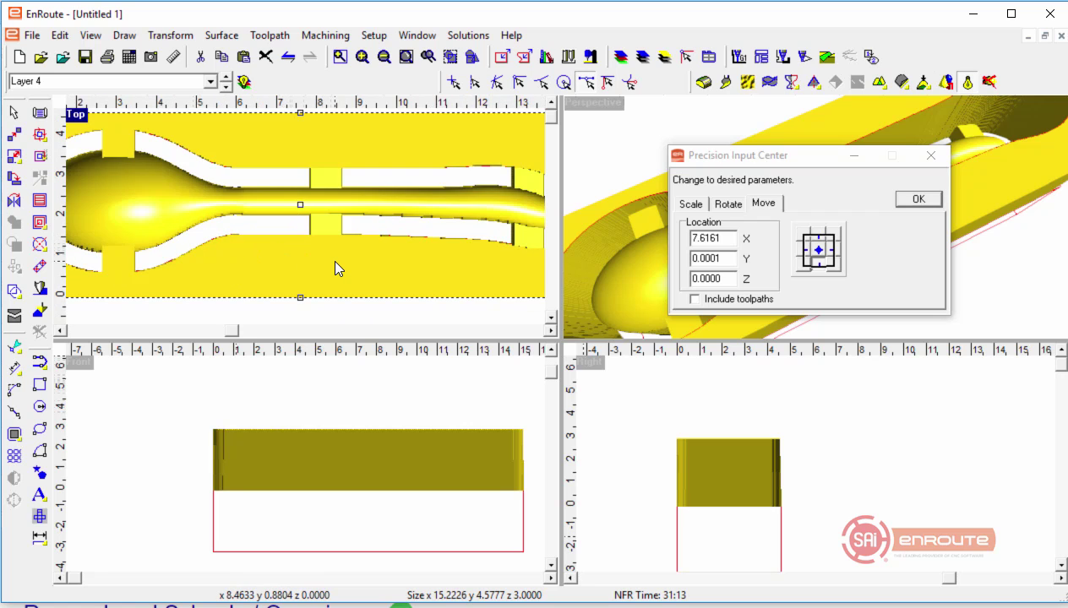
scroll(336, 268, "down", 2)
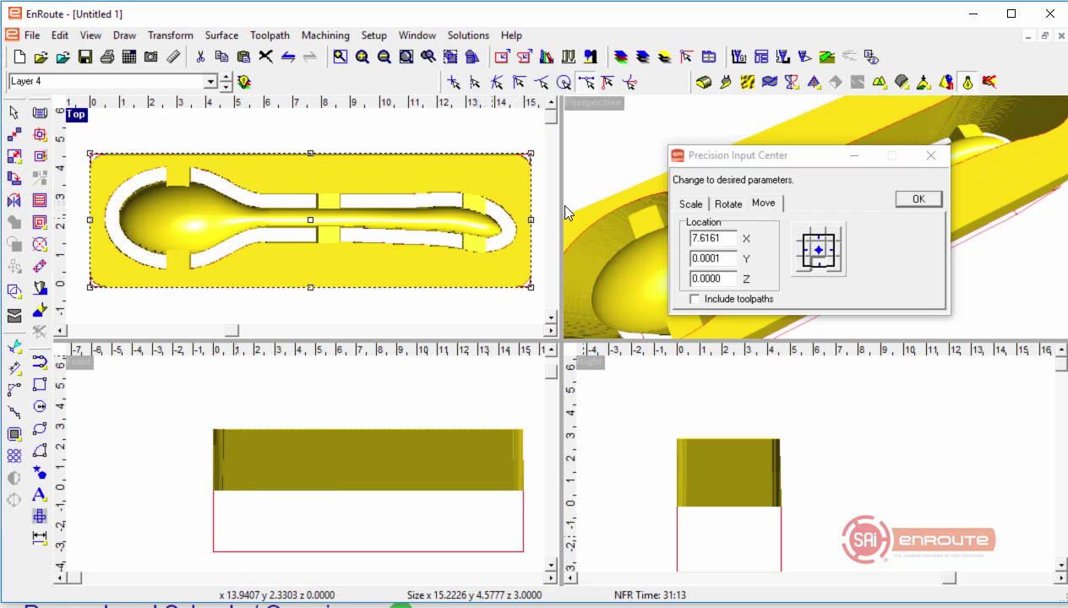
left_click(929, 156)
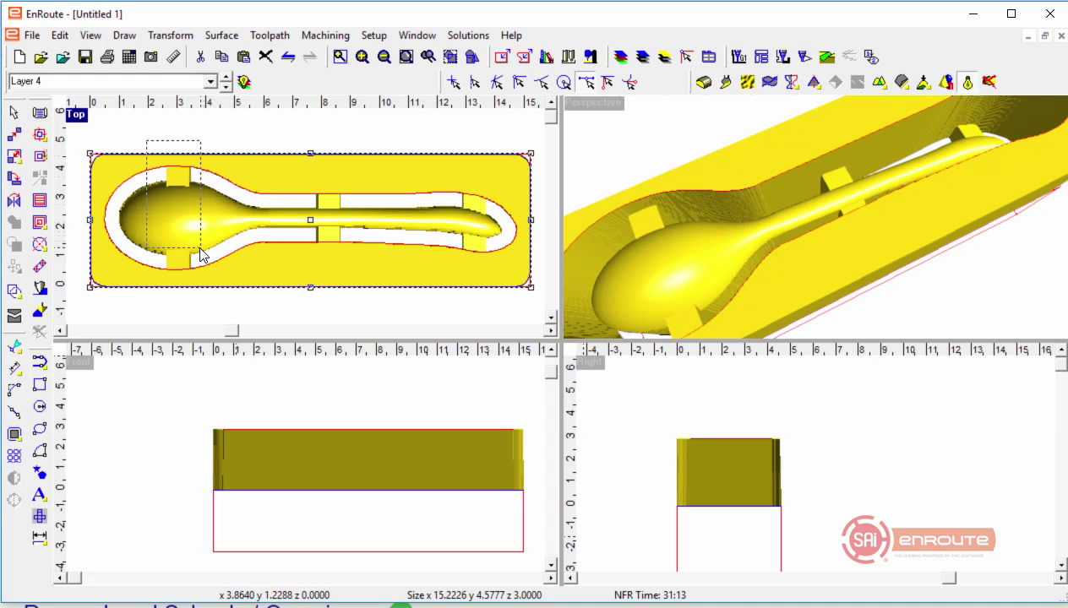
Step: Combine the surrounding plate relief with the three support reliefs
left_click_drag(200, 253, 203, 286)
left_click_drag(350, 293, 351, 296, "shift")
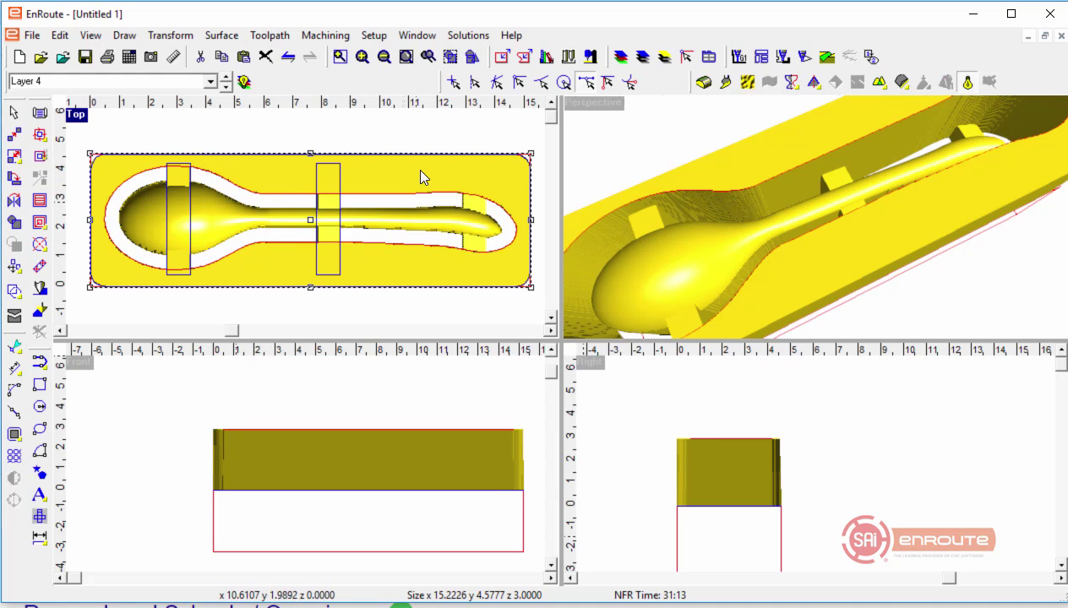
left_click_drag(424, 121, 506, 283, "shift")
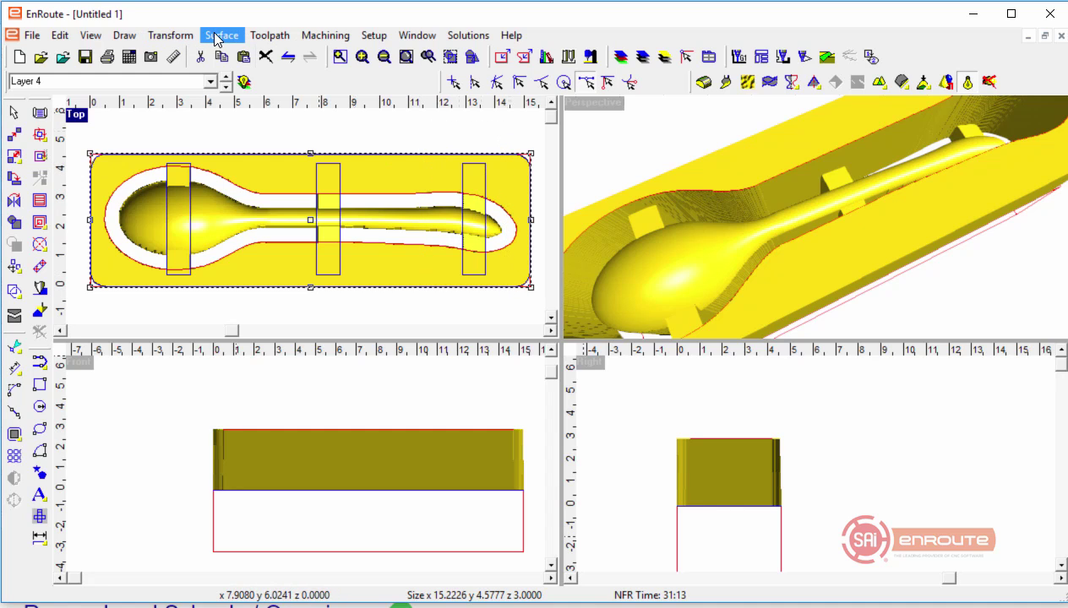
left_click(170, 36)
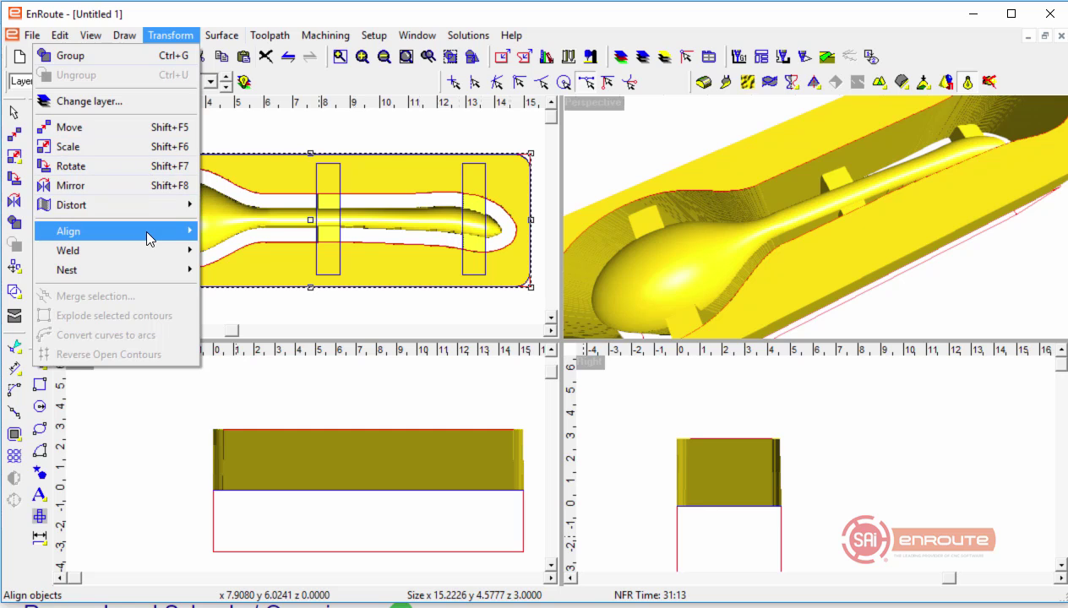
mouse_move(147, 234)
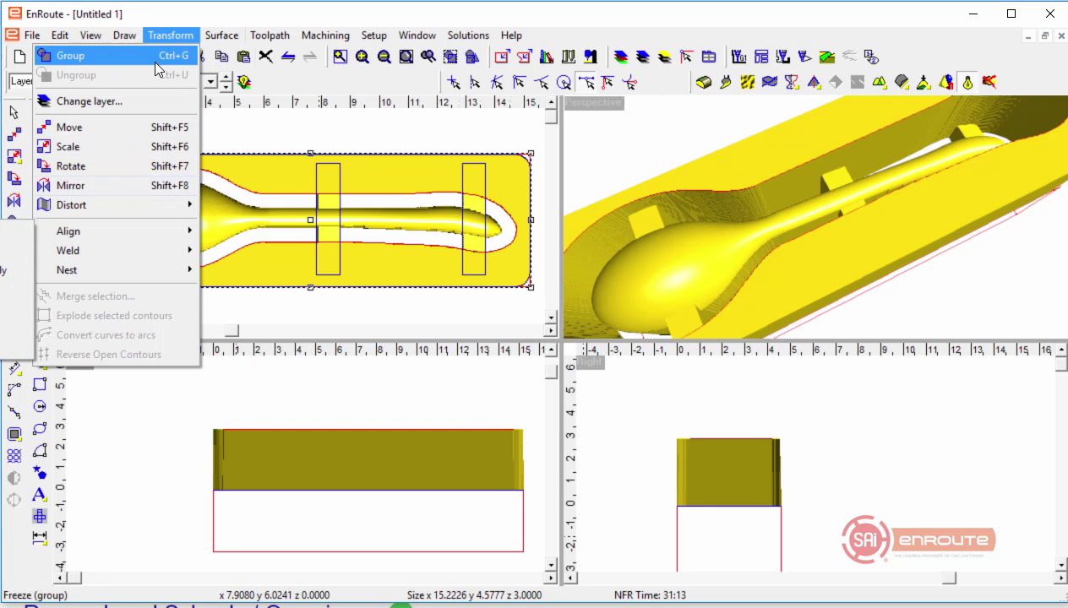
left_click(222, 36)
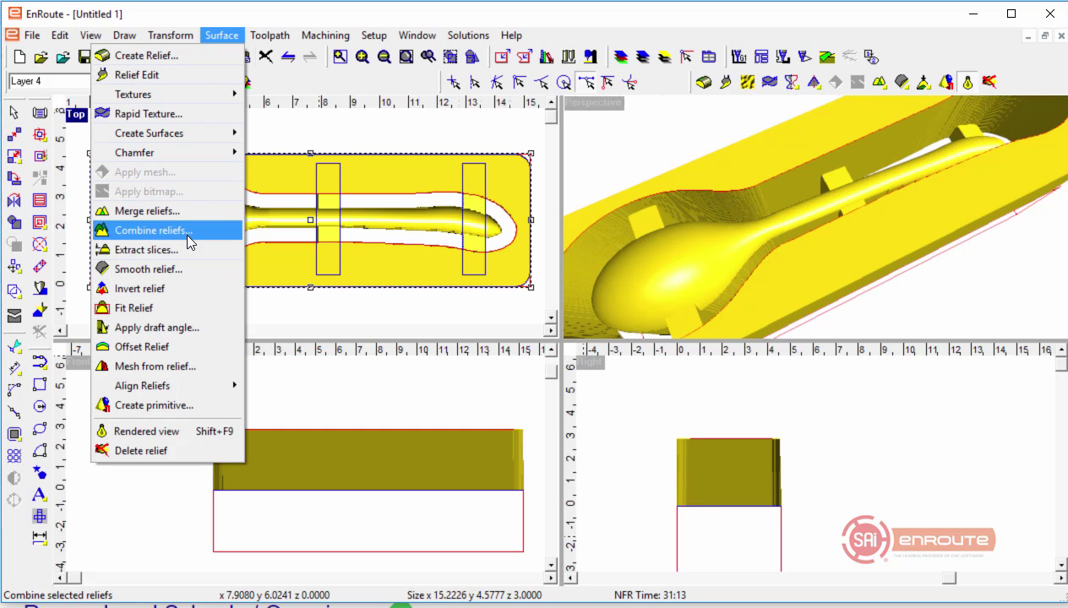
left_click(152, 231)
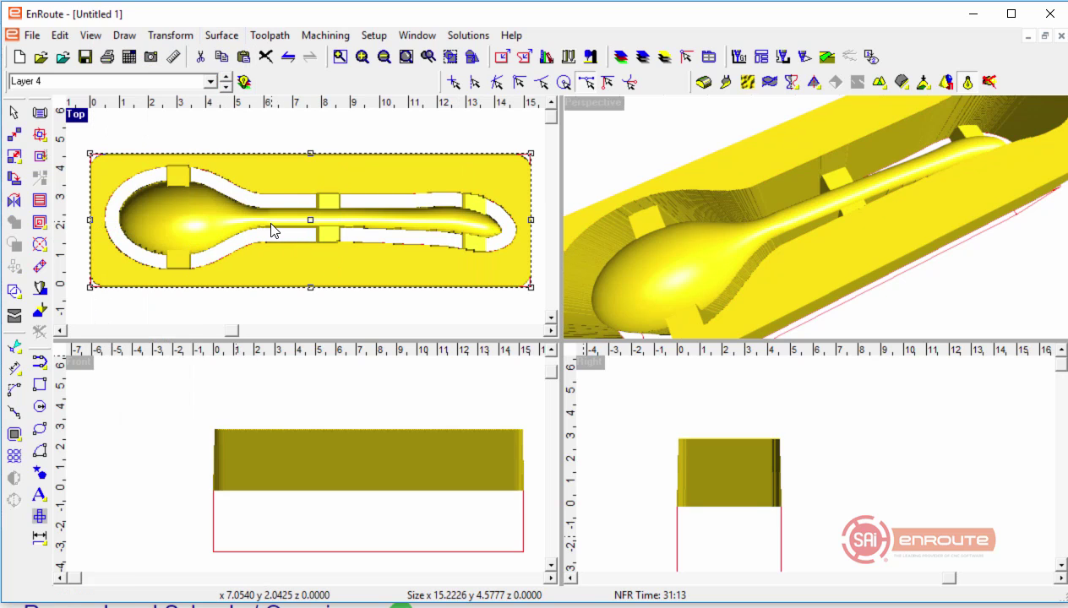
Step: Combine the spoon relief with the surrounding plate and support relief on Layer 4
left_click(272, 232)
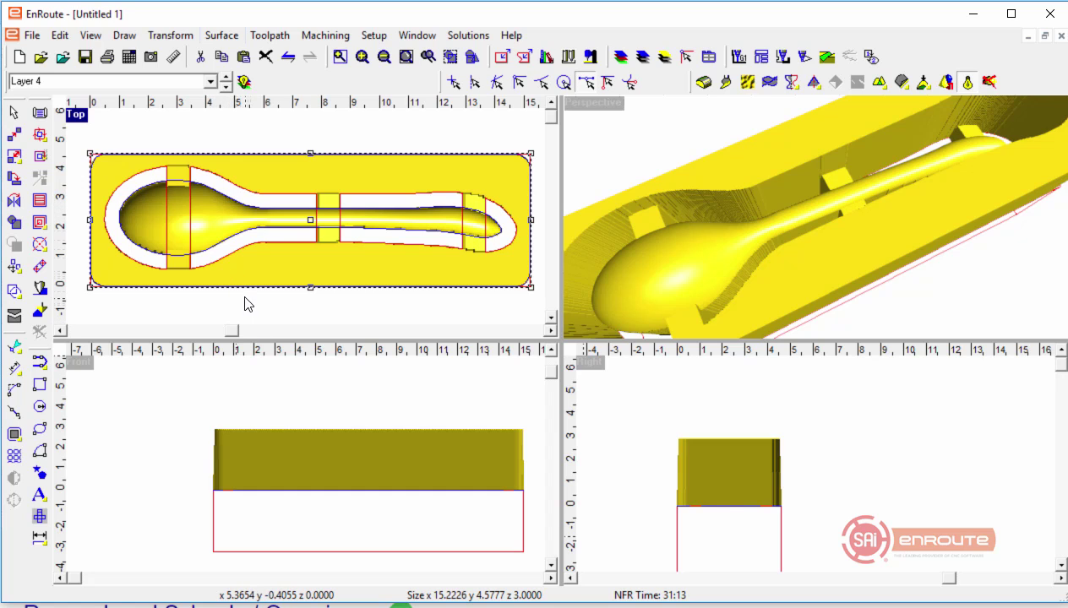
left_click(221, 249)
left_click(218, 267)
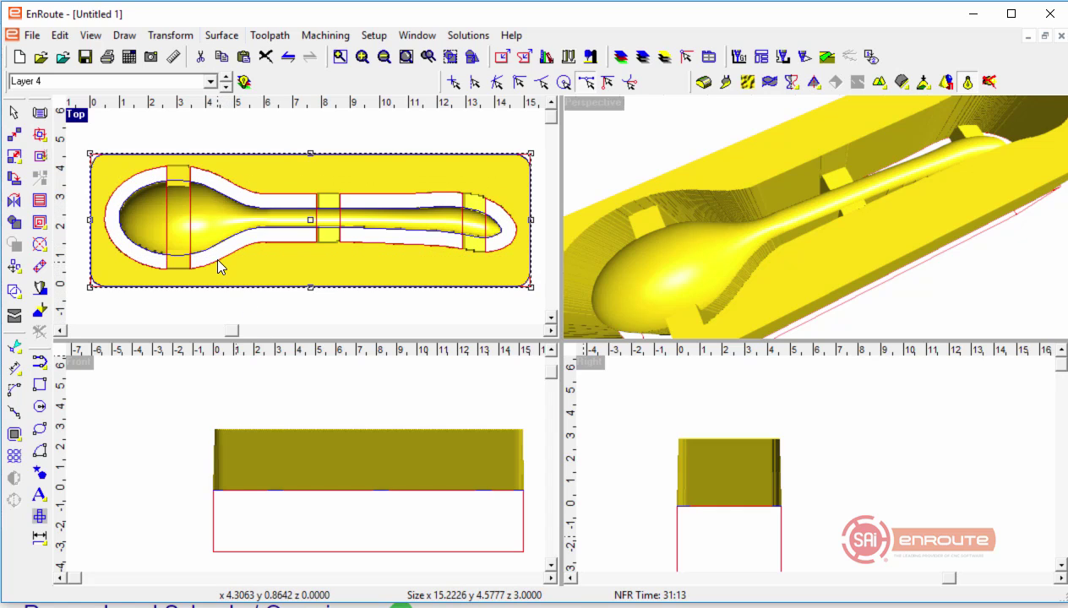
left_click(219, 37)
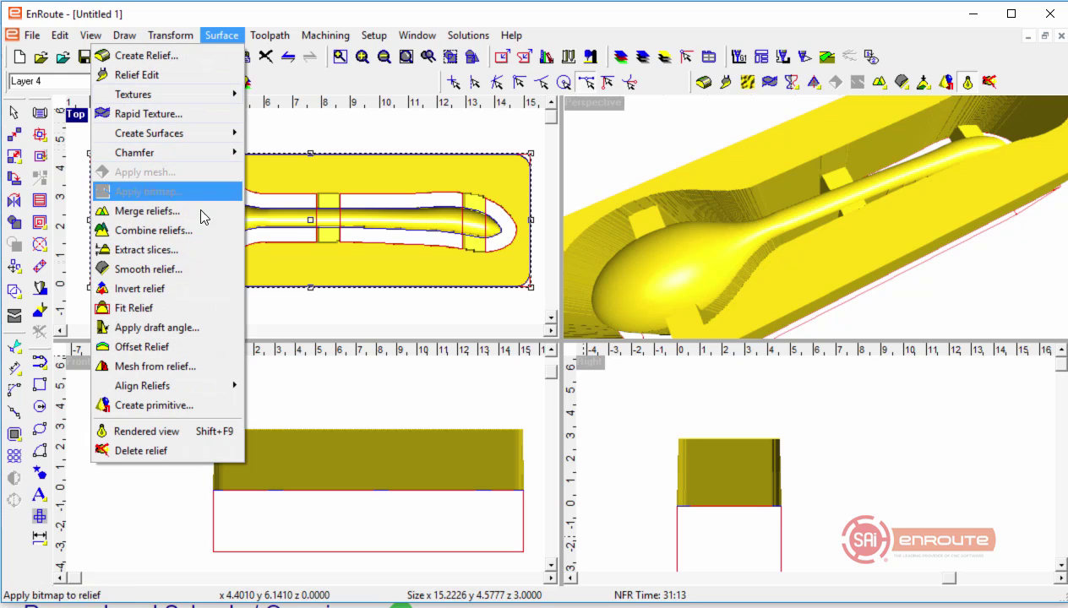
left_click(199, 236)
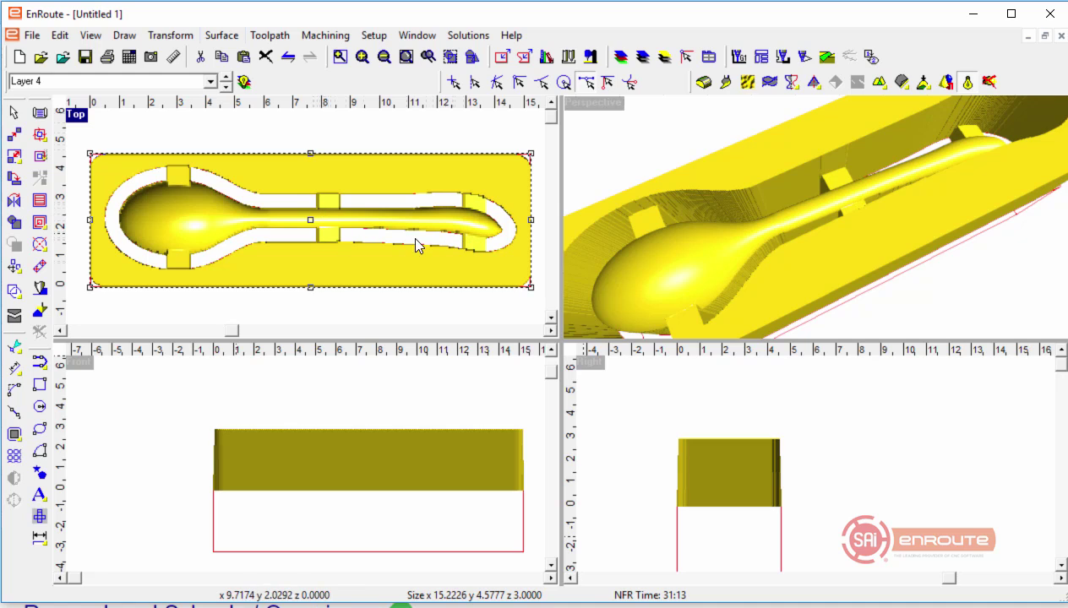
Step: Lower the combined spoon relief so its base sits at Z -3
left_click(369, 492)
left_click(238, 309)
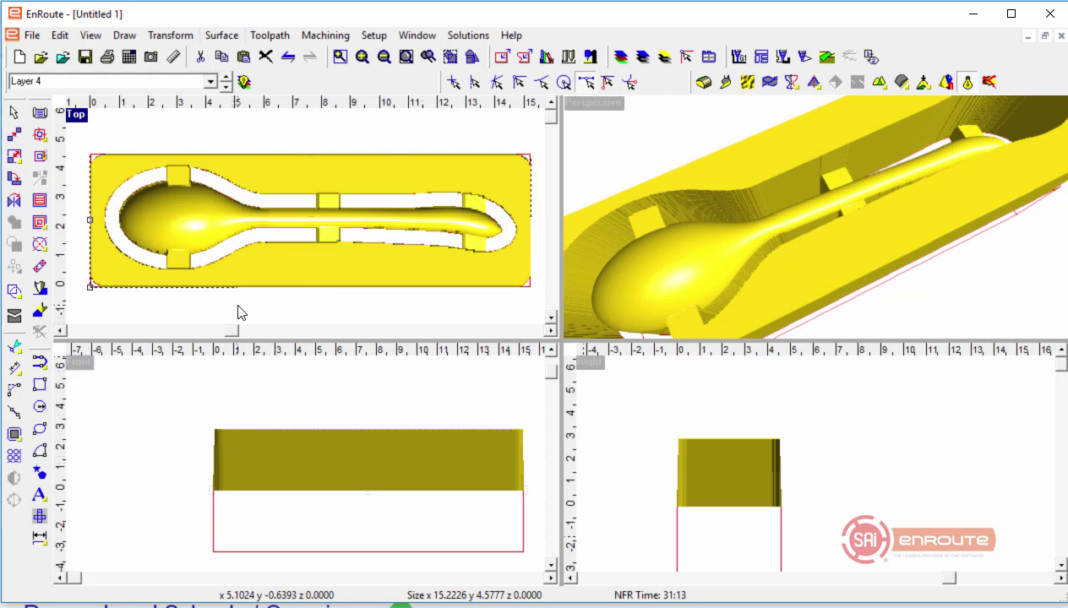
left_click(245, 296)
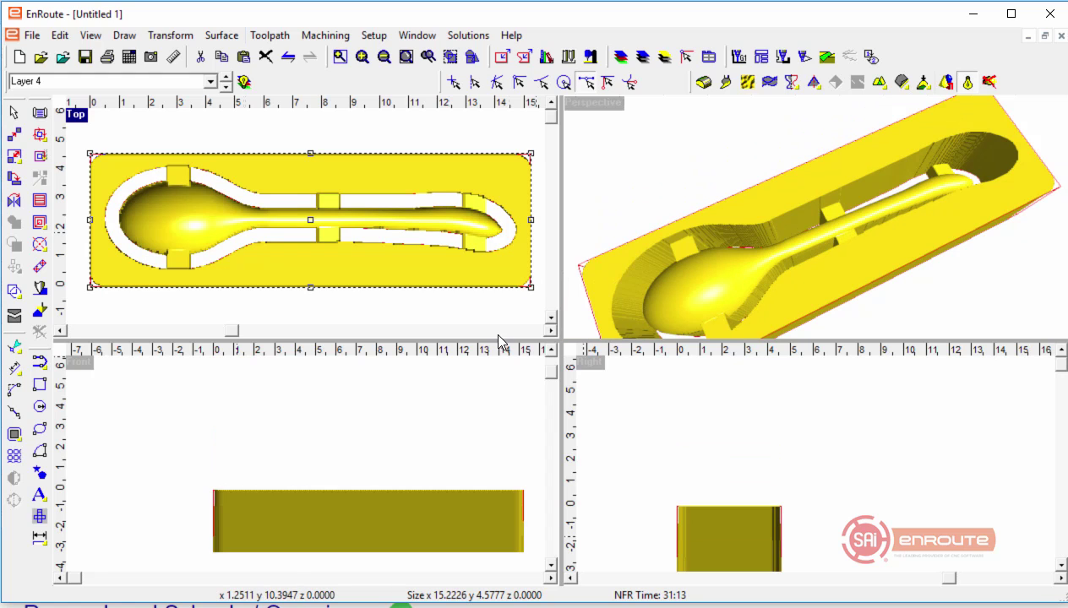
Step: Copy the combined relief from Layer 4 and paste it onto Layer 3
left_click(274, 136)
scroll(267, 149, "up", 2)
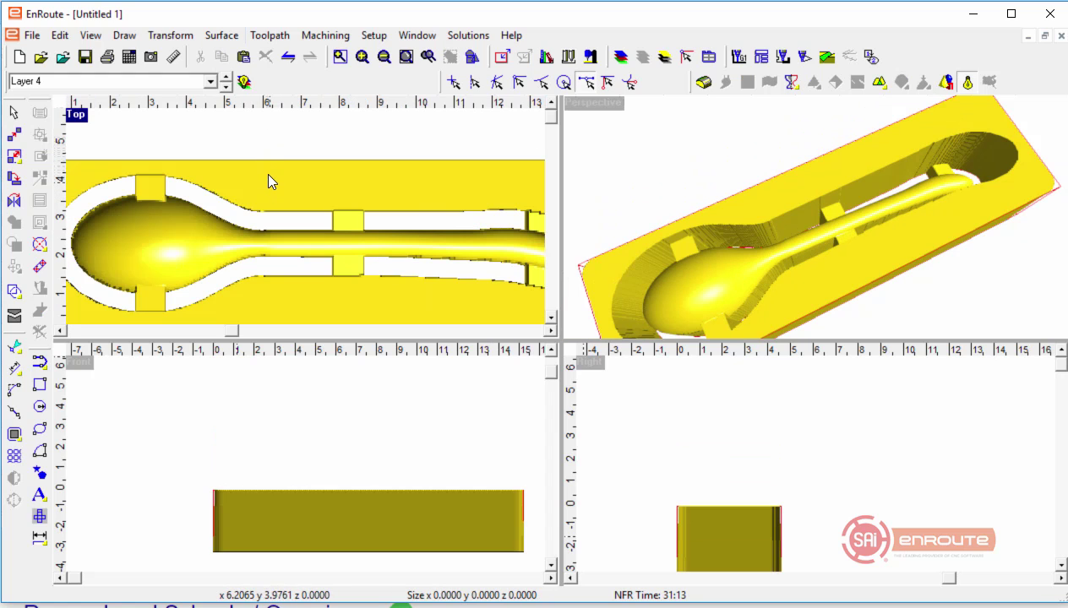
left_click(269, 160)
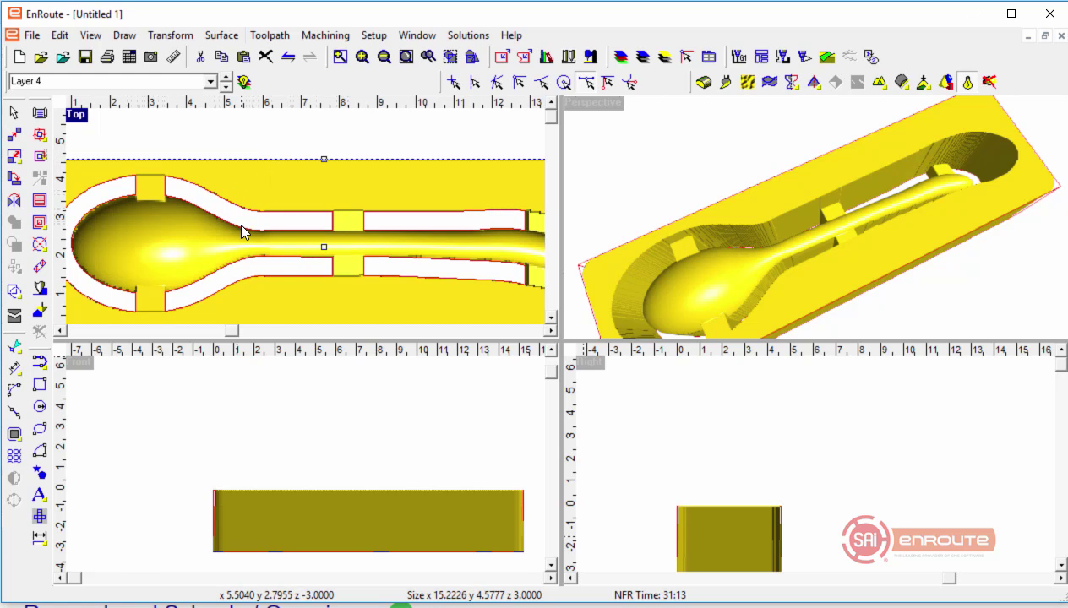
left_click(226, 85)
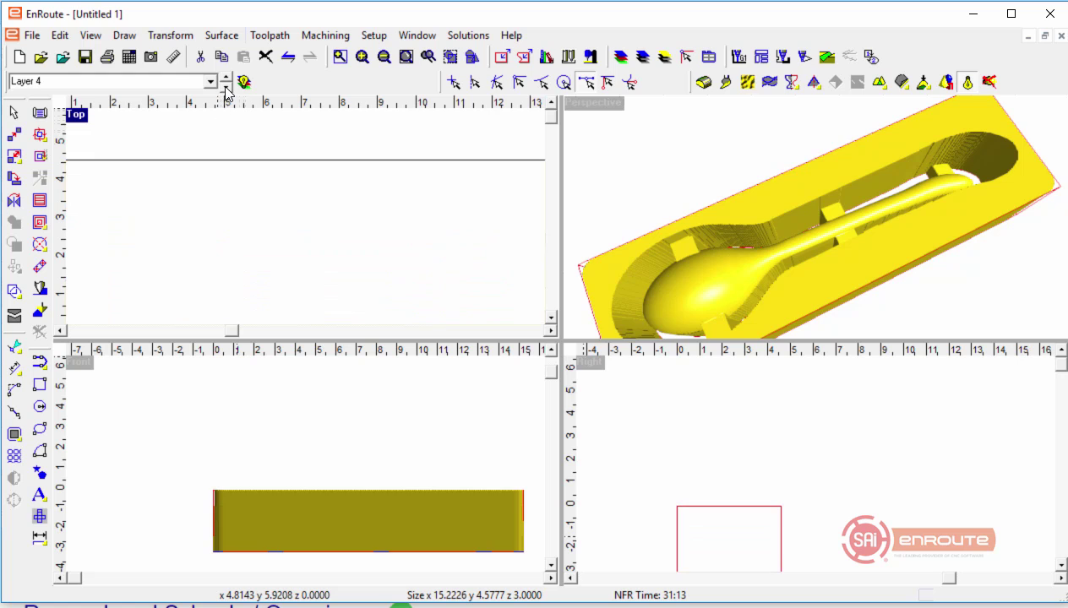
scroll(260, 158, "down", 2)
left_click(262, 167)
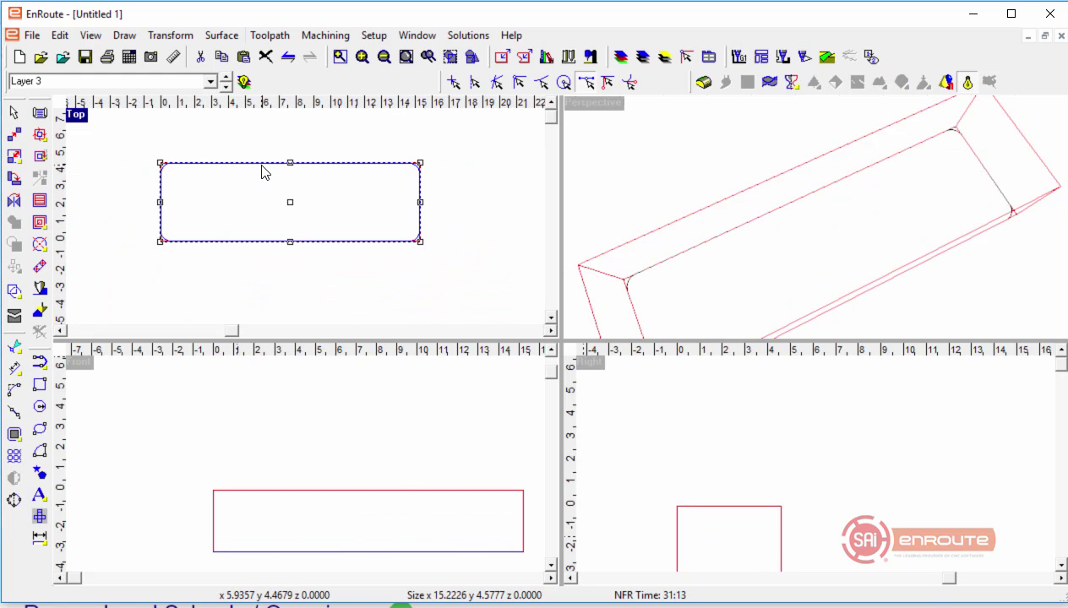
right_click(255, 186)
left_click(332, 443)
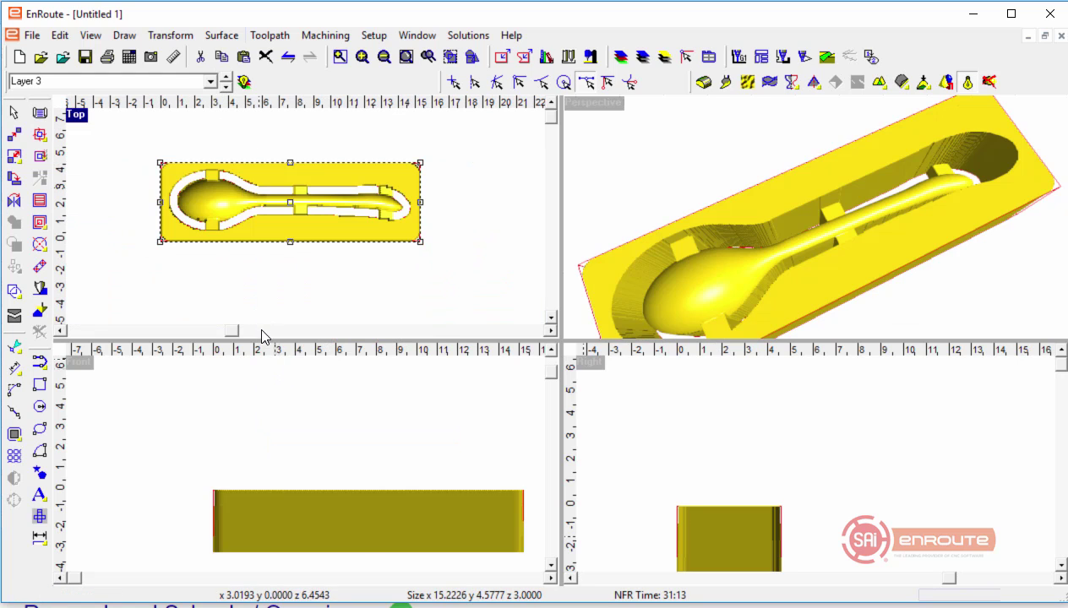
Step: Delete the relief surface from the pasted objects on Layer 3, keeping only their outline contours
left_click(258, 318)
left_click_drag(138, 160, 482, 279)
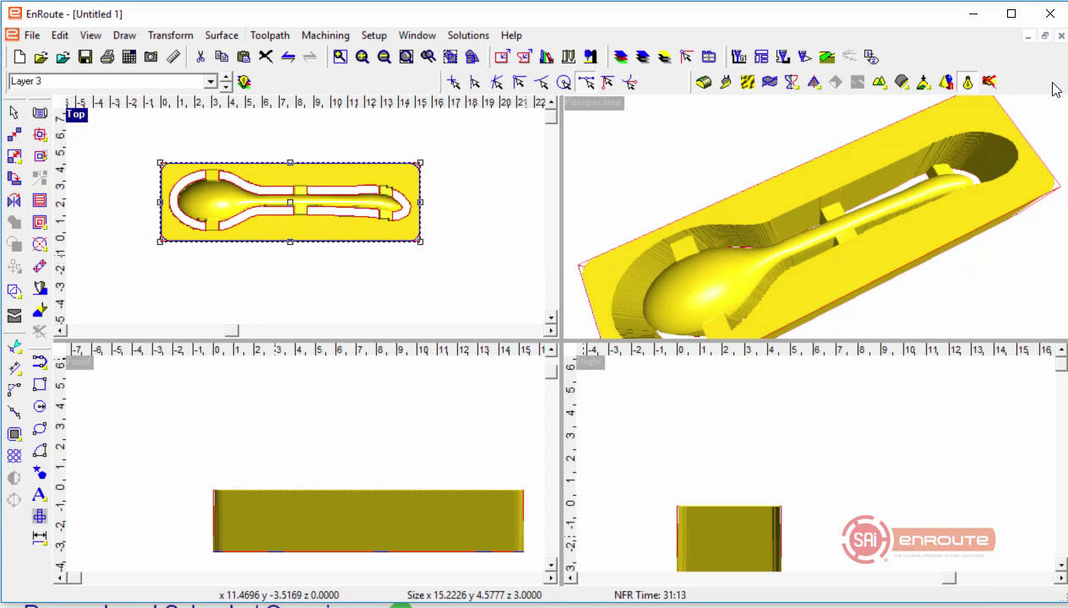
left_click(989, 81)
left_click(381, 258)
Step: Move all Layer 3 contours, with the Top view maximized, to a Z location of 0.0000
scroll(250, 173, "up", 2)
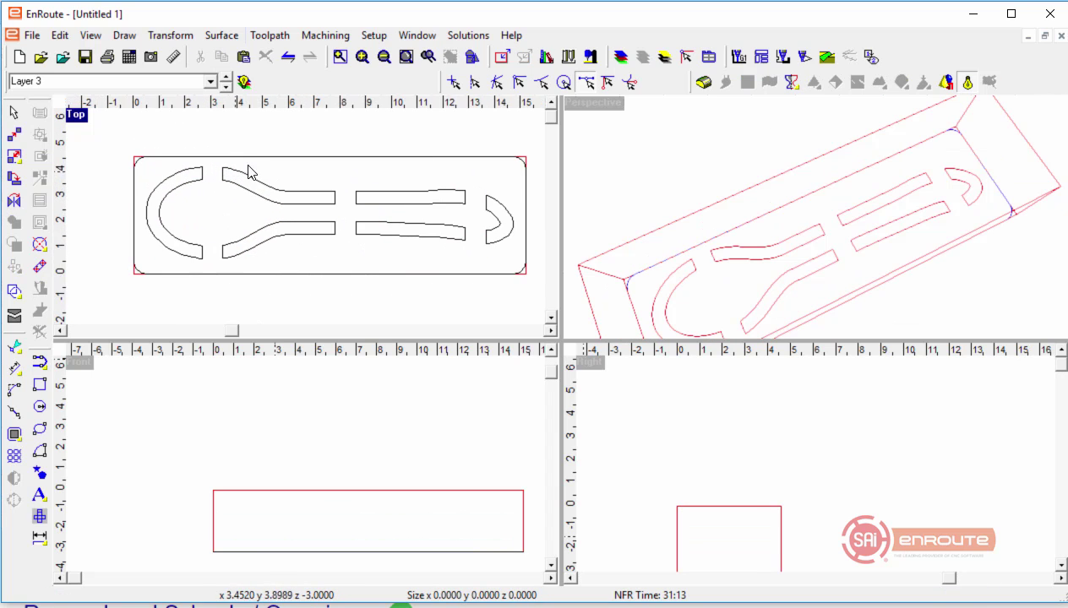
scroll(250, 173, "up", 2)
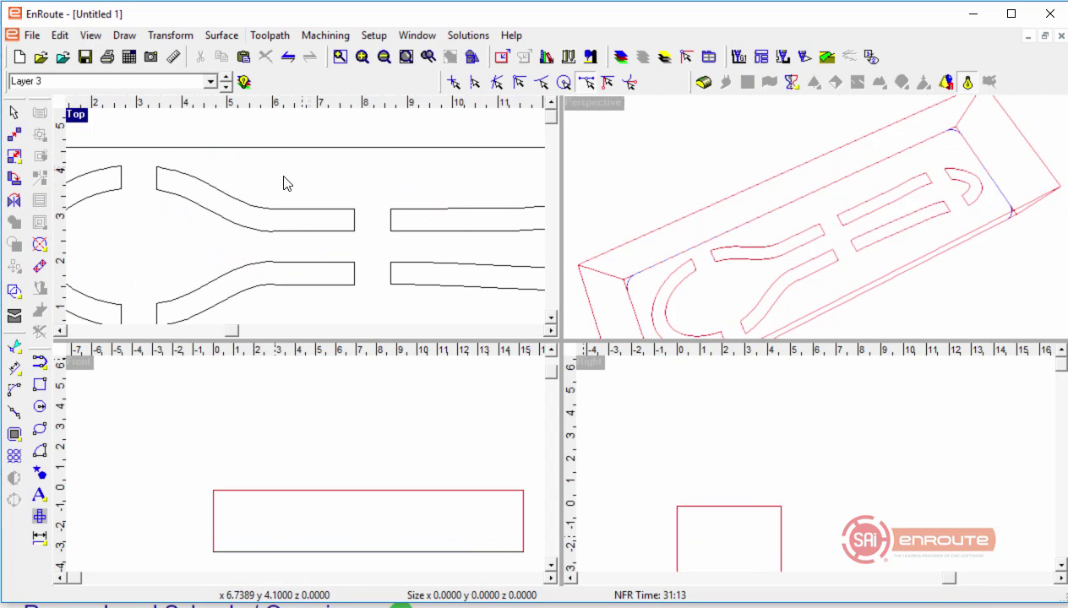
double_click(83, 120)
scroll(507, 296, "down", 2)
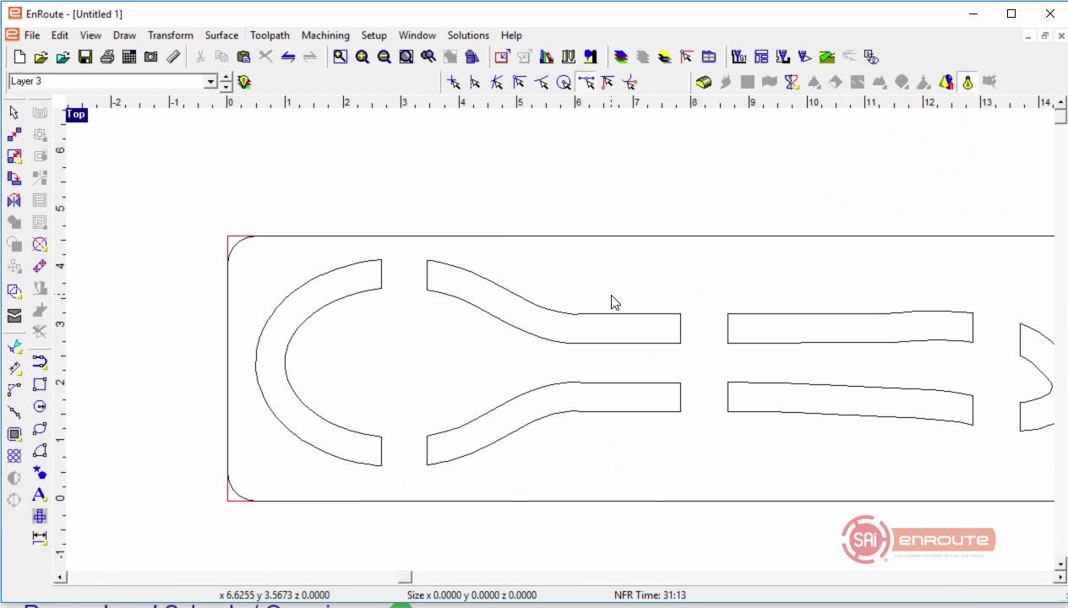
left_click(497, 239)
scroll(173, 233, "down", 1)
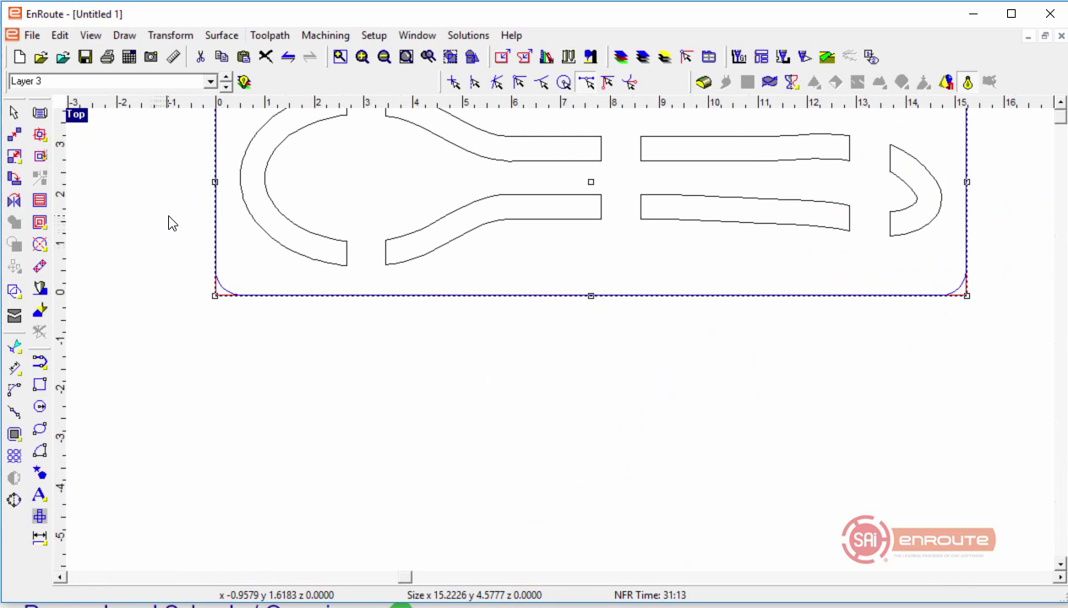
key("ctrl+a")
double_click(500, 194)
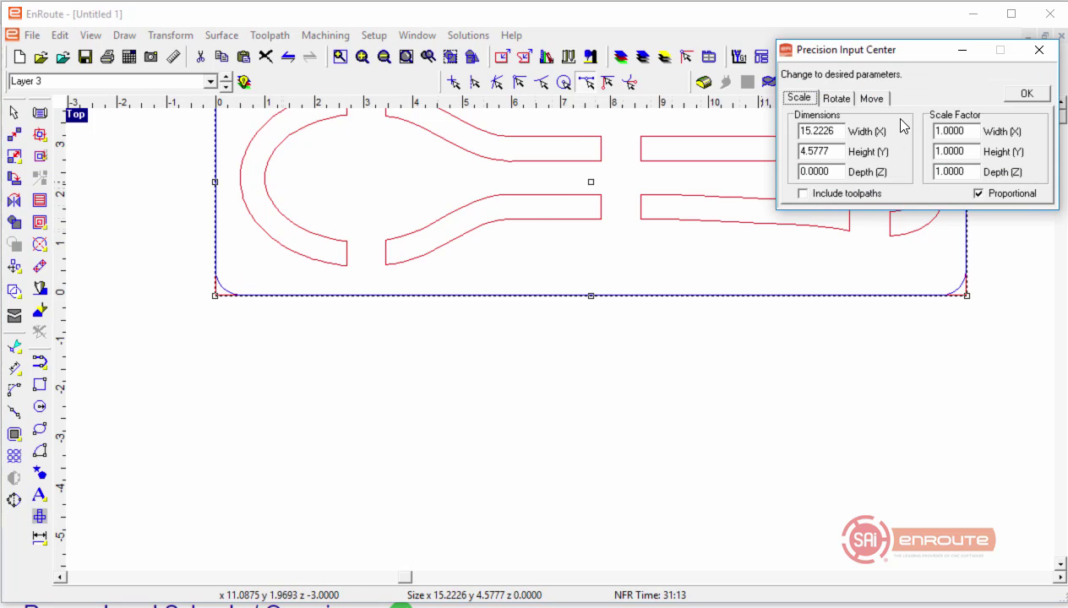
left_click(870, 99)
double_click(833, 174)
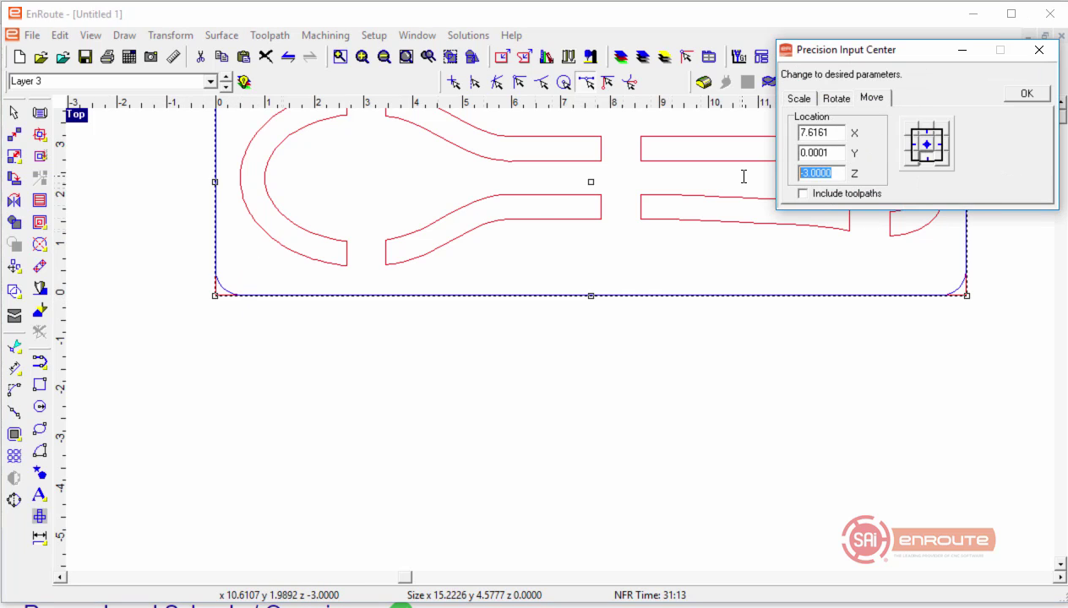
left_click(1027, 93)
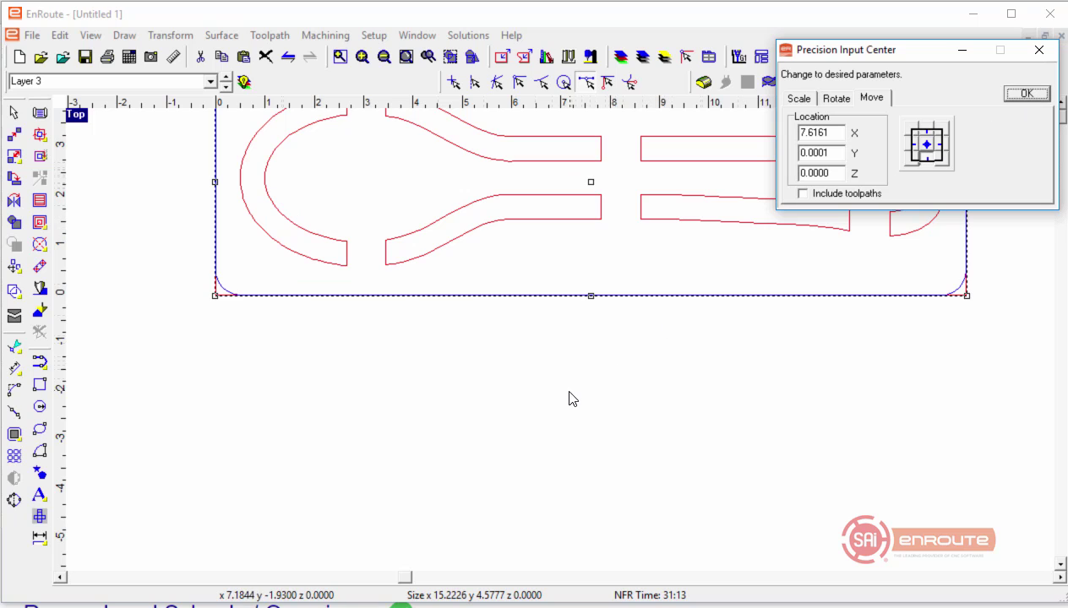
left_click(500, 485)
Step: Draw six connecting lines bridging the gaps between neighbouring slot contours around the bowl, handle and tip
scroll(312, 178, "up", 1)
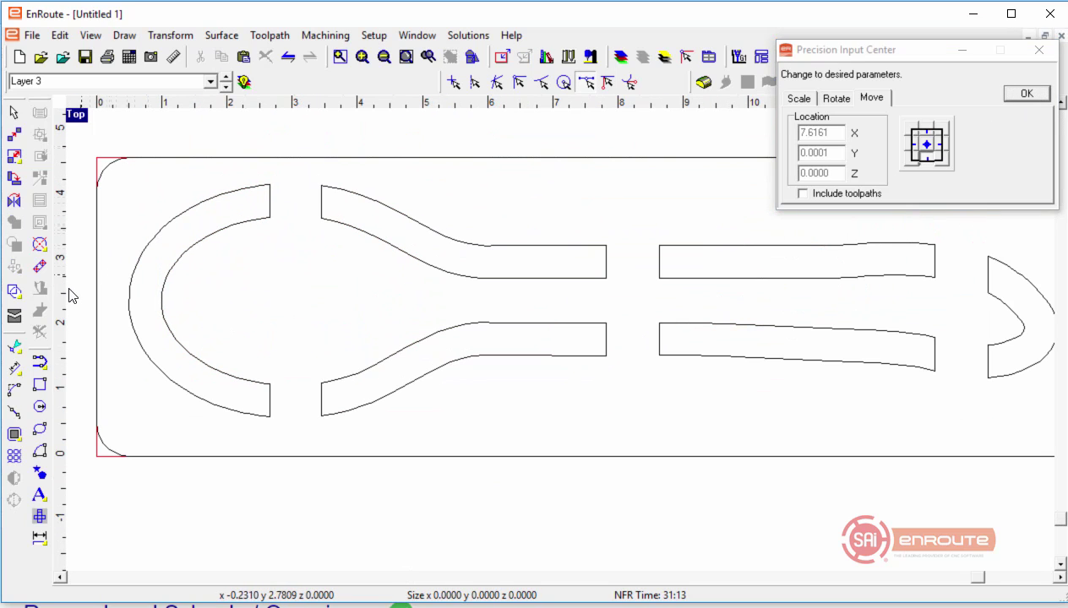
mouse_move(37, 357)
left_mouse_down()
mouse_move(108, 366)
mouse_move(76, 369)
left_mouse_up()
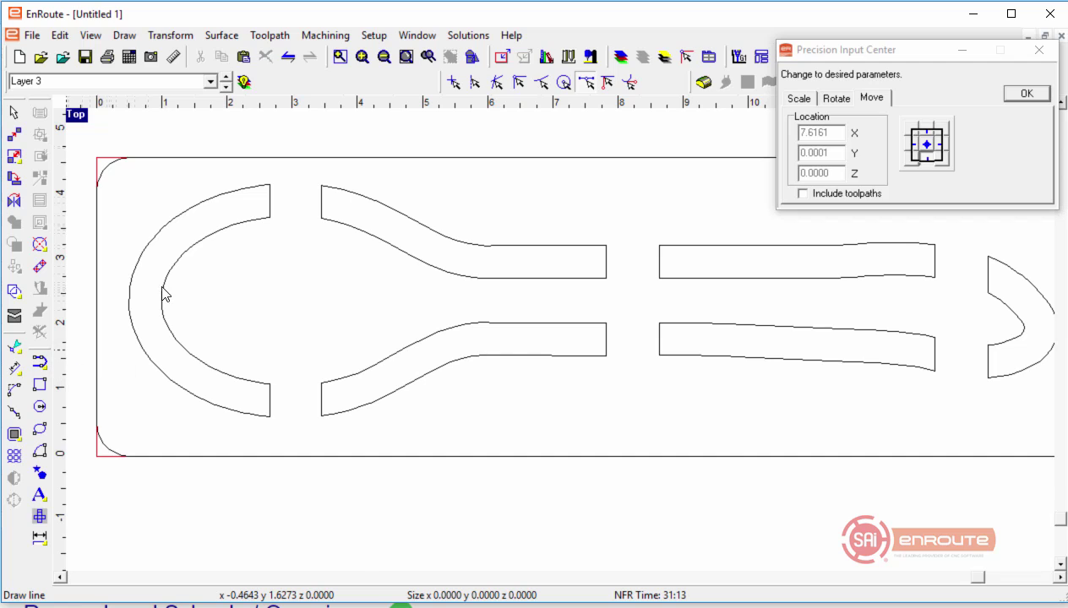
left_click(270, 200)
left_click(316, 208)
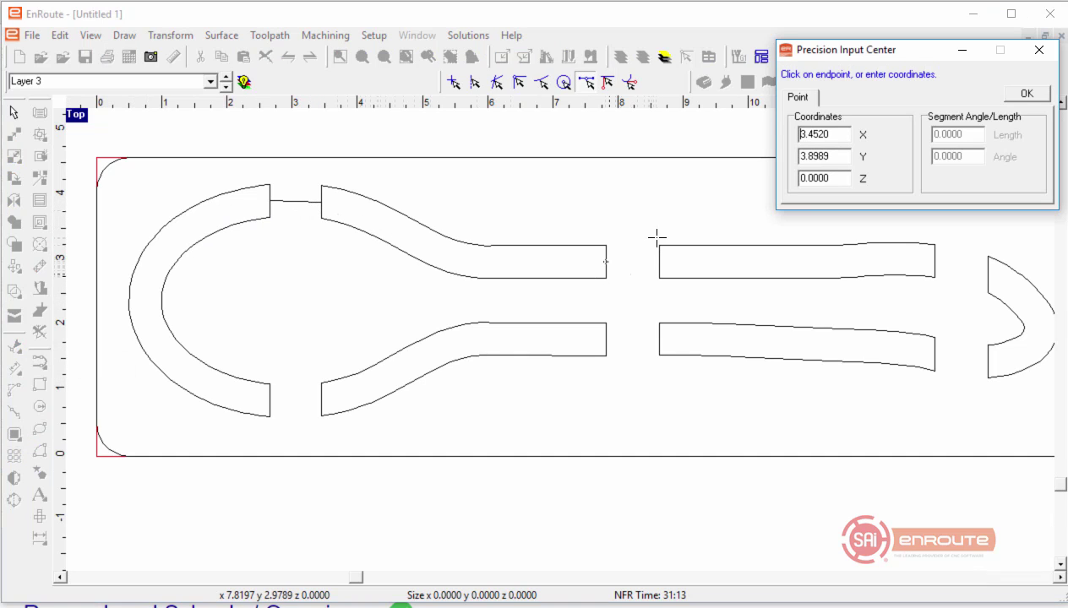
left_click(1038, 49)
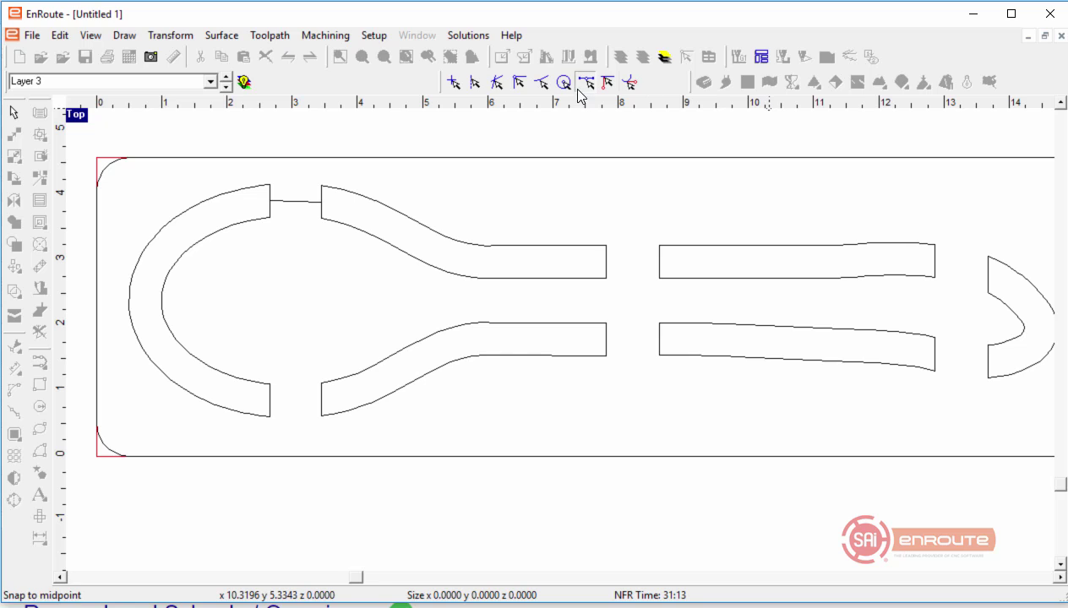
left_click(598, 272)
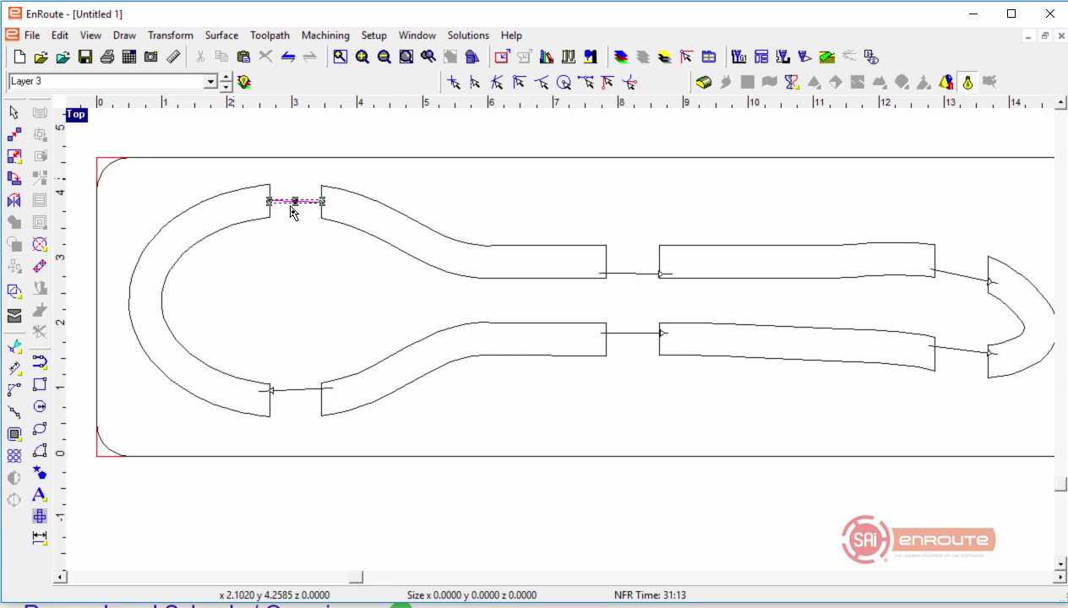
Step: Reposition and lengthen the line across the upper bowl gap to about 0.94, with both ends overlapping the adjoining slots
left_click_drag(291, 211, 295, 216)
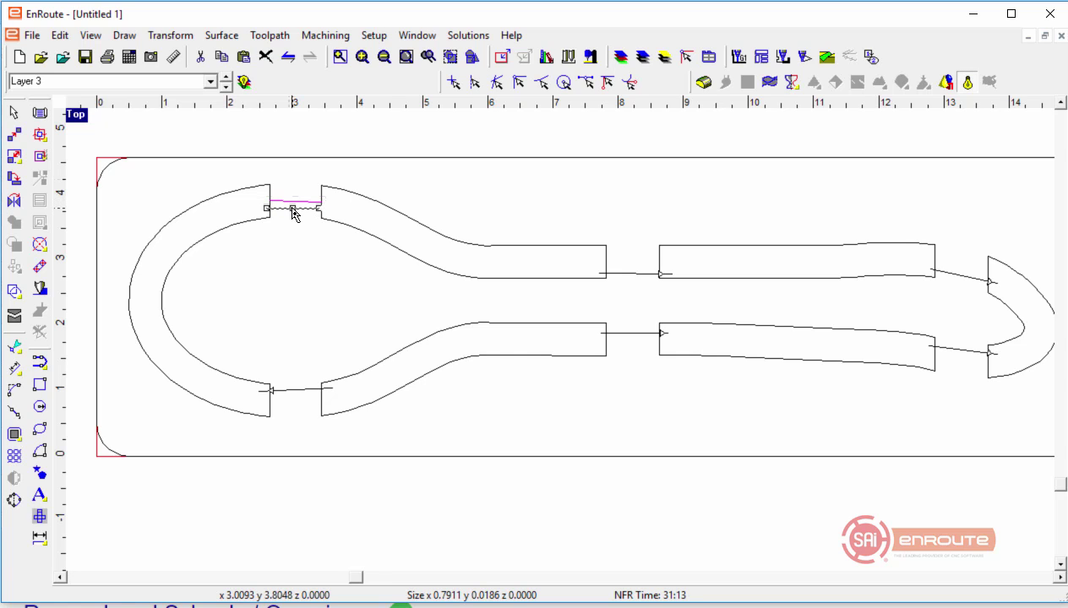
scroll(293, 212, "up", 3)
left_click_drag(375, 219, 406, 220)
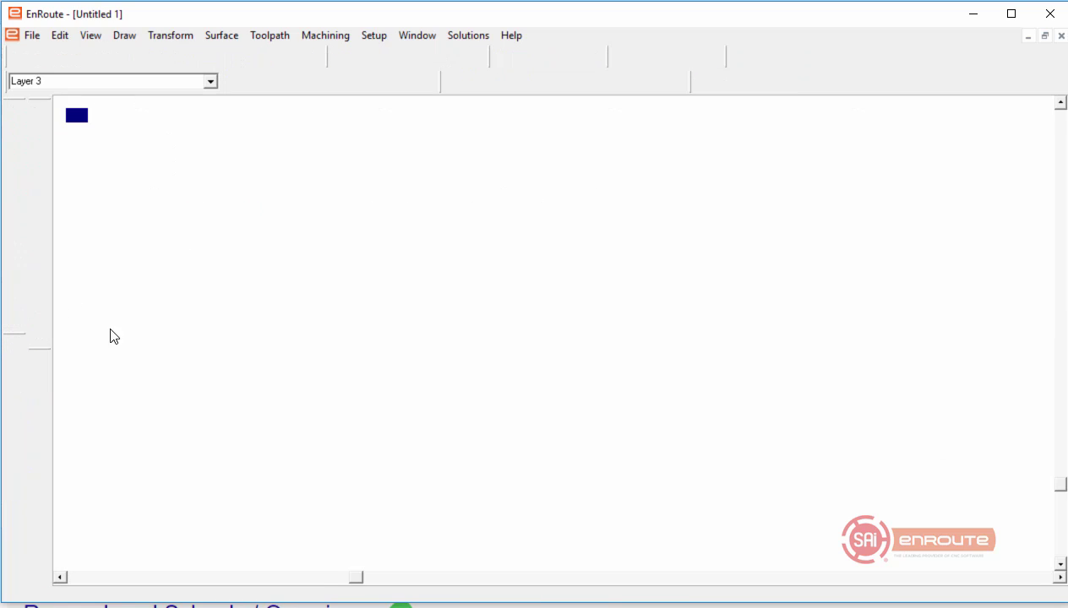
Step: Bend the two connecting lines across the bowl gaps into outward arcs, the upper one upward and the lower one downward
left_click(16, 348)
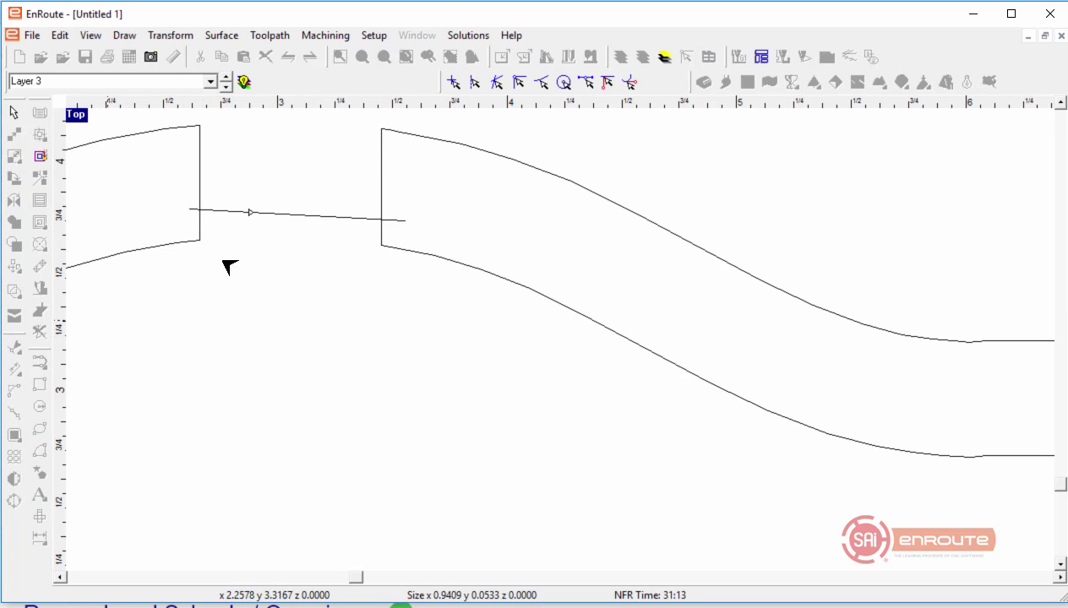
left_click_drag(304, 217, 305, 205)
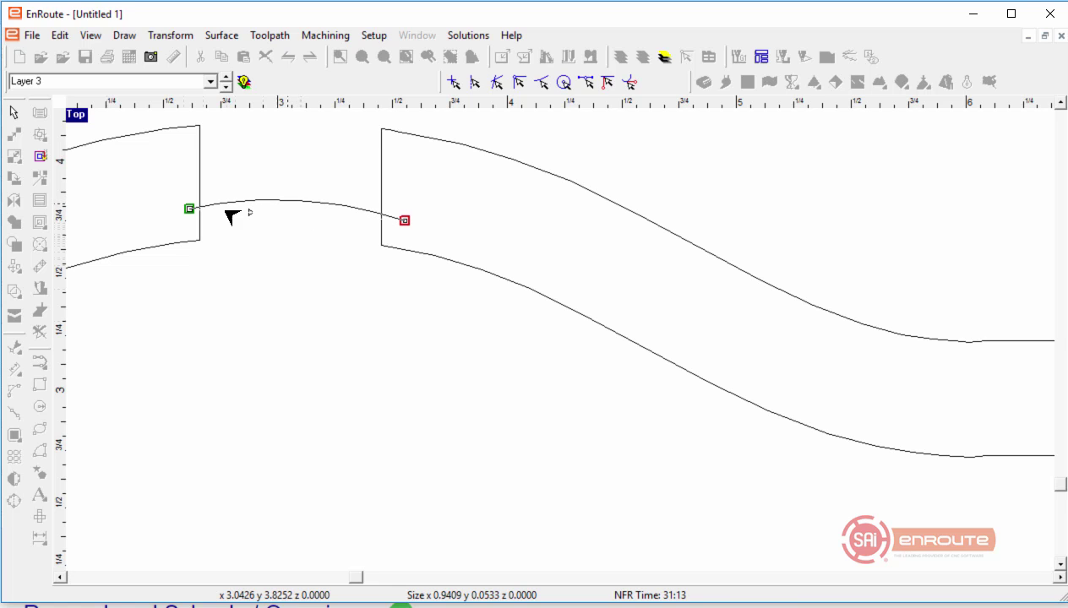
scroll(302, 267, "down", 3)
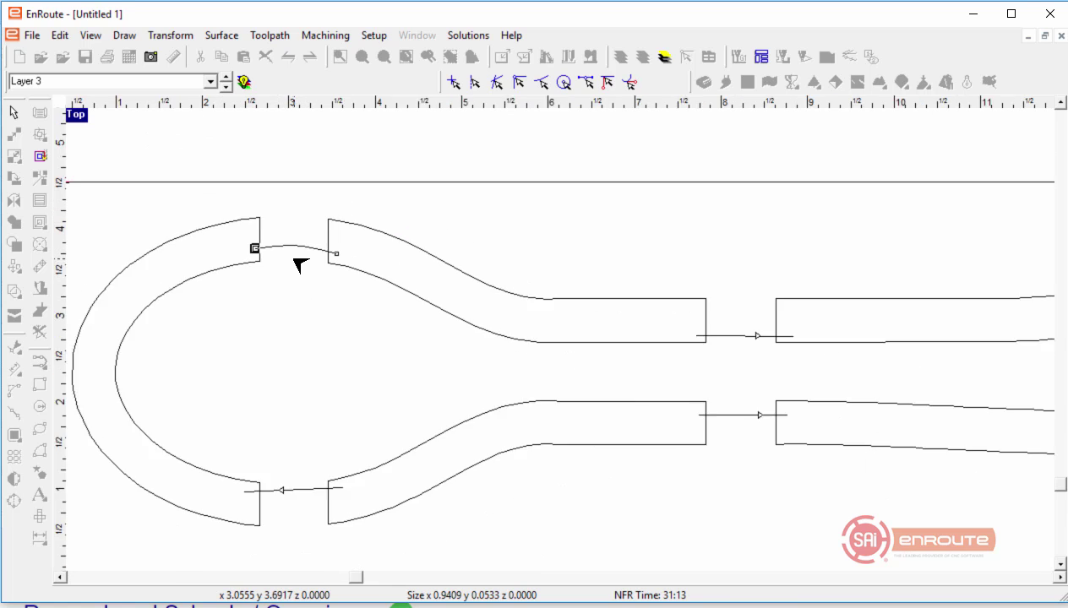
scroll(294, 415, "up", 1)
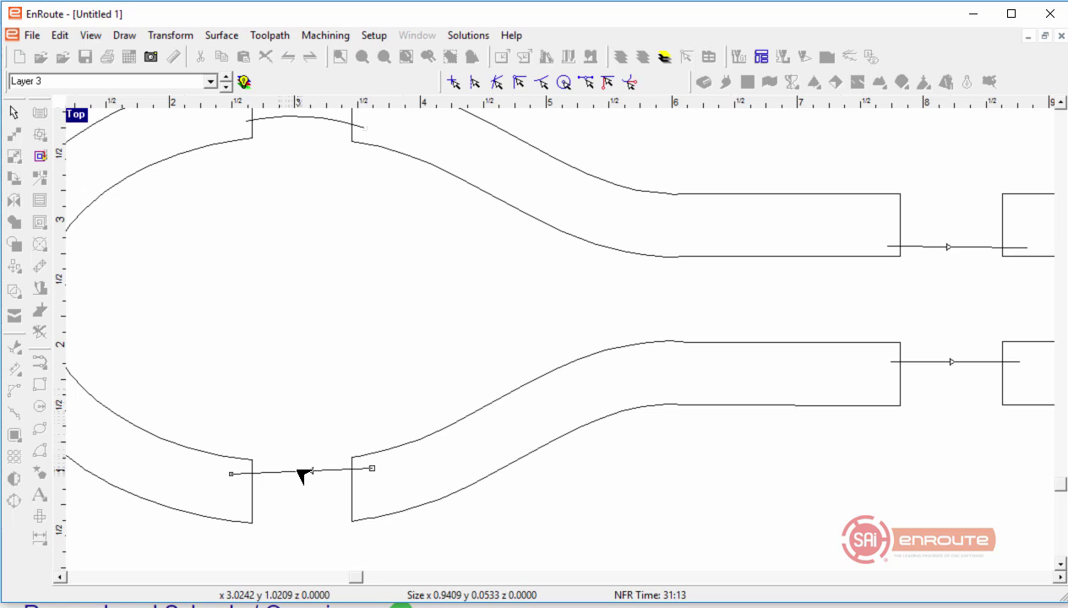
left_click_drag(302, 471, 311, 483)
Step: Bend the two connecting lines near the handle tip into slight outward arcs, the upper one upward and the lower one downward
scroll(245, 407, "down", 4)
scroll(520, 360, "up", 2)
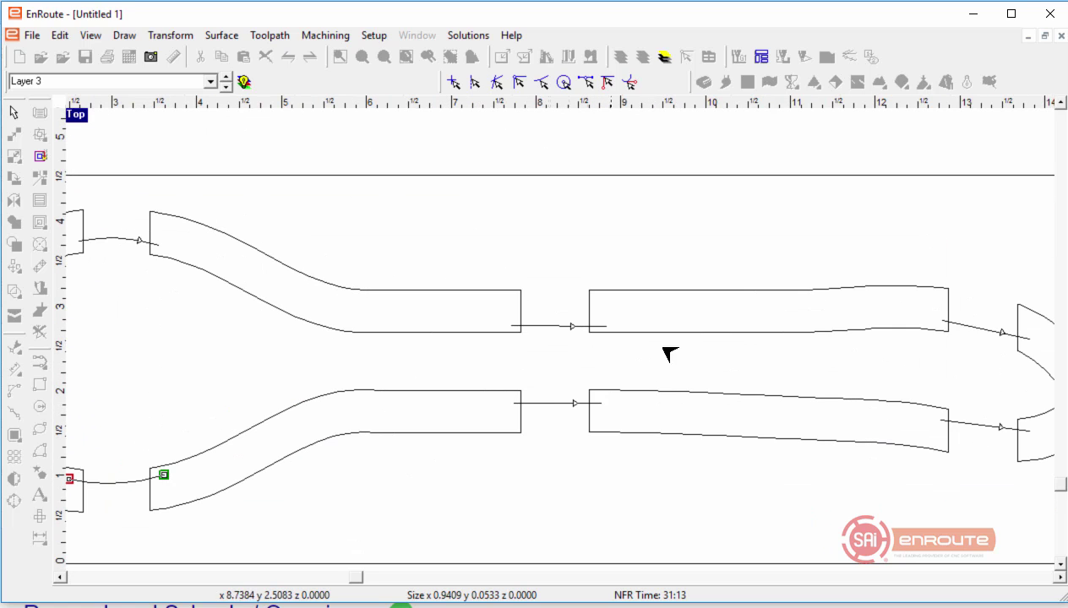
left_click(974, 326)
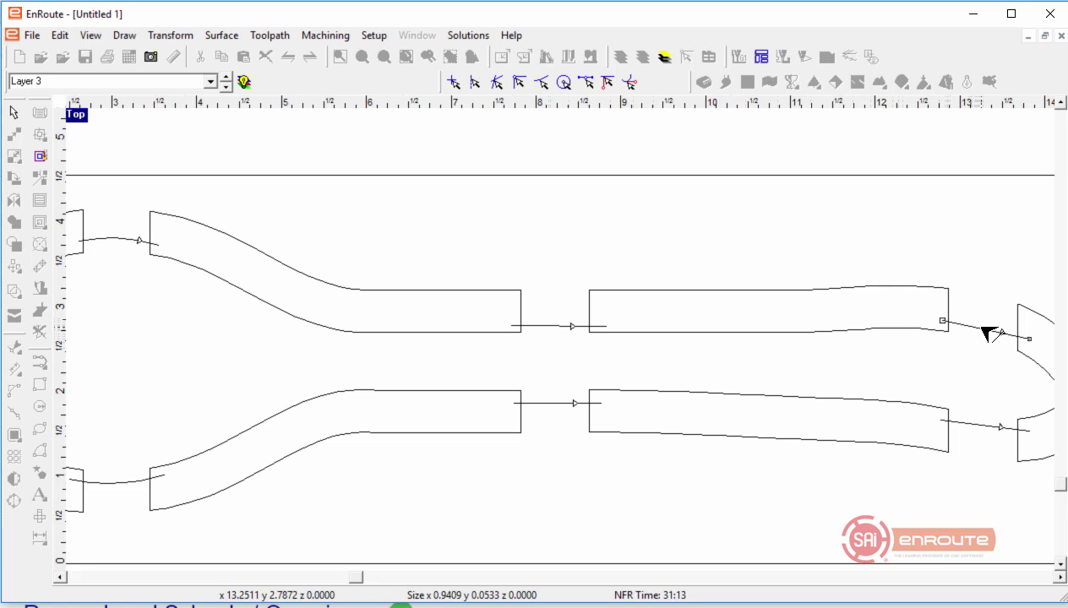
left_click_drag(984, 329, 981, 327)
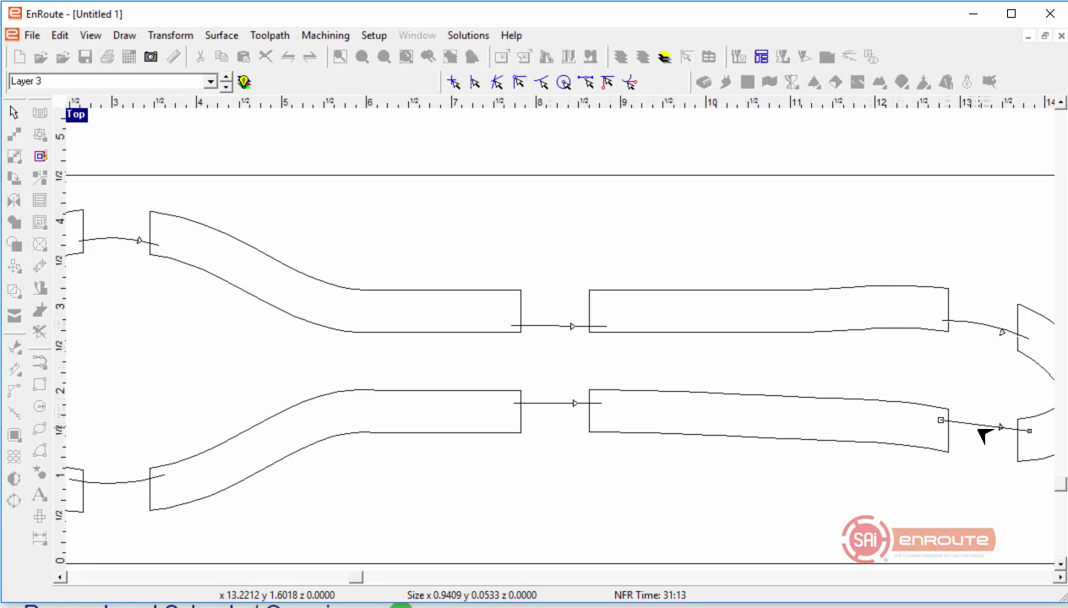
scroll(980, 437, "up", 3)
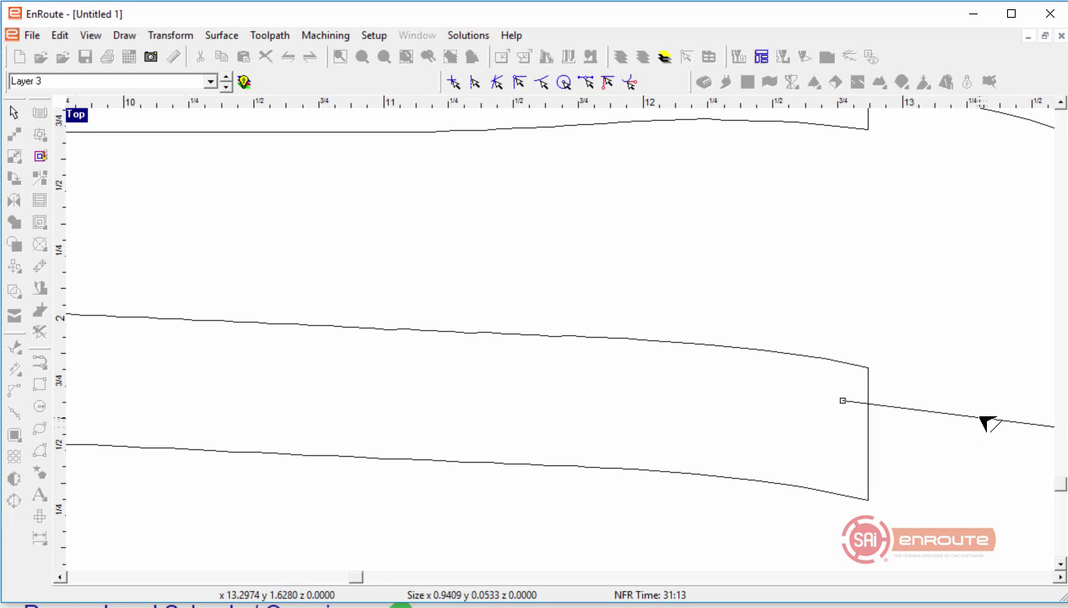
left_click_drag(988, 423, 971, 428)
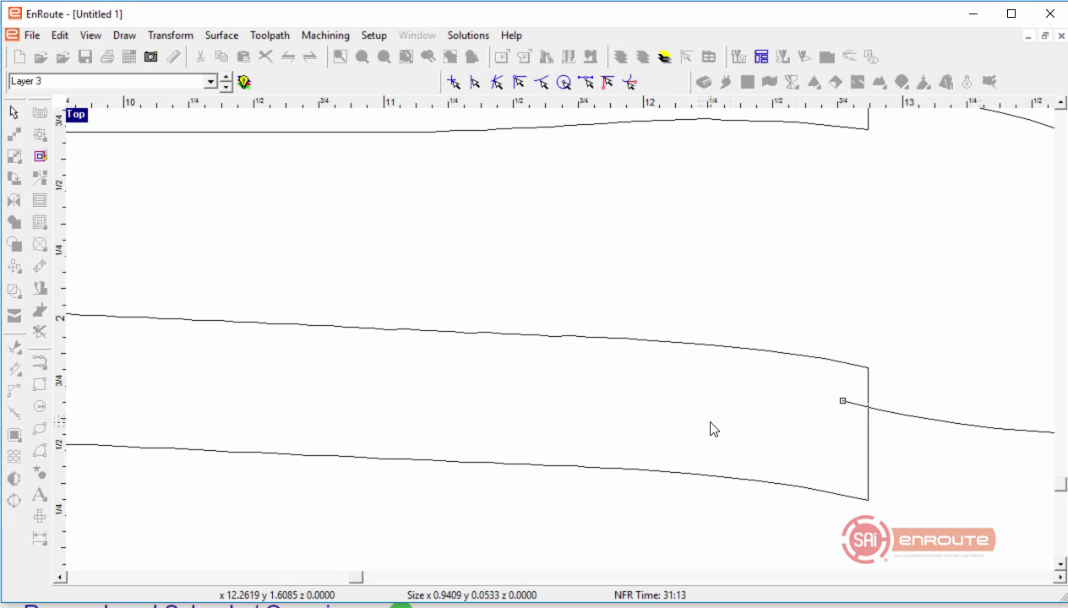
Step: Trace a closed contour around the spoon's interior, bounded by the slot inner edges and the connecting lines
scroll(610, 398, "down", 4)
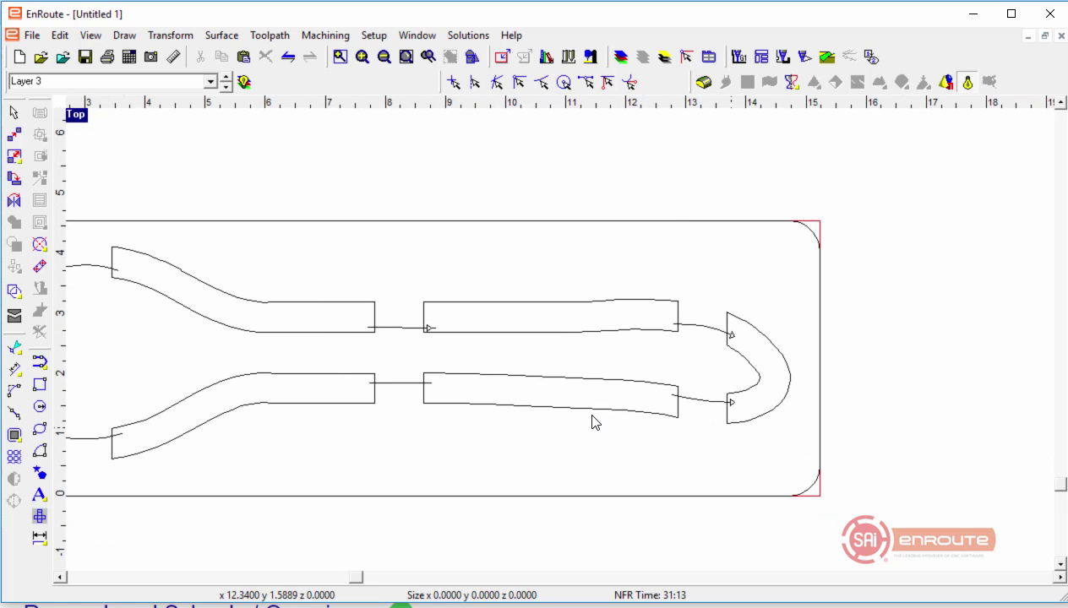
right_click(472, 474)
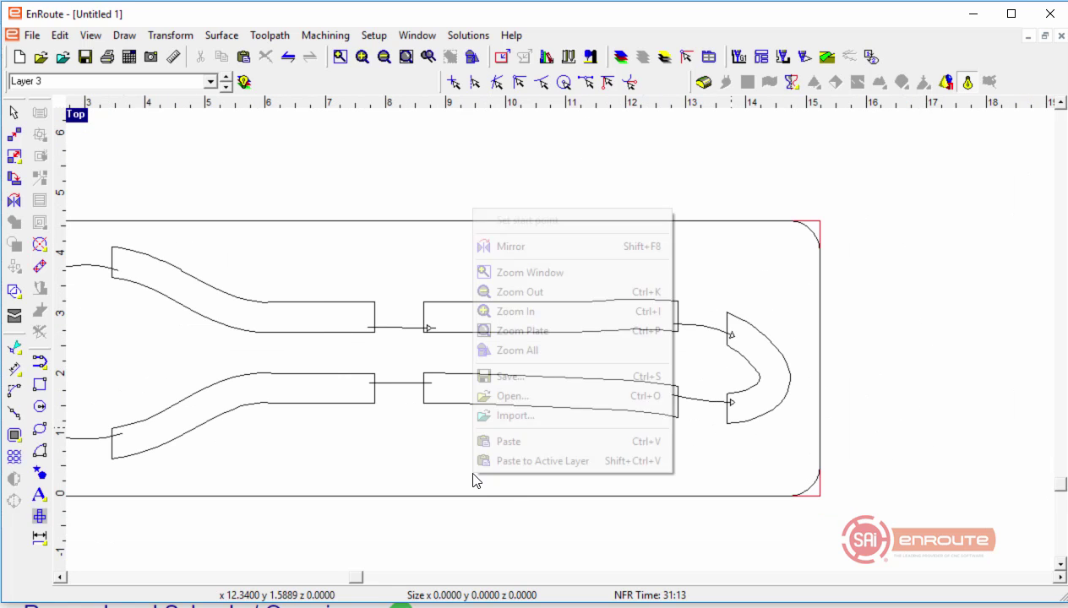
left_click(355, 451)
scroll(520, 436, "down", 3)
left_click(15, 293)
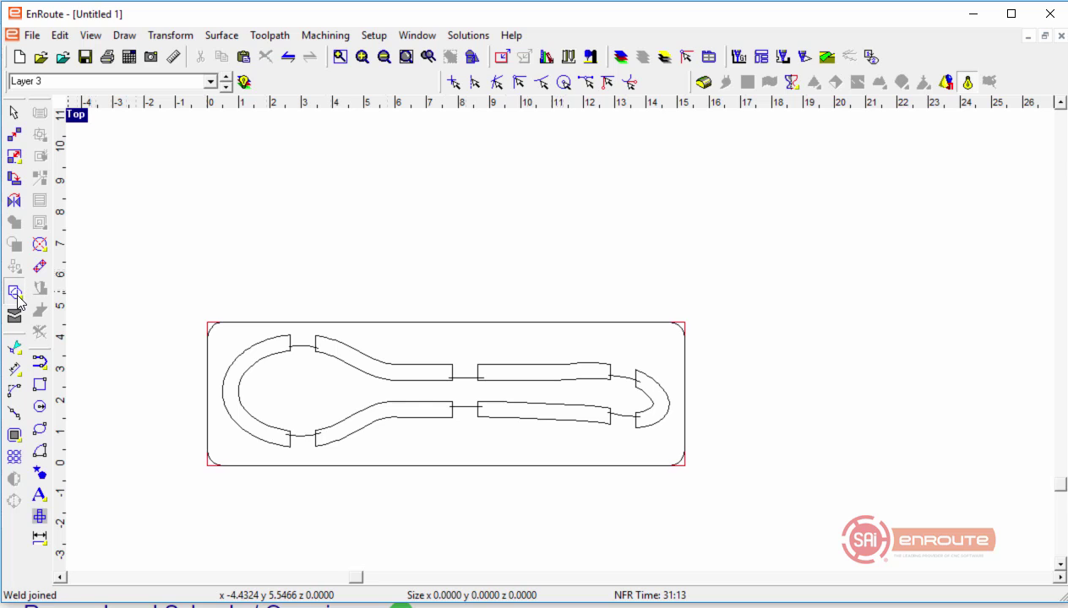
left_click(19, 298)
left_click(104, 293)
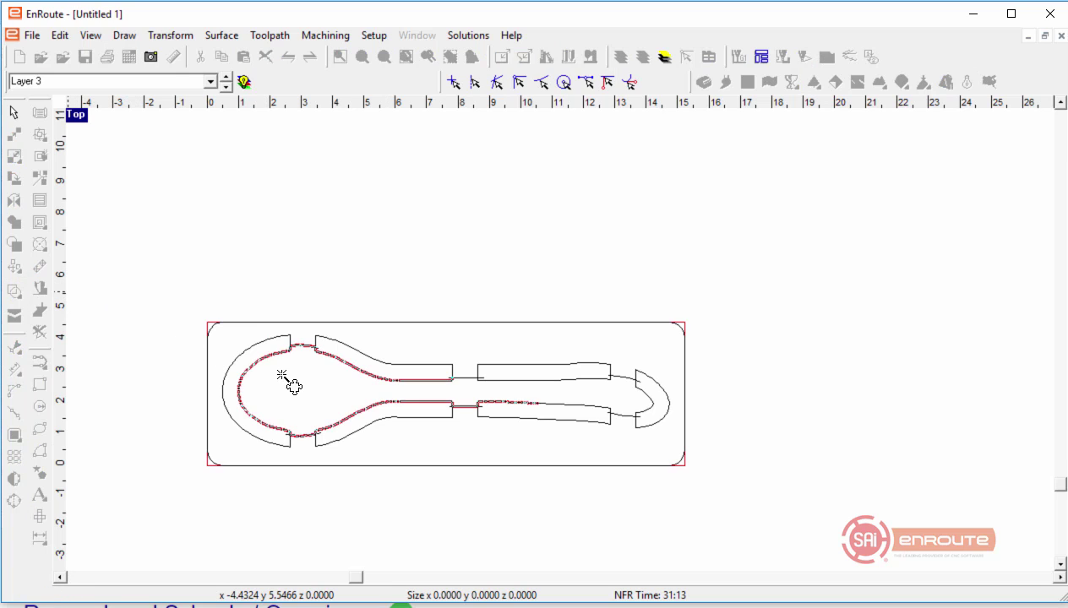
left_click(278, 220)
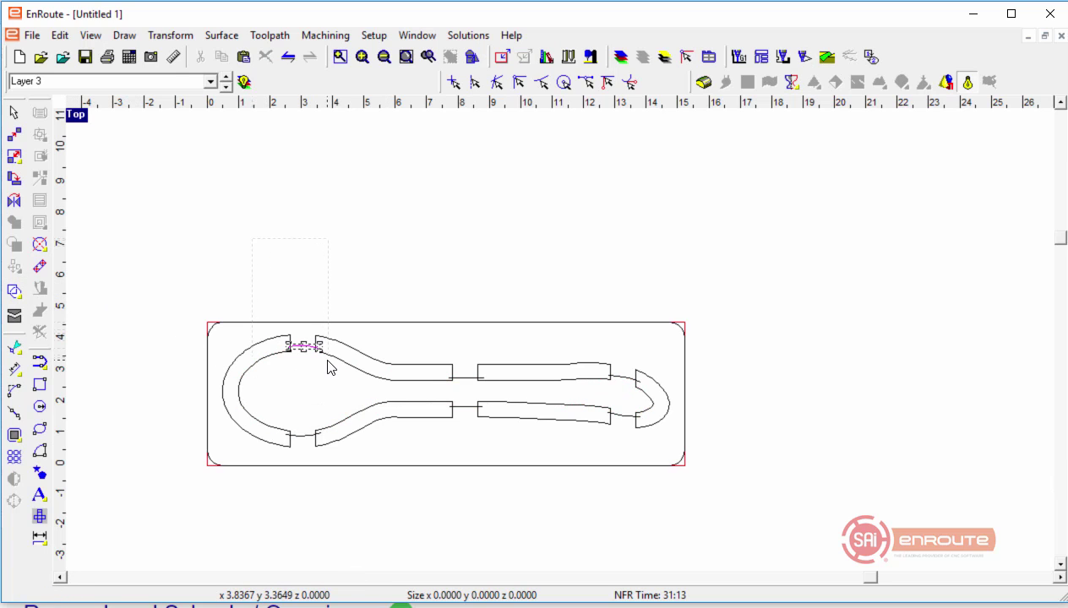
Step: Delete the six connecting lines across the bowl, handle and tip gaps
mouse_move(346, 539)
left_mouse_down()
mouse_move(307, 463)
mouse_move(264, 481)
left_mouse_up()
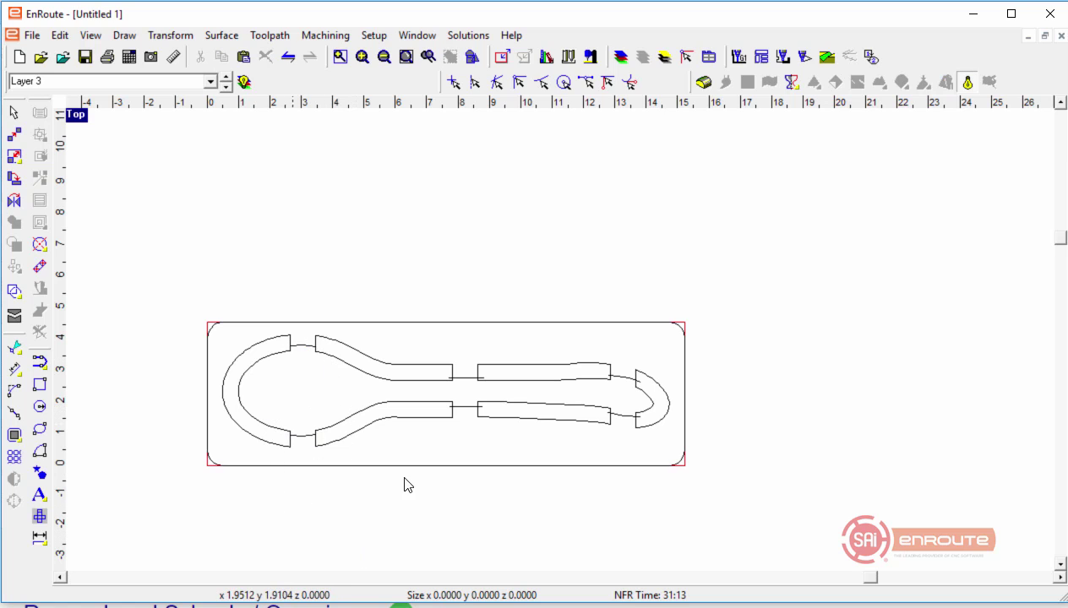
mouse_move(498, 539)
left_mouse_down()
mouse_move(440, 351)
mouse_move(498, 291)
left_mouse_up()
left_click_drag(562, 288, 658, 446)
left_click(658, 446)
Step: Cut the traced spoon contour from Layer 3 and paste it into Layer 4 as the active layer
left_click(467, 380)
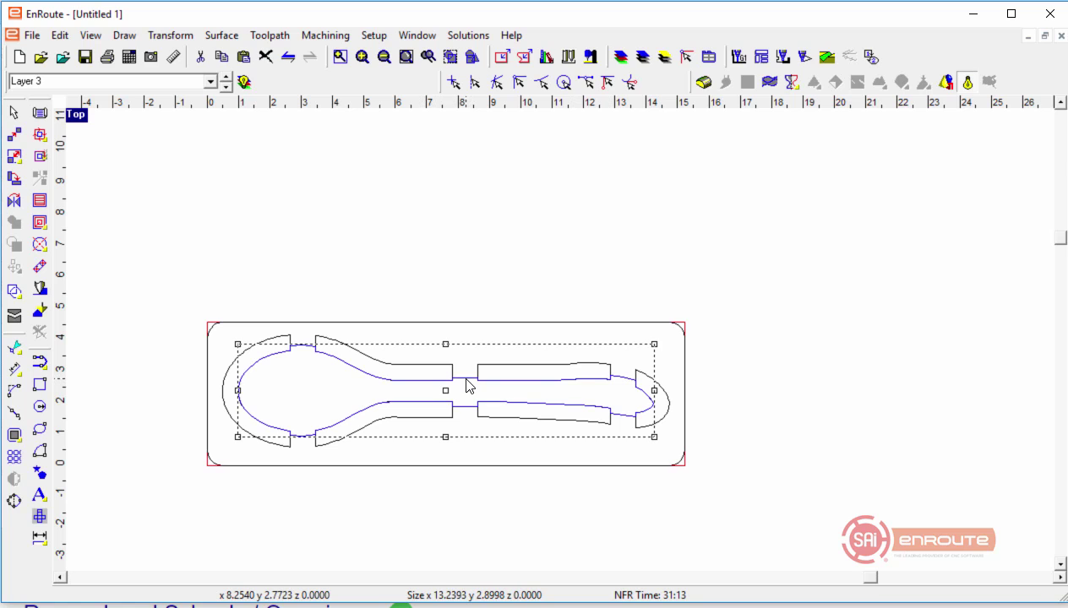
key("Delete")
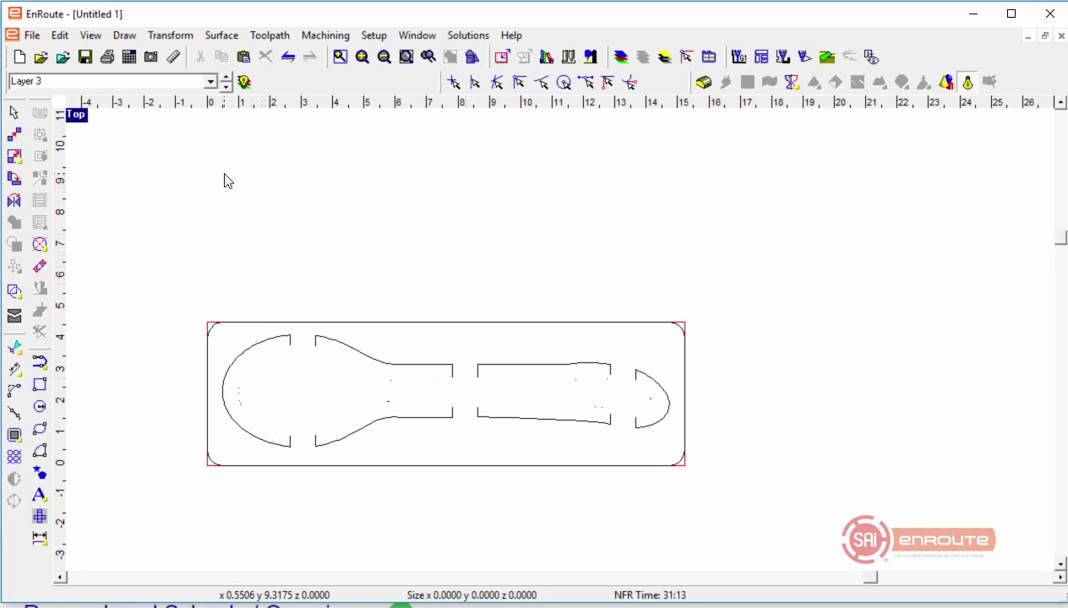
left_click(226, 87)
left_click(226, 86)
left_click(226, 87)
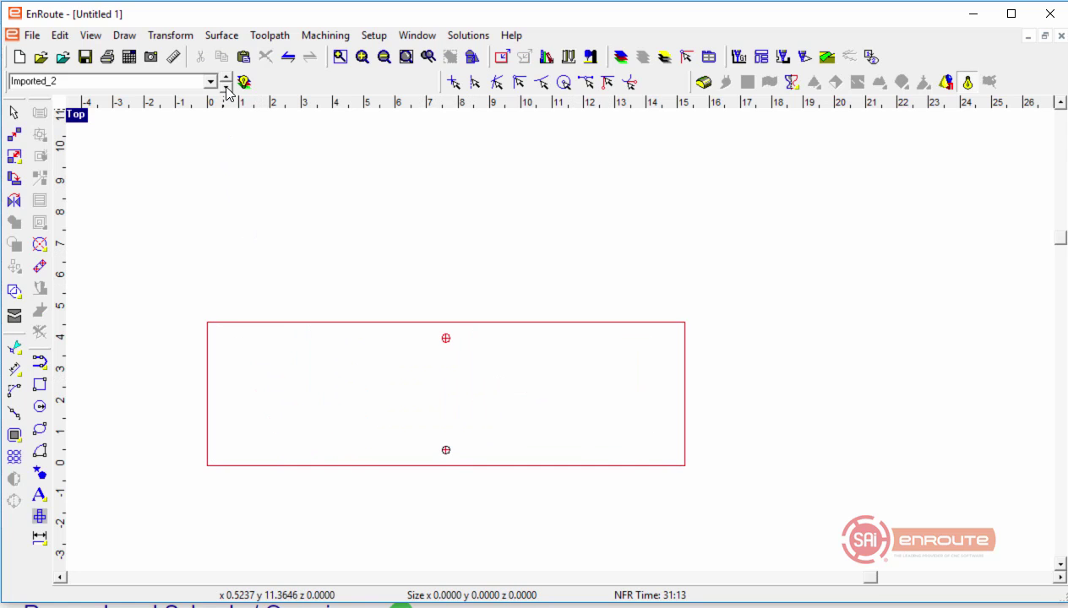
left_click(226, 86)
left_click(226, 86)
left_click(226, 86)
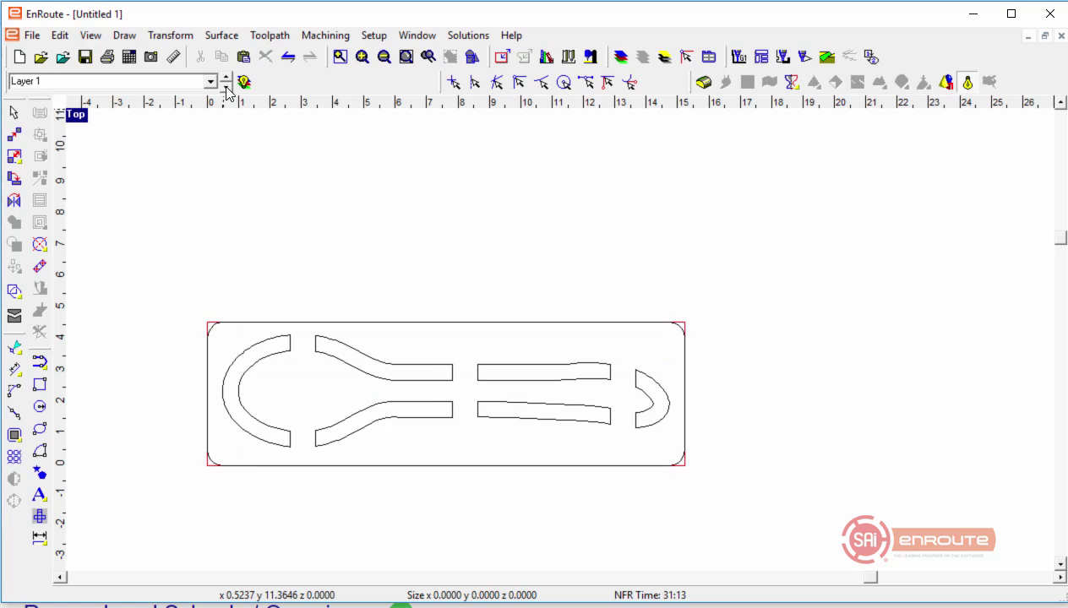
left_click(225, 86)
right_click(273, 252)
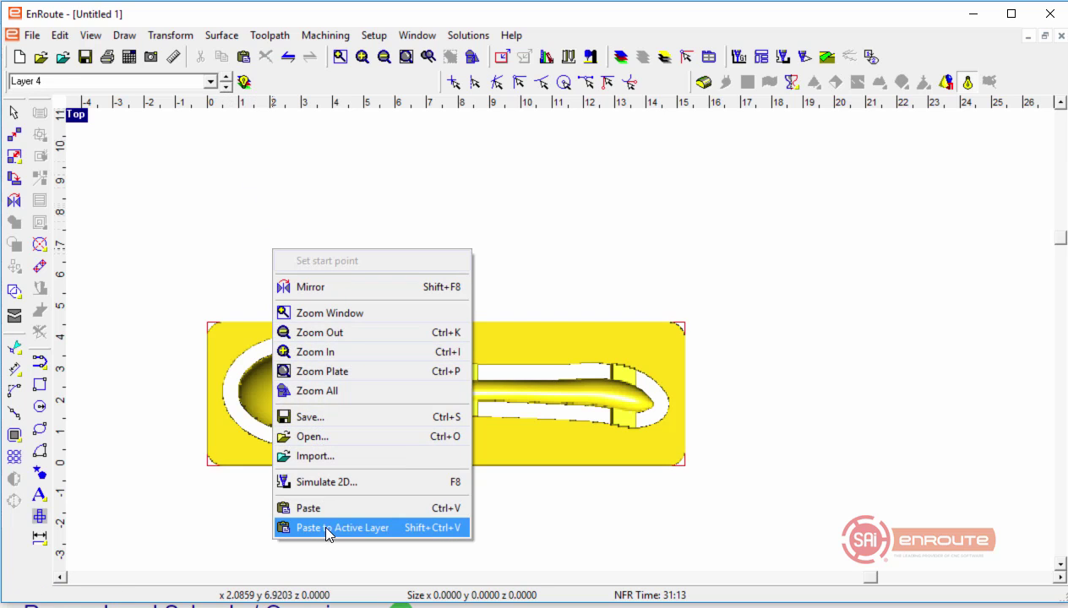
left_click(326, 528)
Step: Turn off the shaded relief display and select the plate relief on Layer 4
left_click(364, 340)
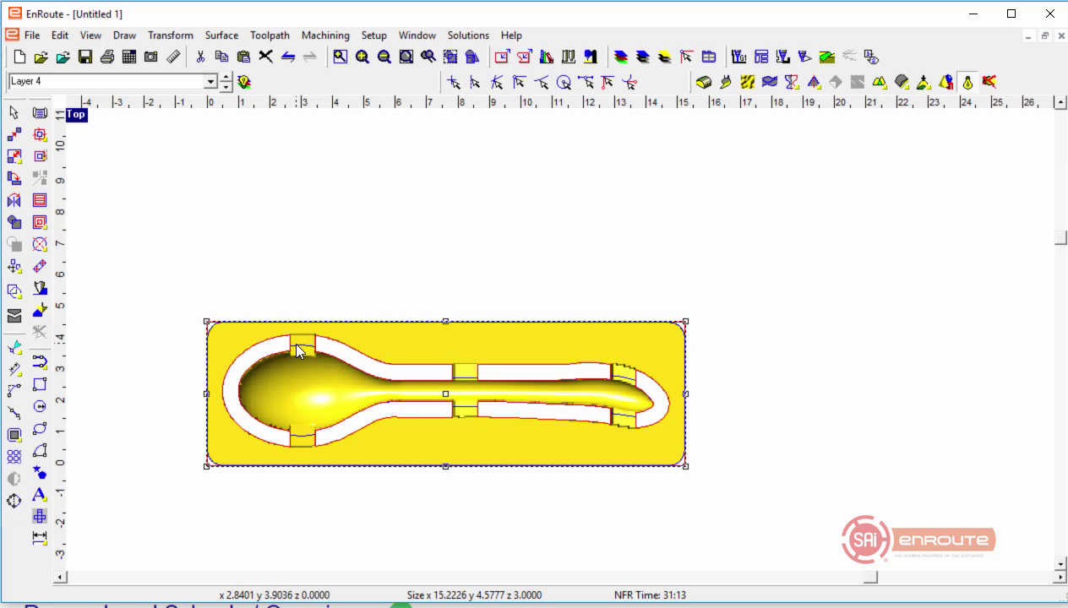
left_click(462, 533)
left_click_drag(164, 299, 801, 494)
scroll(444, 368, "up", 2)
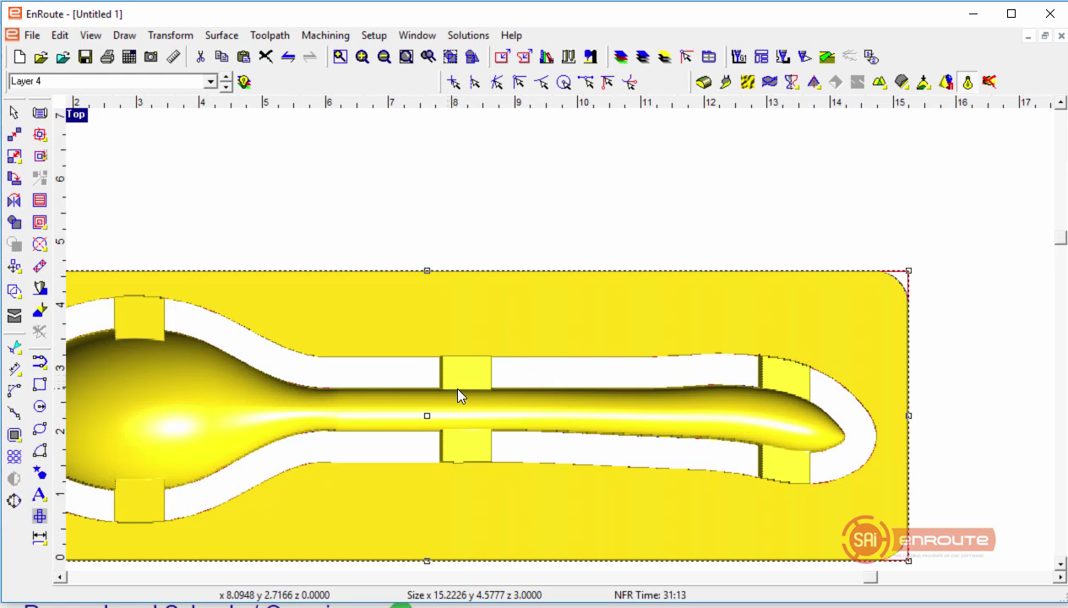
left_click(457, 390)
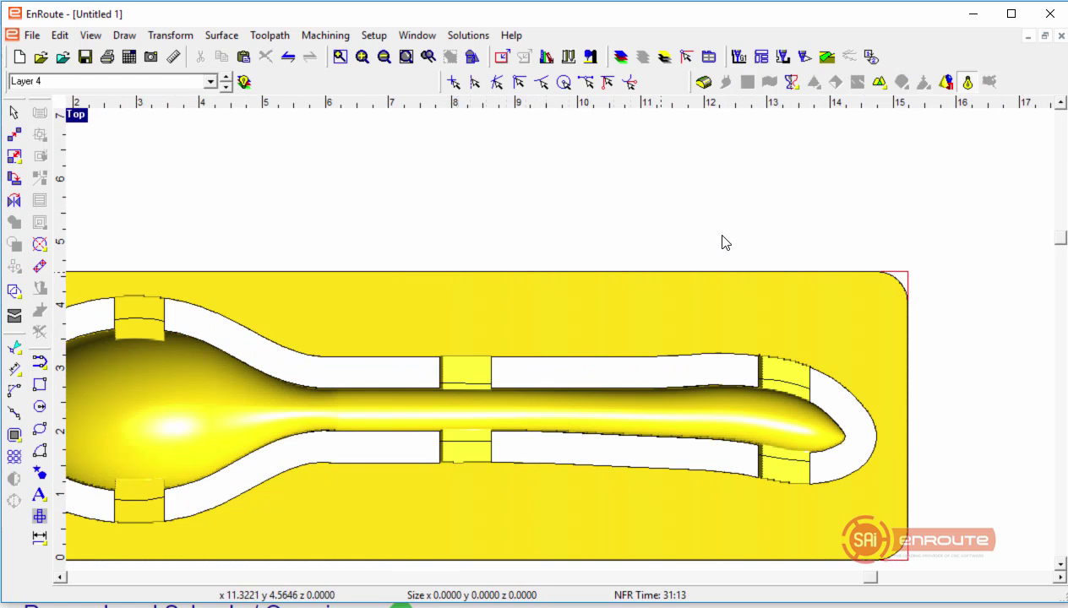
left_click(967, 83)
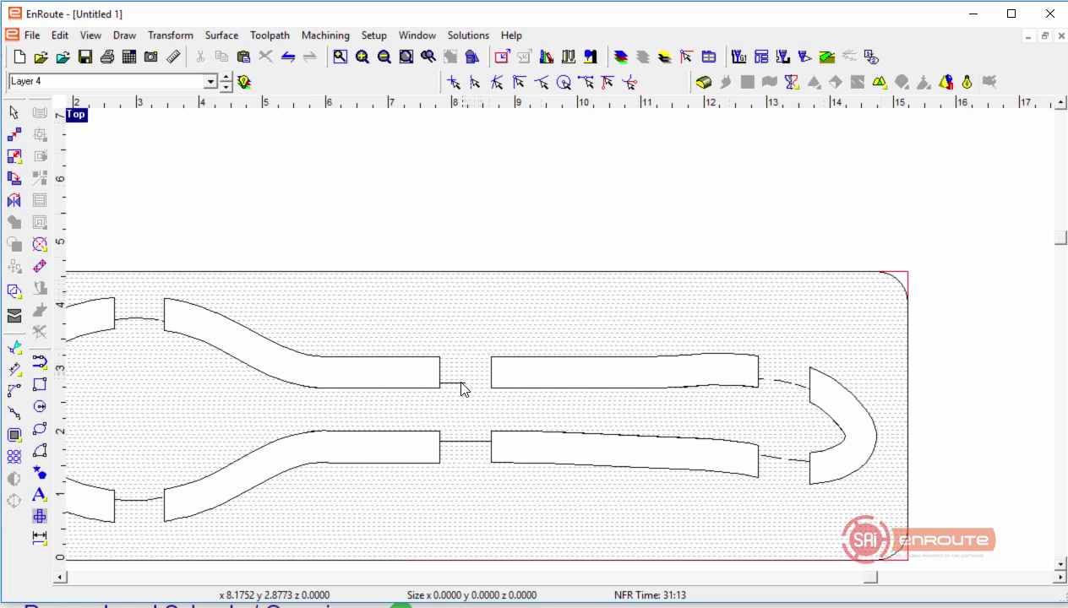
left_click(456, 384)
left_click(494, 279)
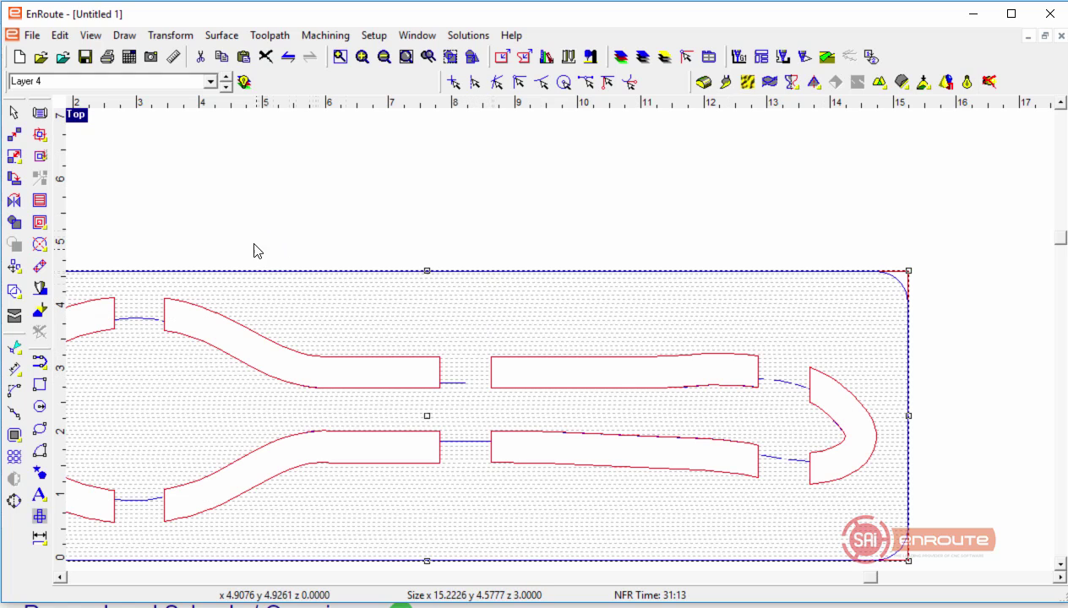
middle_click_drag(254, 238, 323, 188)
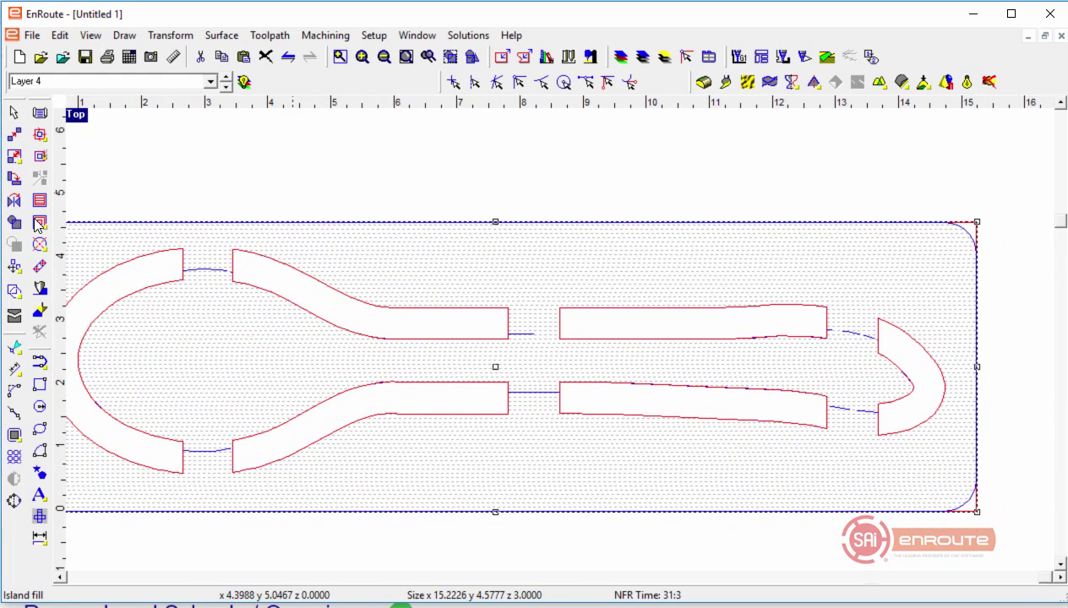
Step: Inspect the tools and depths of the Island Fill toolpath on Layer 1, leaving its strategy unchanged
left_click(226, 87)
left_click(226, 87)
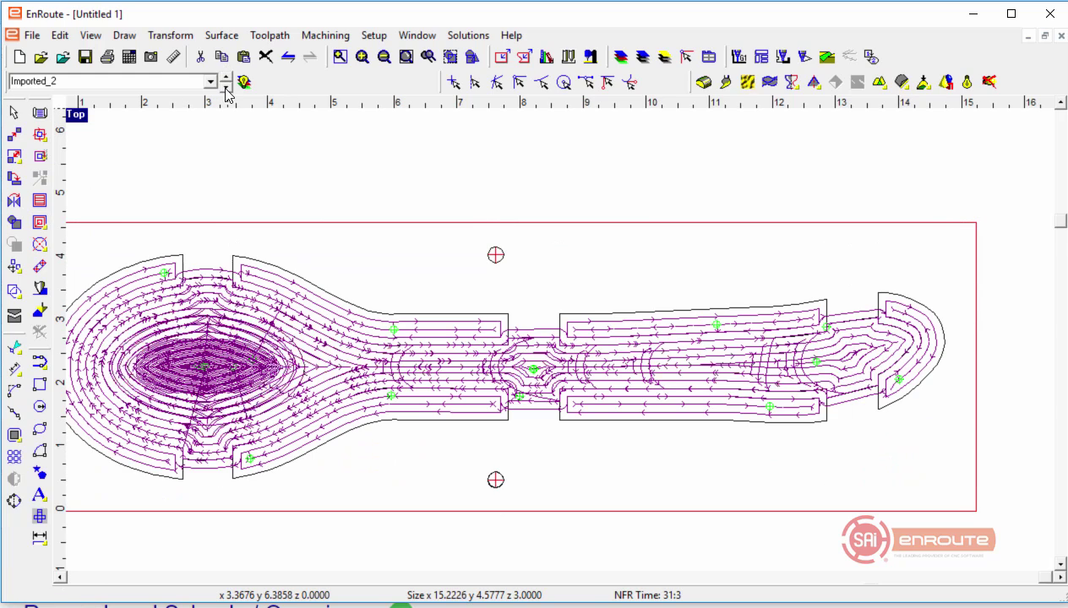
left_click(227, 87)
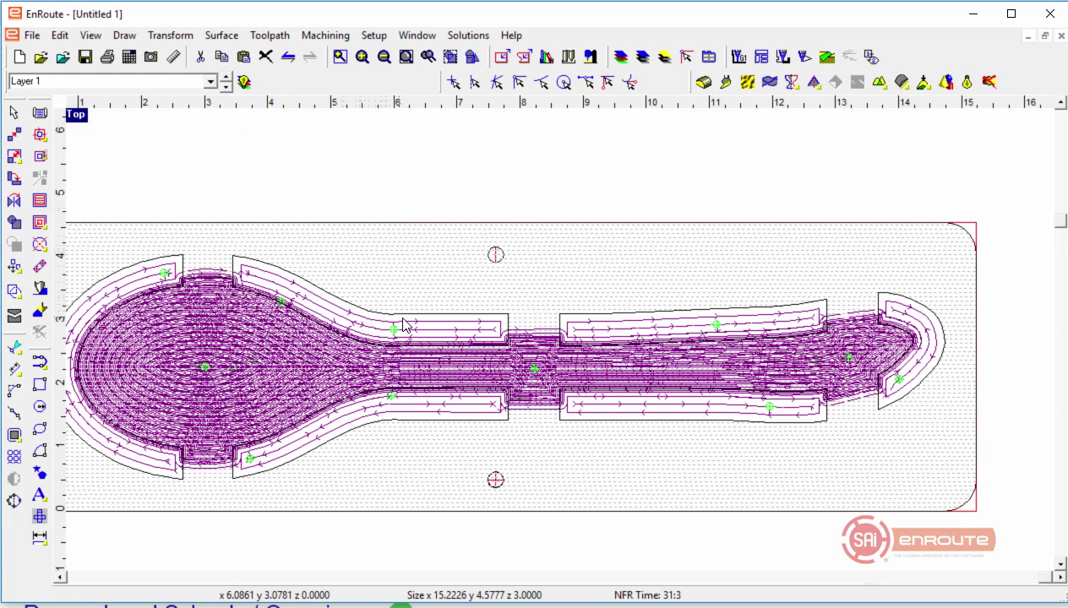
left_click(372, 224)
left_click(198, 318, "shift")
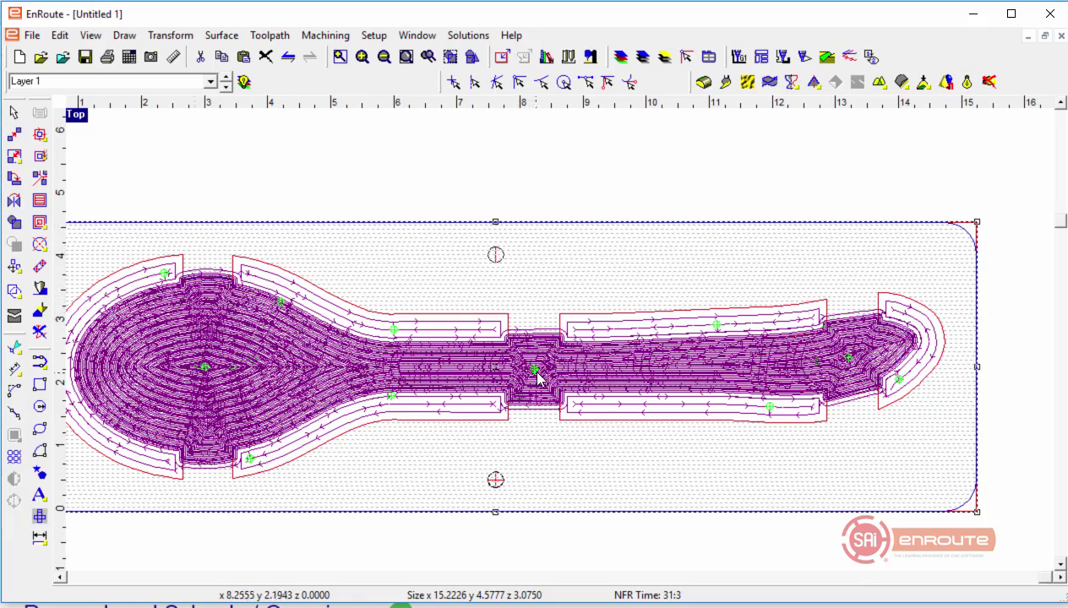
scroll(745, 354, "up", 2)
scroll(902, 352, "up", 1)
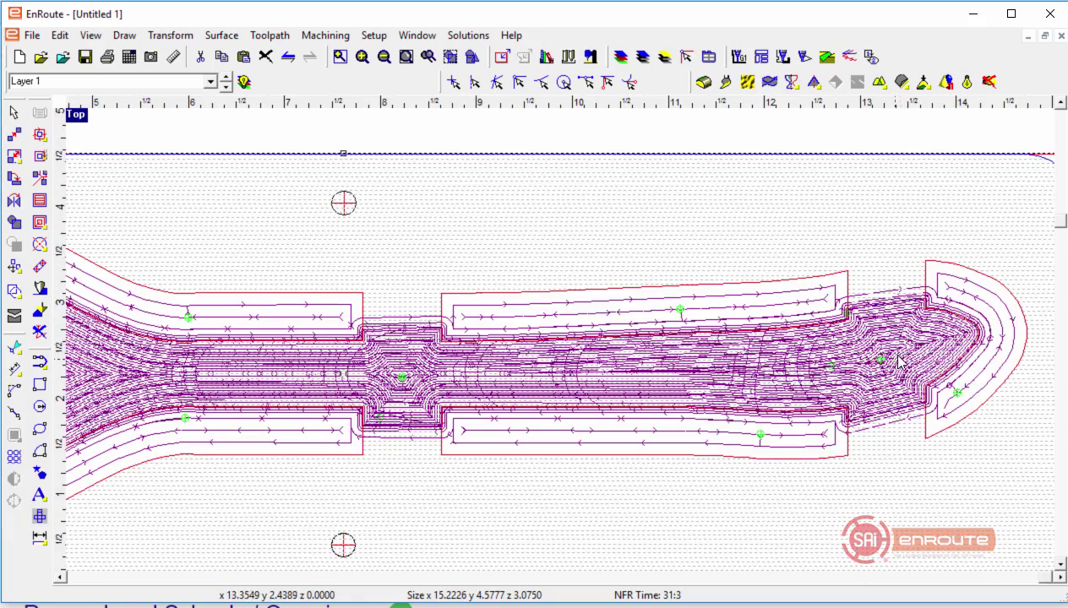
right_click(898, 355)
left_click(951, 563)
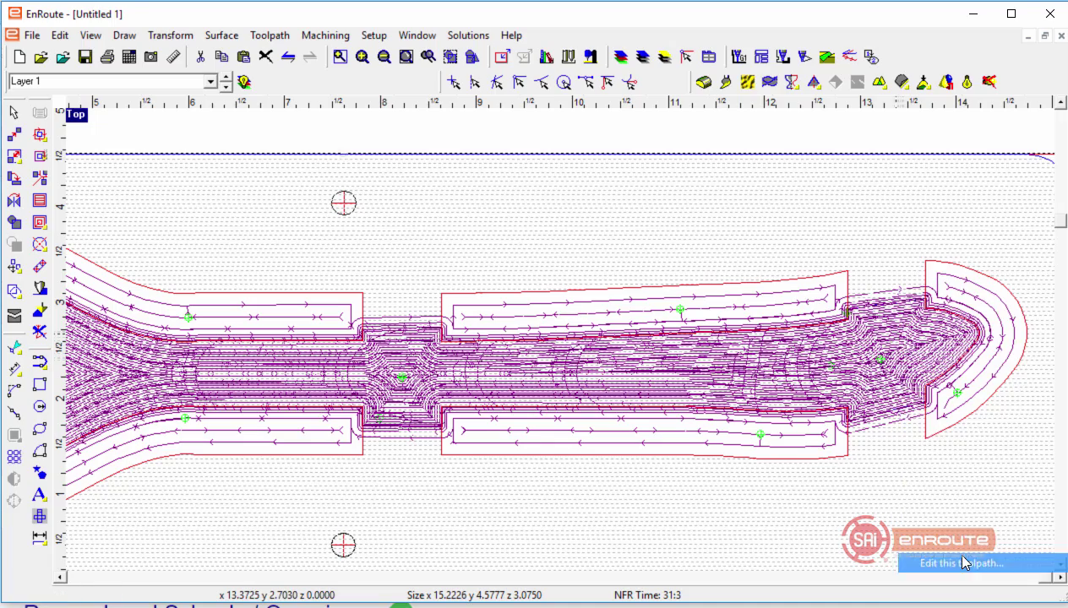
left_click(728, 179)
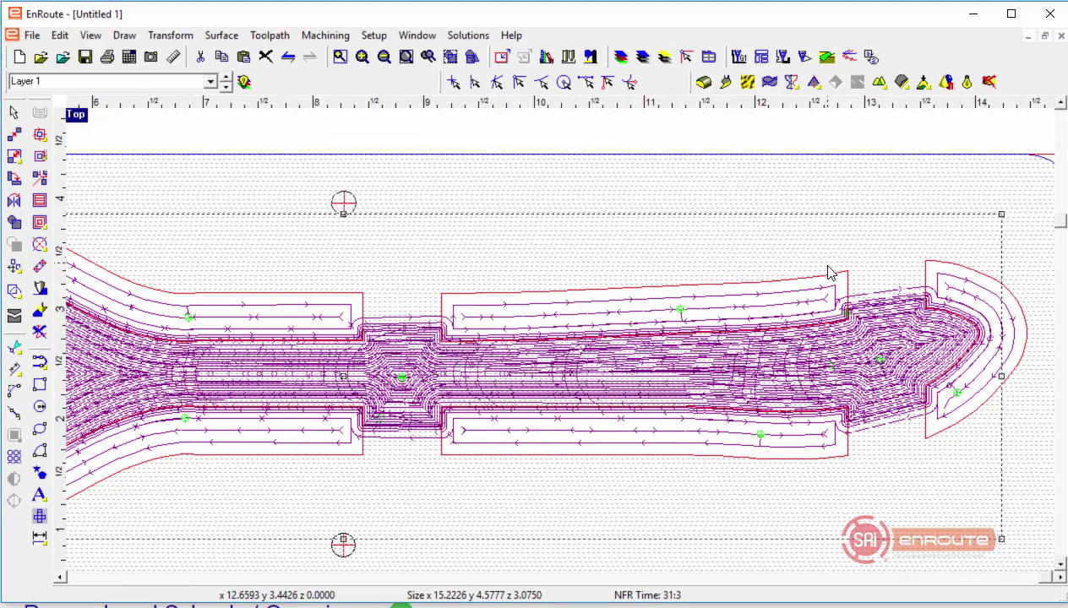
scroll(886, 310, "up", 3)
scroll(886, 310, "up", 1)
right_click(888, 282)
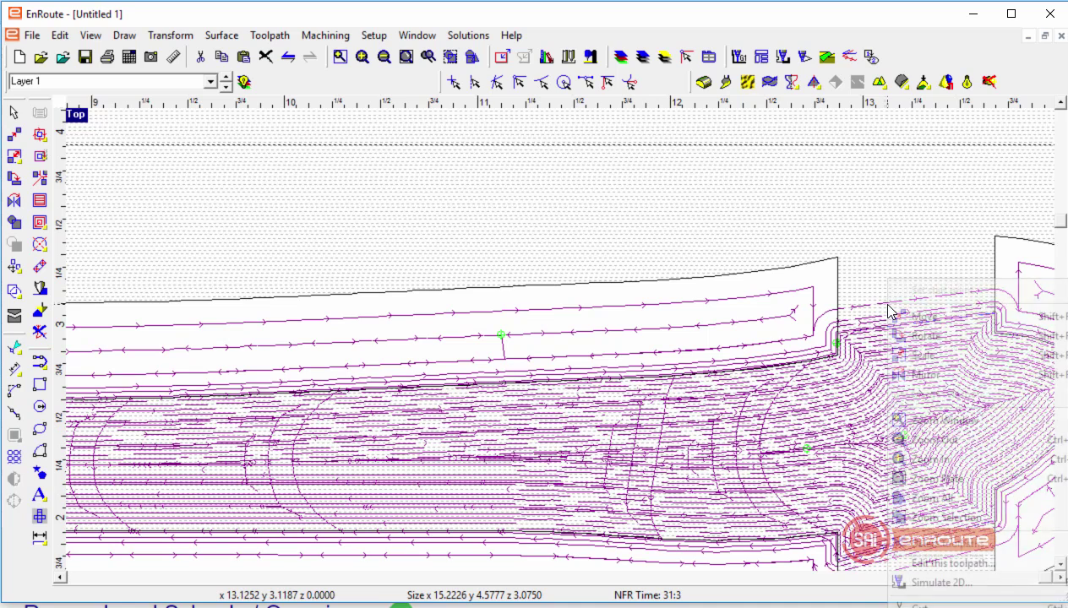
left_click(938, 562)
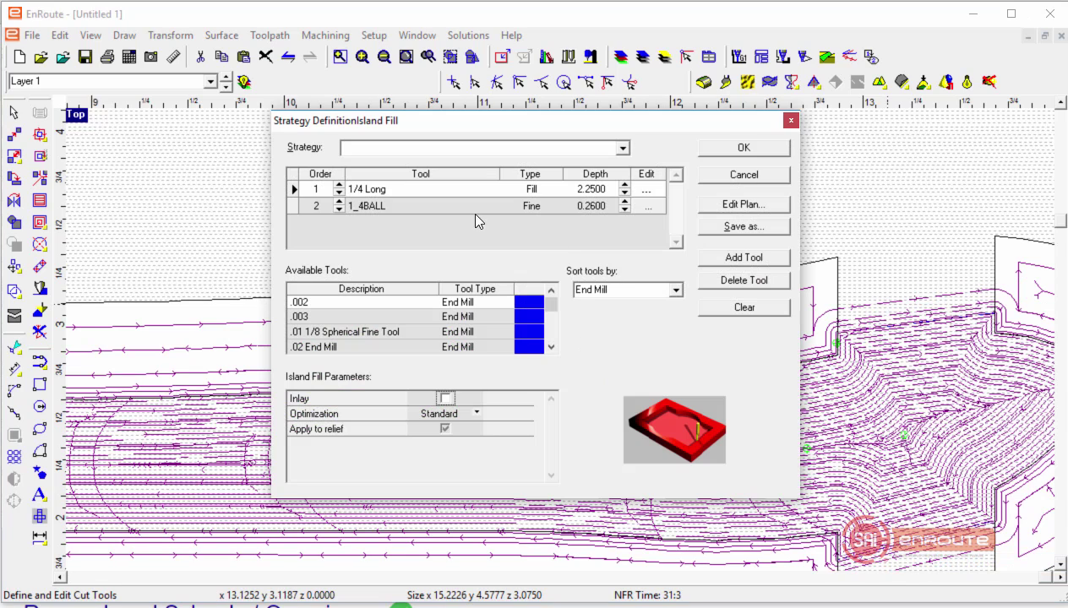
left_click(726, 175)
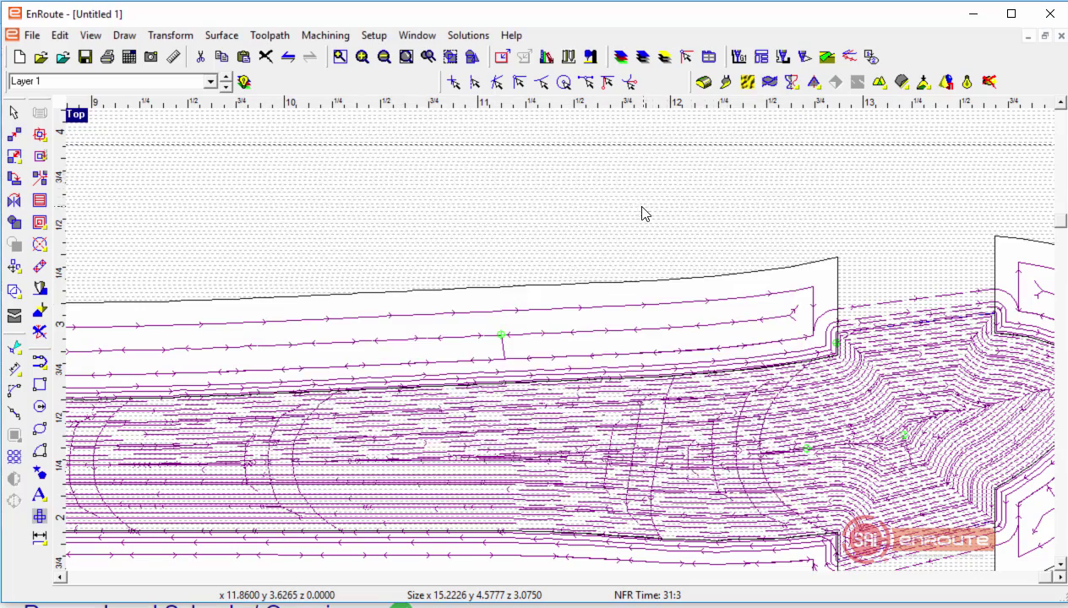
Step: Create an island fill toolpath on the Layer 4 relief and spoon contour with the 1_4BALL tool at depth 2.8, applied to relief
scroll(641, 212, "down", 2)
scroll(465, 167, "up", 1)
left_click(226, 88)
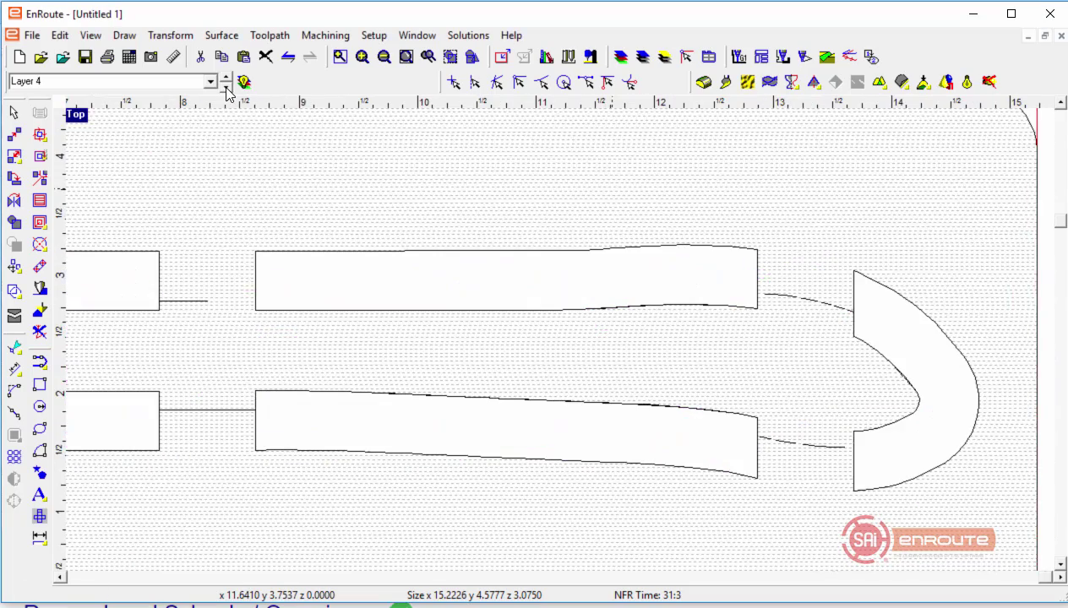
scroll(660, 295, "down", 3)
left_click_drag(288, 202, 800, 408)
left_click(39, 223)
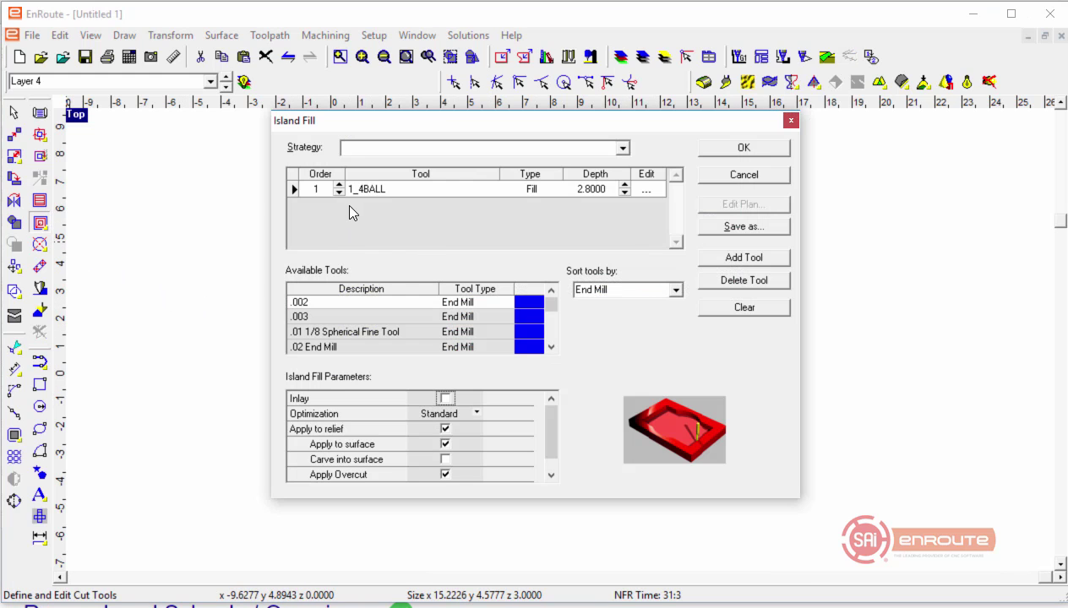
left_click(725, 175)
scroll(503, 269, "up", 3)
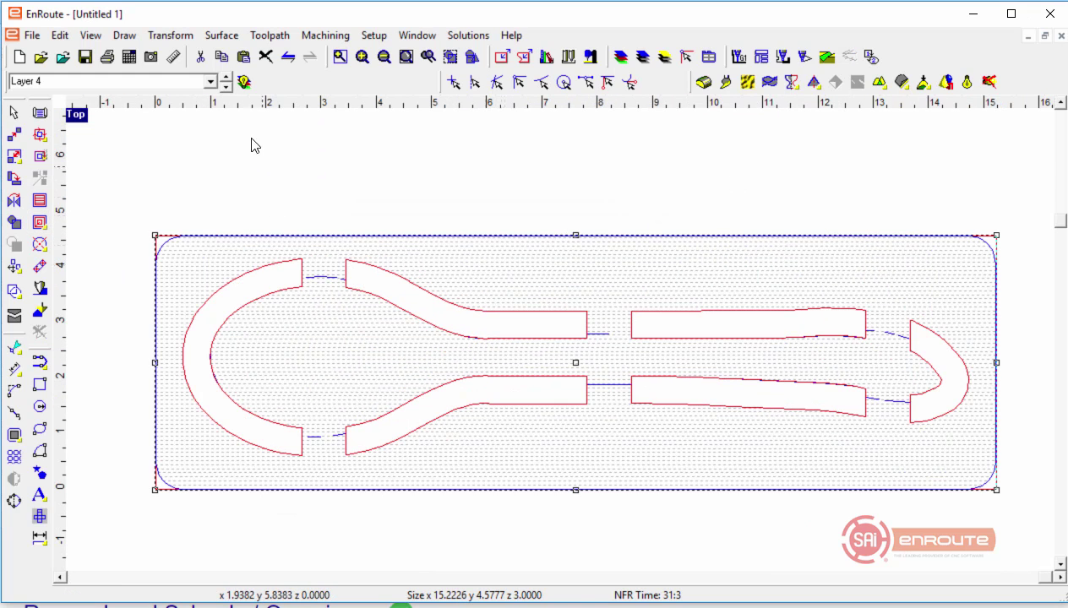
left_click(40, 223)
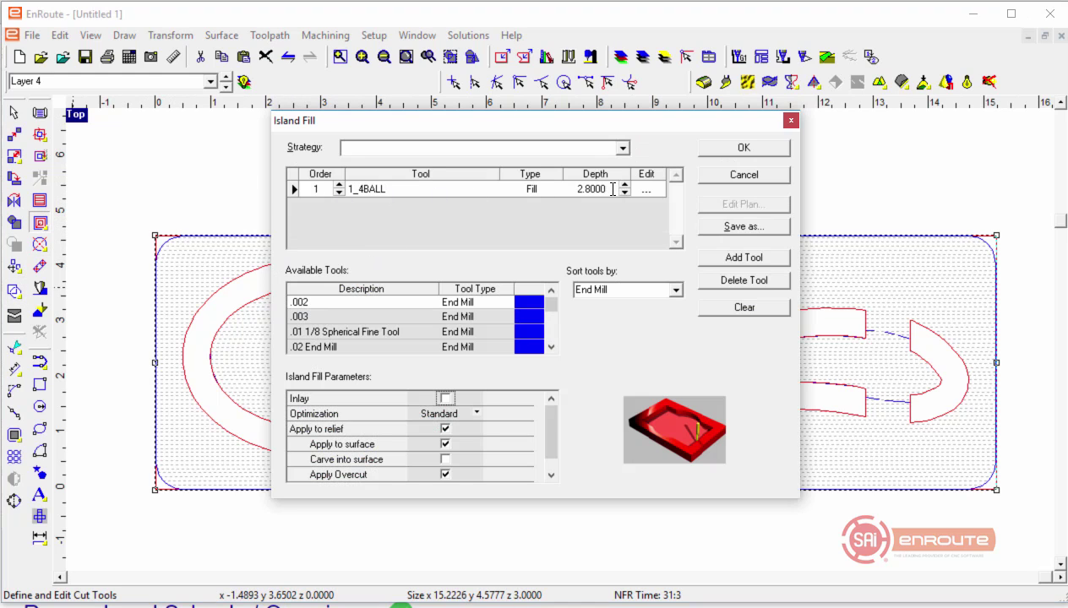
left_click(744, 147)
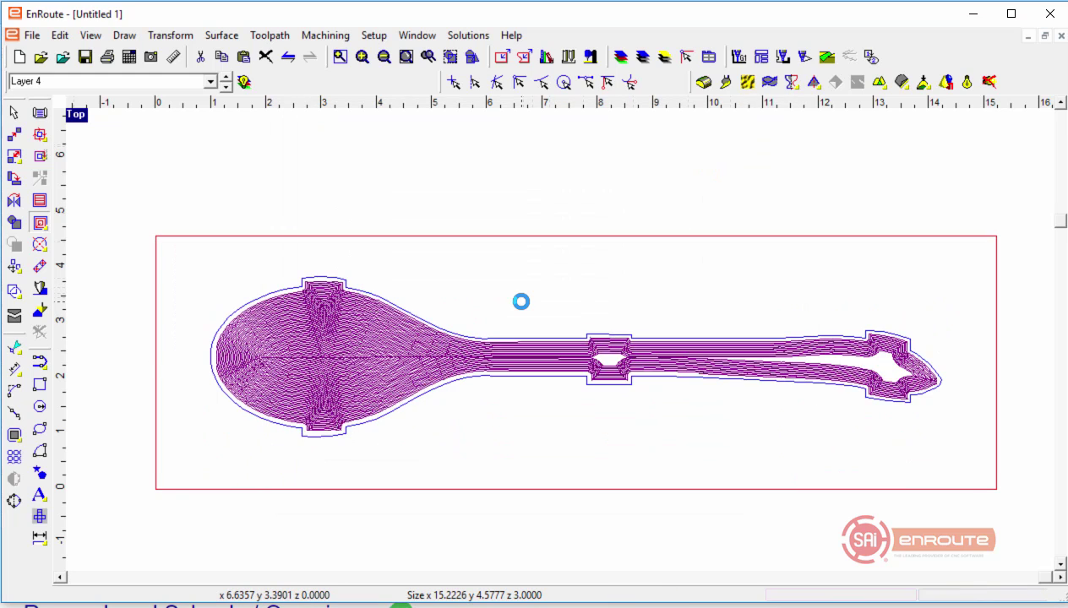
Step: Save the strategy of the Layer 1 Island Fill toolpath as a template named Spoon Rough, leaving the toolpath itself unchanged
left_click(340, 205)
left_click(225, 87)
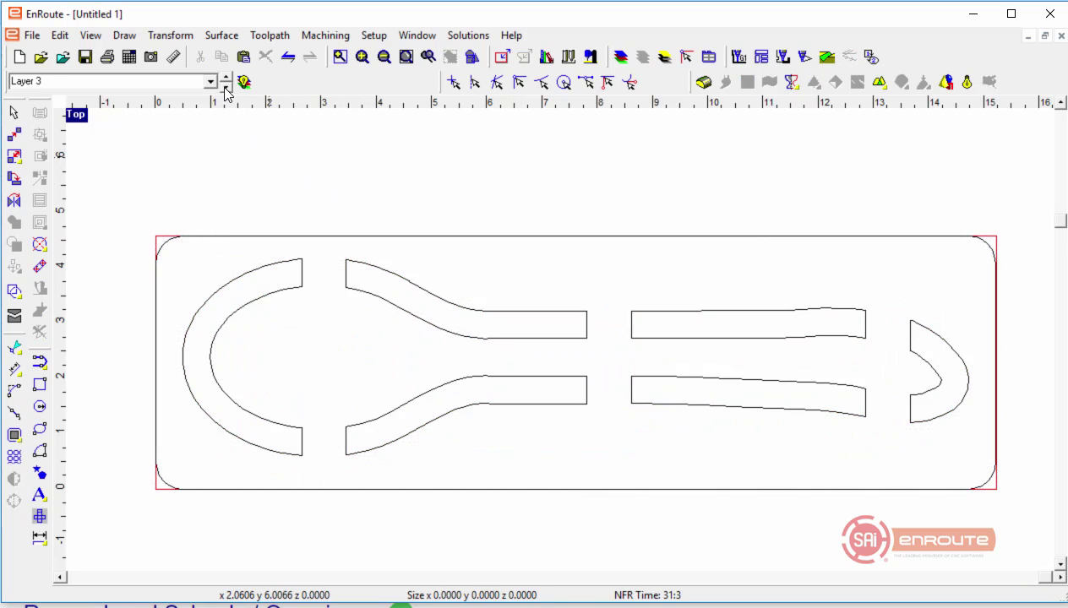
left_click(226, 87)
left_click(225, 86)
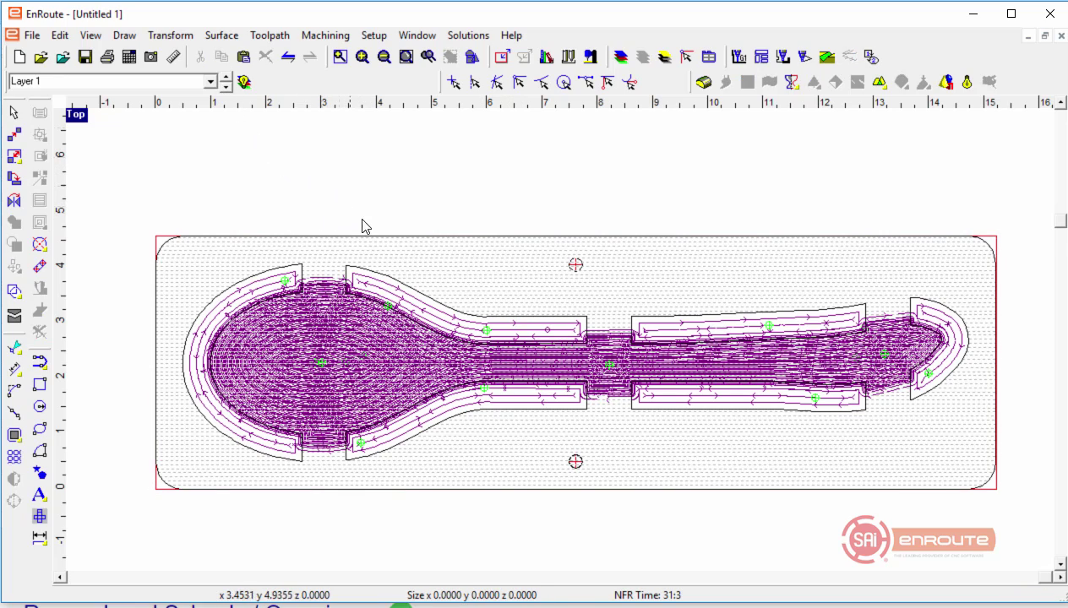
left_click(368, 242)
scroll(634, 365, "up", 1)
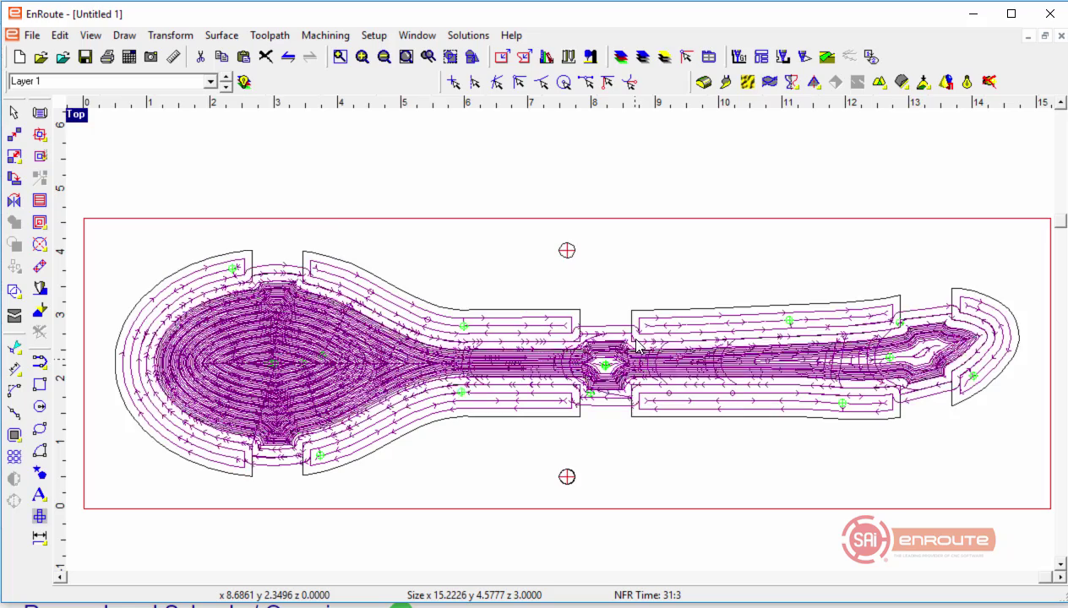
scroll(621, 331, "up", 1)
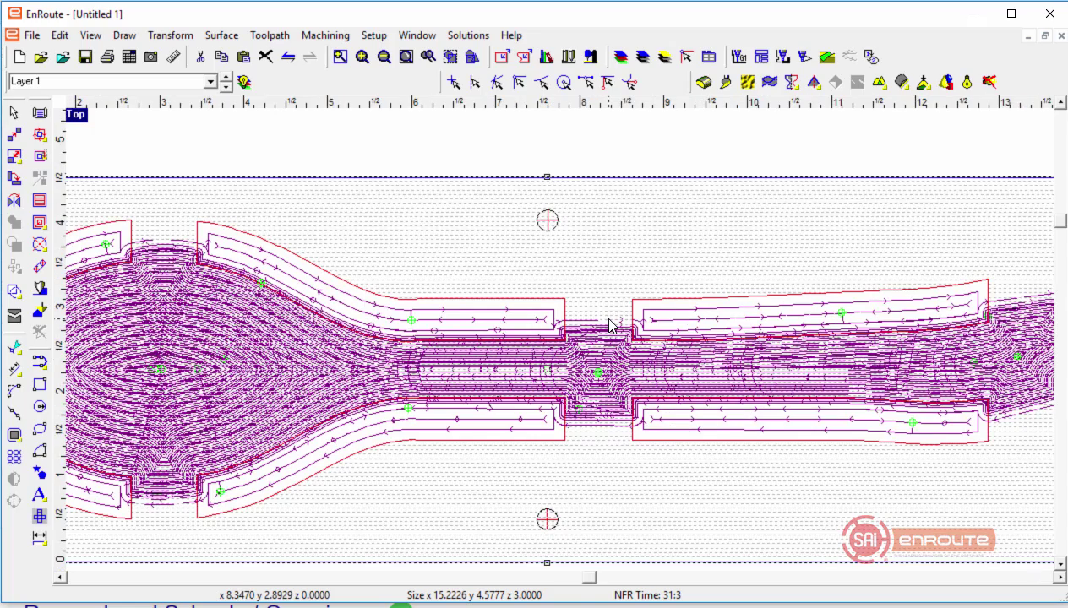
scroll(591, 328, "up", 1)
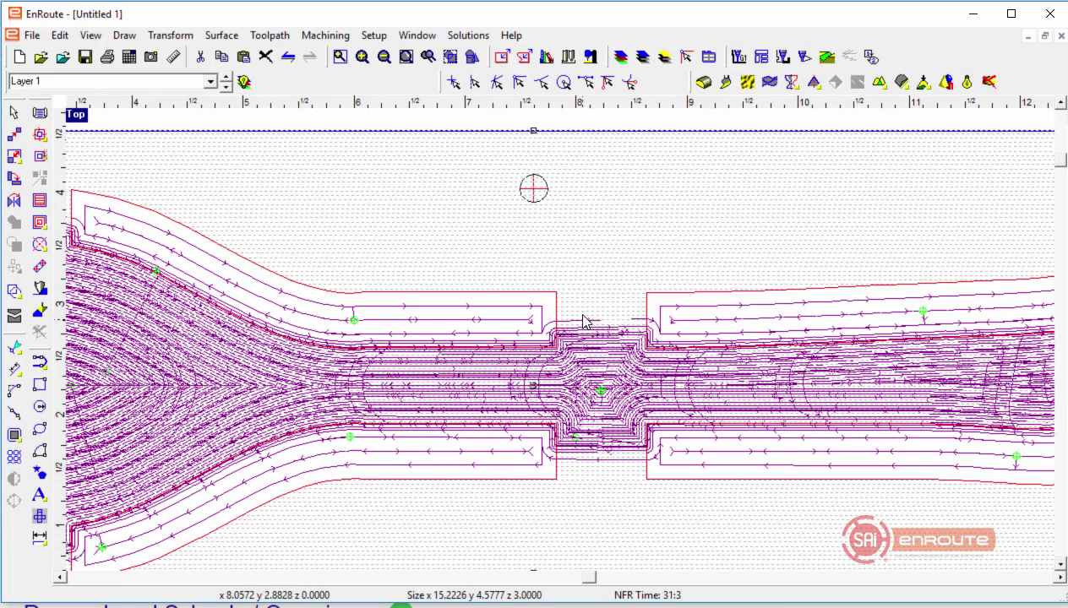
right_click(582, 329)
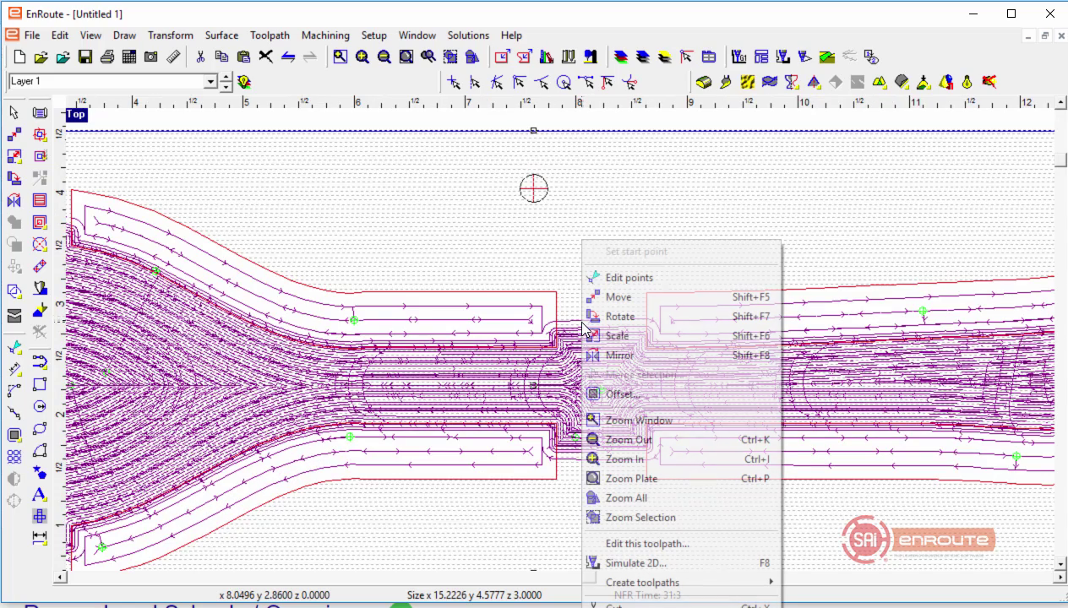
left_click(648, 545)
left_click(719, 228)
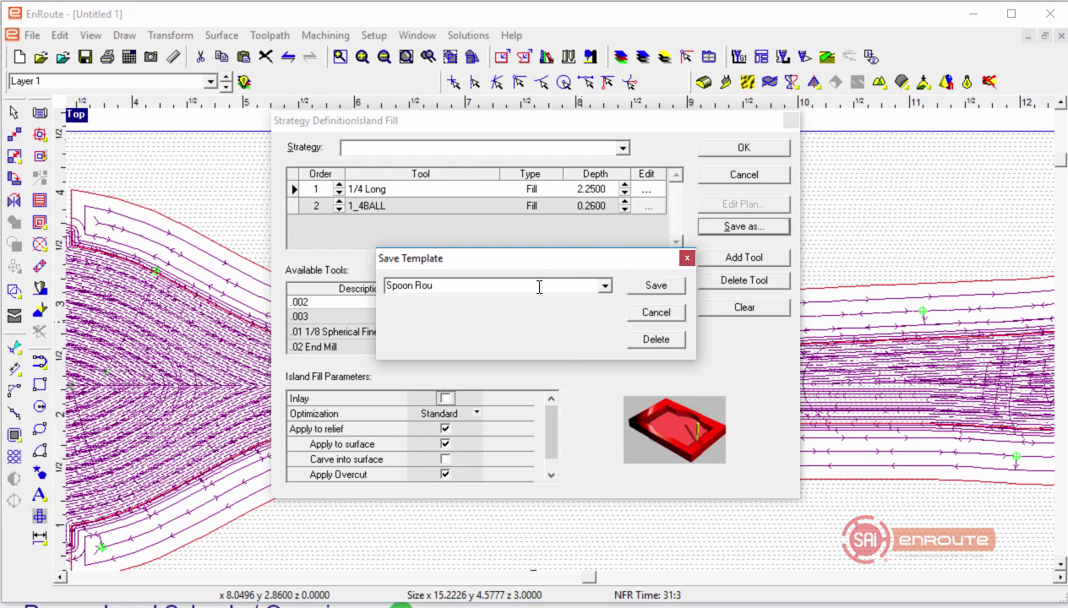
left_click(640, 288)
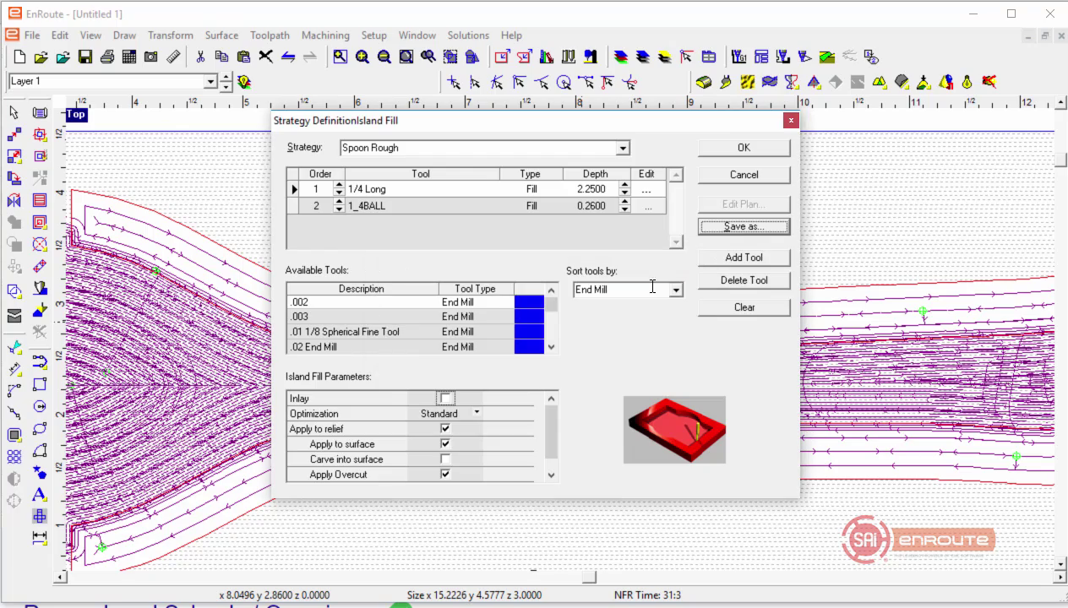
left_click(722, 179)
Step: Create an island fill toolpath on the Layer 4 plate relief and spoon contour with the Spoon Rough strategy
scroll(446, 253, "down", 2)
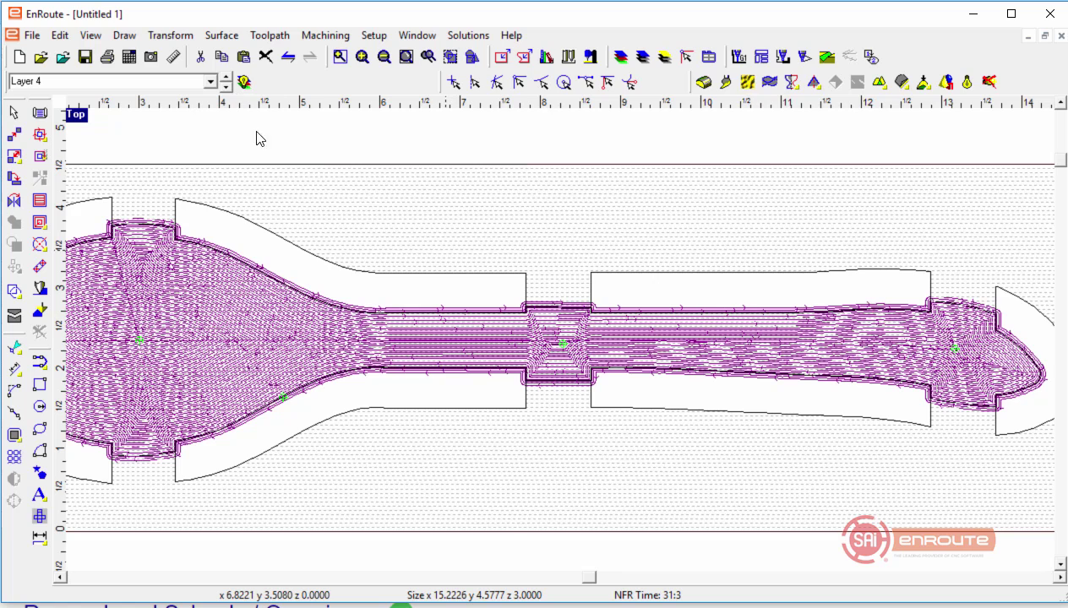
left_click(155, 228, "shift")
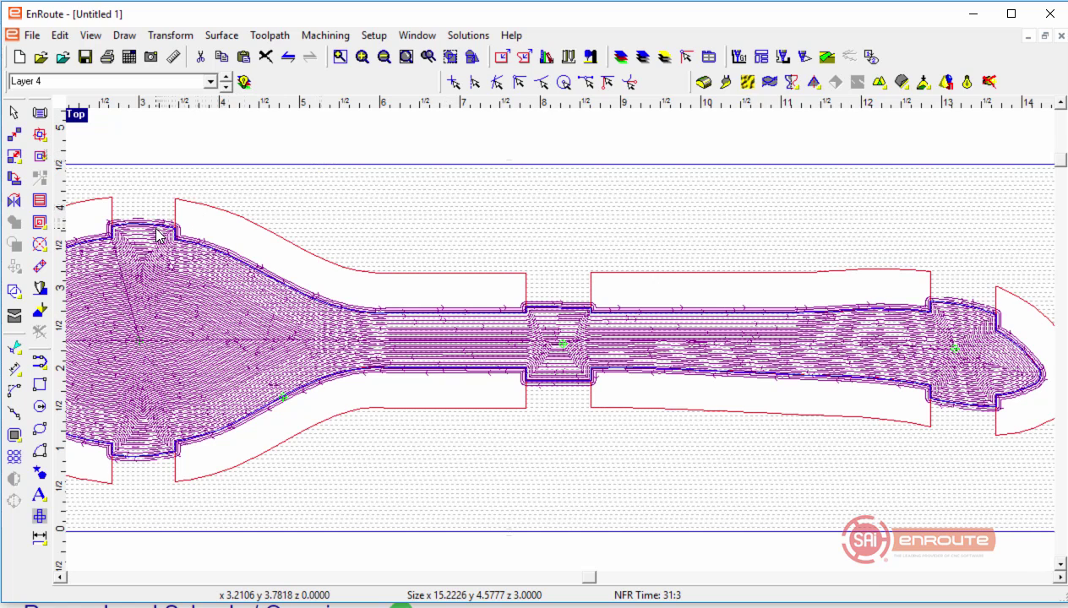
right_click(151, 277)
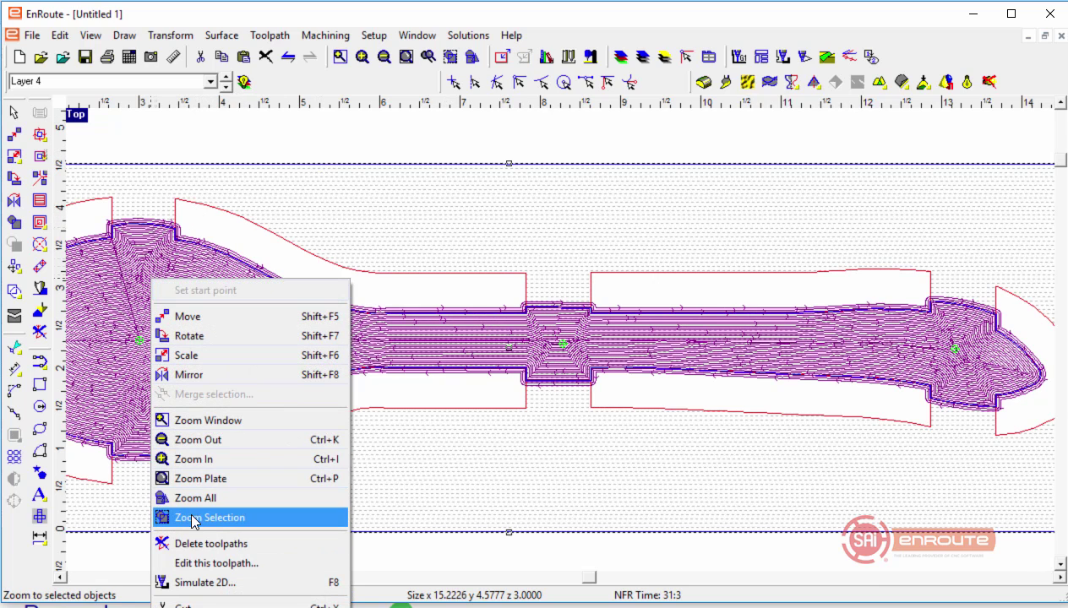
left_click(40, 222)
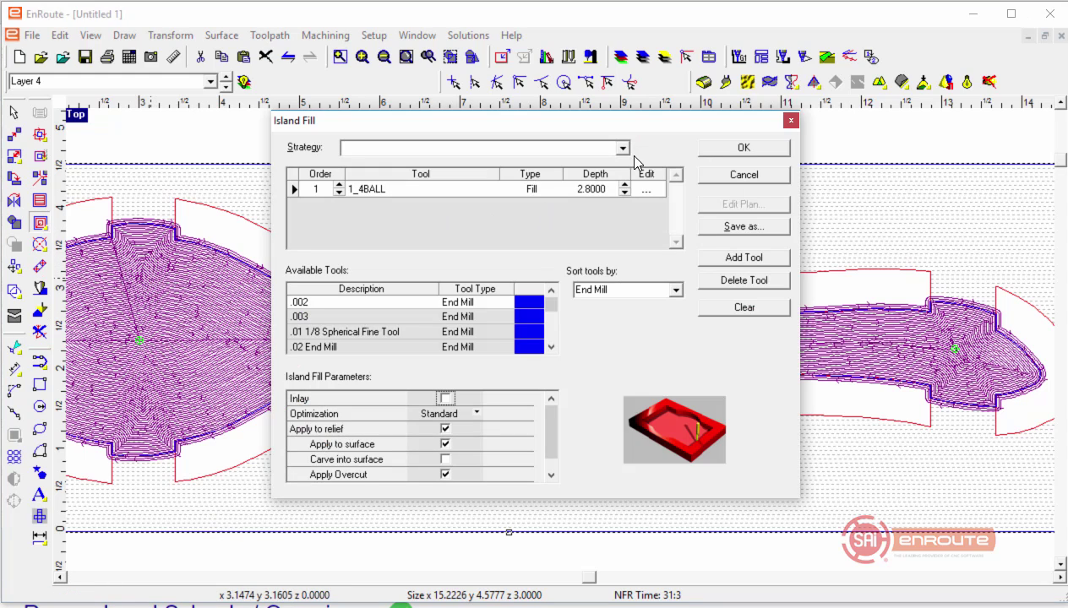
left_click(622, 150)
scroll(510, 219, "down", 1)
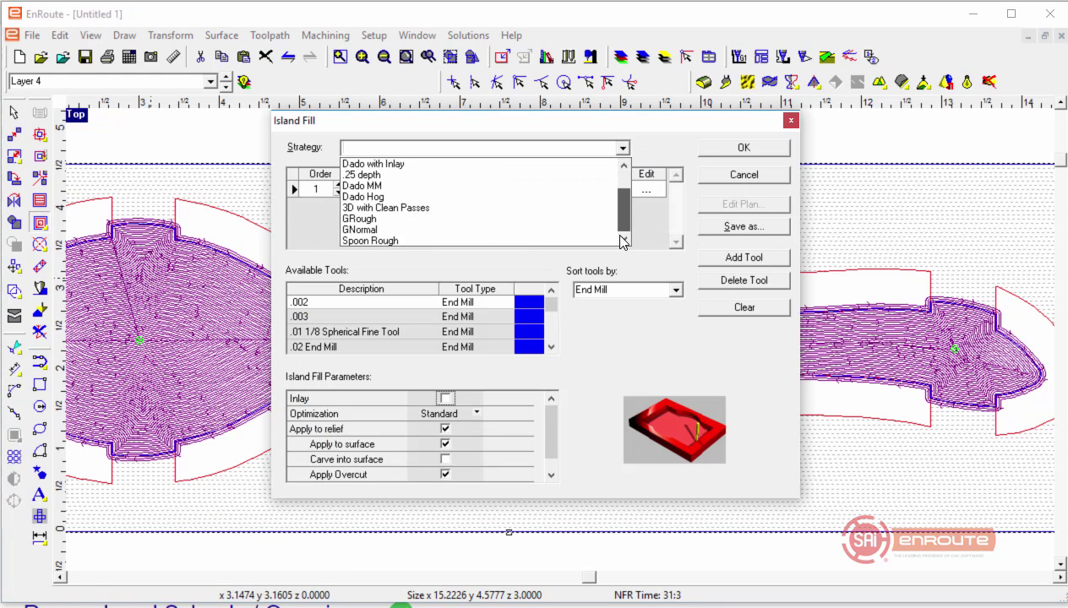
left_click(510, 235)
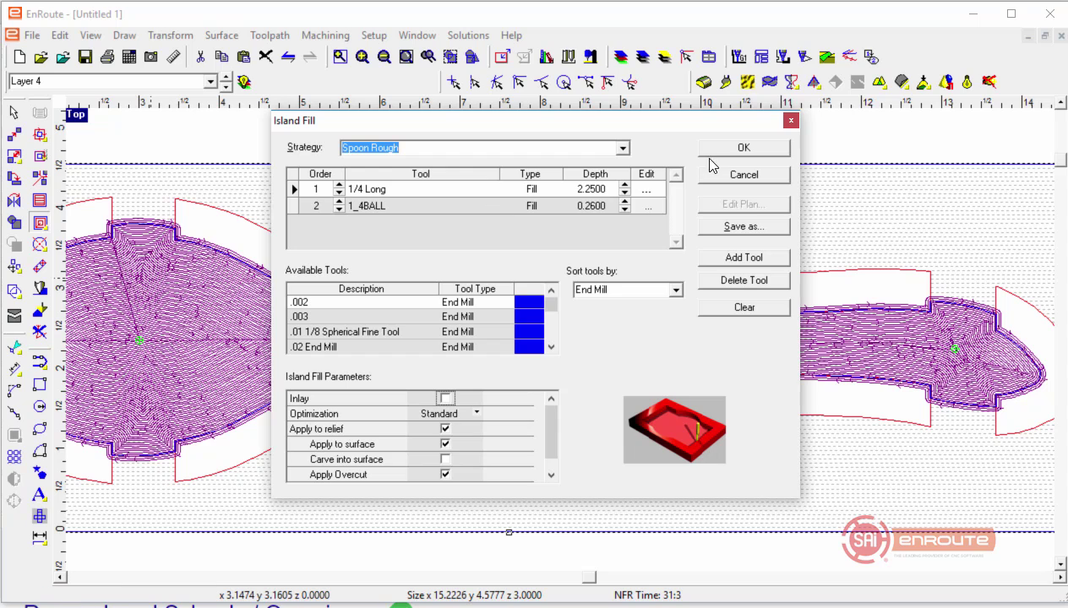
left_click(740, 147)
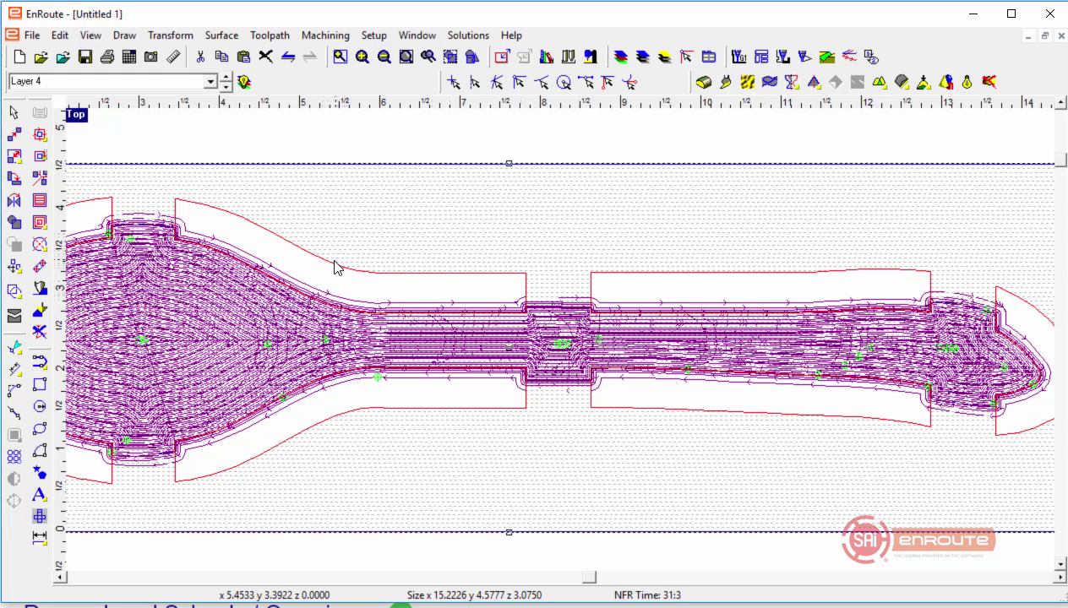
Step: Set up an Island Fill for all the pocket contours around the spoon on Layer 3, using the Dado strategy at depth 0.75
left_click(331, 146)
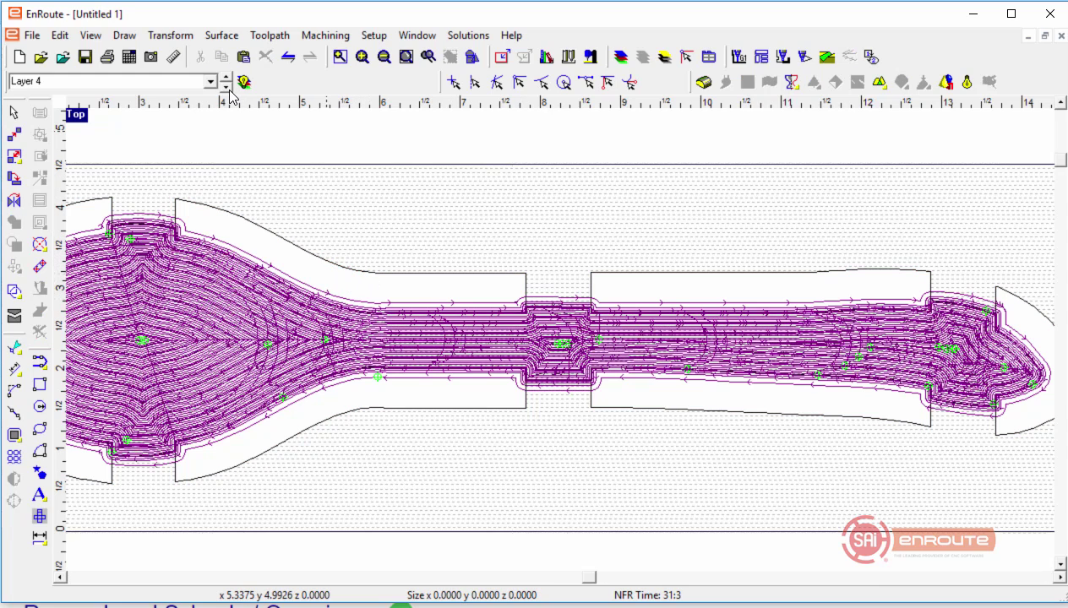
left_click(226, 87)
scroll(540, 306, "down", 2)
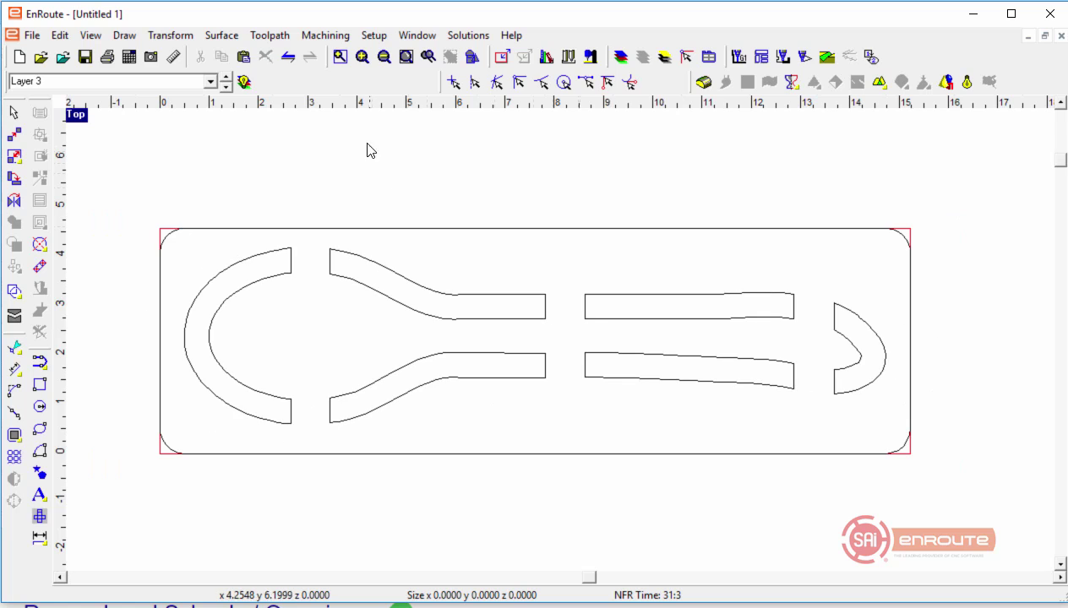
left_click_drag(279, 251, 906, 448)
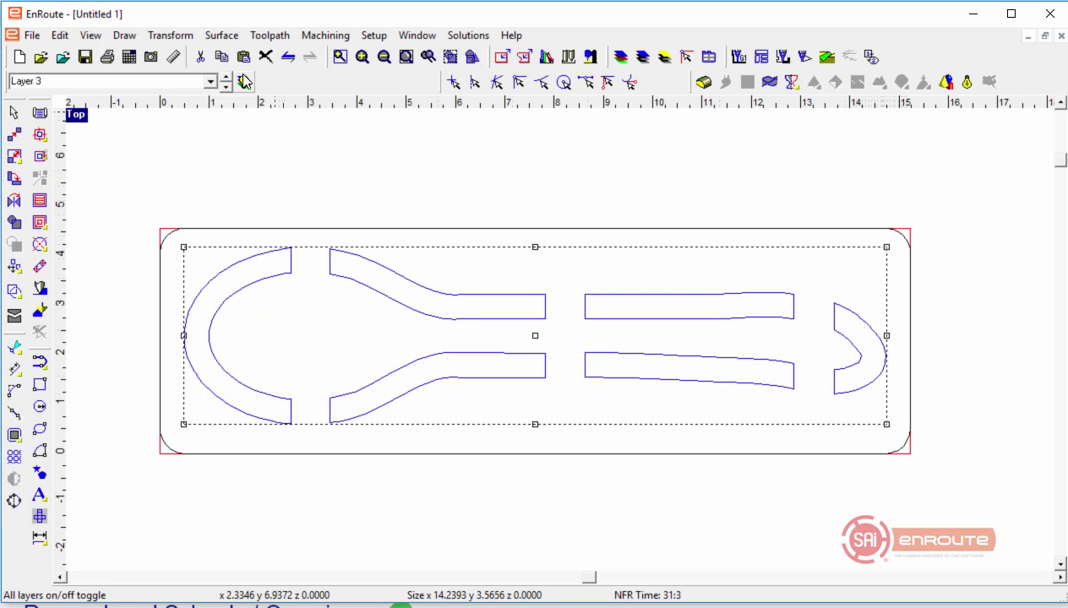
left_click(40, 224)
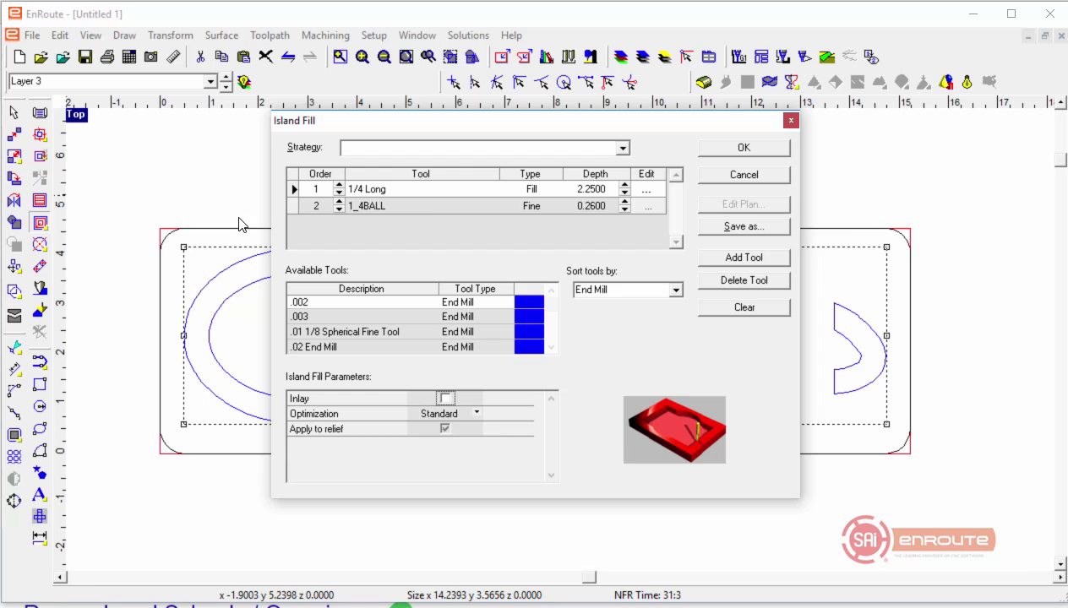
left_click(623, 148)
left_click(600, 166)
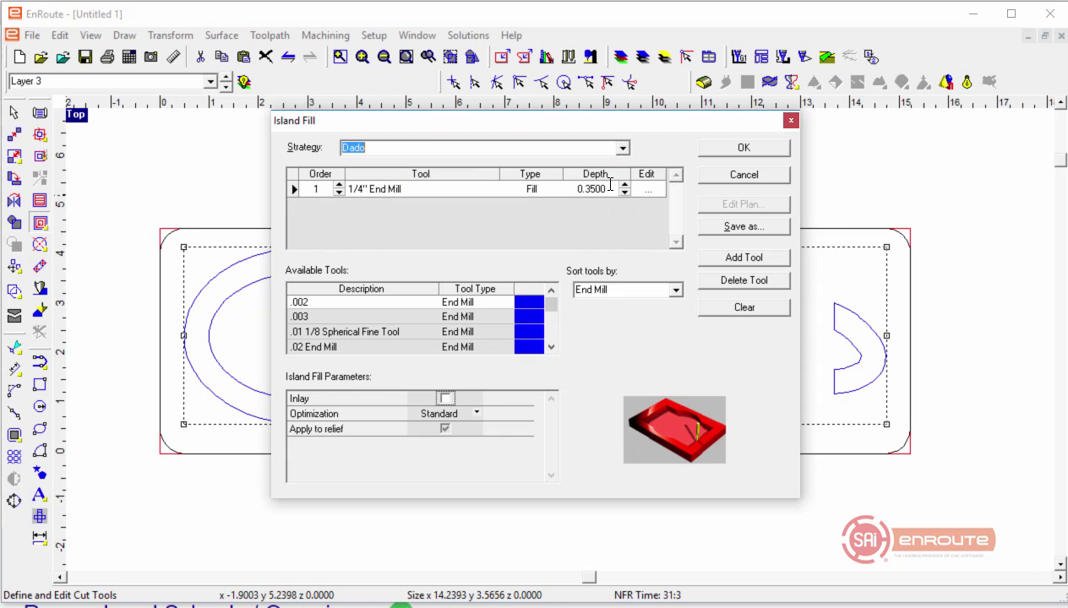
left_click(606, 187)
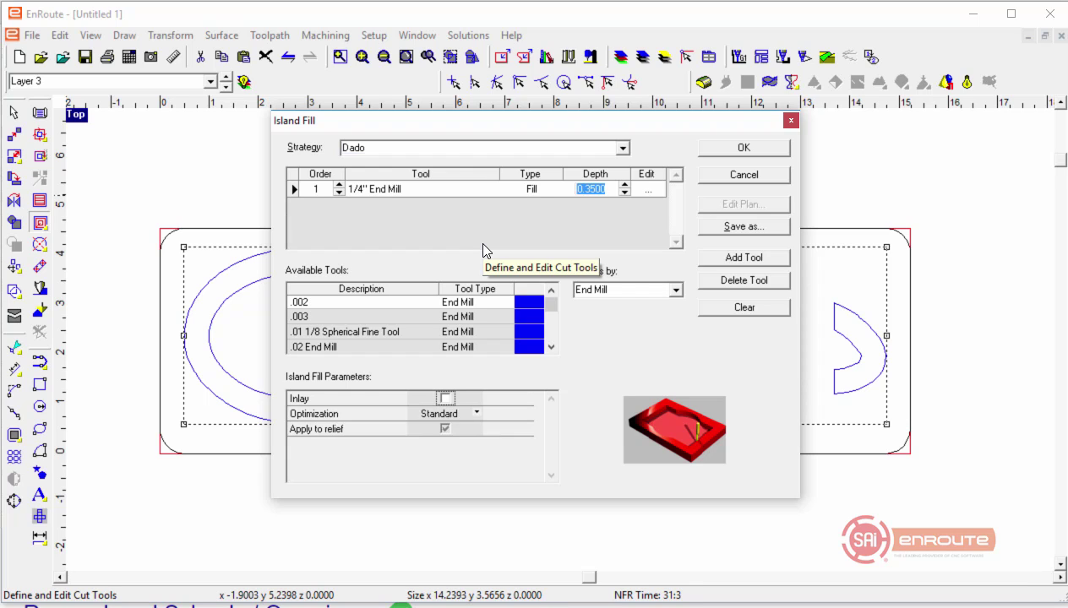
type(".5")
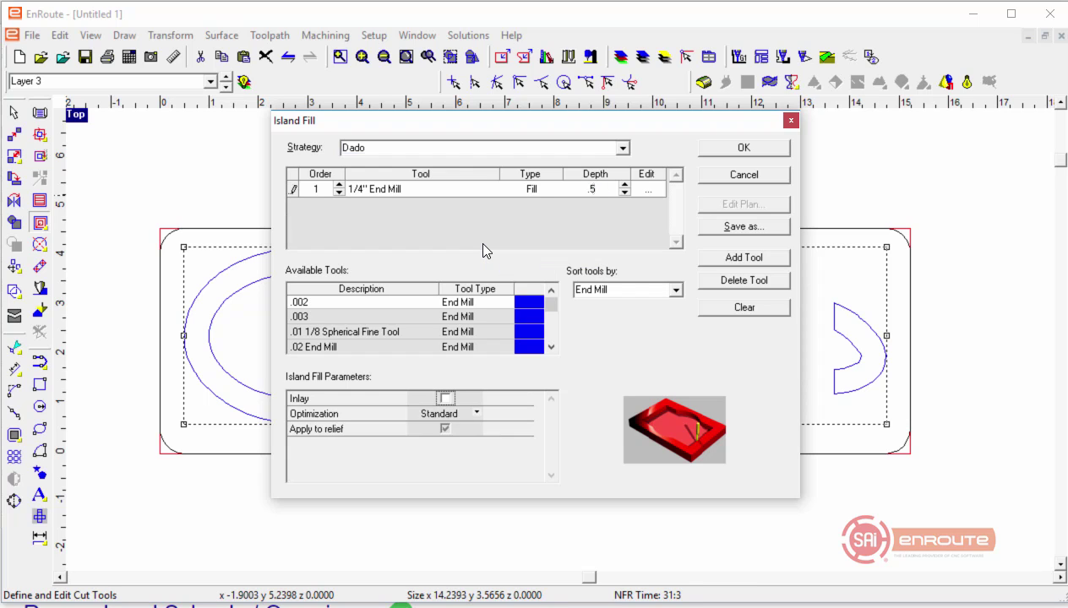
key("Return")
Step: Change the fill's cutting tool to 1/4 Long and generate the pocket toolpaths
left_click(649, 189)
left_click(676, 199)
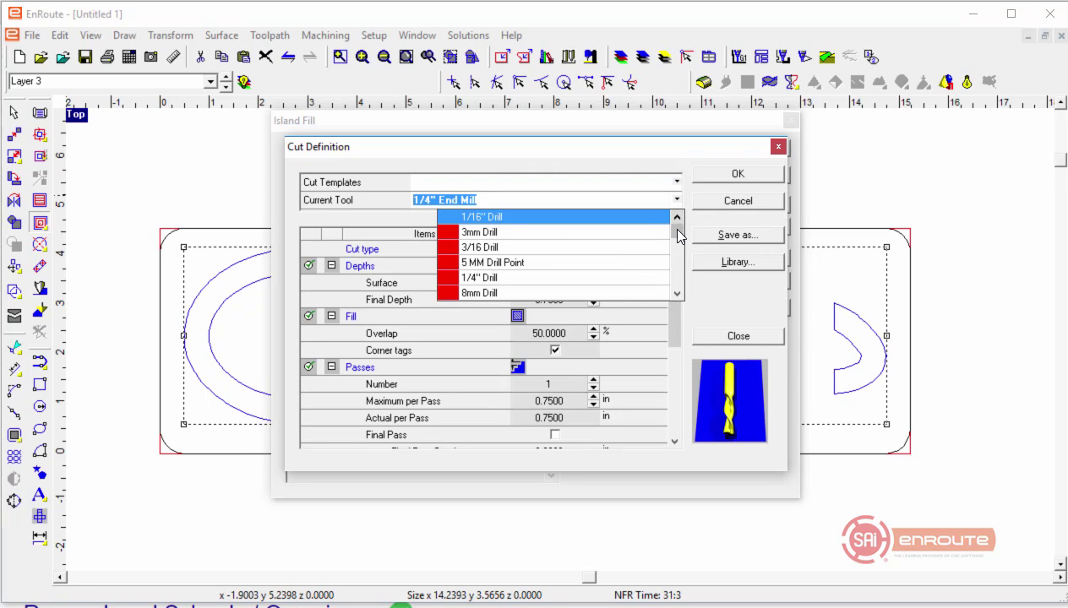
left_click_drag(678, 236, 676, 268)
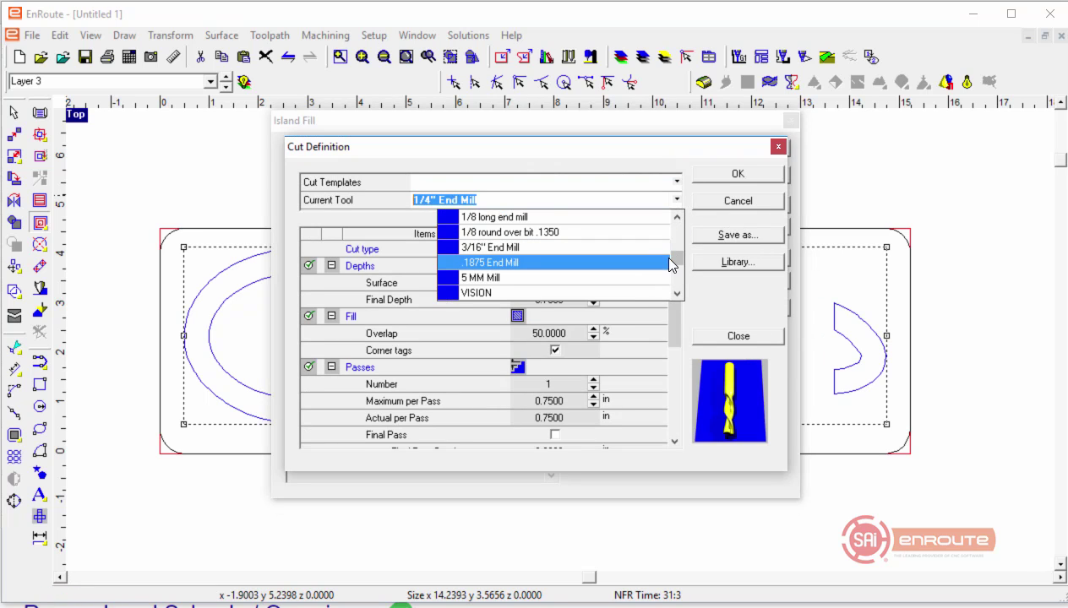
scroll(676, 284, "down", 3)
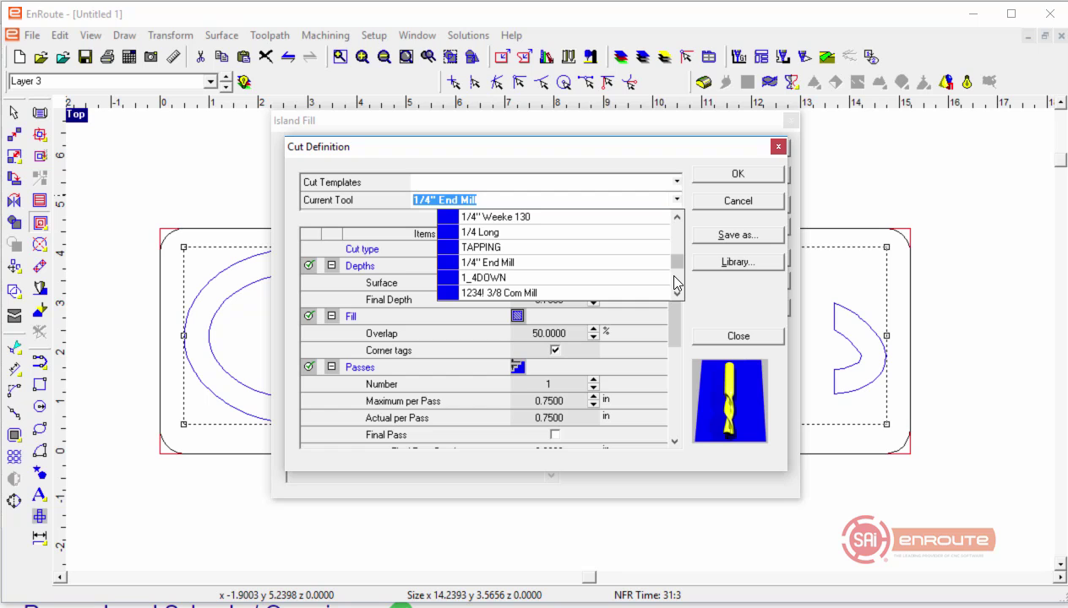
left_click(648, 233)
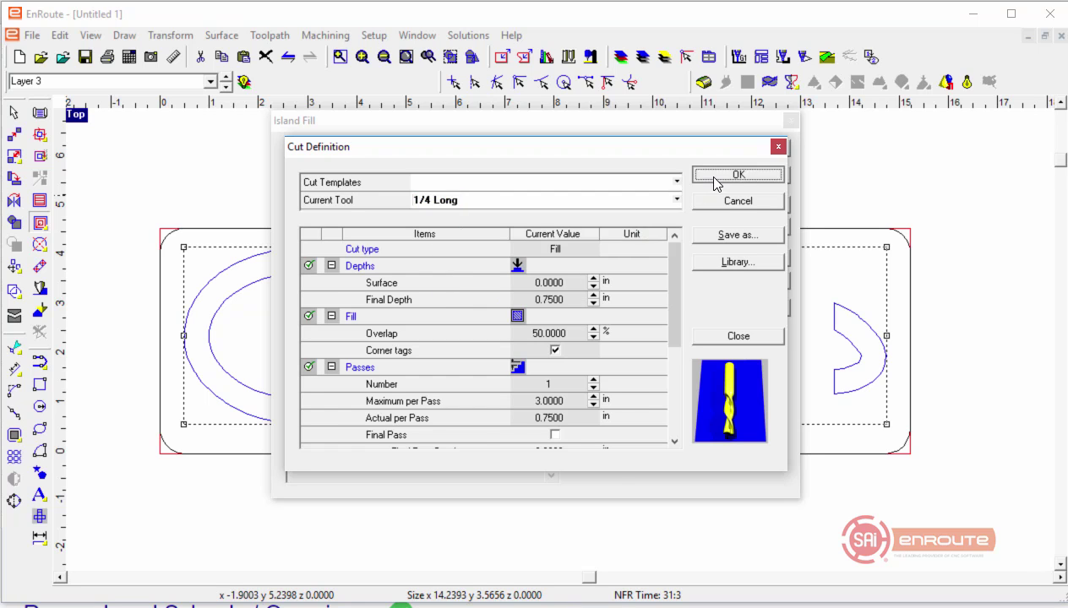
left_click(715, 175)
left_click(720, 150)
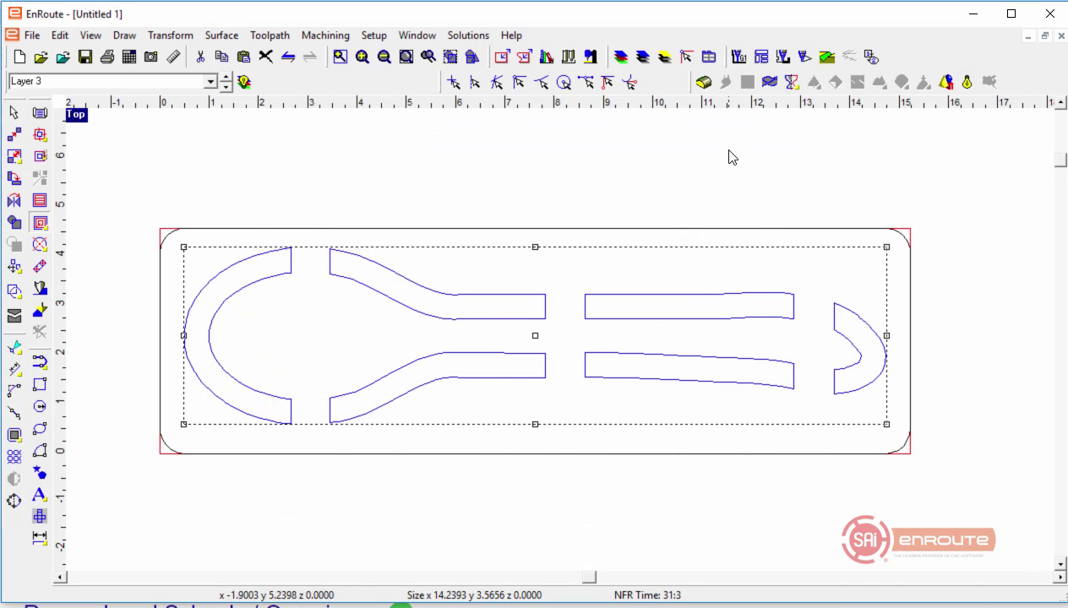
Step: Cut the pocket contours with their toolpaths from Layer 3 and paste them into Layer 4
left_click(498, 184)
left_click_drag(177, 174, 896, 454)
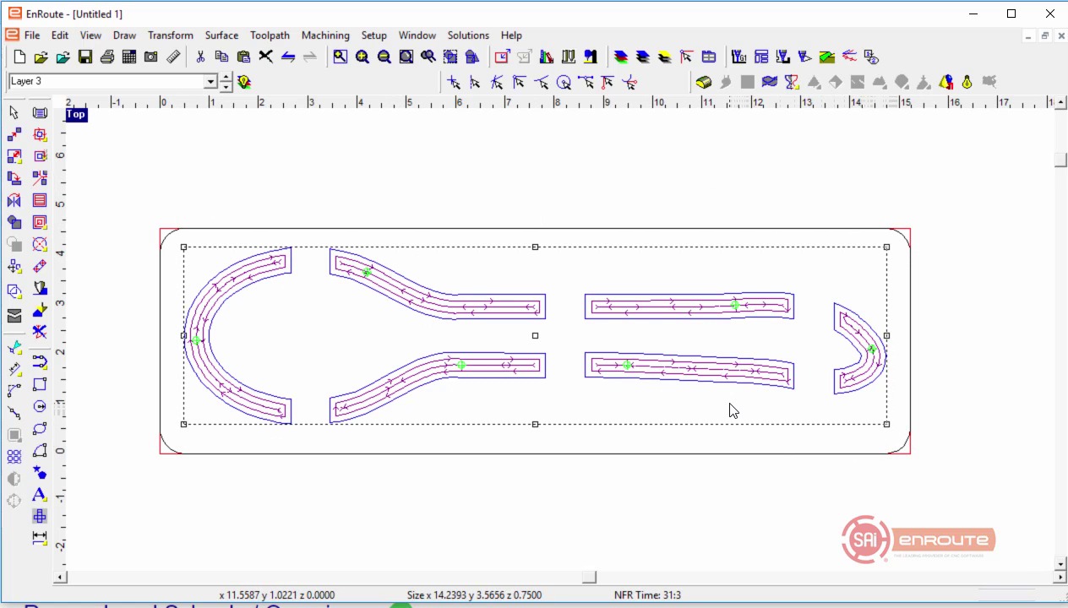
key("Delete")
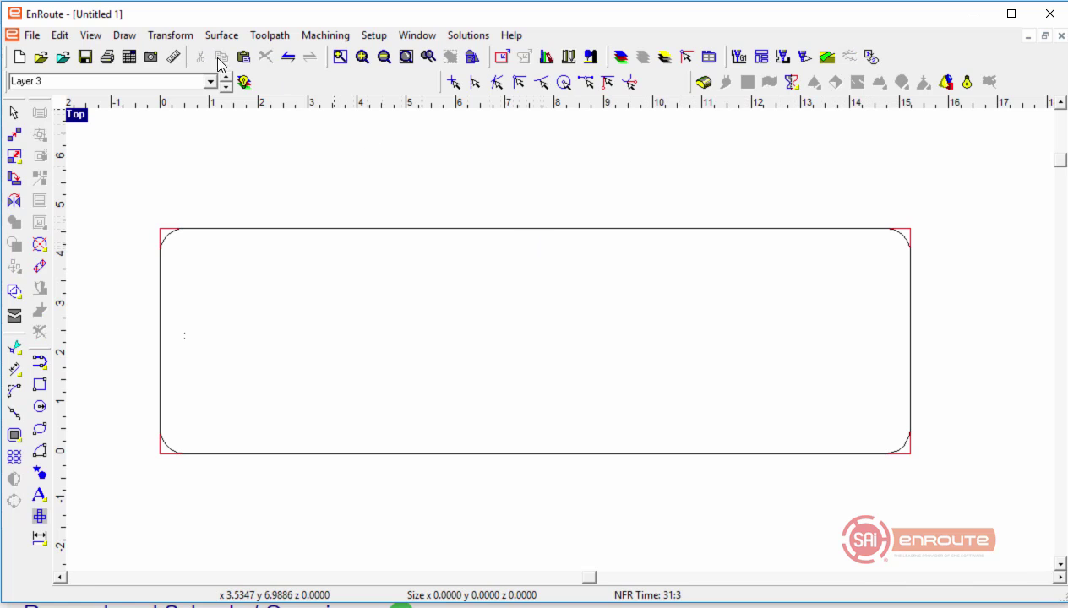
left_click(226, 76)
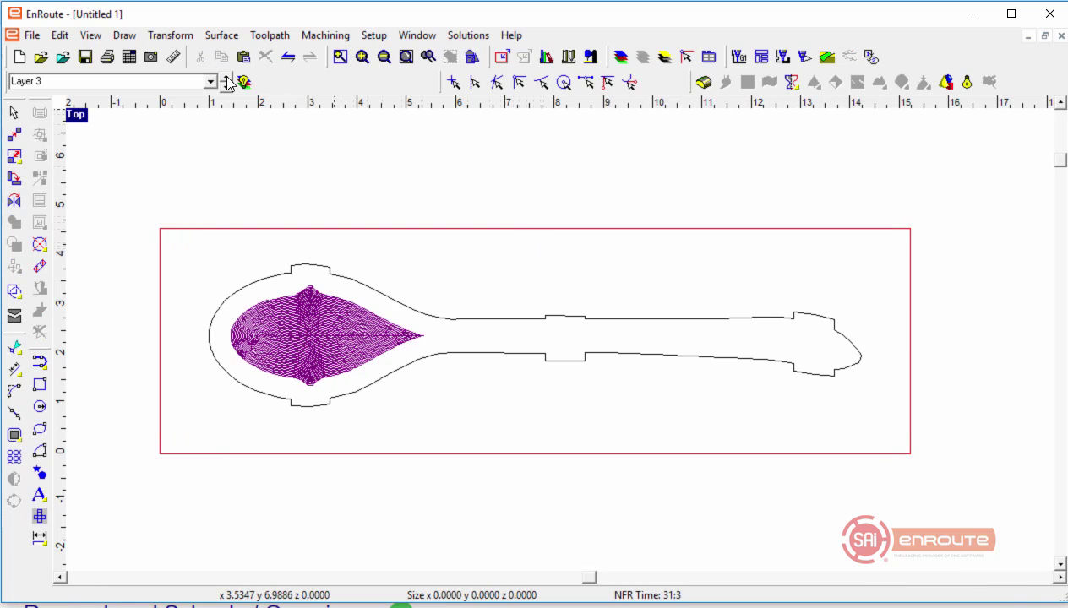
right_click(385, 172)
left_click(489, 447)
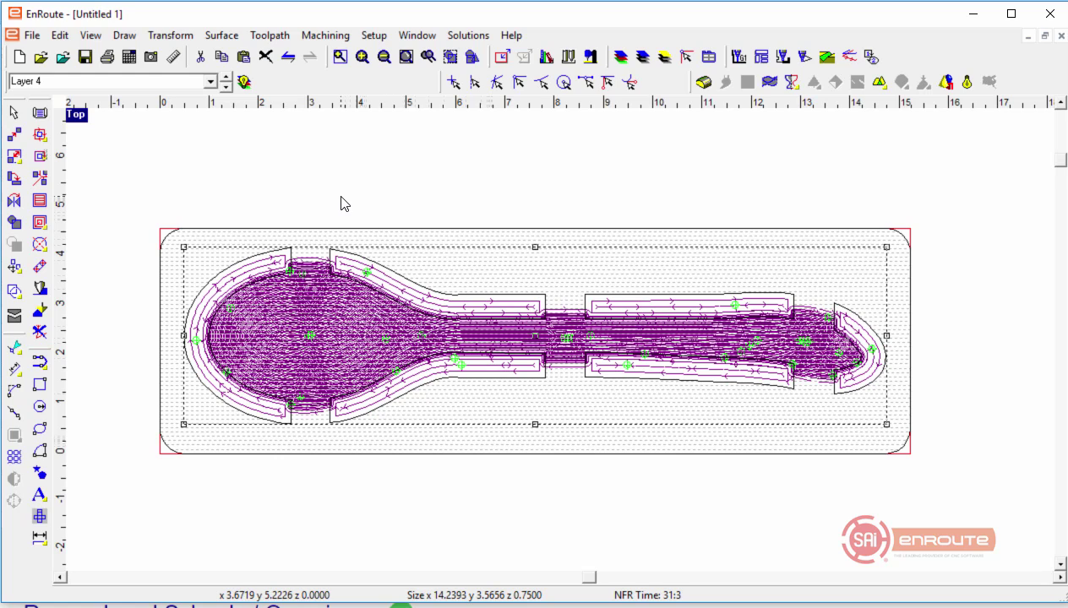
Step: Select the plate relief on Layer 4 and open the 3D toolpath simulation at 120 dpi resolution
left_click(369, 229)
left_click(371, 229)
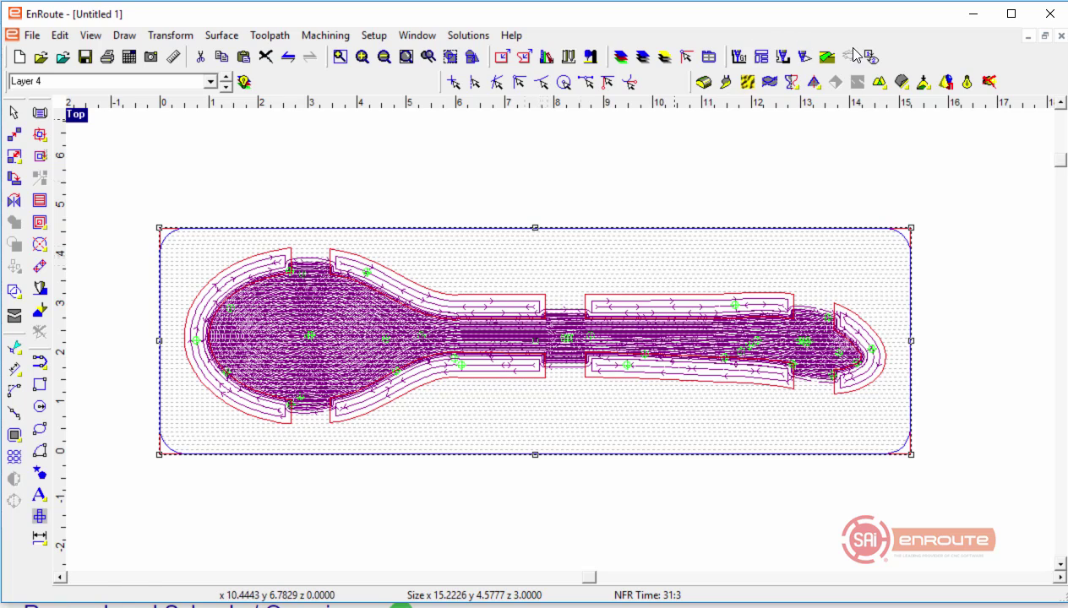
left_click(827, 59)
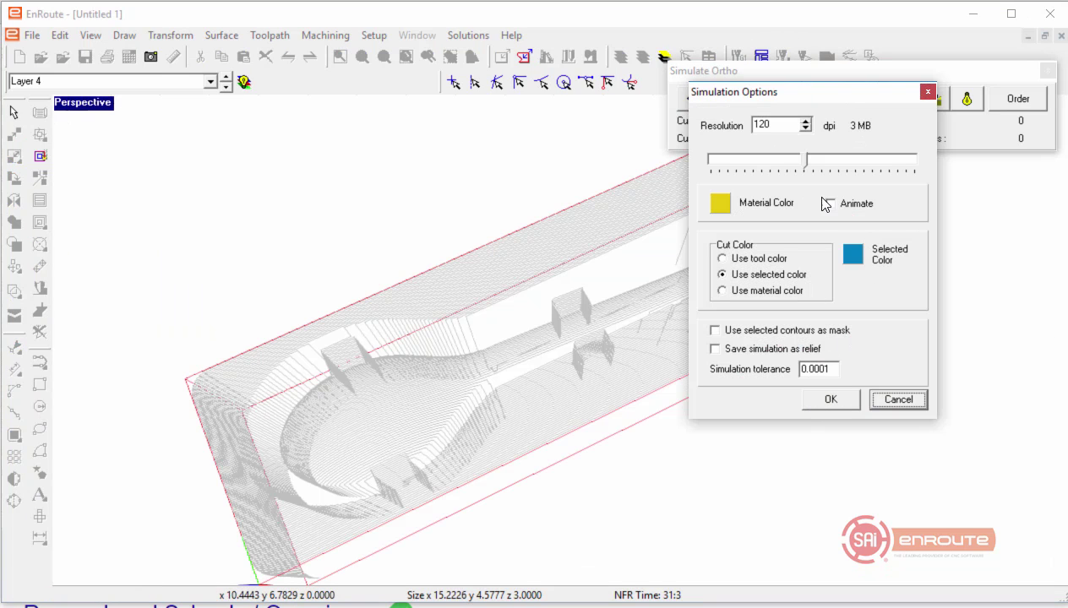
left_click(831, 399)
Step: Move Pass to the first place in the simulation's priority order, ahead of Strategy and Tool, and update the toolpath order
left_click(1018, 98)
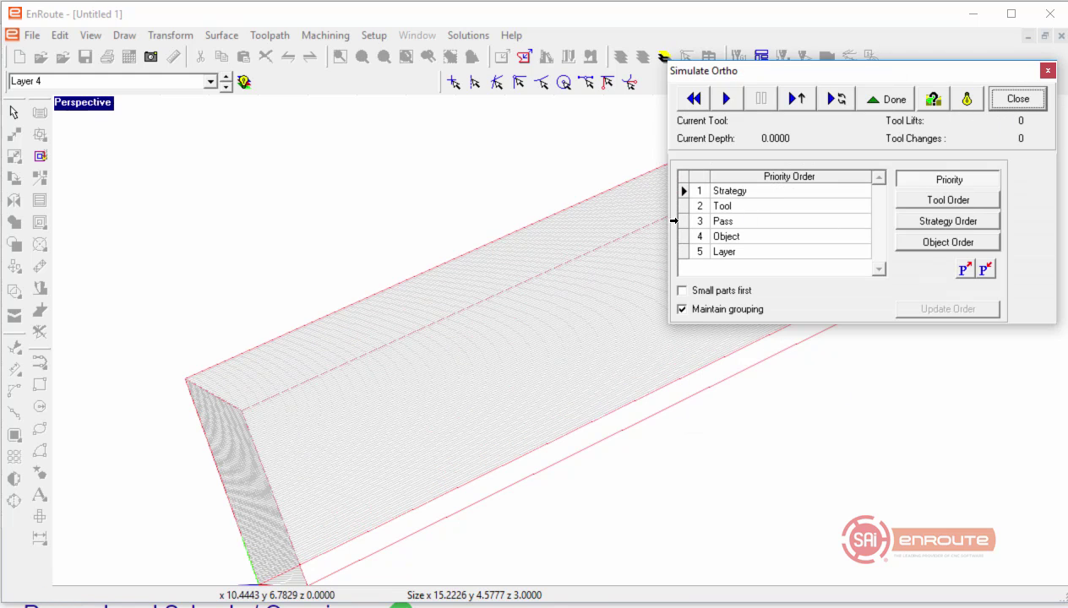
left_click(682, 221)
left_click_drag(686, 222, 692, 191)
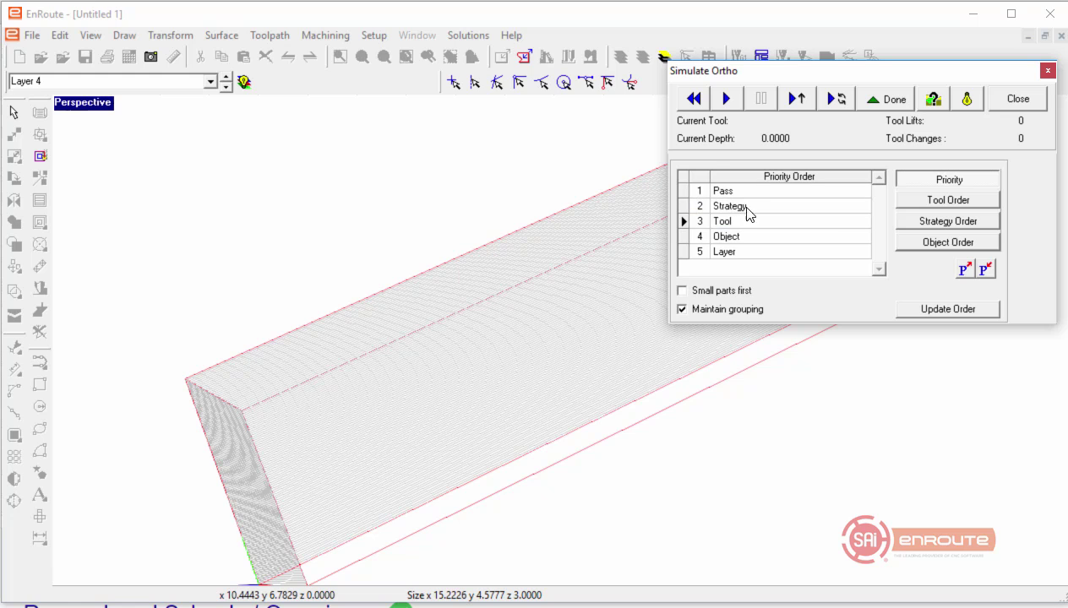
left_click(948, 309)
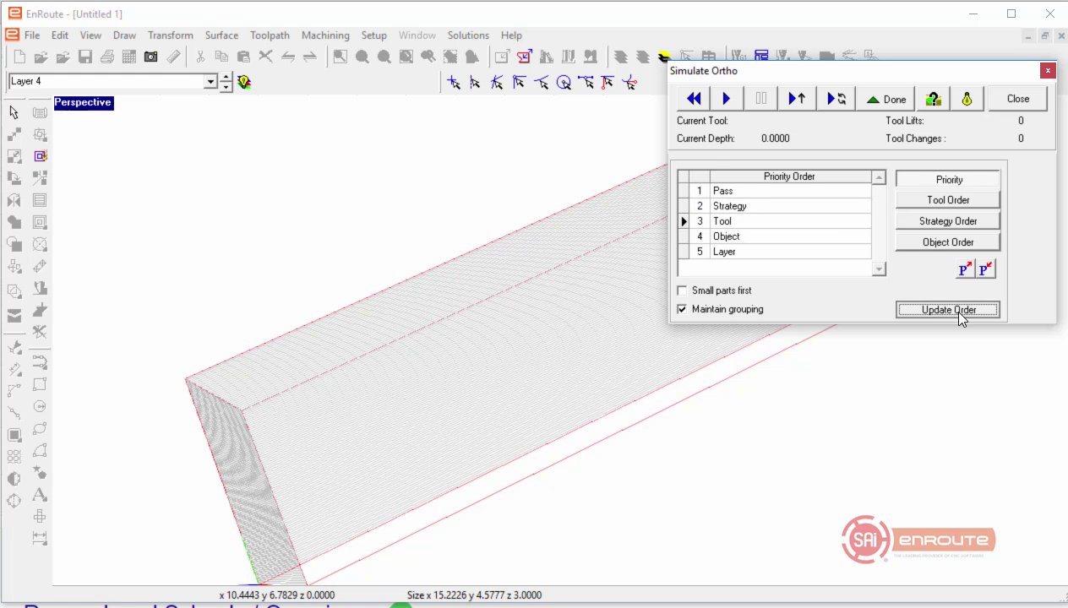
left_click(1017, 98)
Step: Show the plate as a shaded solid and run the Layer 4 toolpath simulation through to its end
left_click(970, 98)
middle_click_drag(706, 324, 733, 195)
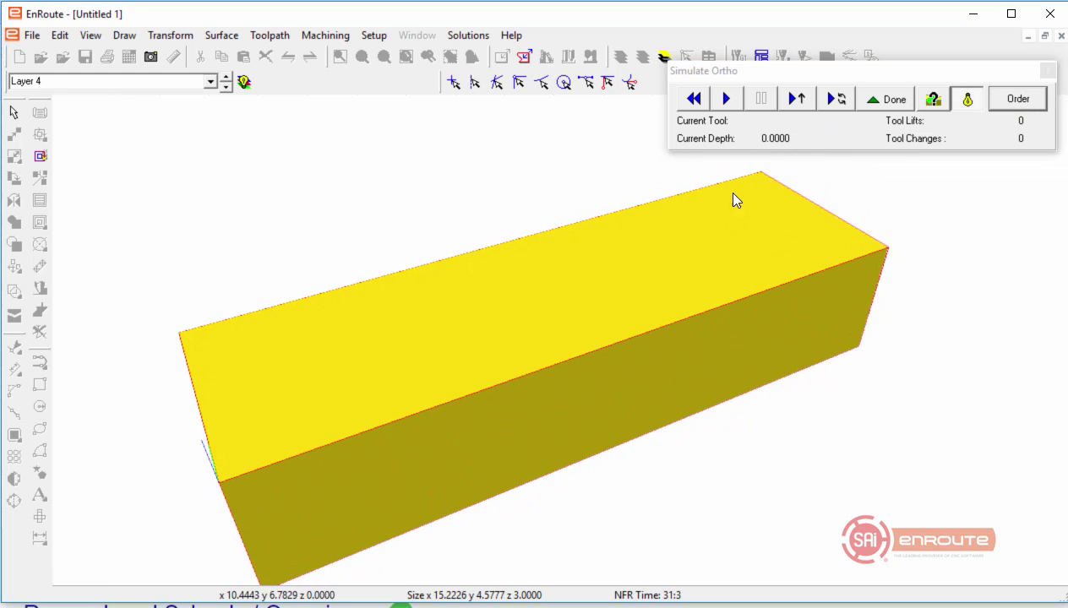
left_click(726, 102)
middle_click_drag(661, 283, 670, 328)
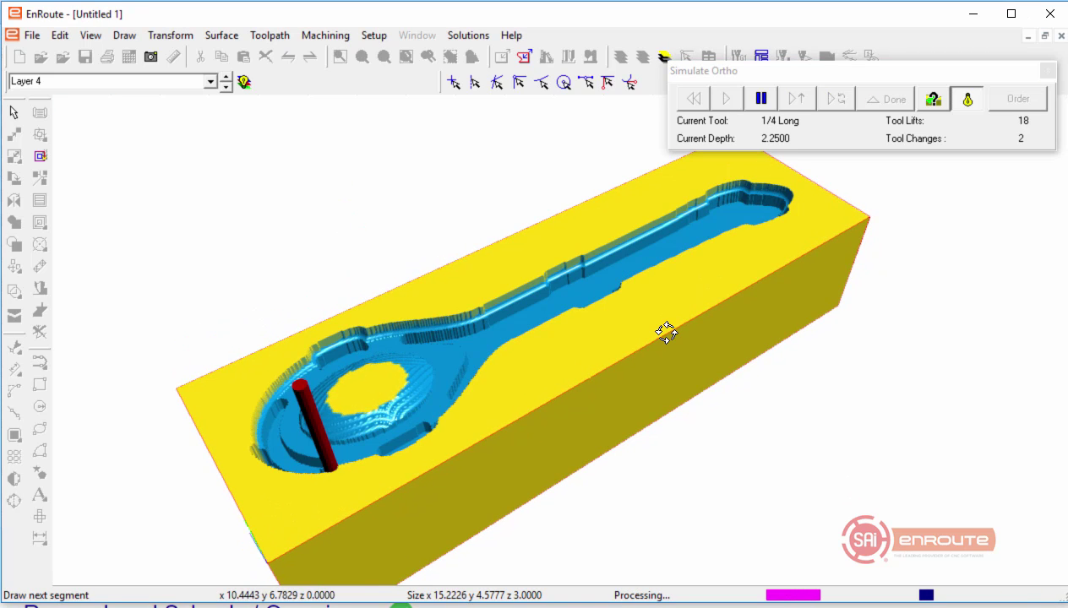
middle_click_drag(655, 340, 463, 414)
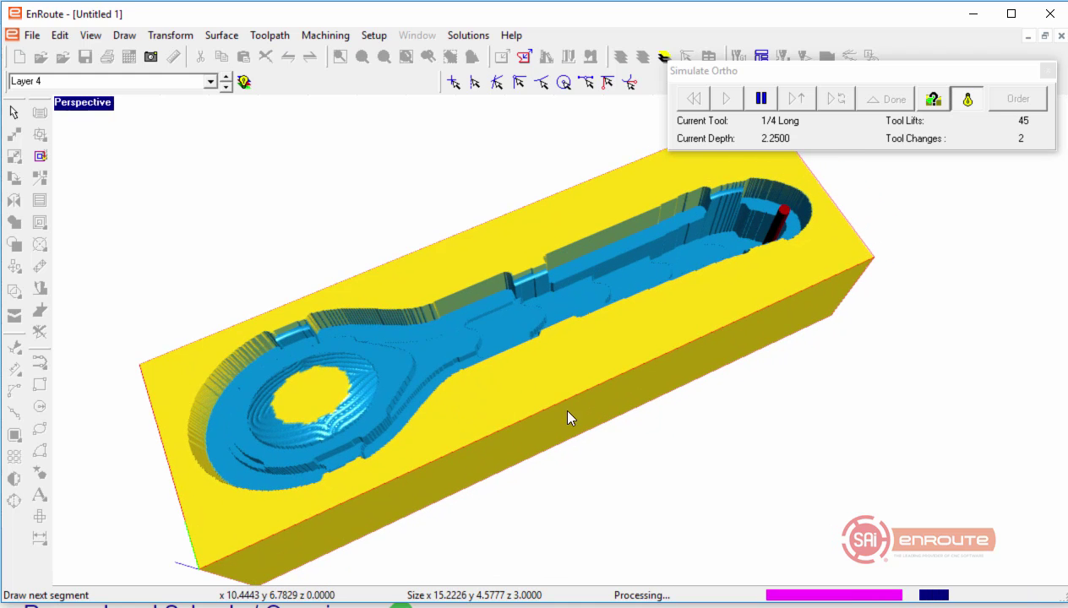
middle_click_drag(565, 411, 860, 528)
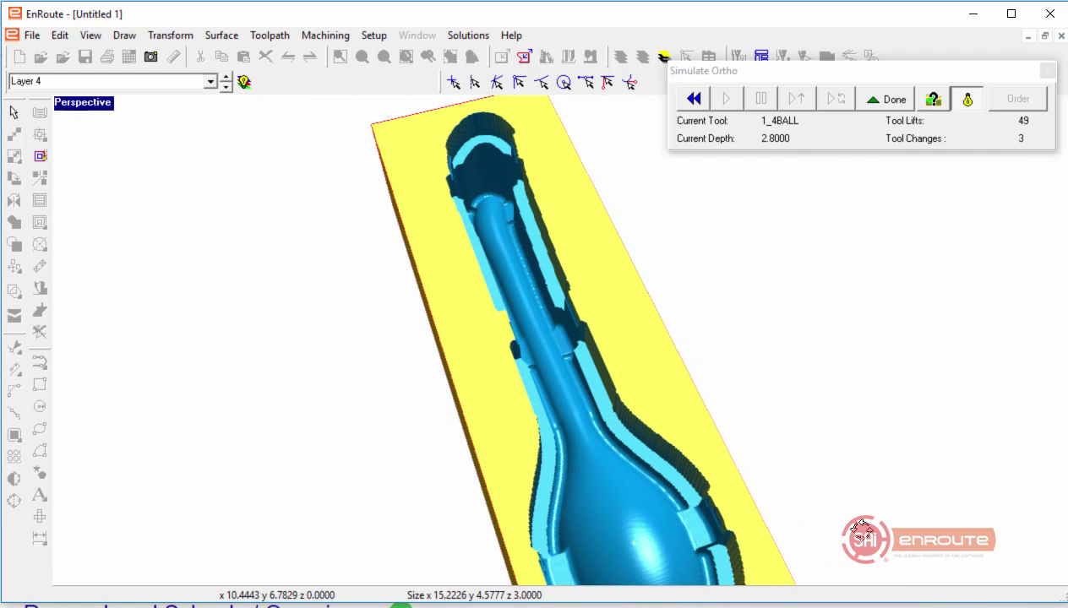
Step: Examine the simulated spoon's handle, support tabs and surrounding pockets from several angles, then close the simulation and clear the selection
middle_click_drag(825, 545, 726, 513)
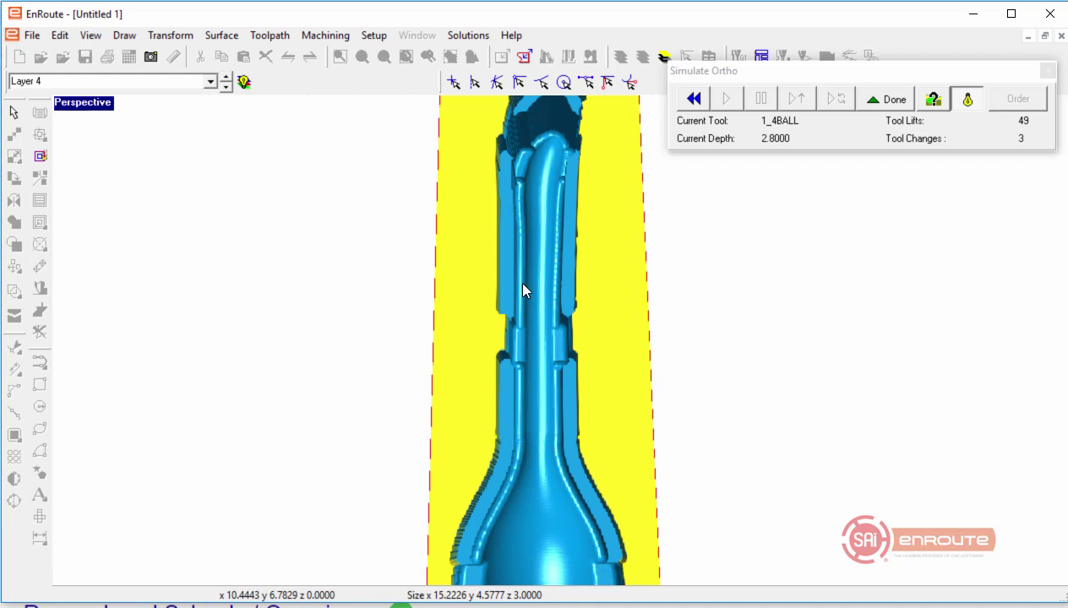
scroll(617, 449, "up", 2)
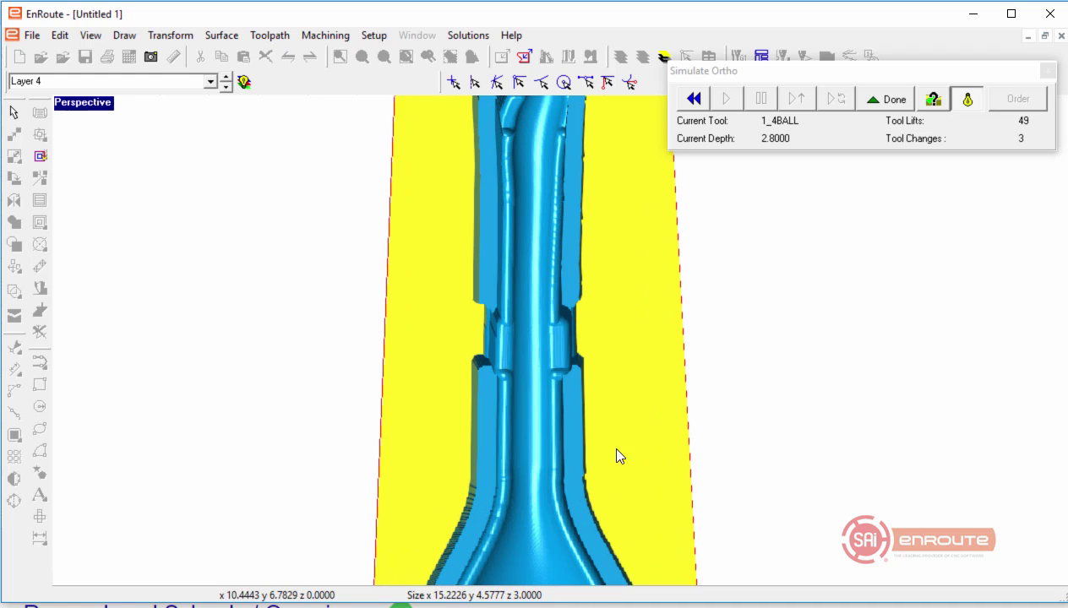
scroll(508, 366, "down", 3)
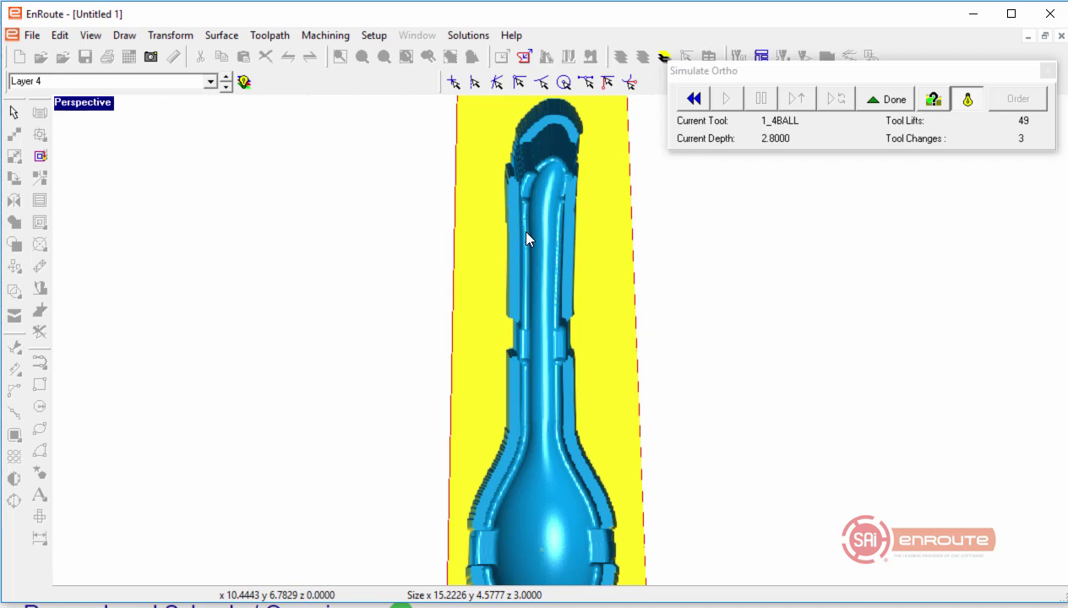
mouse_move(526, 239)
middle_mouse_down()
mouse_move(431, 327)
mouse_move(245, 339)
mouse_move(531, 232)
middle_mouse_up()
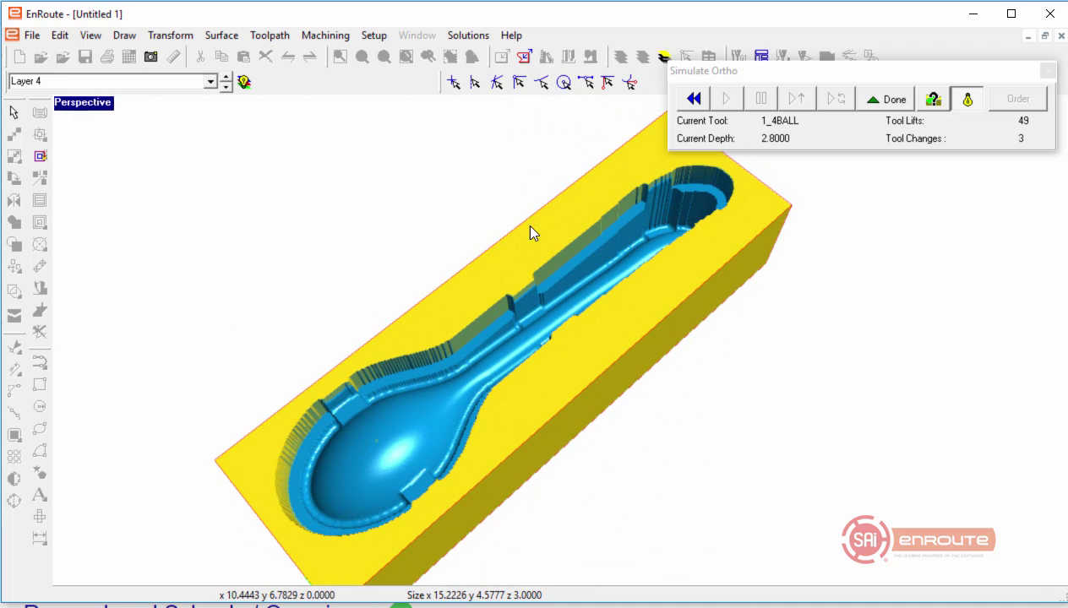
left_click(872, 99)
left_click(491, 364)
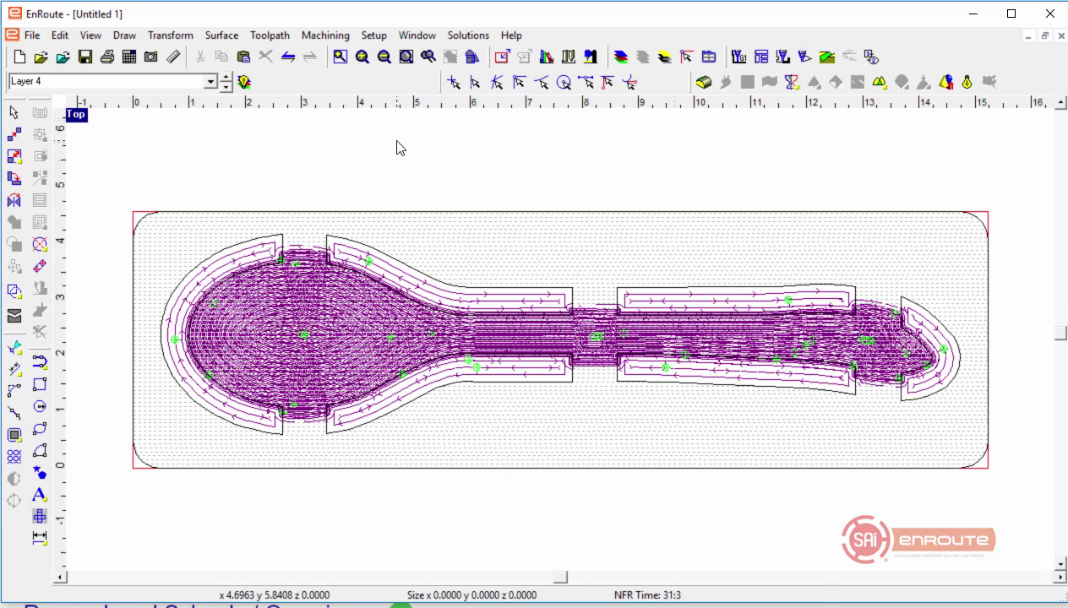
Step: Make Layer 1 the active layer and pick the upper drill hole above the spoon handle
left_click(225, 88)
left_click(225, 87)
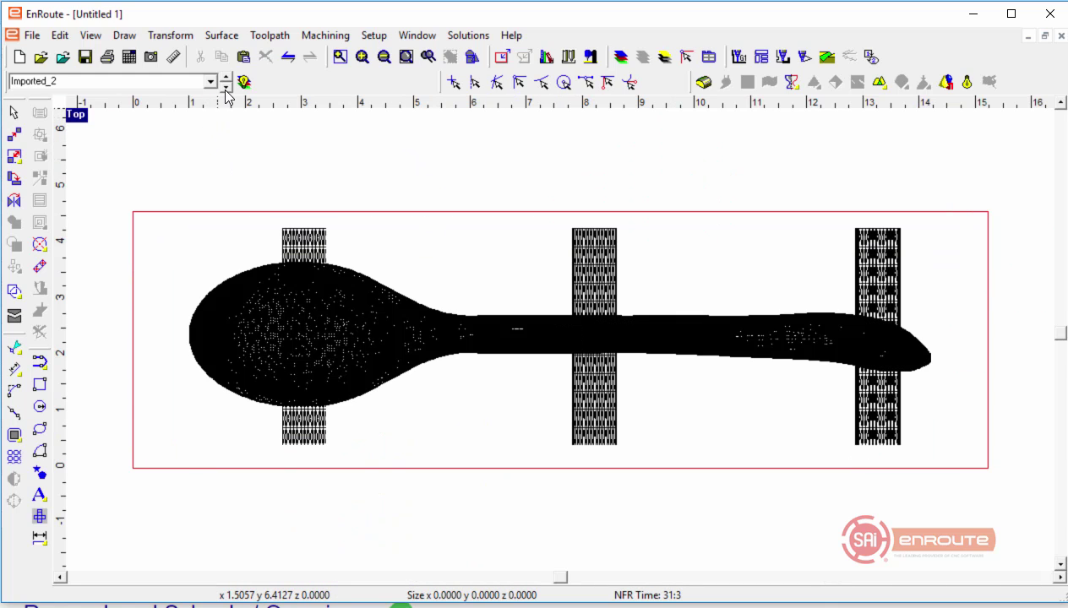
left_click(225, 88)
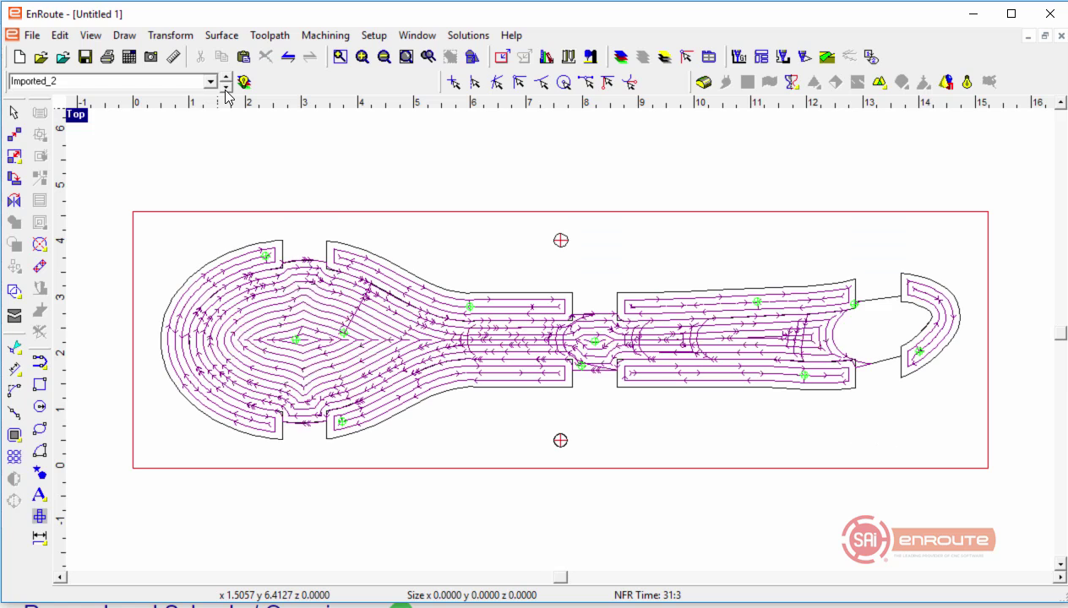
left_click(559, 240)
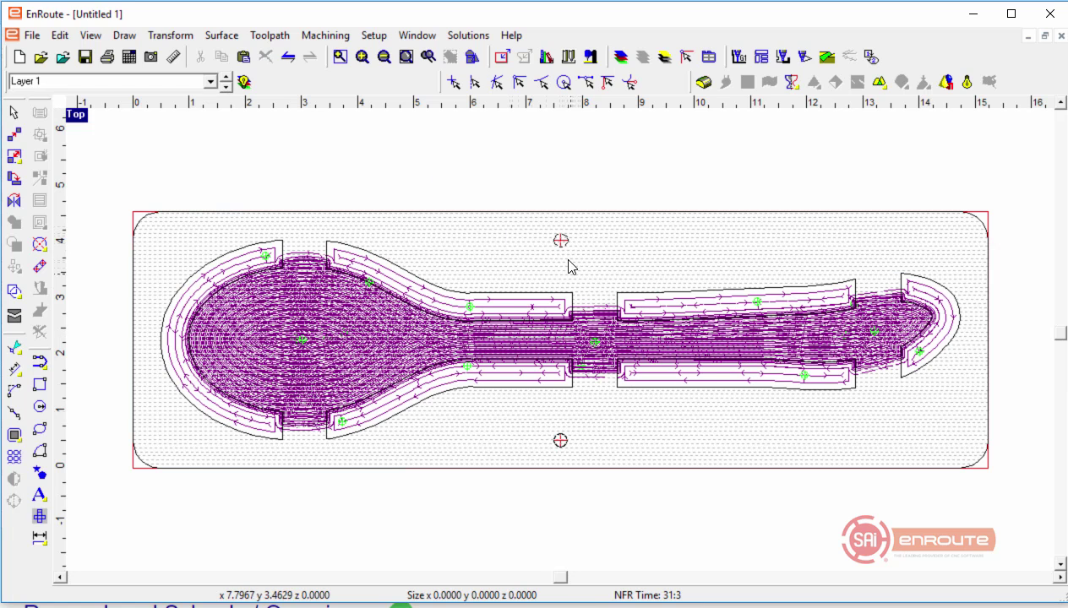